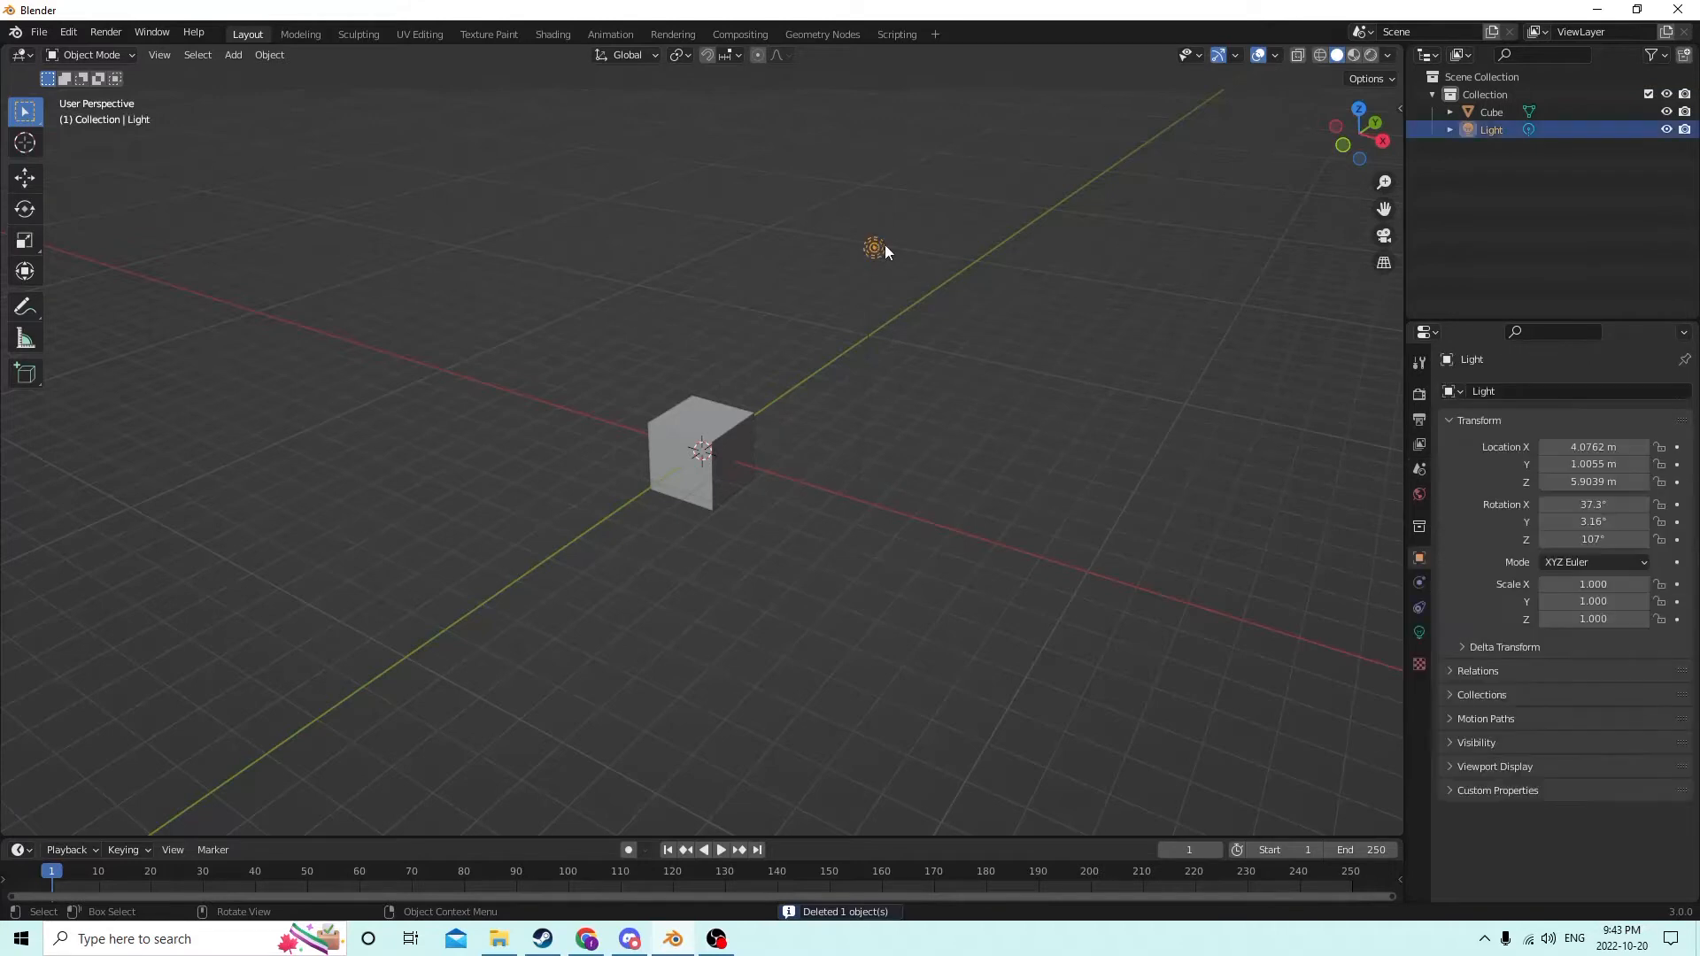
Step: Delete the default light from the scene
key("Delete")
middle_click_drag(853, 326, 834, 393)
scroll(715, 369, "up", 3)
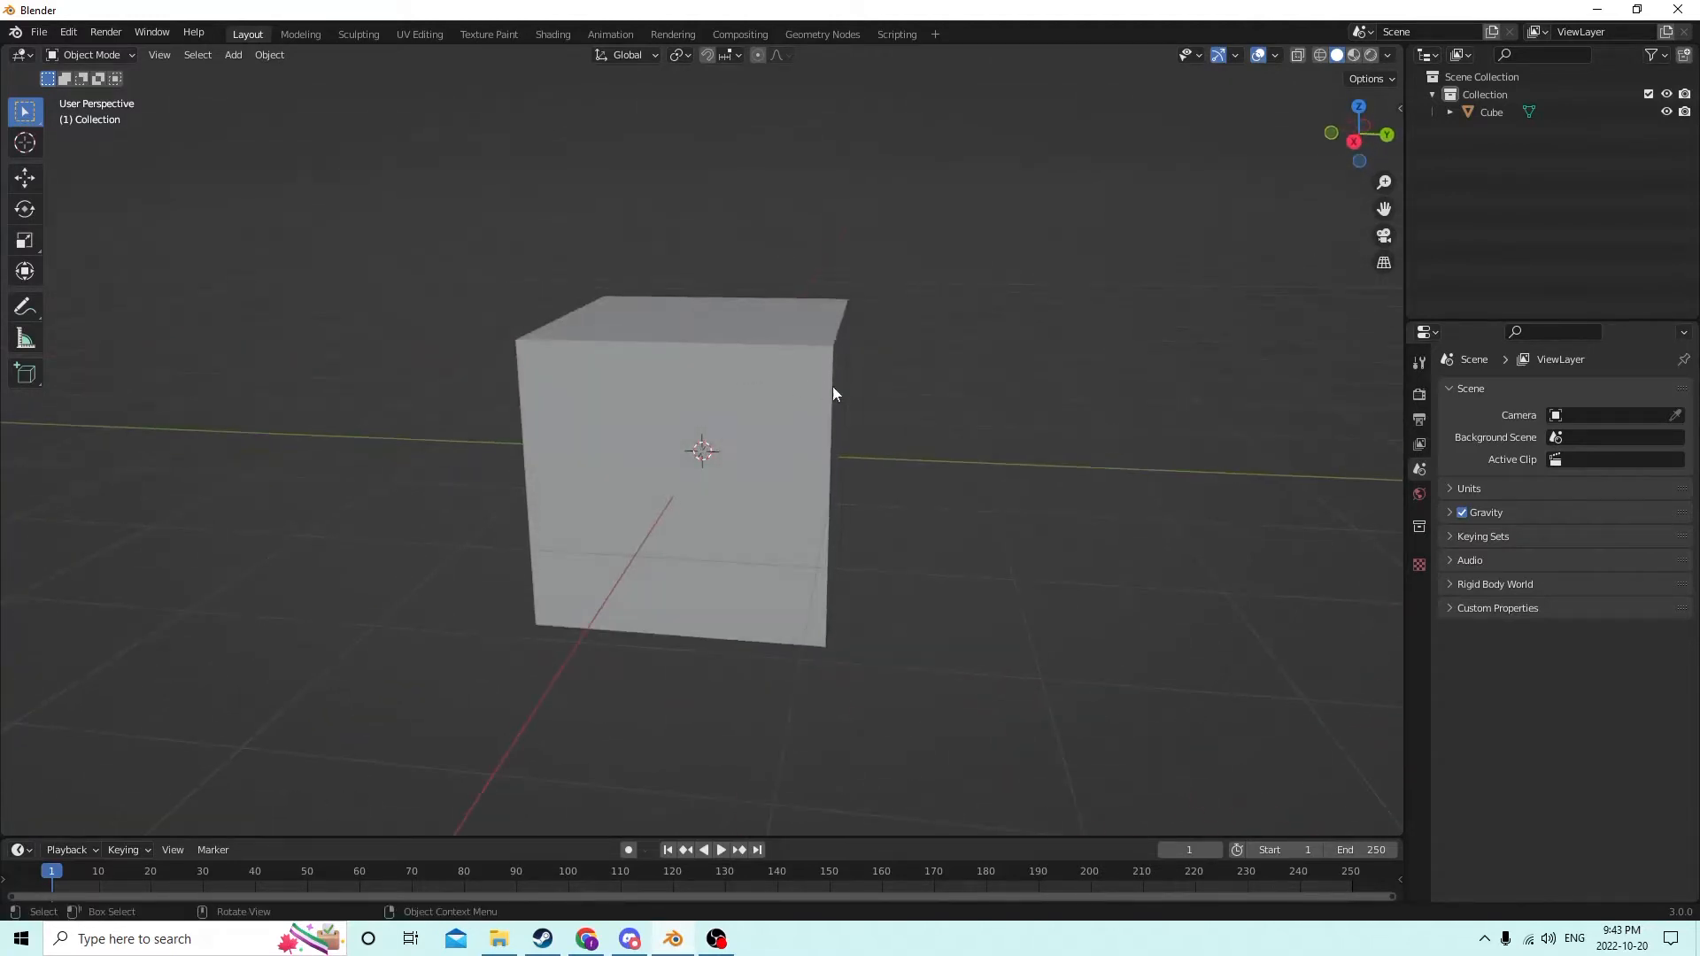
mouse_move(714, 224)
middle_mouse_down()
mouse_move(694, 231)
mouse_move(717, 230)
middle_mouse_up()
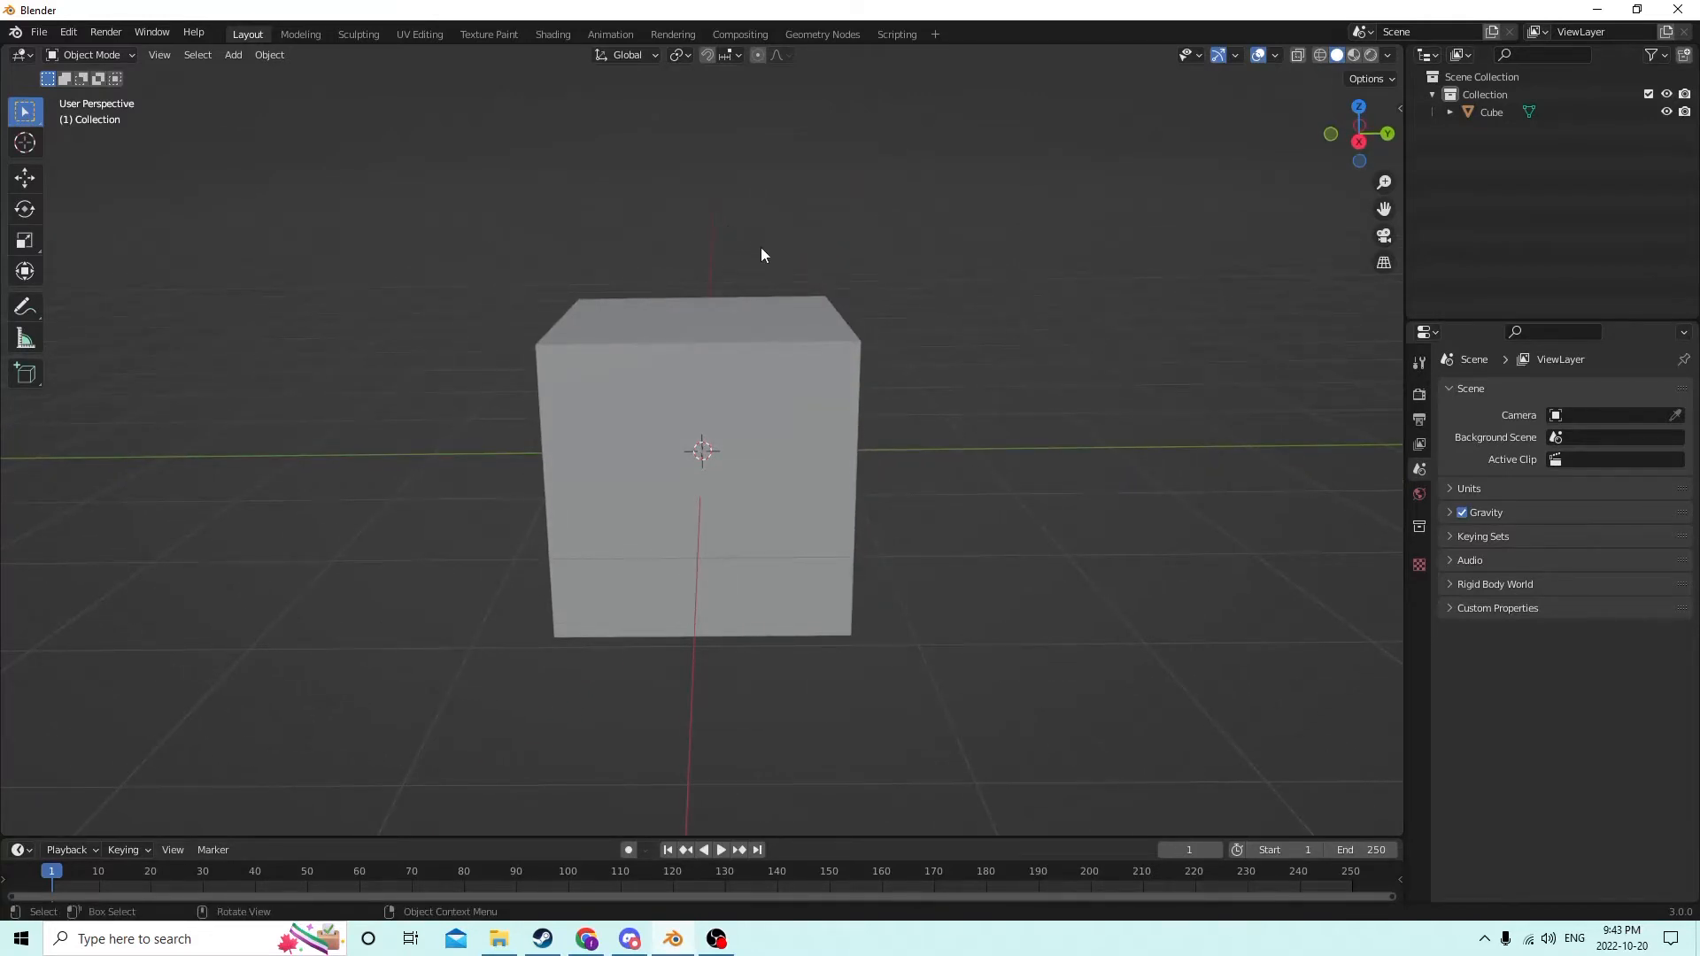
middle_click_drag(761, 255, 733, 284)
Step: Select the cube and set the transform orientation to Local
left_click(719, 395)
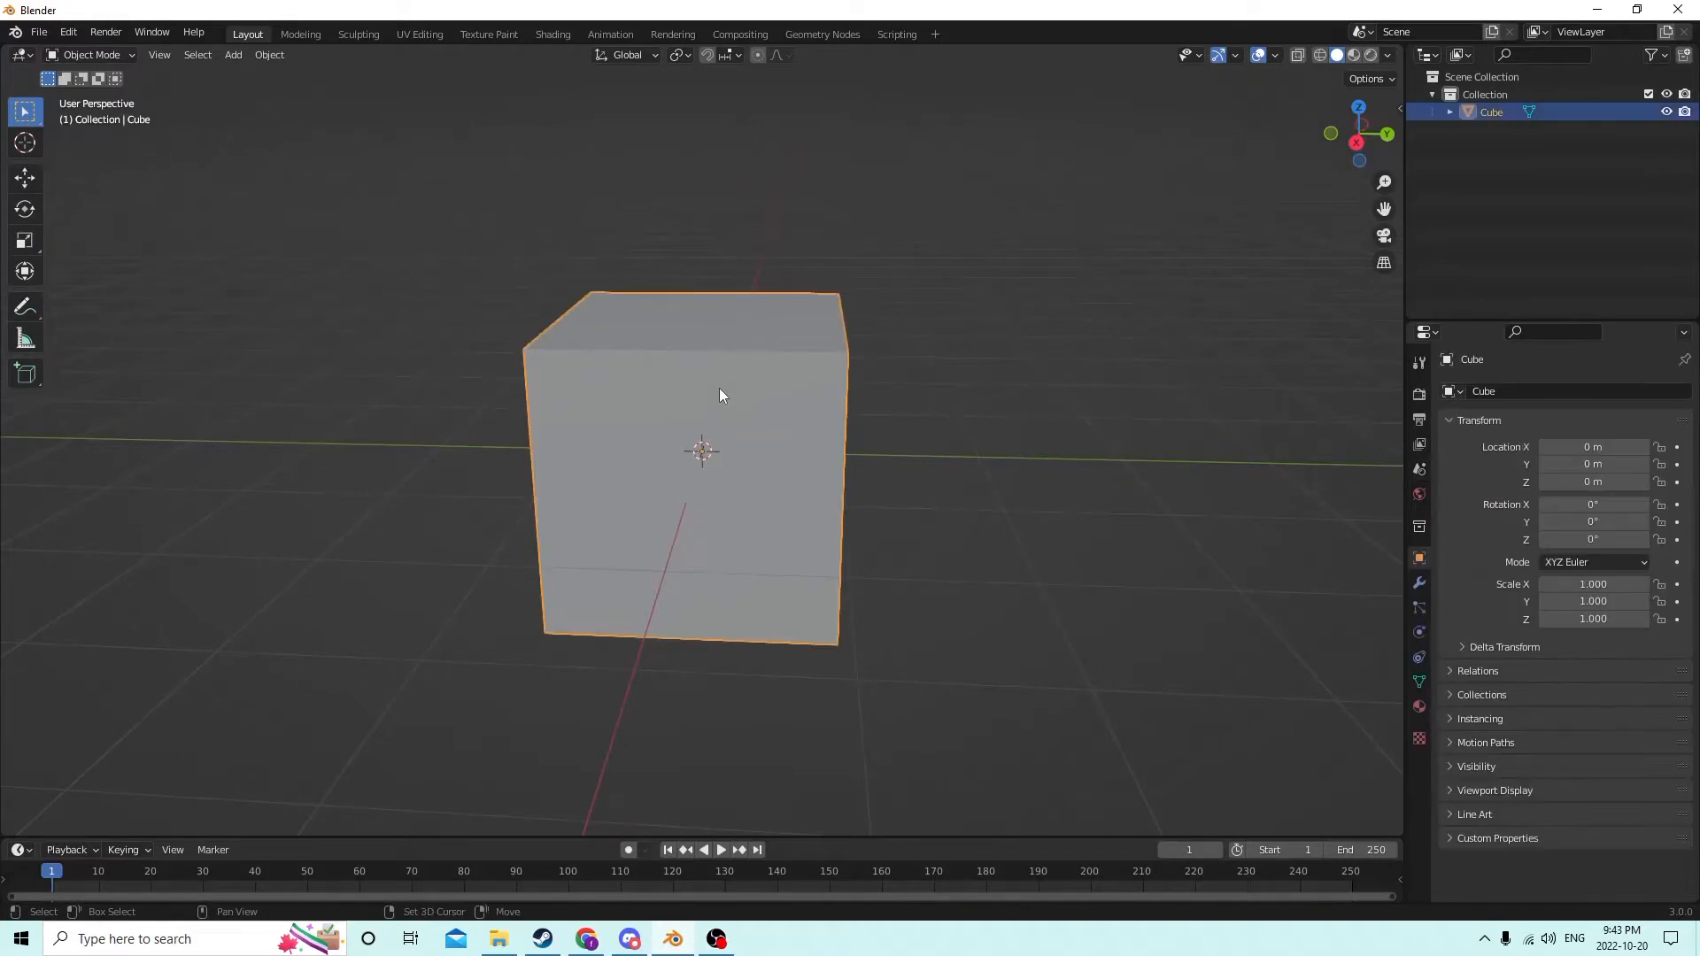
left_click(647, 56)
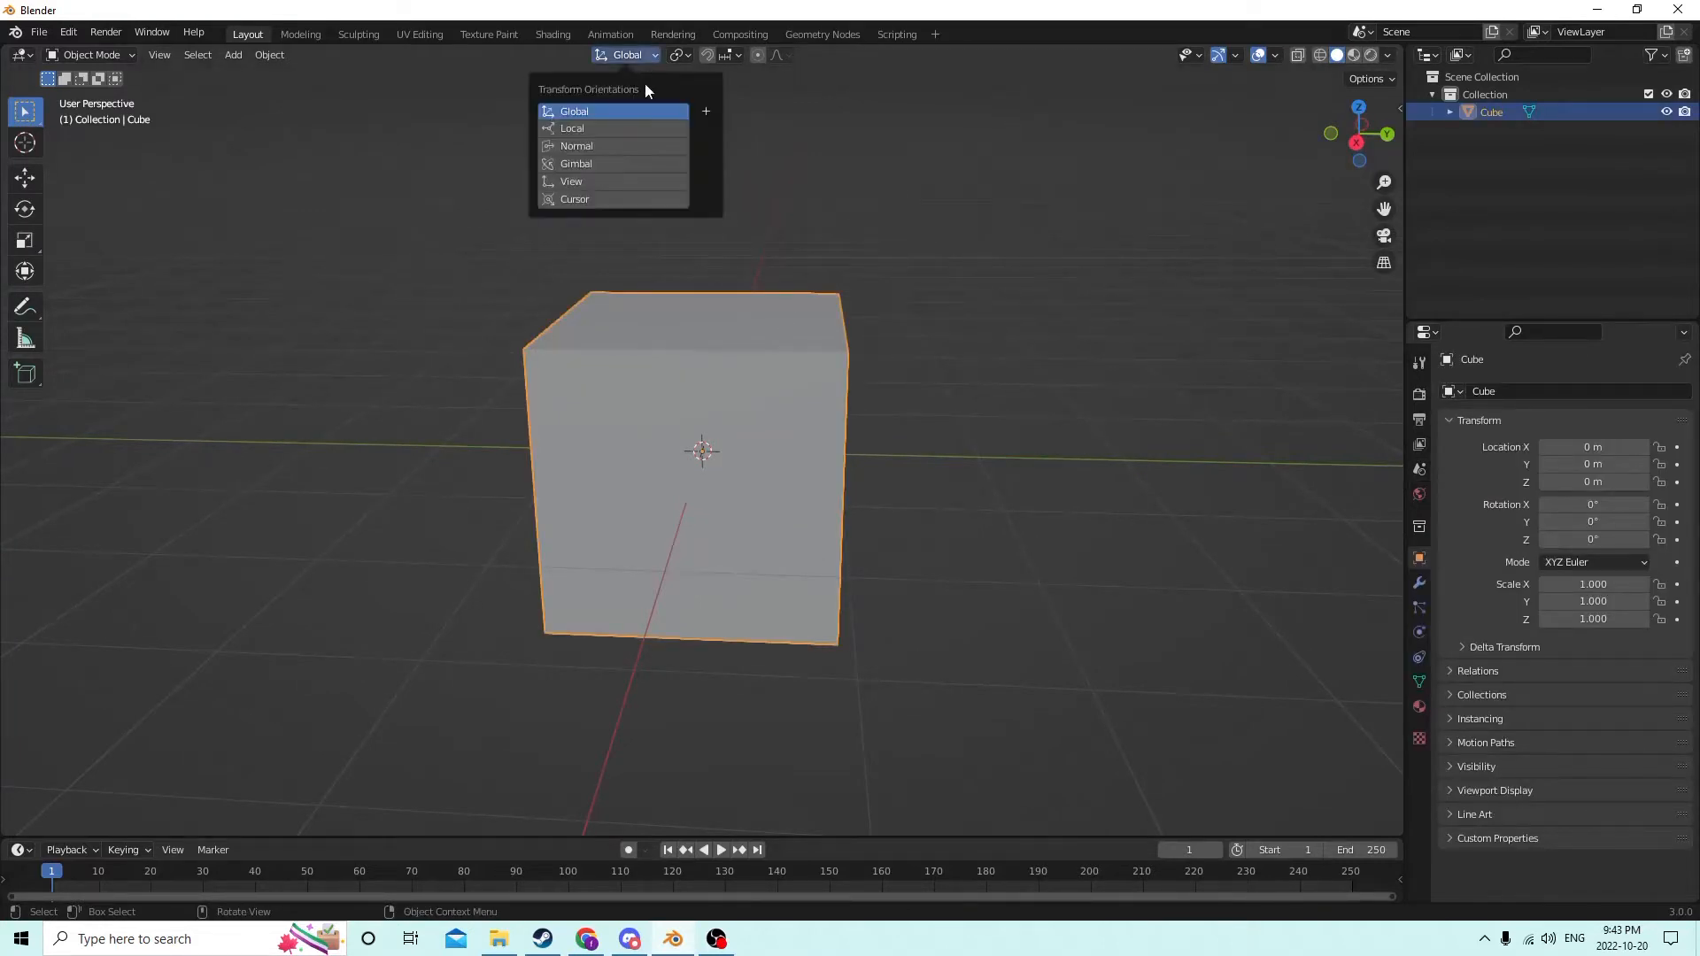
left_click(610, 126)
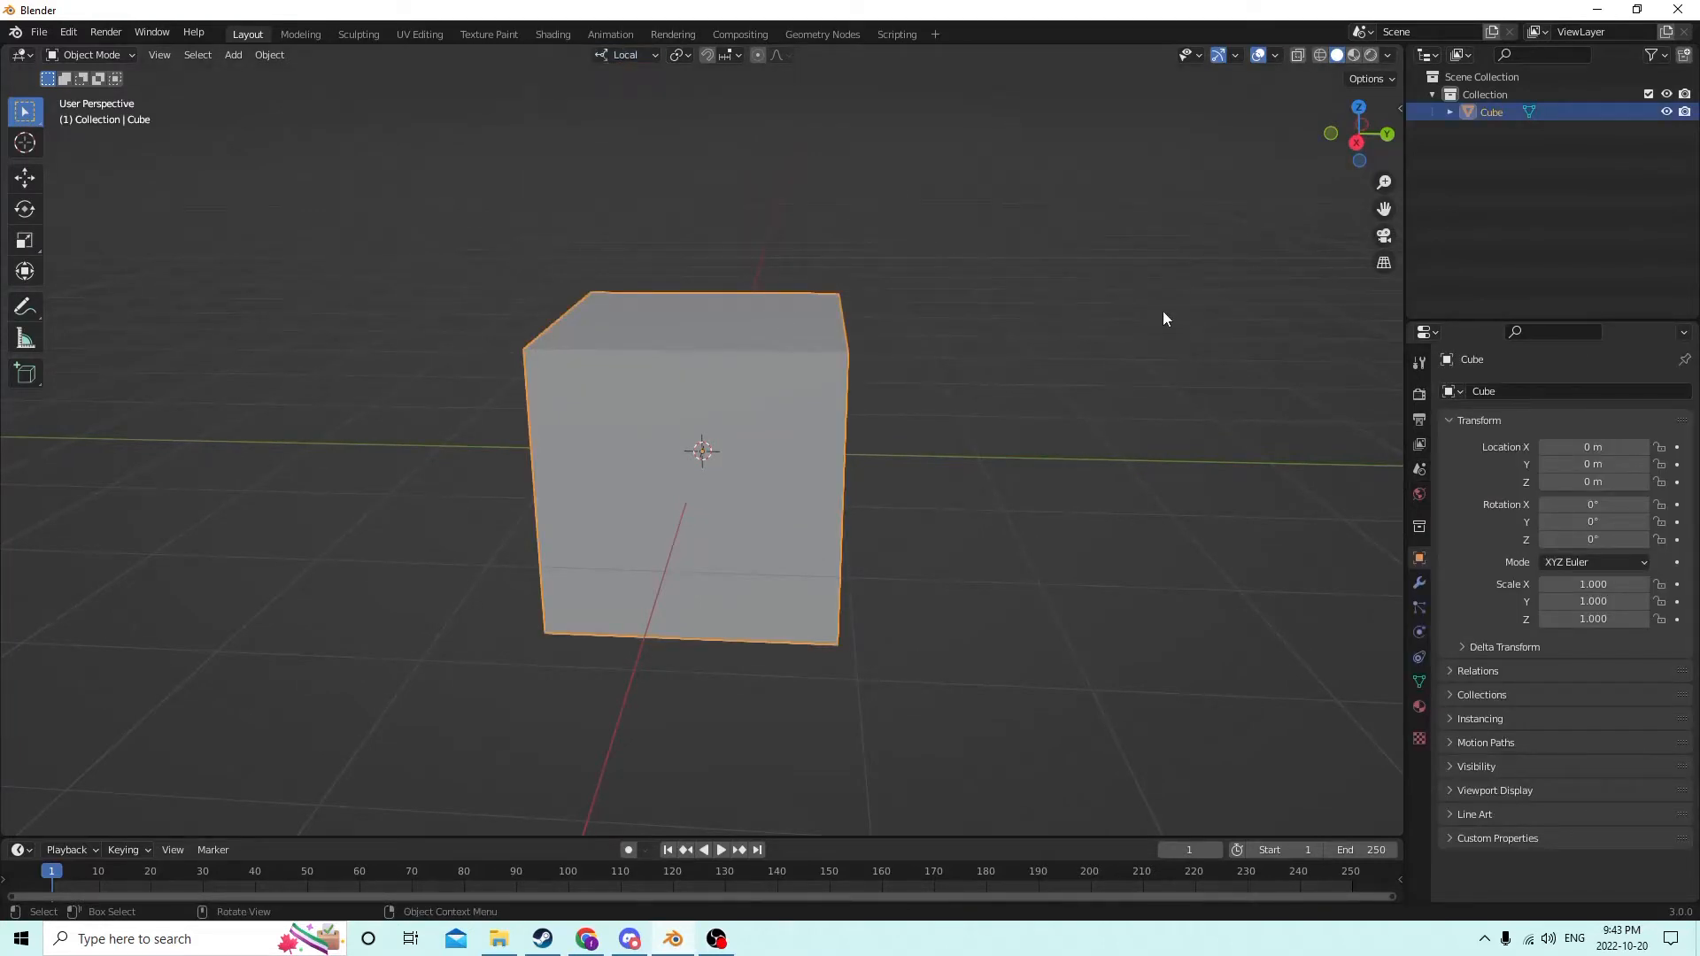
Step: Set the scene's unit scale to 0.01
left_click(1420, 470)
left_click(1470, 489)
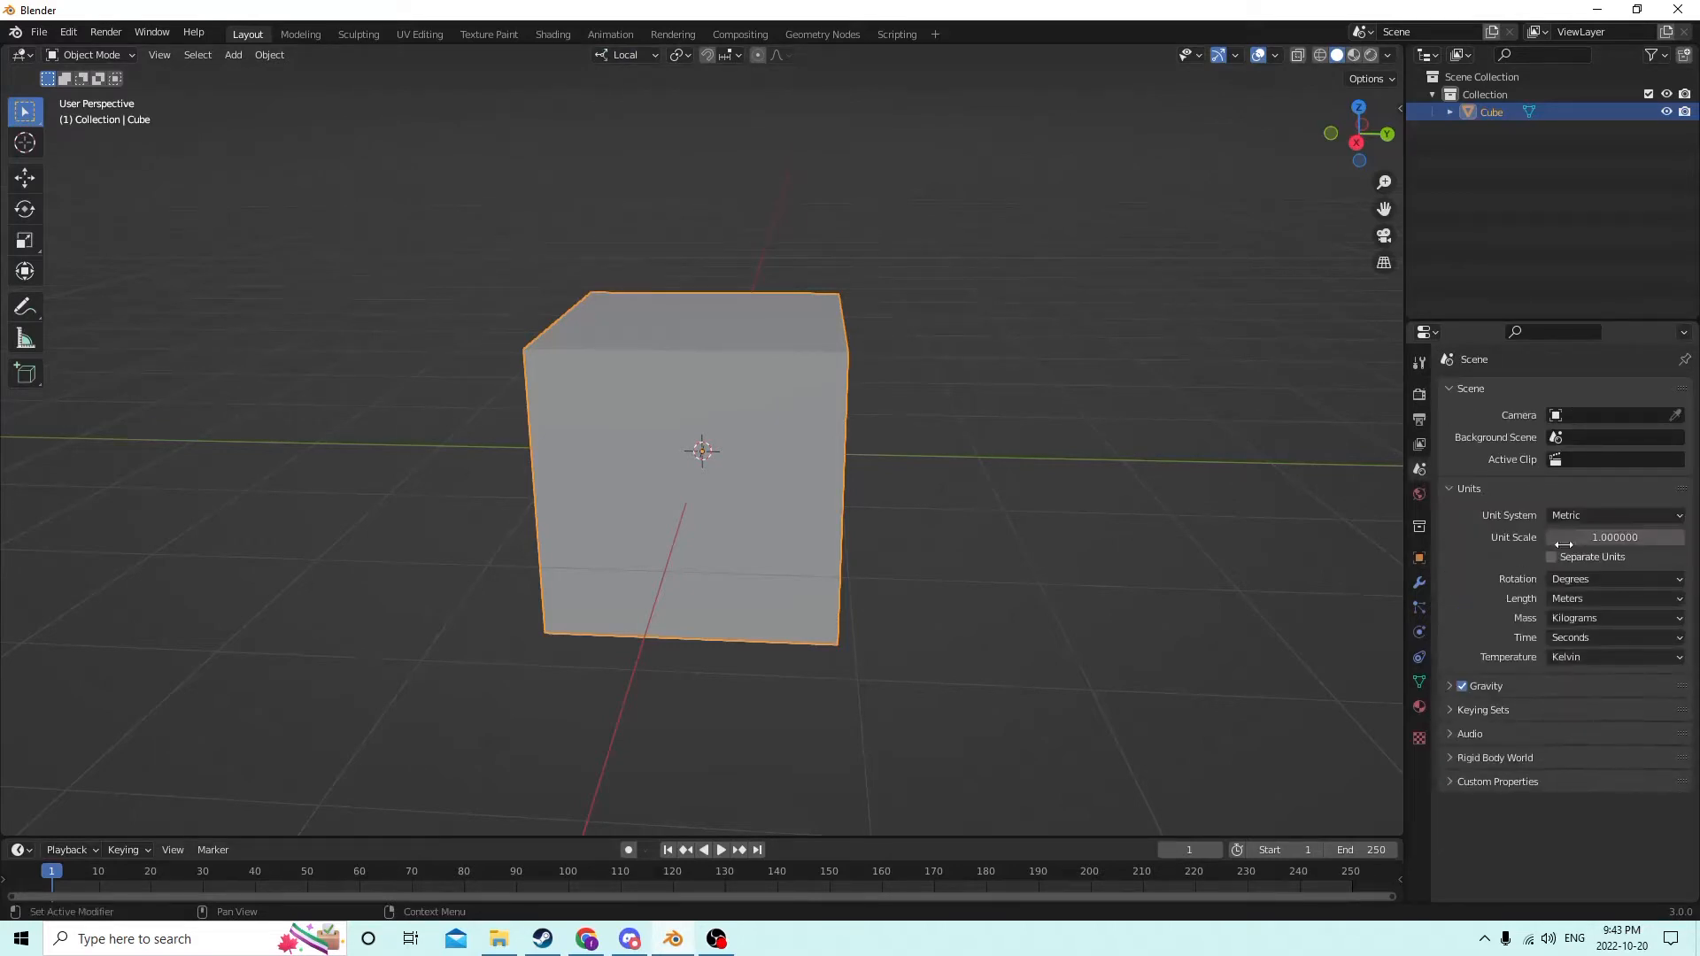
left_click(1572, 538)
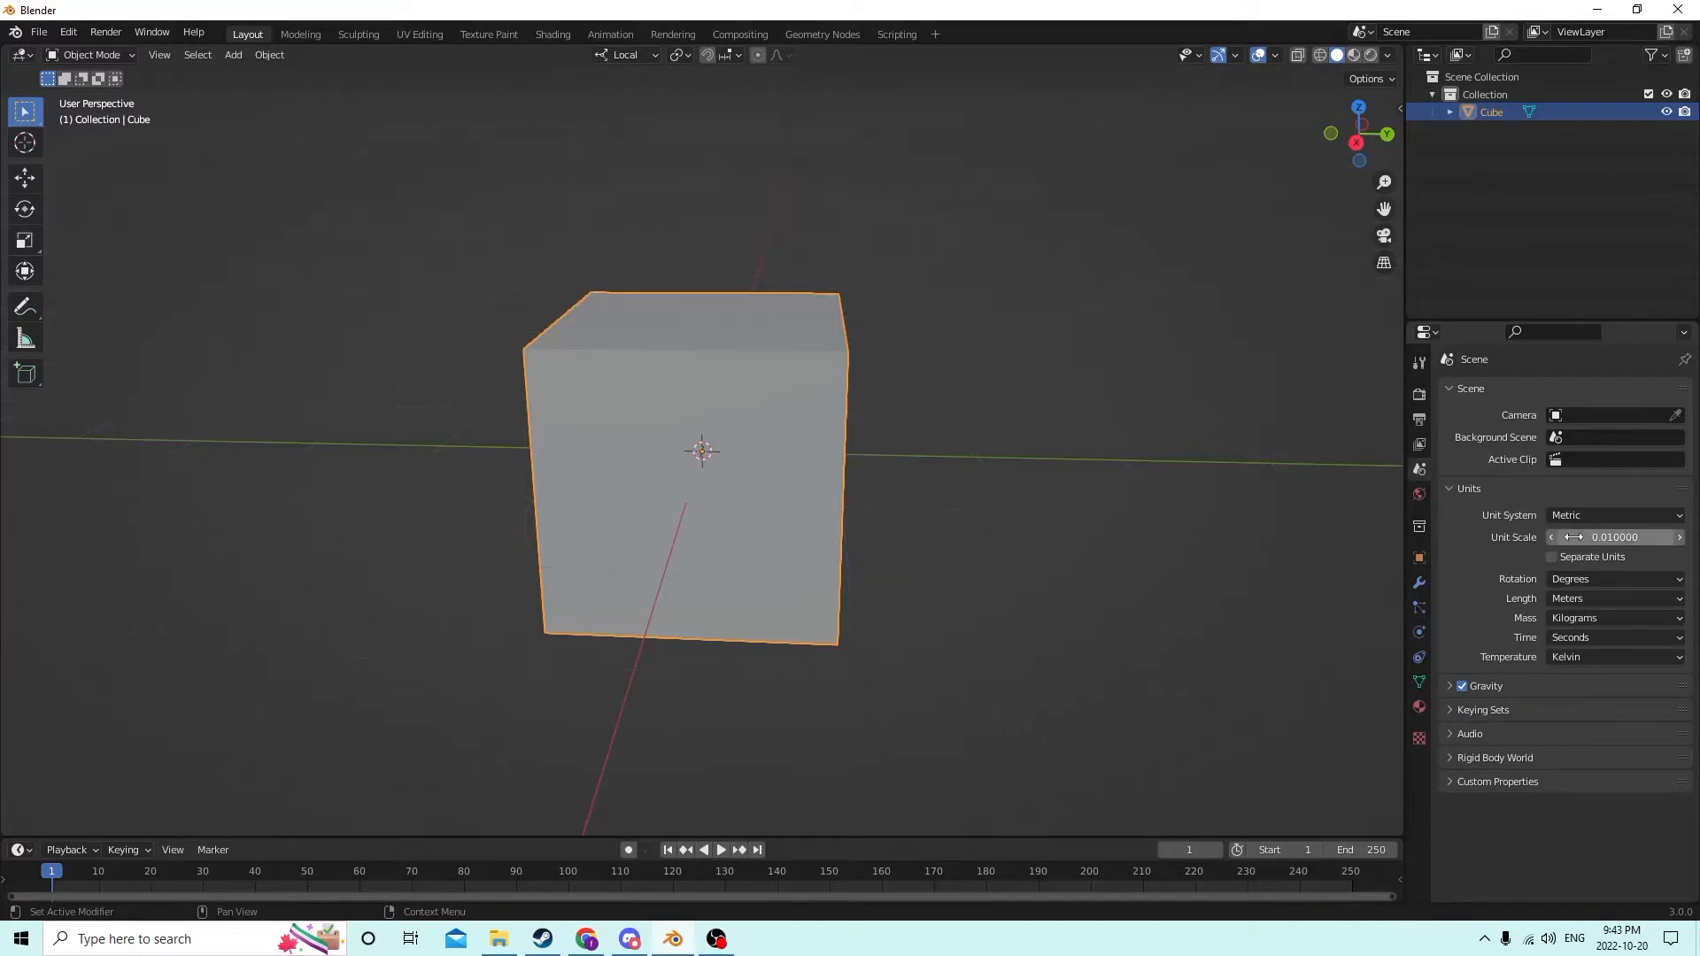
key("Return")
Step: Set the viewport overlay grid scale to 0.01, keeping the cube selected and the Local orientation
middle_click_drag(1086, 344, 924, 240)
scroll(861, 272, "down", 2)
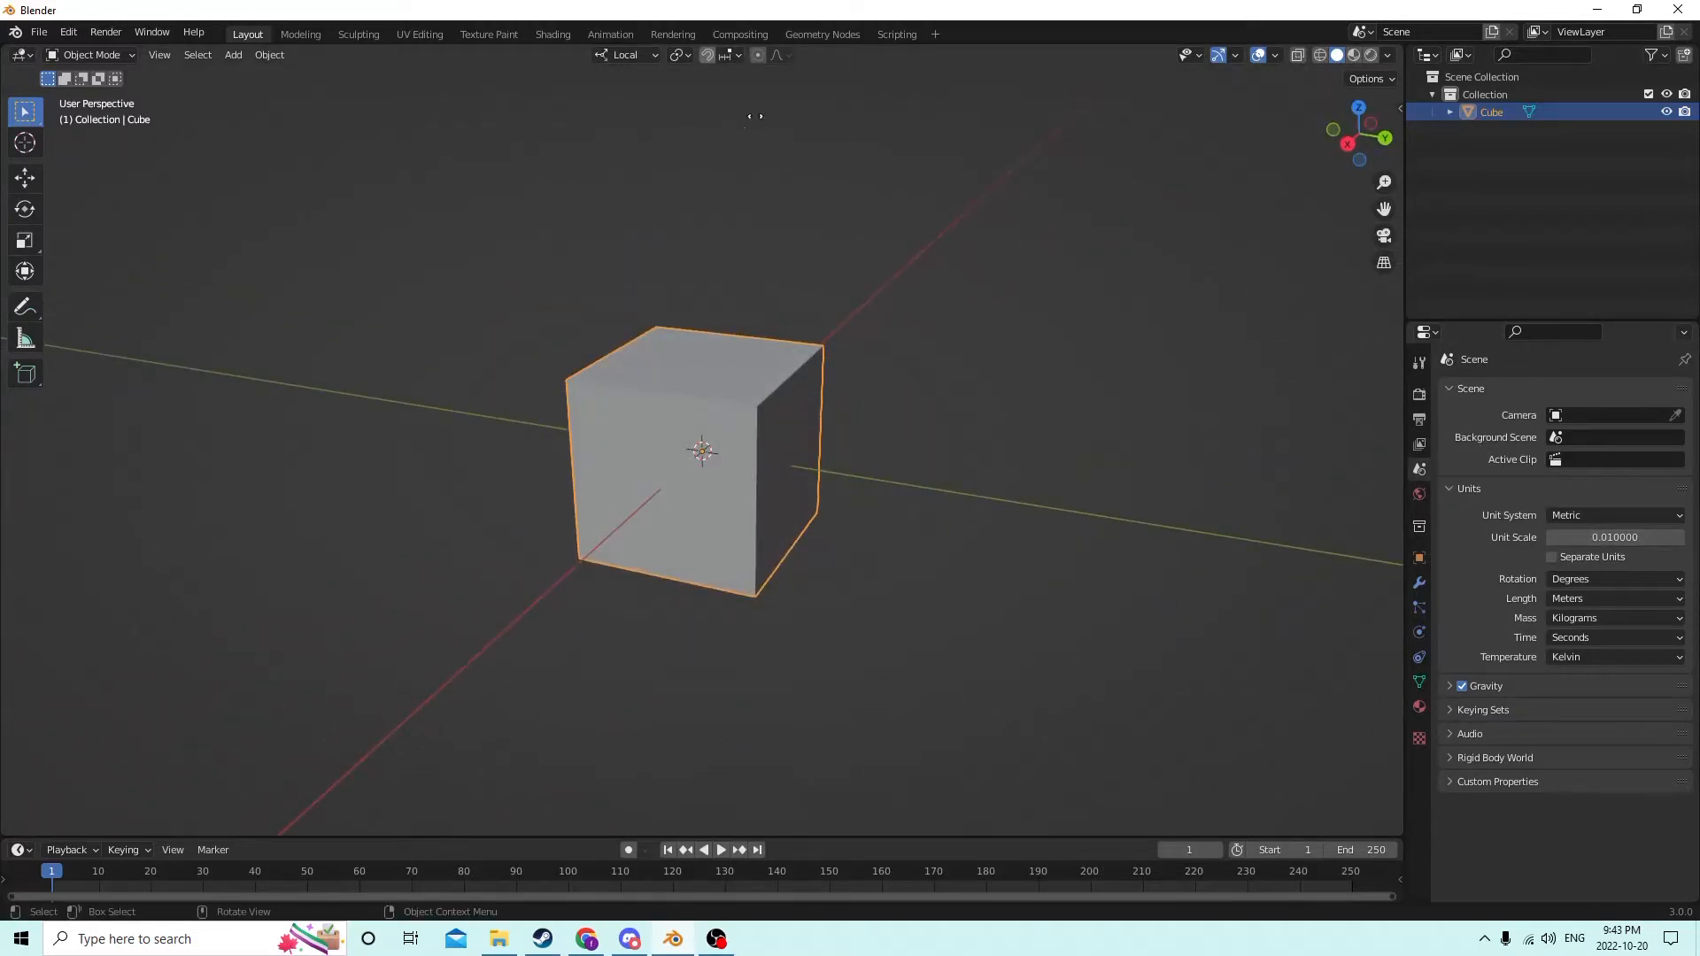
left_click(653, 54)
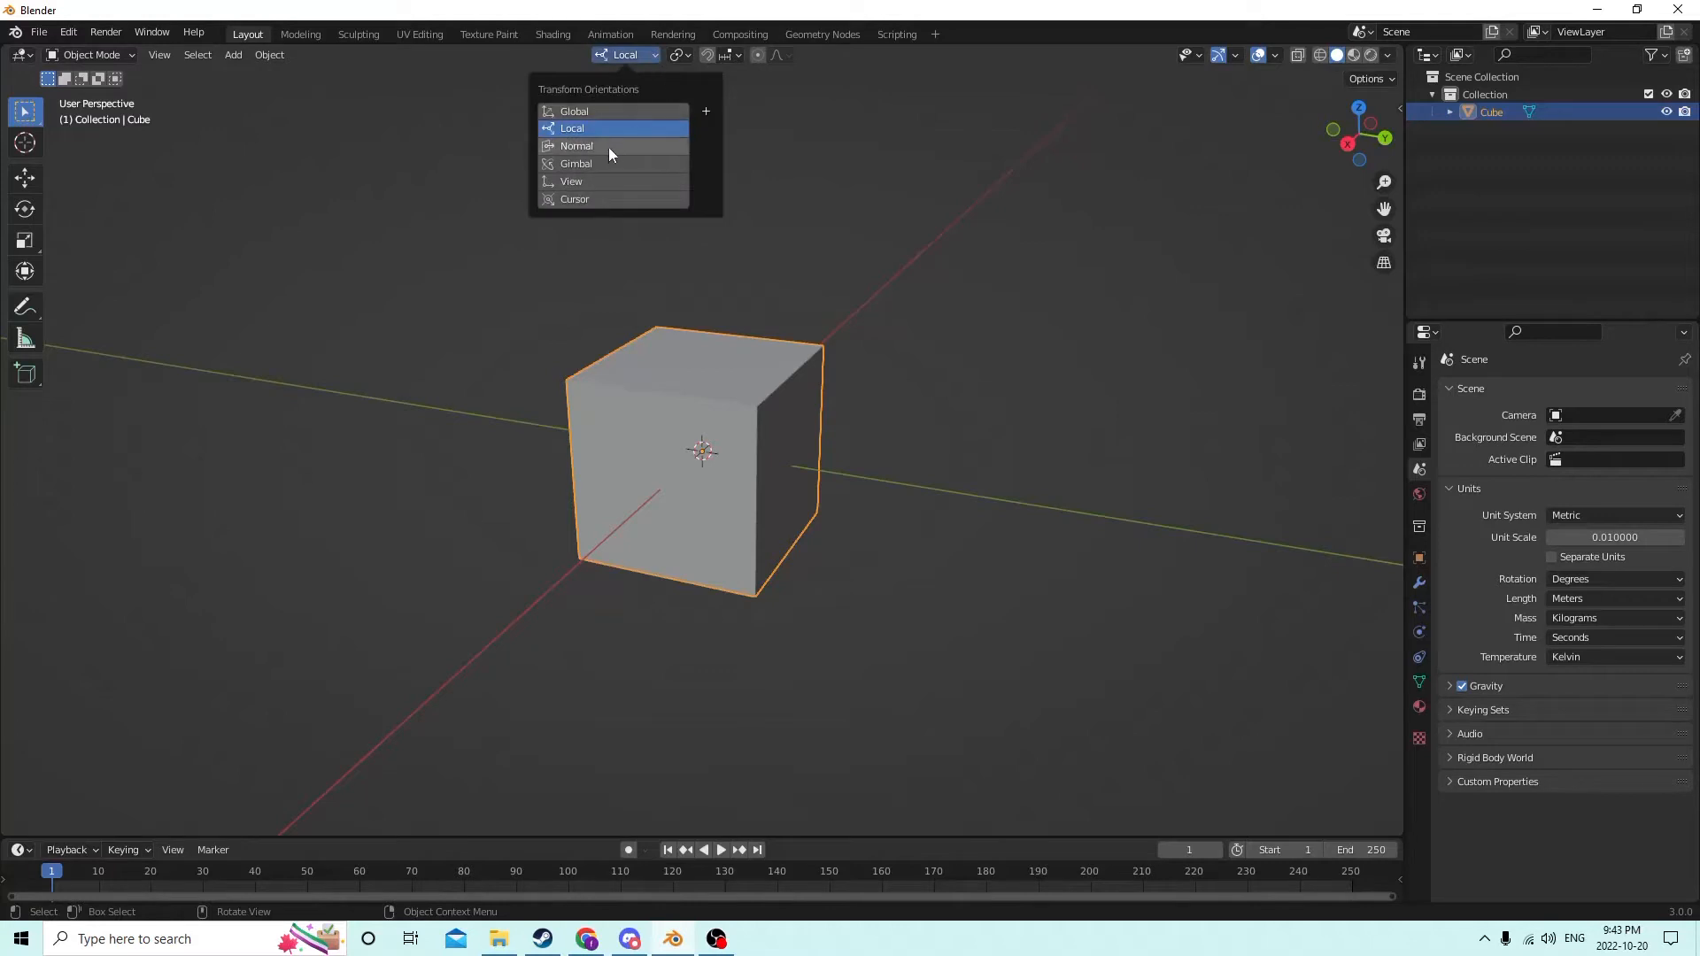
left_click(841, 103)
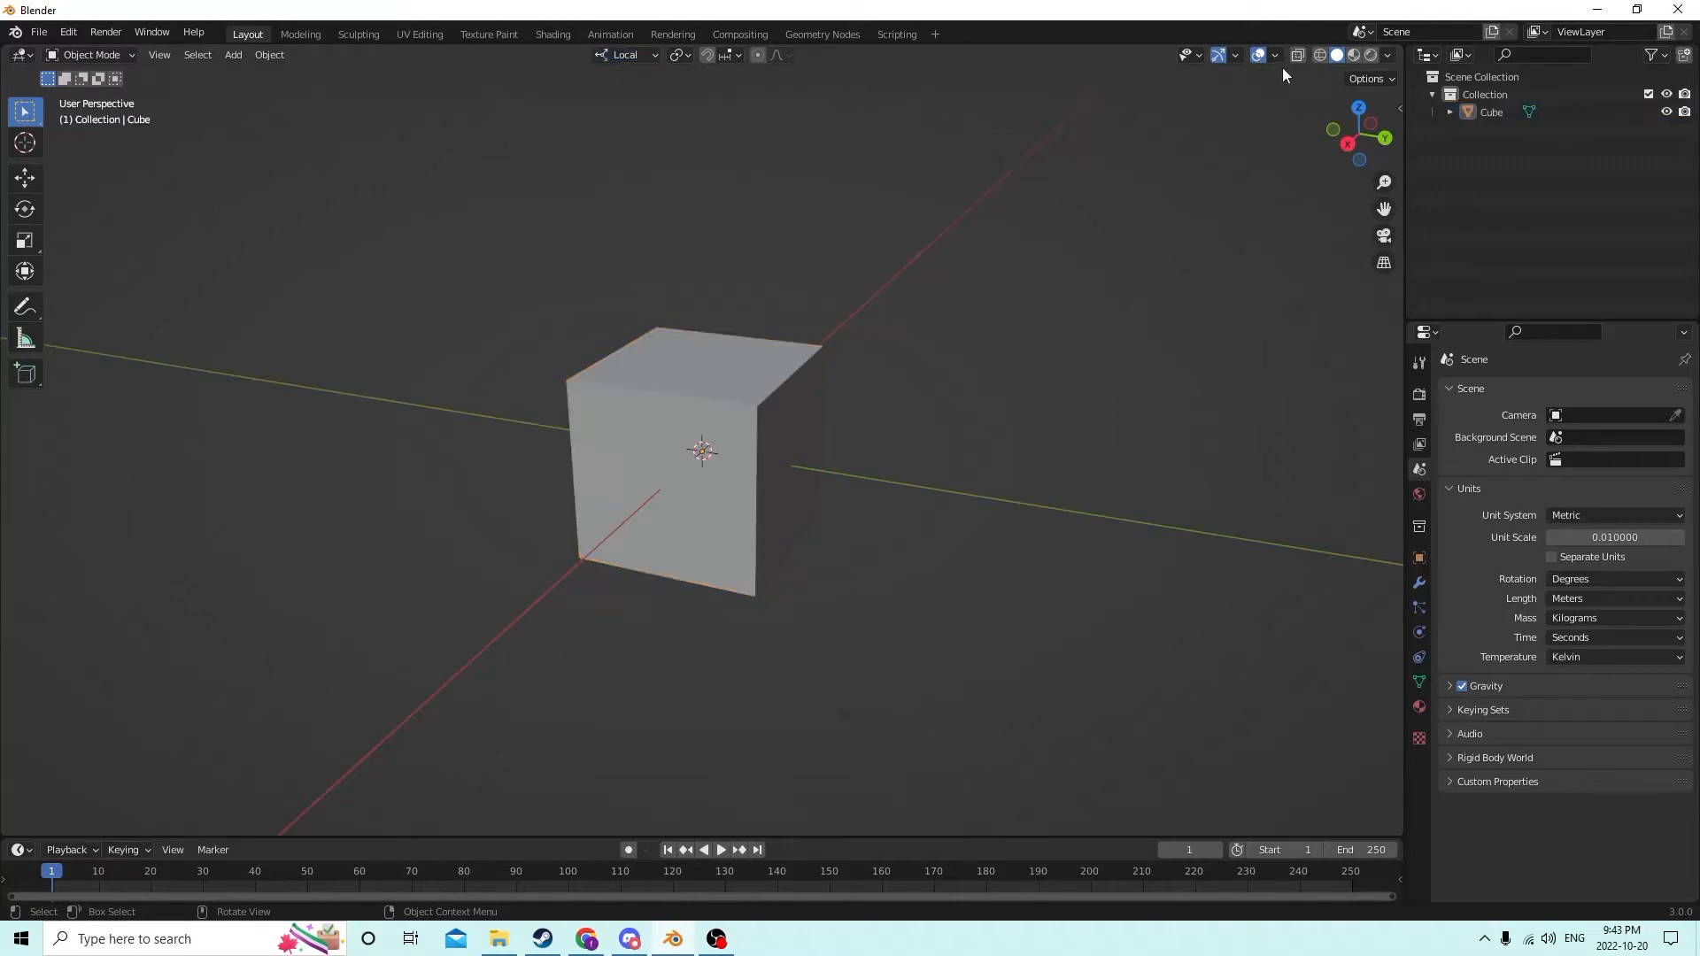
left_click(778, 440)
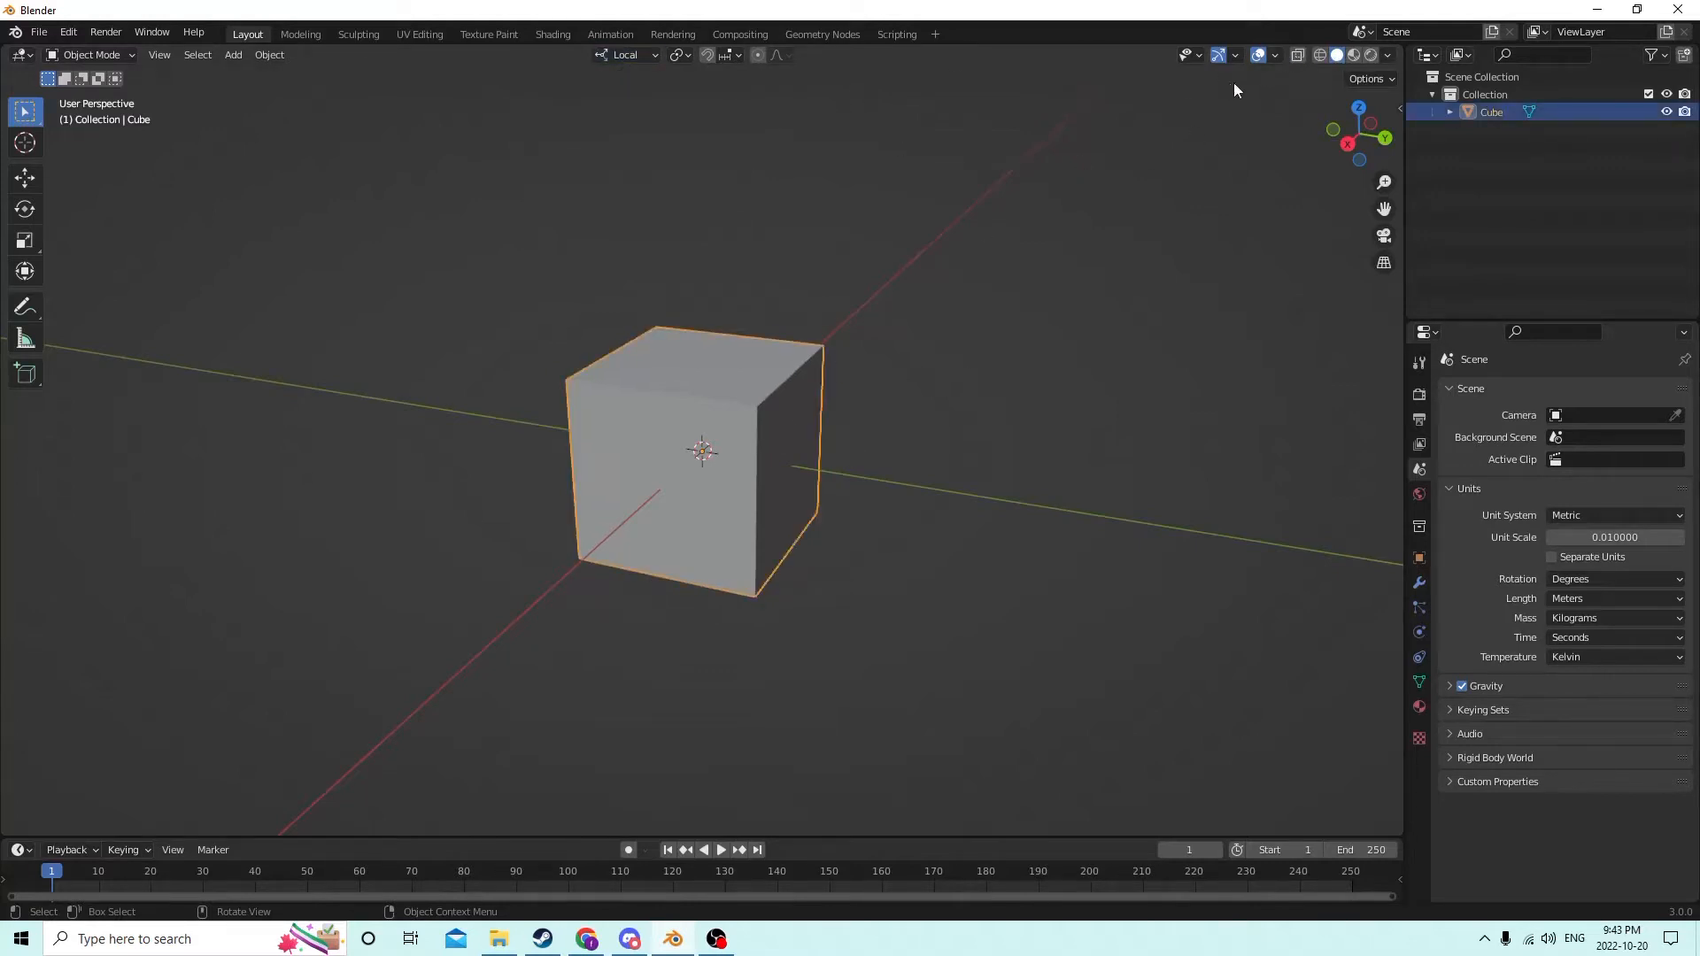
left_click(1275, 55)
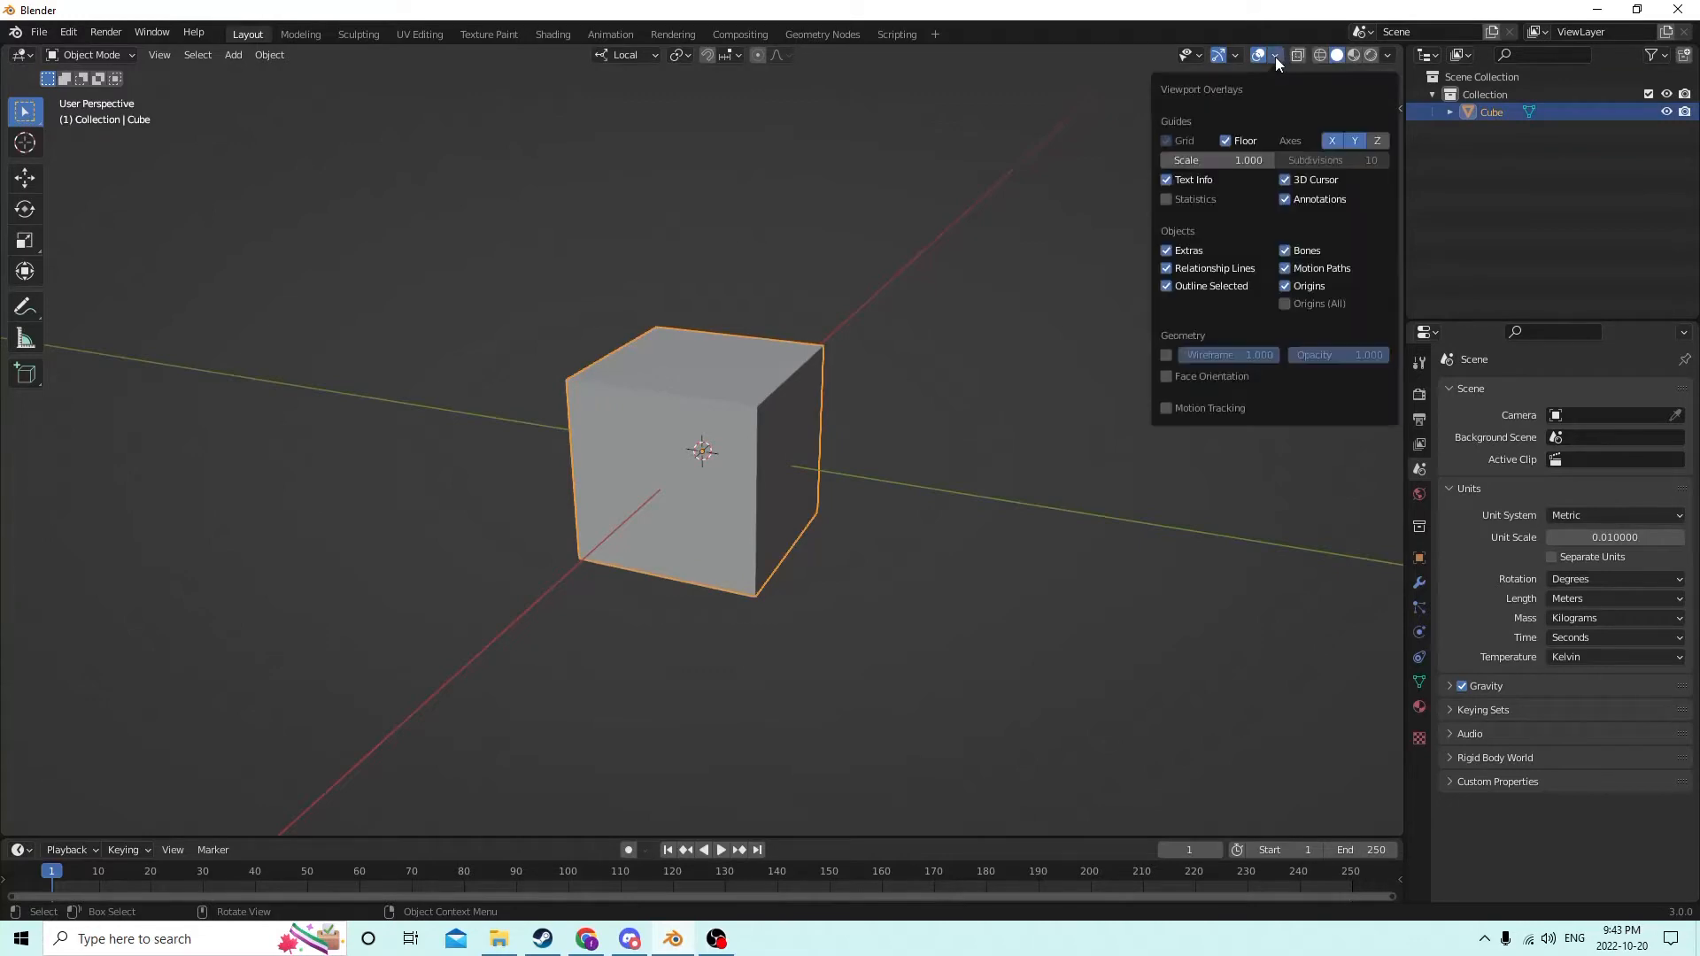
left_click(1239, 162)
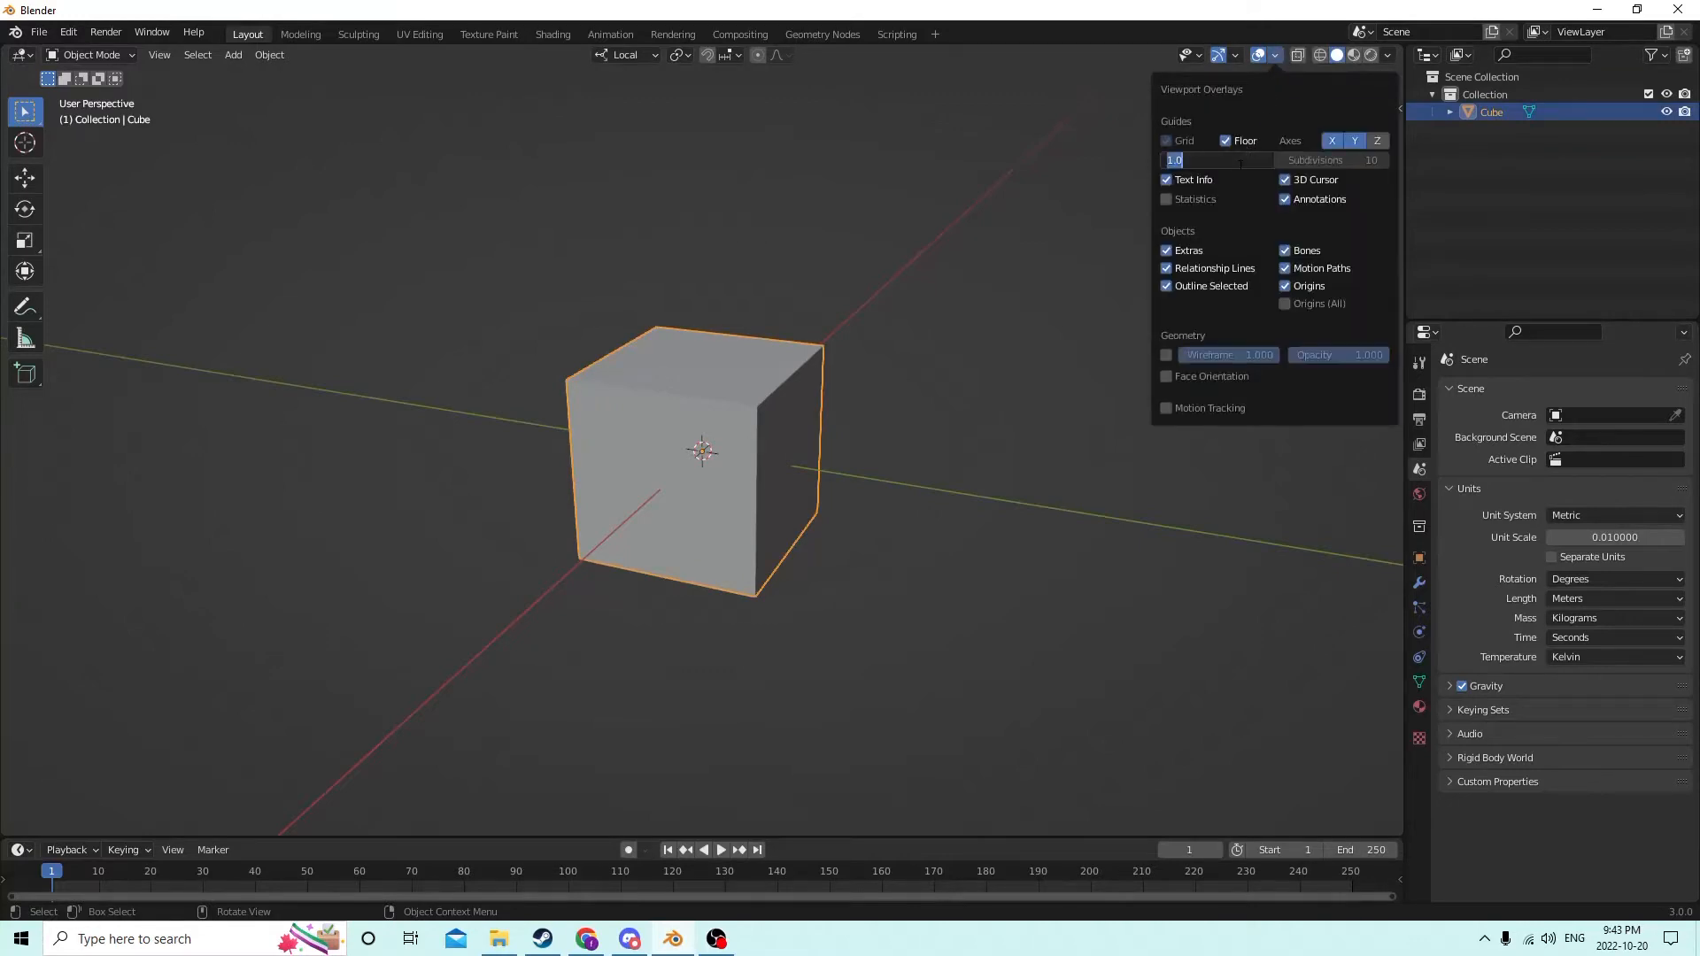
key("Return")
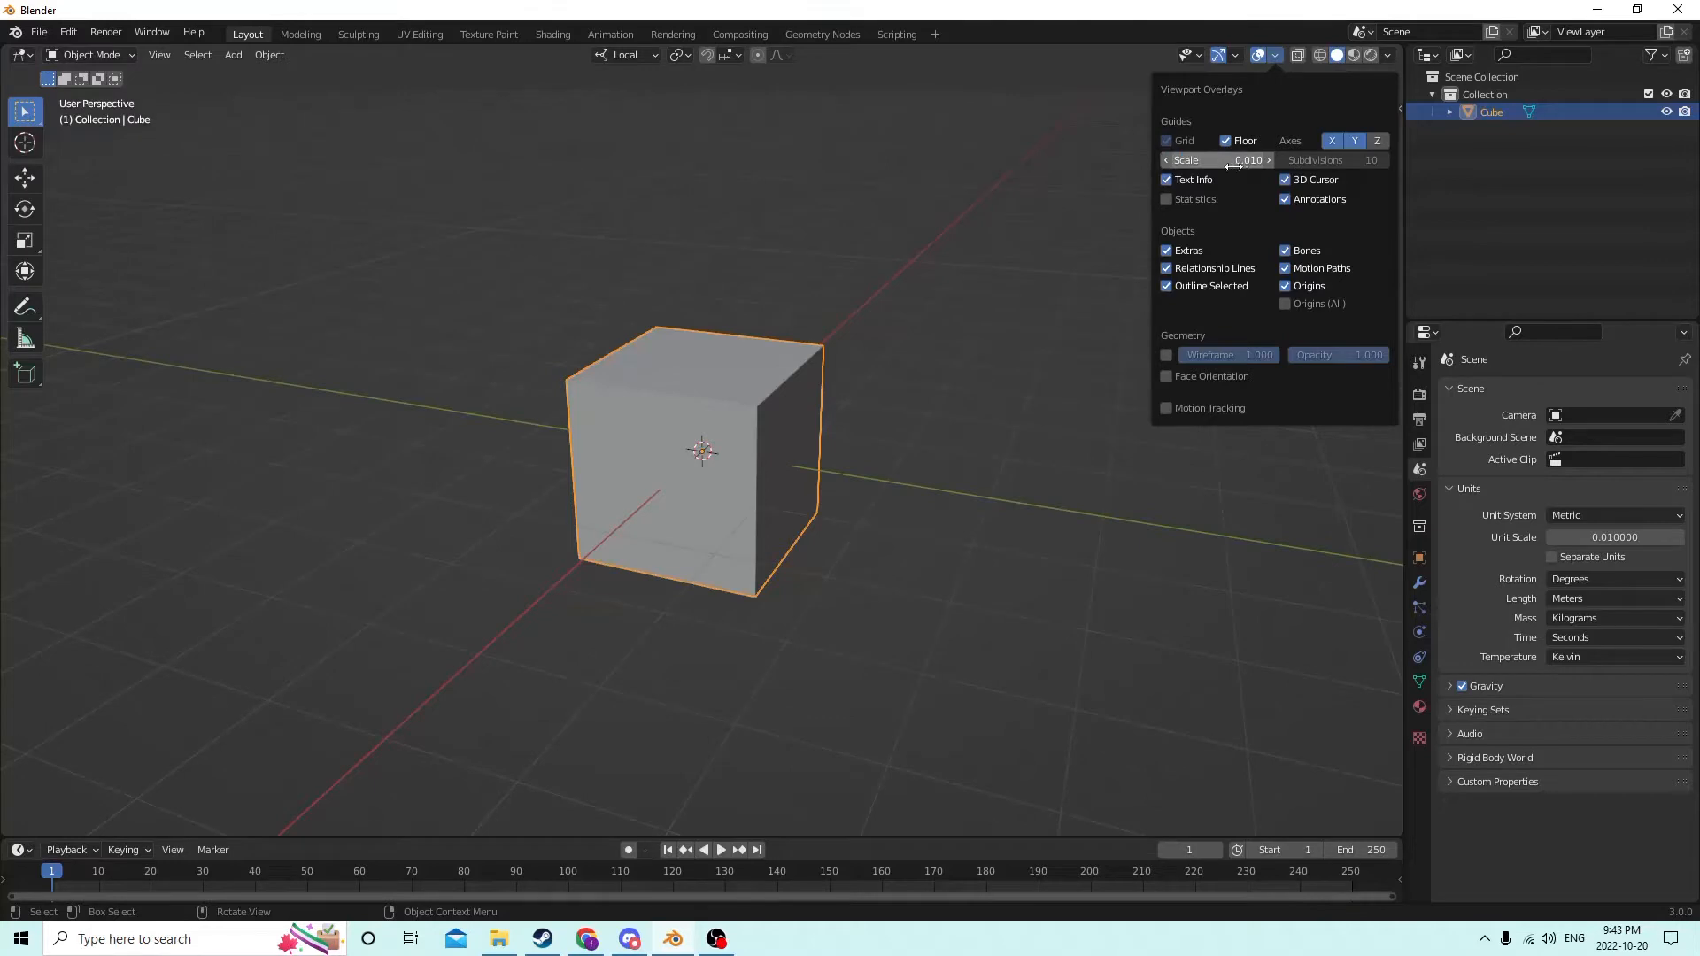
Step: Scale the cube down along its X axis into a thin upright slab
middle_click_drag(865, 186, 586, 162)
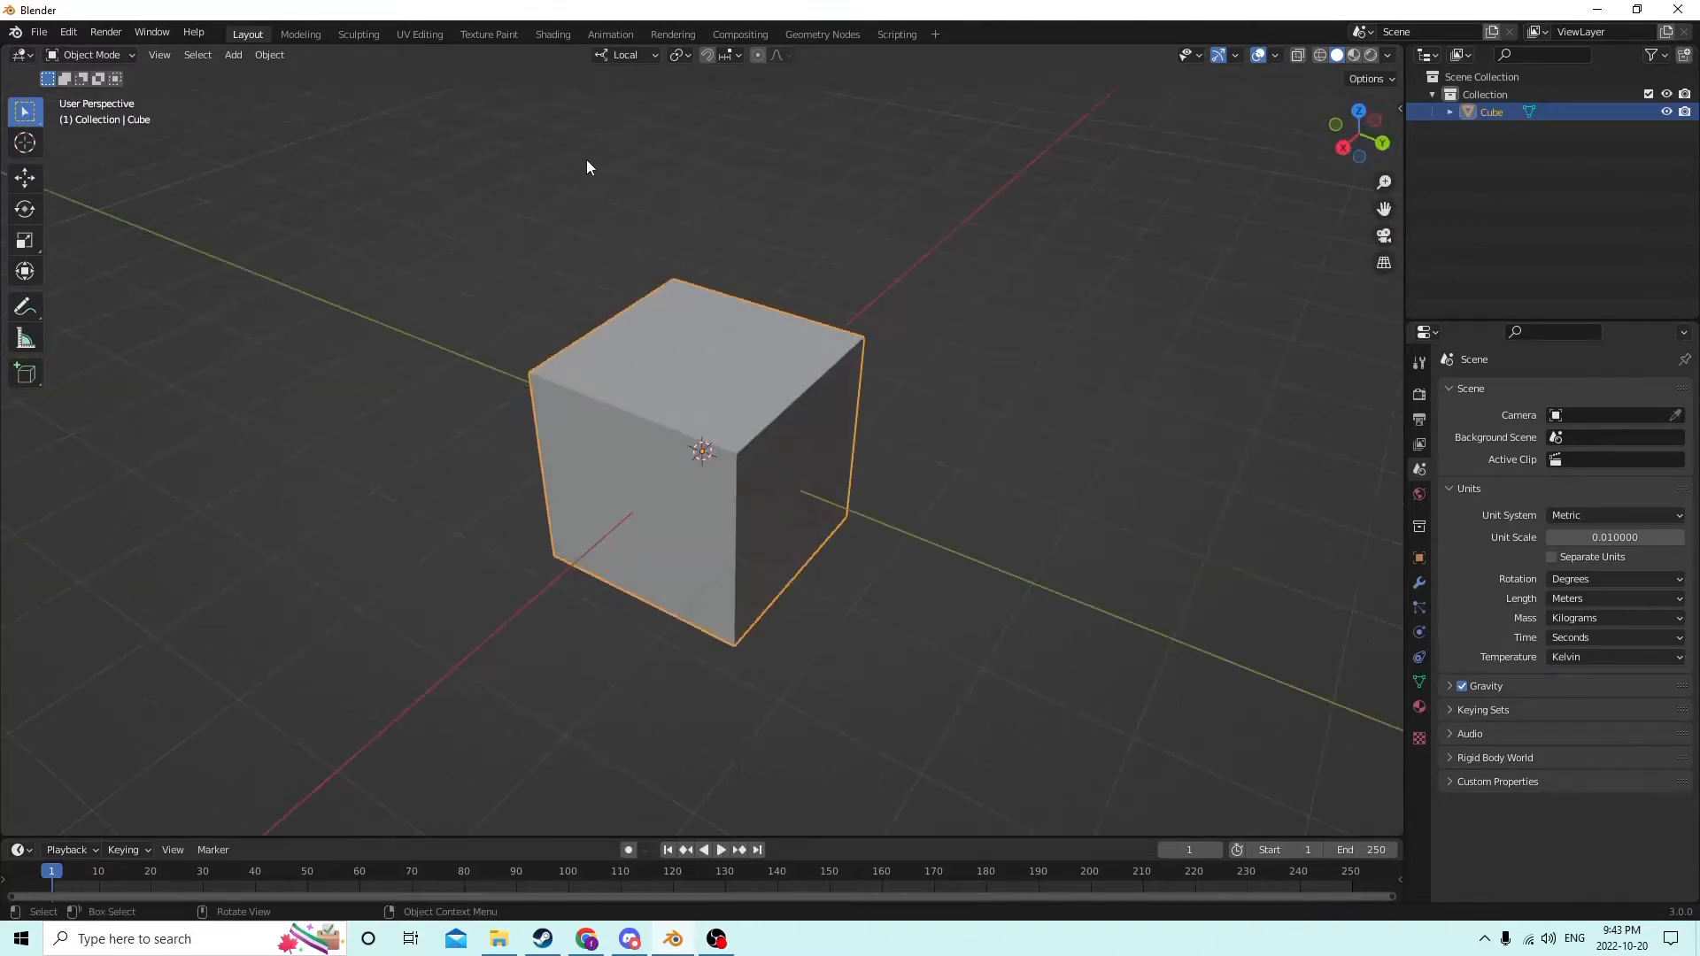
left_click(25, 240)
middle_click_drag(177, 232, 600, 491)
left_click_drag(640, 466, 695, 450)
Step: Move the slab up along Z until its base sits roughly at the floor grid
middle_click_drag(715, 405, 719, 307)
left_click(26, 177)
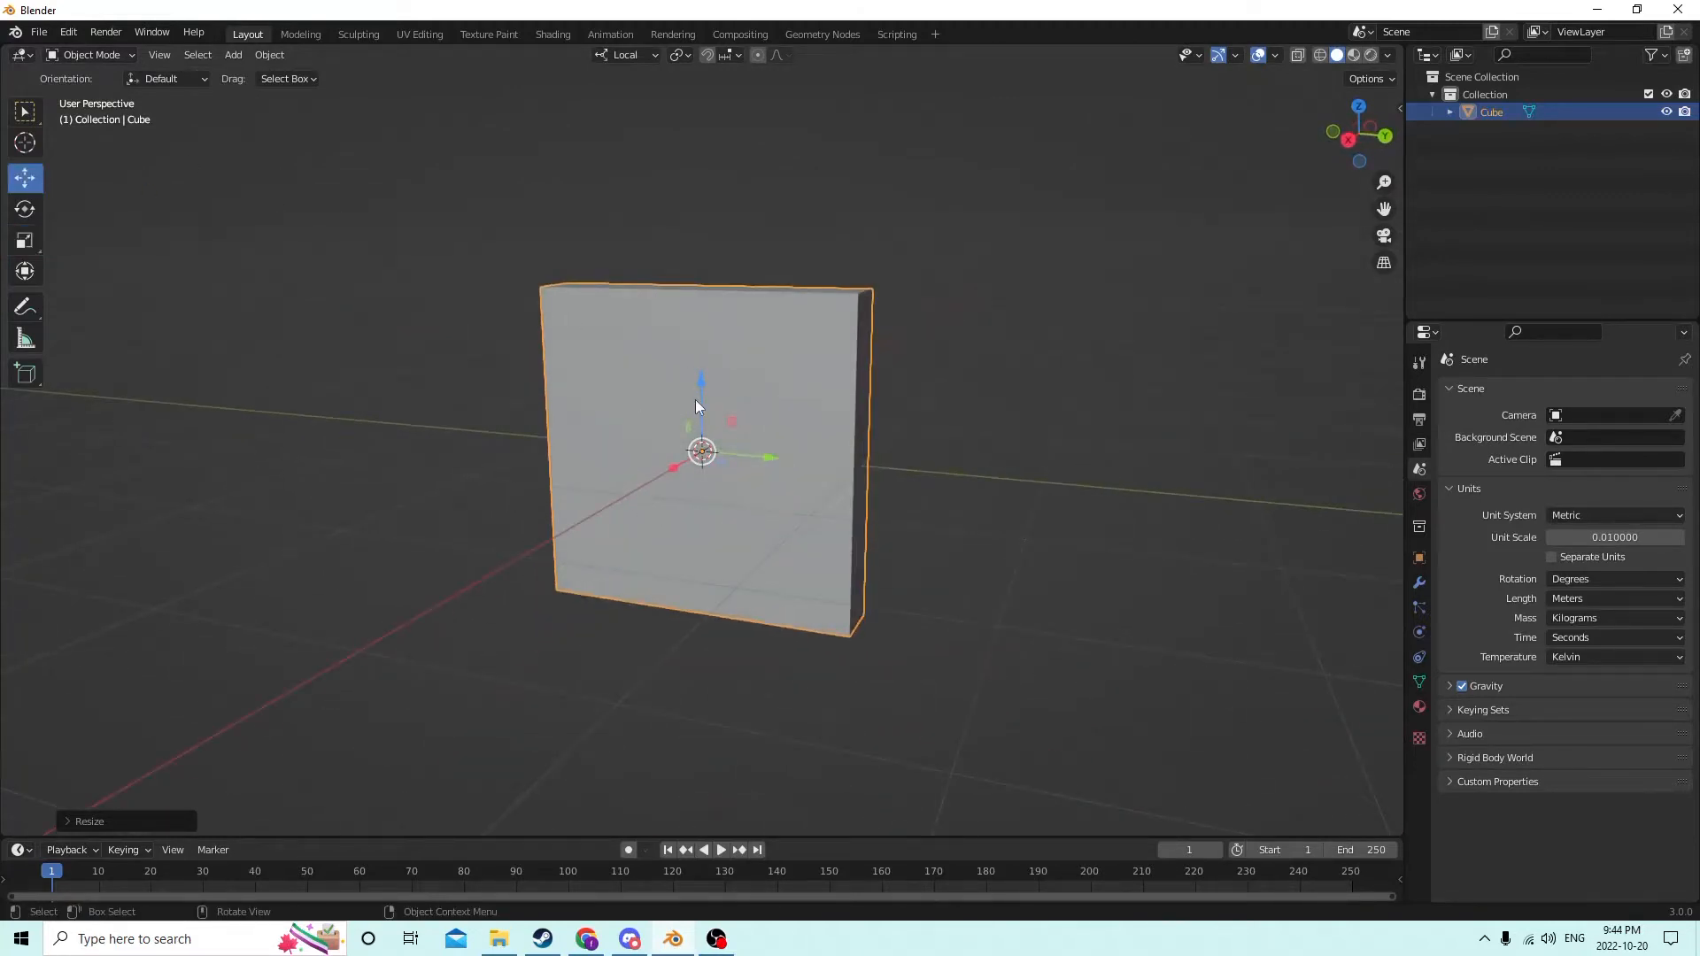
left_click_drag(696, 405, 685, 221)
middle_click_drag(686, 222, 845, 281)
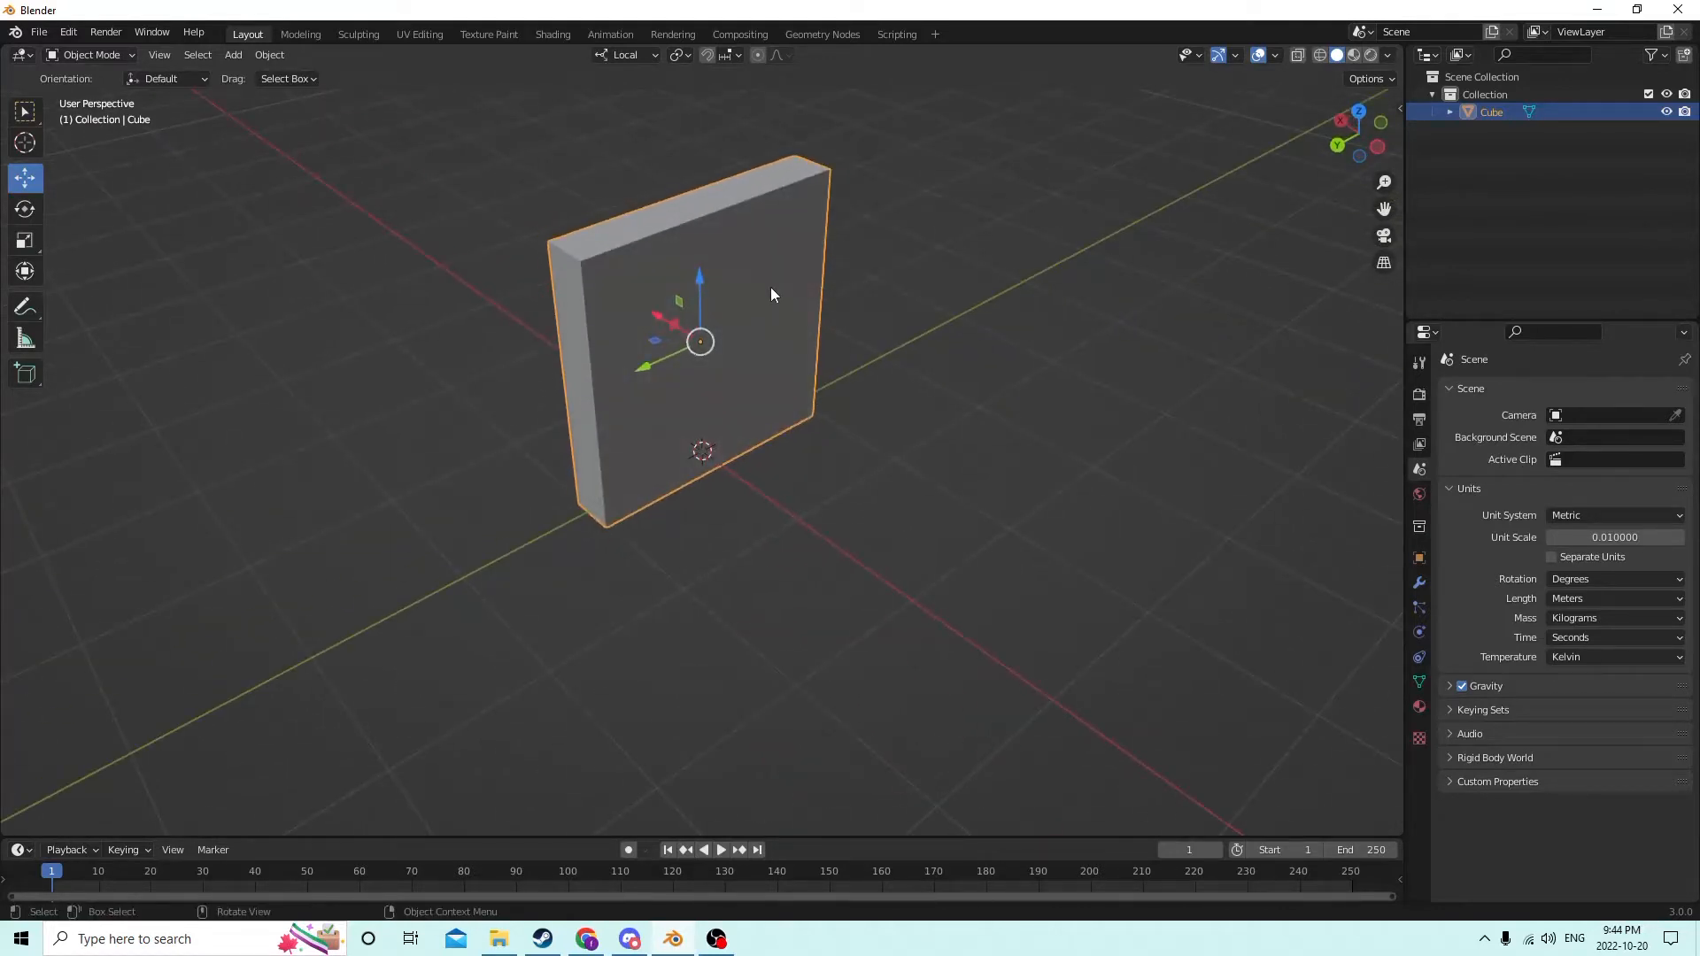
Step: Inset the slab's large back face in Edit Mode, leaving a narrow border around it
key("Tab")
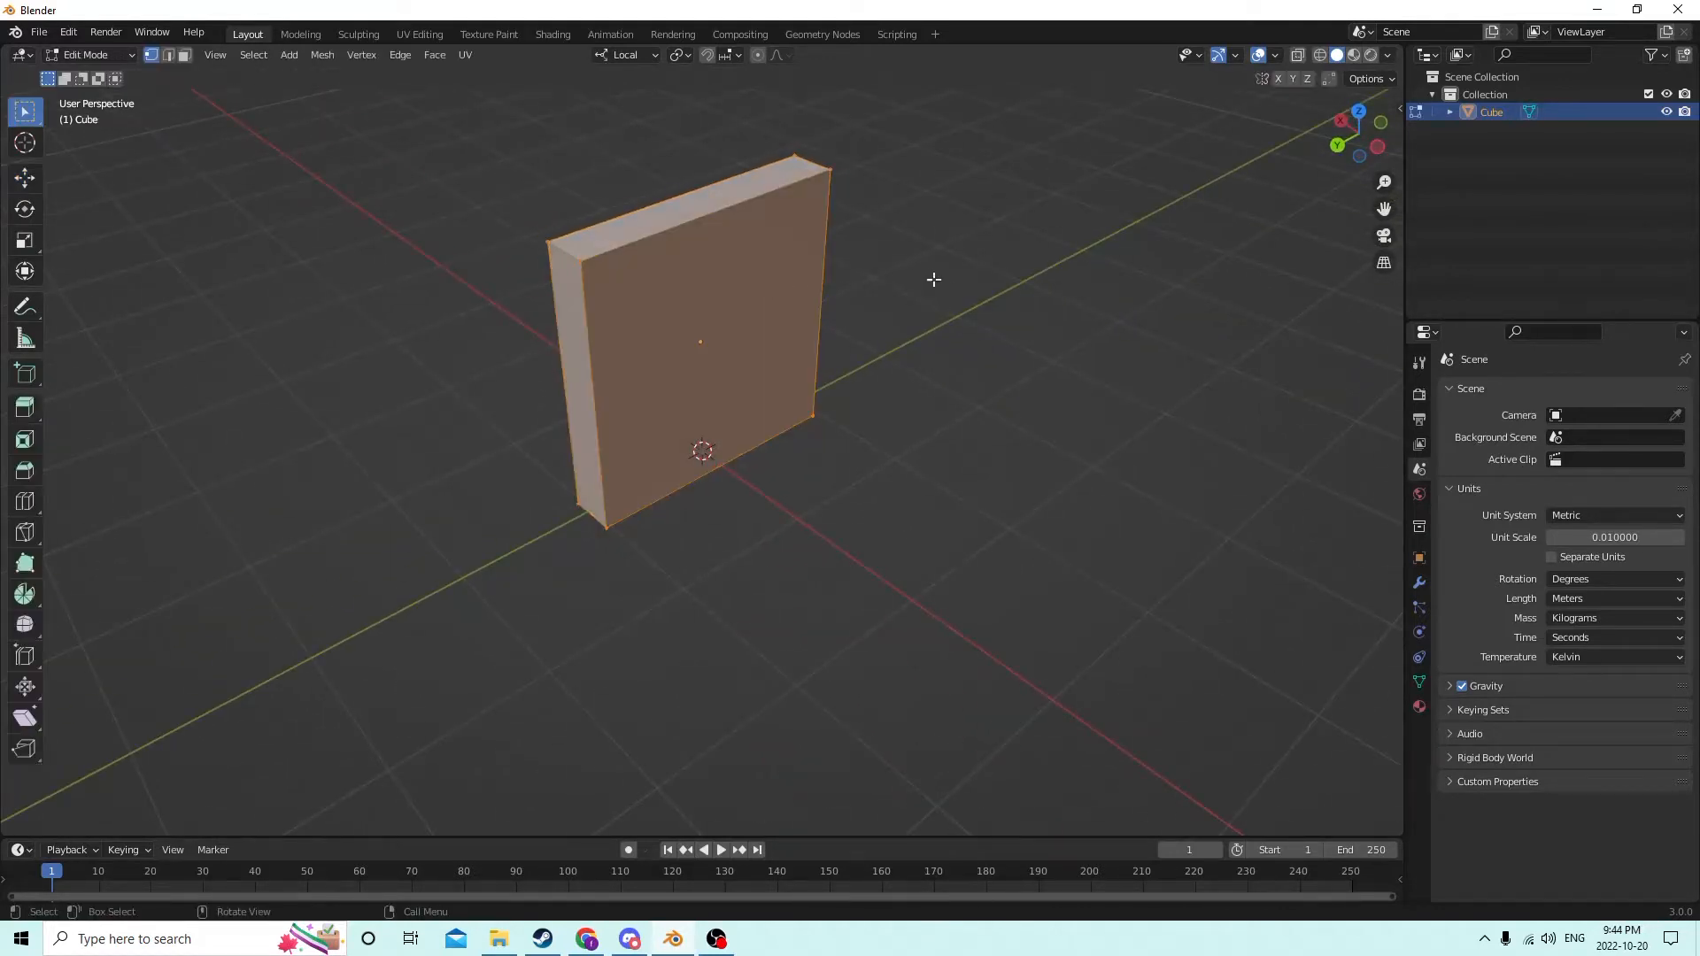
middle_click_drag(933, 277, 819, 266)
left_click(185, 56)
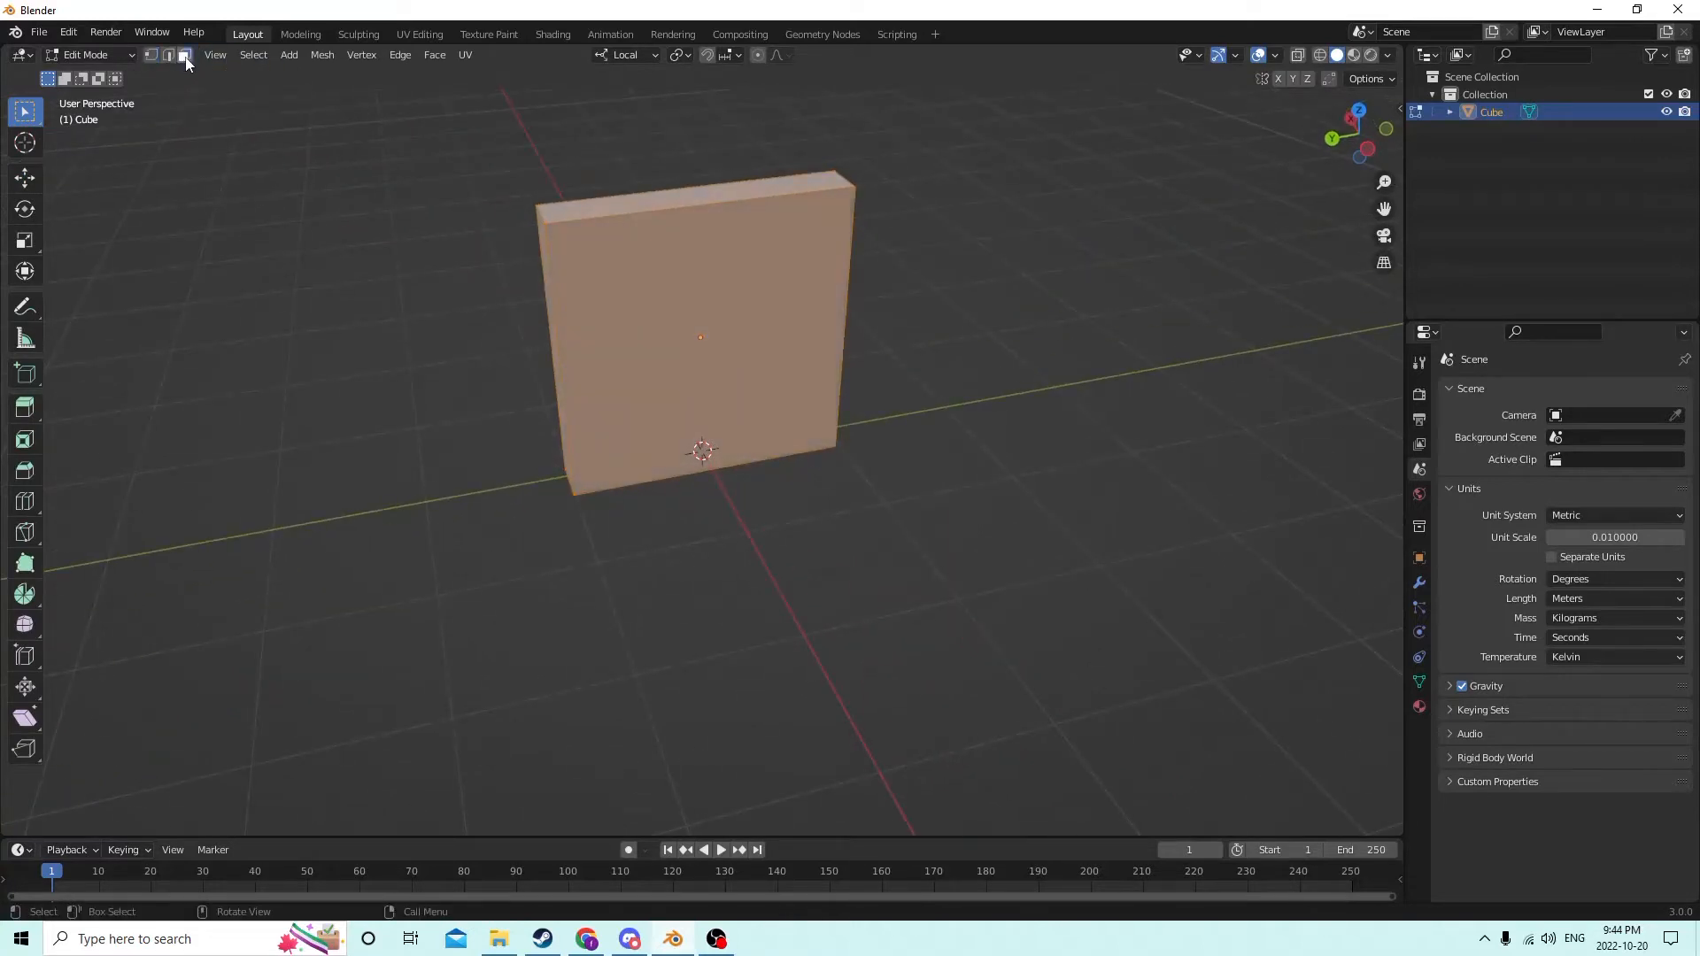
left_click(803, 312)
key("i")
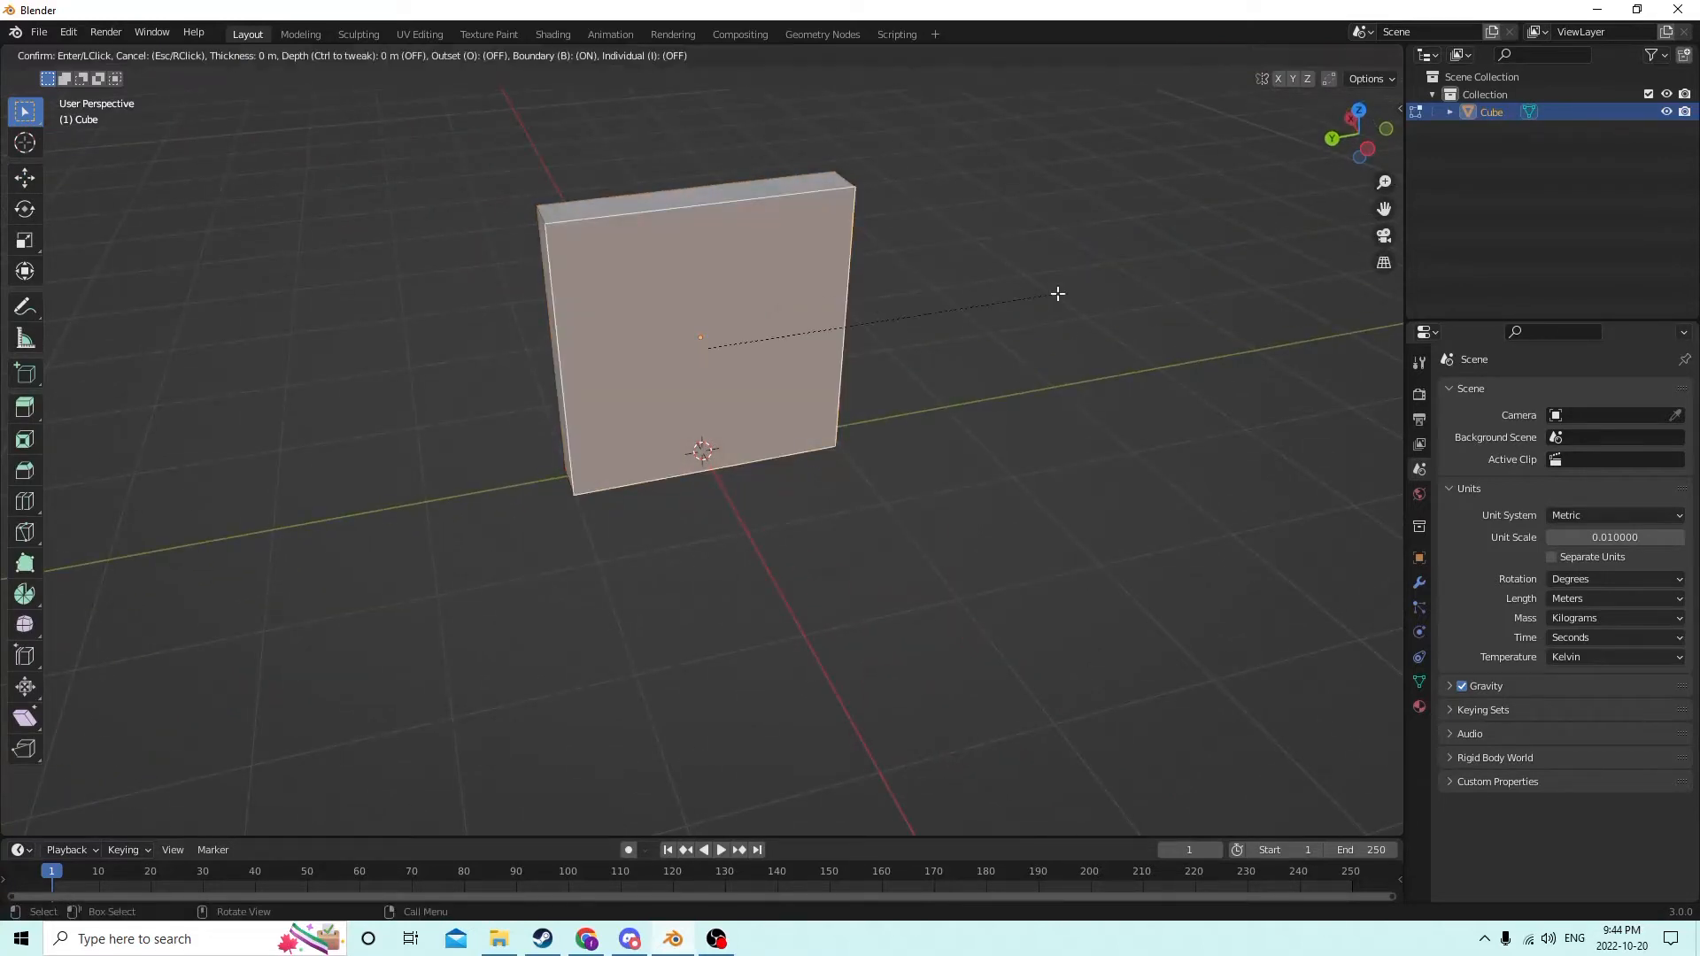
left_click(1027, 304)
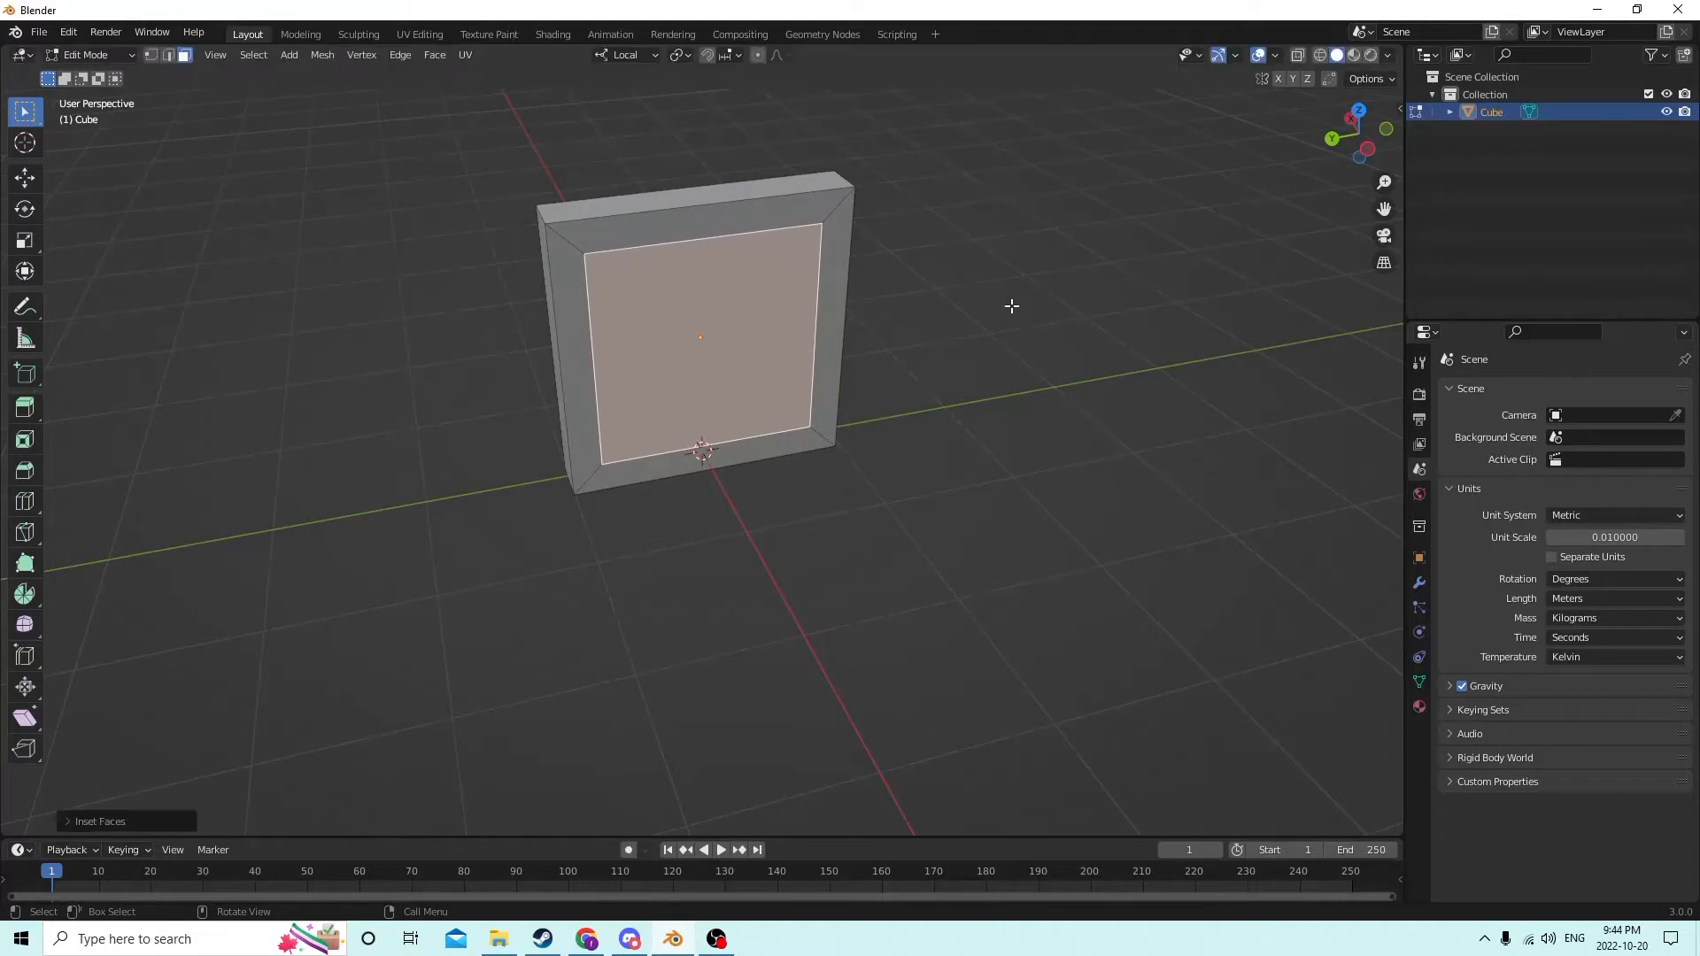
Step: Move the inset back face outward along X so the slab's back forms a tapered bulge
left_click(25, 178)
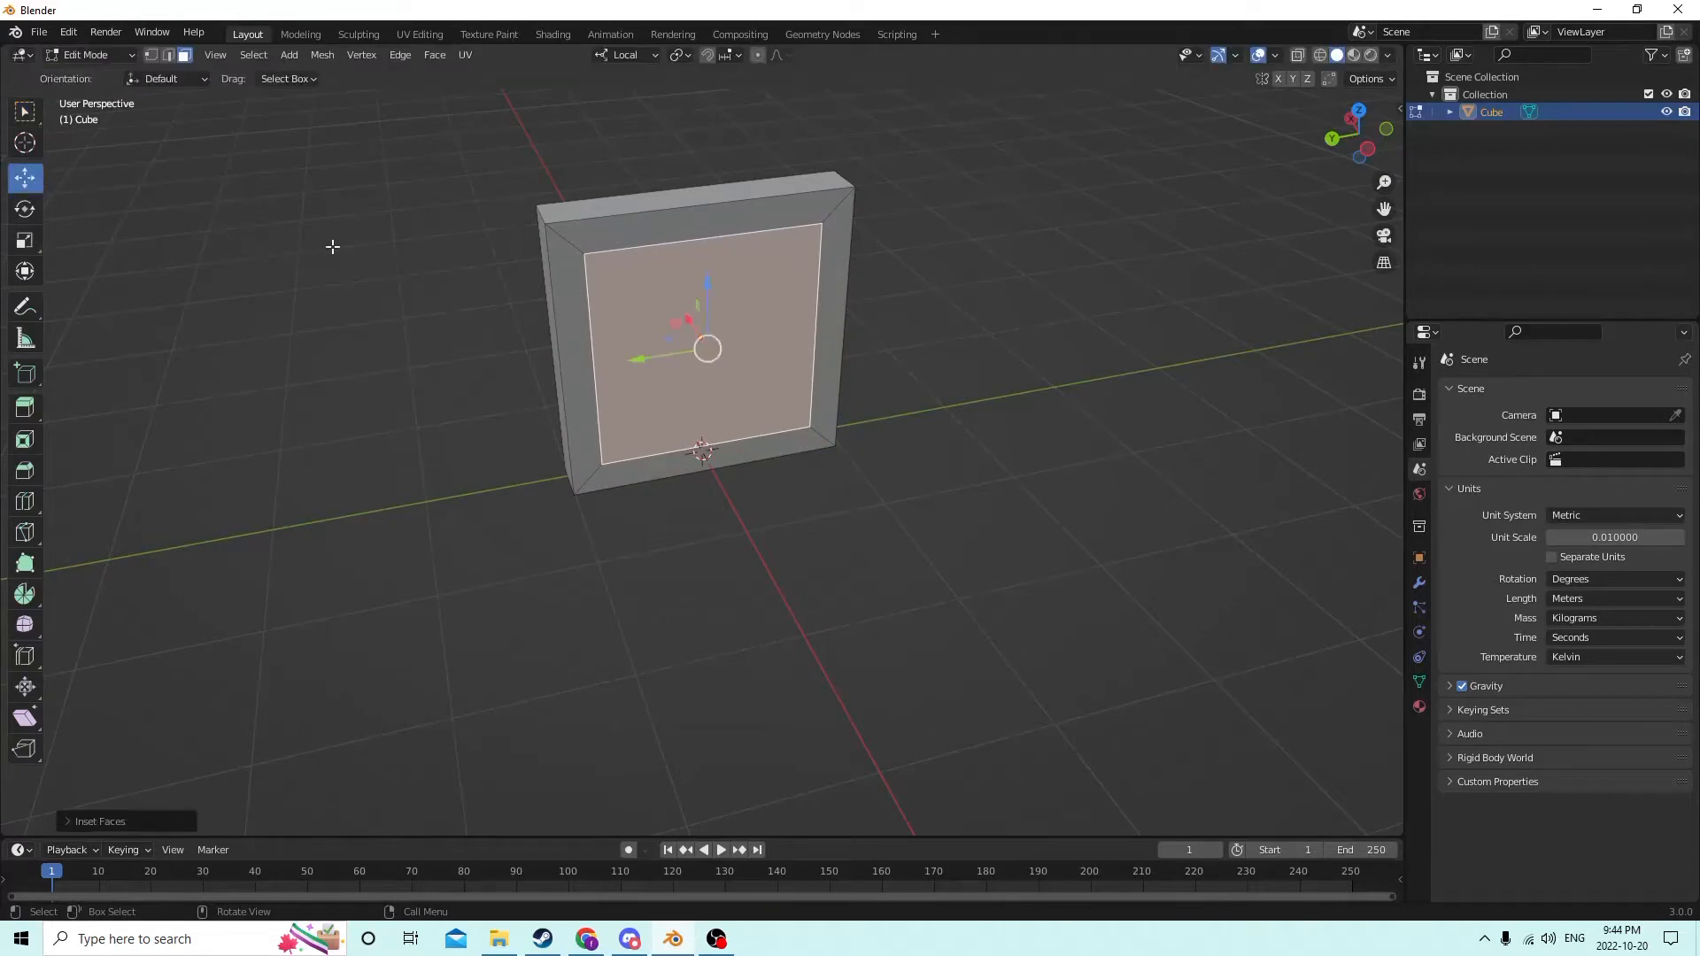
middle_click_drag(500, 260, 625, 266)
left_click_drag(654, 335, 663, 337)
left_click(938, 229)
scroll(939, 226, "up", 1)
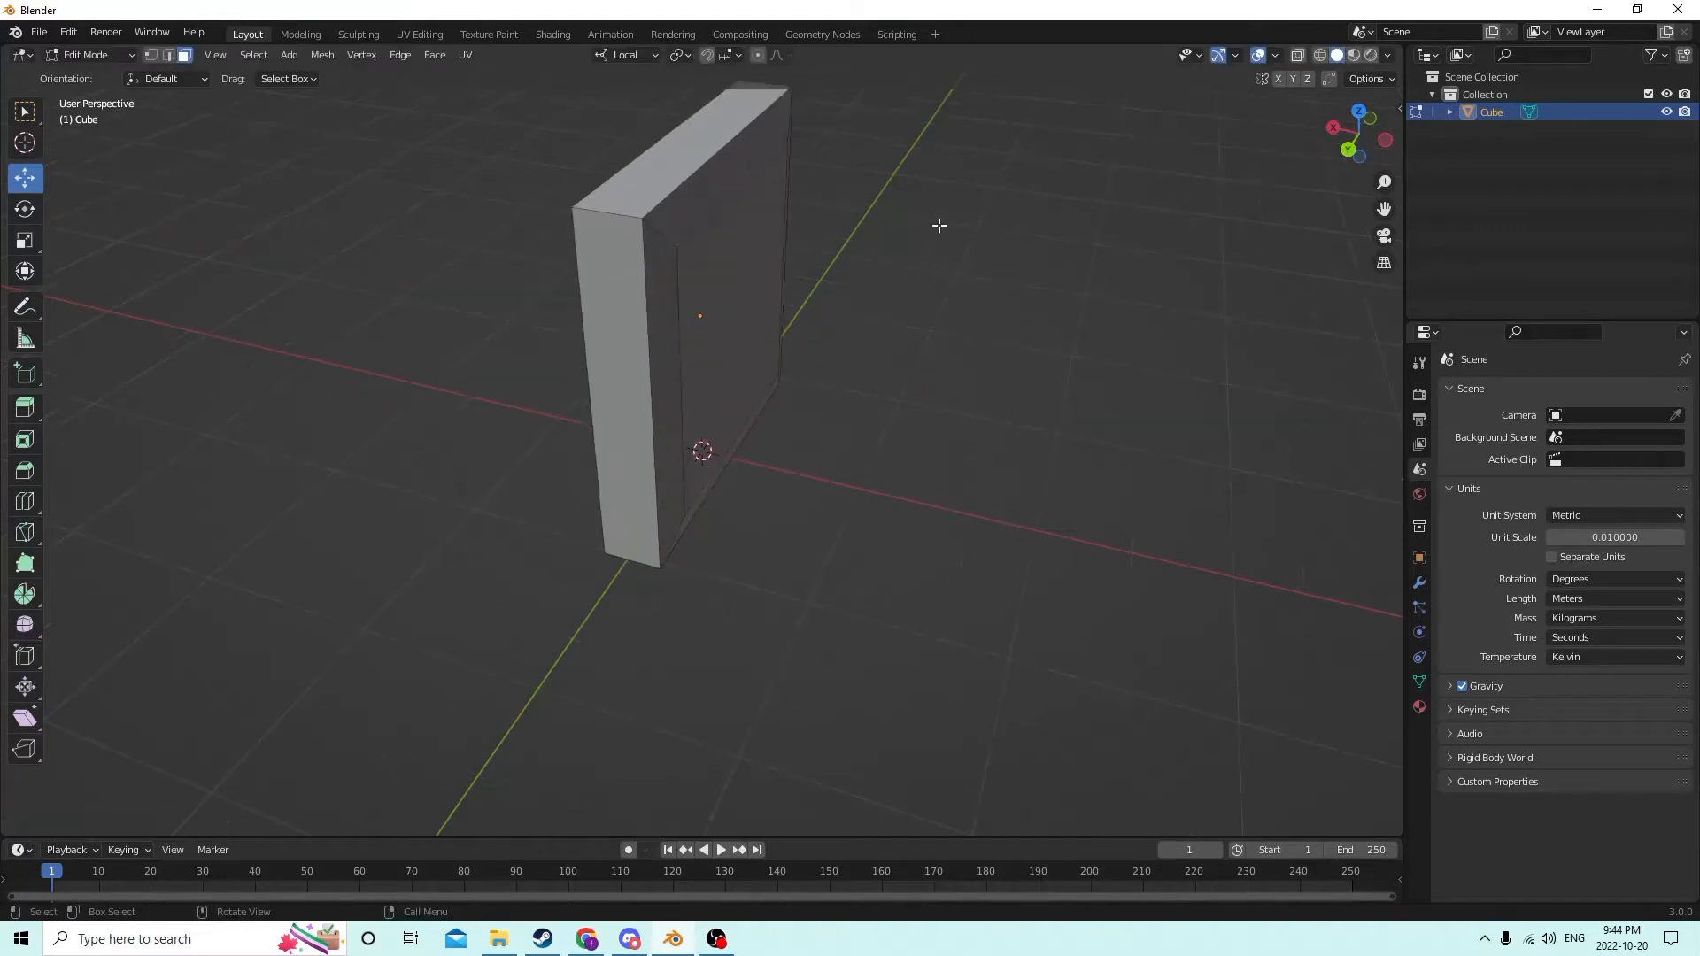
mouse_move(1025, 212)
middle_mouse_down()
mouse_move(1130, 141)
mouse_move(964, 195)
mouse_move(1009, 190)
mouse_move(1010, 228)
middle_mouse_up()
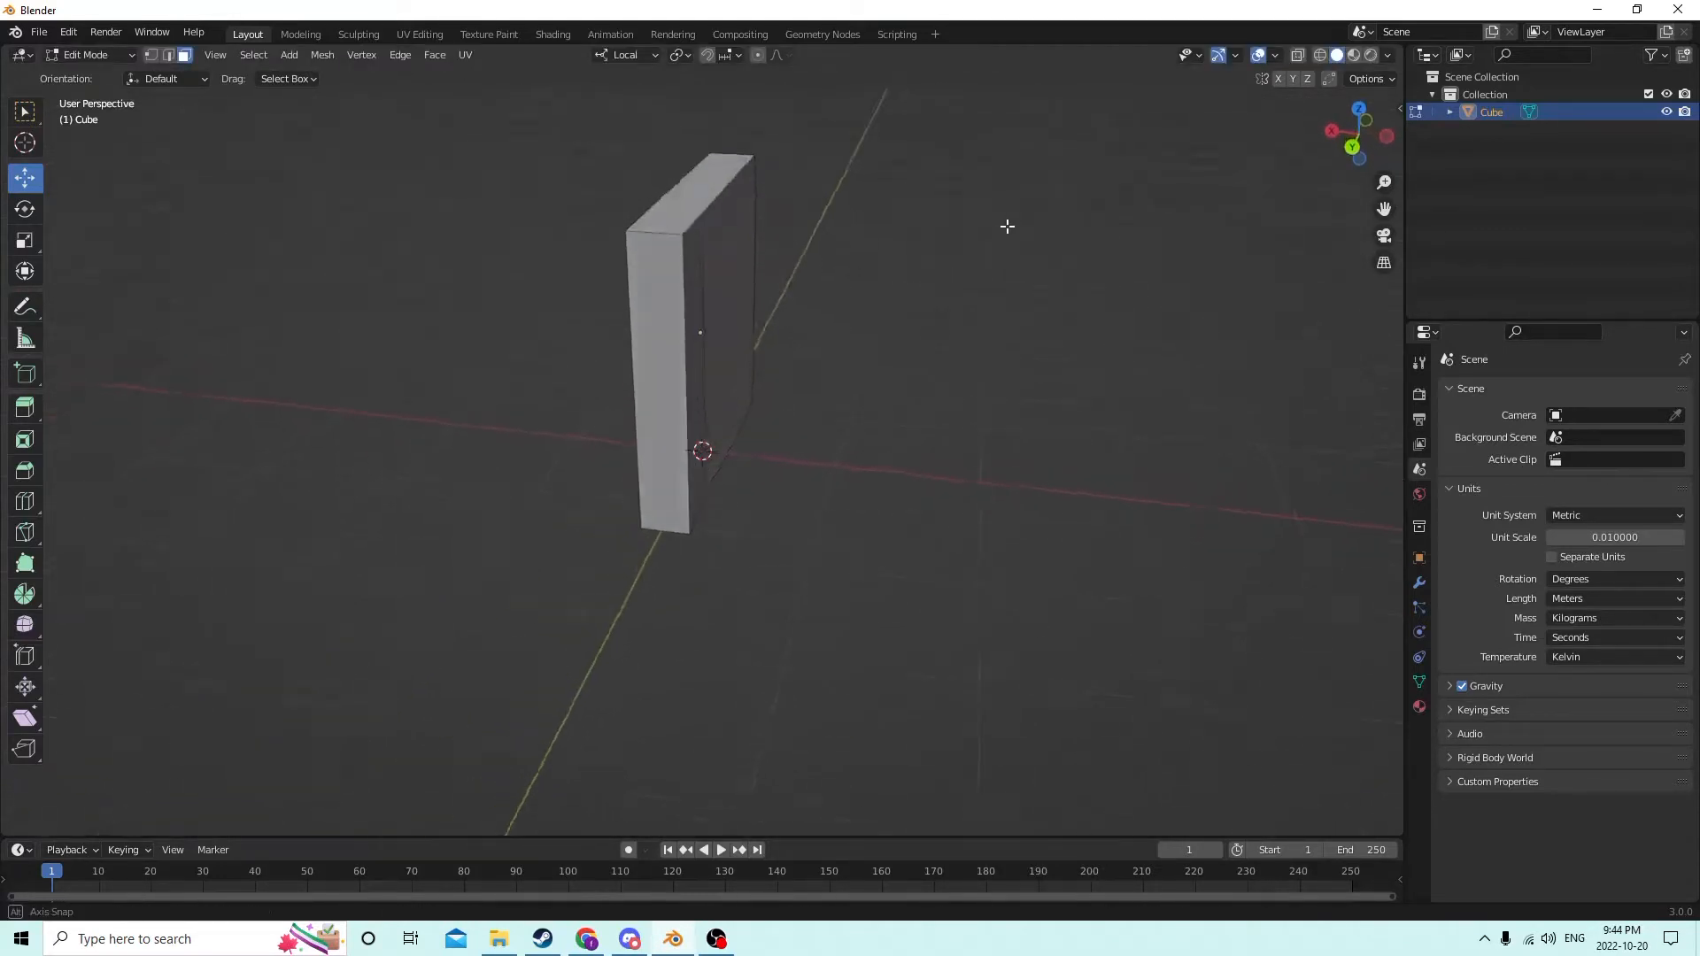
left_click(739, 298)
left_click_drag(663, 339, 680, 340)
middle_click_drag(698, 312, 744, 285)
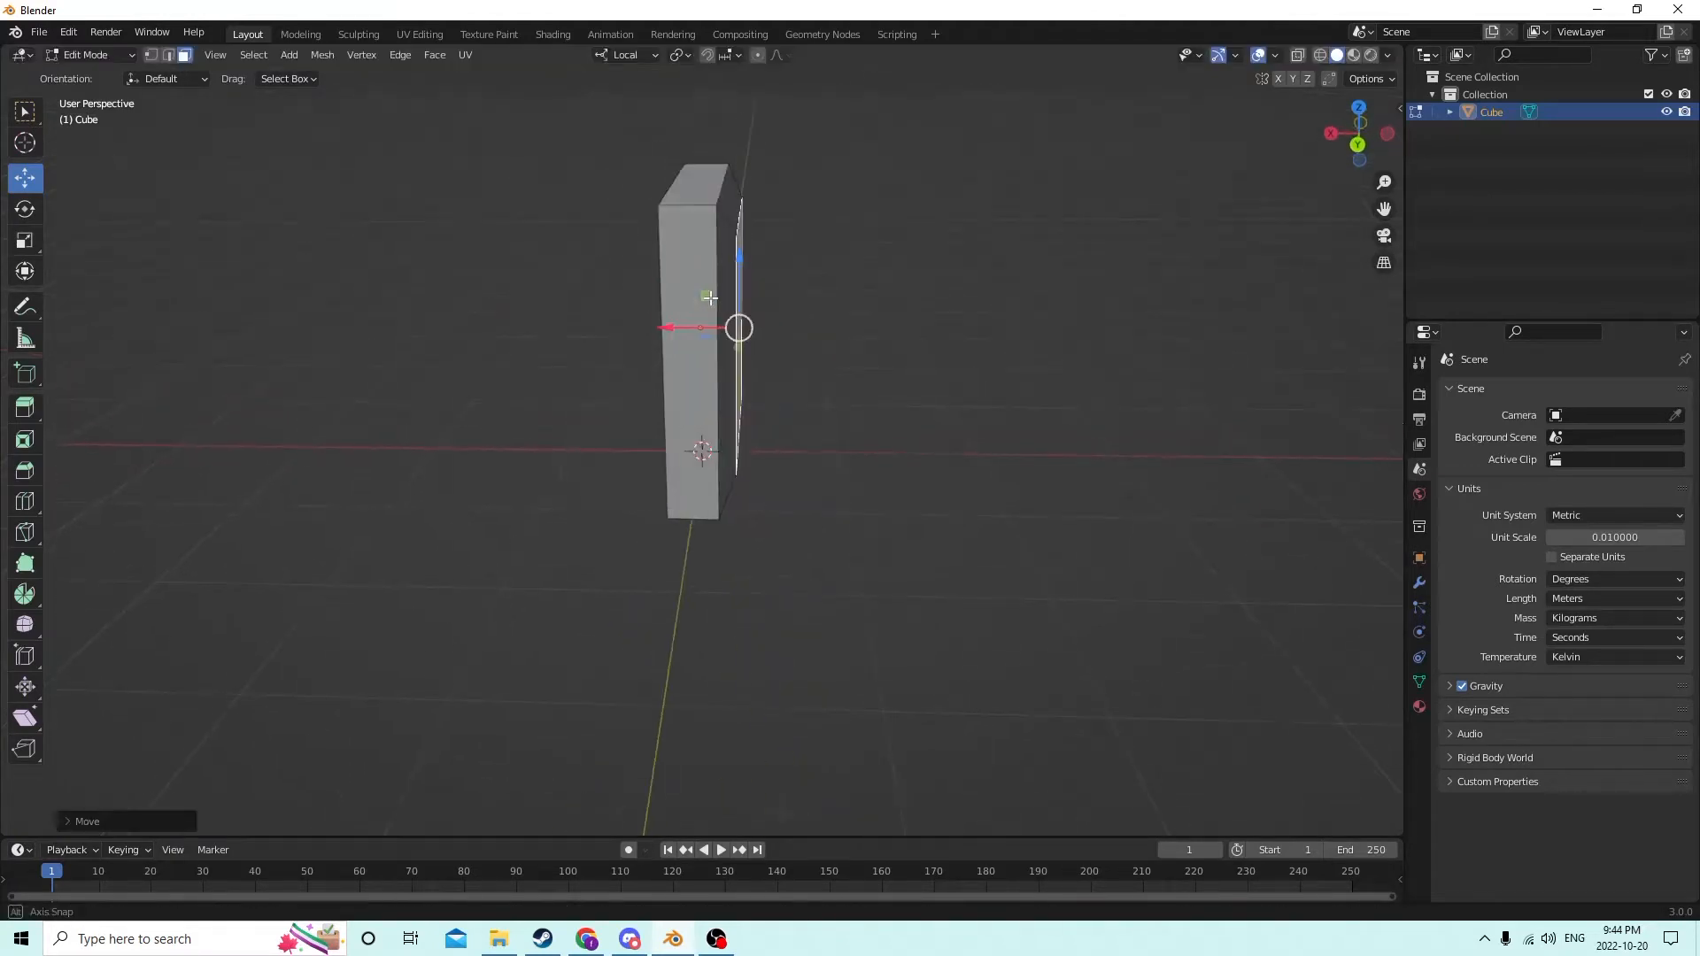
left_click(886, 296)
Step: Inset the slab's large front face by about 0.21 m to form a screen border
middle_click_drag(885, 296, 957, 225)
scroll(611, 245, "down", 3)
key("Tab")
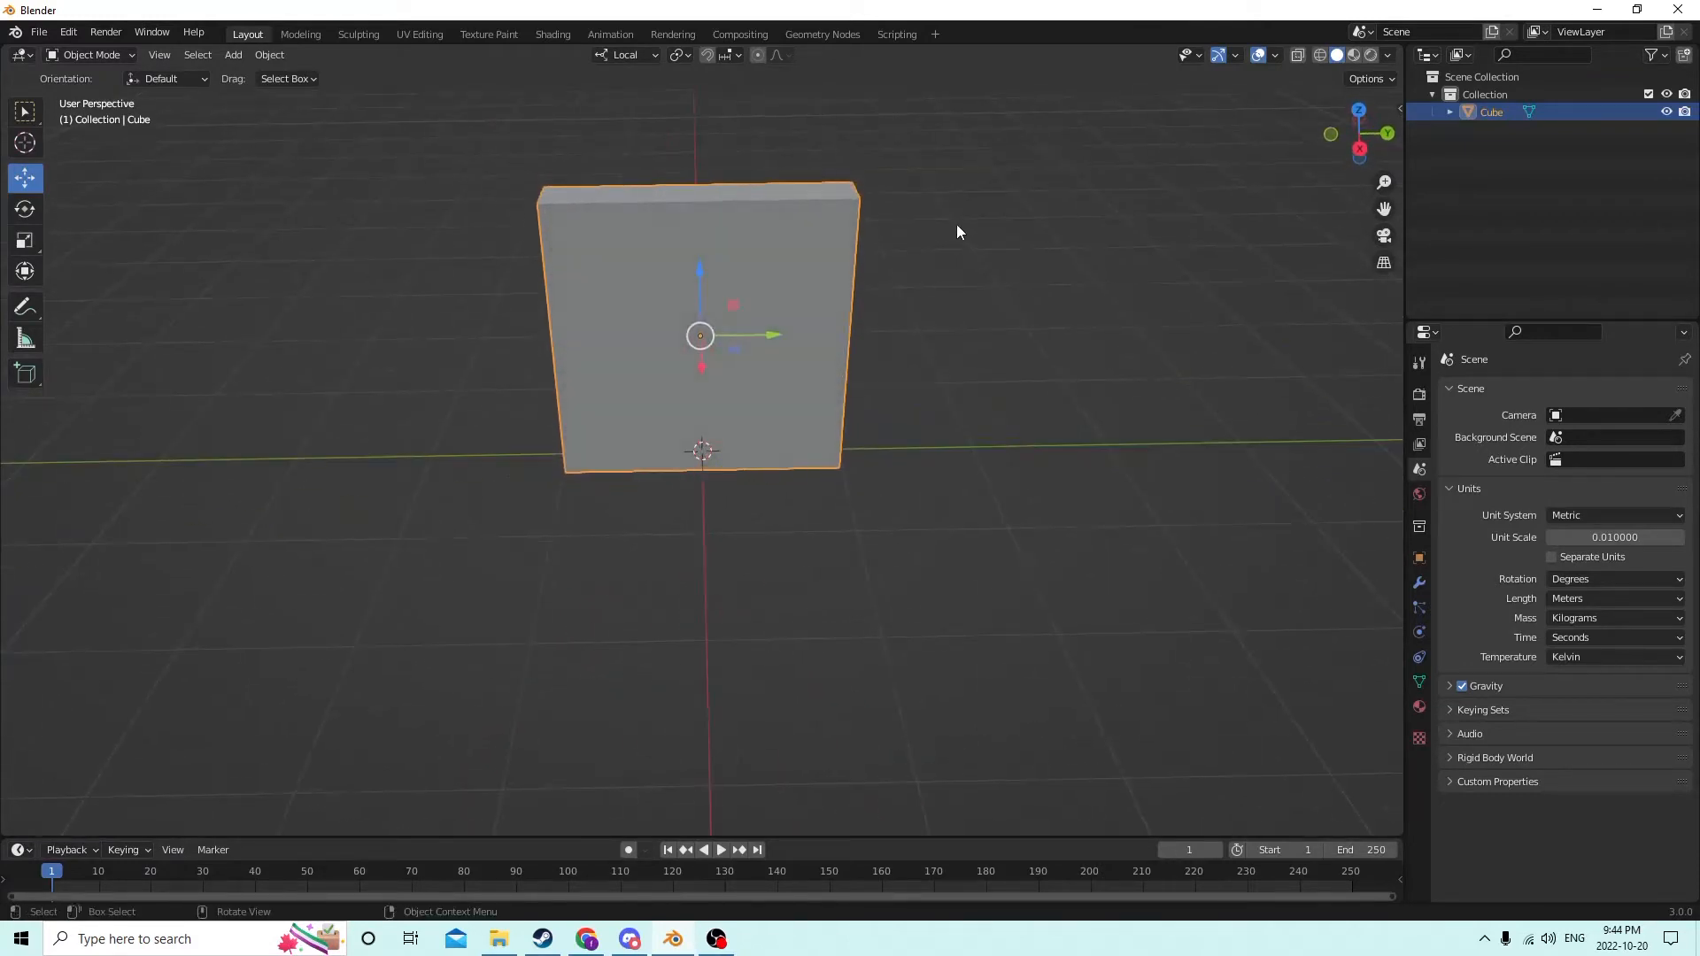
middle_click_drag(768, 264, 887, 241)
key("Tab")
left_click(777, 257)
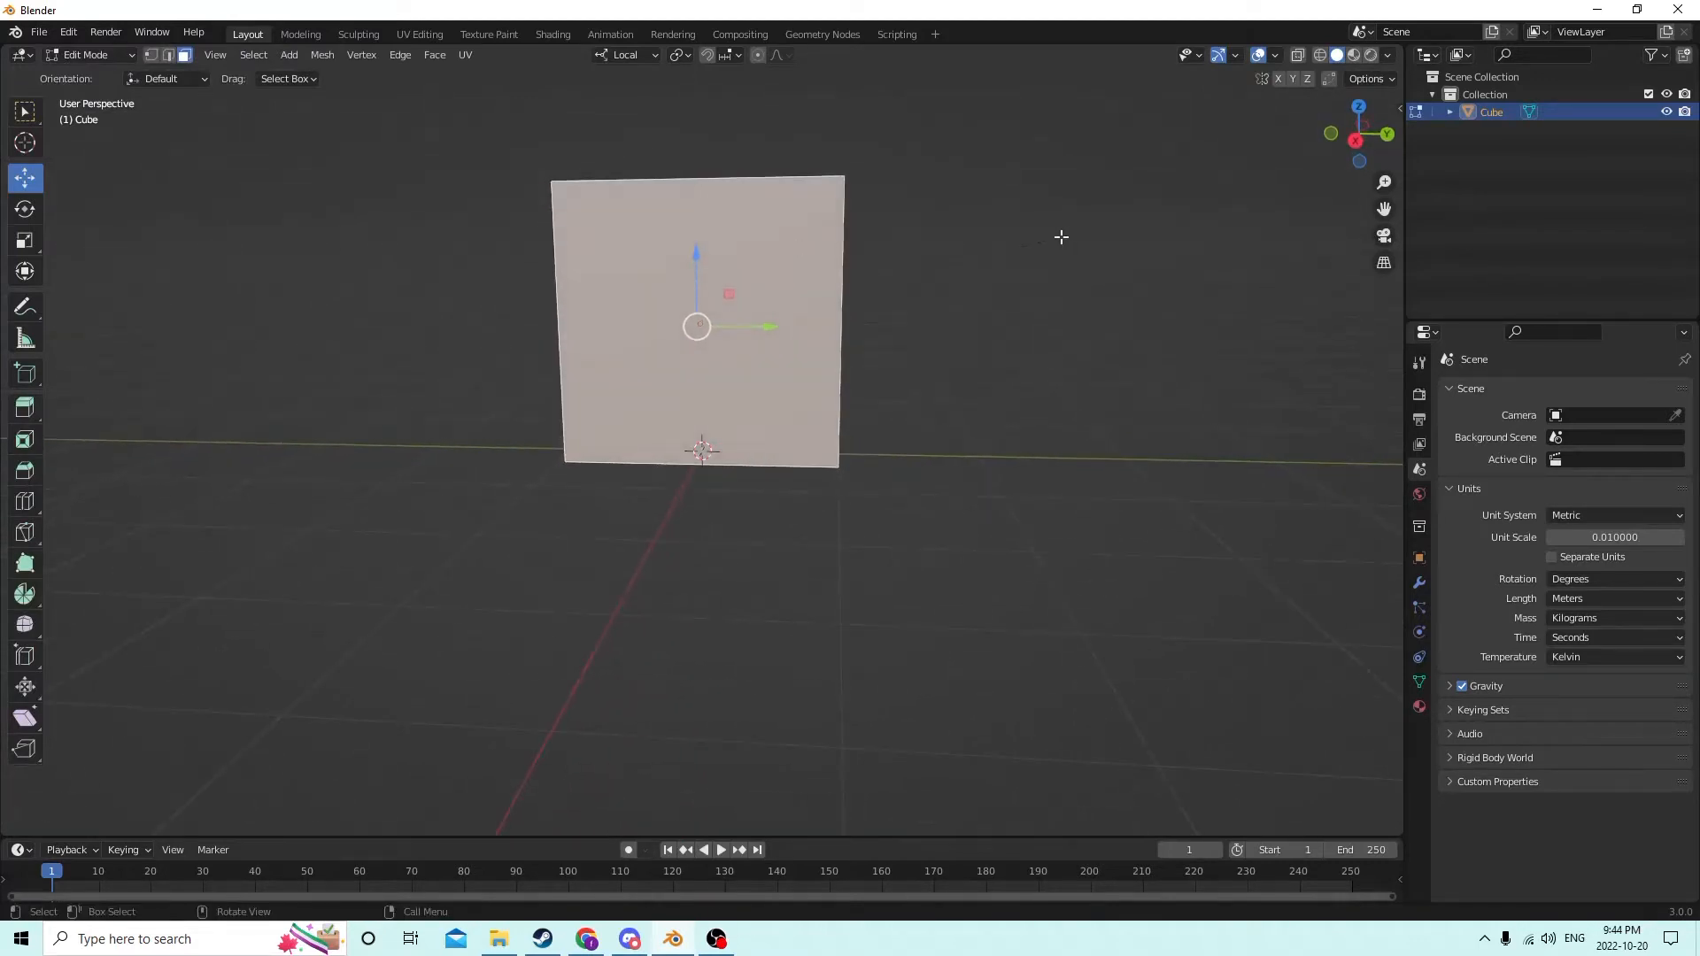
key("i")
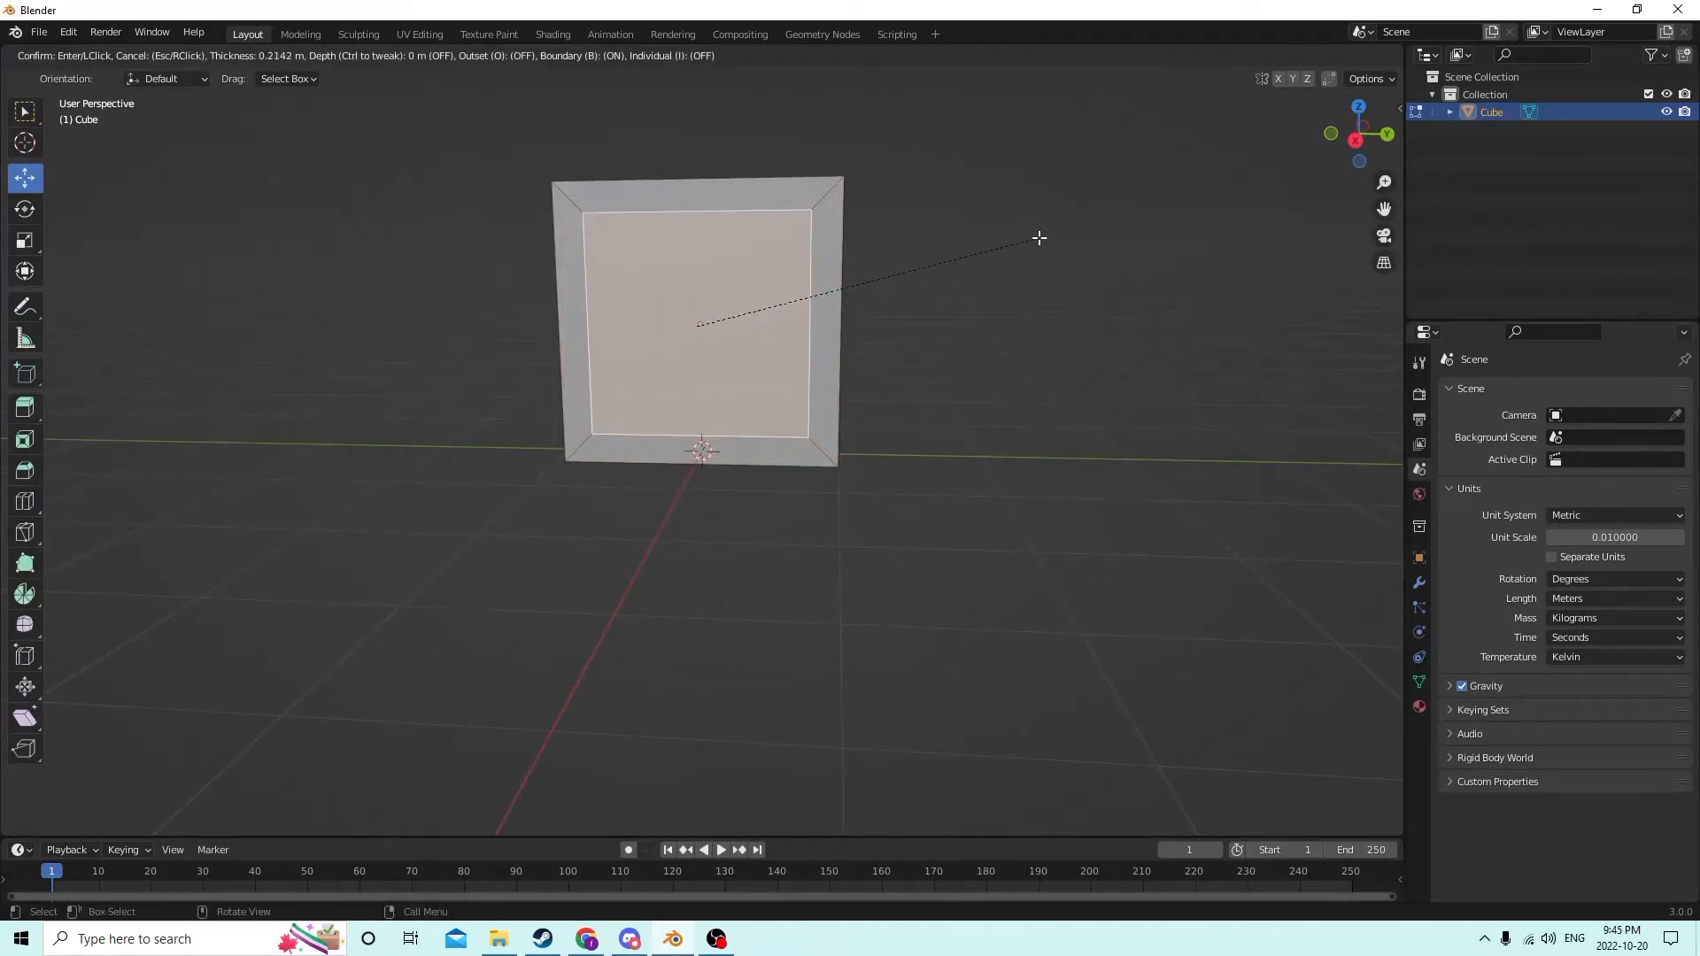
left_click(1039, 237)
Step: Move the inset front face slightly up along Z and scale it down a little vertically, leaving a thicker lower border
middle_click_drag(933, 236, 922, 235)
left_click_drag(700, 252, 697, 234)
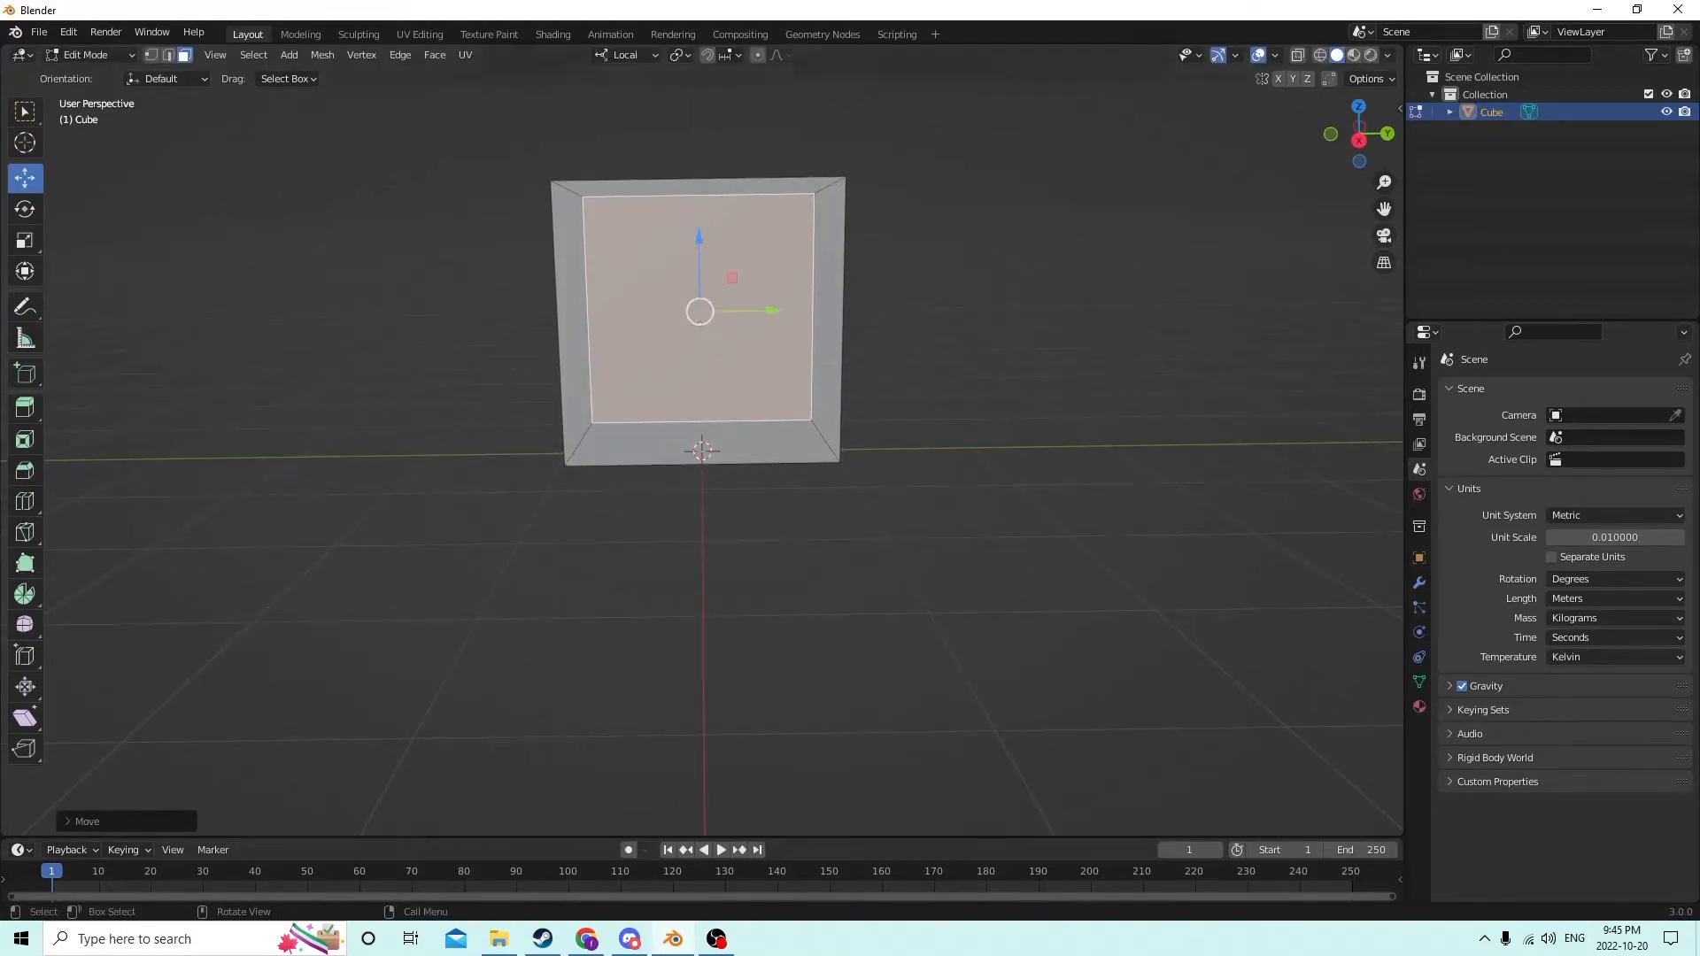
left_click(36, 241)
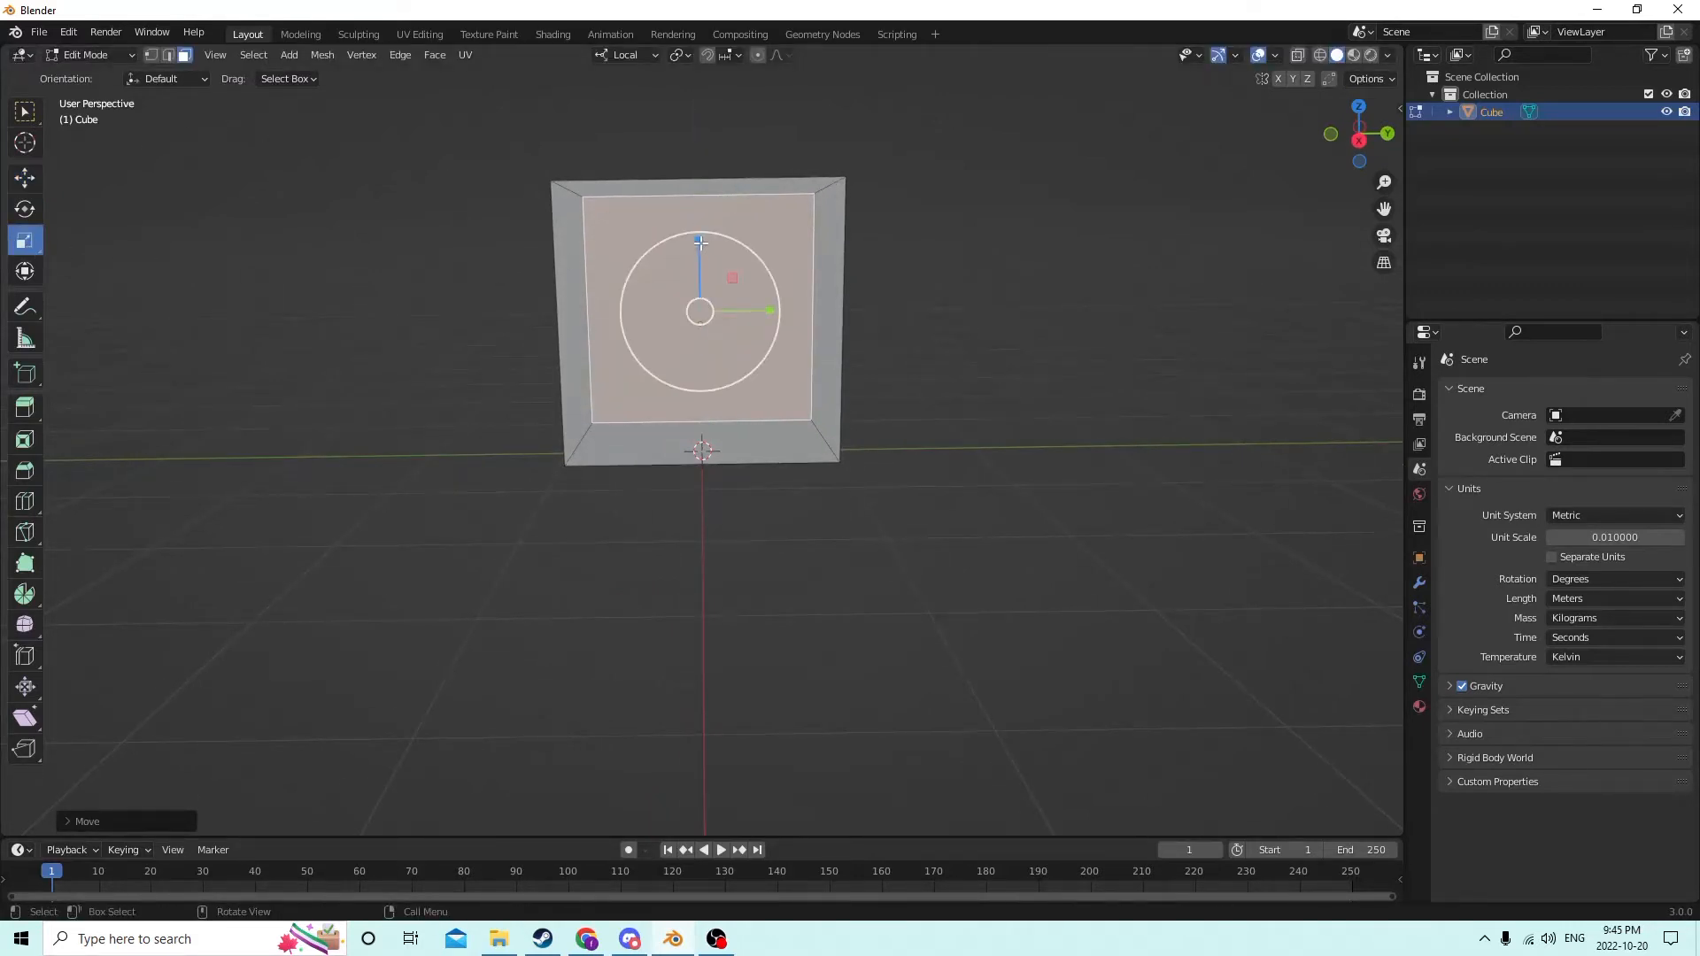
left_click_drag(700, 241, 700, 251)
Step: Extrude the inset front face inward by about 0.00025 m to recess the screen
middle_click_drag(761, 249, 652, 312)
left_click(953, 252)
left_click(700, 291)
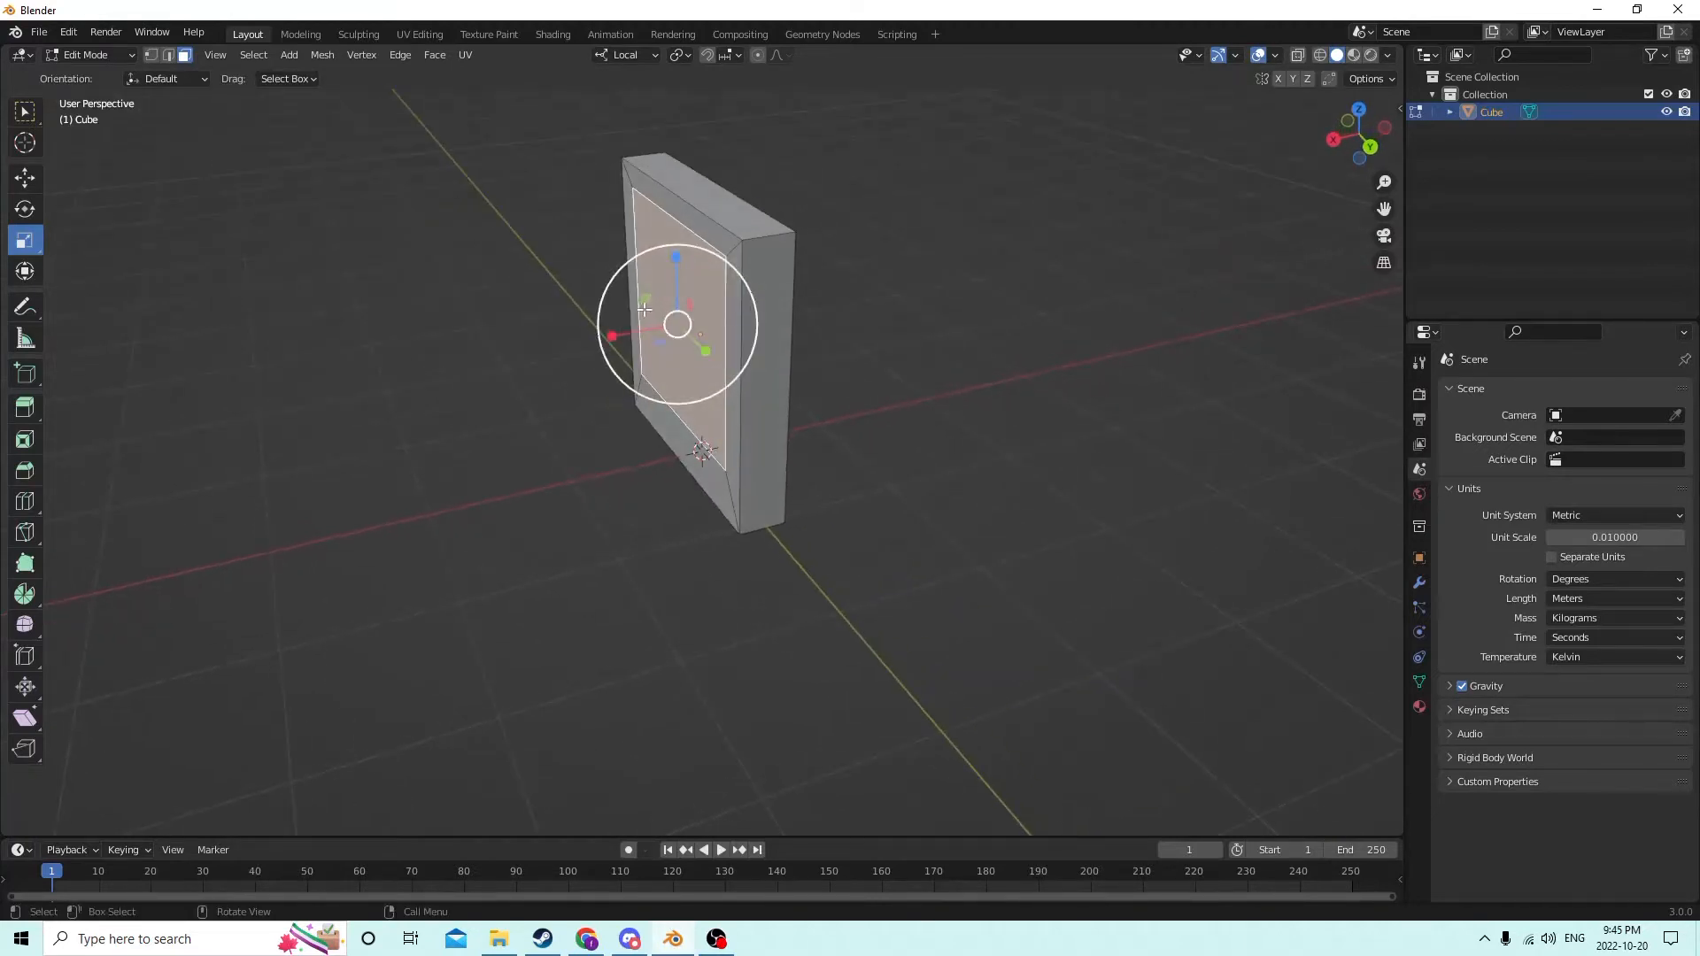
key("e")
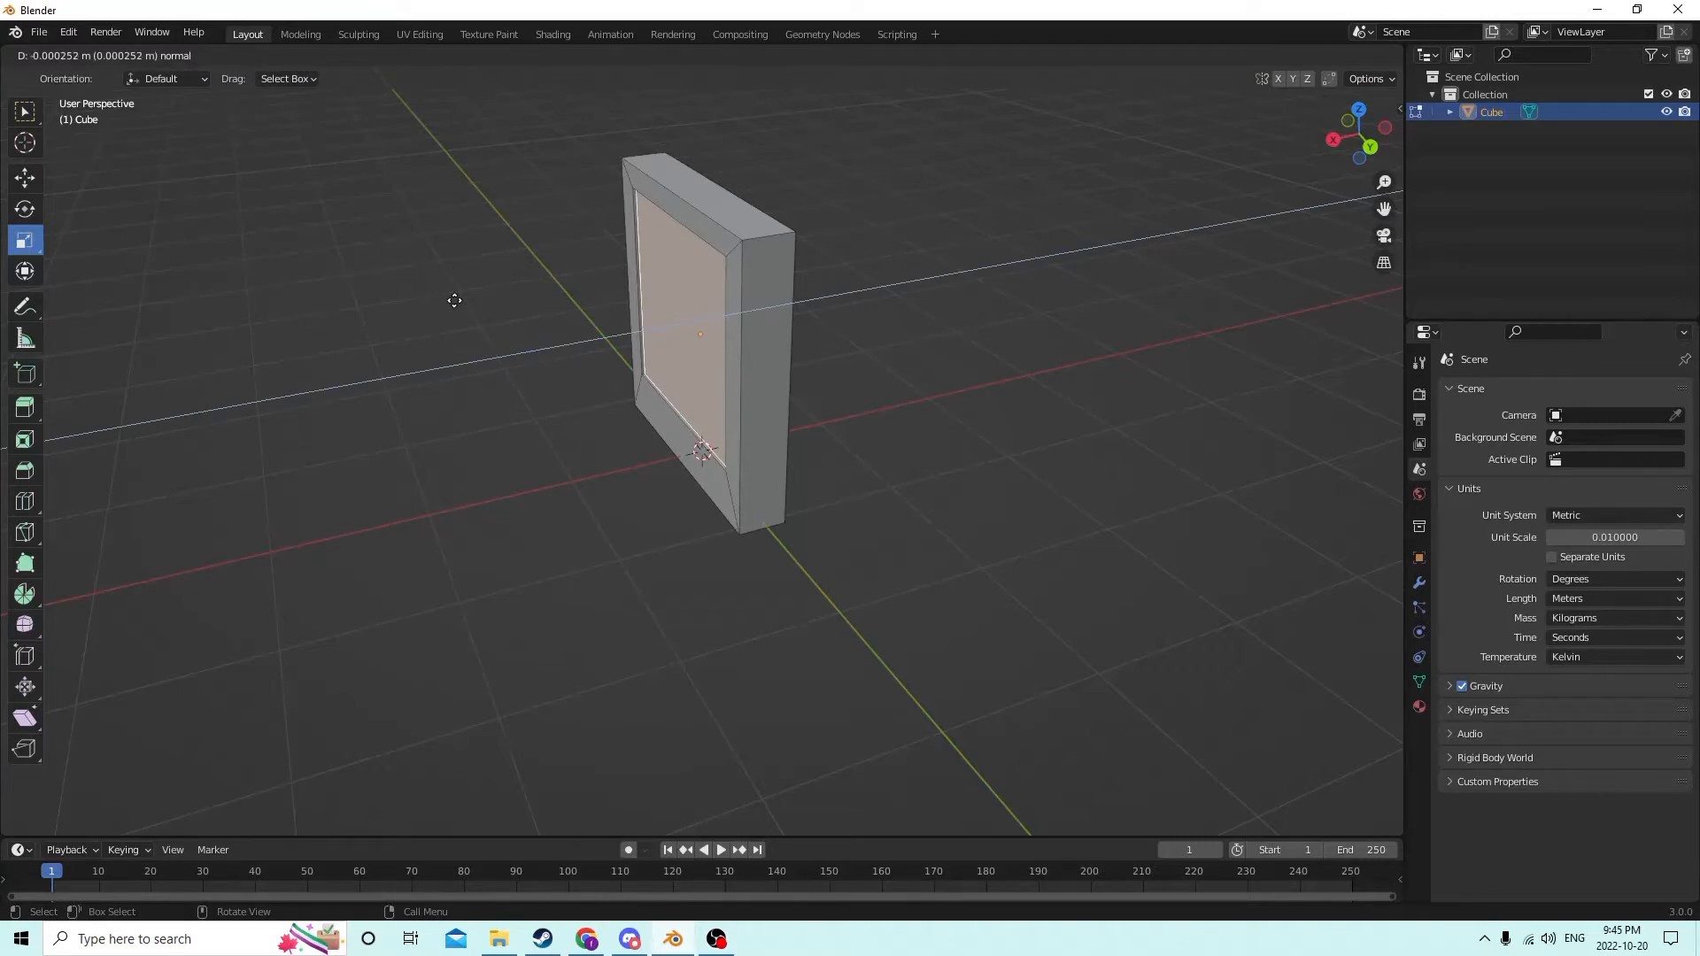
left_click(455, 301)
middle_click_drag(455, 298, 888, 305)
left_click(1006, 239)
scroll(888, 305, "up", 2)
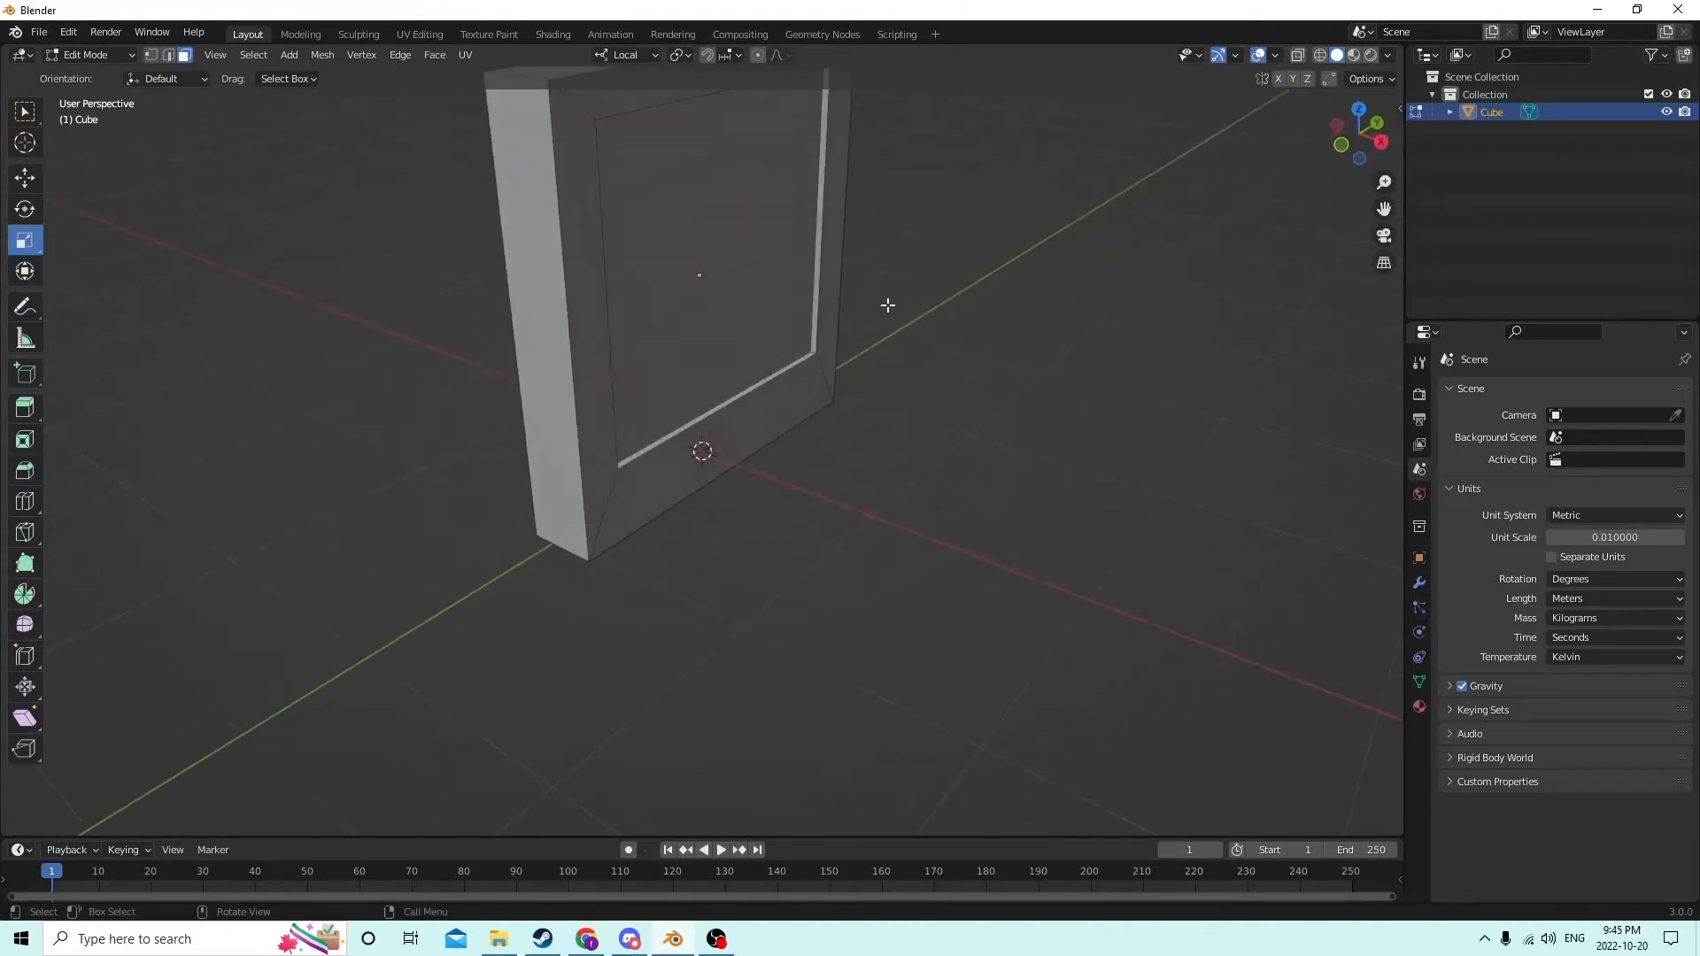
Step: Return to Object Mode and raise the whole object along Z, well clear of the floor grid
mouse_move(701, 294)
middle_mouse_down()
mouse_move(588, 244)
mouse_move(649, 186)
mouse_move(721, 191)
mouse_move(478, 210)
mouse_move(624, 215)
mouse_move(543, 189)
mouse_move(501, 199)
mouse_move(591, 171)
mouse_move(671, 243)
mouse_move(550, 239)
mouse_move(644, 218)
mouse_move(657, 267)
mouse_move(810, 264)
mouse_move(869, 205)
mouse_move(823, 266)
mouse_move(698, 319)
middle_mouse_up()
scroll(588, 242, "down", 2)
key("Tab")
key("Tab")
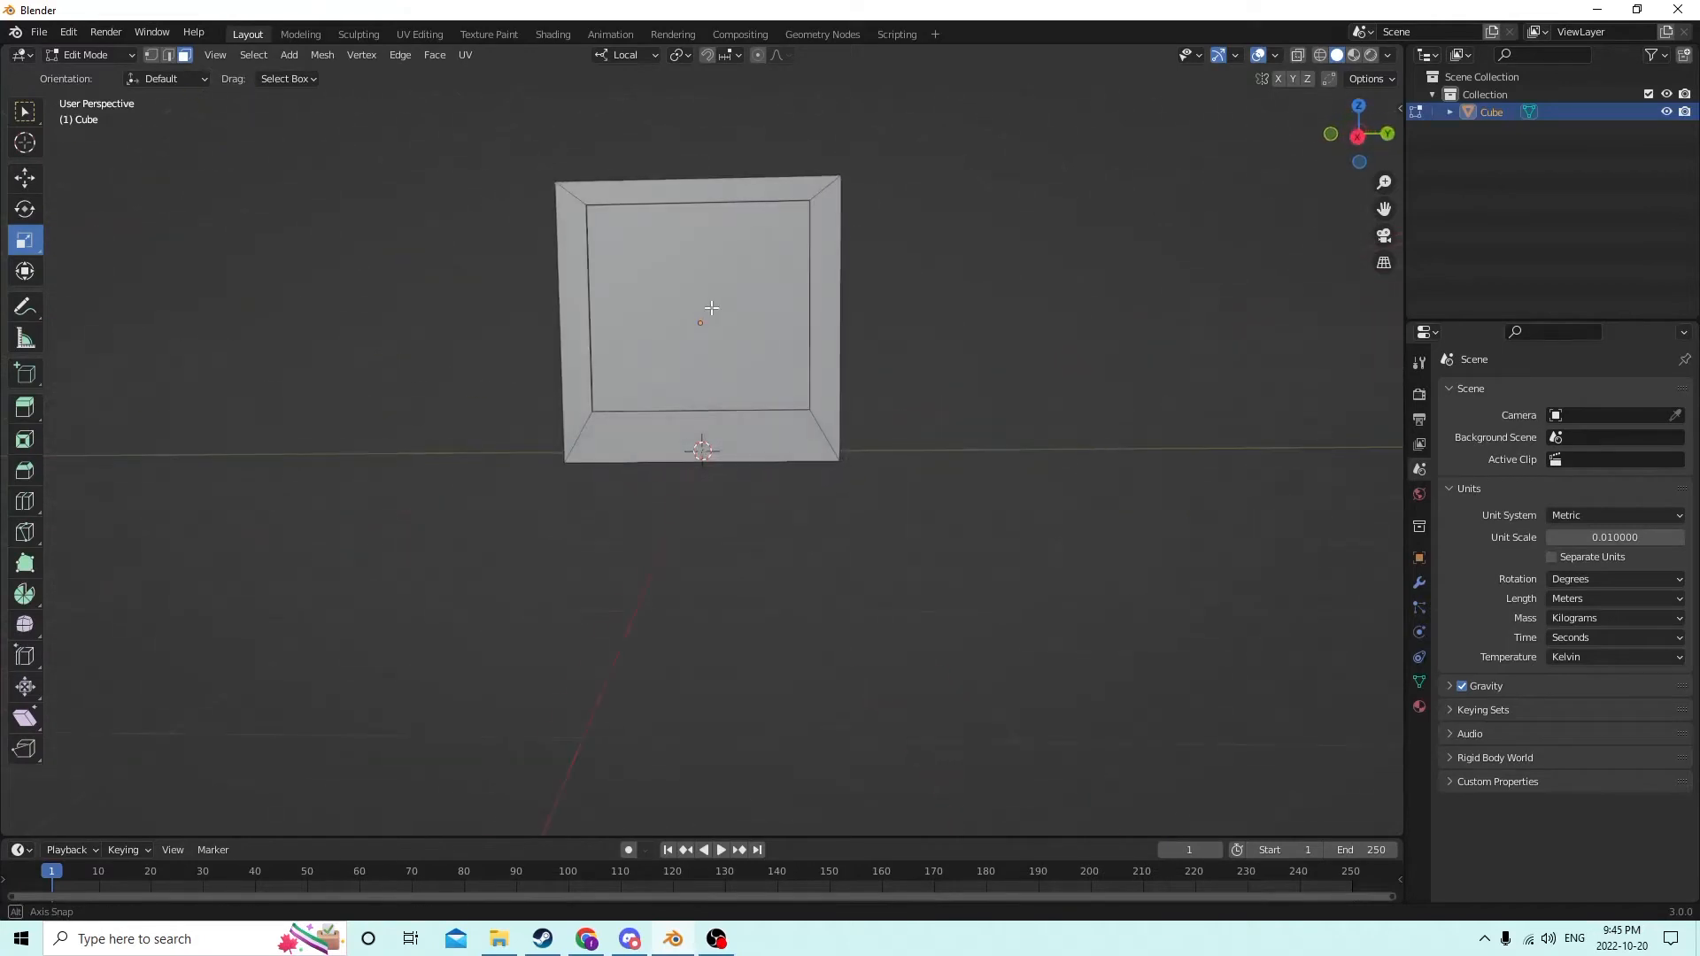
key("Tab")
left_click_drag(693, 237, 707, 92)
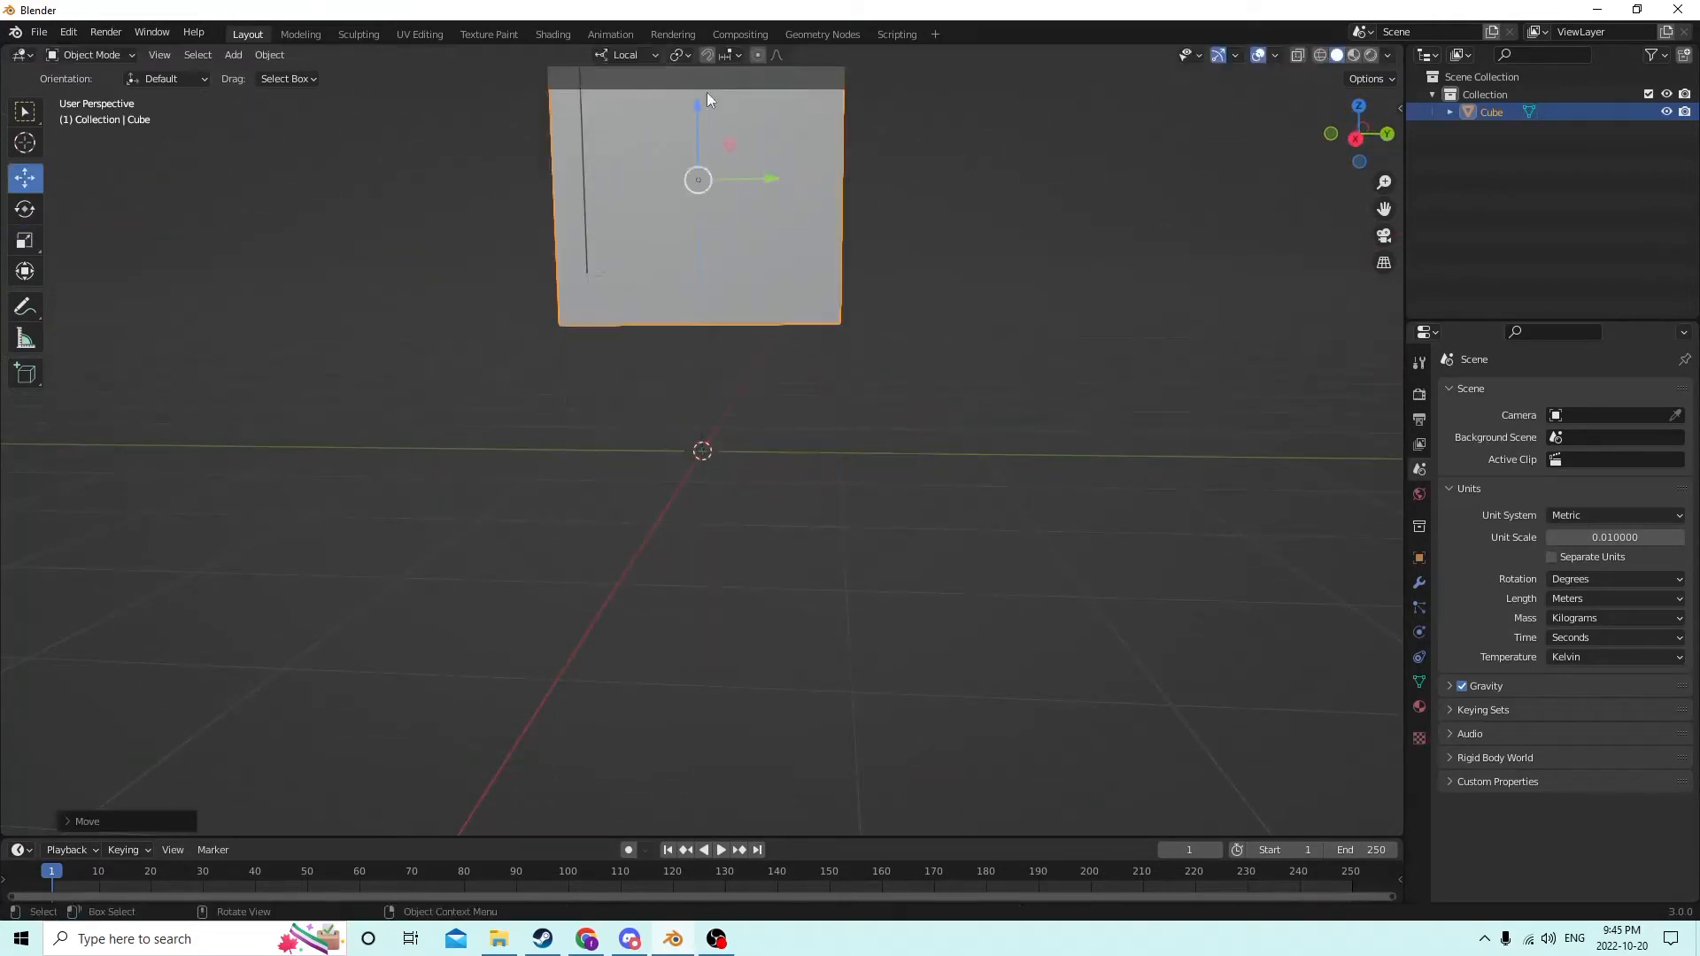
Step: Add a new cube mesh at the world origin below the screen and scale it uniformly to about 0.6
middle_click_drag(706, 92, 777, 215)
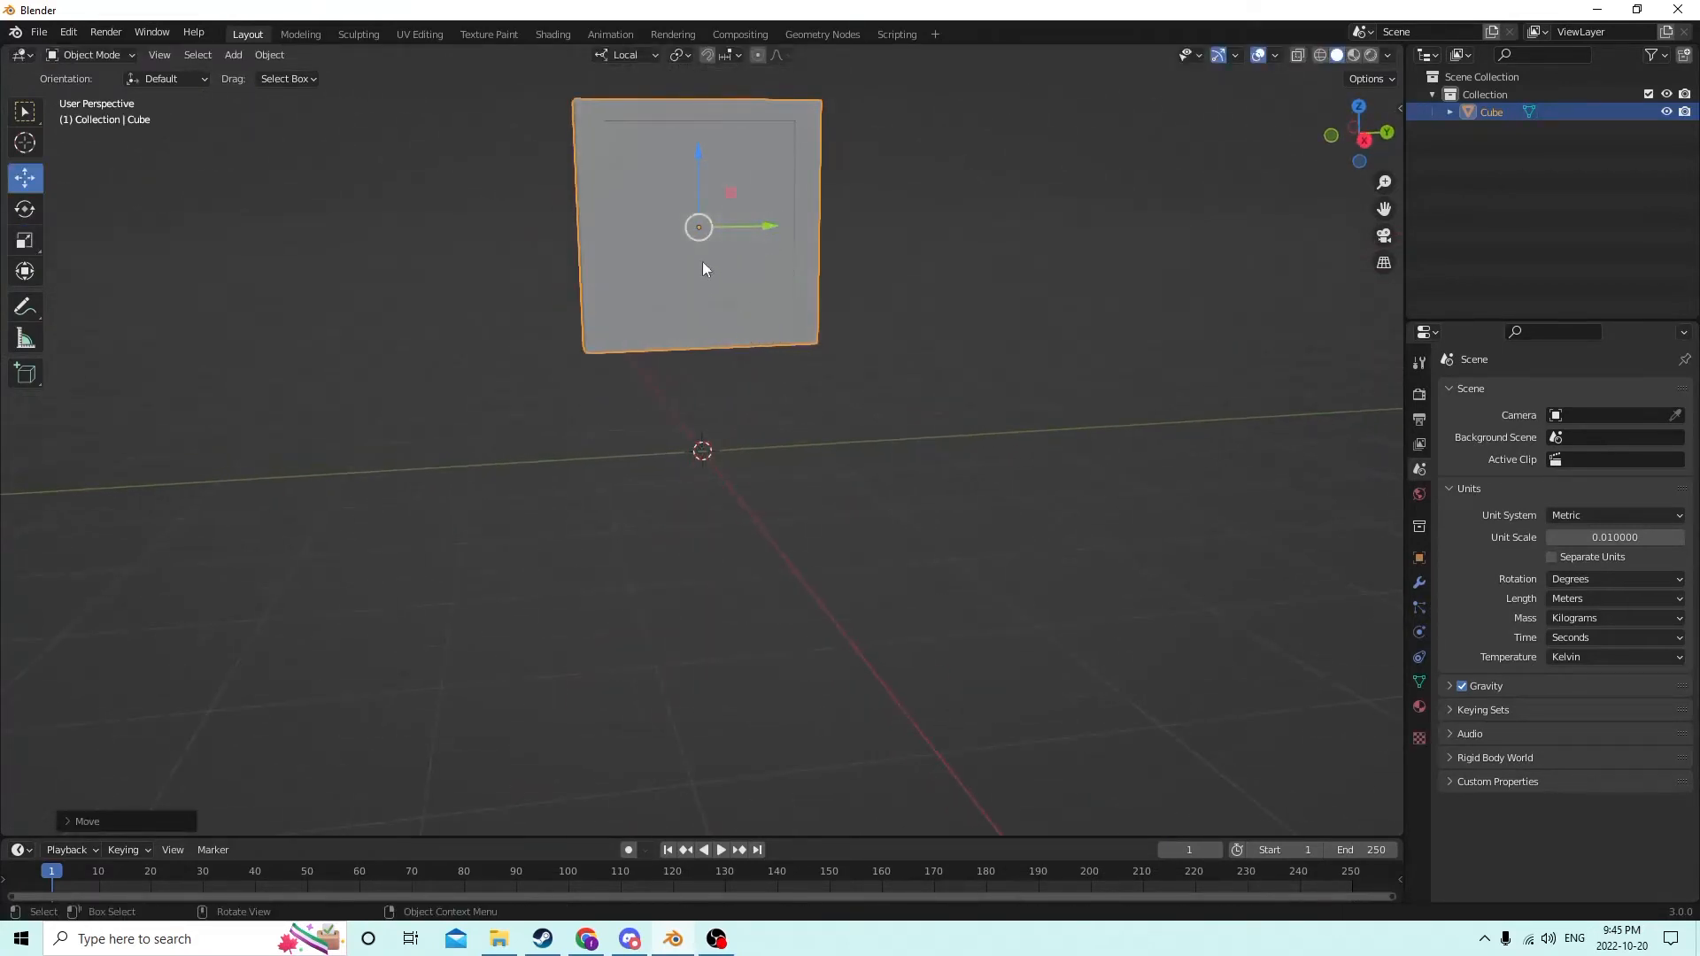
middle_click_drag(749, 281, 751, 337)
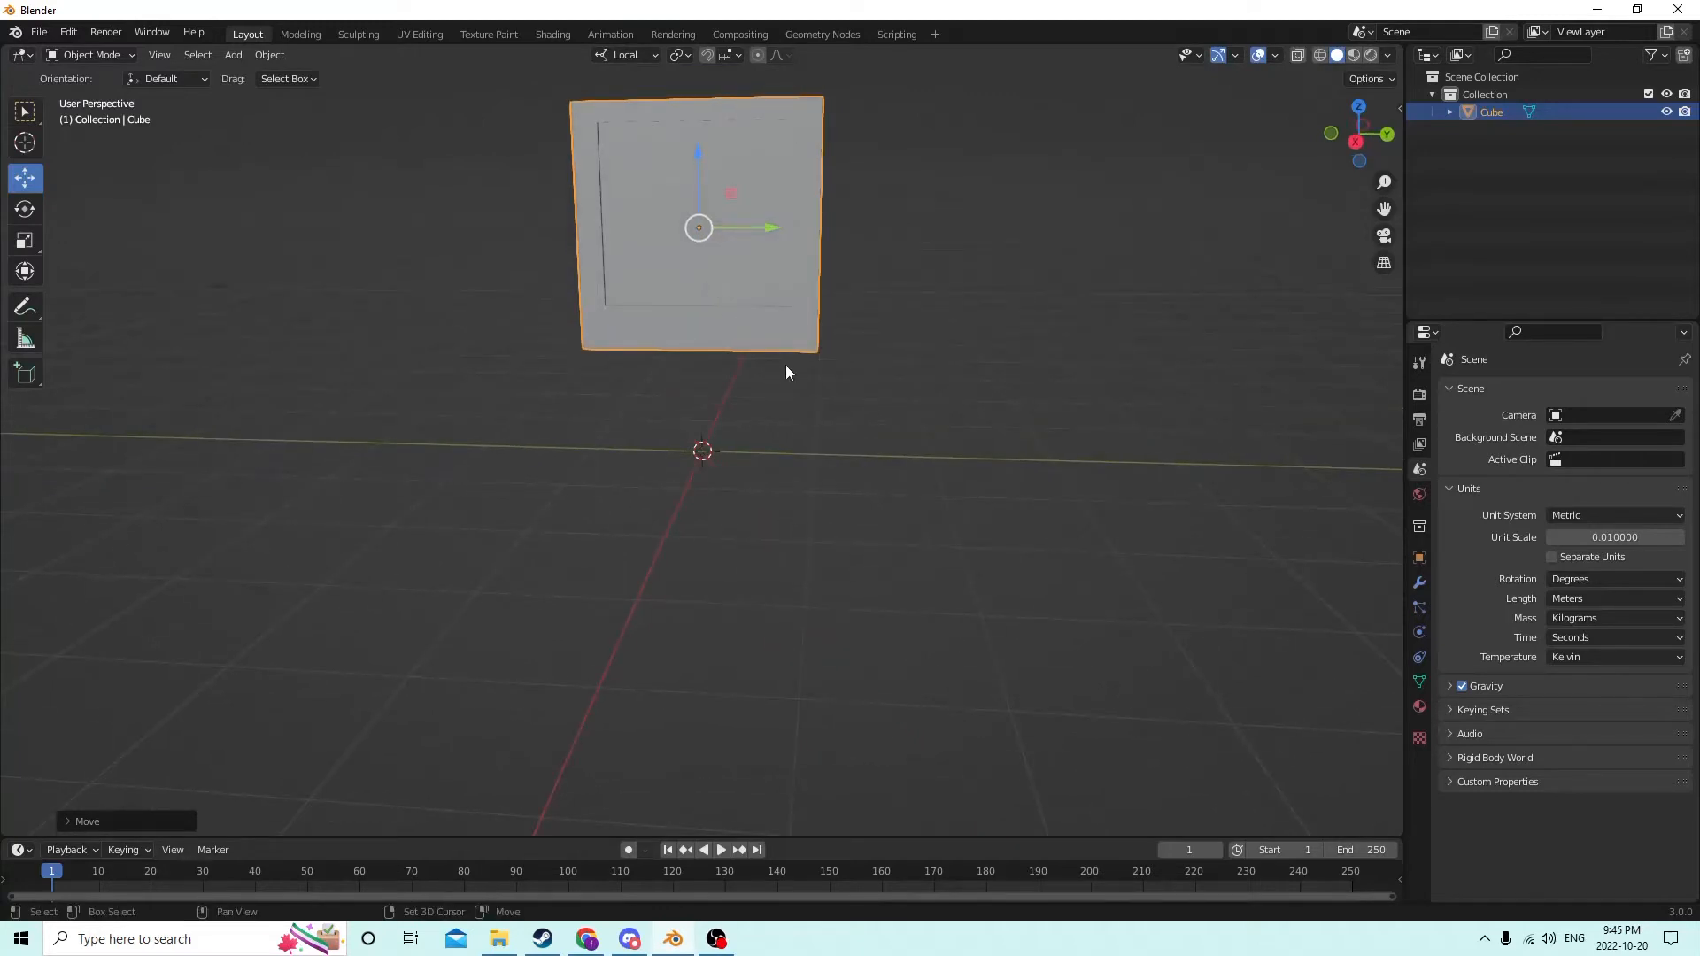
key("shift+a")
mouse_move(788, 367)
left_click(895, 386)
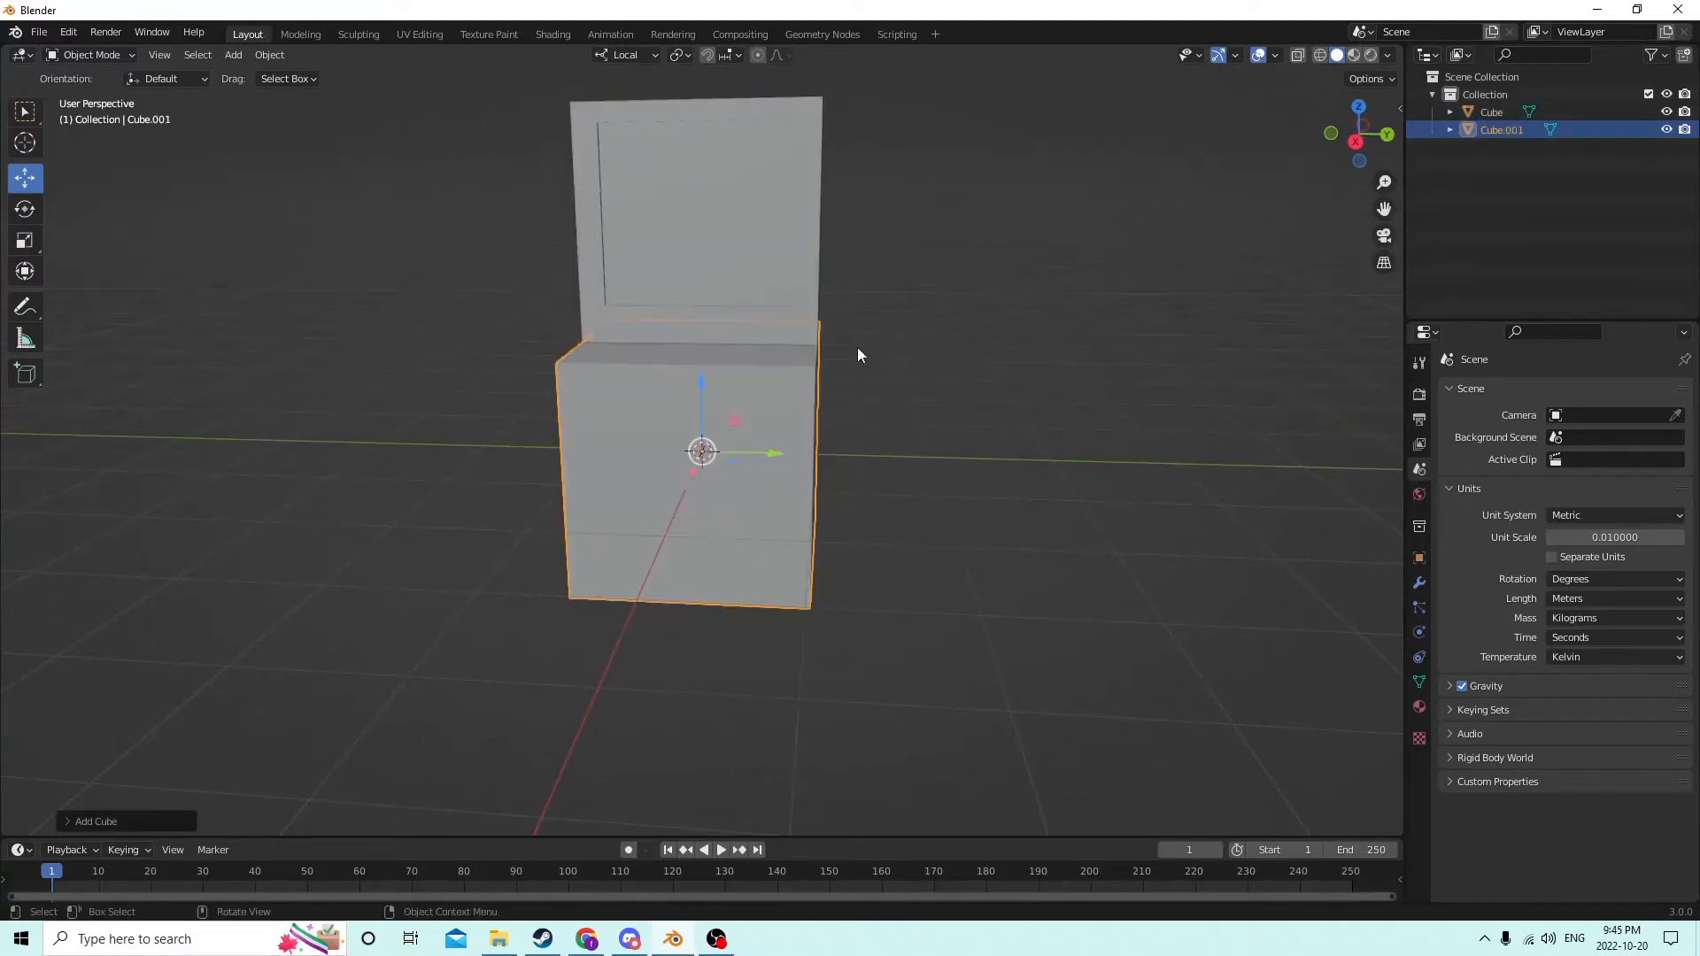
middle_click_drag(858, 355, 903, 354)
key("s")
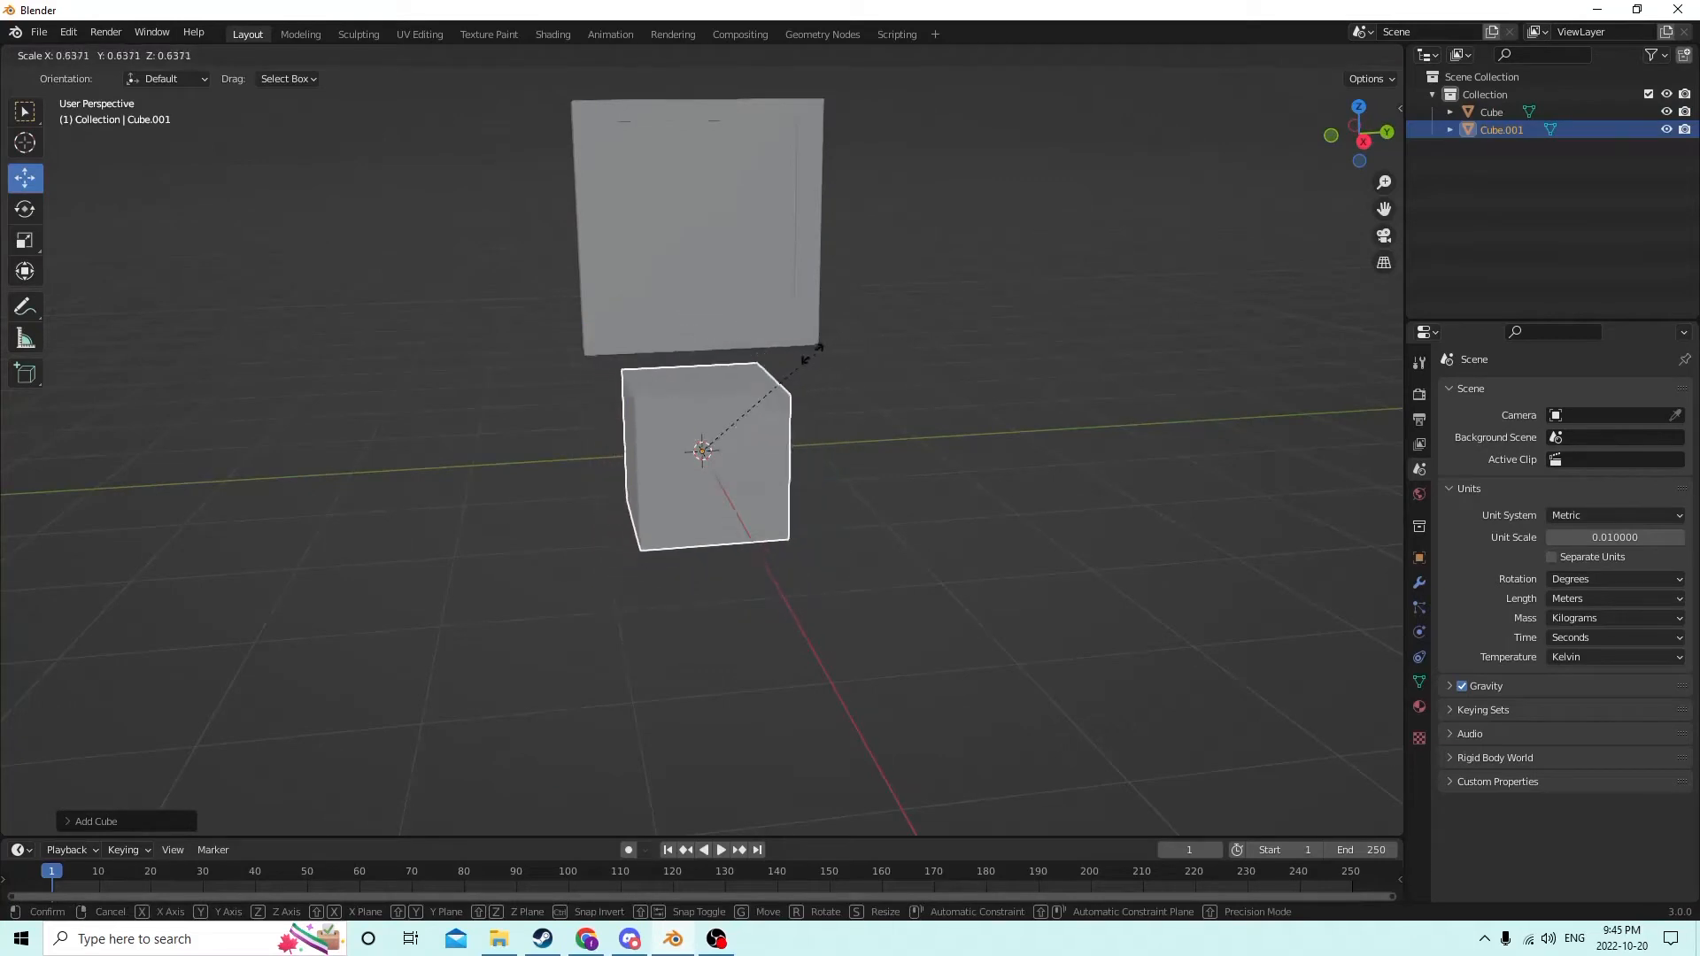
left_click(780, 354)
mouse_move(653, 352)
middle_mouse_down()
mouse_move(623, 336)
mouse_move(682, 336)
middle_mouse_up()
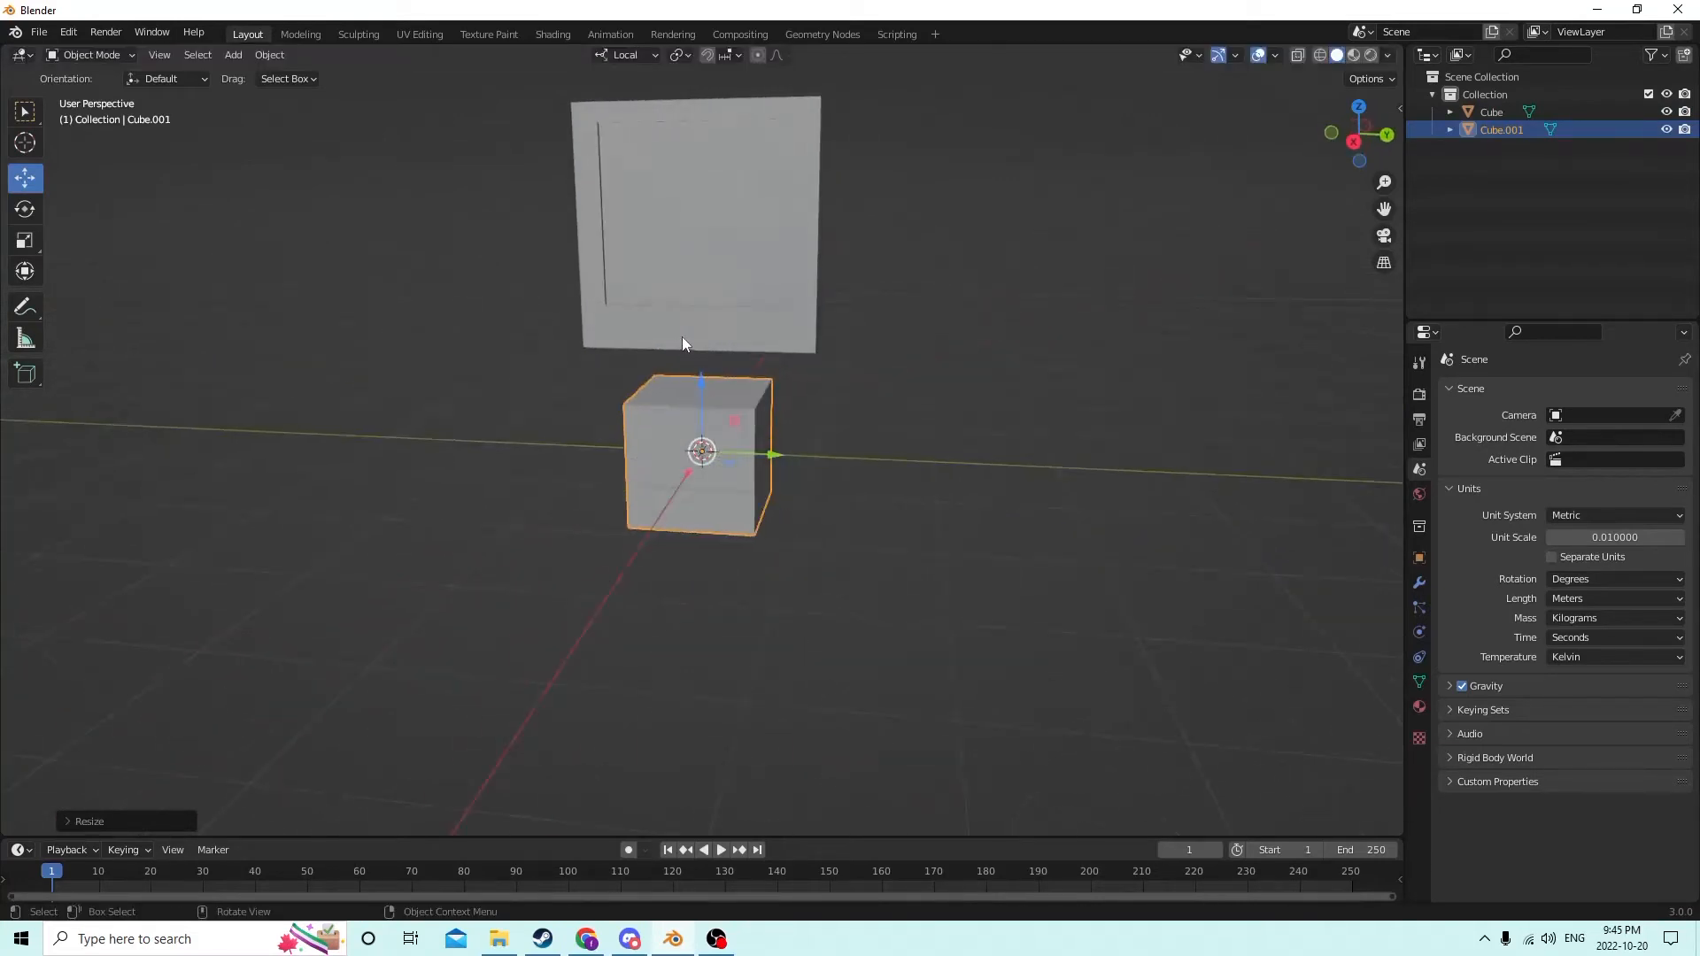
Step: In Edit Mode, bevel the new cube's four vertical edges by about 0.0042 m
scroll(735, 330, "up", 2)
key("Tab")
middle_click_drag(824, 406, 701, 388)
left_click(803, 426)
middle_click_drag(803, 426, 788, 406)
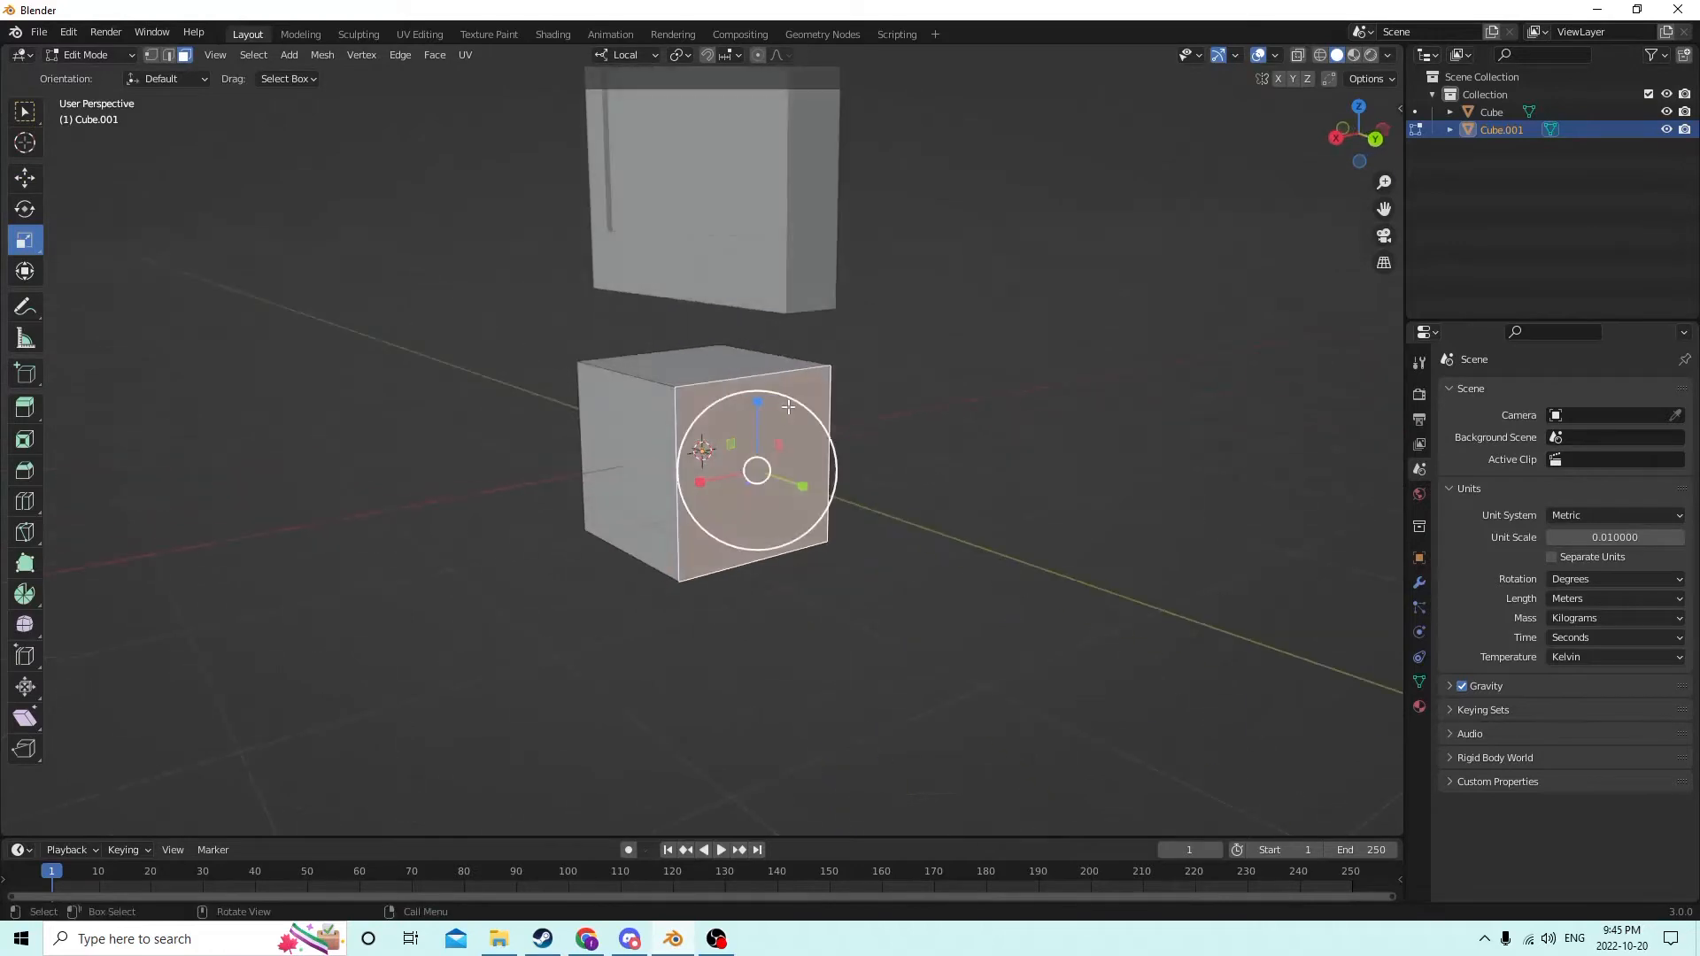
left_click(673, 431, "shift")
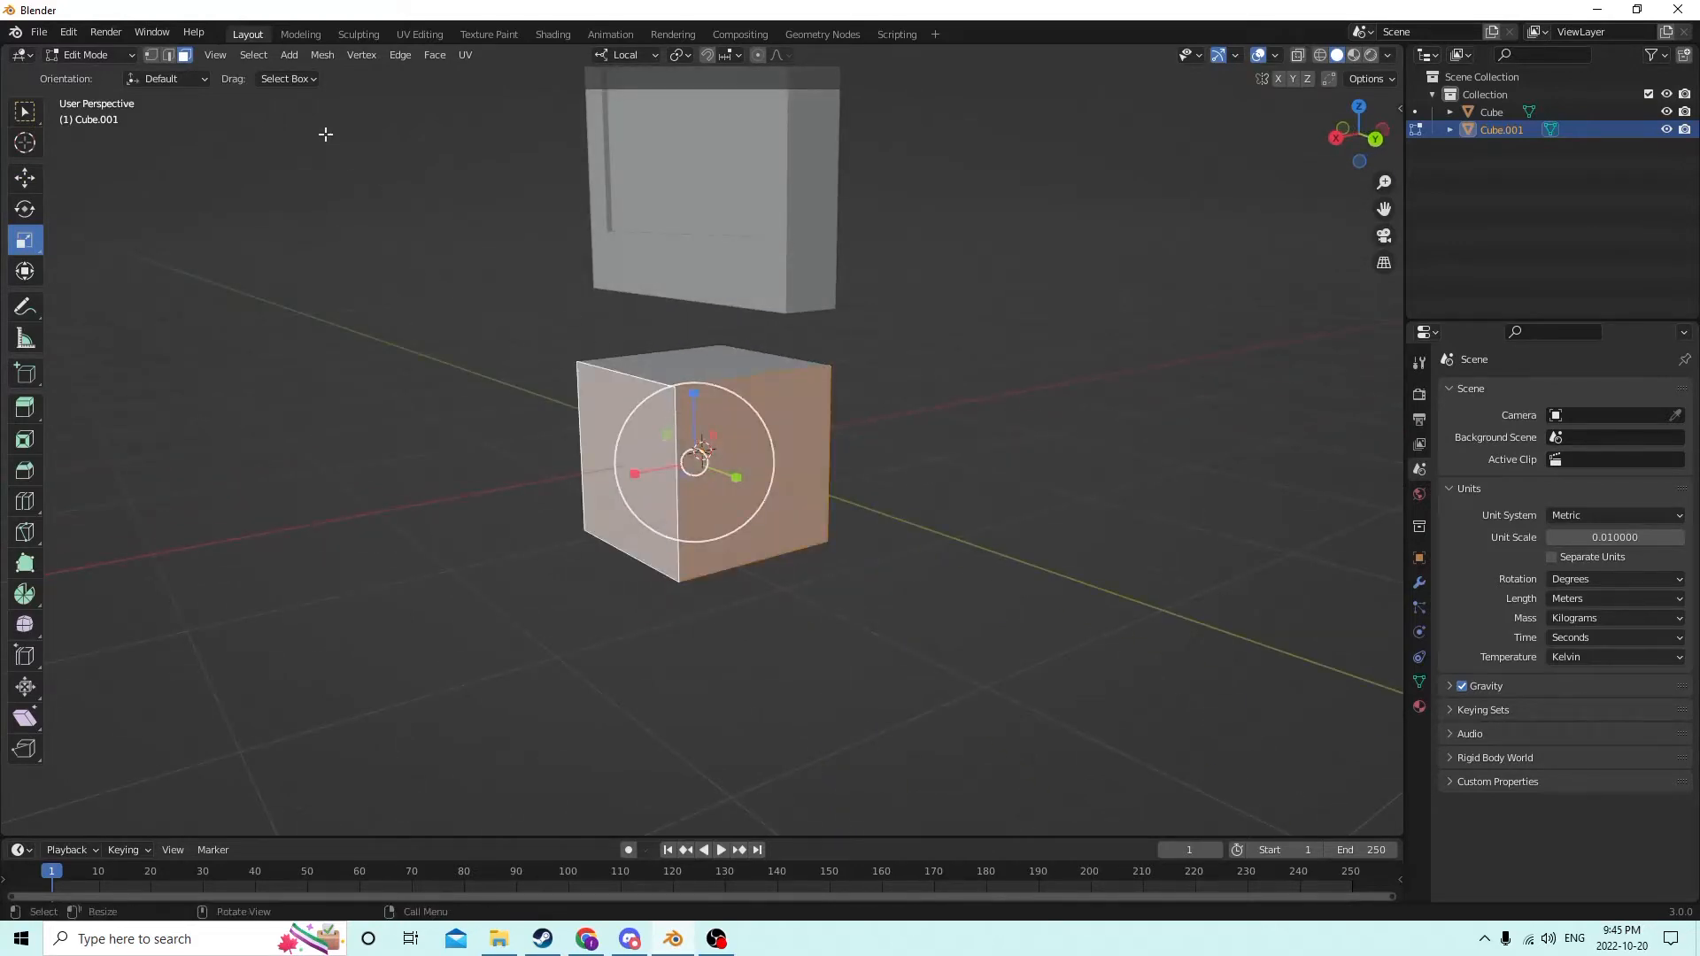
left_click(169, 56)
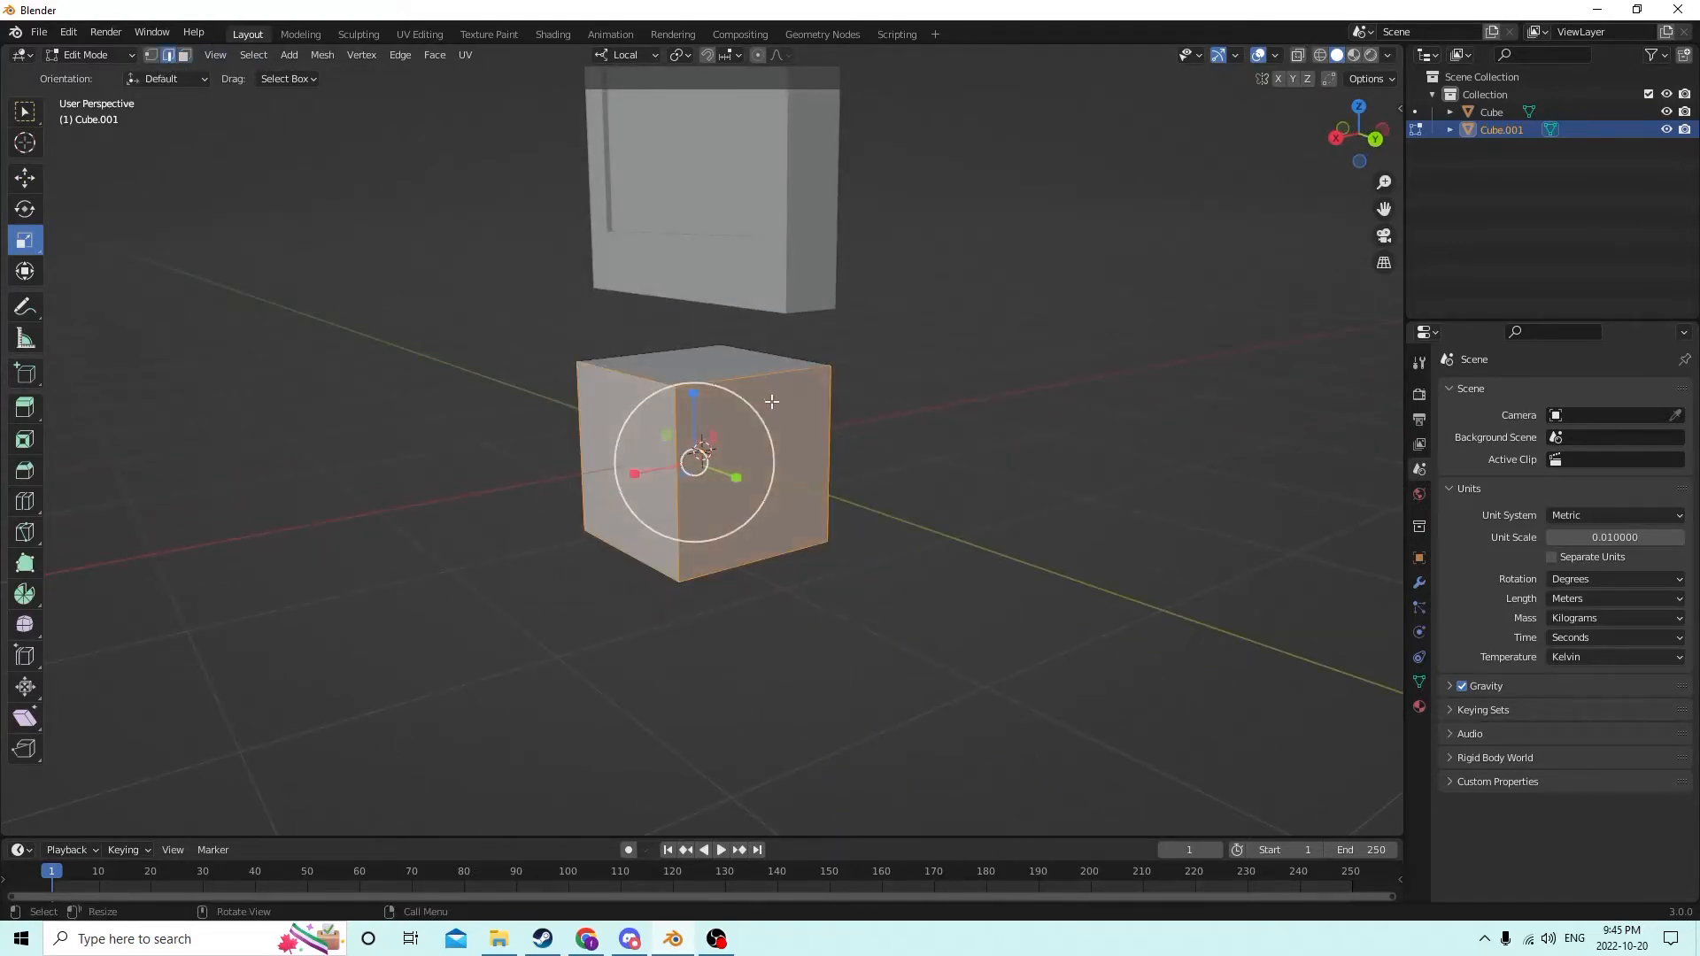
left_click(919, 386)
left_click(825, 415)
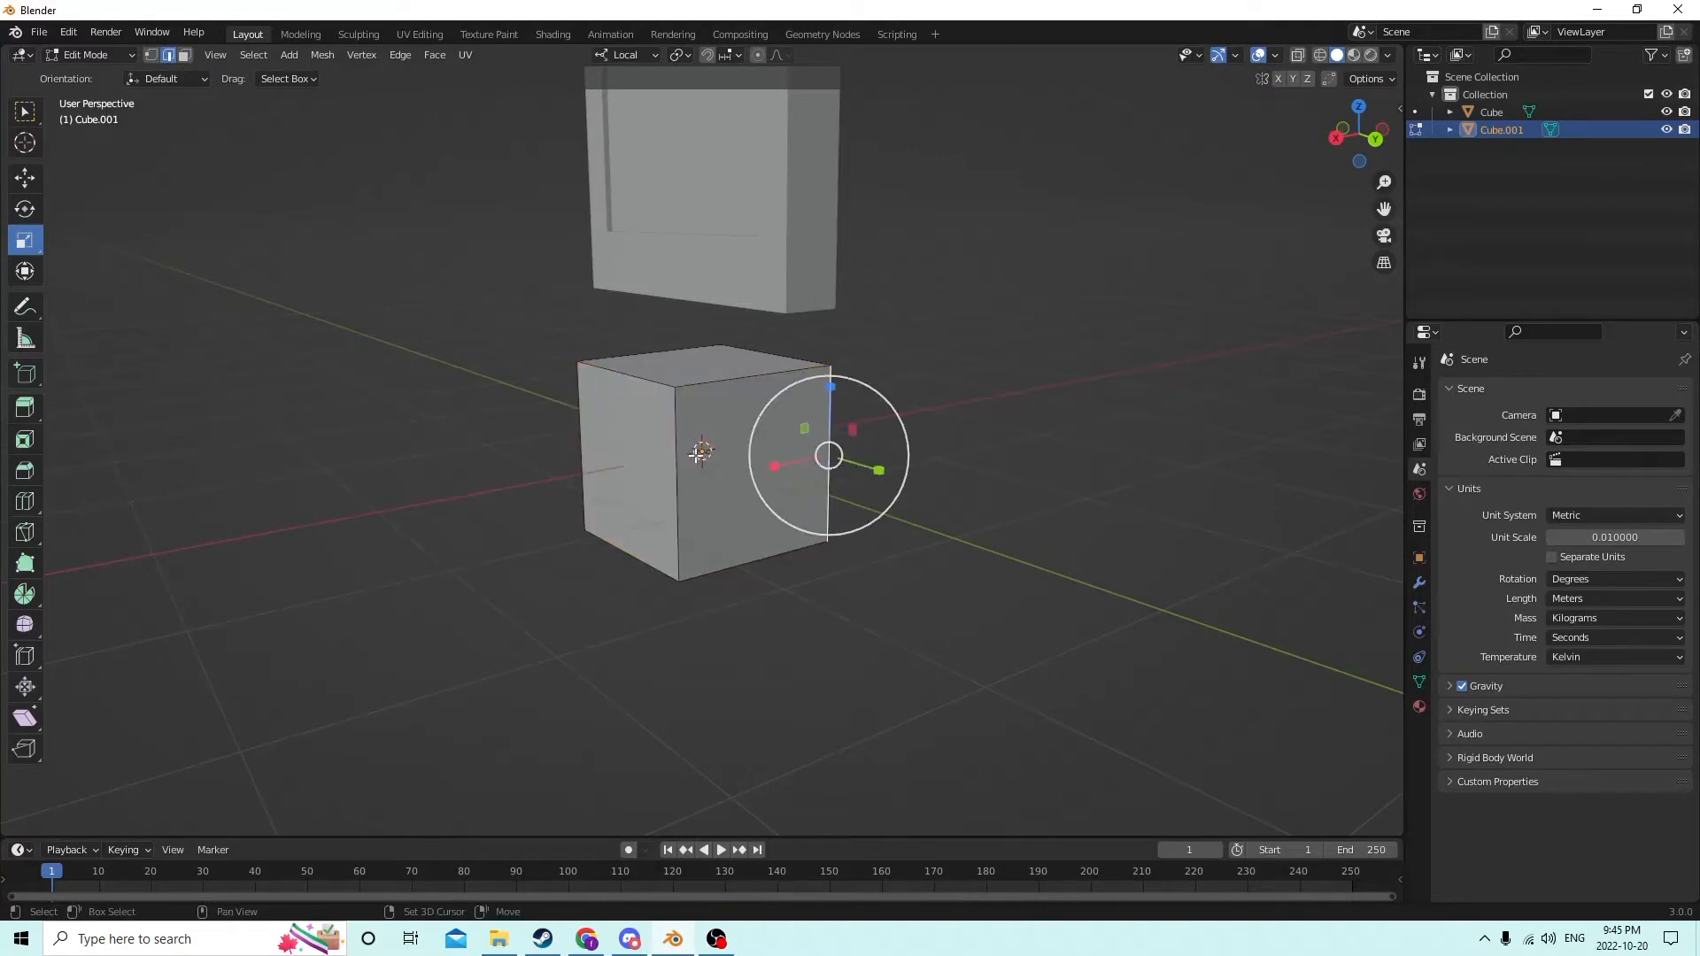
left_click(675, 462, "shift")
mouse_move(566, 384)
middle_mouse_down()
mouse_move(885, 406)
mouse_move(619, 449)
mouse_move(584, 374)
middle_mouse_up()
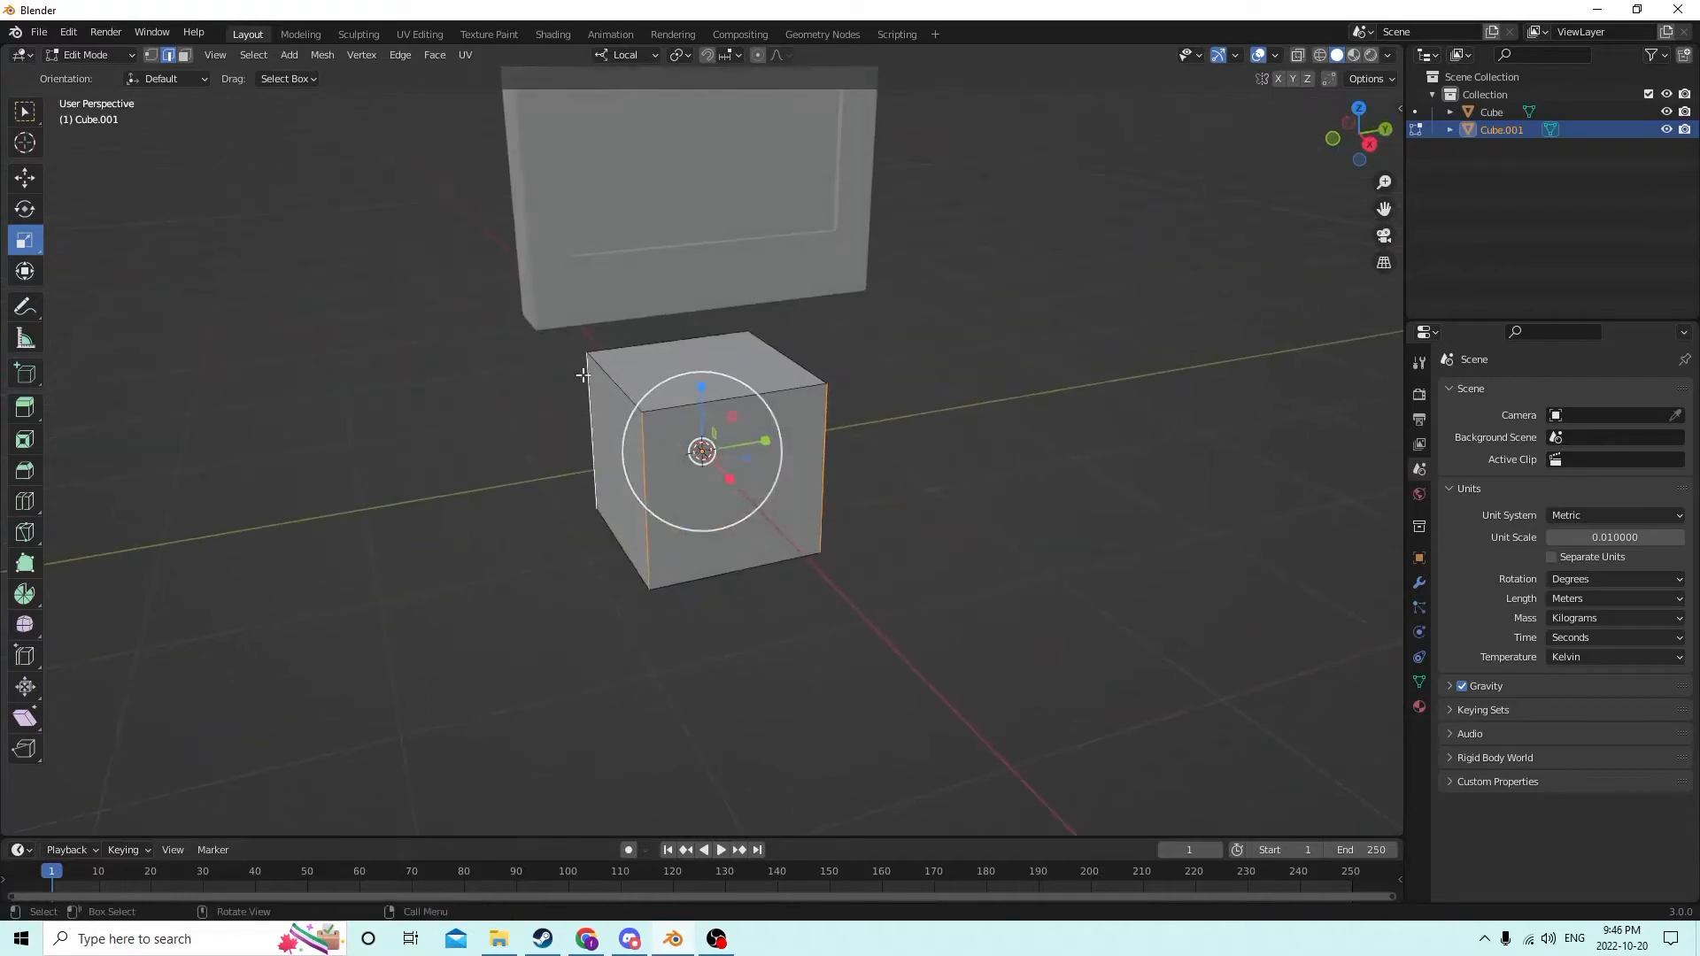
key("ctrl+b")
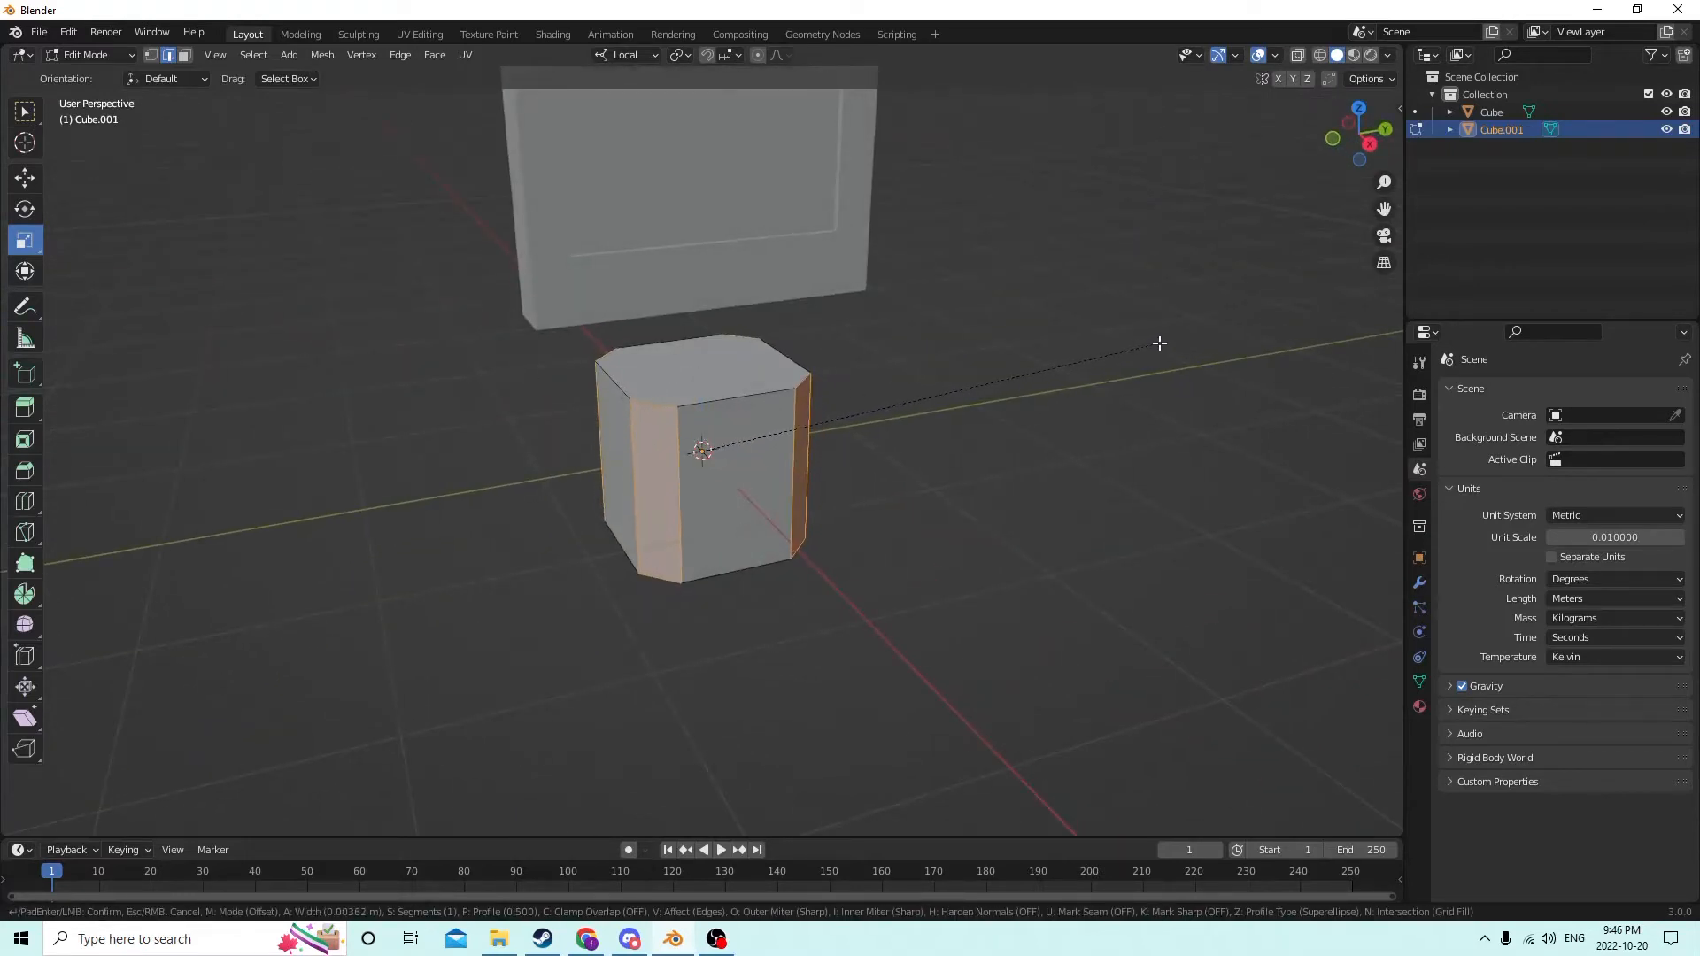
left_click(1165, 349)
middle_click_drag(1149, 347, 1086, 356)
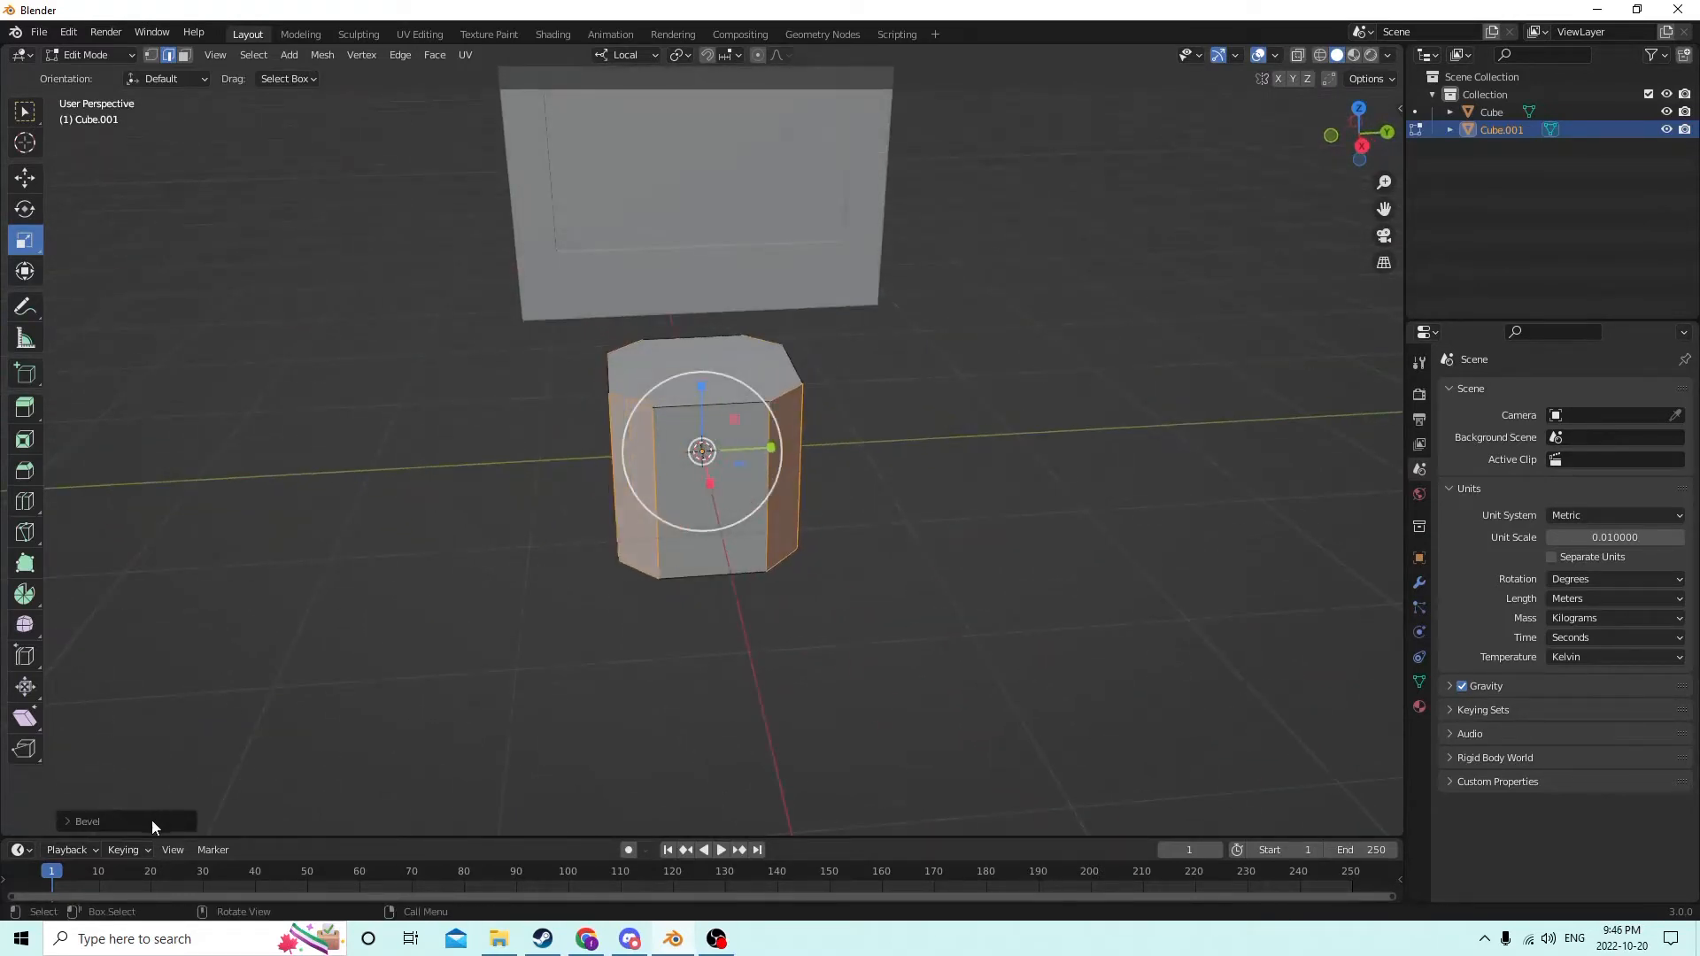
Step: Set the bevel to 3 segments for rounded corners and return to Object Mode
left_click(151, 821)
left_click(290, 567)
left_click(290, 567)
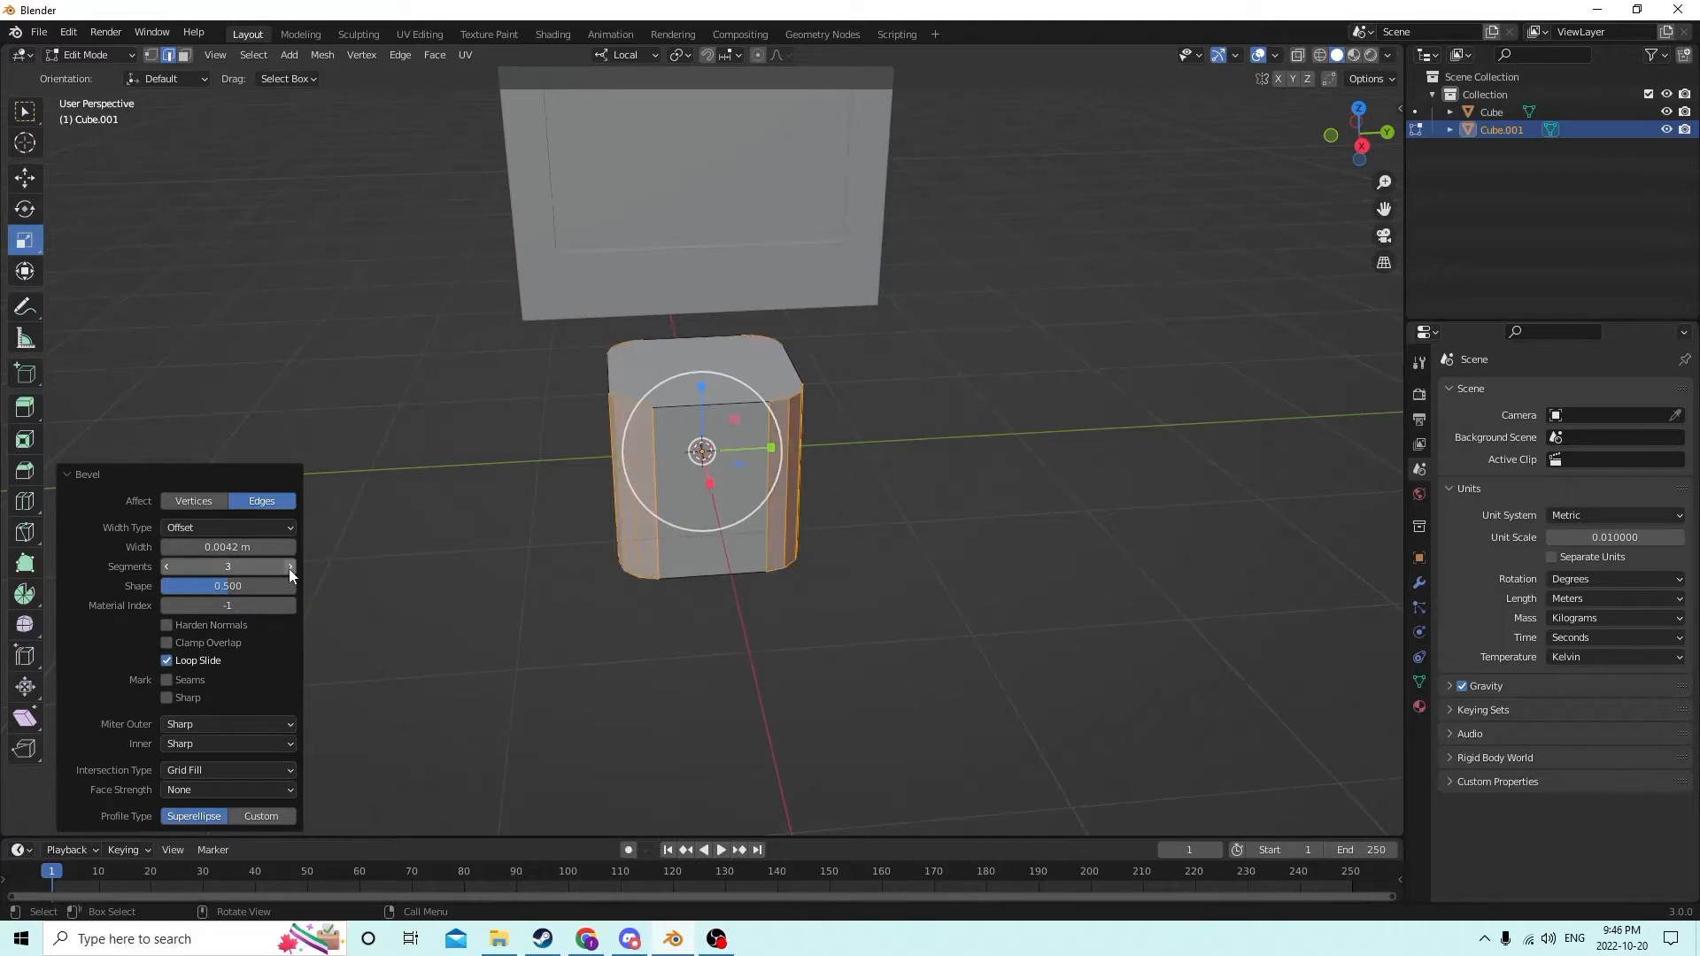
left_click(578, 532)
middle_click_drag(578, 532, 638, 483)
key("Tab")
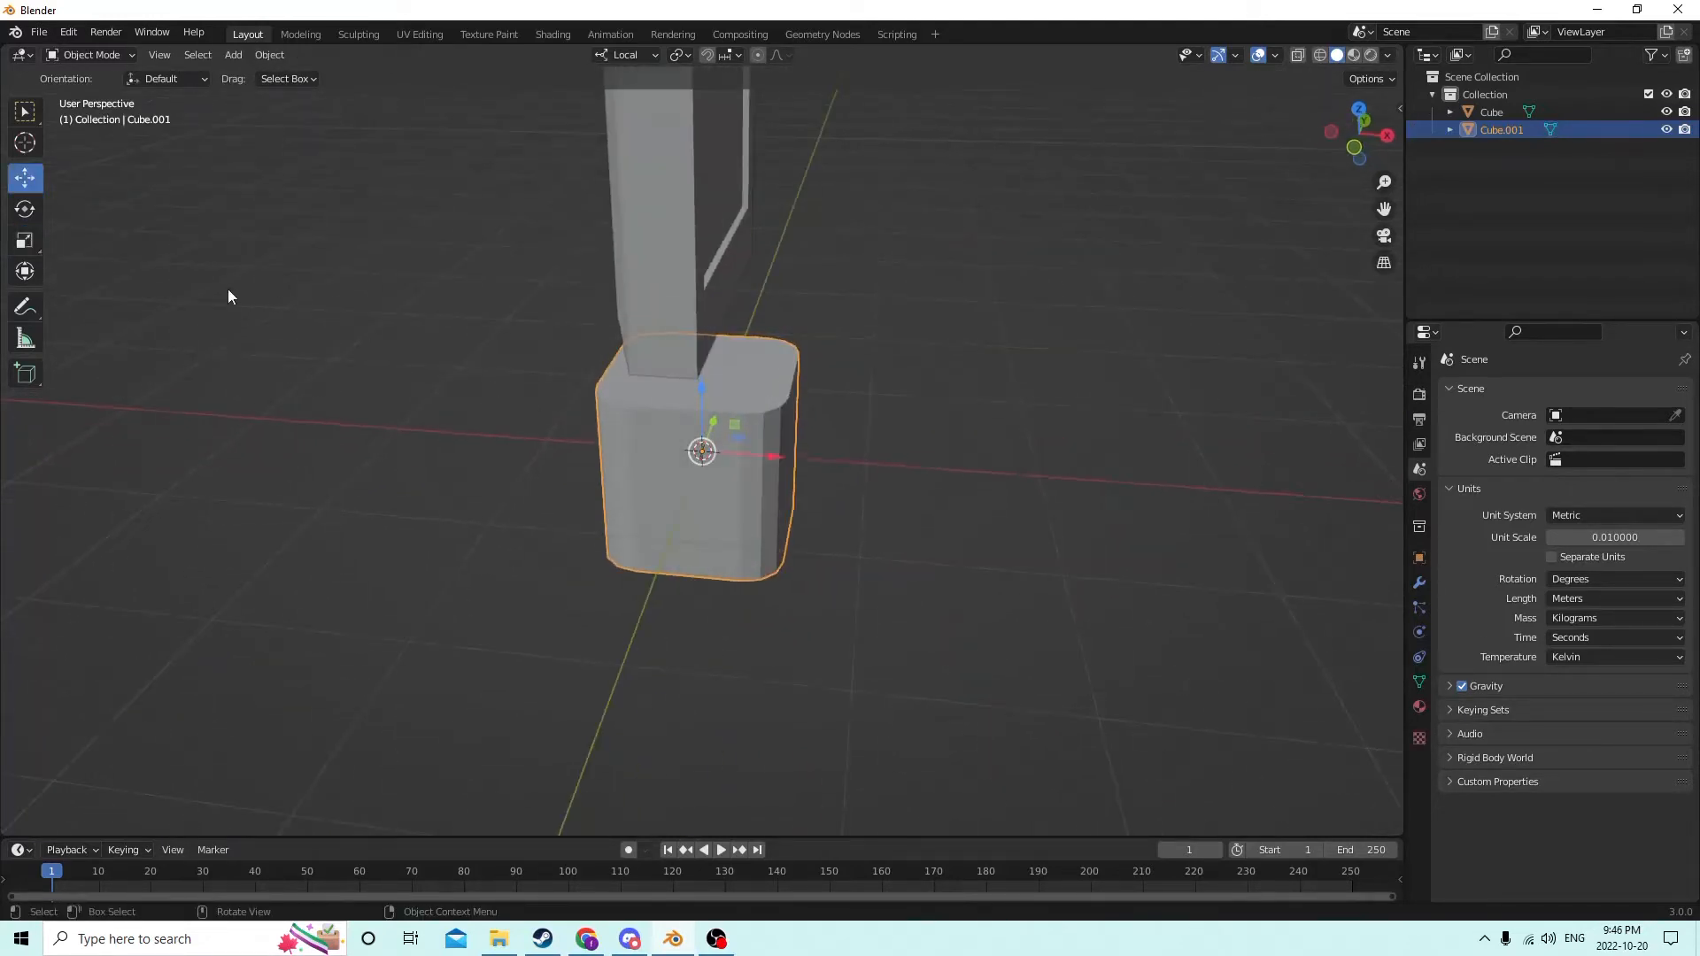
Step: Scale the rounded cube down to about 0.406 along X and 0.71 along Z
left_click(28, 246)
middle_click_drag(443, 372, 789, 466)
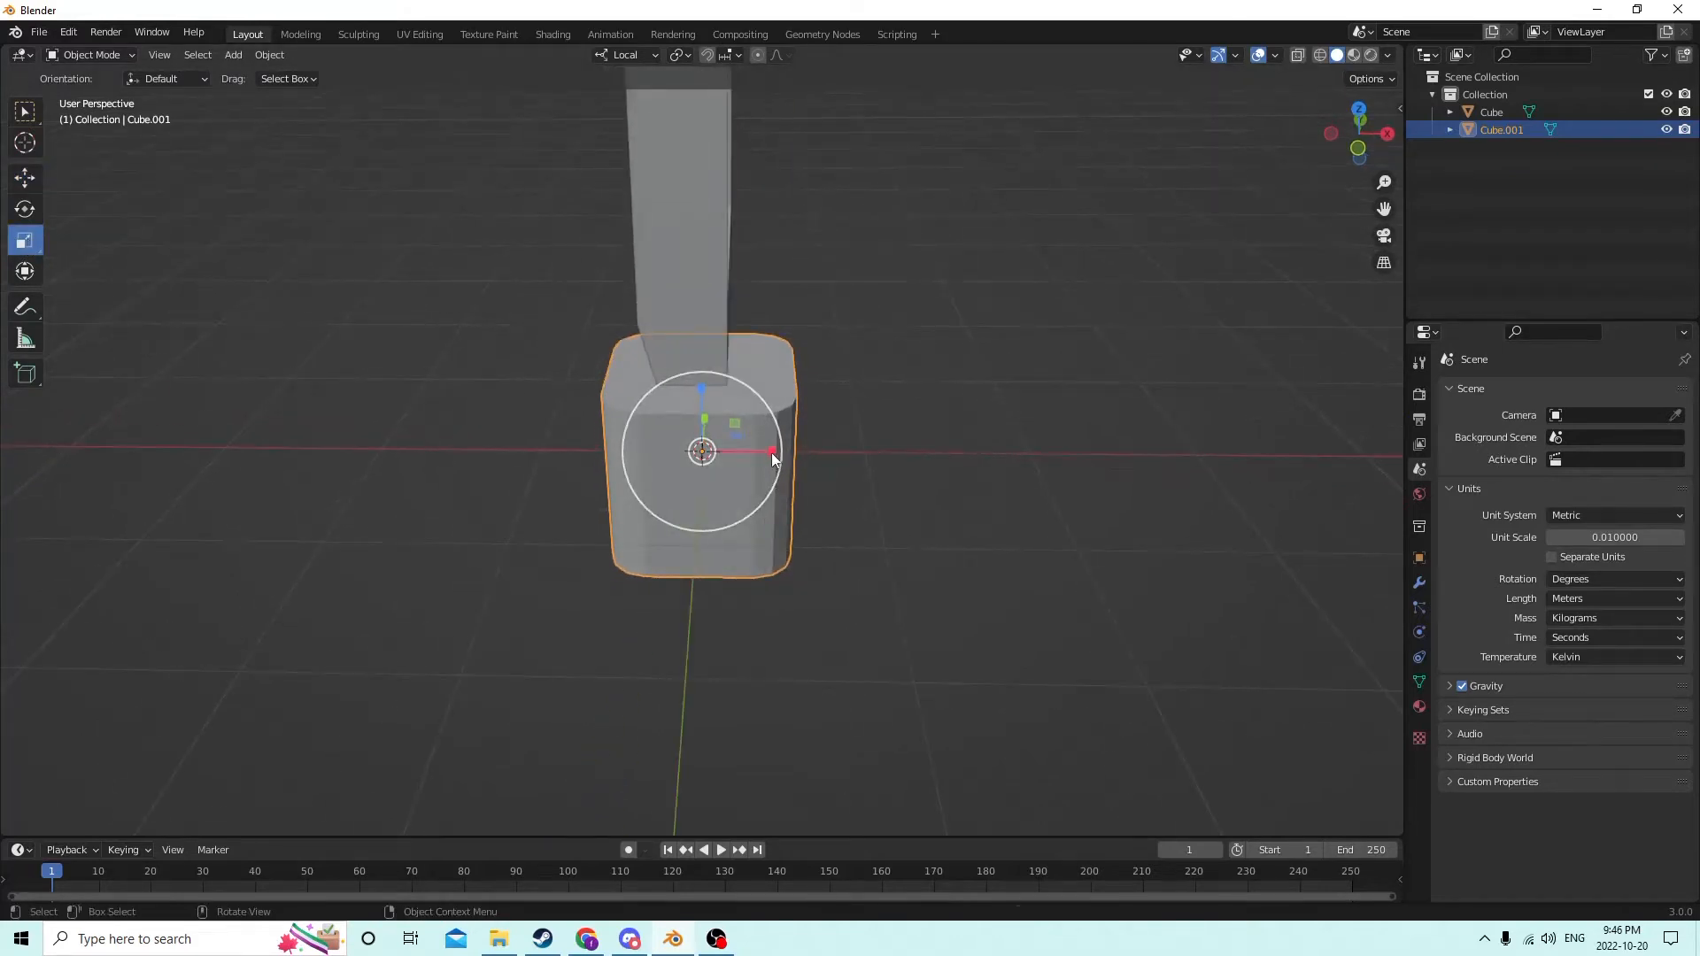
left_click_drag(772, 457, 730, 453)
middle_click_drag(730, 454, 696, 387)
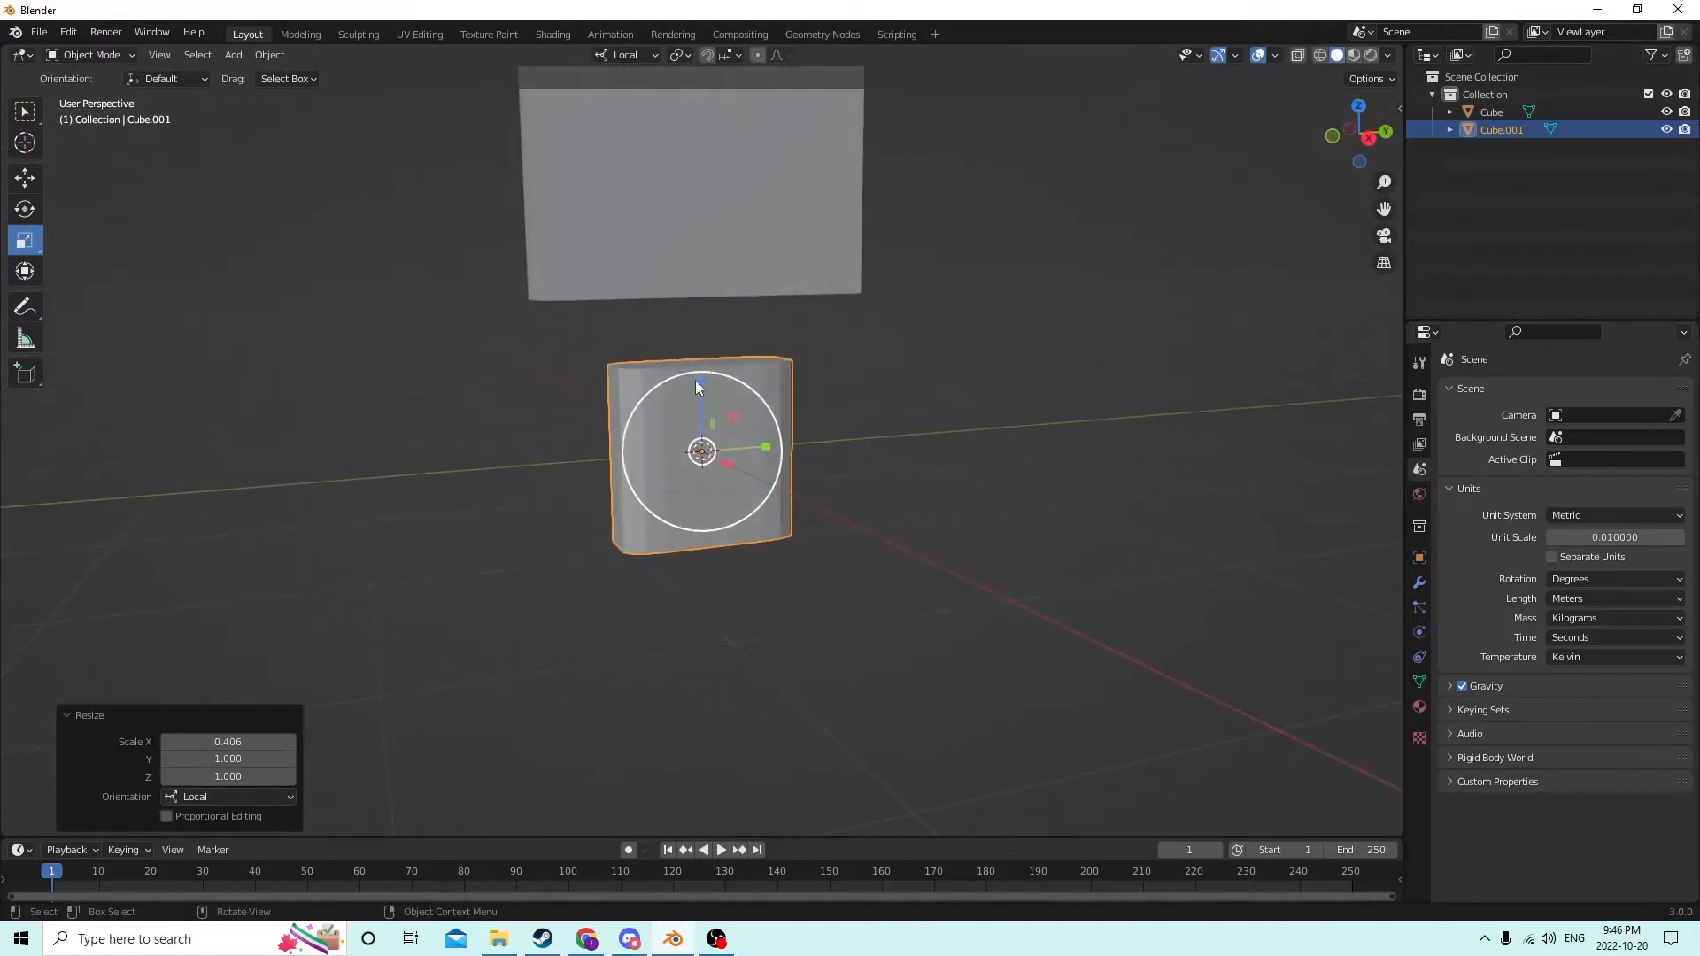
left_click_drag(697, 385, 700, 405)
middle_click_drag(699, 406, 789, 450)
Step: Thin the rounded block further along X by about 0.348 and narrow it along Y by about 0.688
key("s")
key("x")
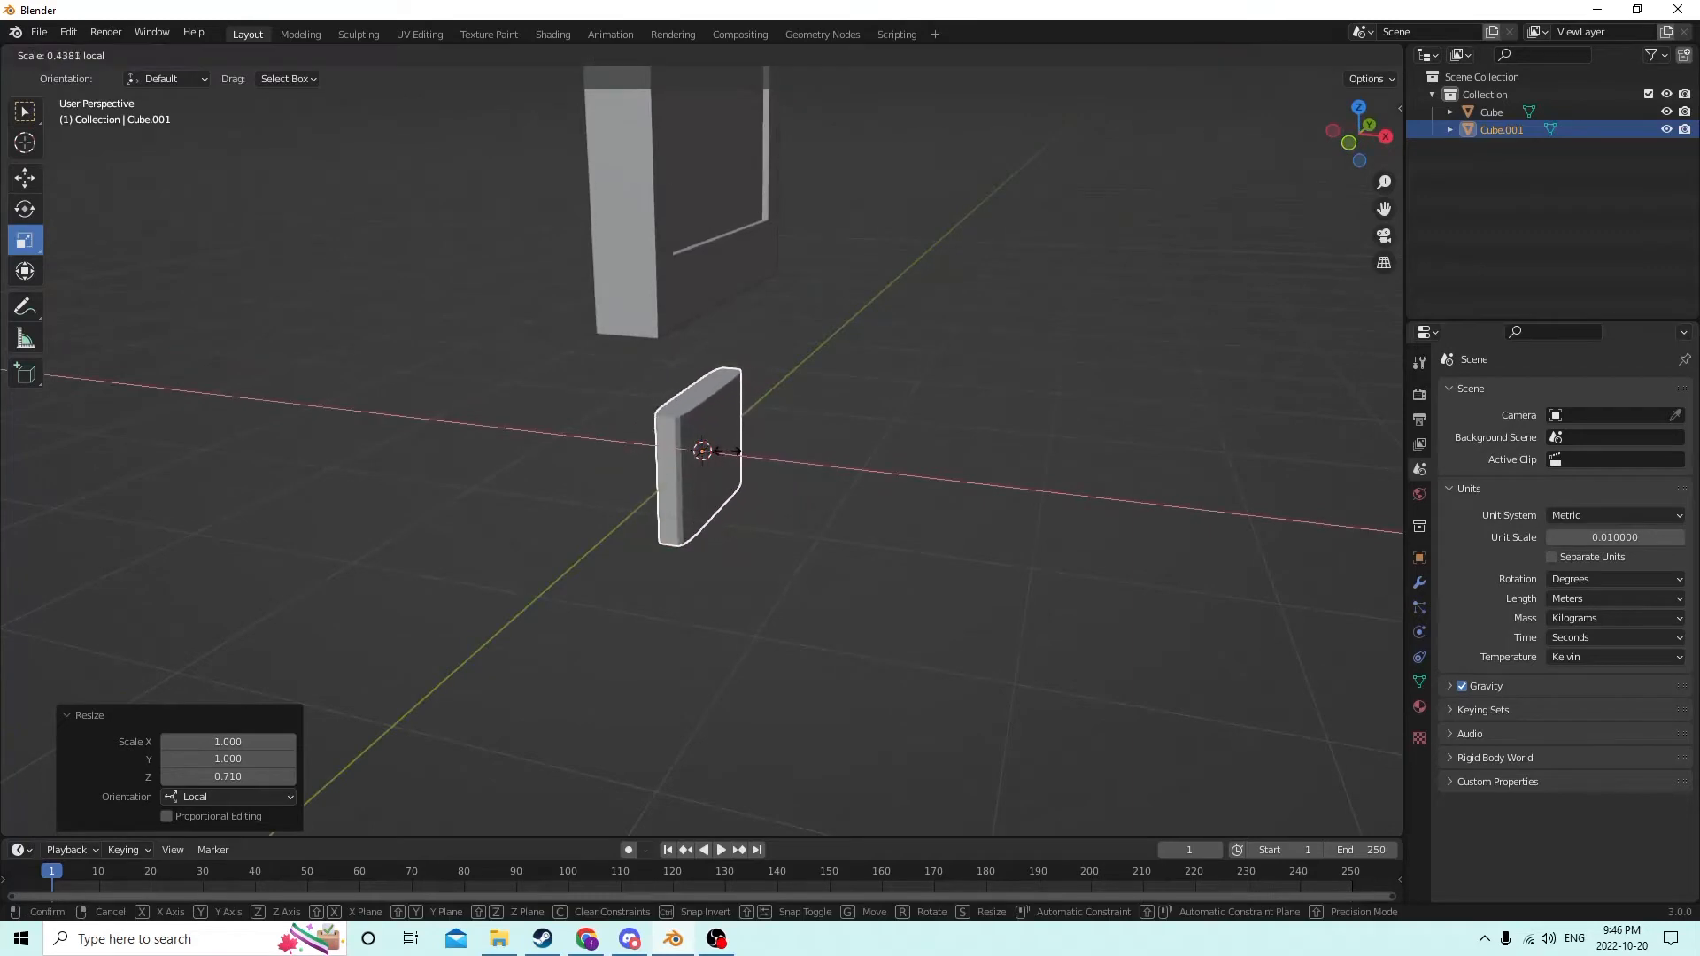
left_click(725, 454)
middle_click_drag(793, 449, 783, 424)
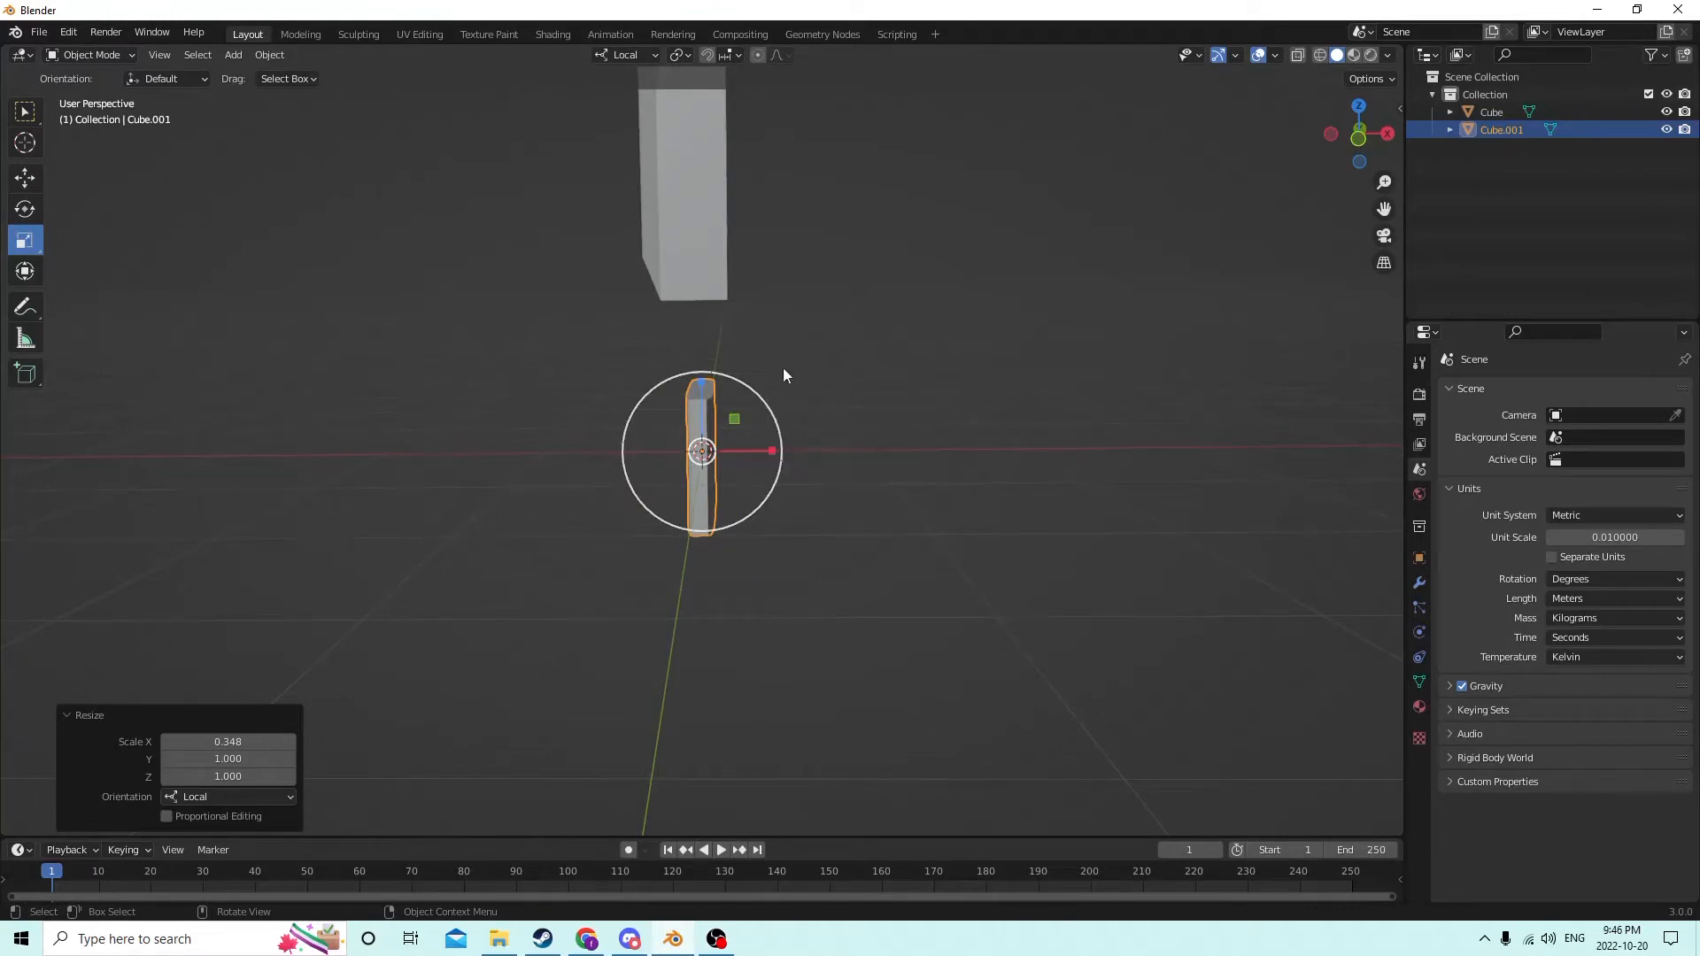
middle_click_drag(772, 388, 833, 455)
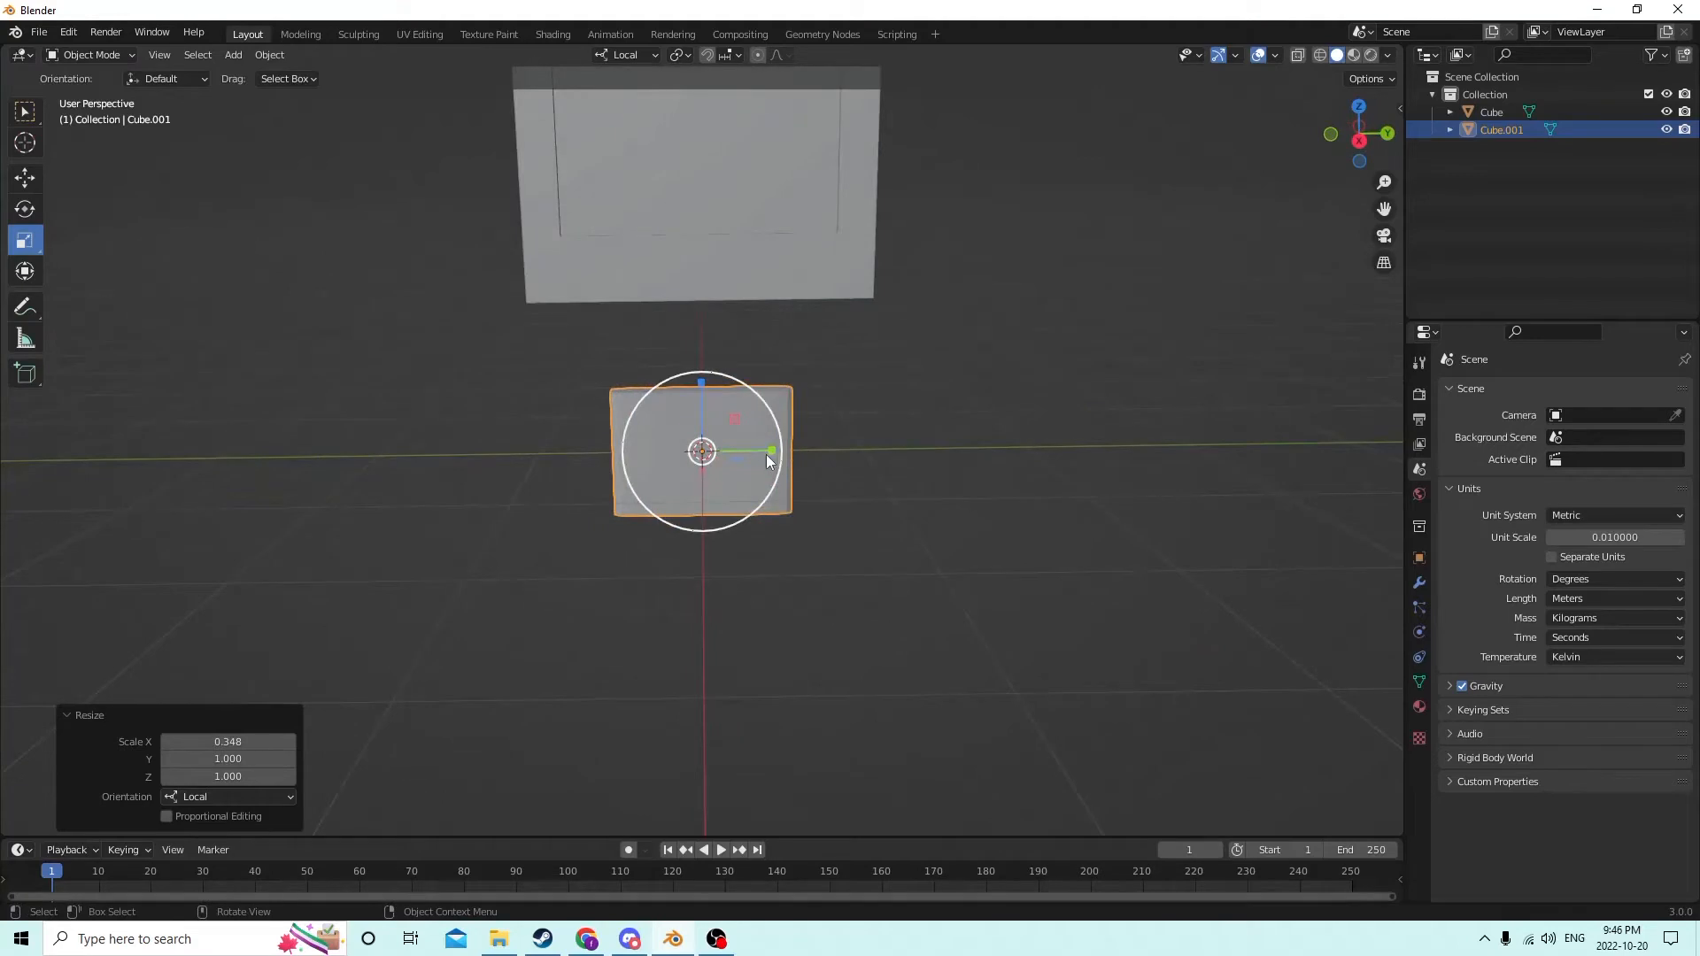
left_click_drag(767, 454, 745, 452)
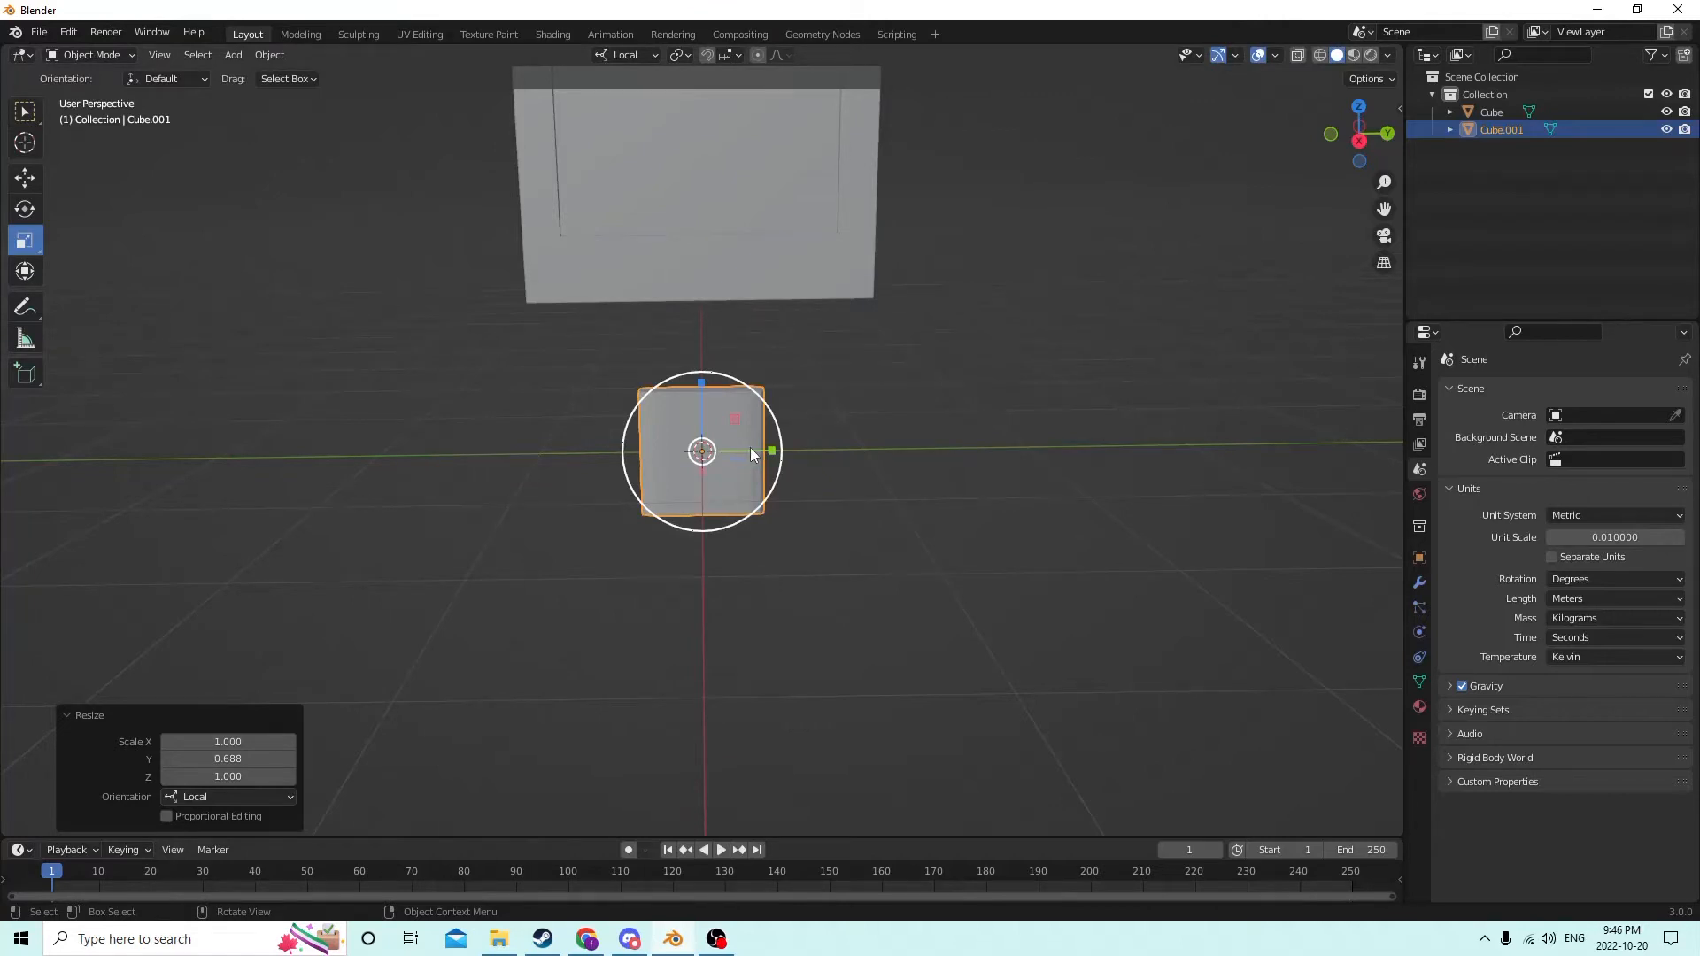
mouse_move(751, 448)
middle_mouse_down()
mouse_move(949, 449)
mouse_move(843, 420)
mouse_move(779, 442)
middle_mouse_up()
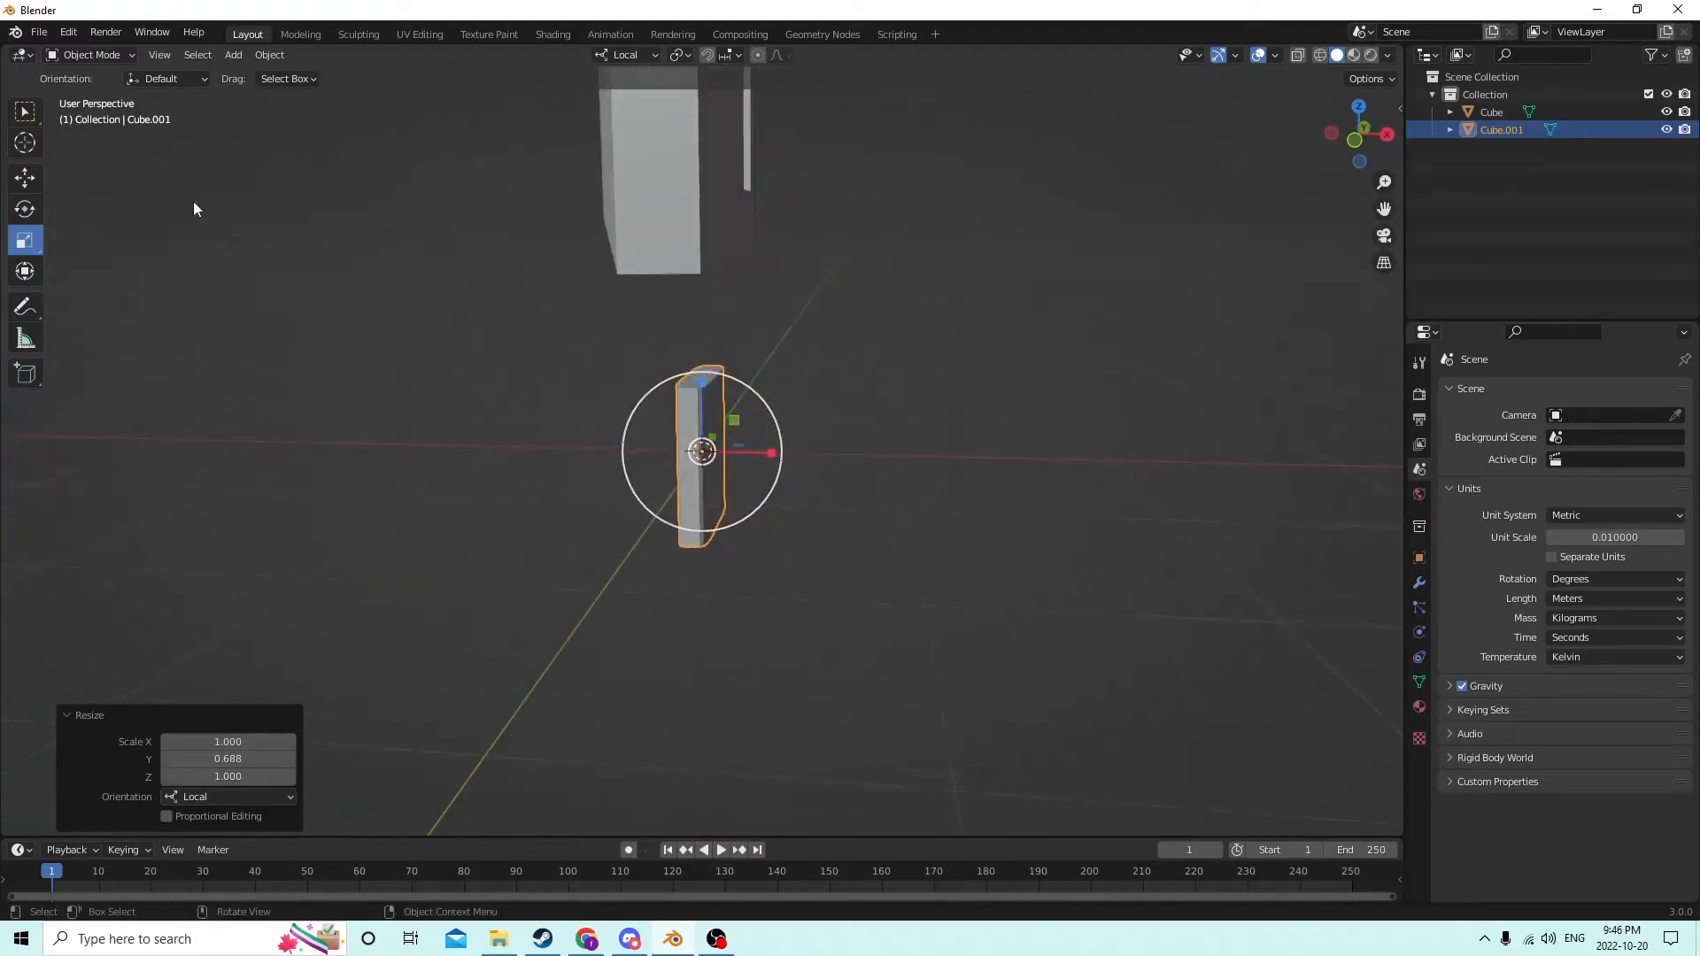
Step: Move the thin block about 0.0051 m along negative X, towards the back of the screen
left_click(21, 184)
left_click_drag(762, 443, 661, 411)
middle_click_drag(662, 411, 685, 407)
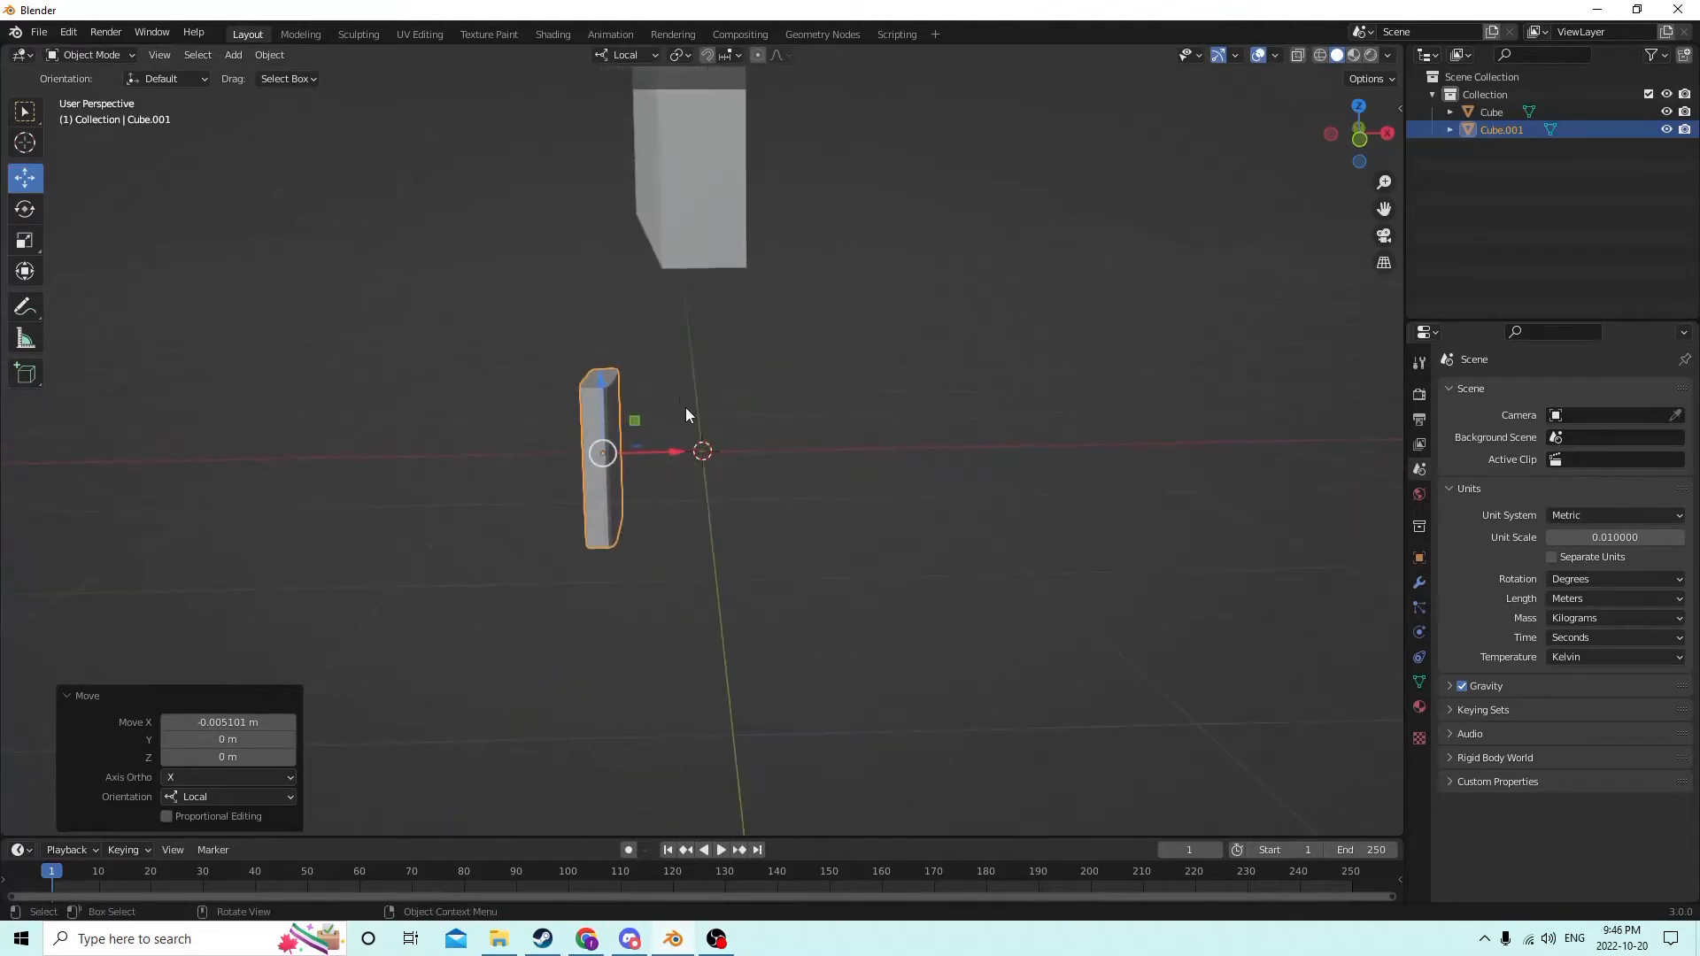
Step: Stretch the block along Z by about 2.633 and raise it about 0.00757 m behind the screen
left_click(27, 236)
middle_click_drag(338, 342, 628, 421)
left_click_drag(602, 384, 597, 278)
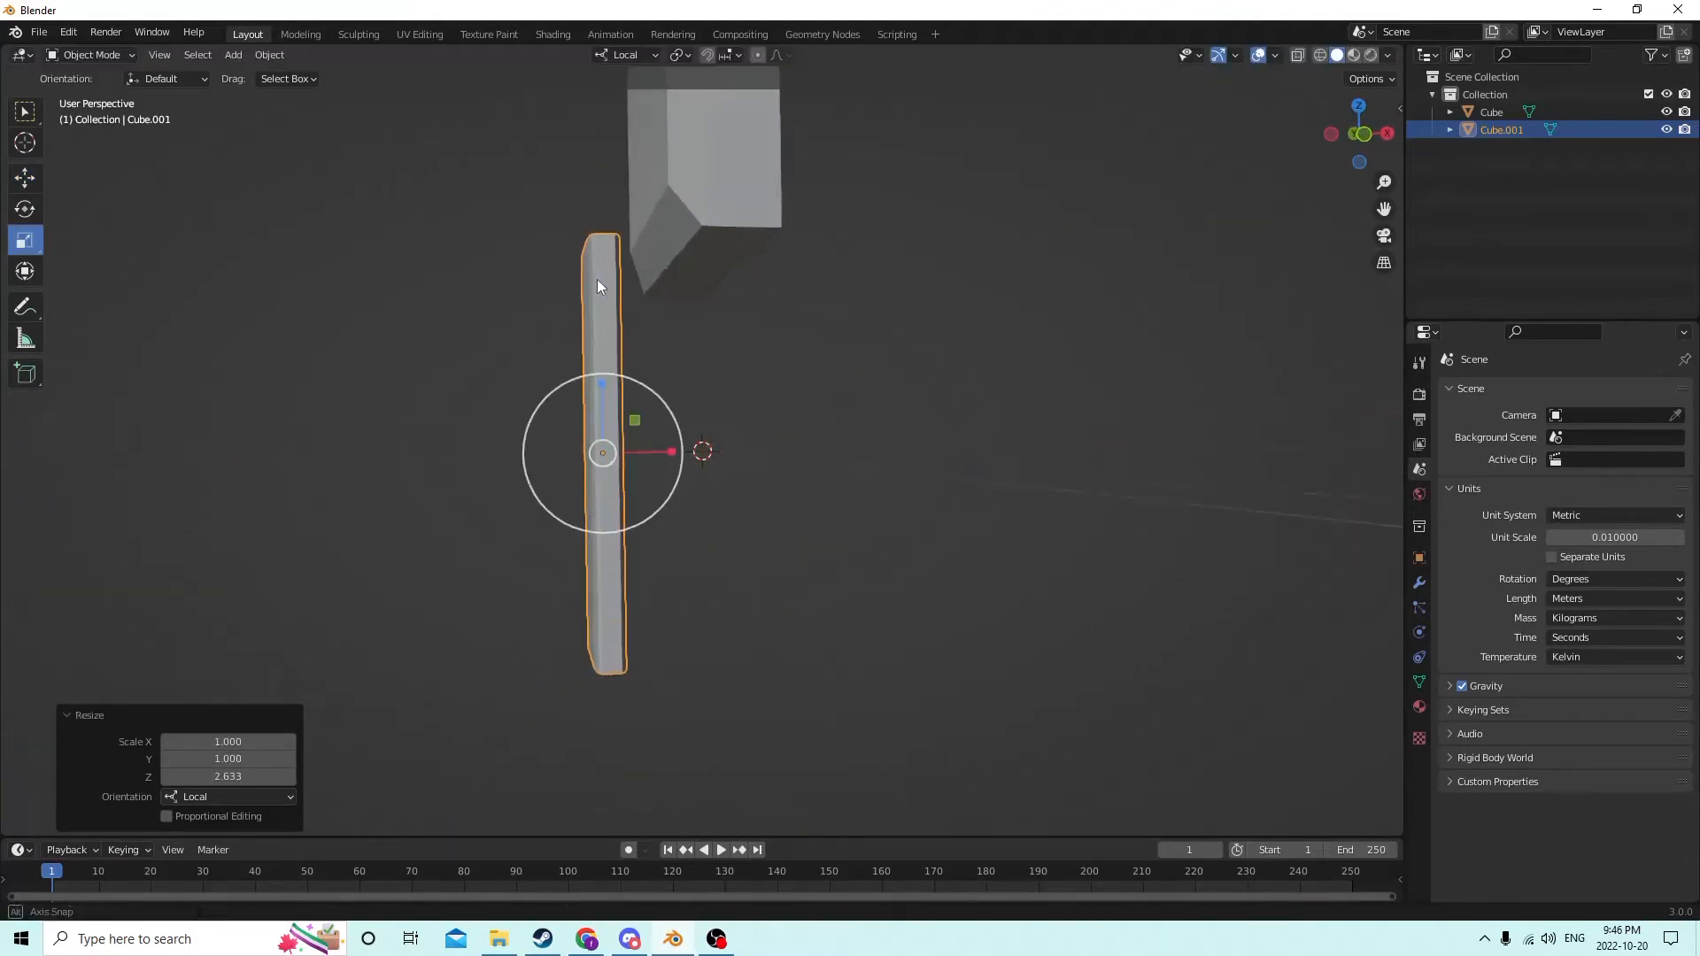
left_click(23, 181)
middle_click_drag(501, 331, 639, 301)
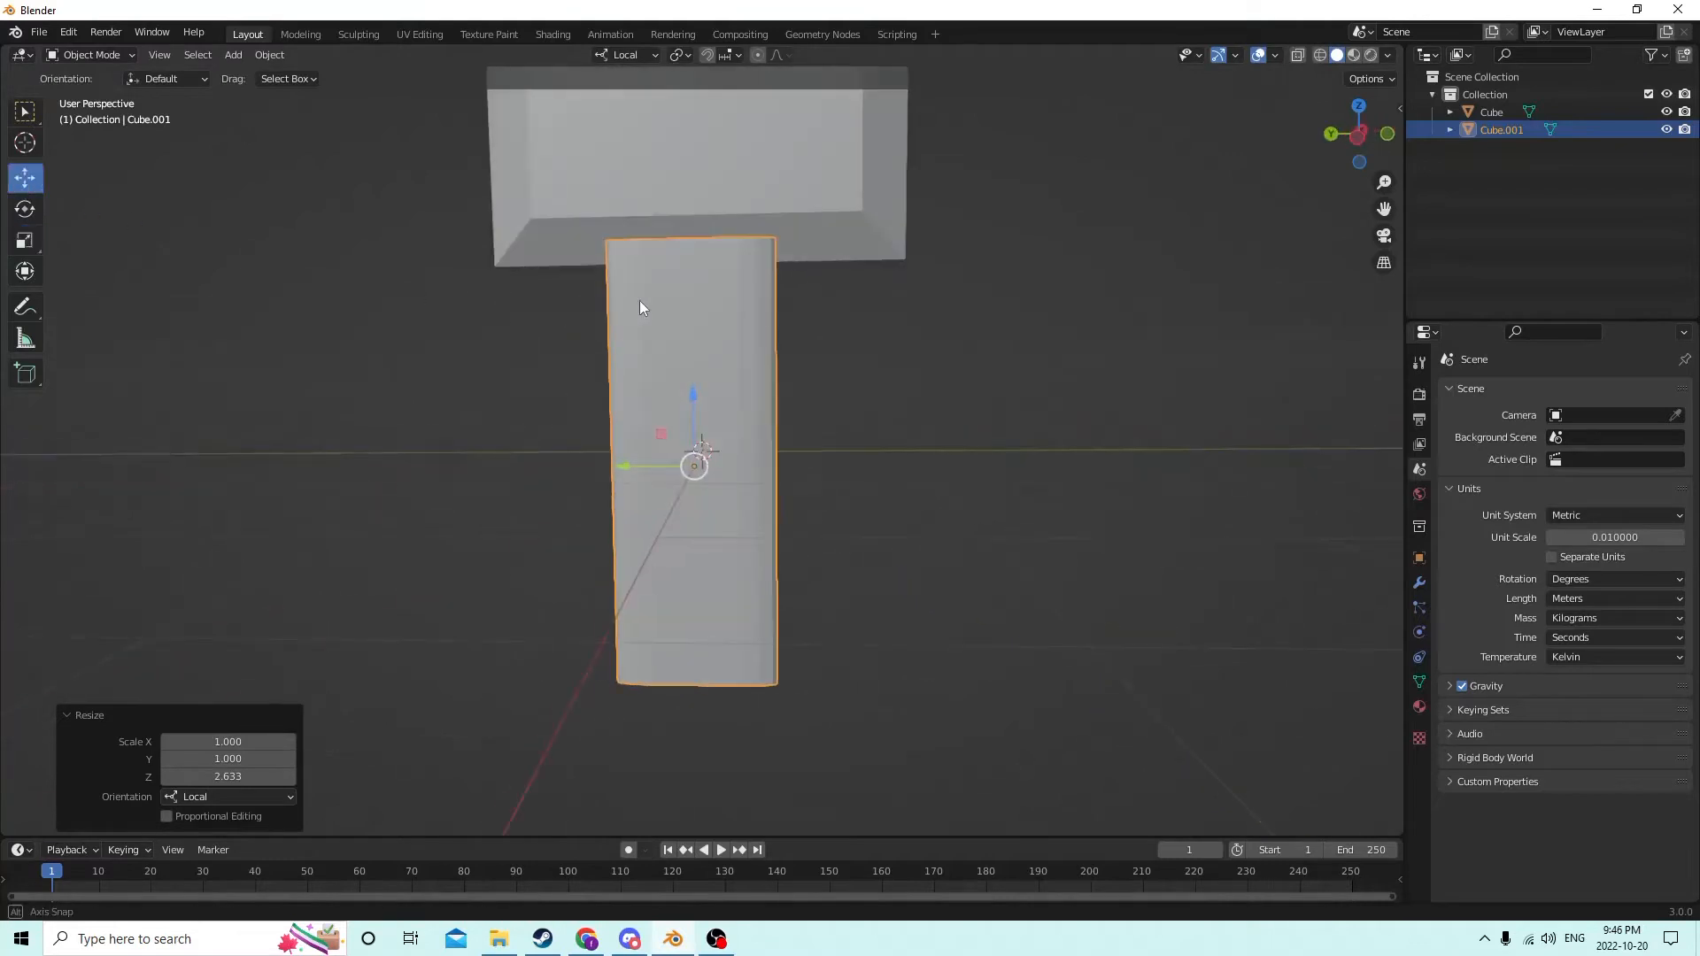
left_click_drag(708, 420, 713, 264)
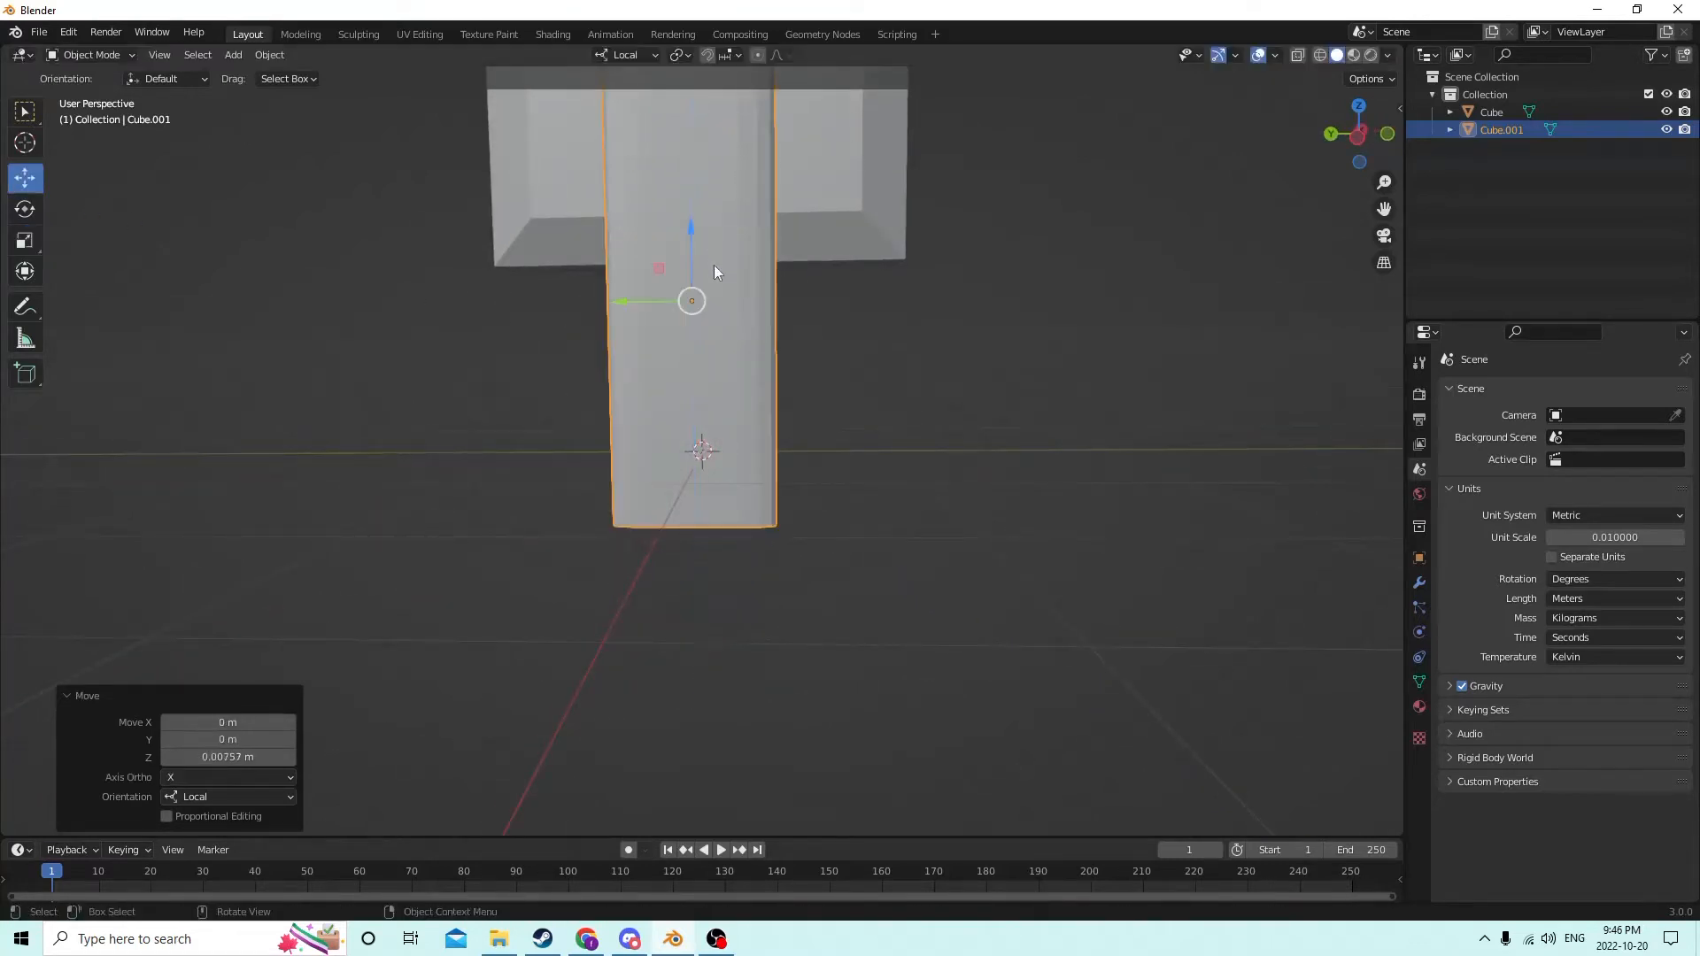
middle_click_drag(713, 263, 101, 204)
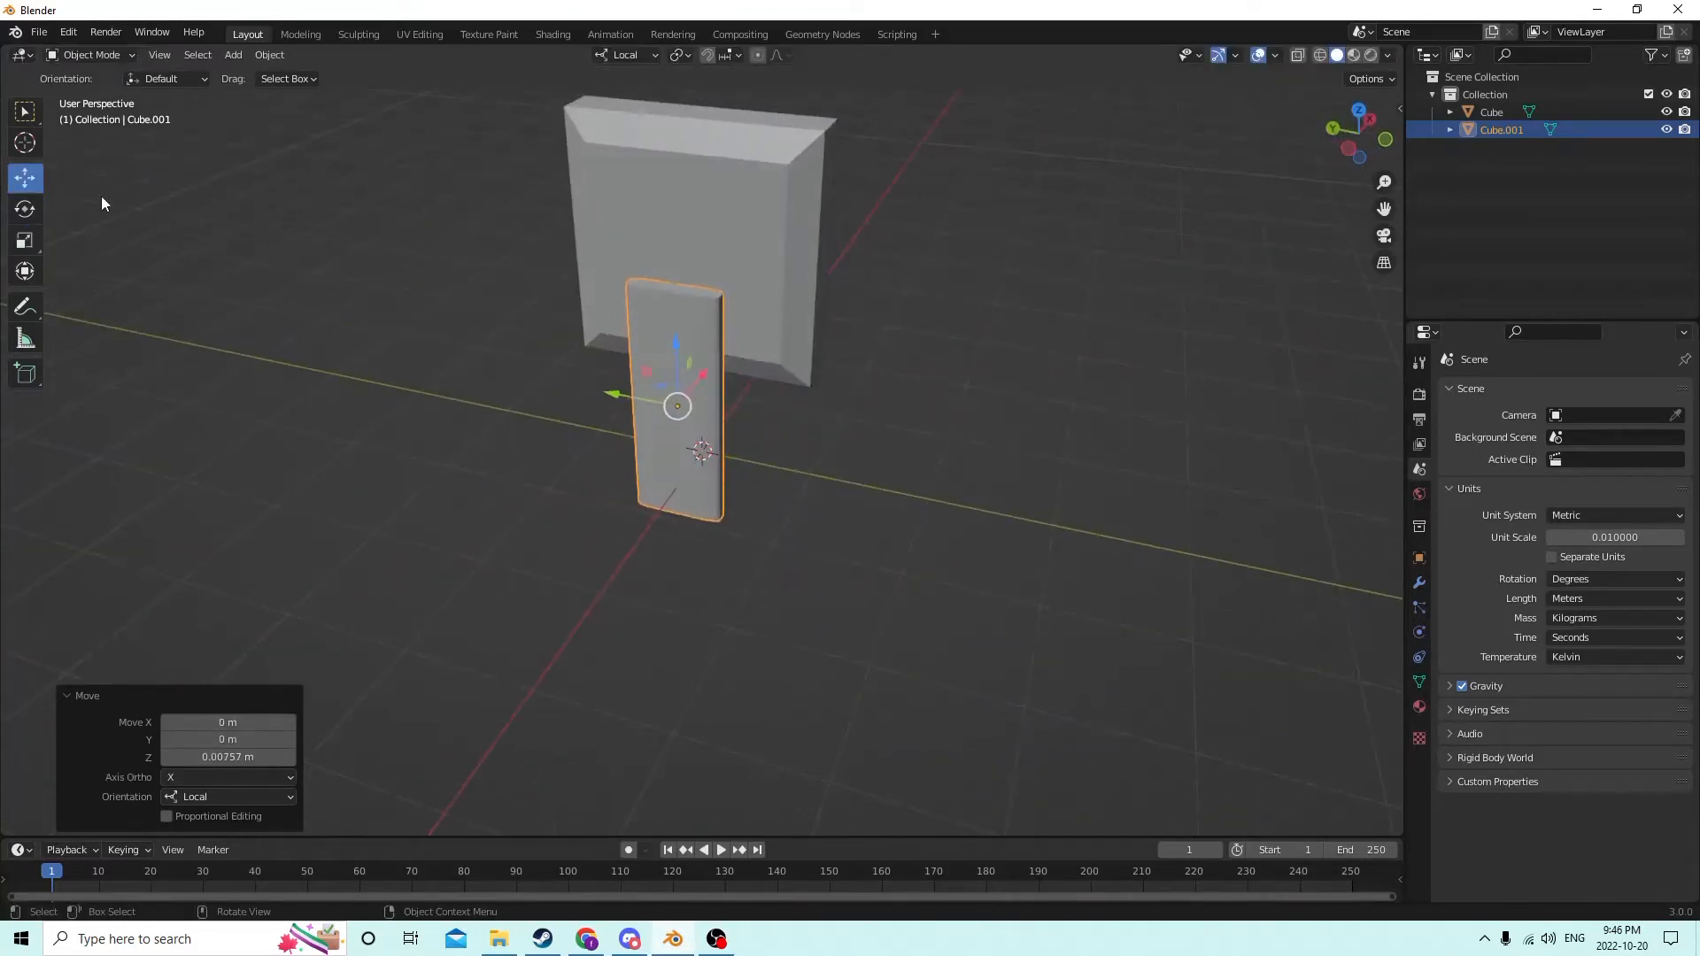
Step: Narrow the tall block along Y into a slim post and raise it about 0.00227 m along Z
left_click(24, 241)
left_click_drag(628, 401, 666, 395)
middle_click_drag(666, 395, 523, 327)
left_click_drag(699, 368, 683, 370)
left_click(36, 182)
middle_click_drag(683, 370, 648, 315)
left_click_drag(648, 308, 661, 272)
middle_click_drag(661, 273, 602, 264)
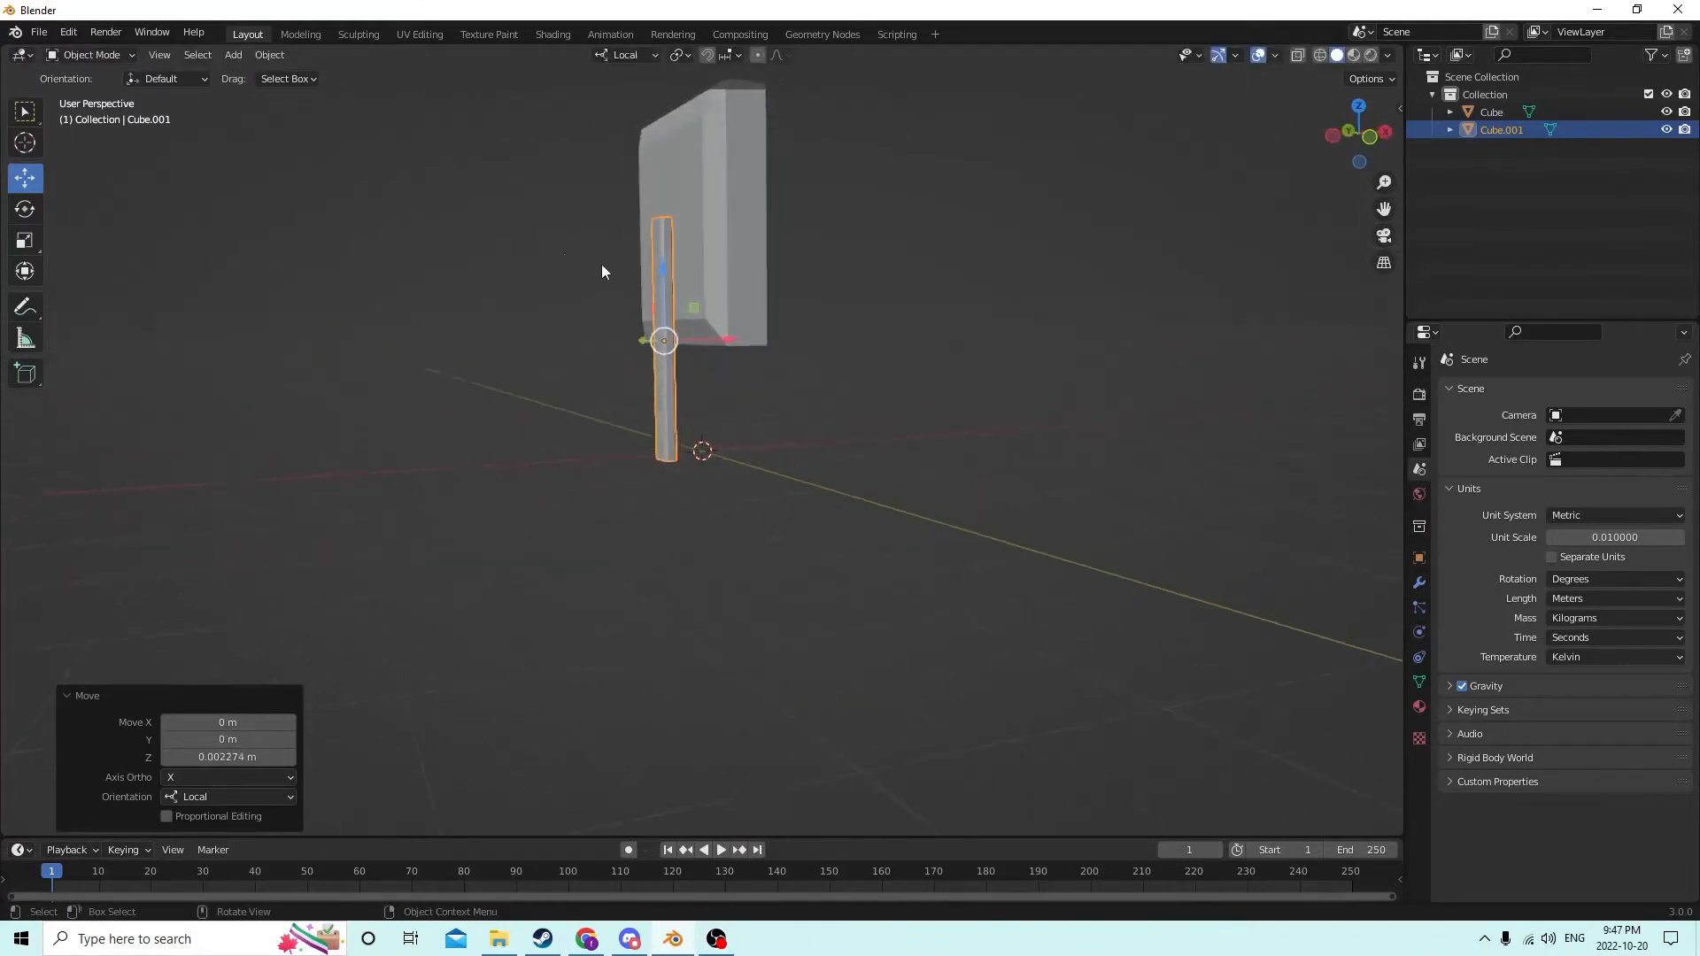
Step: Scale the whole post down uniformly to about 0.927 and deselect it
left_click(25, 240)
left_click_drag(656, 256, 660, 272)
middle_click_drag(661, 273, 454, 306)
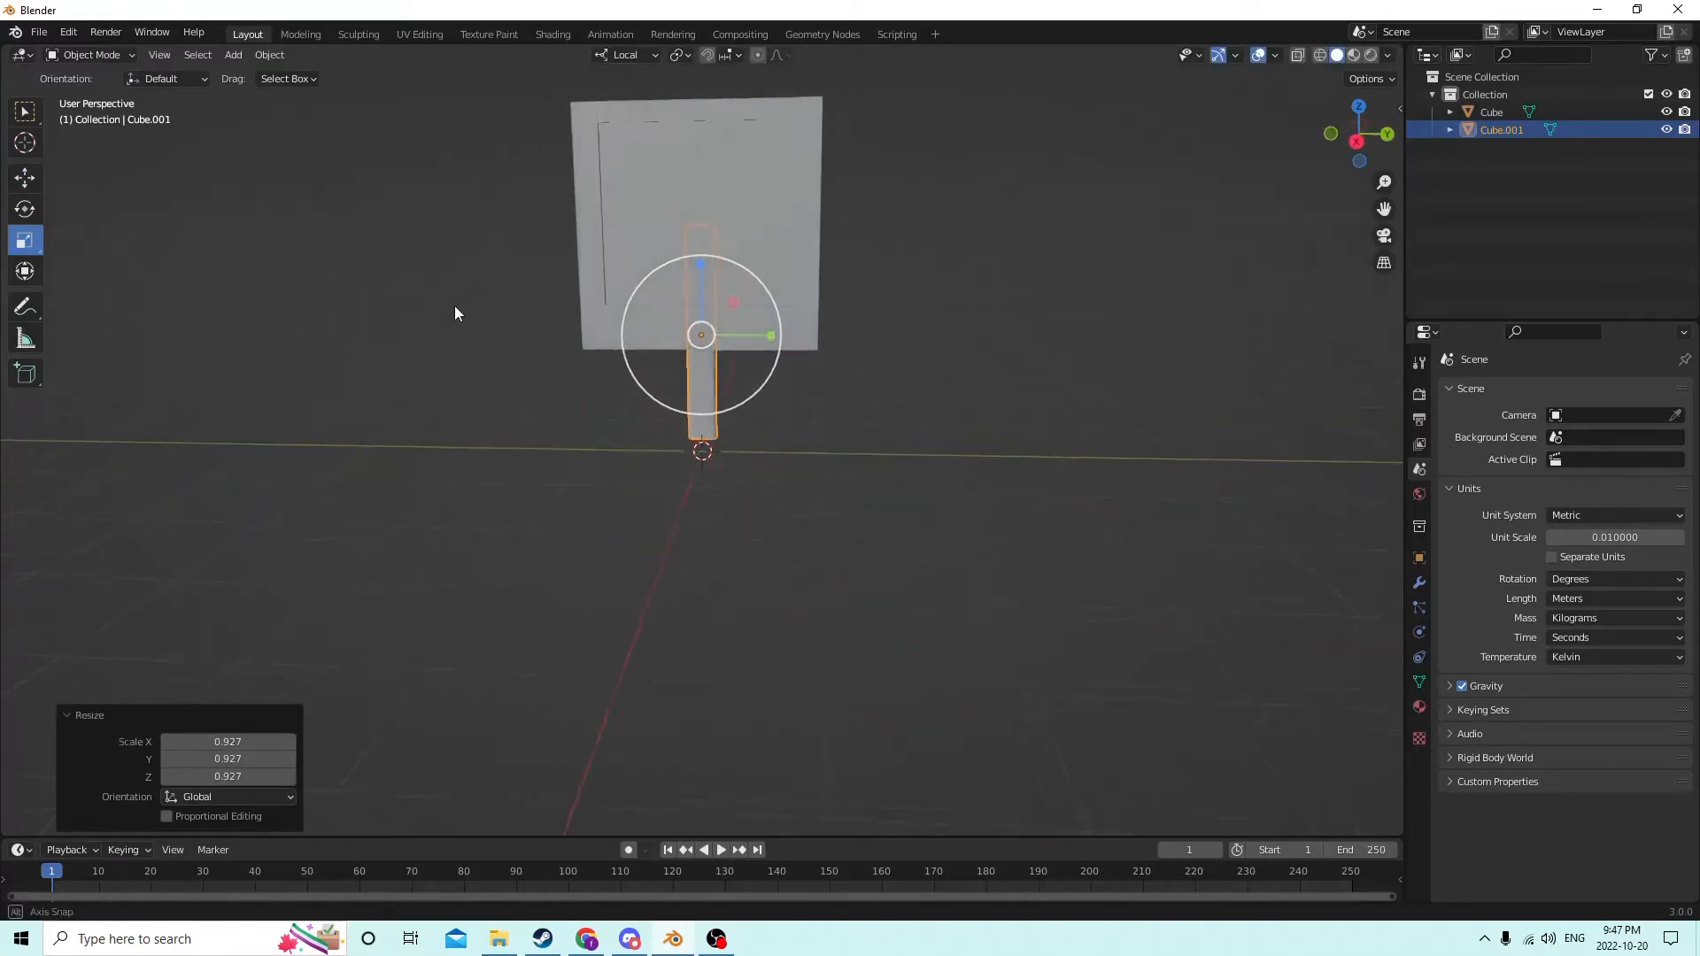
left_click(901, 411)
middle_click_drag(895, 395, 874, 340)
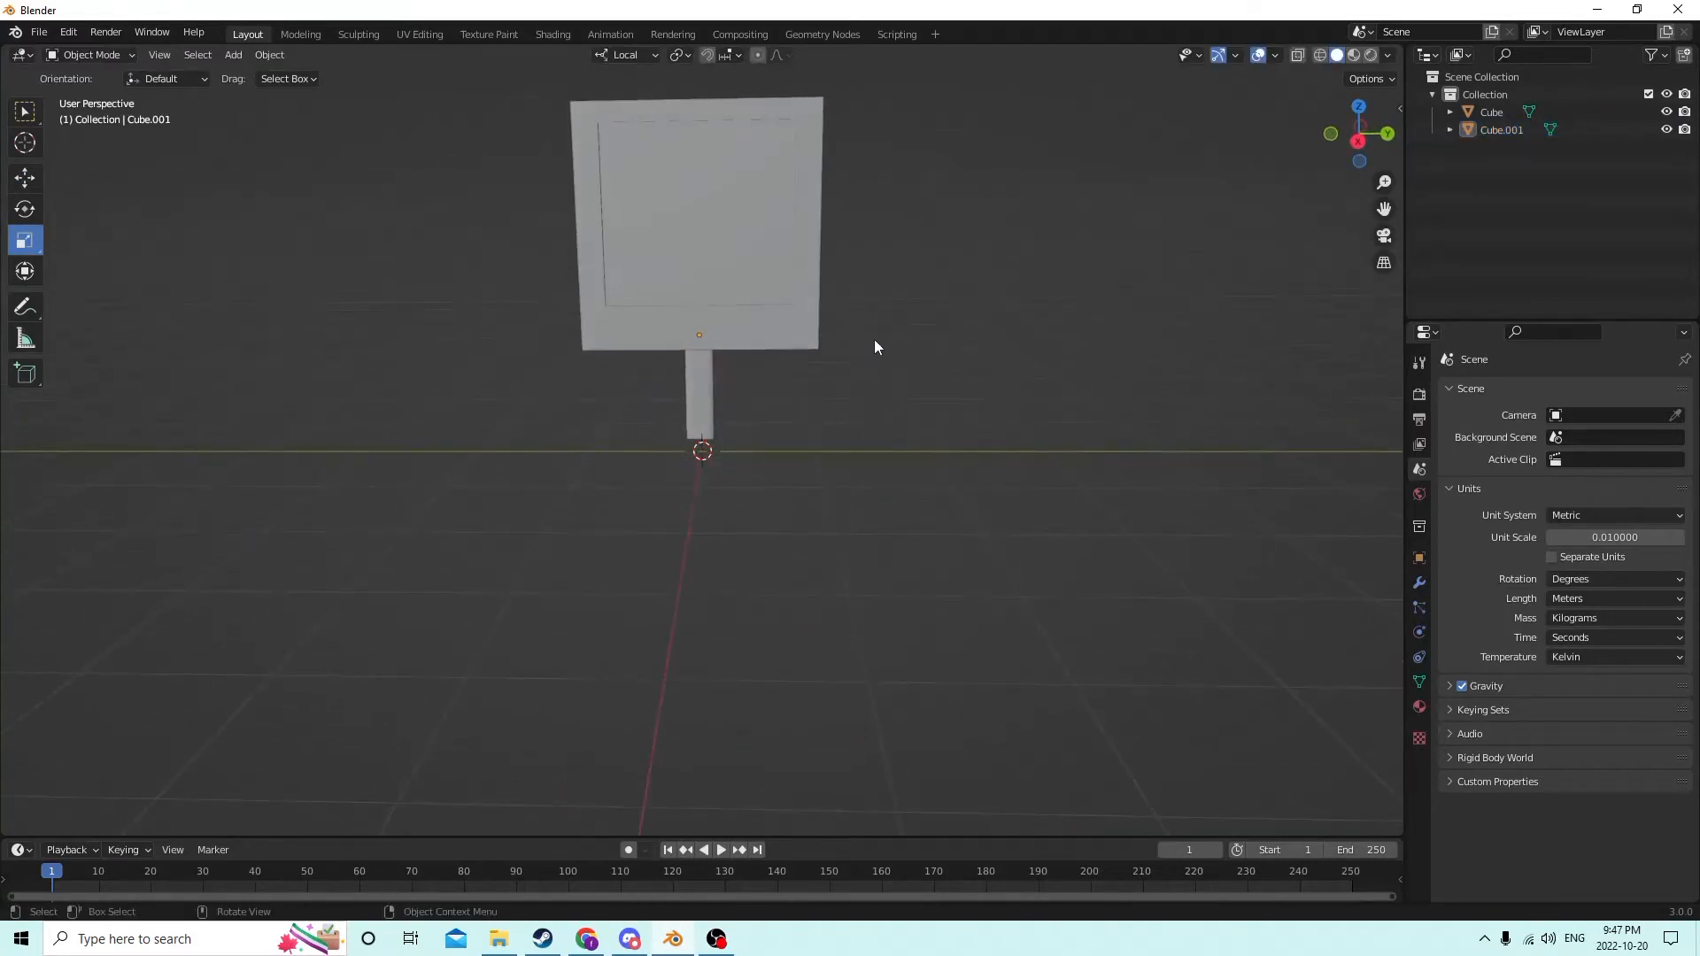
Step: Select the screen object and stretch it along Y into a widescreen shape, then deselect it
key("Tab")
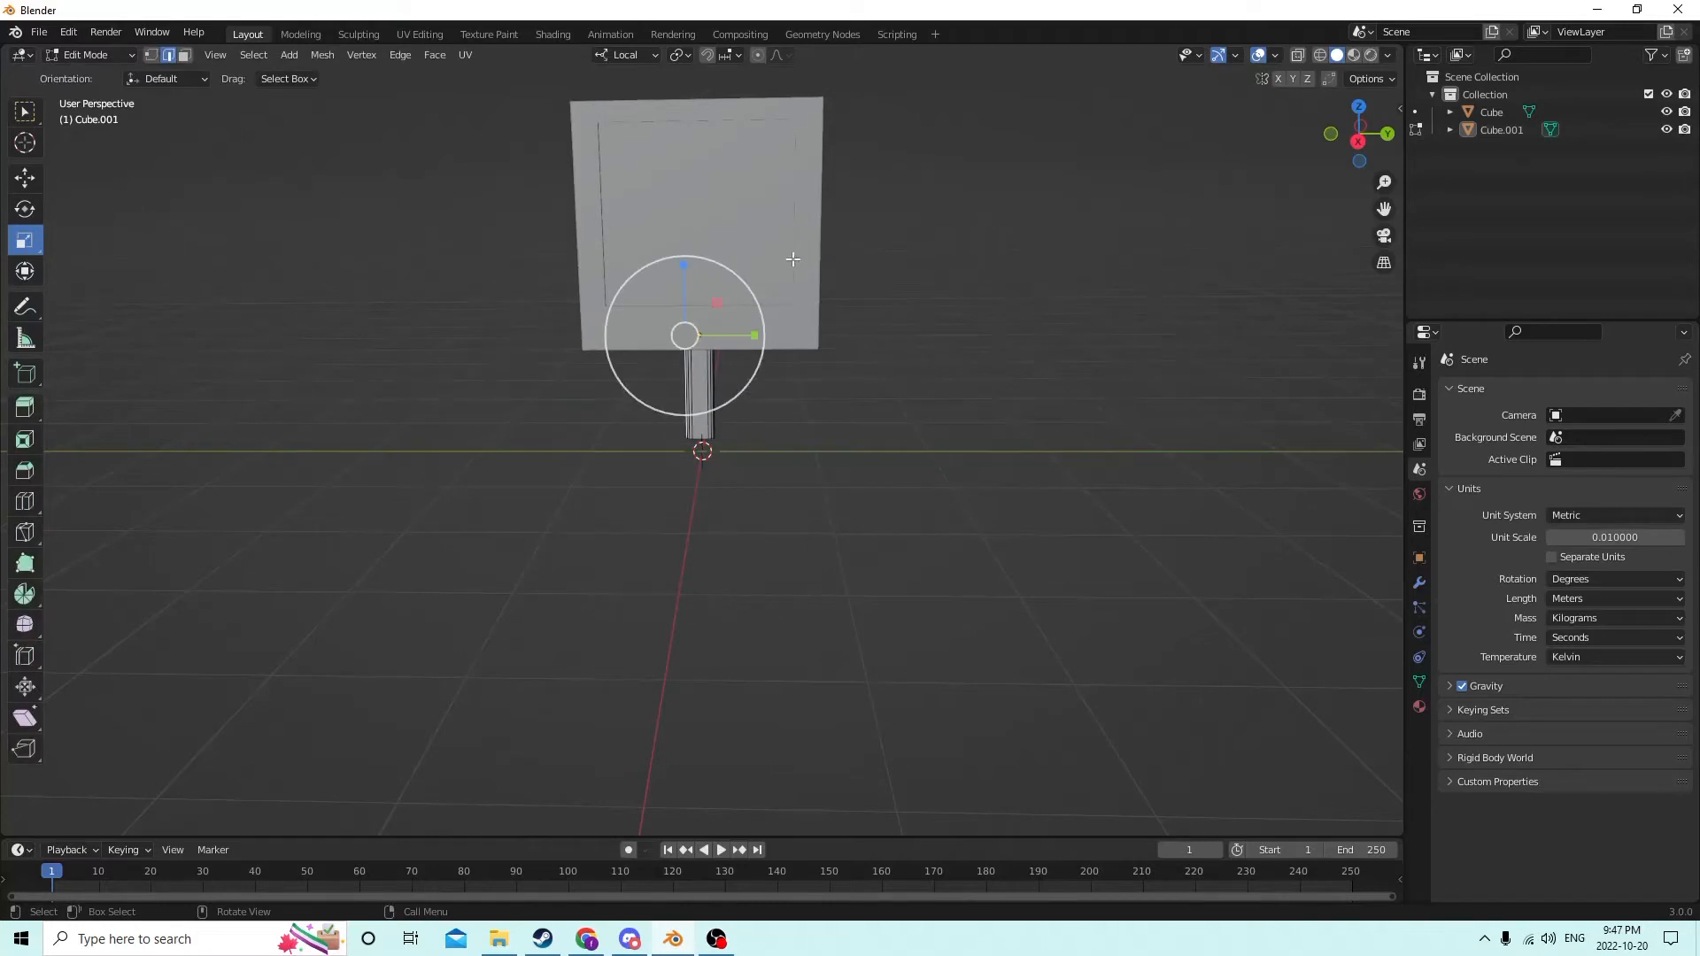
key("Tab")
left_click(733, 221)
middle_click_drag(772, 250, 701, 242)
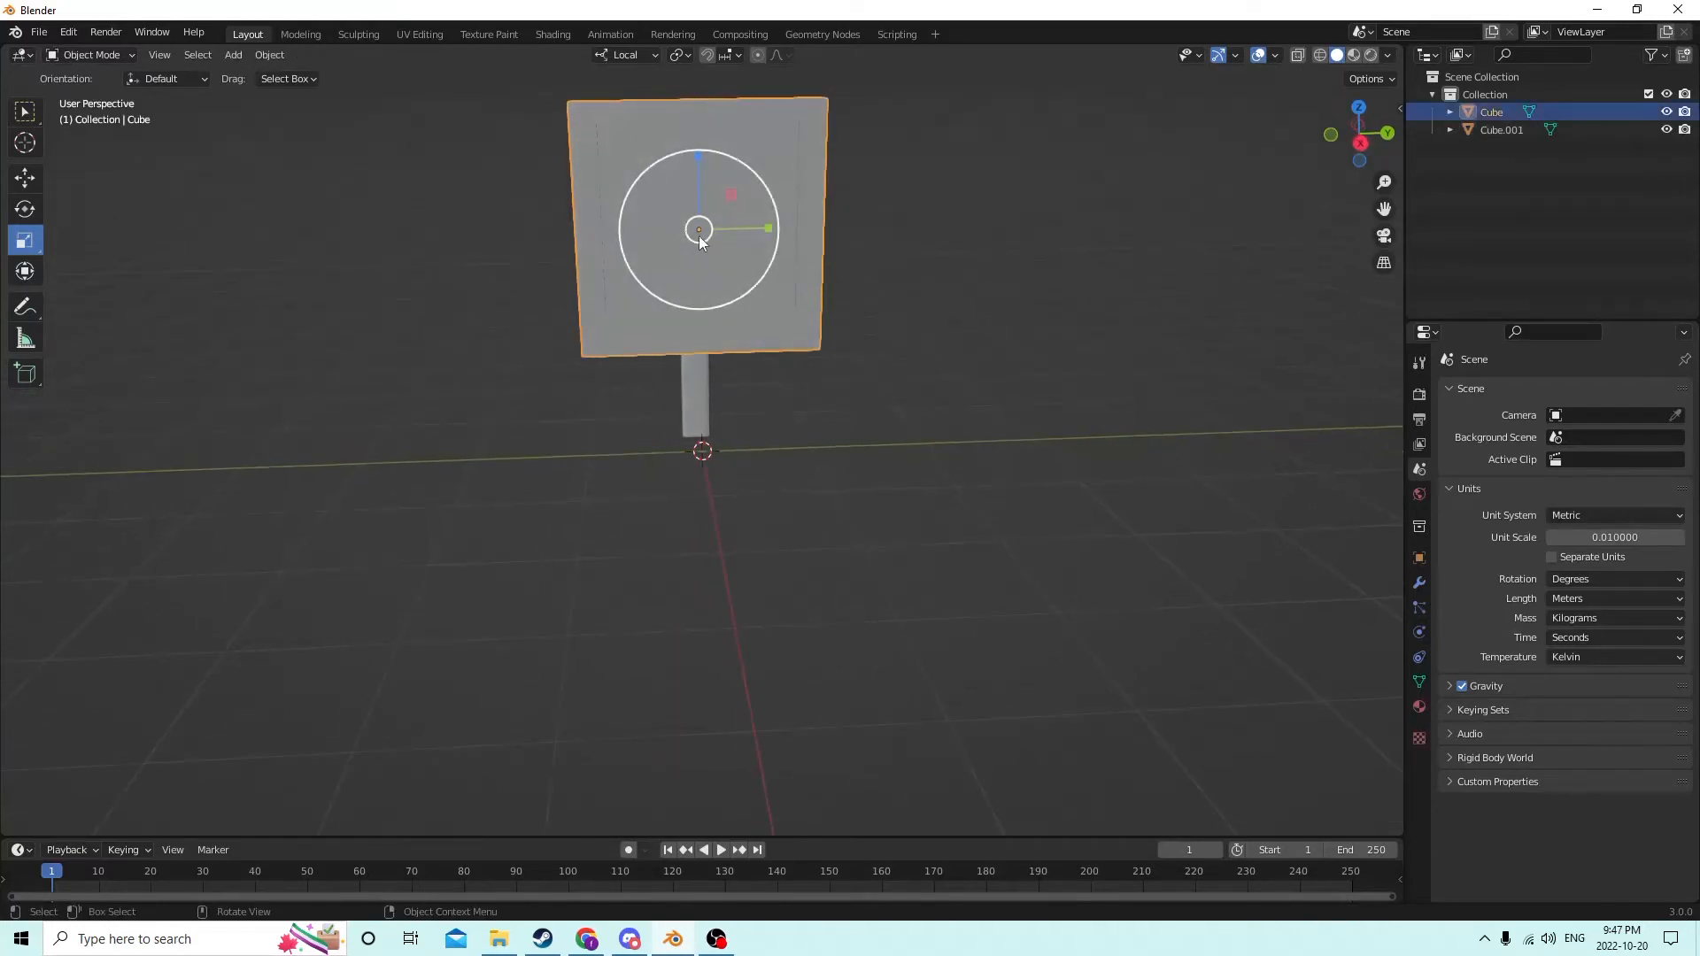
left_click_drag(767, 228, 809, 222)
left_click(1095, 253)
middle_click_drag(1094, 253, 944, 240)
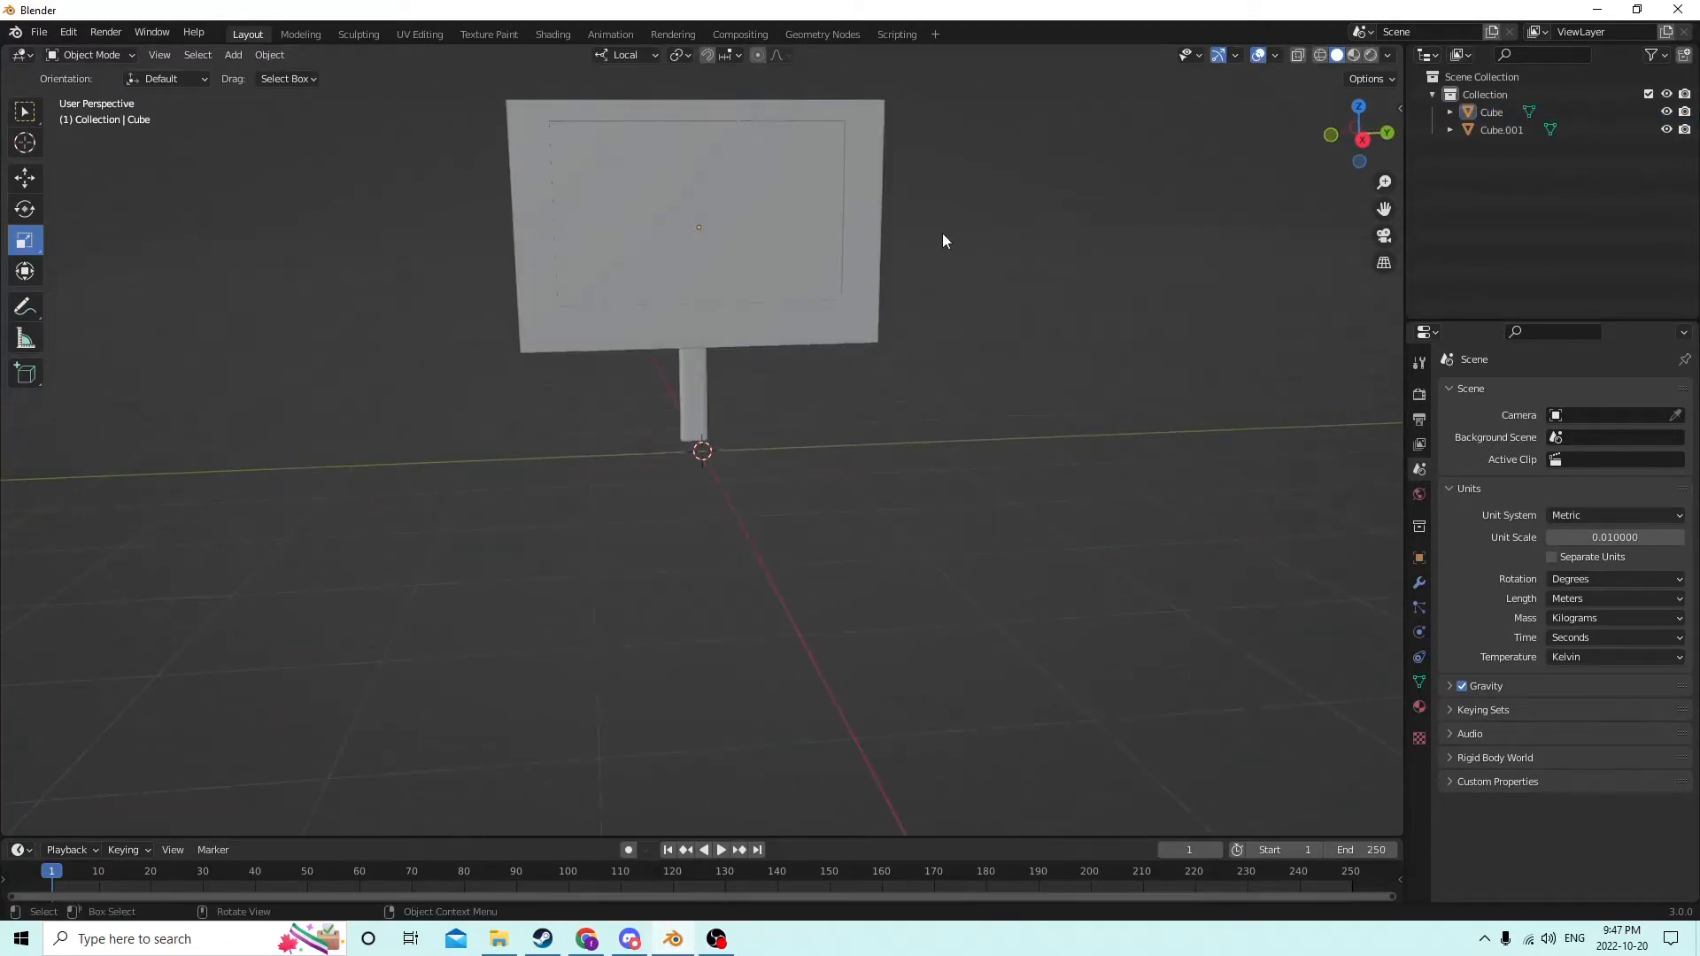
Step: Stretch the screen's height along Z by a factor of about 1.129
left_click(761, 238)
left_click_drag(694, 154, 694, 142)
middle_click_drag(704, 161, 819, 189)
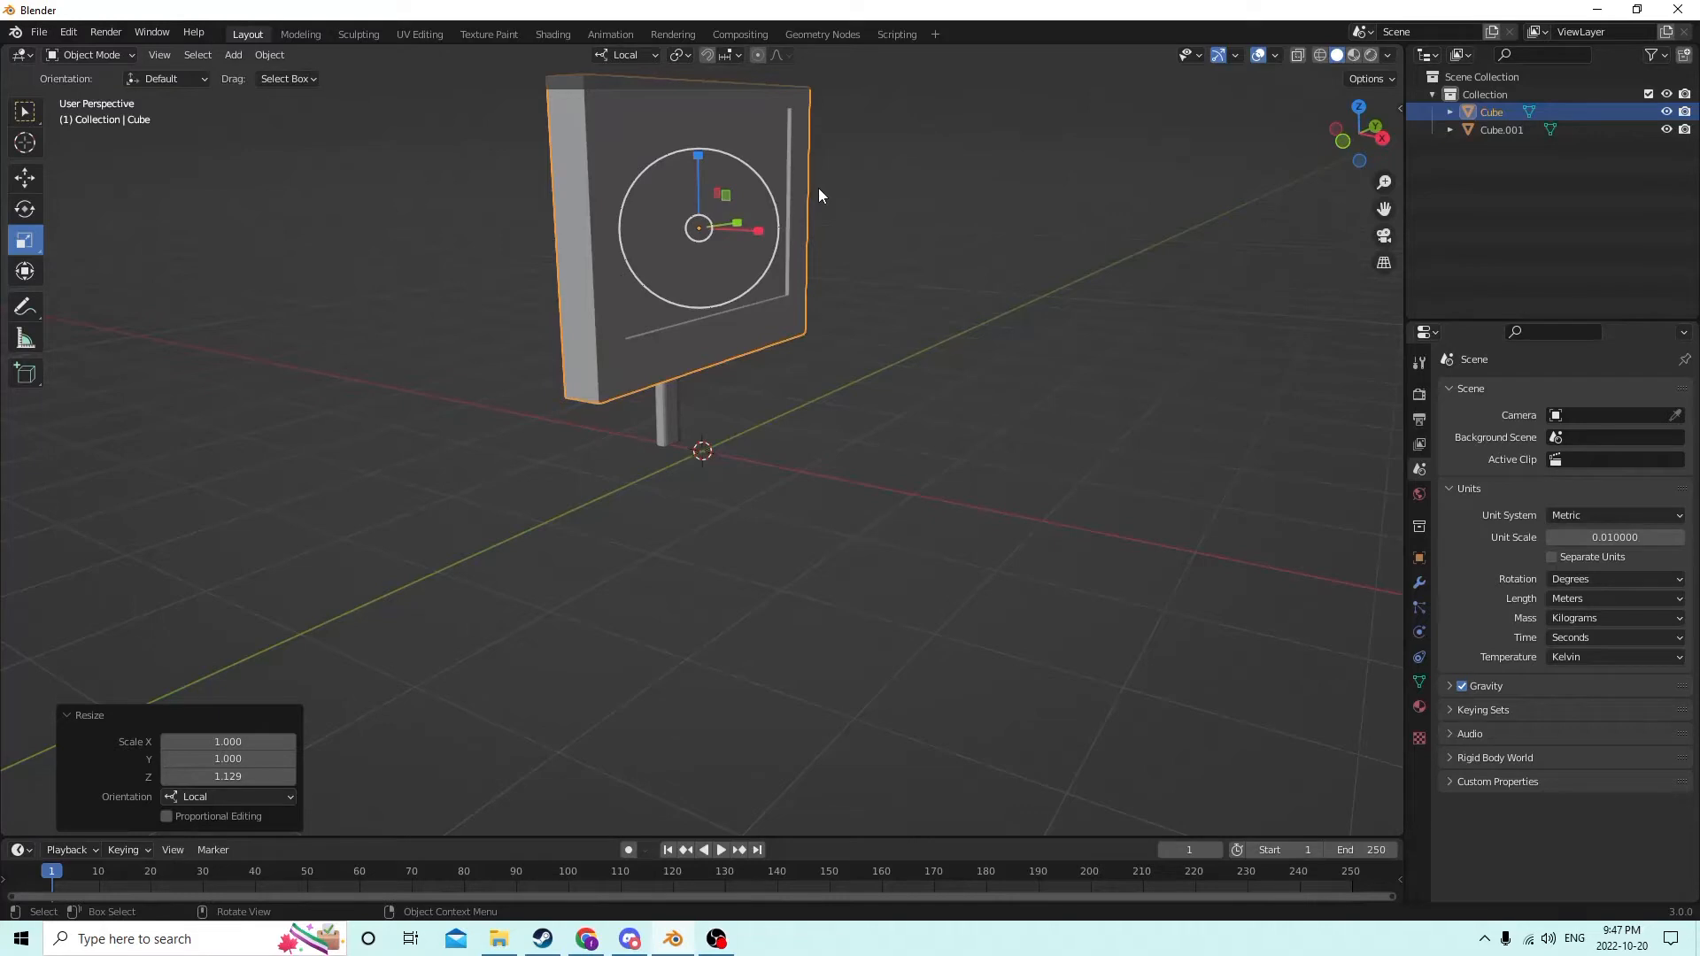
middle_click_drag(920, 264, 947, 306)
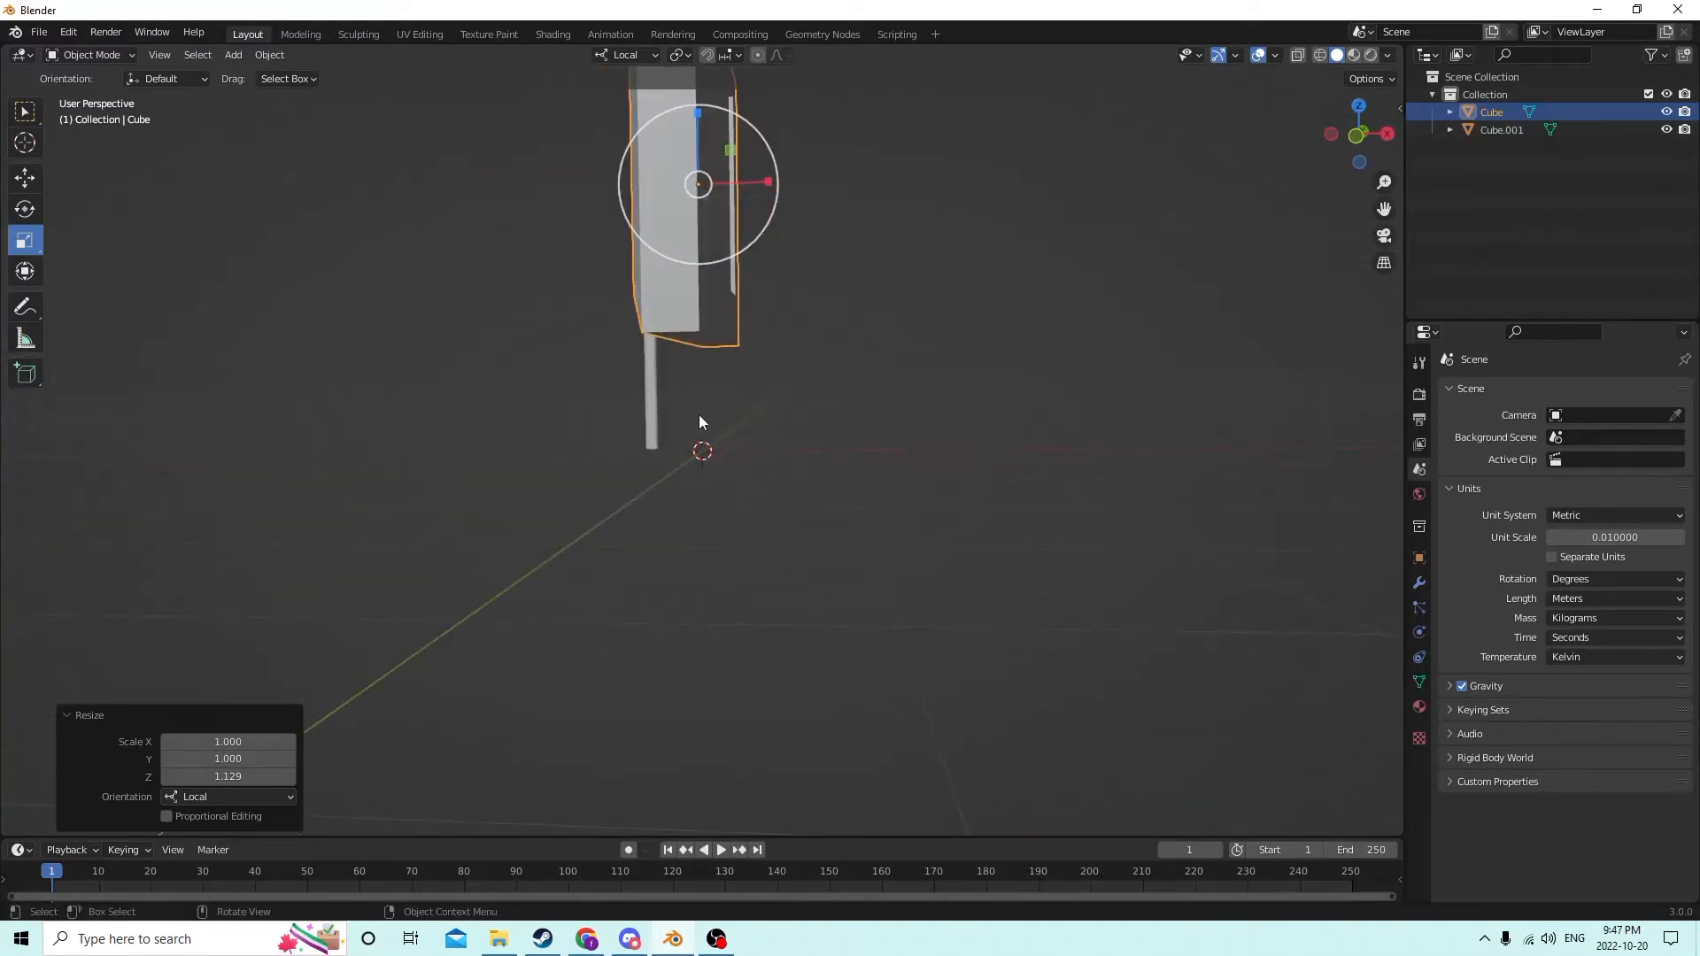
Step: Duplicate the stand post in place and move the copy about 0.0046 m along X
middle_click_drag(700, 421, 682, 389)
left_click(656, 400)
middle_click_drag(795, 375, 753, 389)
key("shift+d")
right_click(850, 379)
left_click(23, 180)
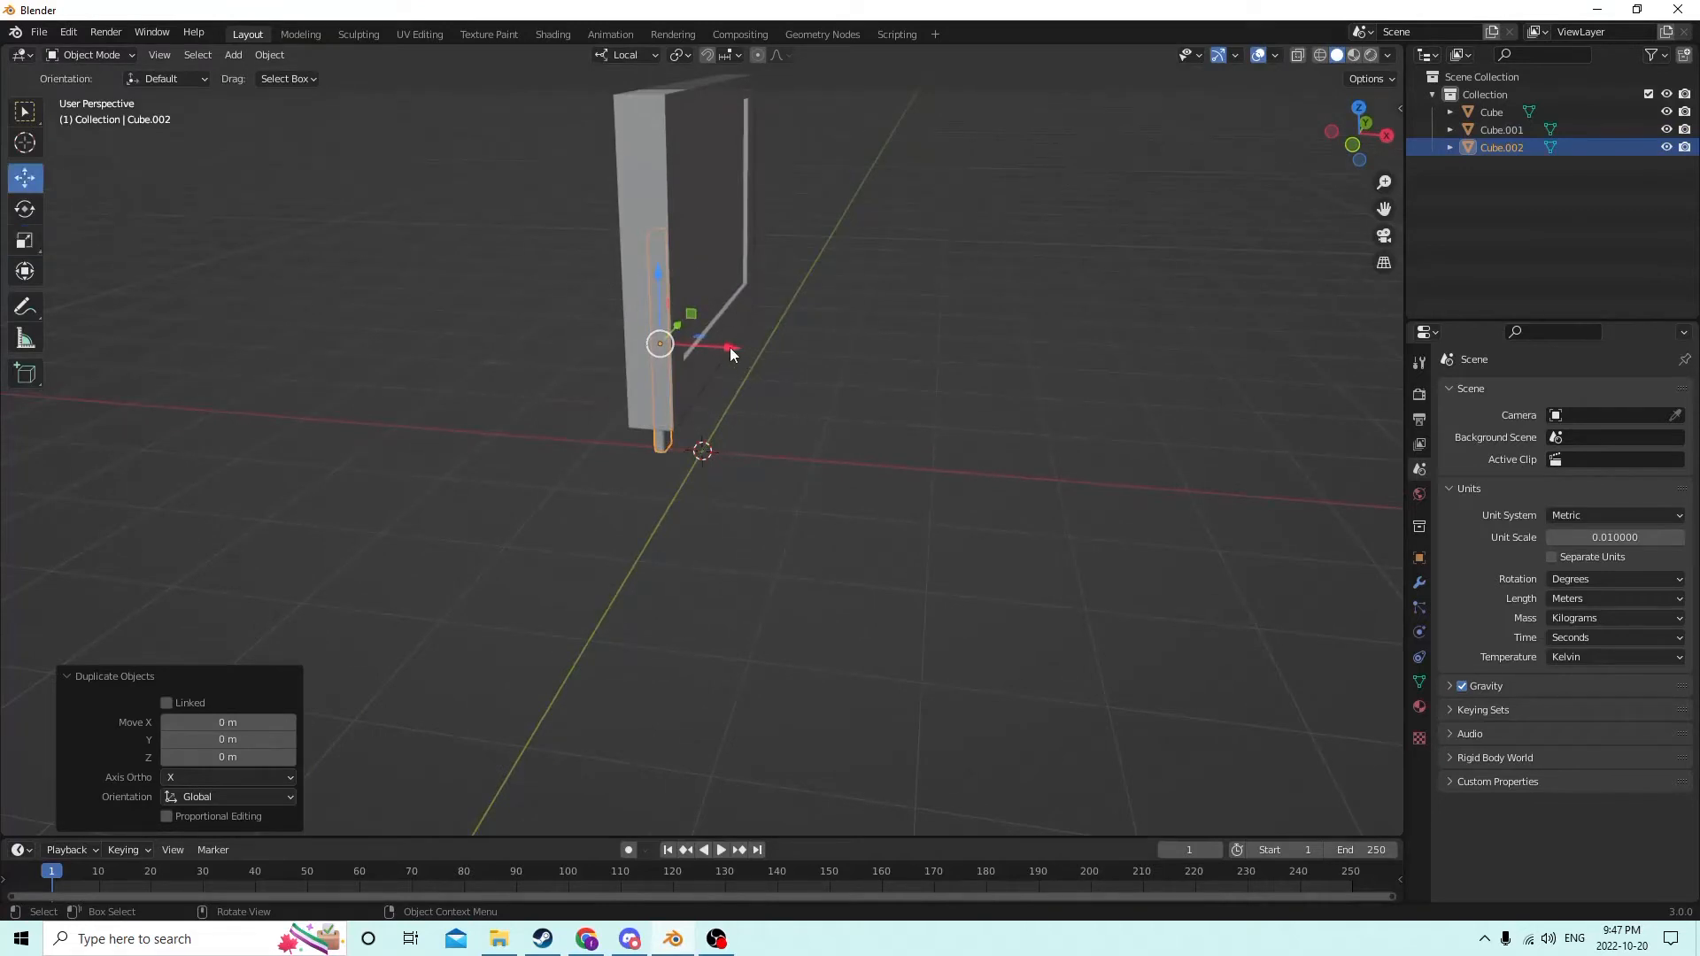
left_click_drag(730, 347, 784, 355)
middle_click_drag(783, 355, 728, 342)
Step: Shorten the duplicated post along Z by a factor of about 0.274
left_click(24, 247)
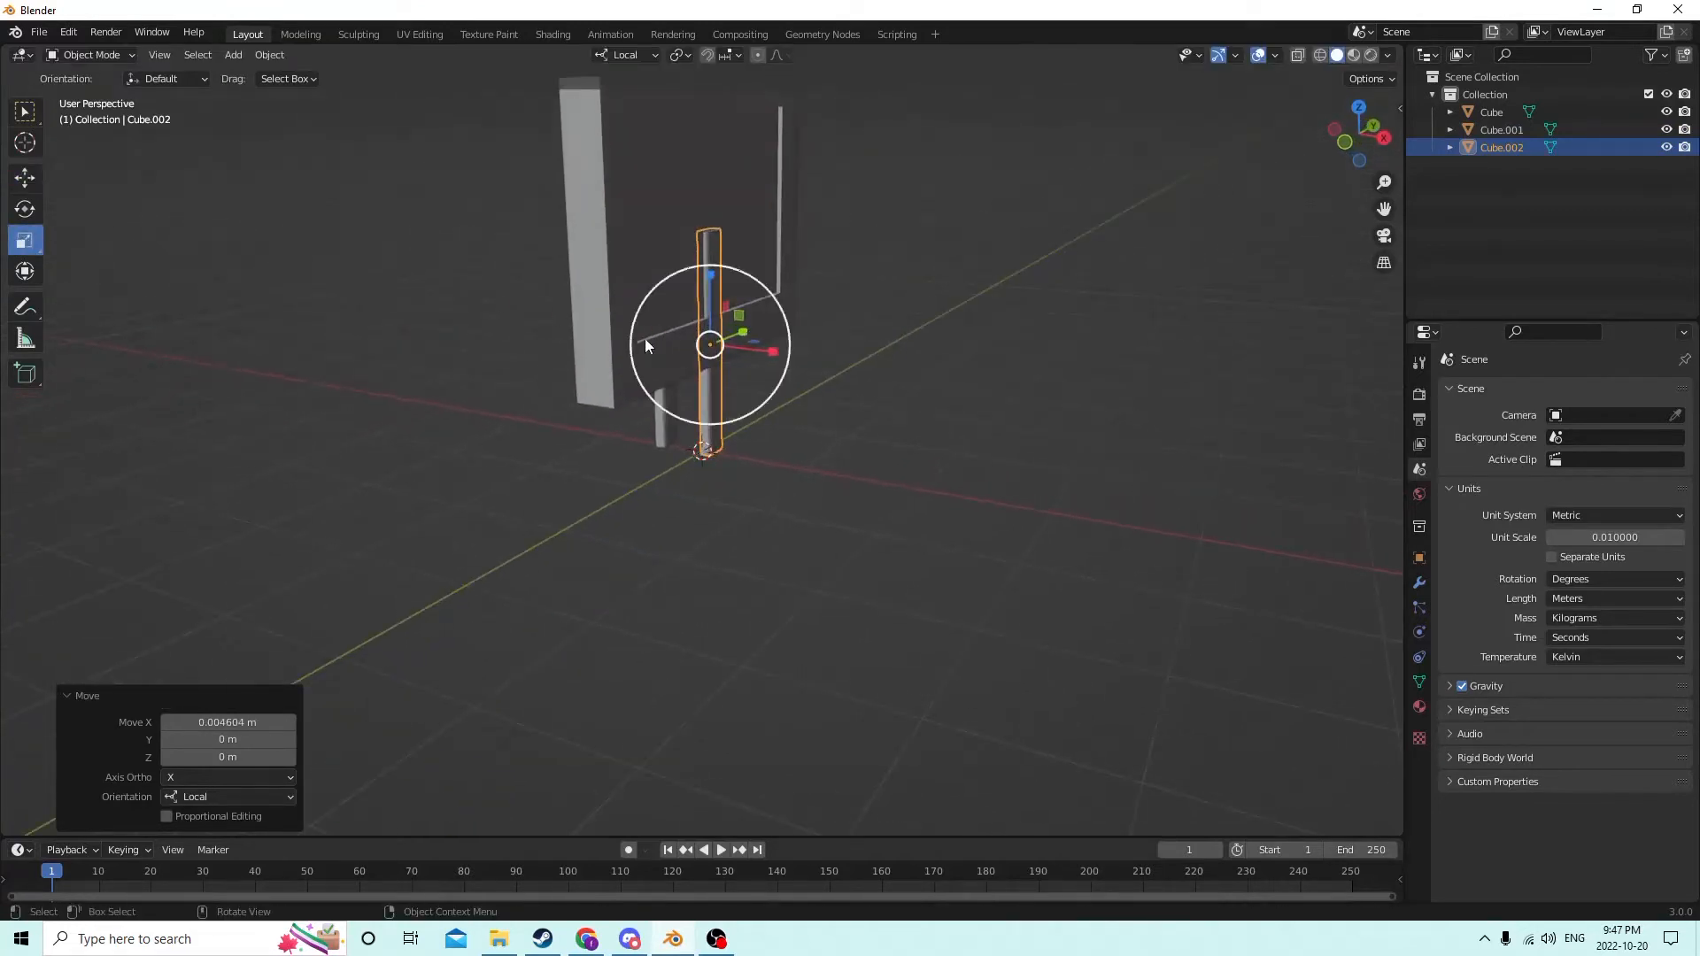
left_click_drag(710, 274, 710, 326)
middle_click_drag(710, 326, 699, 303)
Step: Lower the shortened block about 0.0118 m along Z to the foot of the post
left_click(34, 180)
middle_click_drag(538, 272, 615, 301)
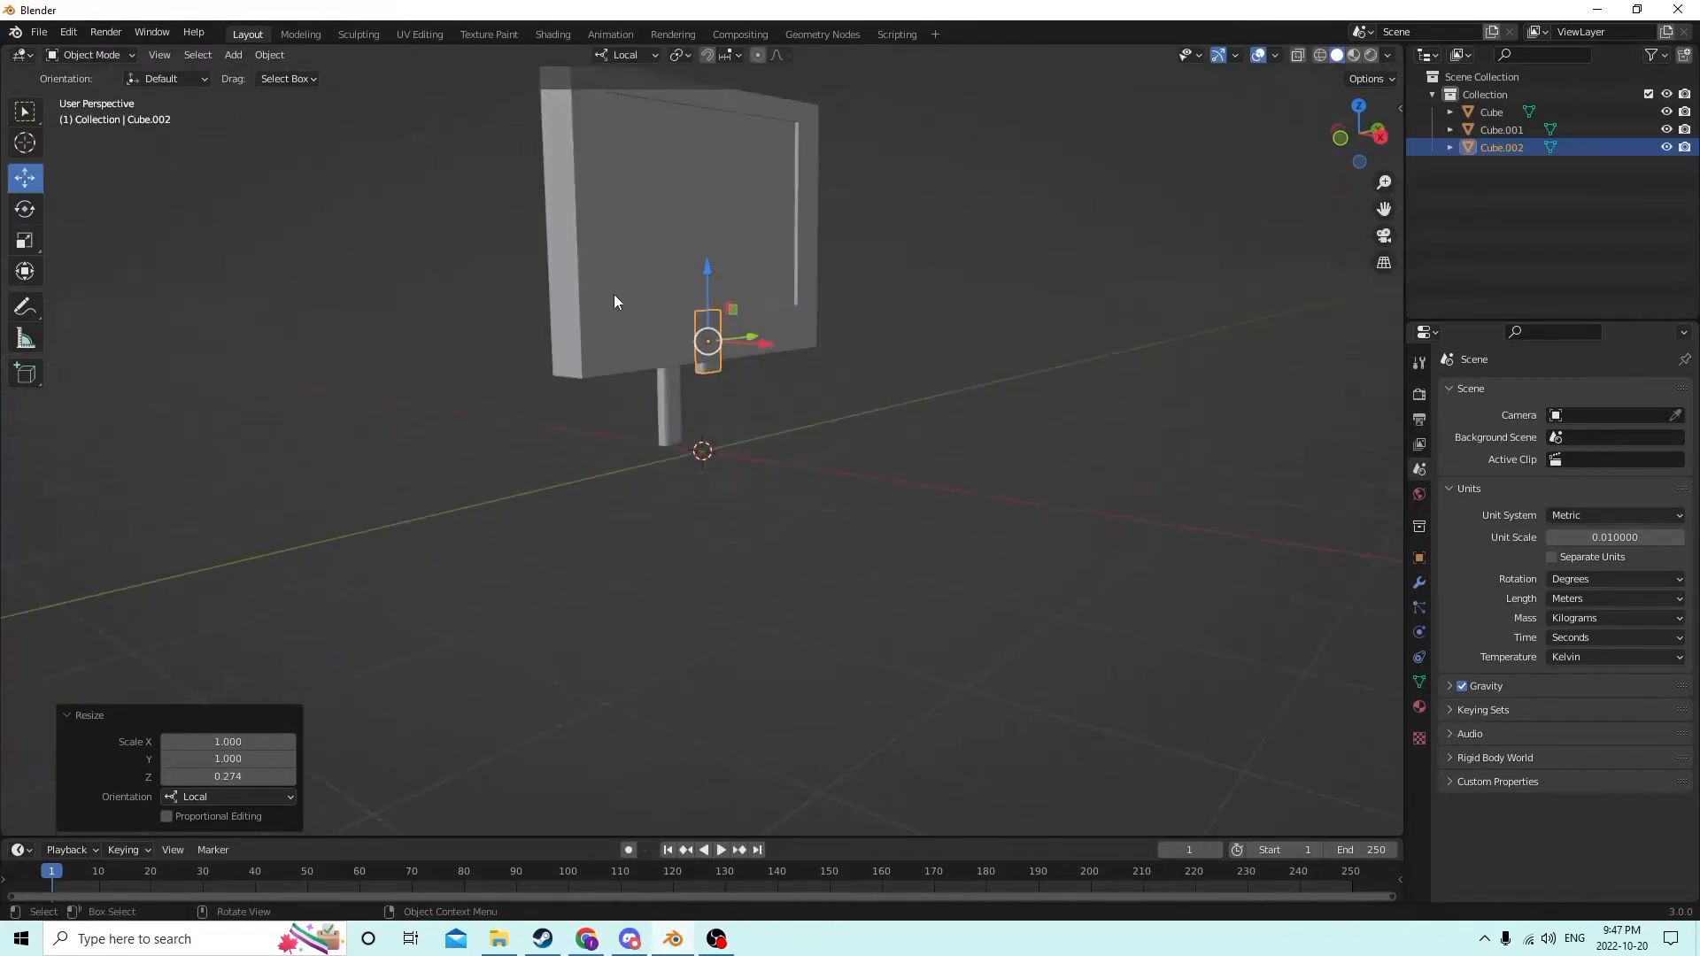
left_click_drag(705, 270, 713, 401)
middle_click_drag(717, 400, 623, 418)
middle_click_drag(494, 380, 821, 481)
Step: Stretch the small block widely along Y and by a final factor of about 2.524 along X to form the stand's base
left_click(25, 240)
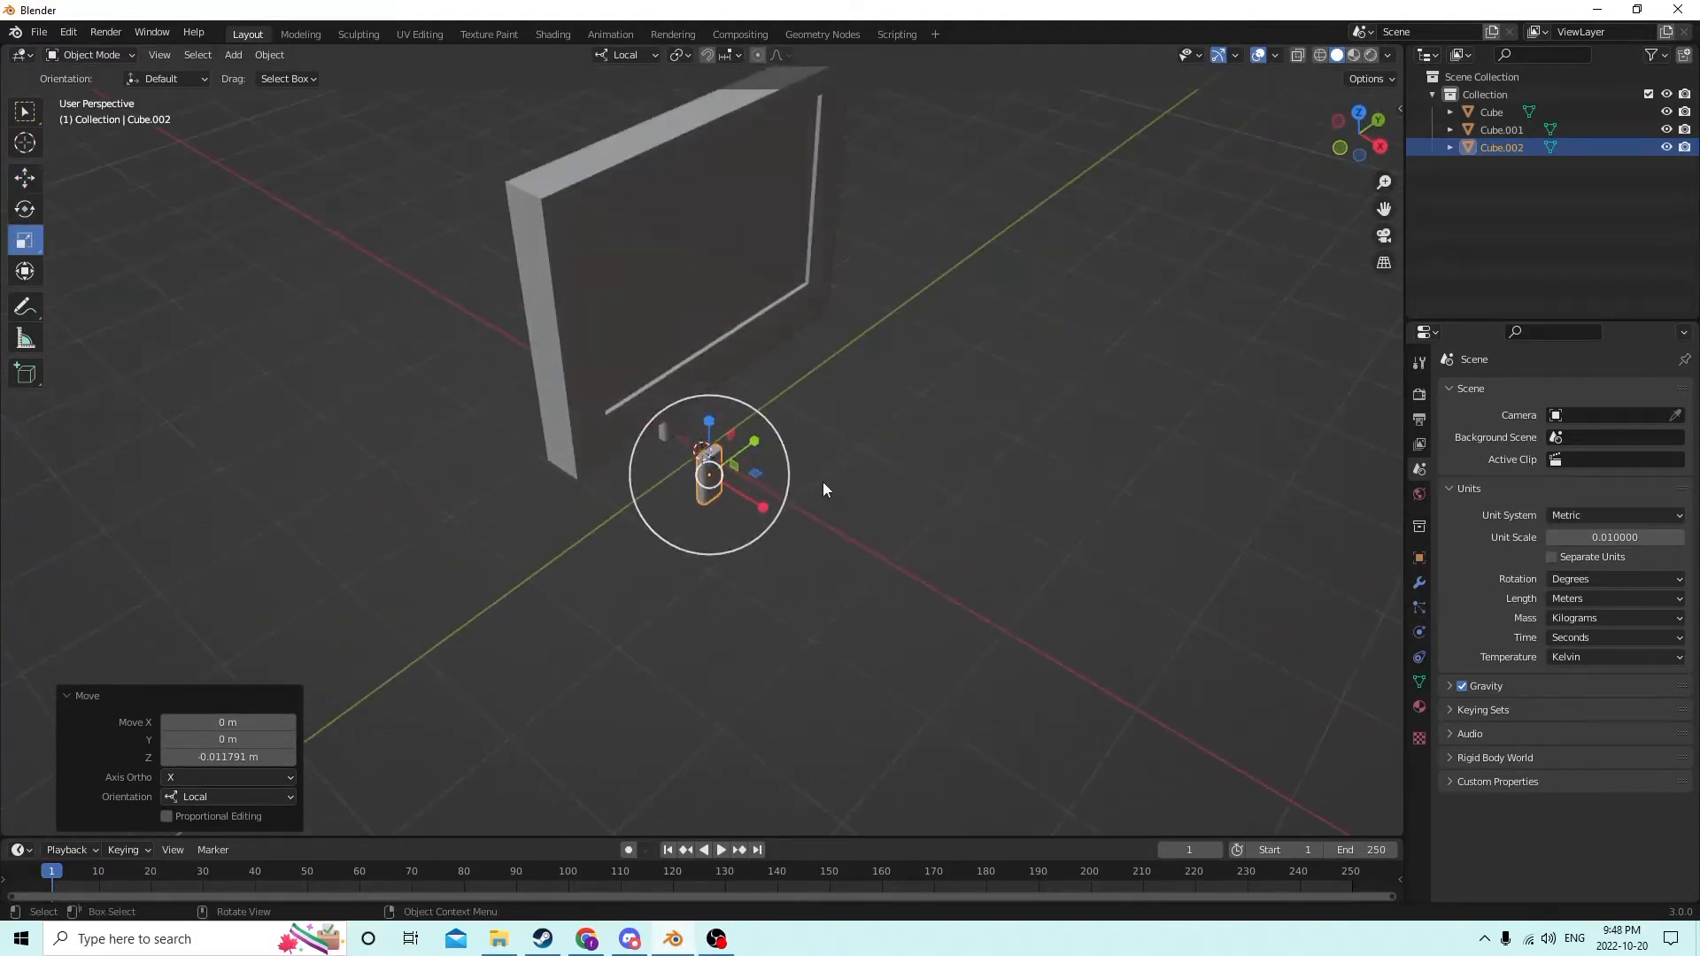
left_click_drag(779, 507, 775, 508)
left_click_drag(908, 531, 884, 482)
middle_click_drag(883, 481, 757, 471)
left_click_drag(757, 471, 1241, 379)
middle_click_drag(1241, 379, 767, 485)
left_click_drag(767, 485, 885, 476)
middle_click_drag(885, 476, 682, 386)
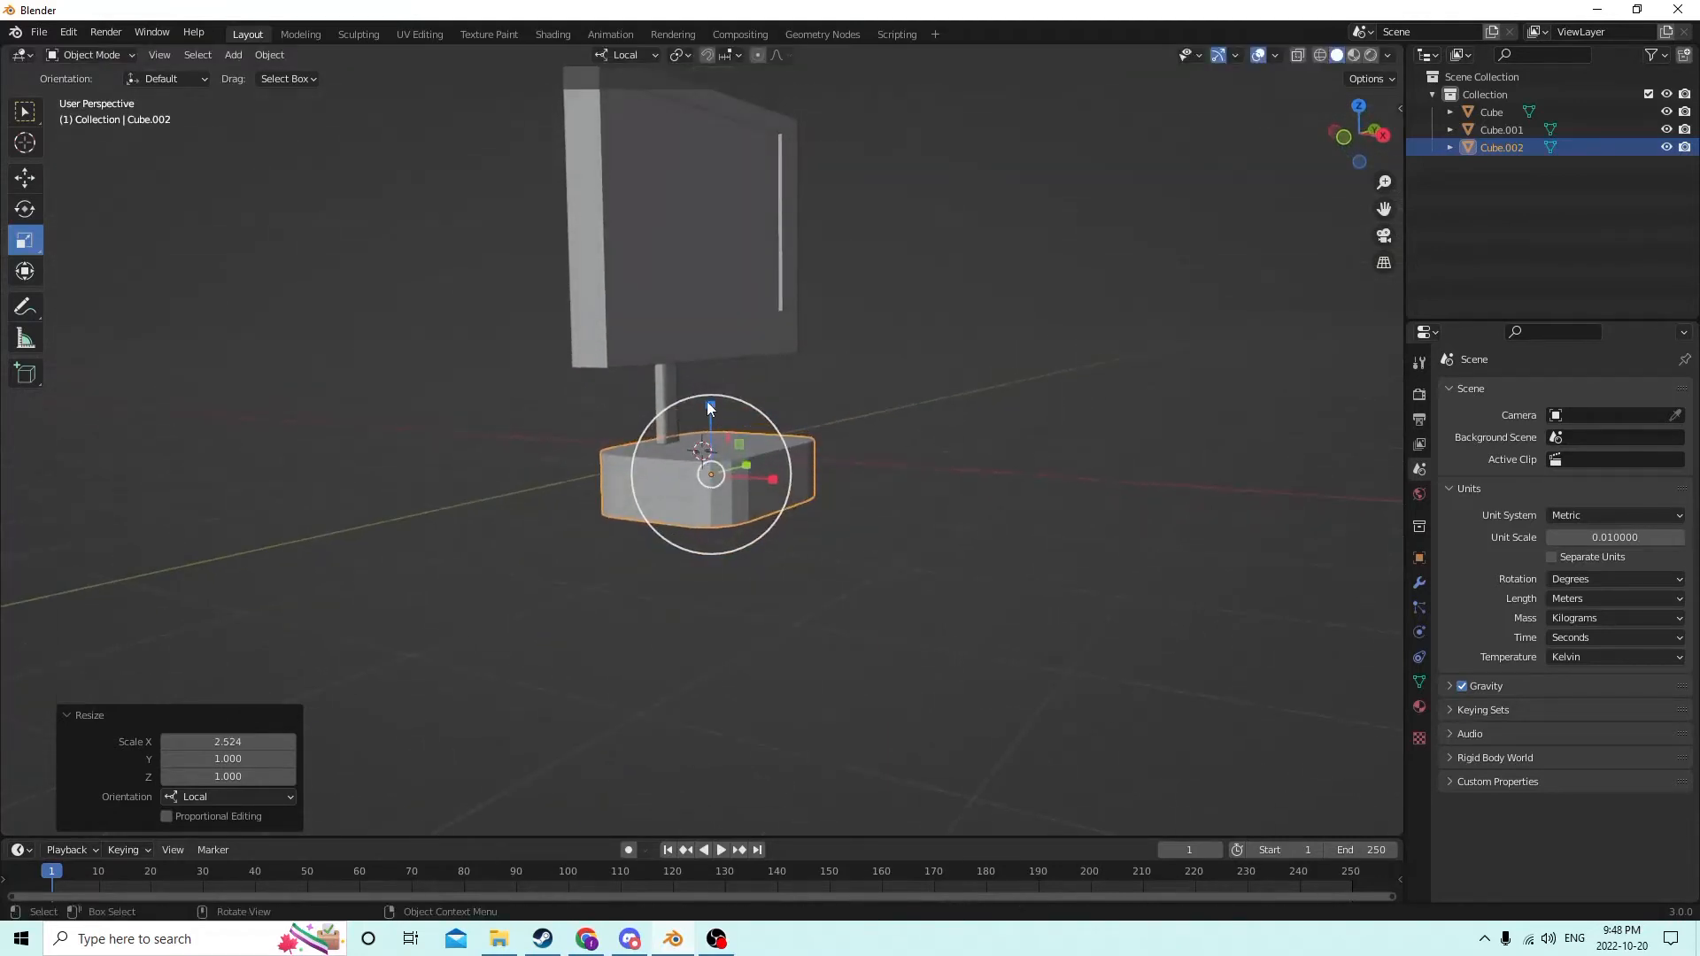
Step: Flatten the base along Z by a factor of about 0.743 and deselect it
left_click_drag(706, 402, 708, 432)
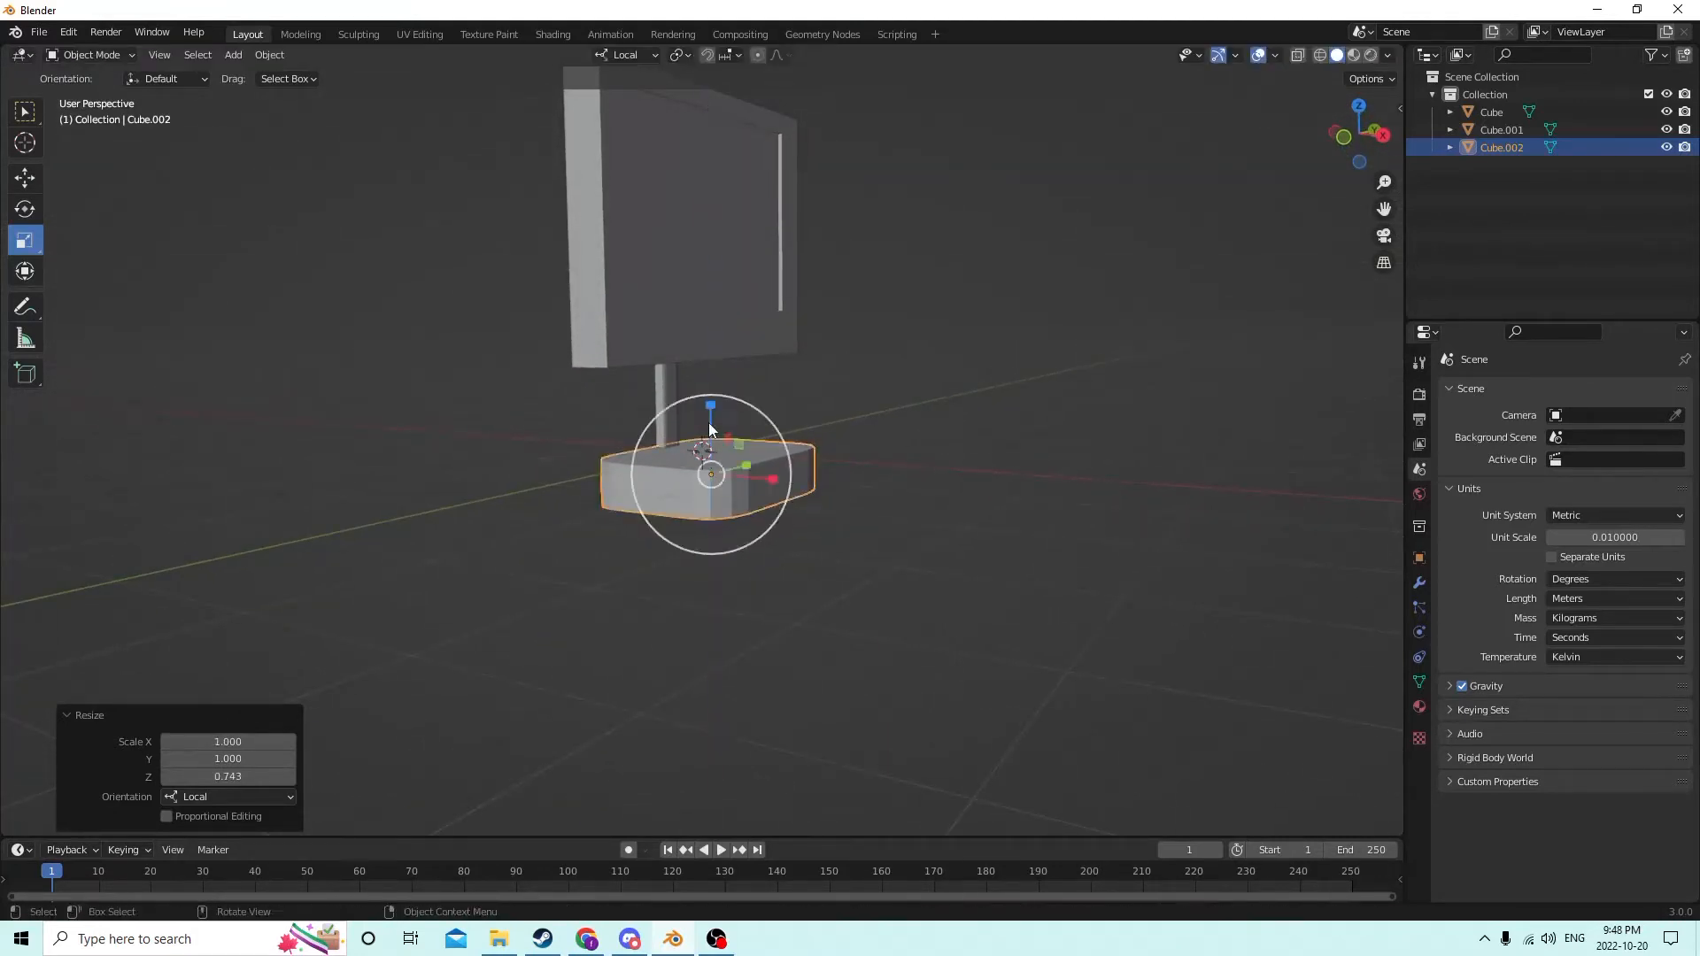
middle_click_drag(708, 433, 571, 480)
left_click(932, 426)
Step: Bevel all the edges around the base's top face with 3 segments and a width of about 0.003 m
middle_click_drag(933, 433, 876, 474)
key("Tab")
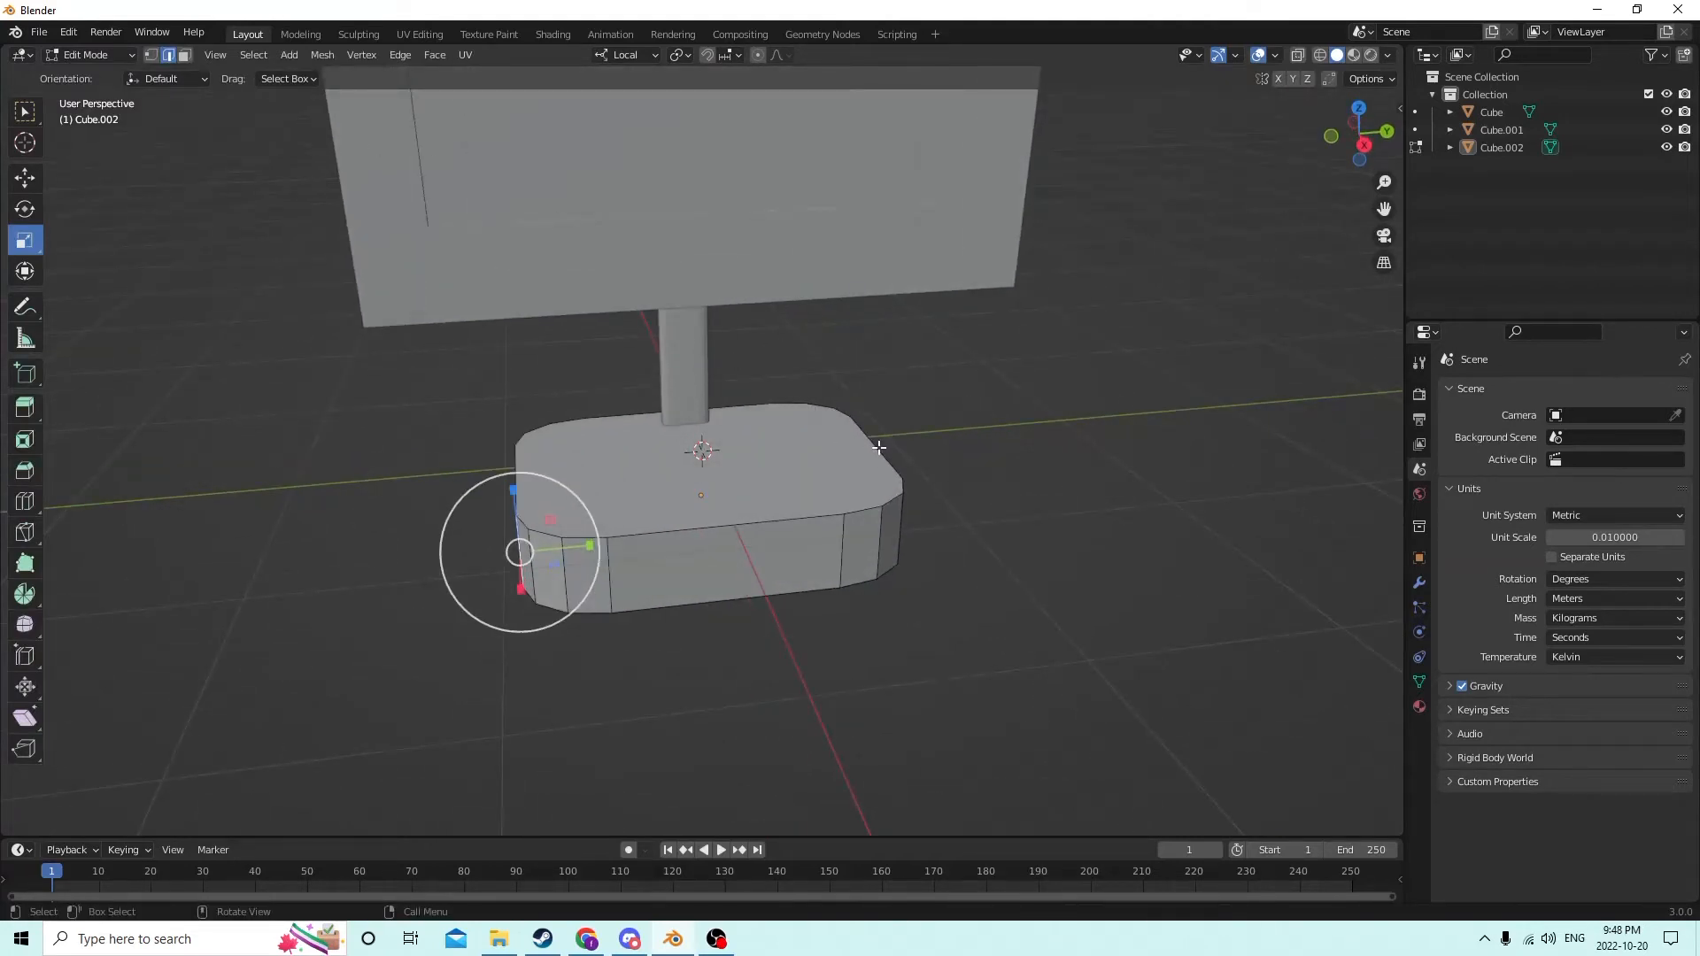
left_click(879, 448)
left_click(702, 528, "ctrl")
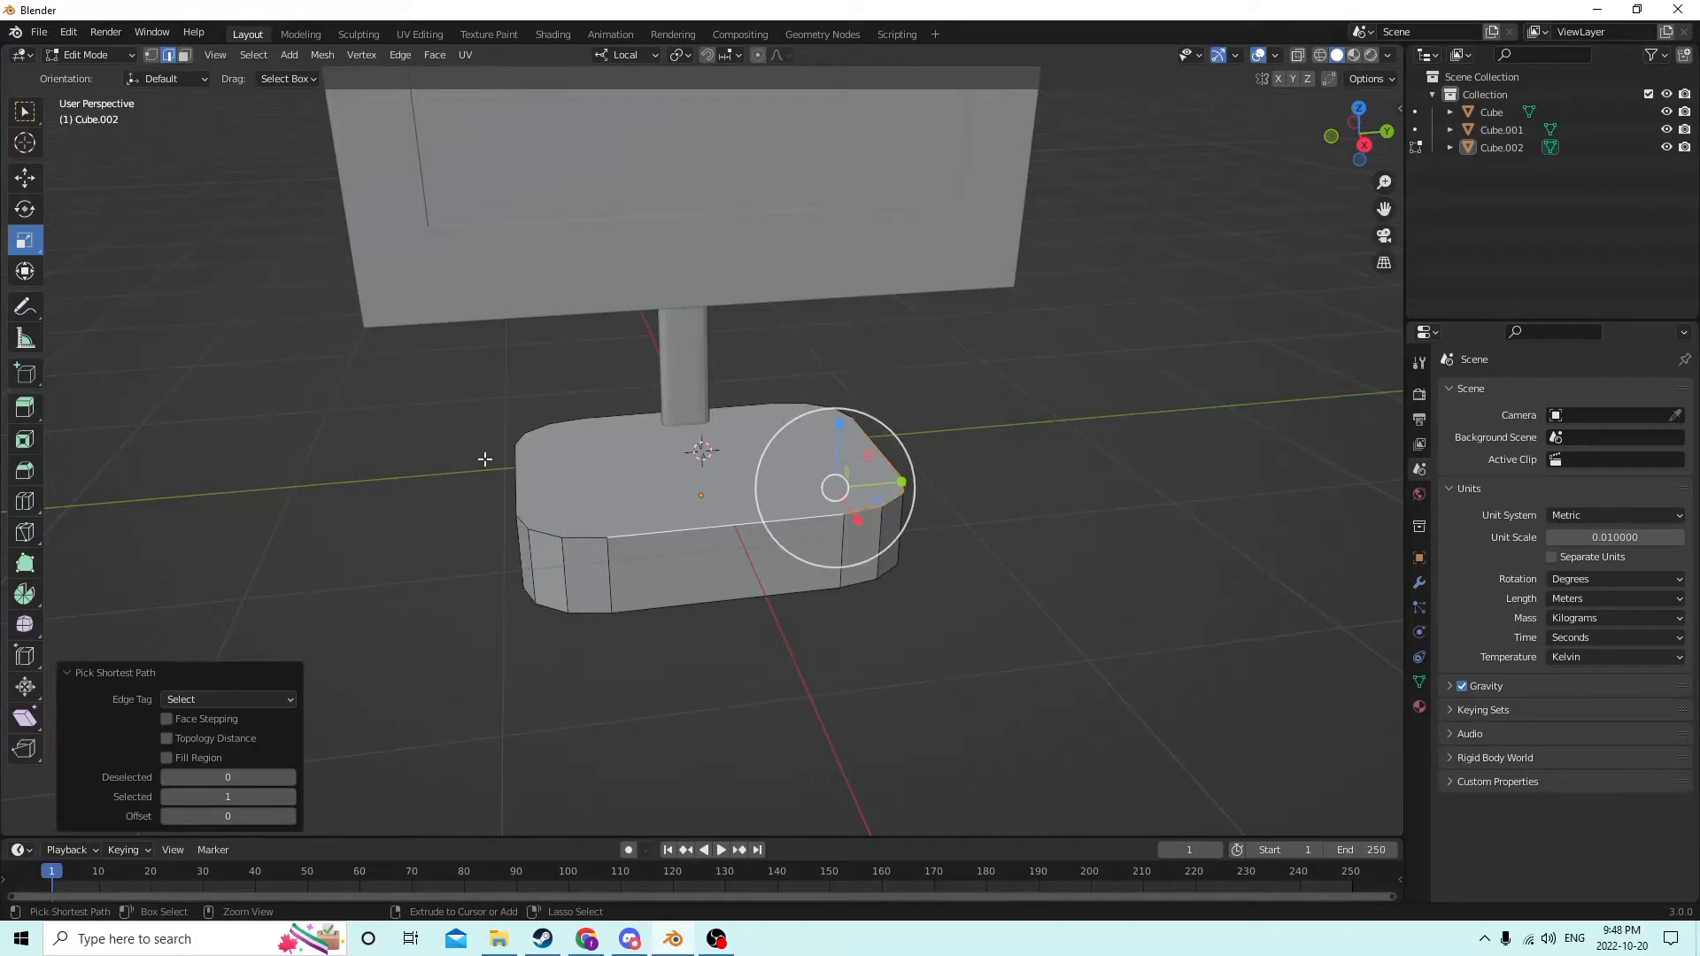
left_click(520, 458, "ctrl")
left_click(595, 418, "ctrl")
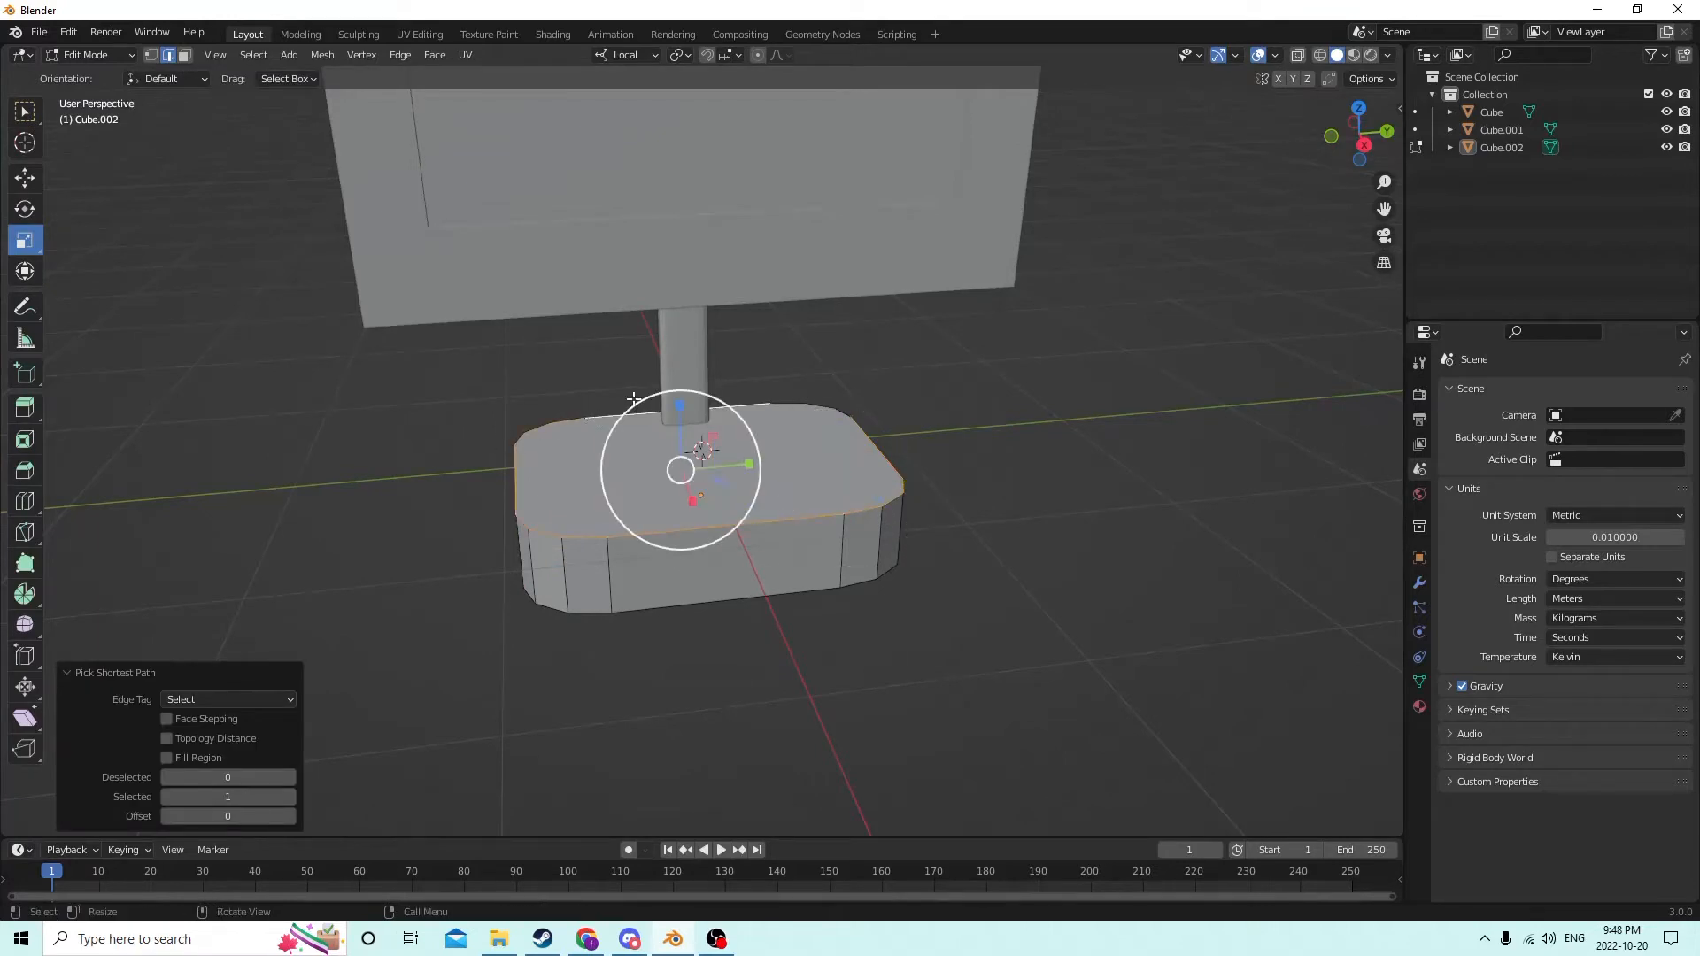
left_click(841, 409, "ctrl")
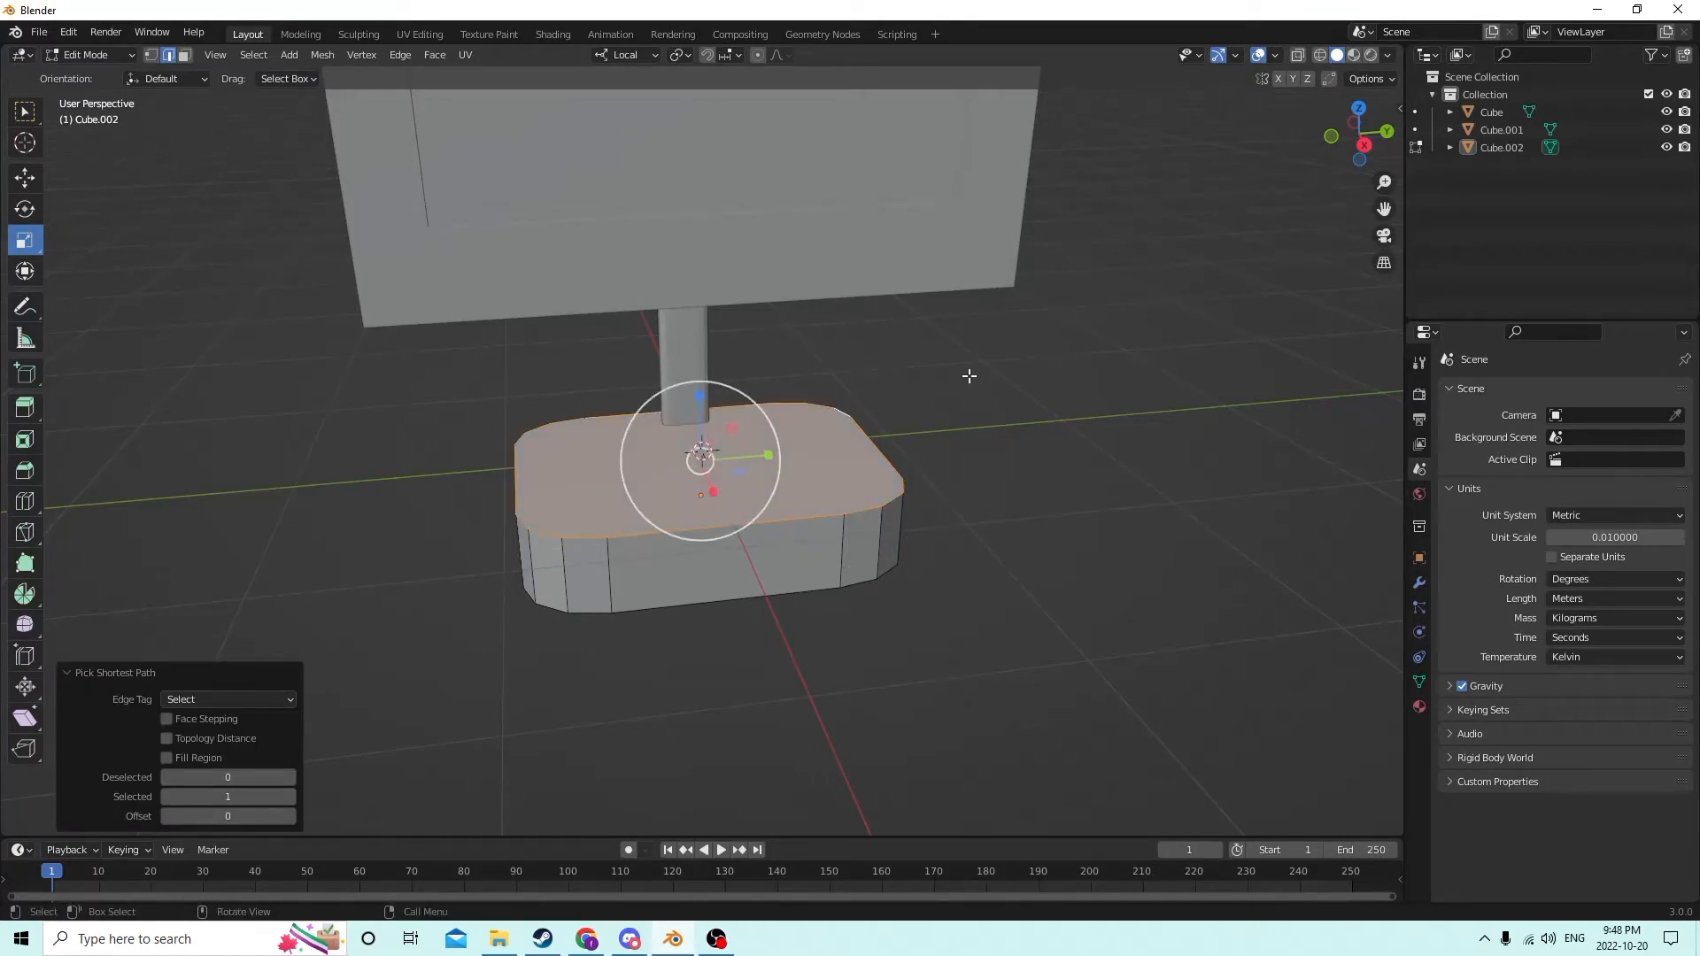
middle_click_drag(982, 379, 967, 353)
key("ctrl+b")
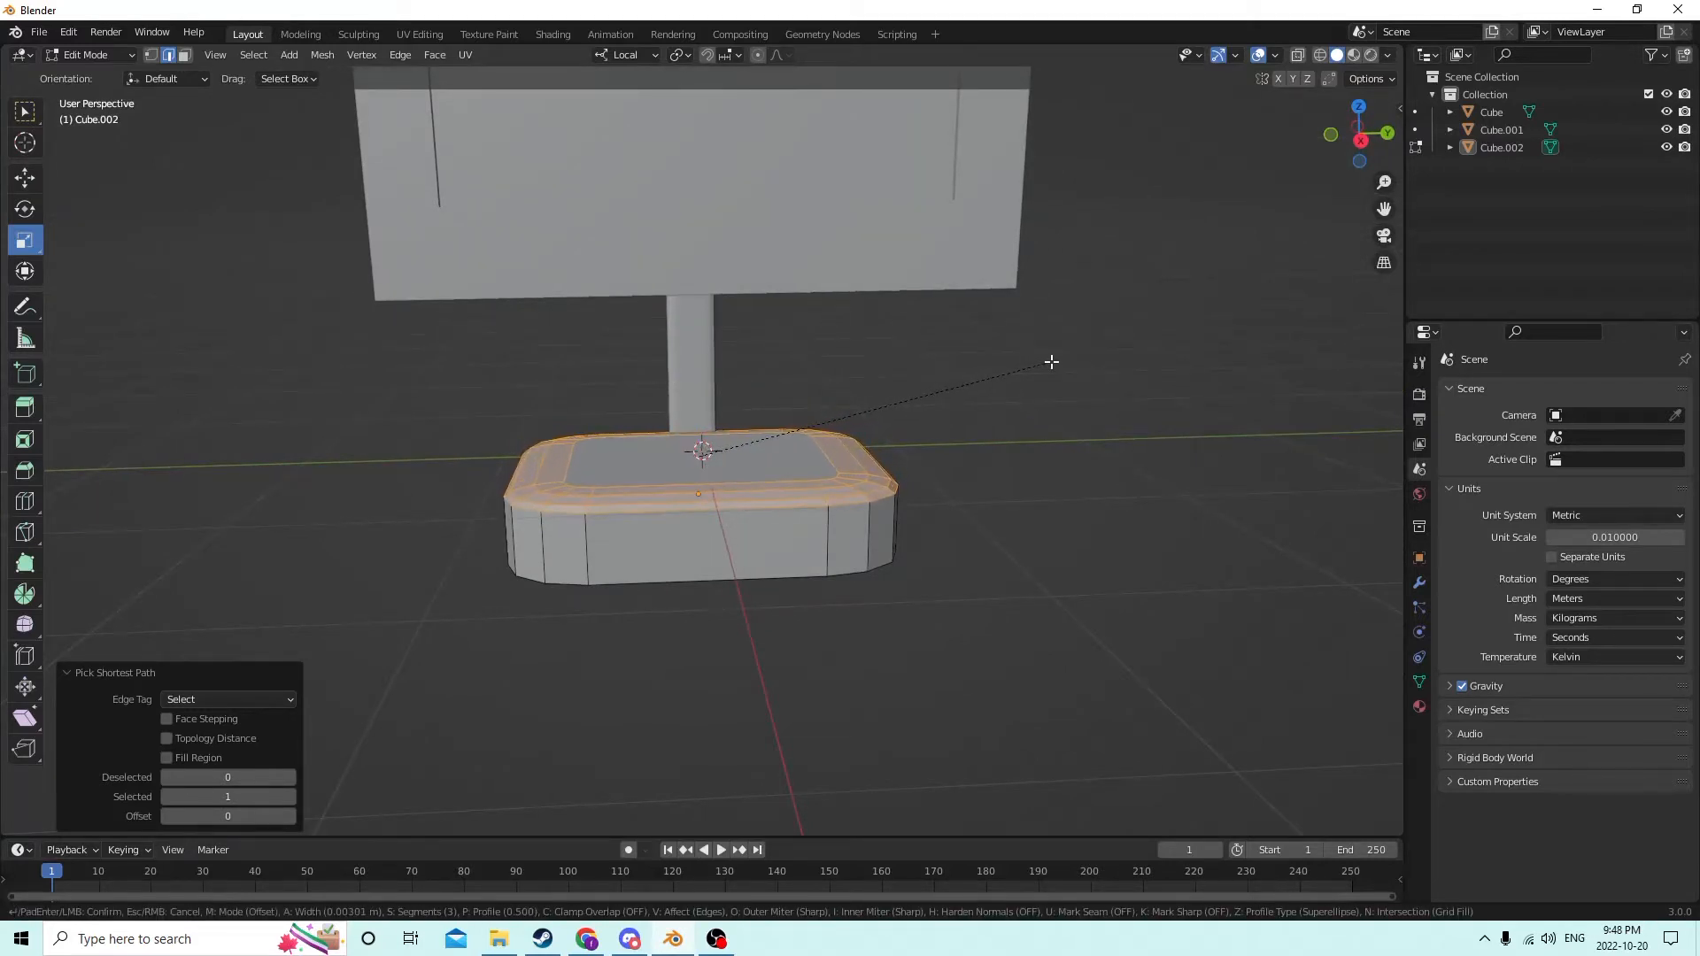
left_click(1051, 362)
middle_click_drag(1054, 361, 970, 405)
left_click(970, 405)
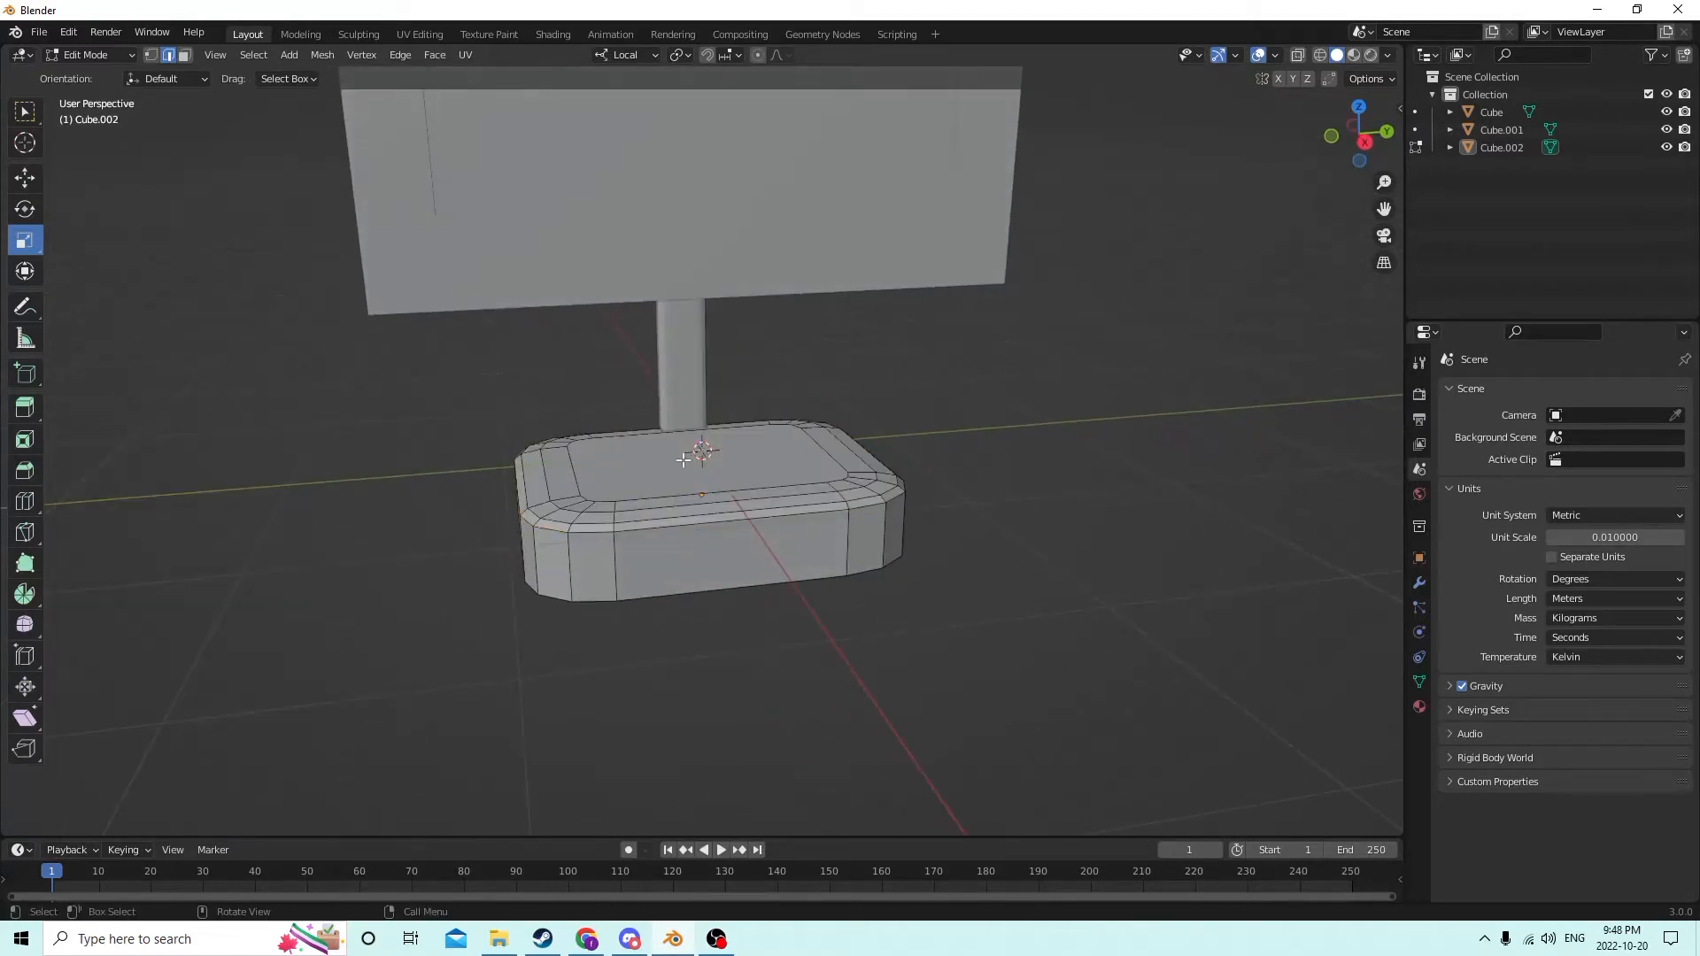
Step: Lower the base's inner top face slightly along Z to form a shallow recess, then leave mesh editing
left_click(684, 459)
middle_click_drag(683, 459, 434, 223)
left_click(24, 177)
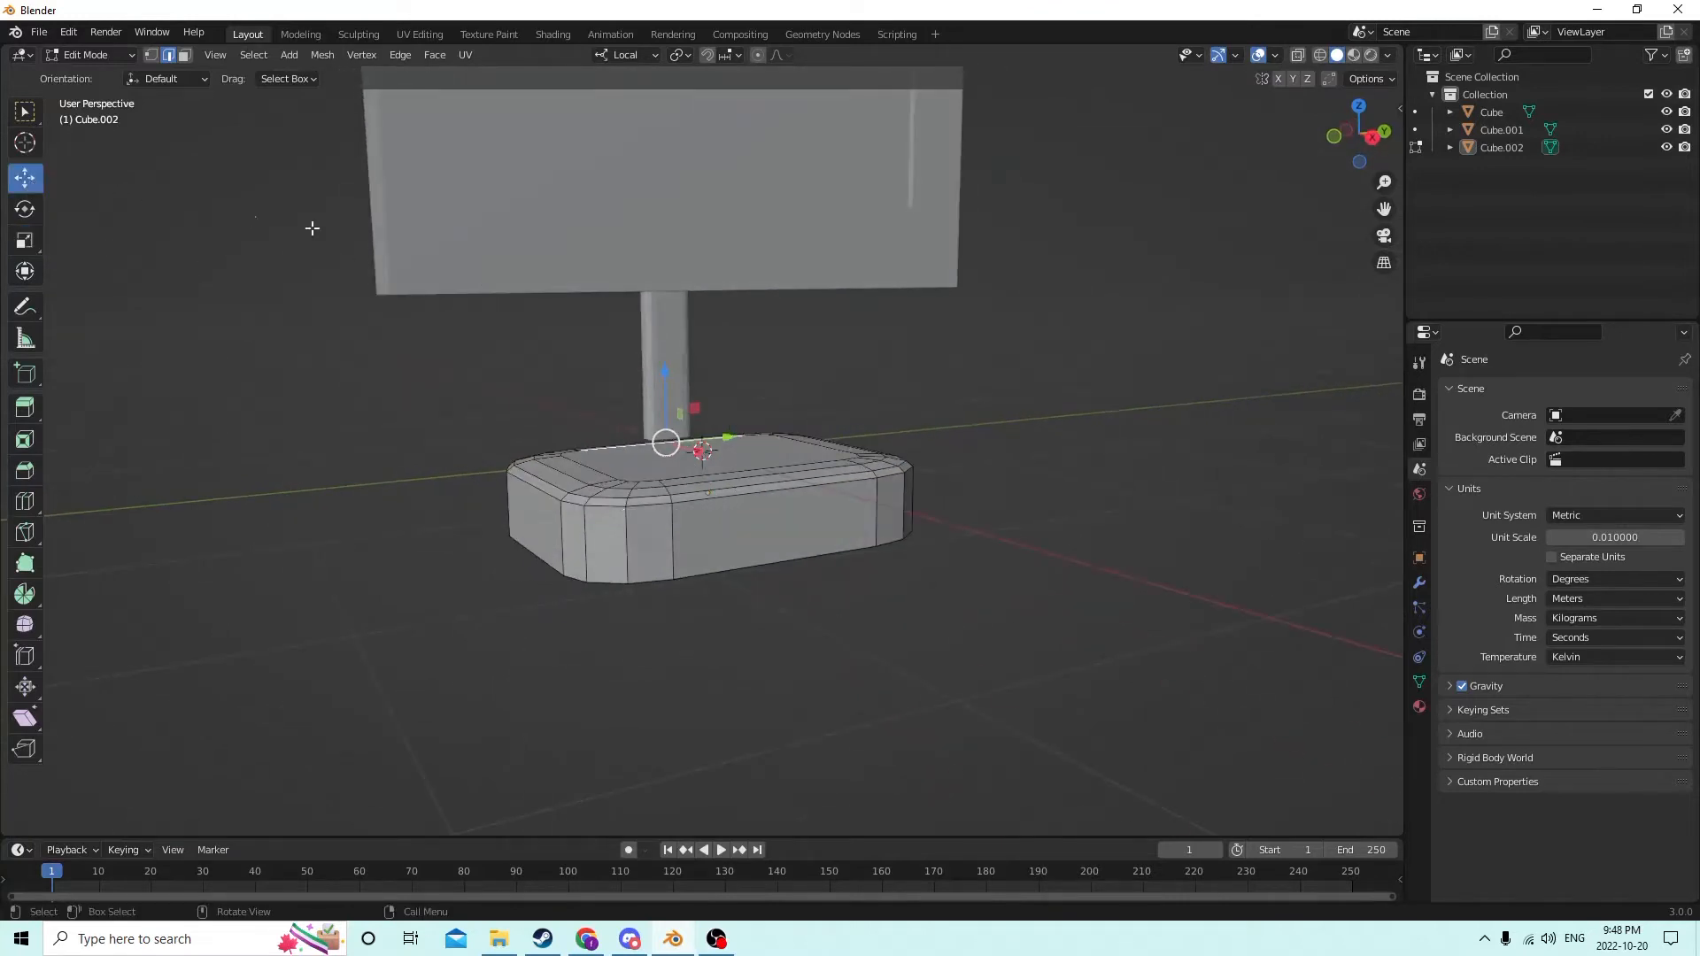
middle_click_drag(311, 219, 596, 388)
middle_click_drag(686, 453, 614, 460)
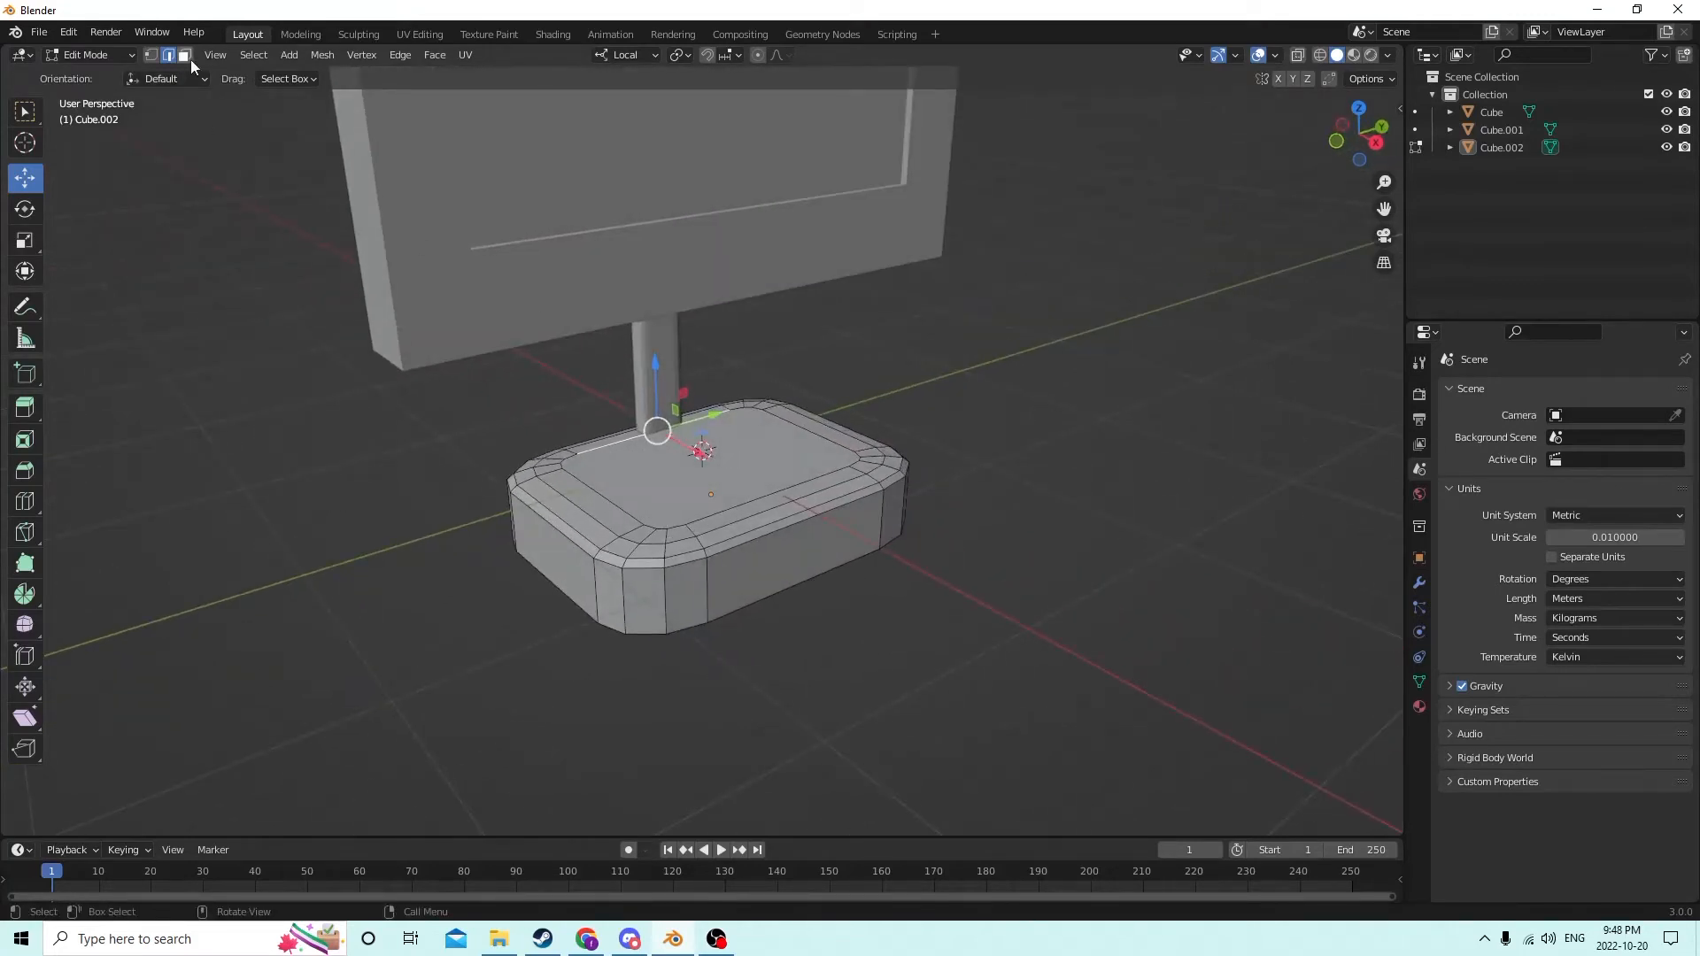
left_click(739, 462)
middle_click_drag(739, 462, 778, 410)
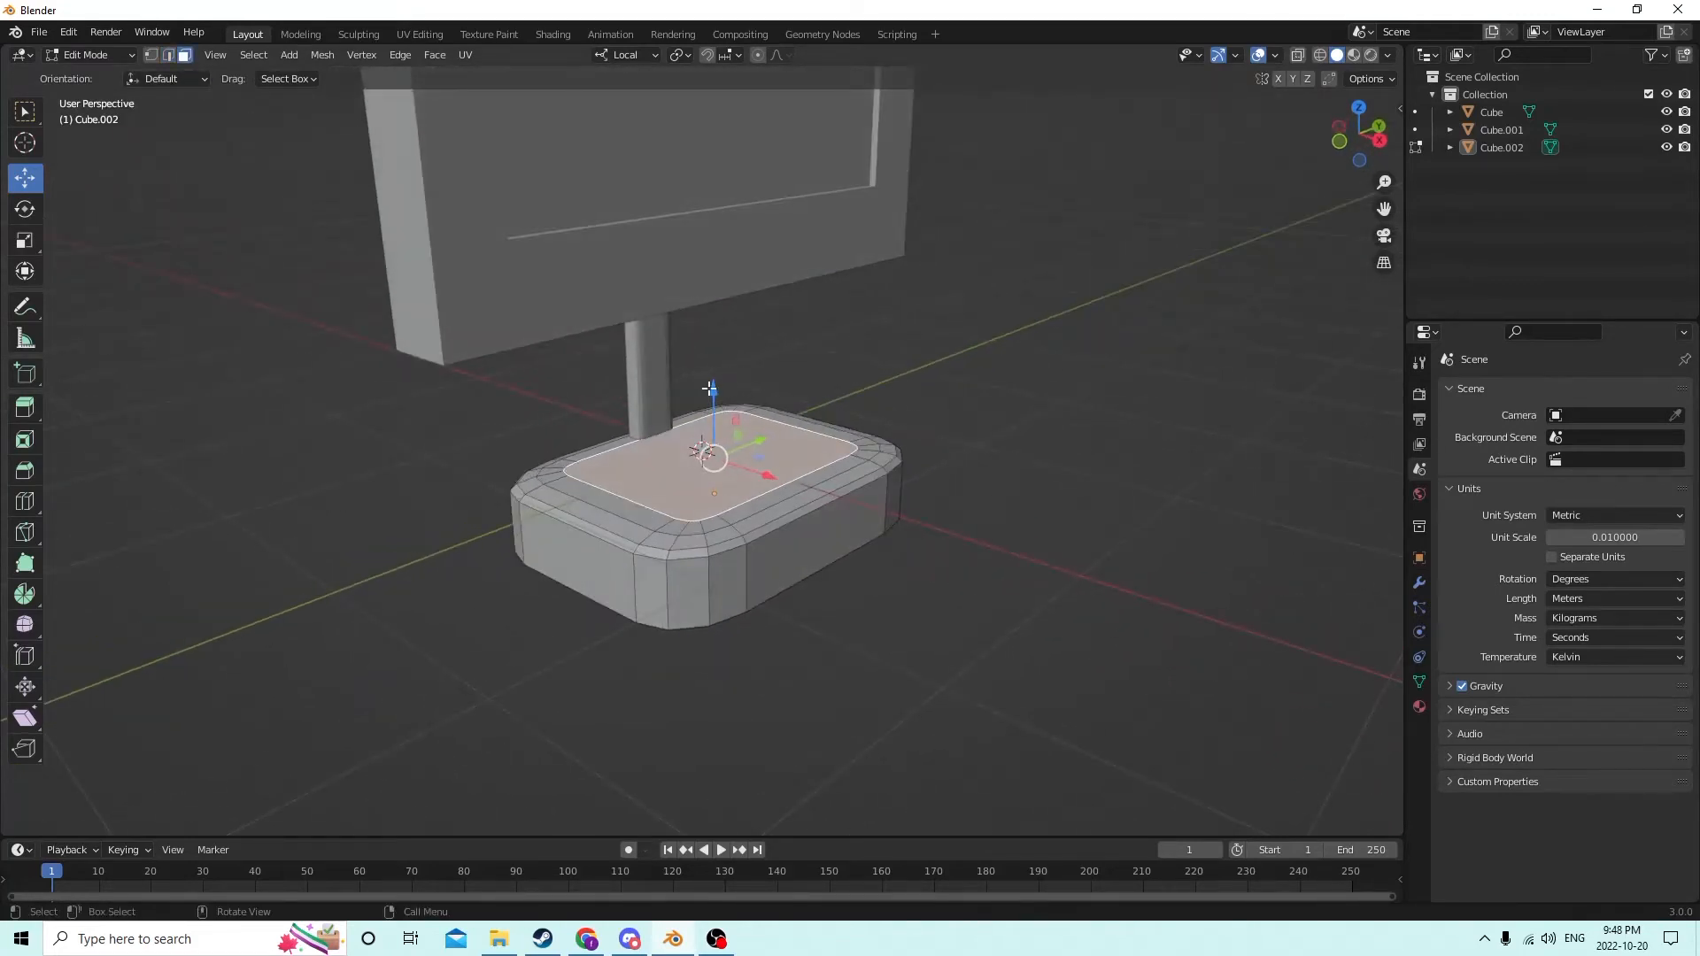
left_click_drag(709, 387, 706, 398)
left_click(1043, 360)
middle_click_drag(1043, 360, 701, 374)
key("Tab")
Step: Select the base, widen it along Y by a factor of about 1.692 and narrow it along X
middle_click_drag(884, 406, 917, 434)
left_click(25, 178)
middle_click_drag(266, 239, 382, 259)
left_click(639, 471)
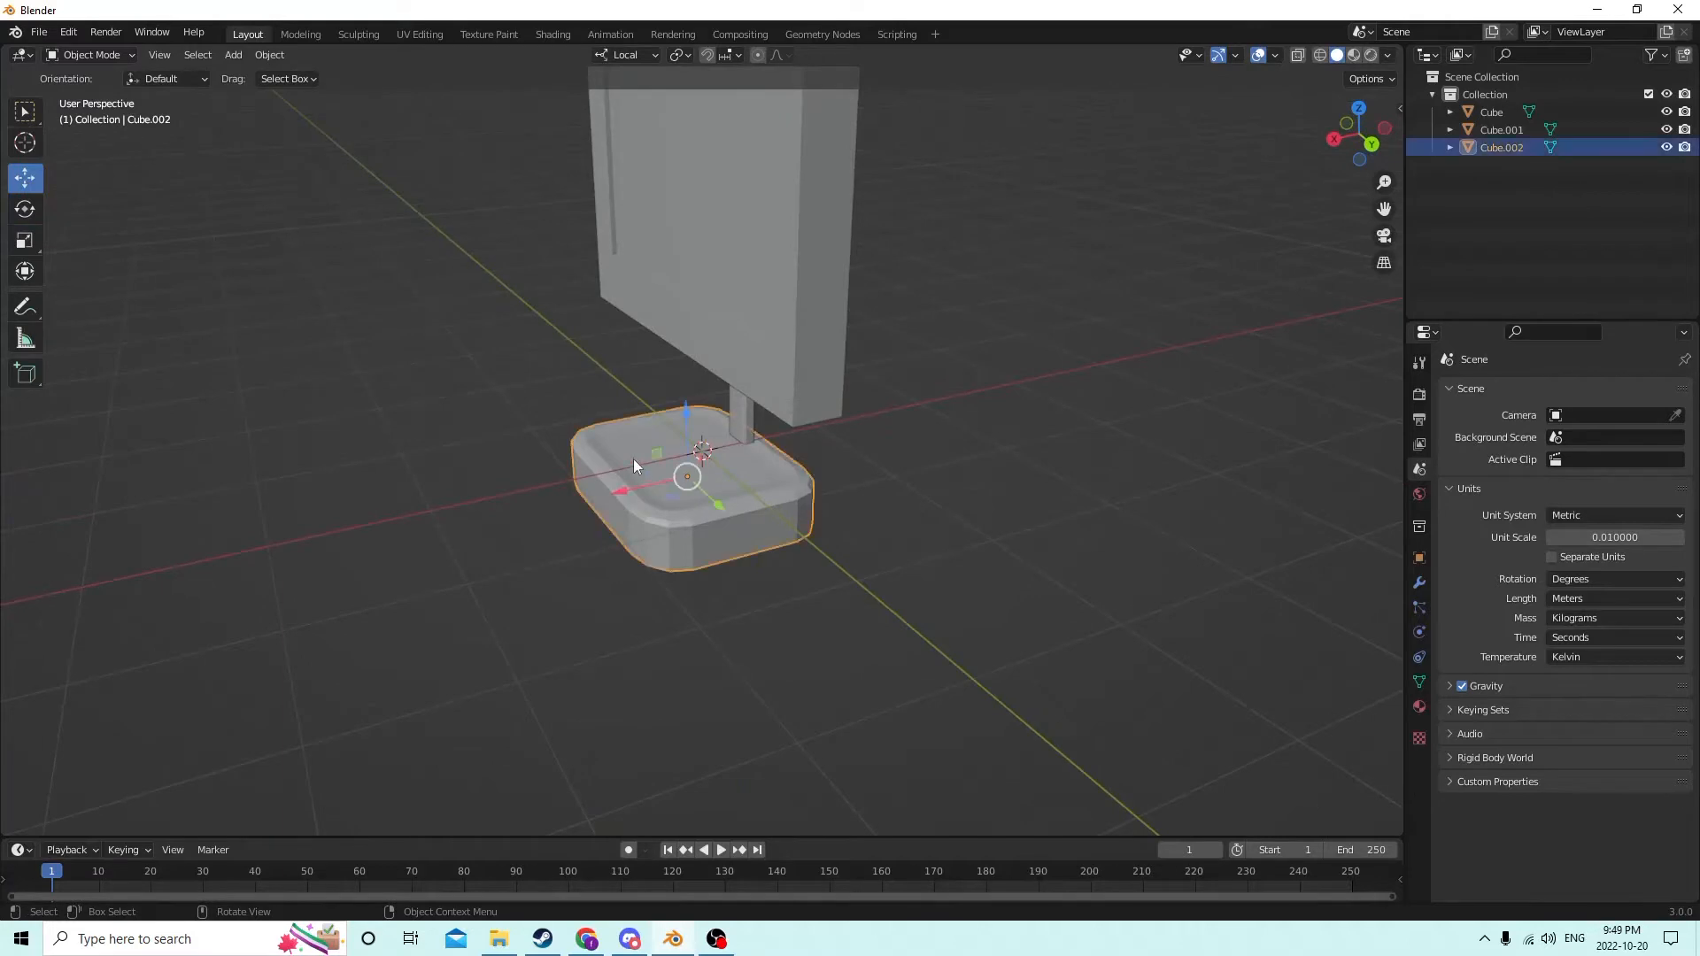
left_click(24, 240)
middle_click_drag(672, 447, 700, 455)
left_click_drag(783, 502, 841, 494)
middle_click_drag(801, 492, 625, 491)
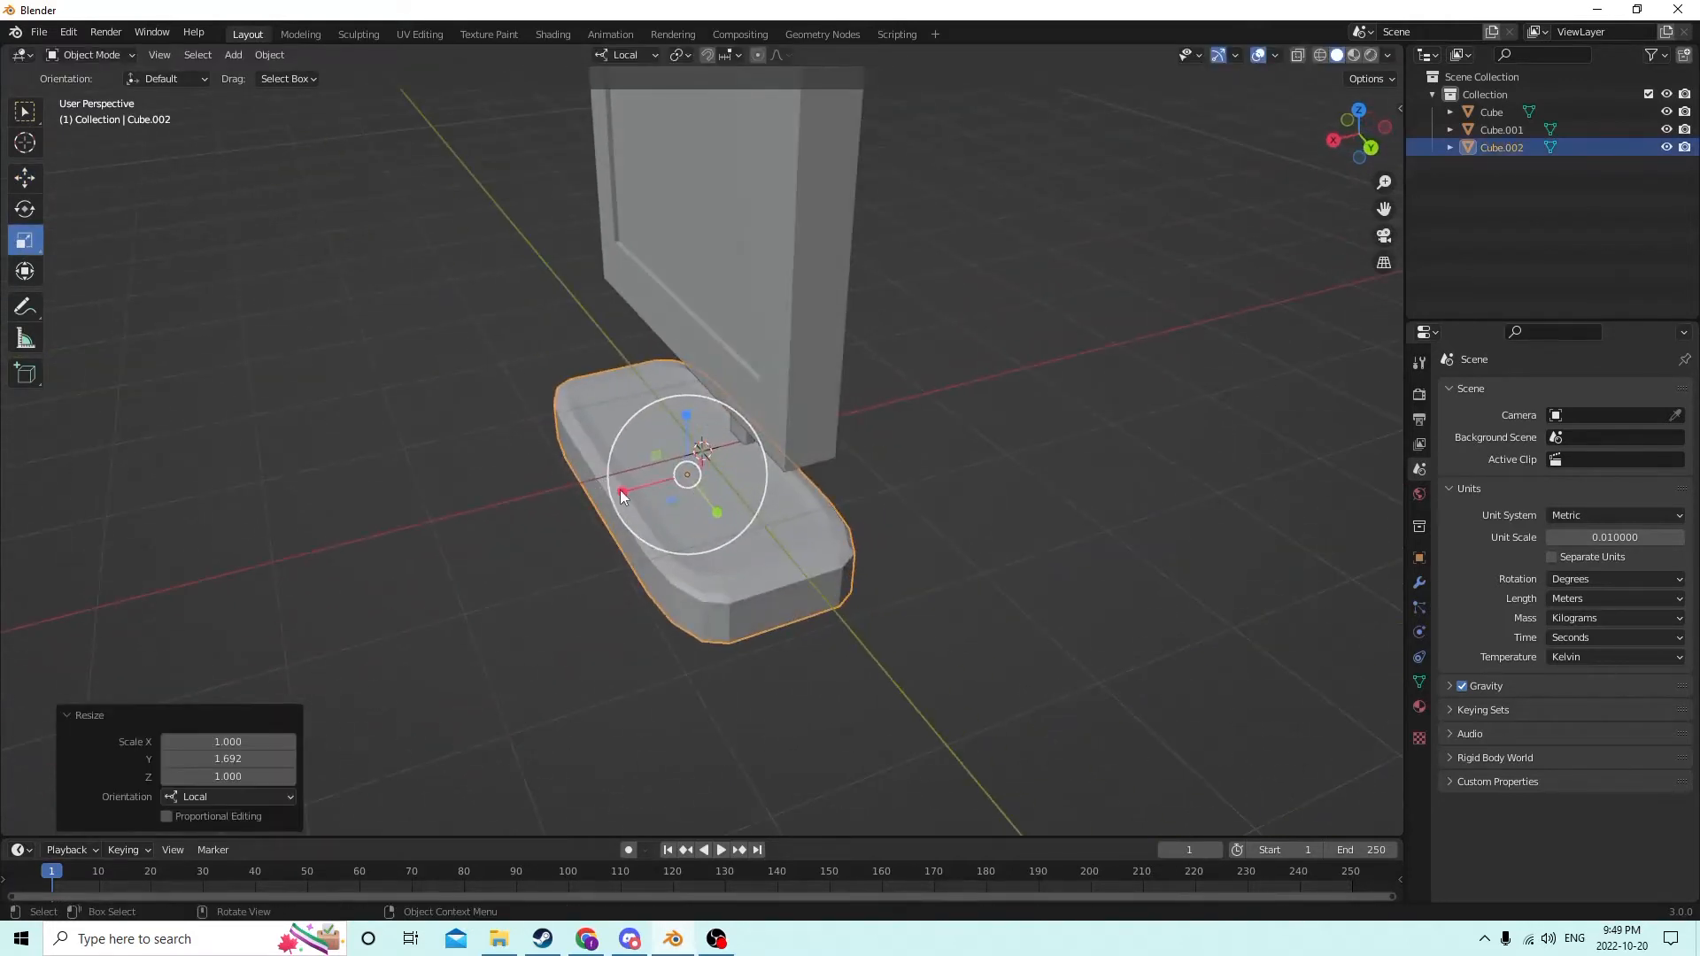
left_click_drag(625, 490, 652, 485)
middle_click_drag(652, 485, 616, 484)
Step: Move the base about -0.0014 m along X to bring it under the post
left_click(24, 178)
middle_click_drag(198, 242, 412, 310)
left_click_drag(624, 475, 634, 474)
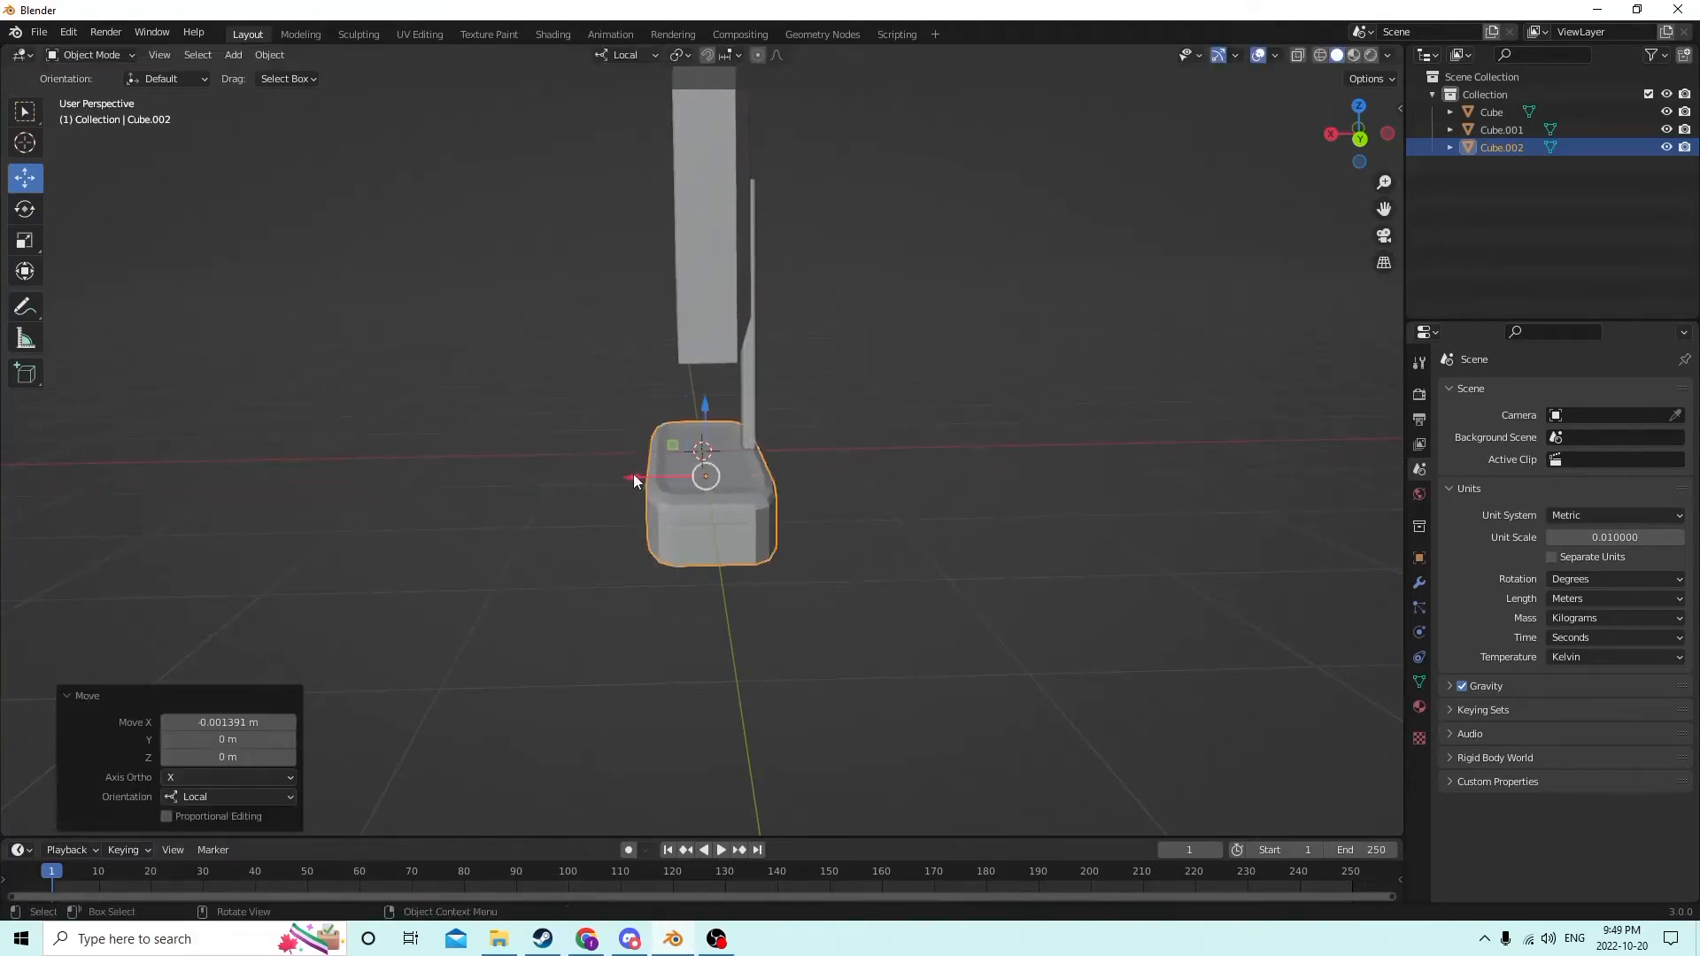
middle_click_drag(634, 475, 698, 360)
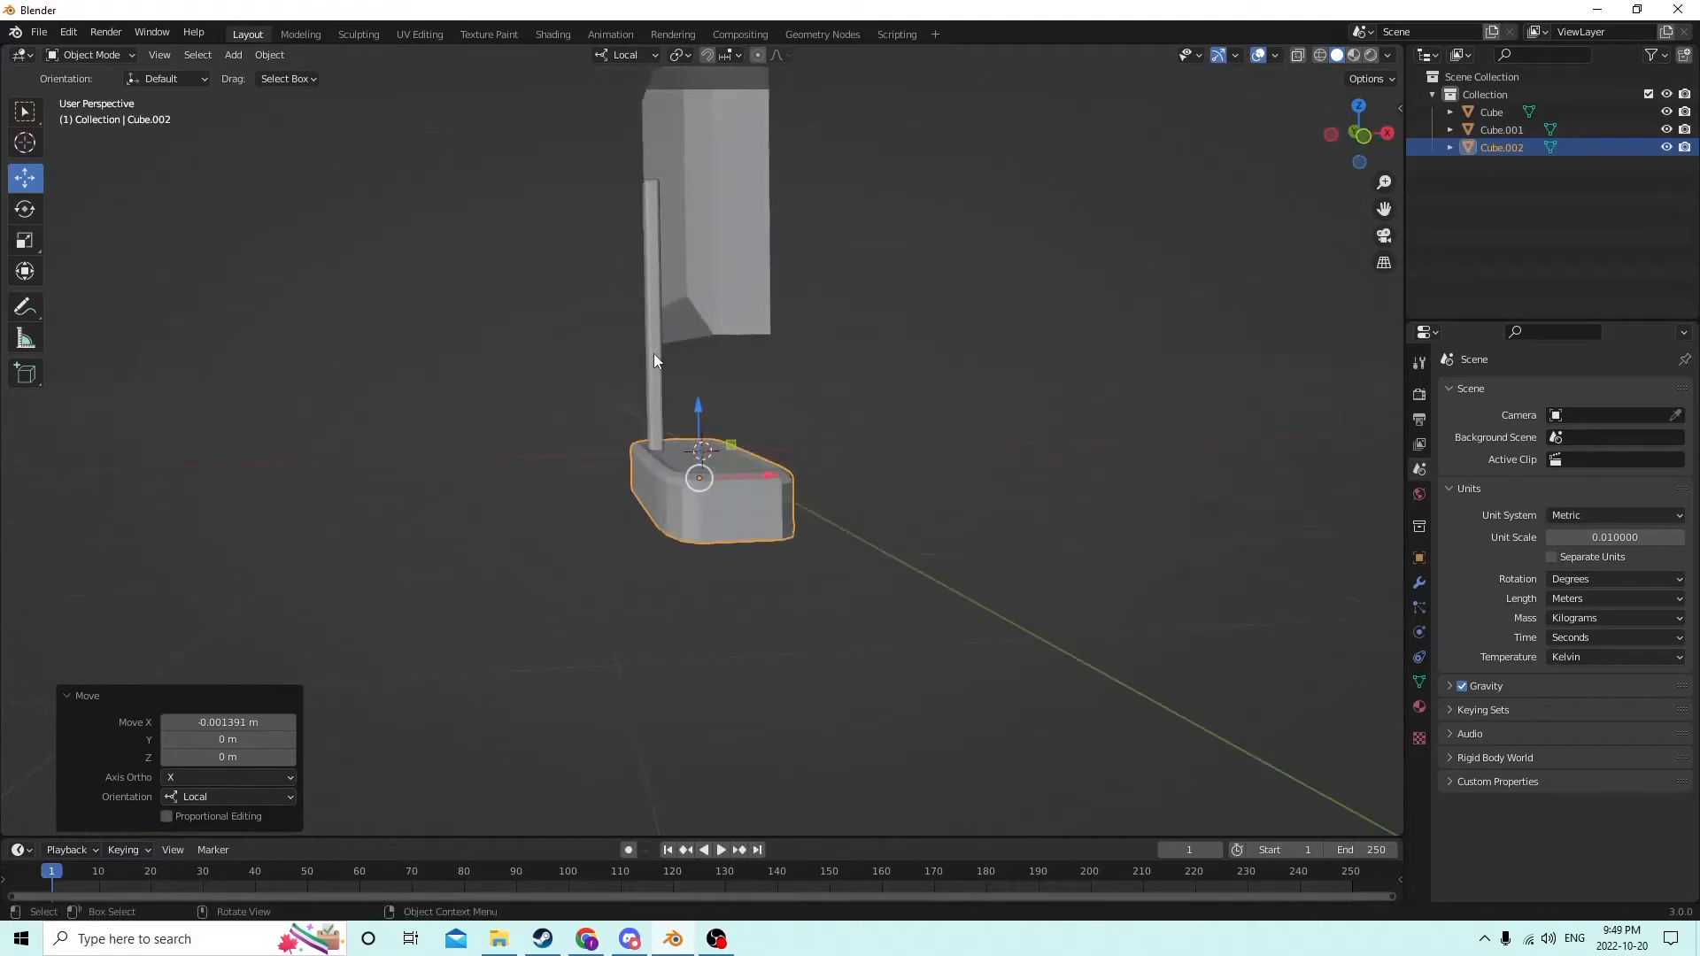
Step: Lower the stand post about 0.0016 m along Z into the base and deselect it
left_click(649, 305)
left_click_drag(650, 246, 639, 278)
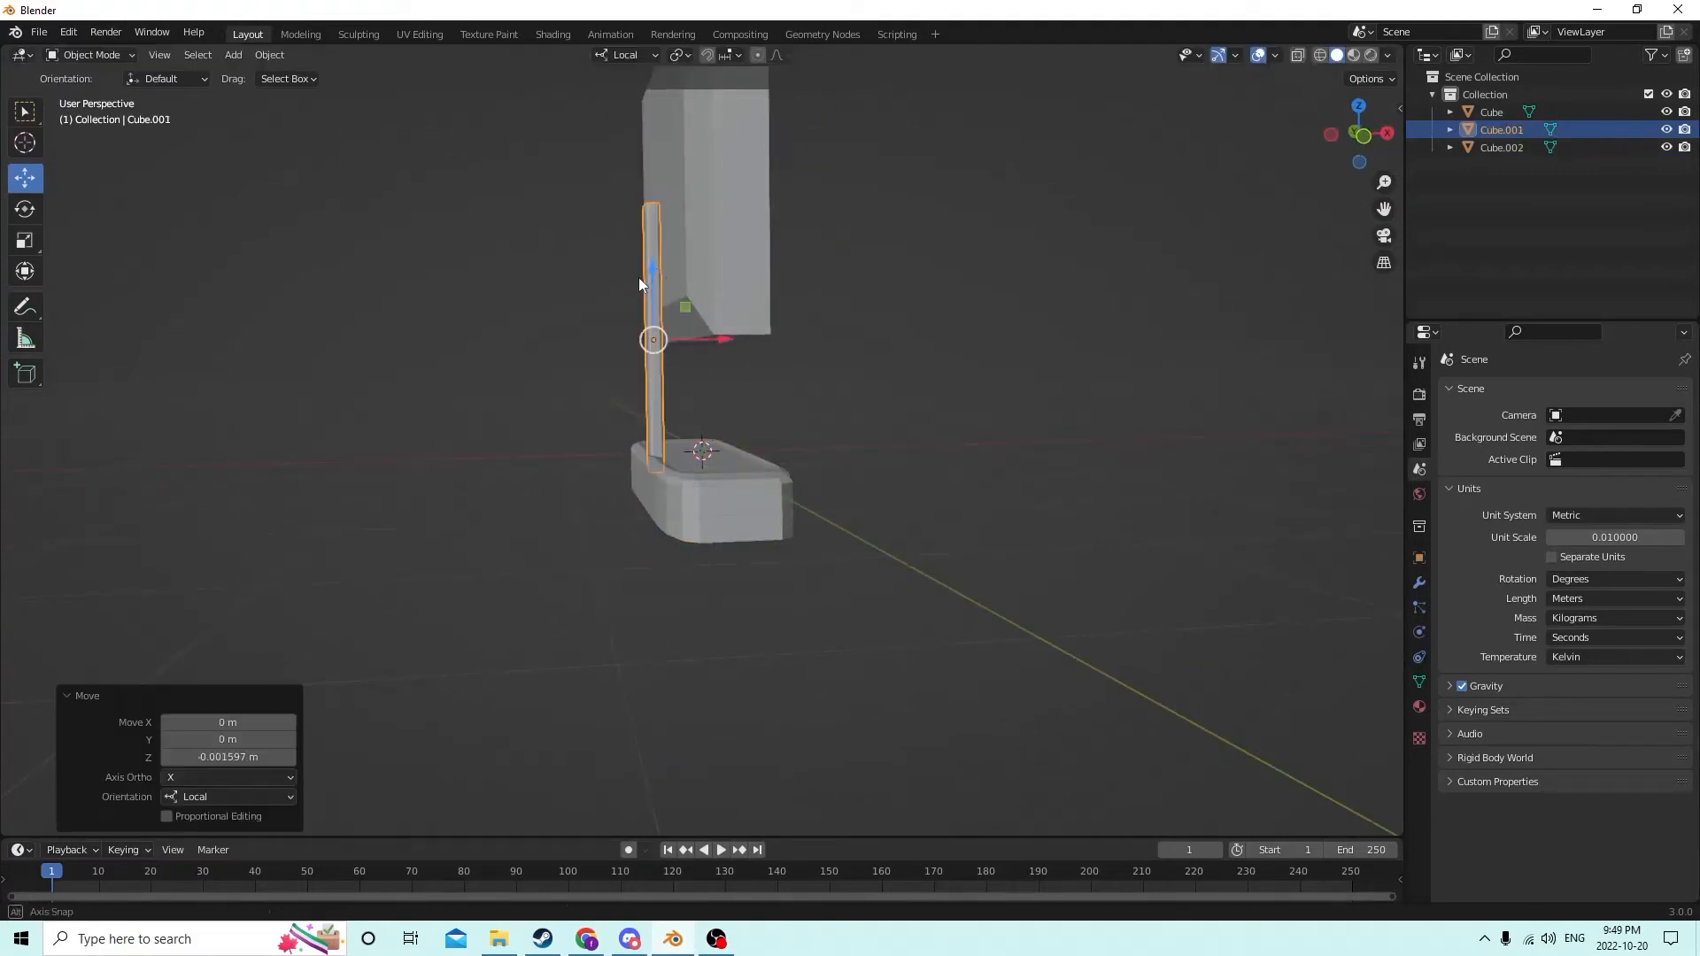
middle_click_drag(639, 278, 953, 368)
left_click(949, 321)
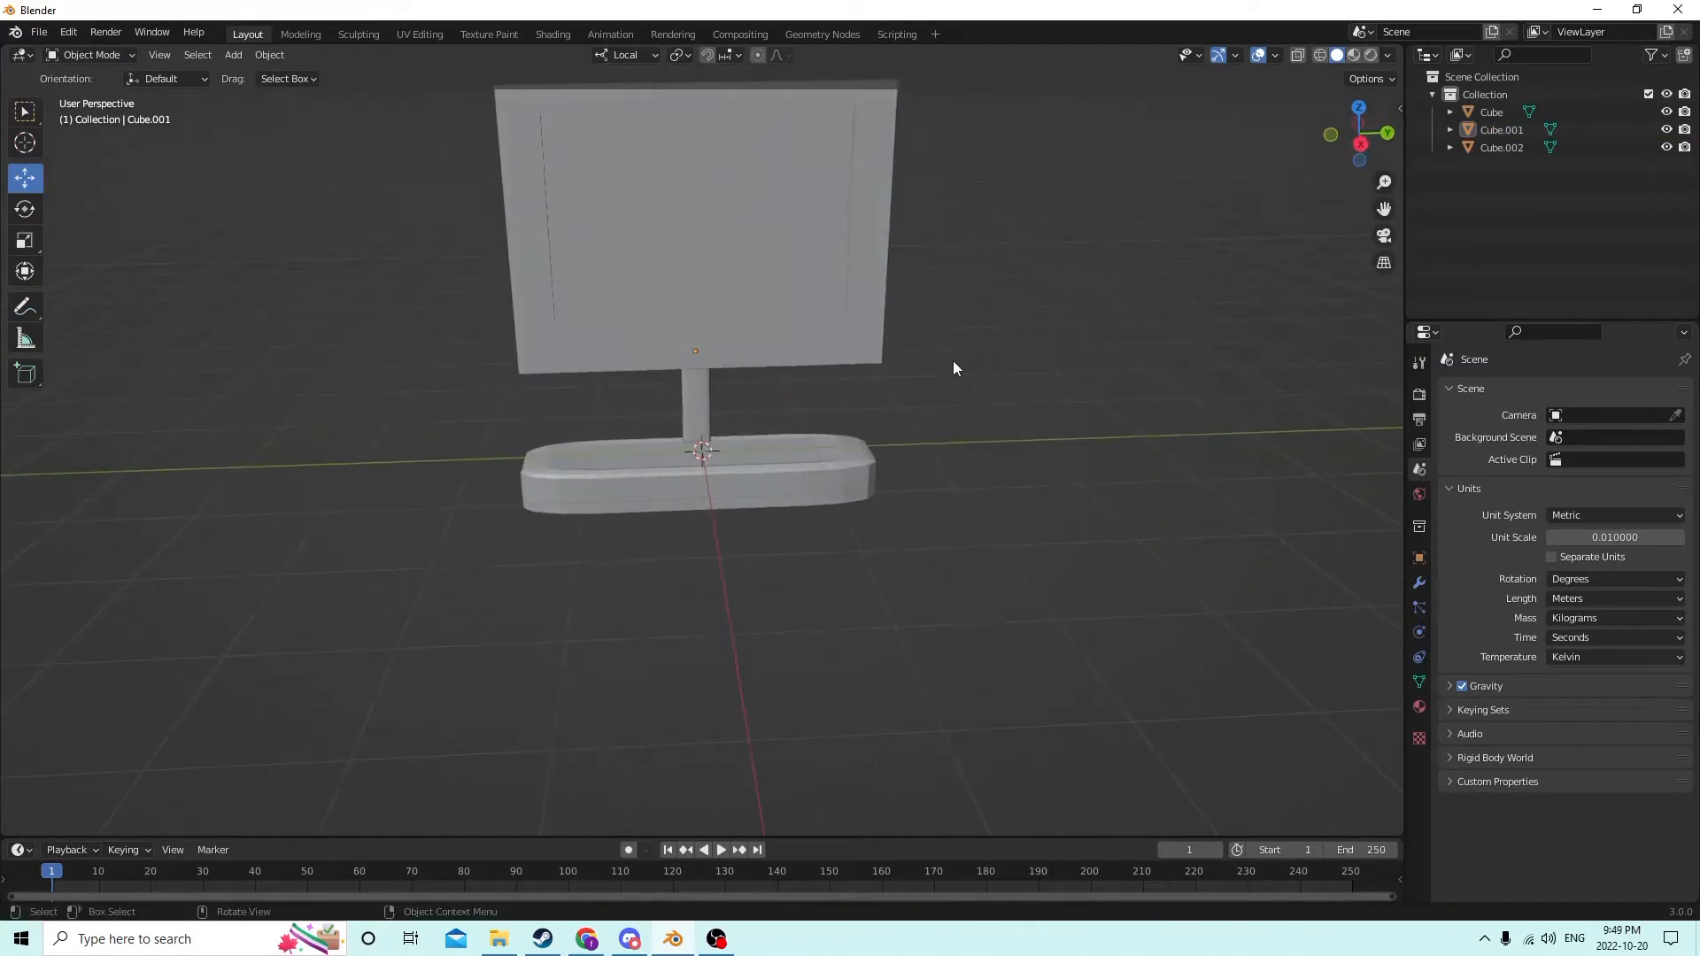
Step: Select the screen, post and base together and join them into one object
left_click(805, 453)
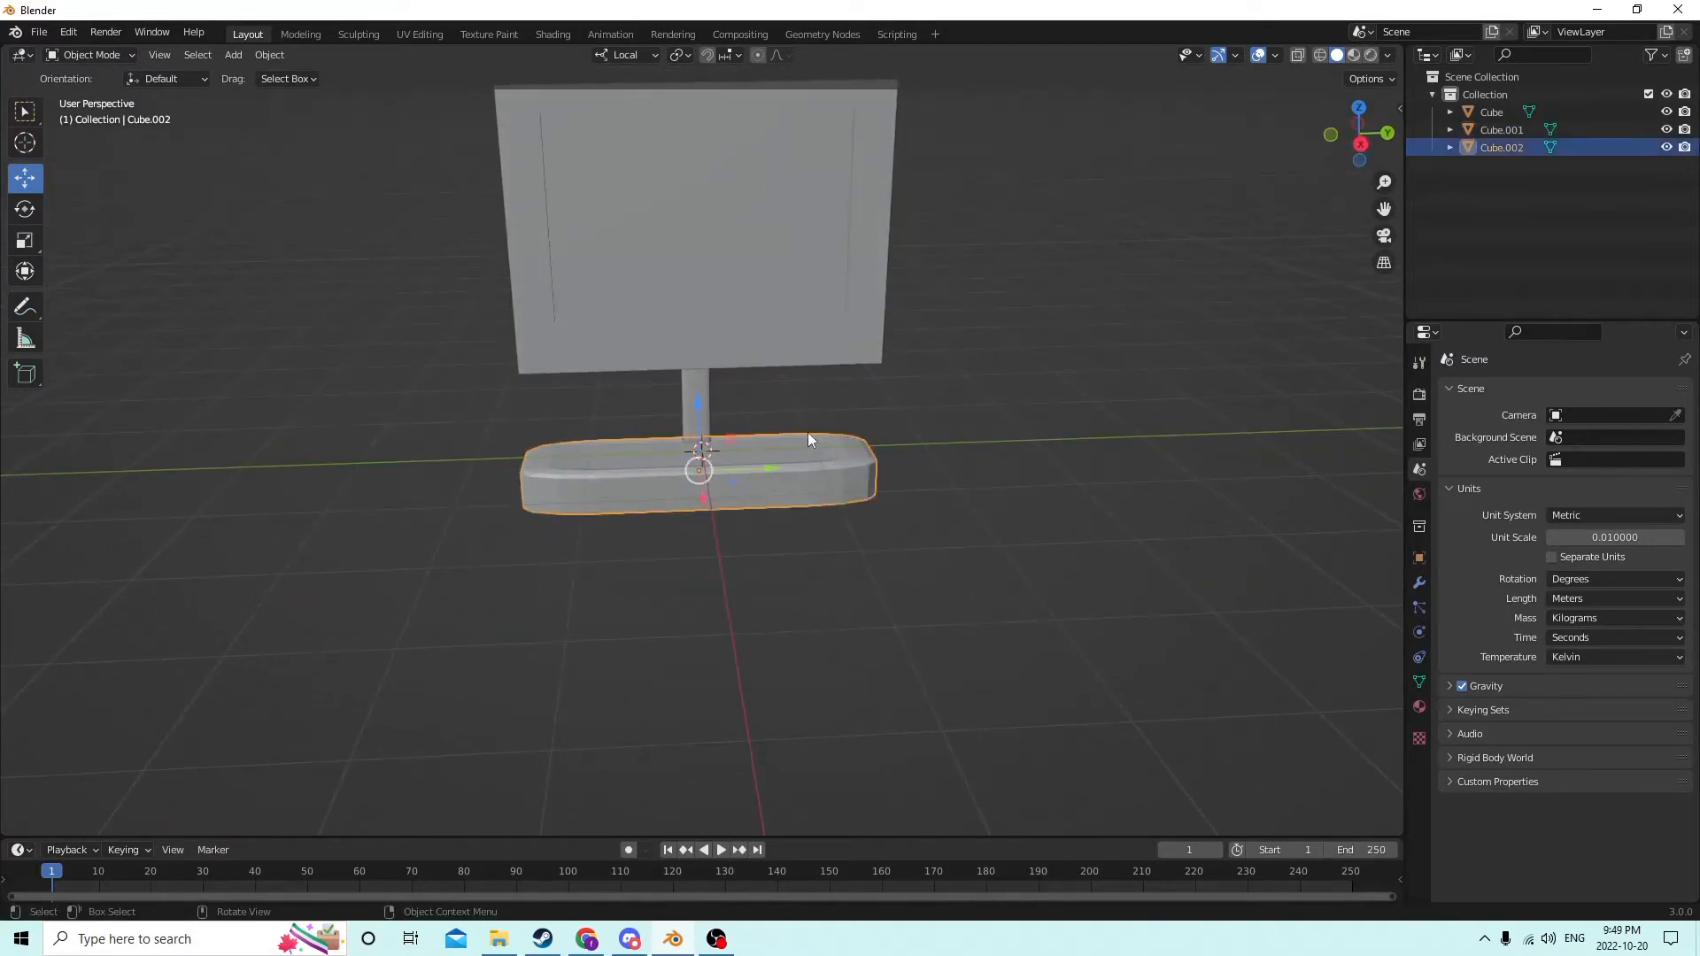
left_click(735, 310)
left_click(691, 398, "shift")
left_click(809, 478, "shift")
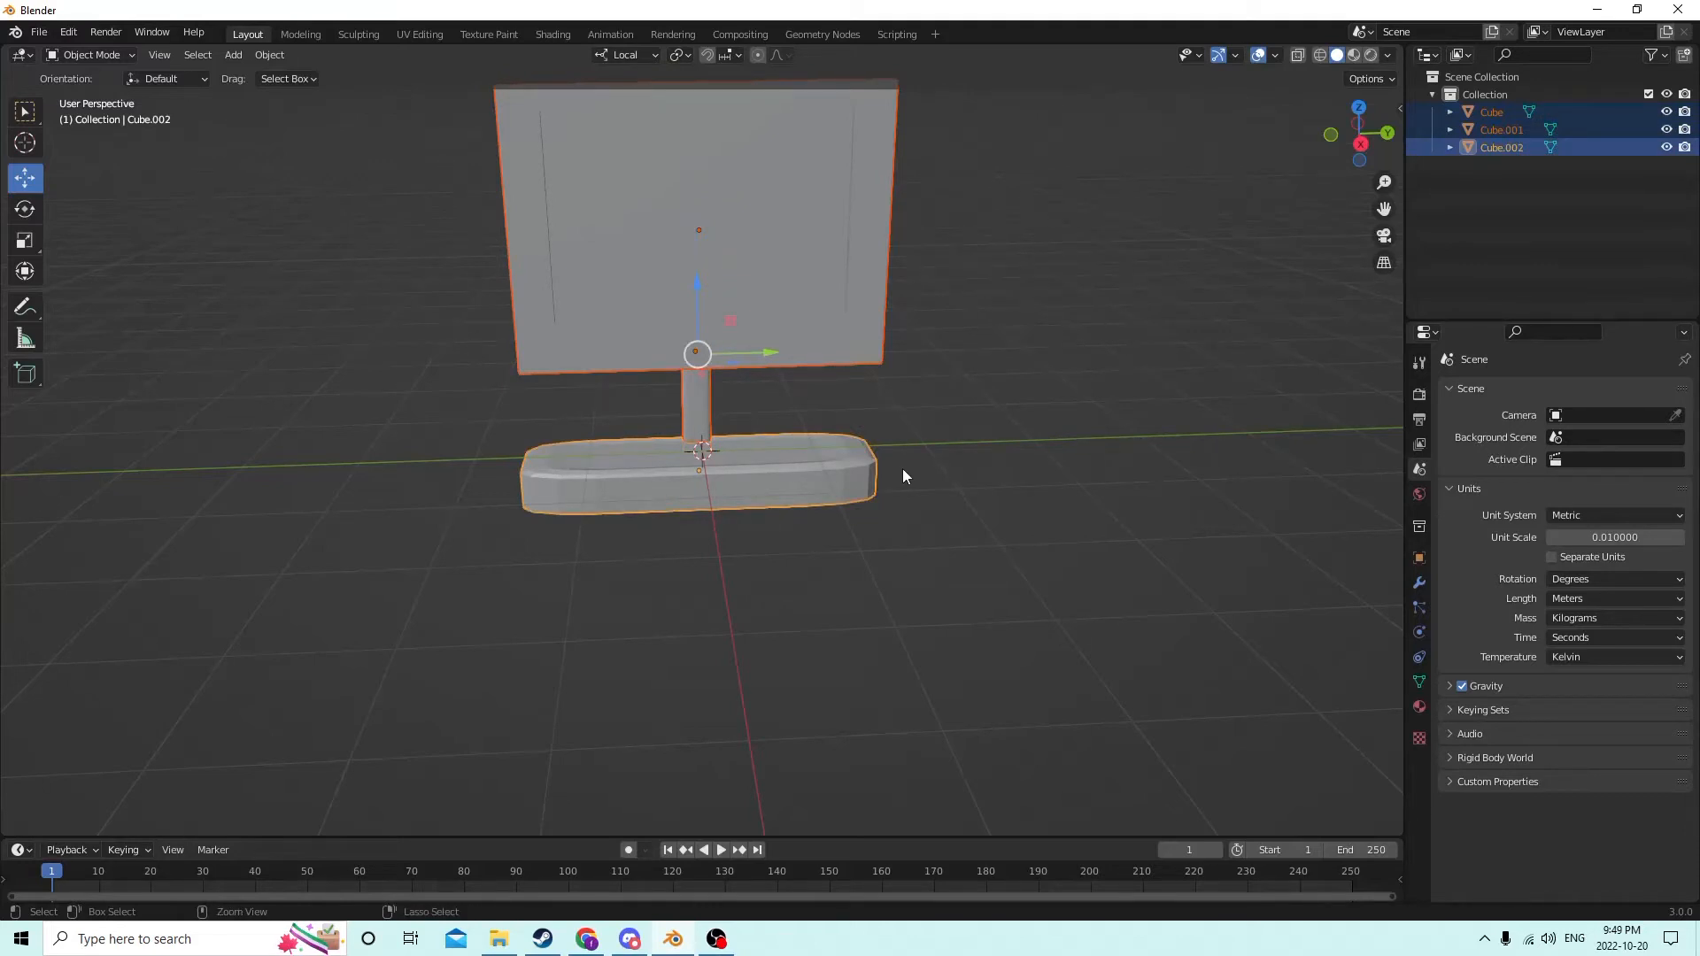
key("ctrl+j")
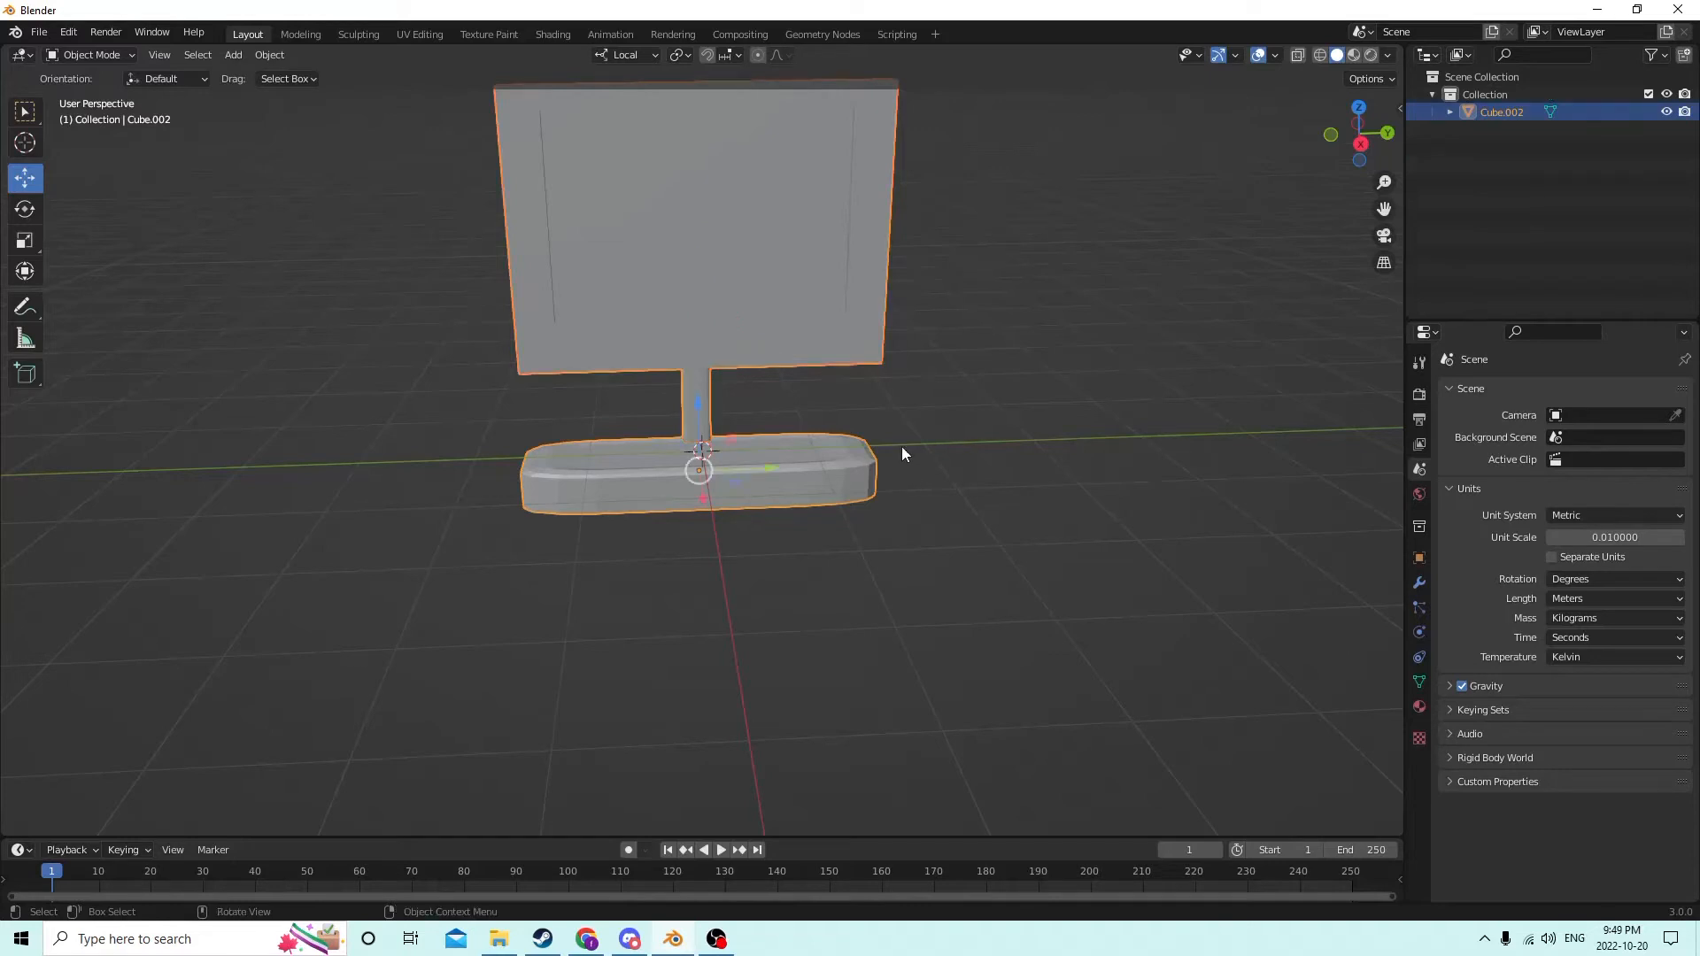
Step: Raise the joined monitor along Z by about 0.0485 m and a further 0.0277 m to clear the origin
scroll(868, 425, "down", 5)
middle_click_drag(811, 416, 811, 370)
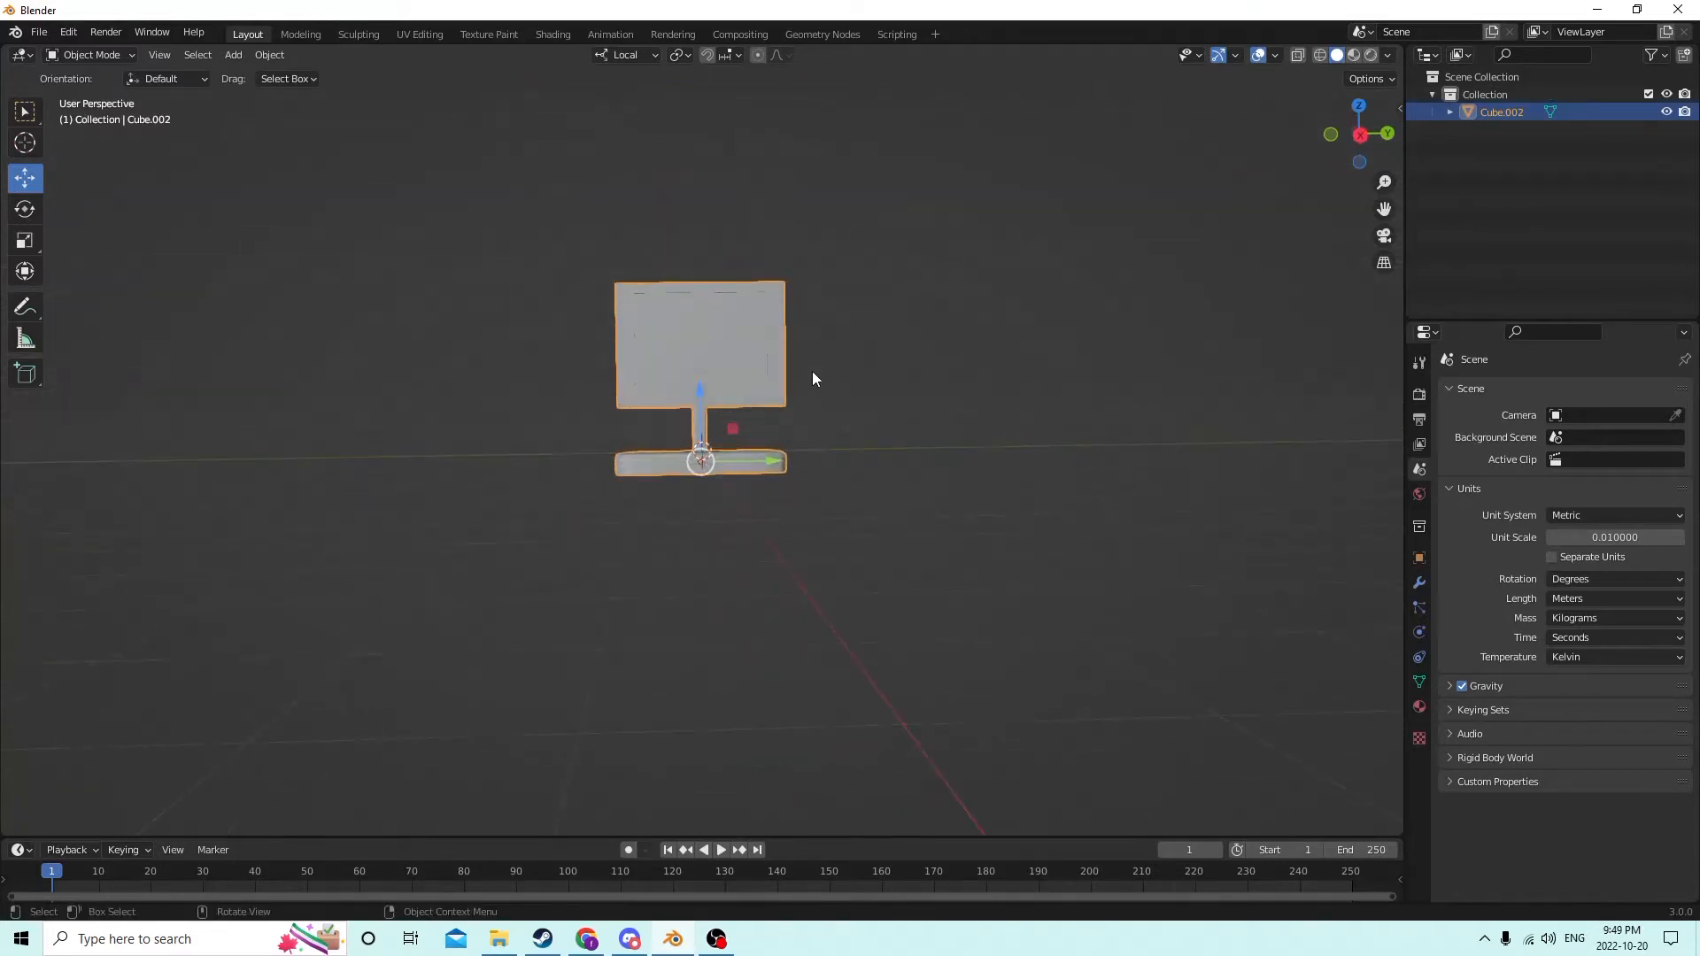
left_click_drag(689, 386, 744, 113)
scroll(747, 133, "down", 3)
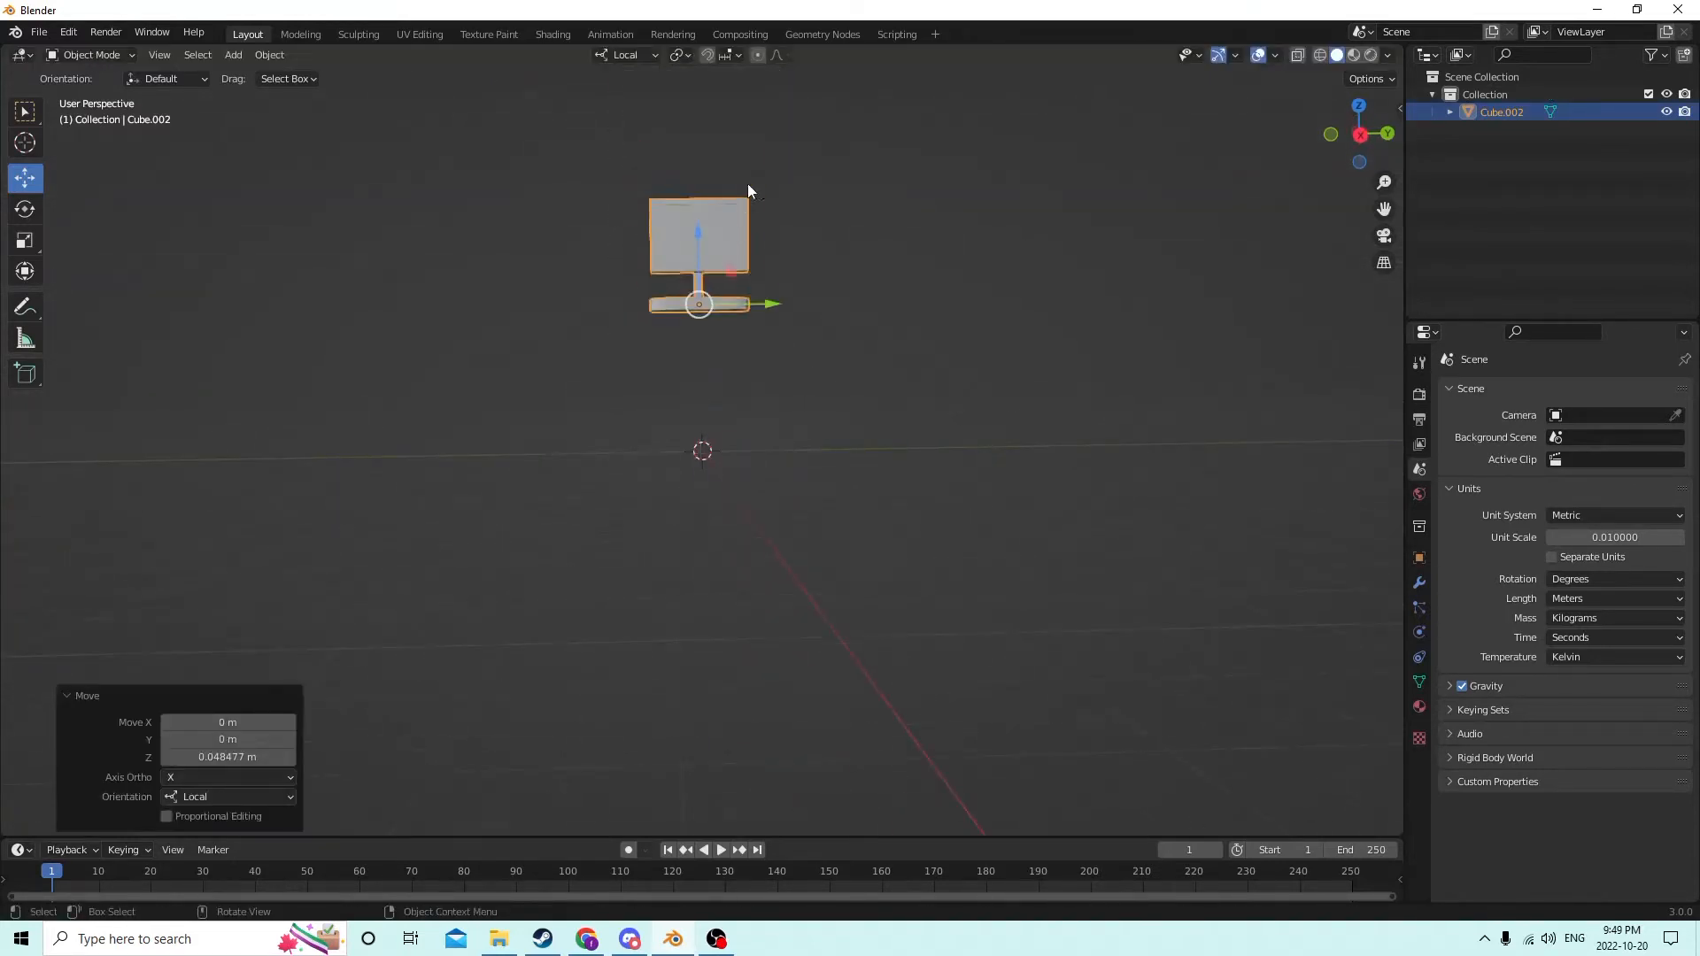
middle_click_drag(748, 183, 742, 239)
left_click_drag(696, 234, 705, 145)
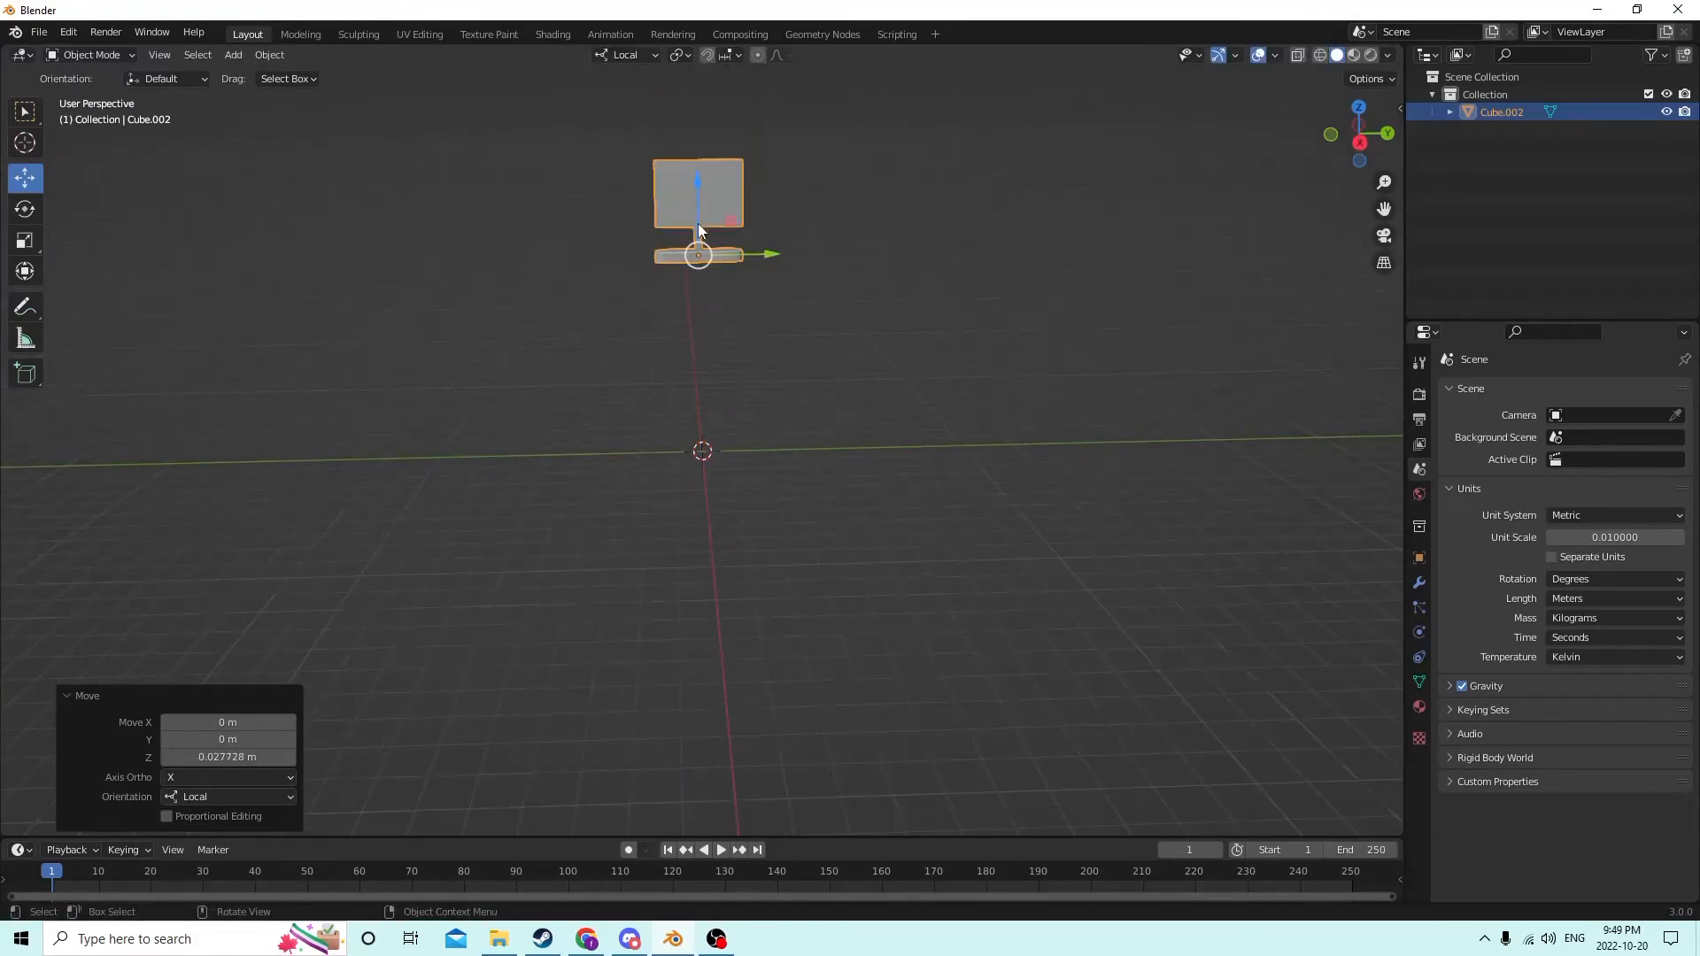
Step: Add a new 0.02 m cube at the world origin
scroll(705, 297, "up", 2)
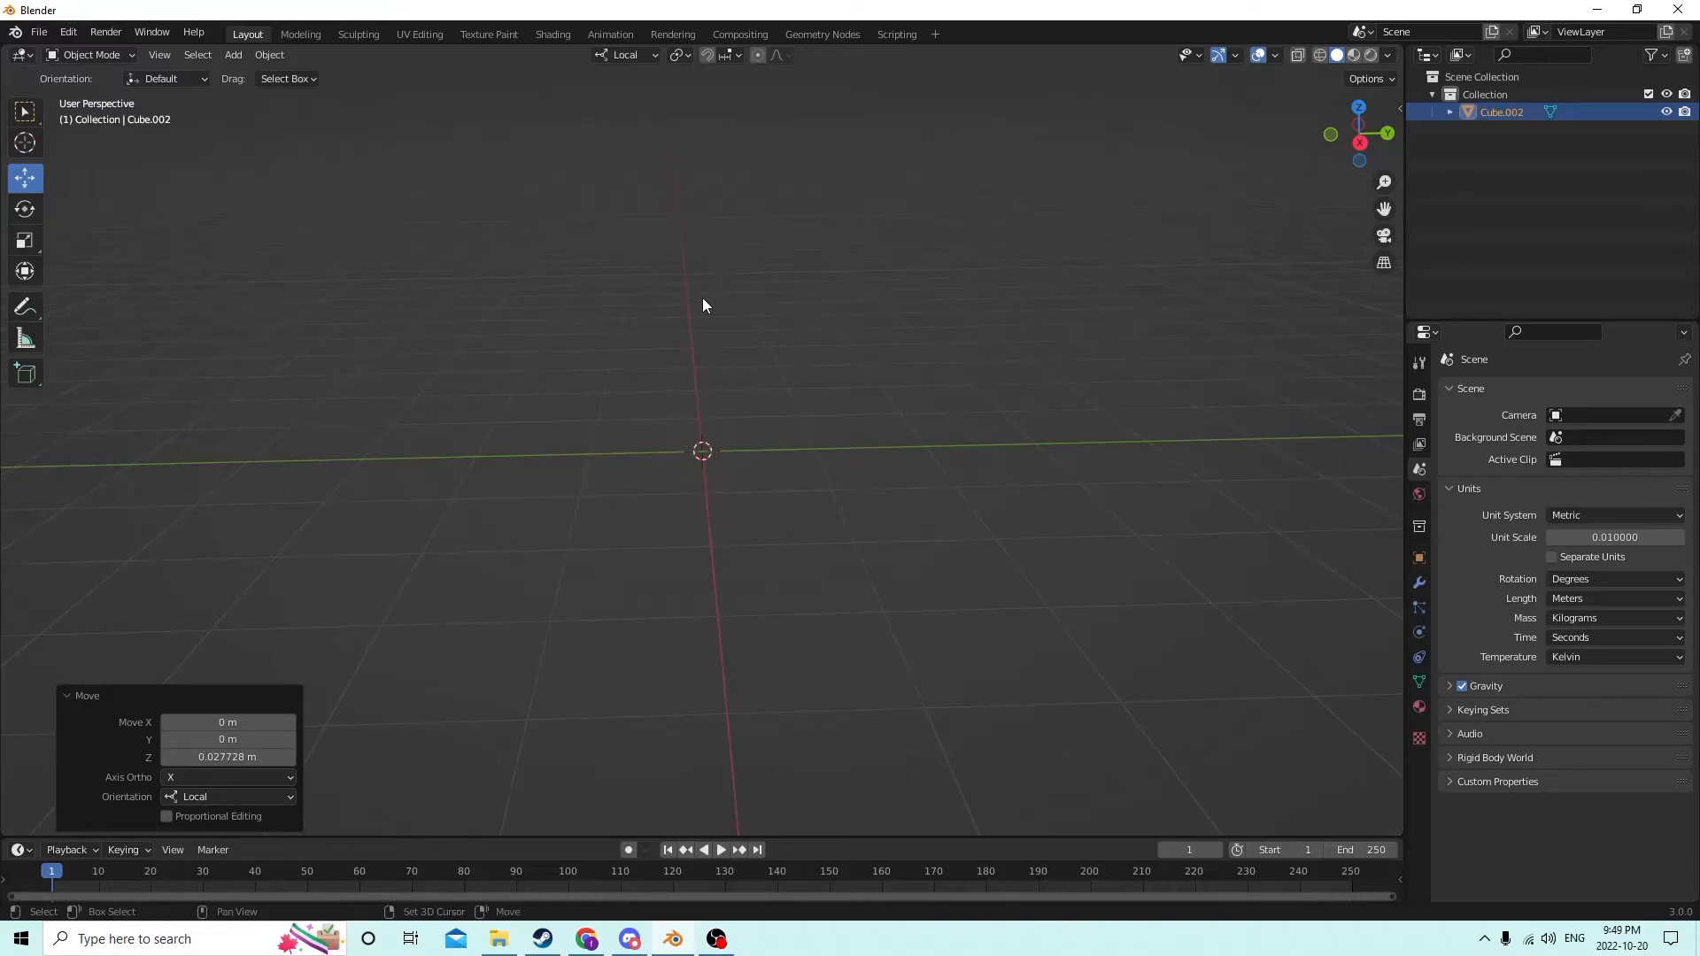
key("shift+a")
mouse_move(703, 299)
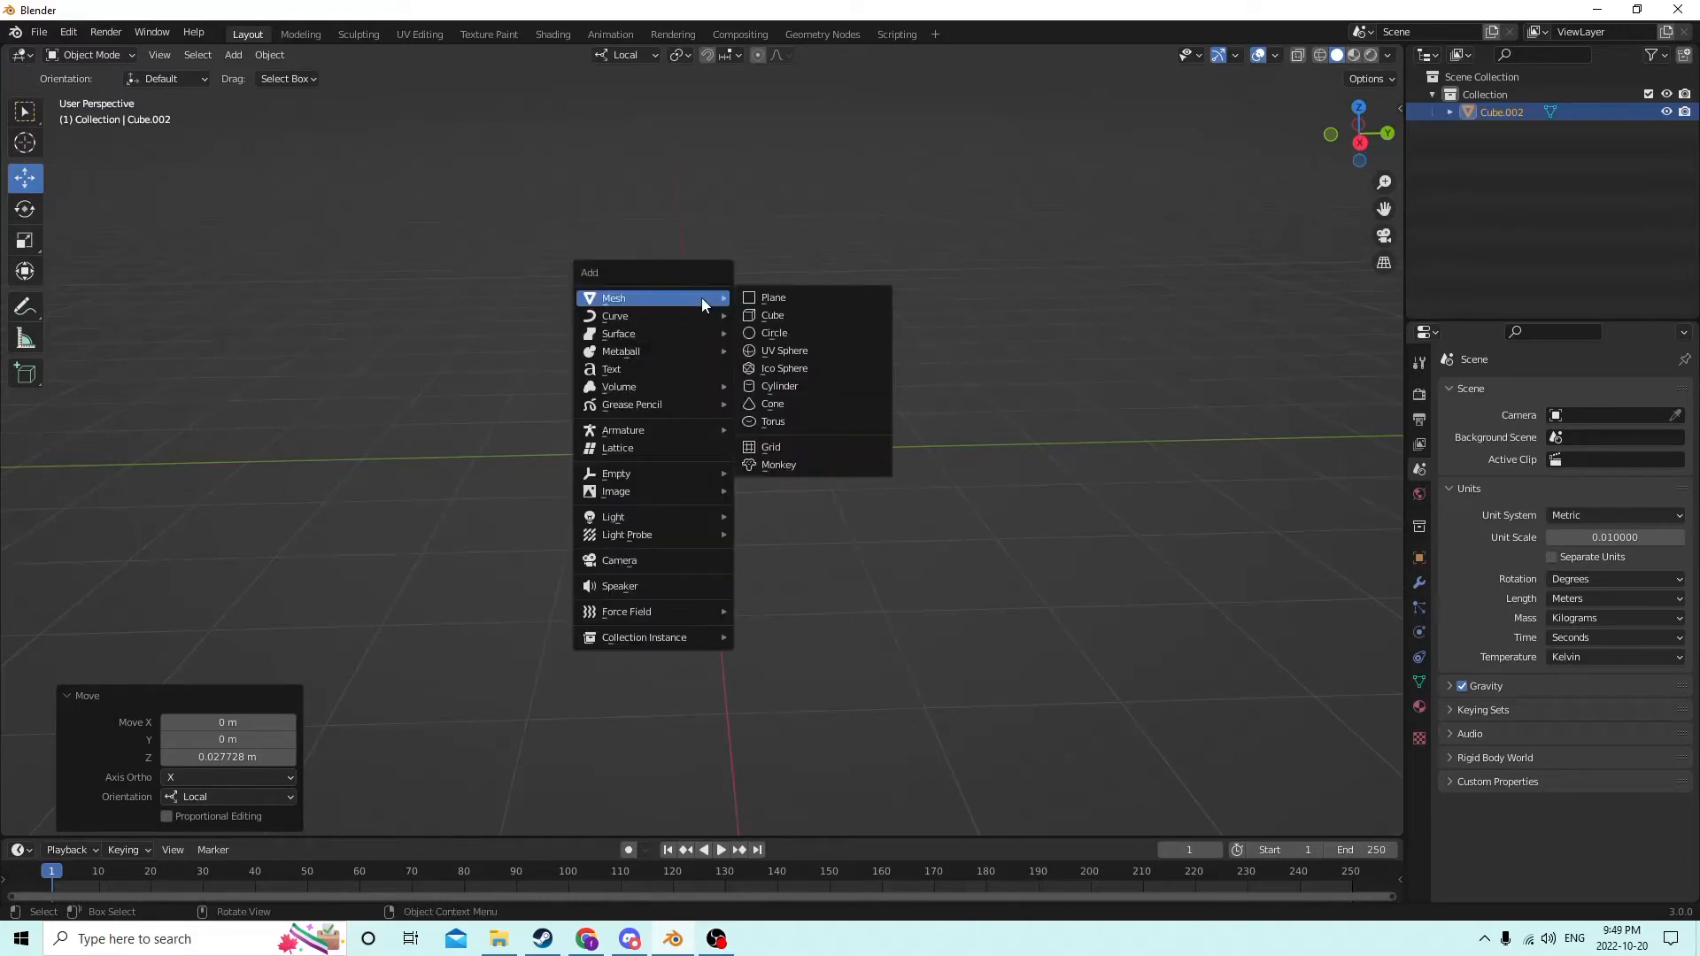
left_click(774, 317)
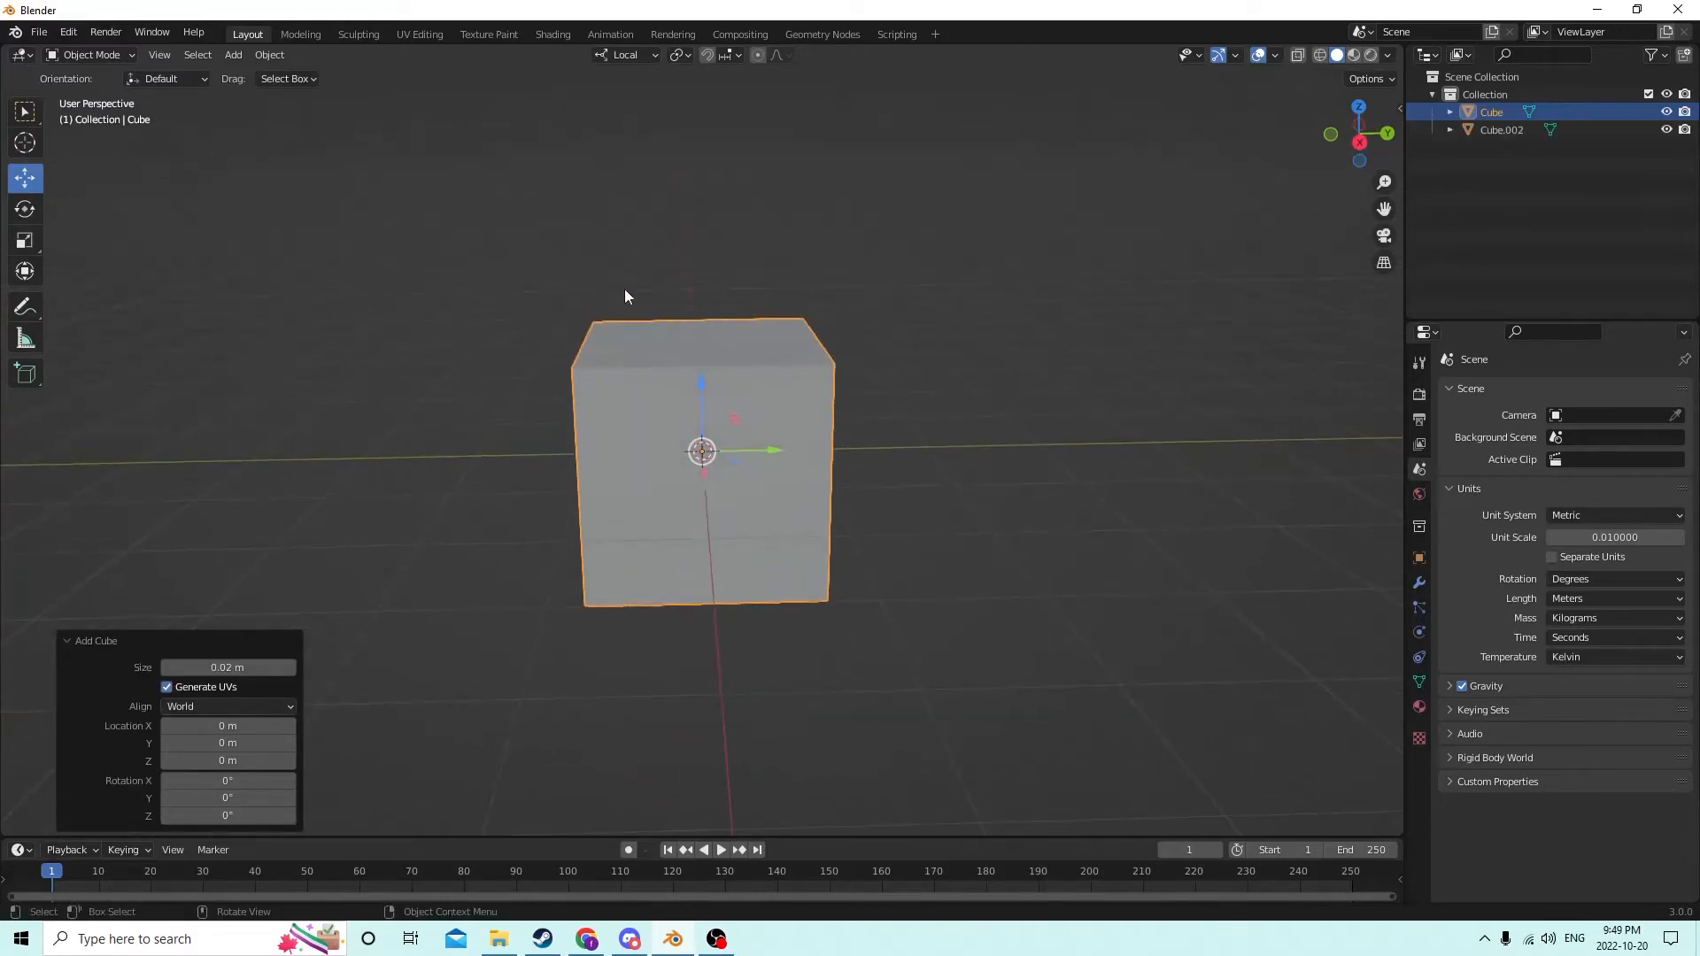
Step: Narrow the new cube along Y and make it taller and deeper, forming a computer tower block
left_click(25, 240)
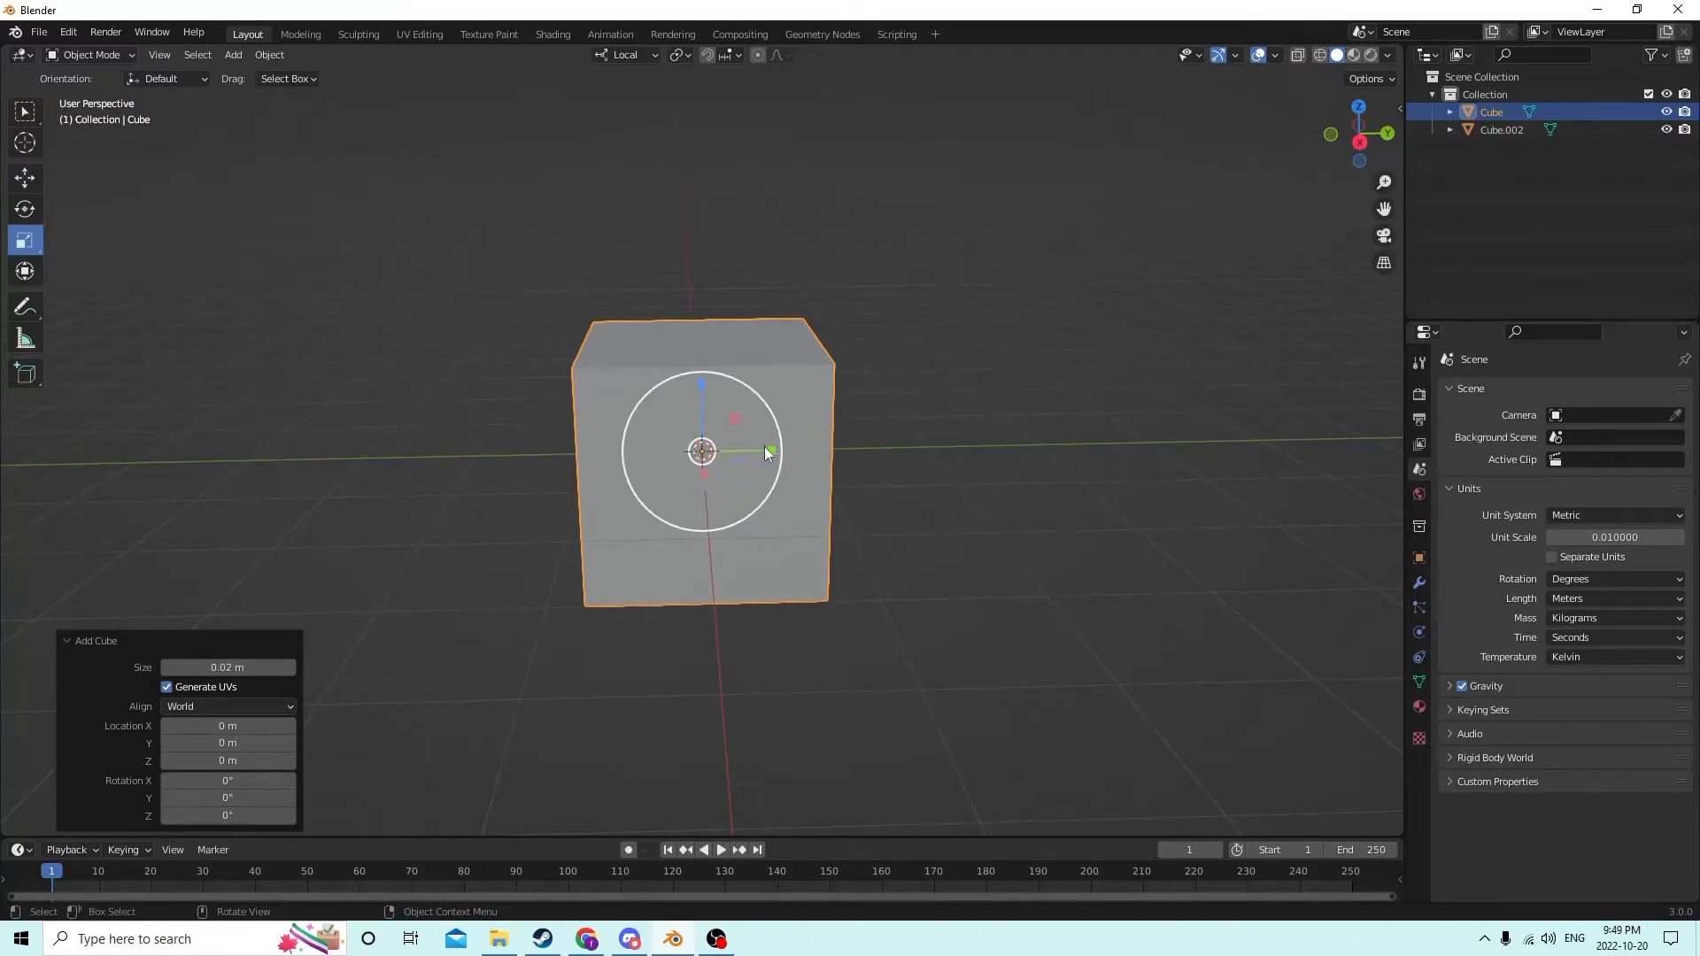
left_click_drag(767, 452, 721, 446)
middle_click_drag(722, 446, 666, 464)
key("Tab")
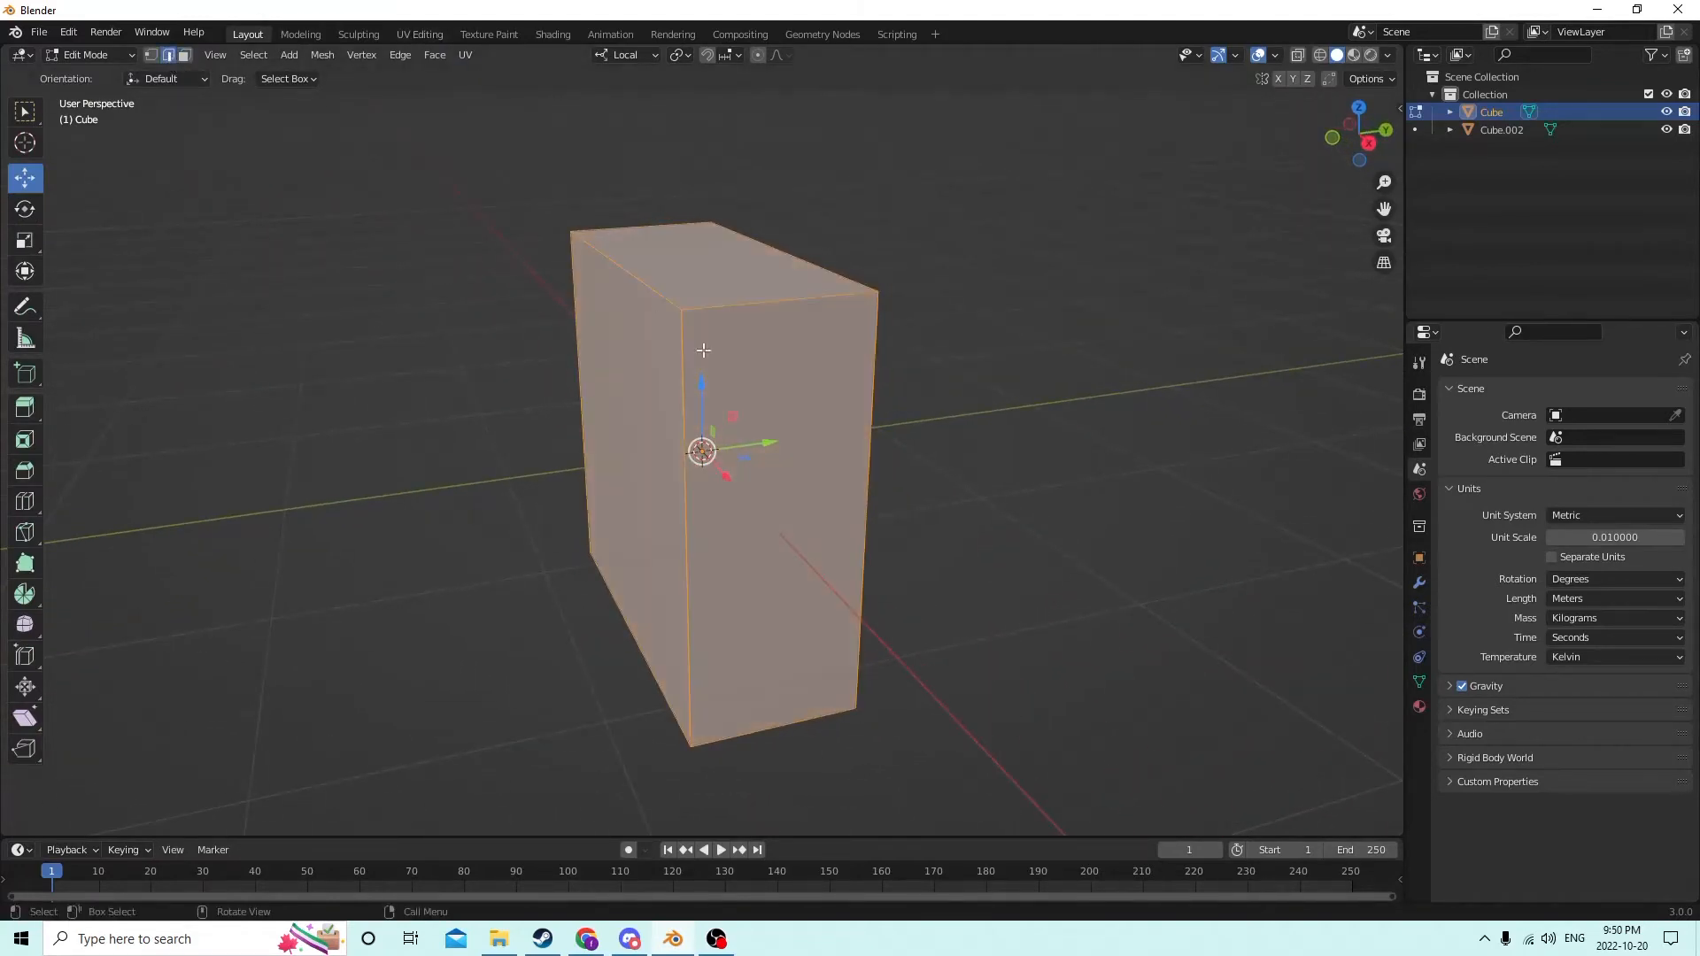
left_click(685, 448)
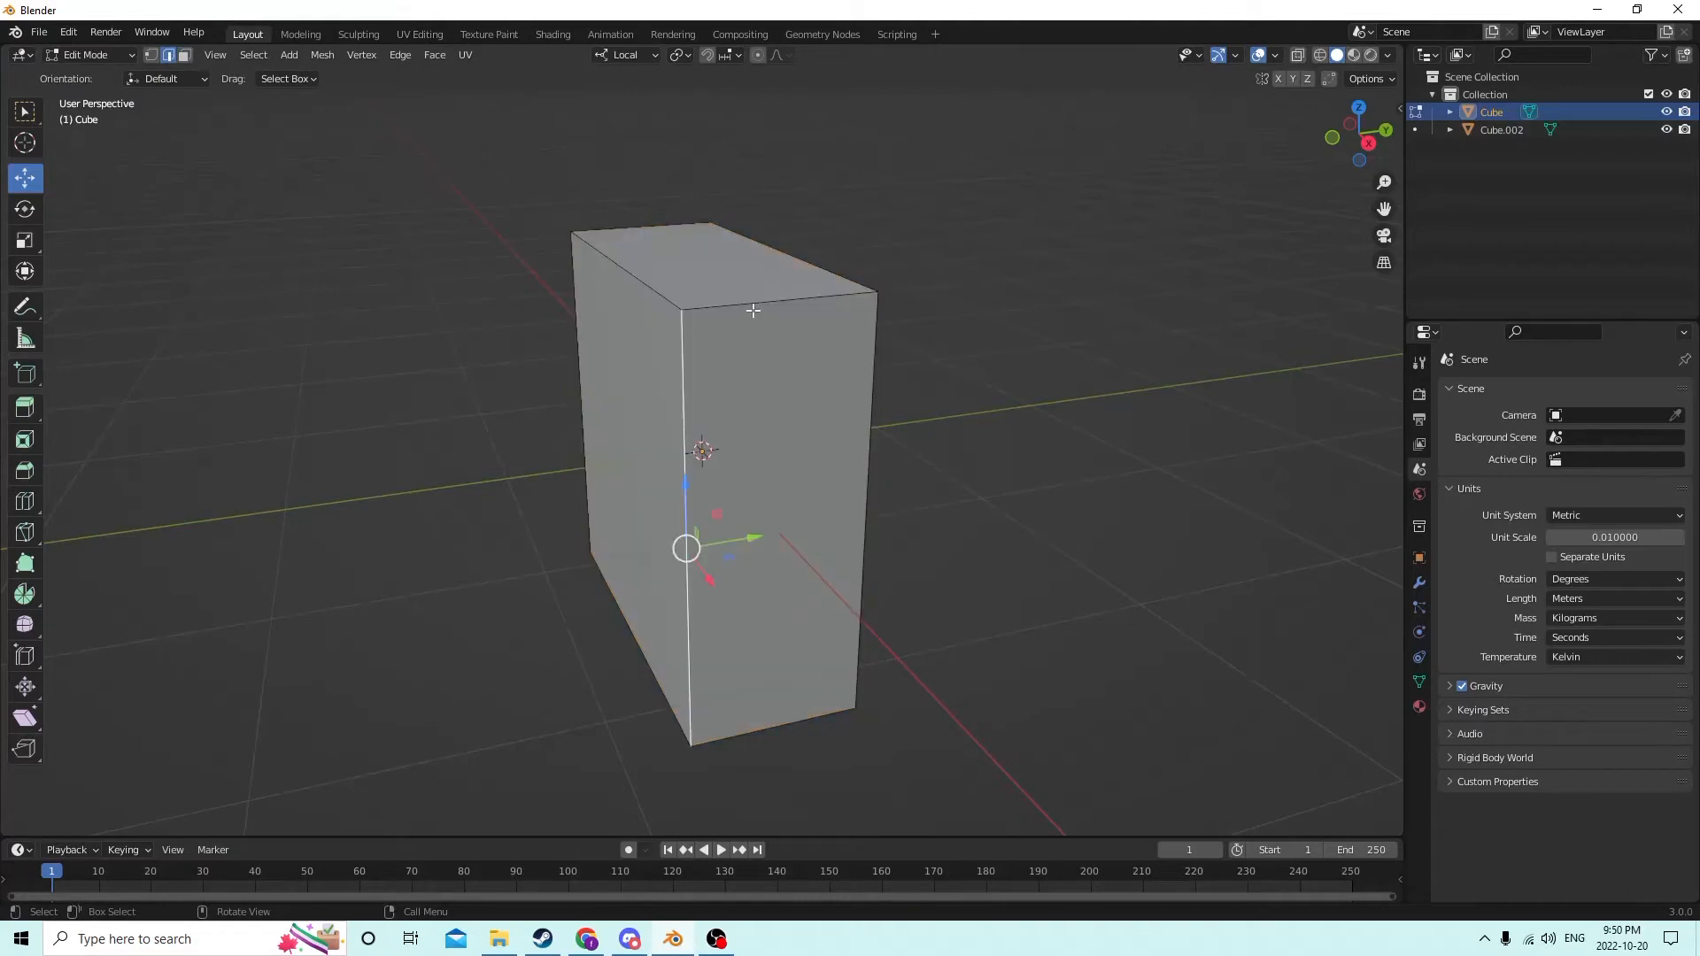
left_click(757, 303, "shift")
middle_click_drag(875, 356, 782, 648)
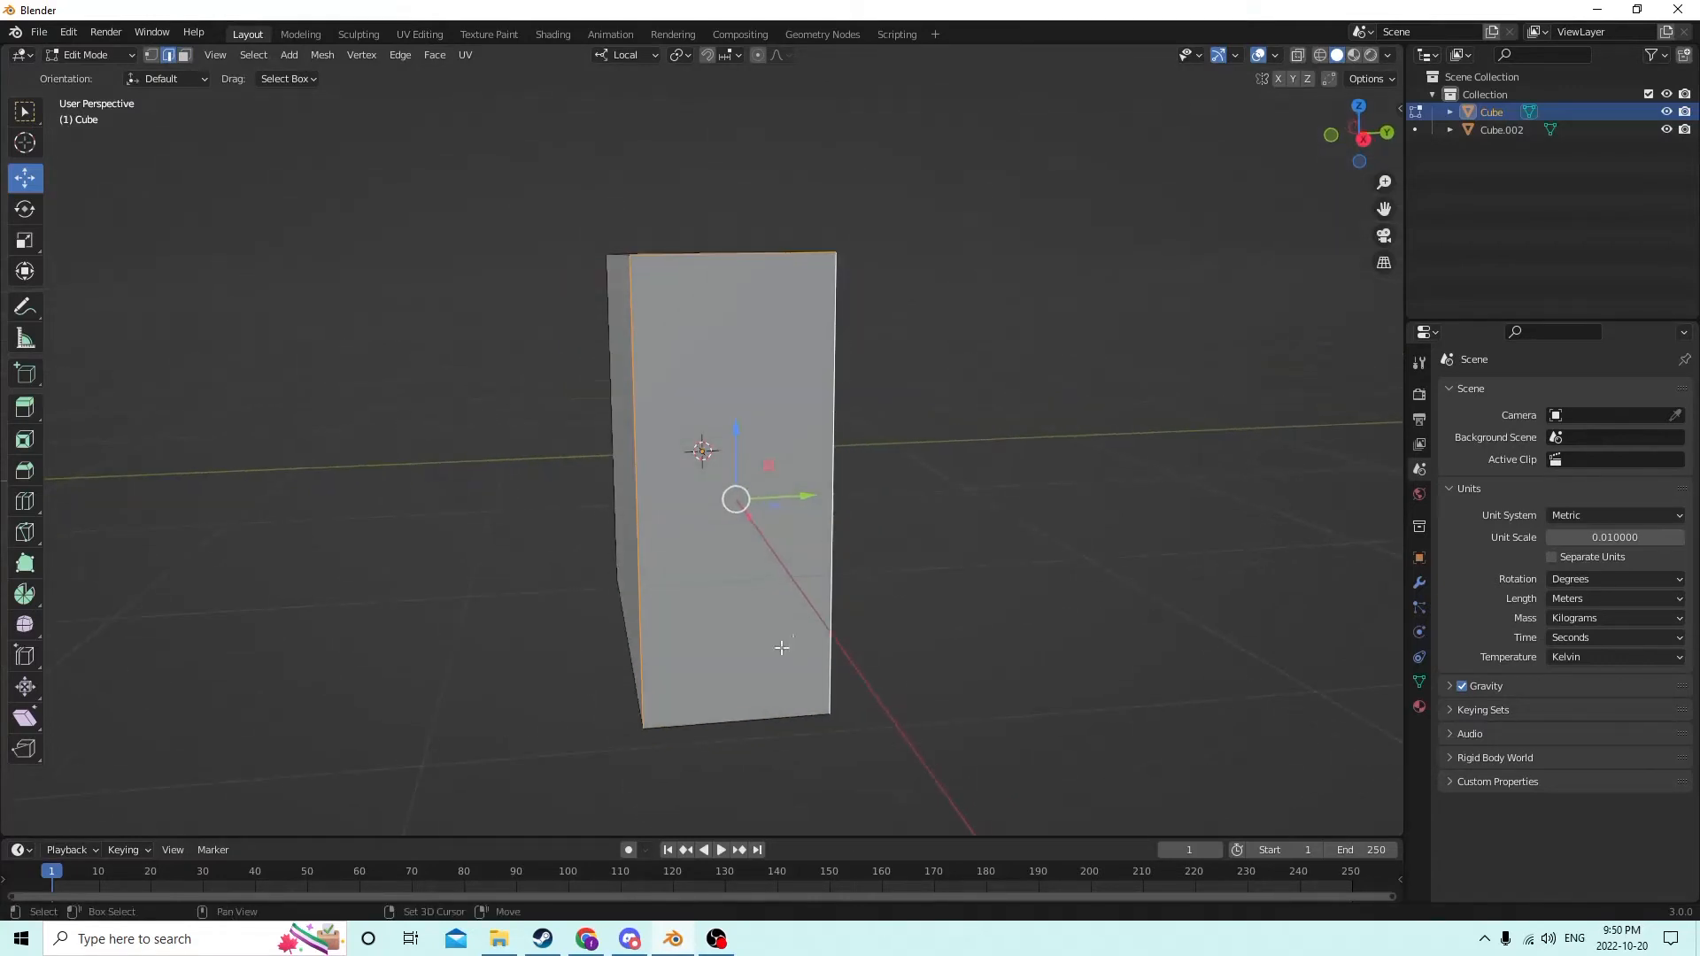
middle_click_drag(742, 701, 724, 595)
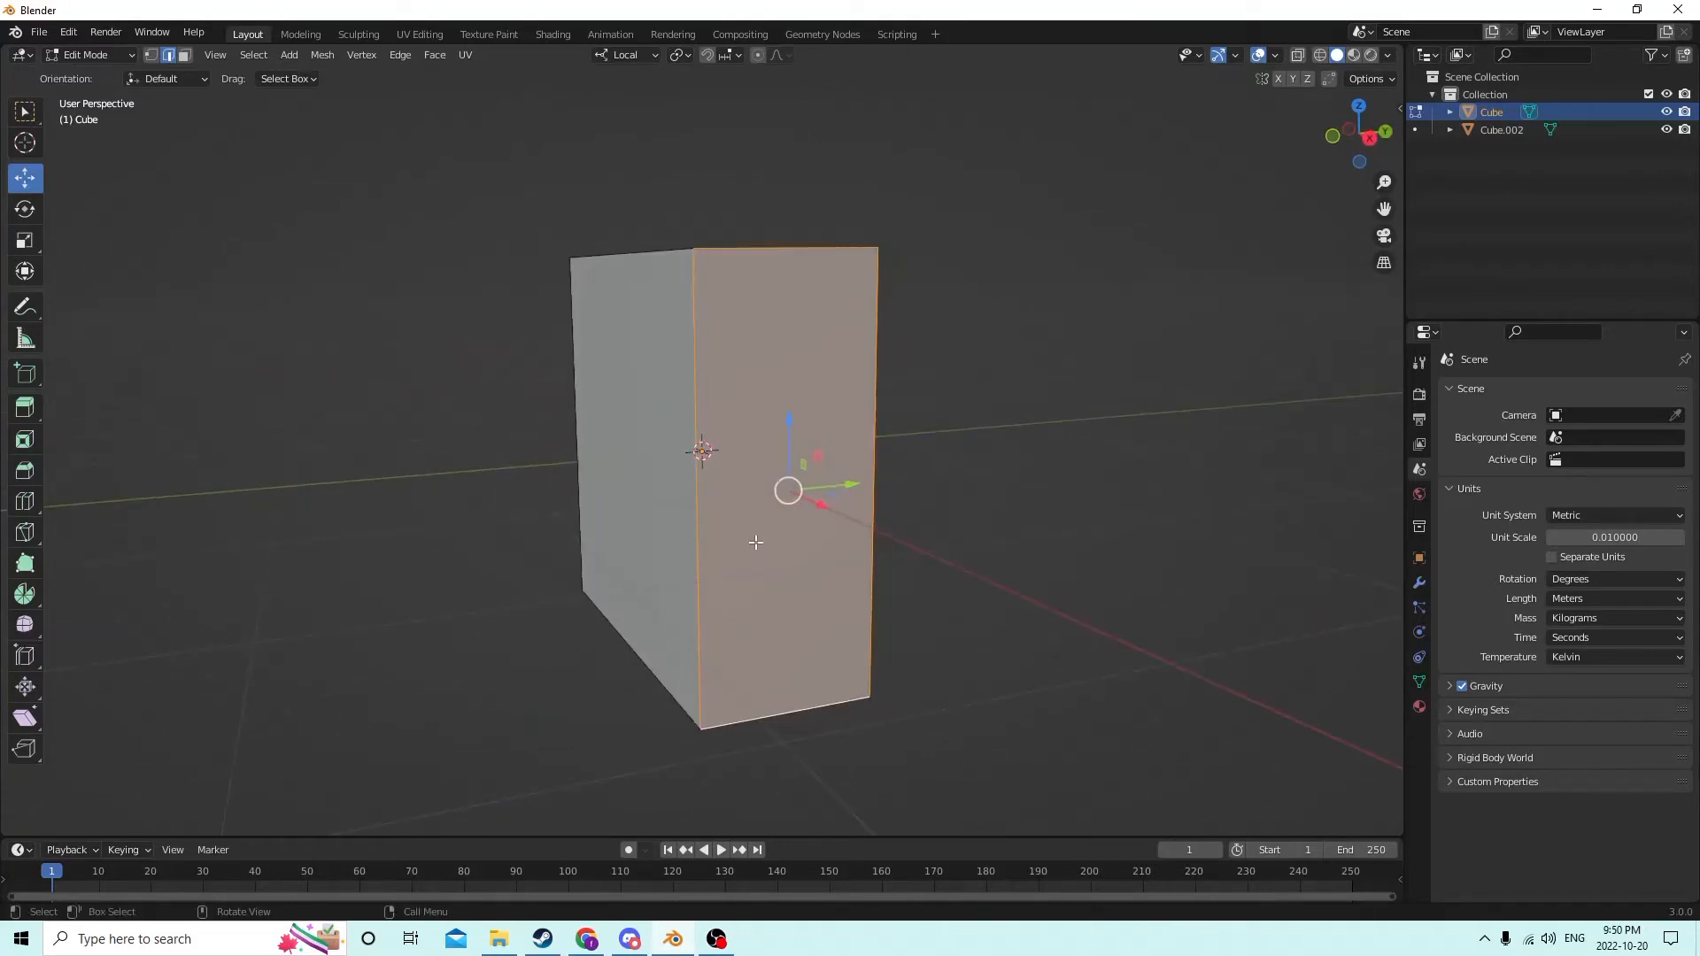
left_click(1142, 466)
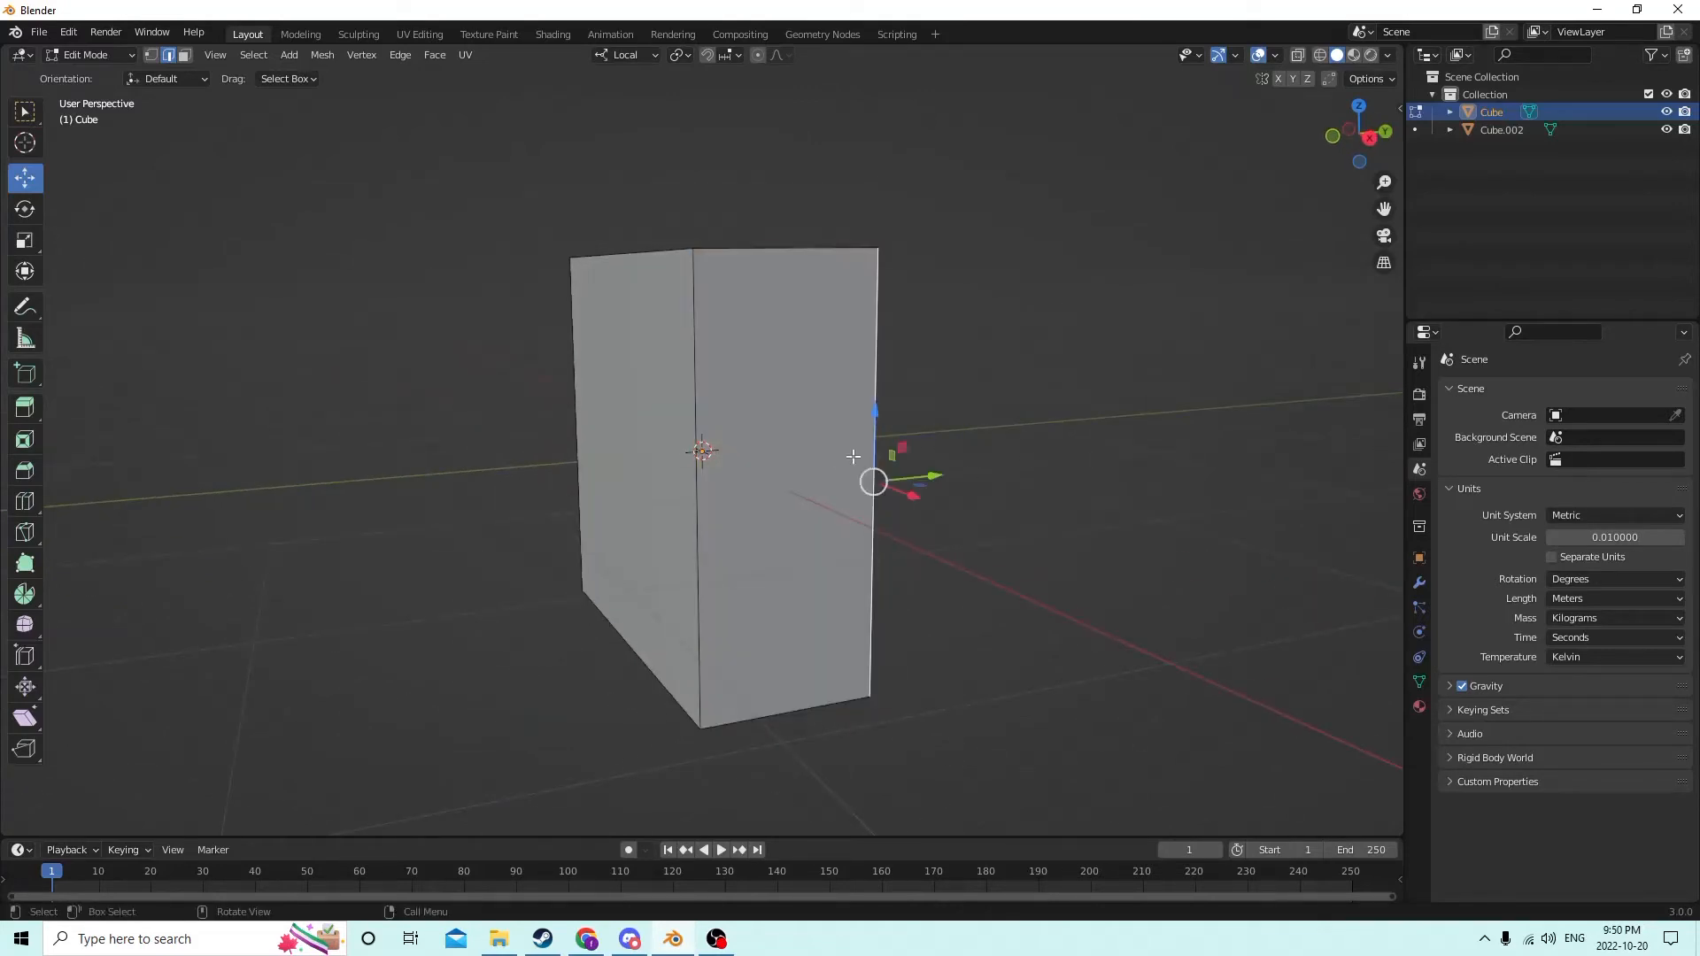
key("Tab")
Step: Duplicate the tower block and move the copy along X until it stands in front of the original
middle_click_drag(873, 437, 905, 449)
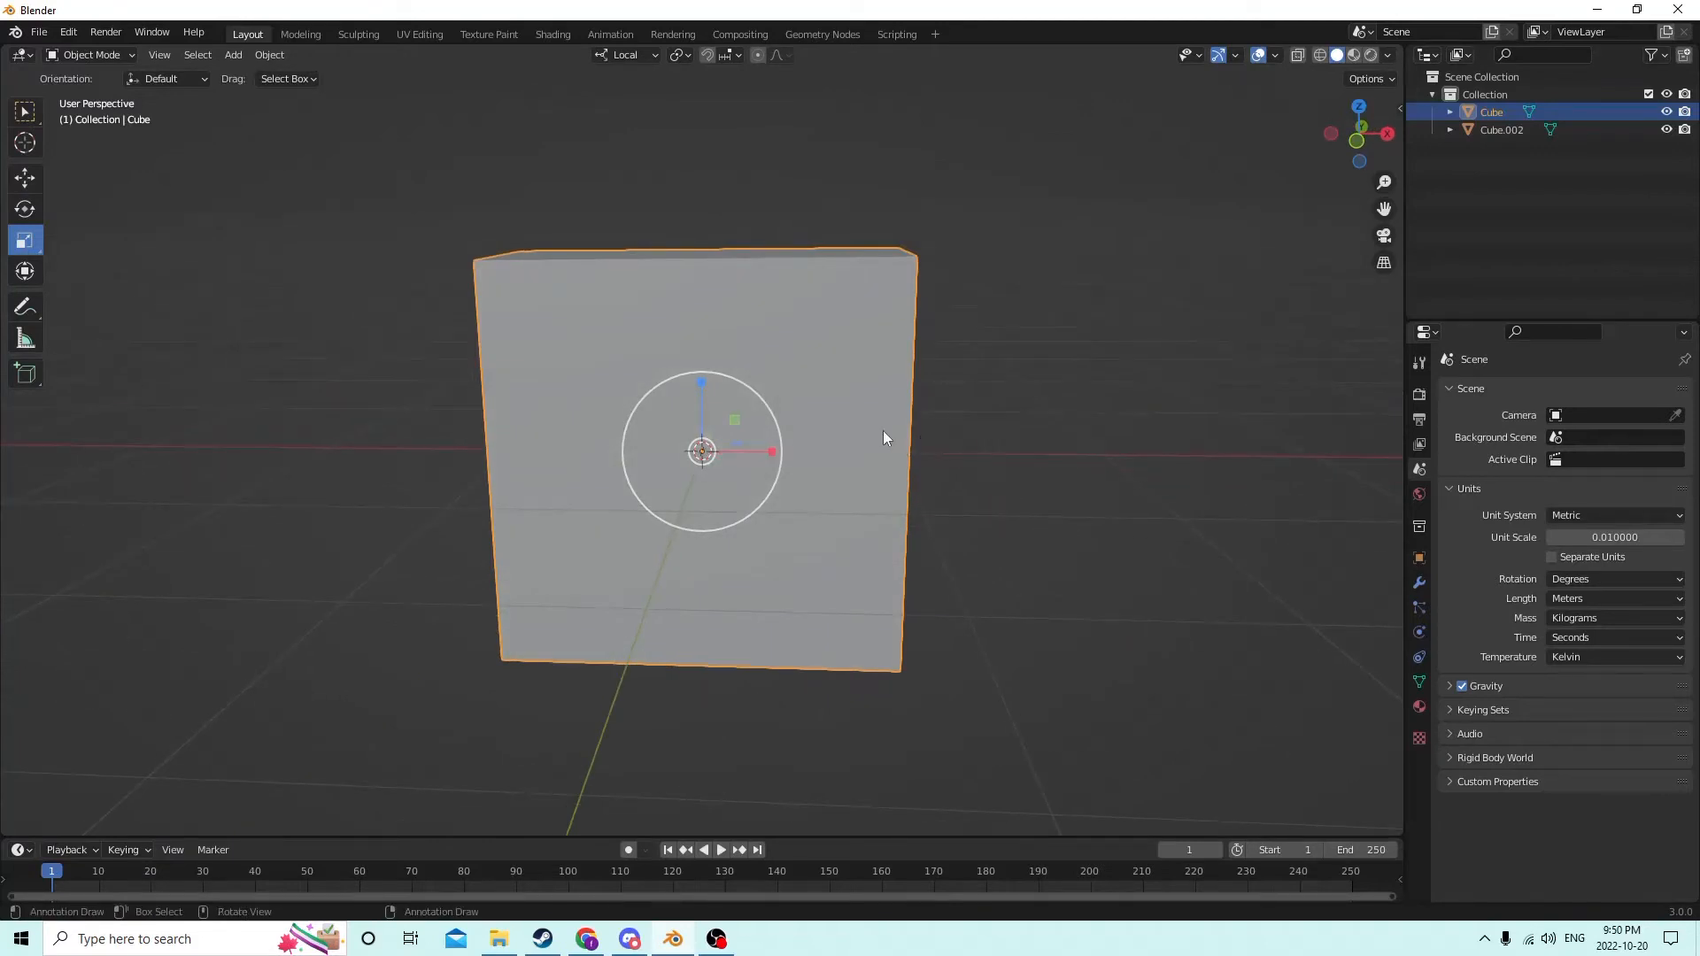
key("shift+d")
right_click(964, 429)
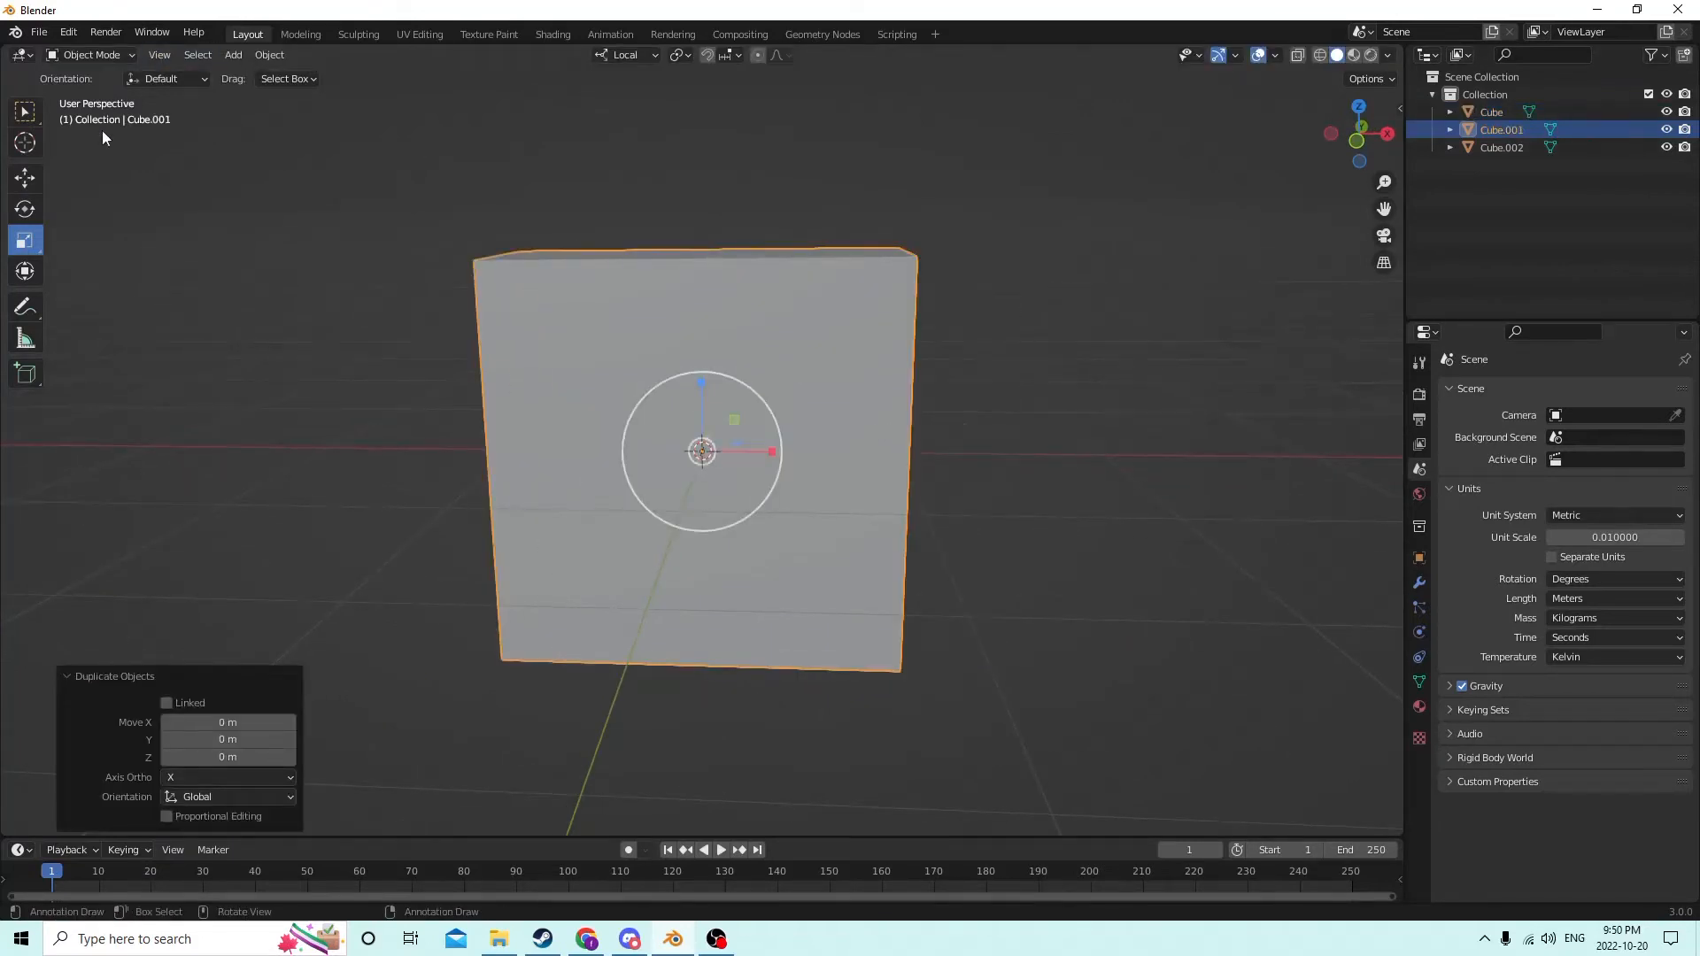
left_click(14, 186)
left_click_drag(778, 454, 977, 447)
Step: Thin the copy along X into a front panel, scaling it by about 0.256 and again by about 0.307
left_click(24, 239)
middle_click_drag(977, 447, 1043, 507)
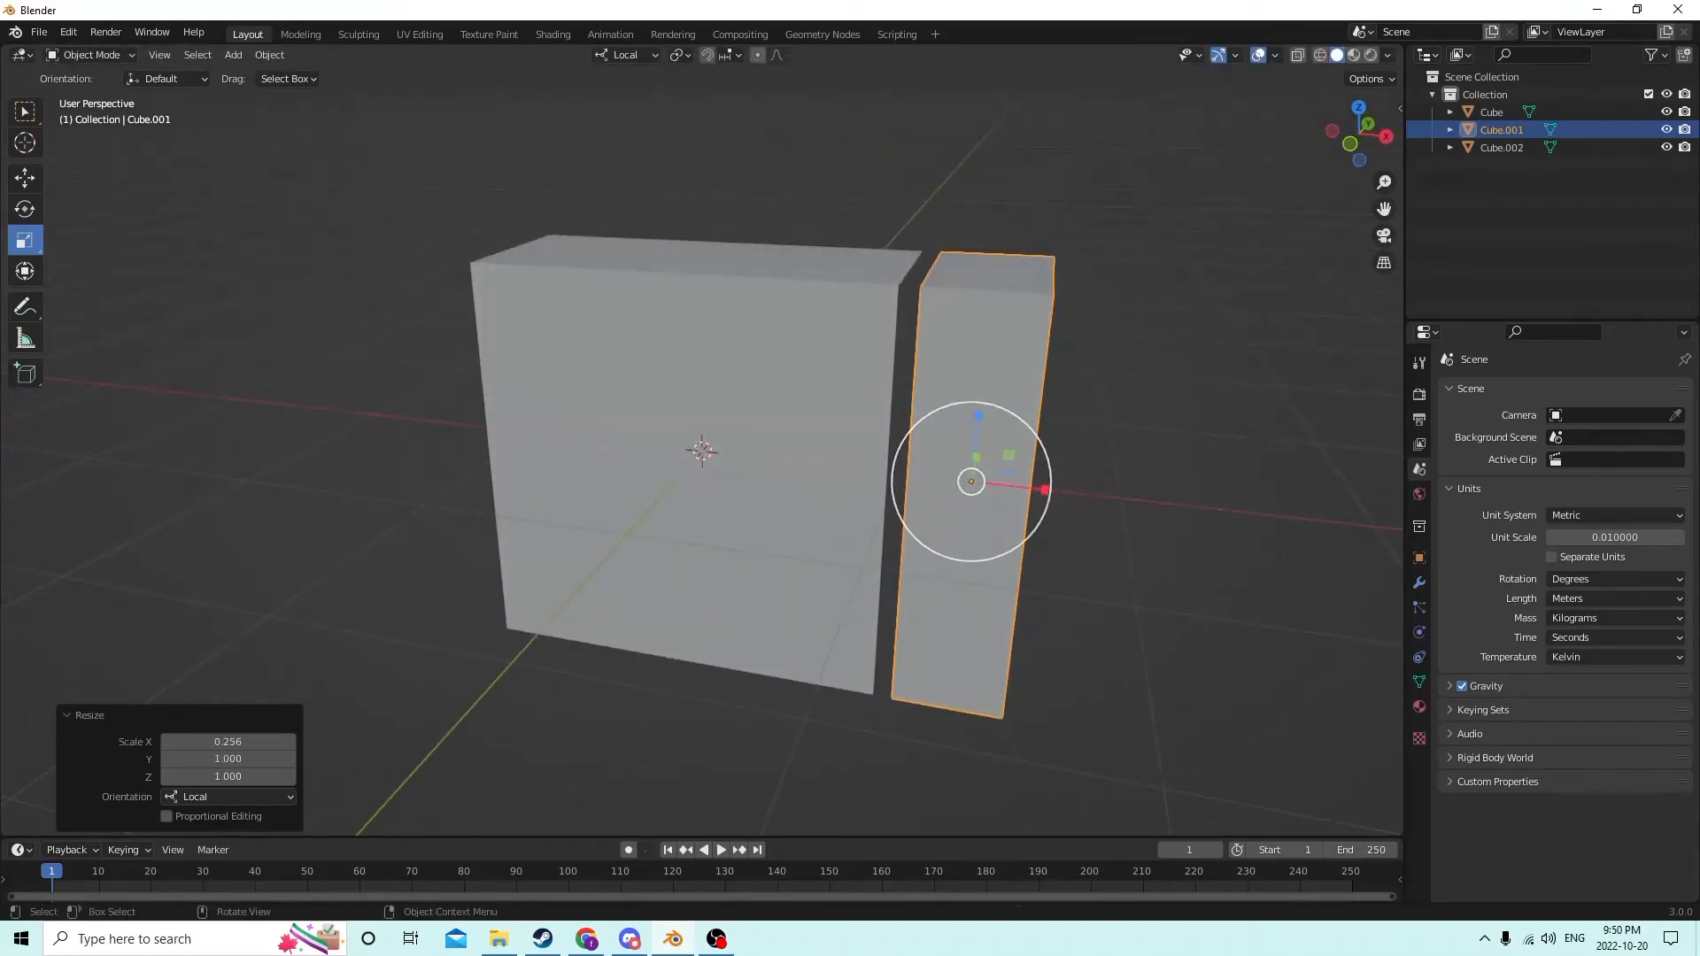
left_click_drag(1044, 490, 990, 484)
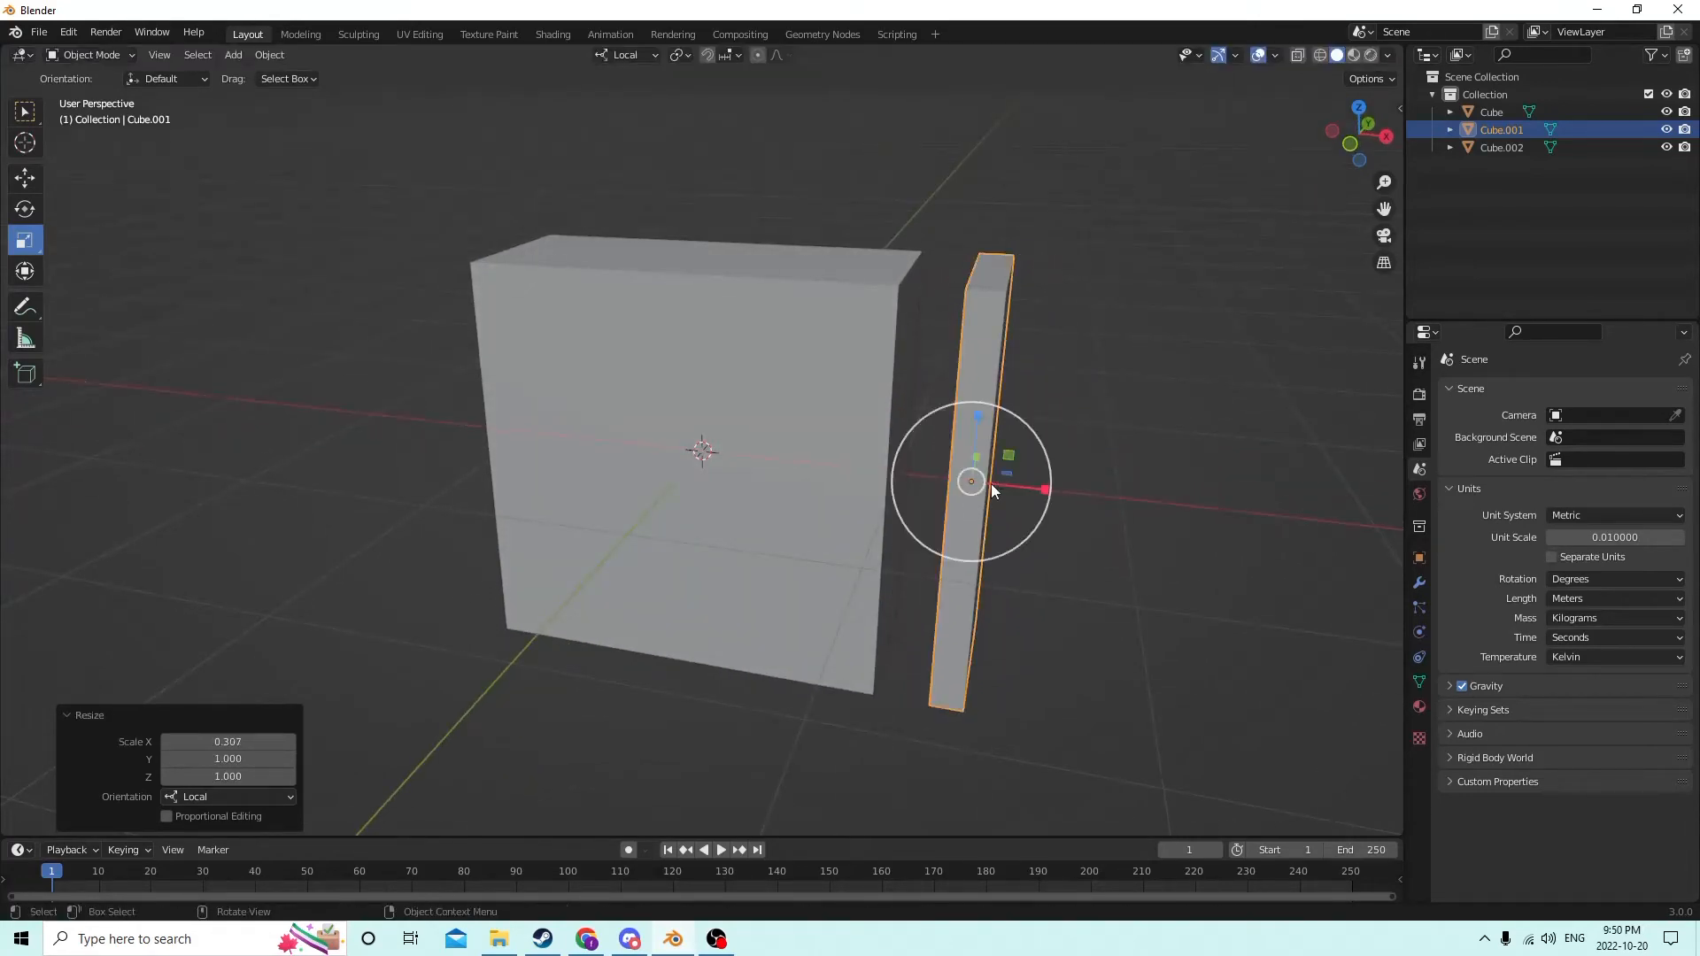
Step: Examine the thinned front panel and its gap to the tower block from several sides
middle_click_drag(991, 483, 879, 483)
left_click(1099, 511)
middle_click_drag(1100, 512, 937, 486)
left_click(672, 481)
middle_click_drag(672, 482, 677, 457)
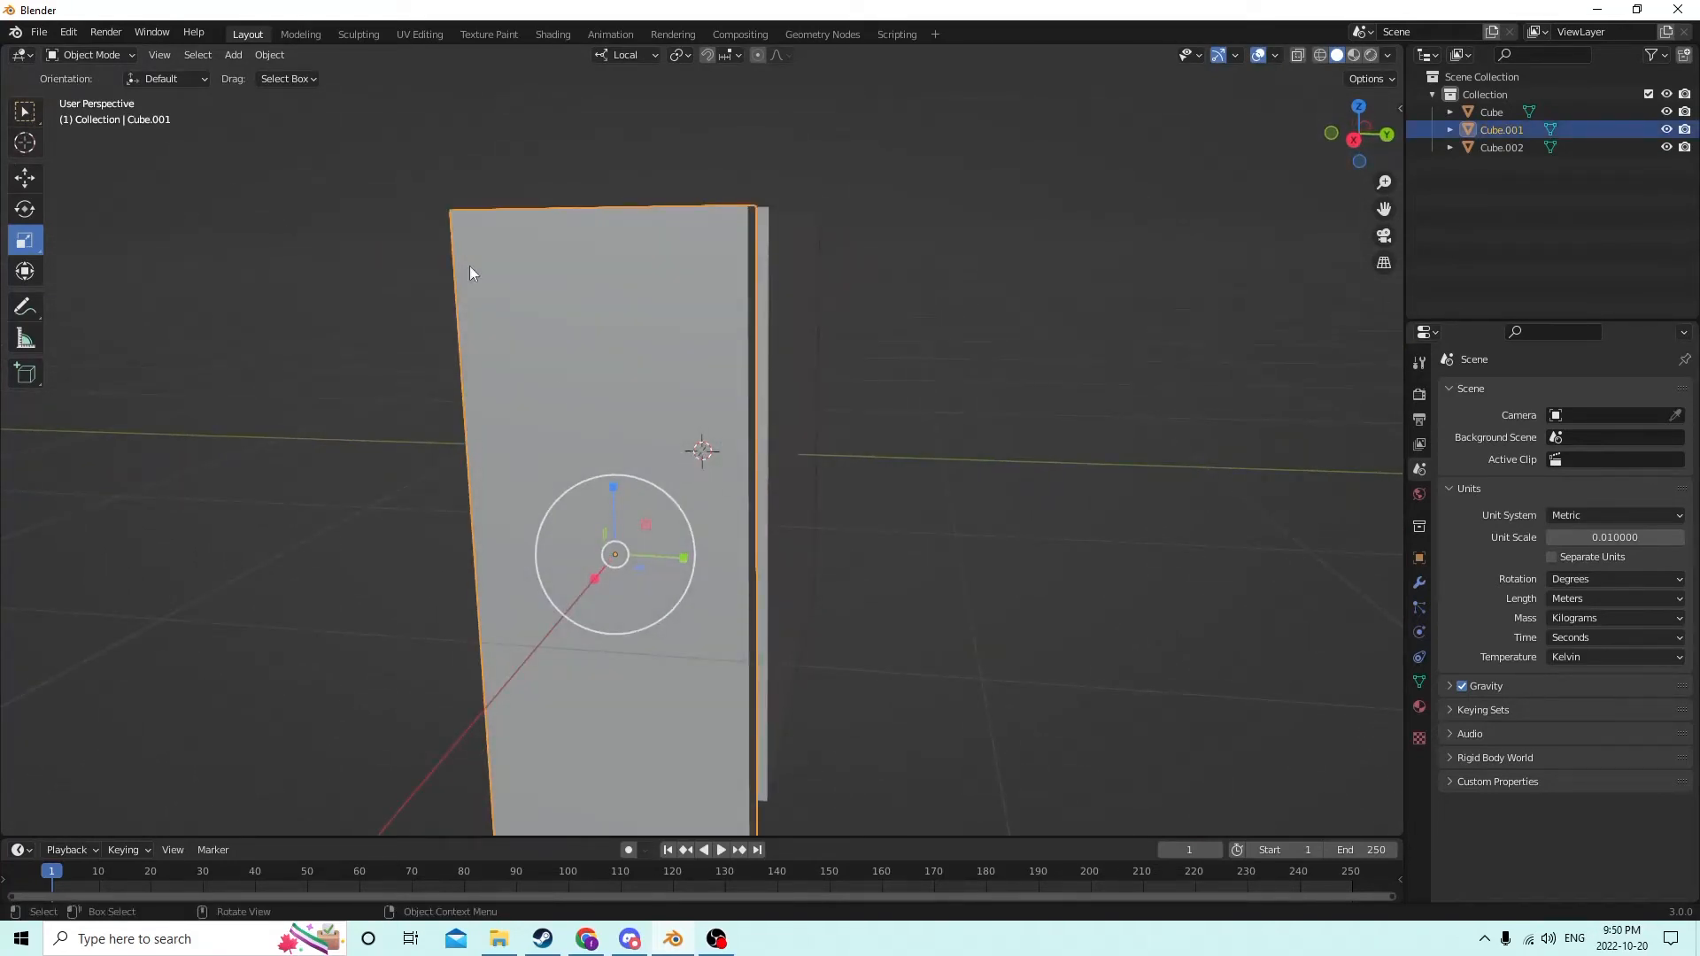
key("Tab")
middle_click_drag(575, 278, 706, 395)
key("Tab")
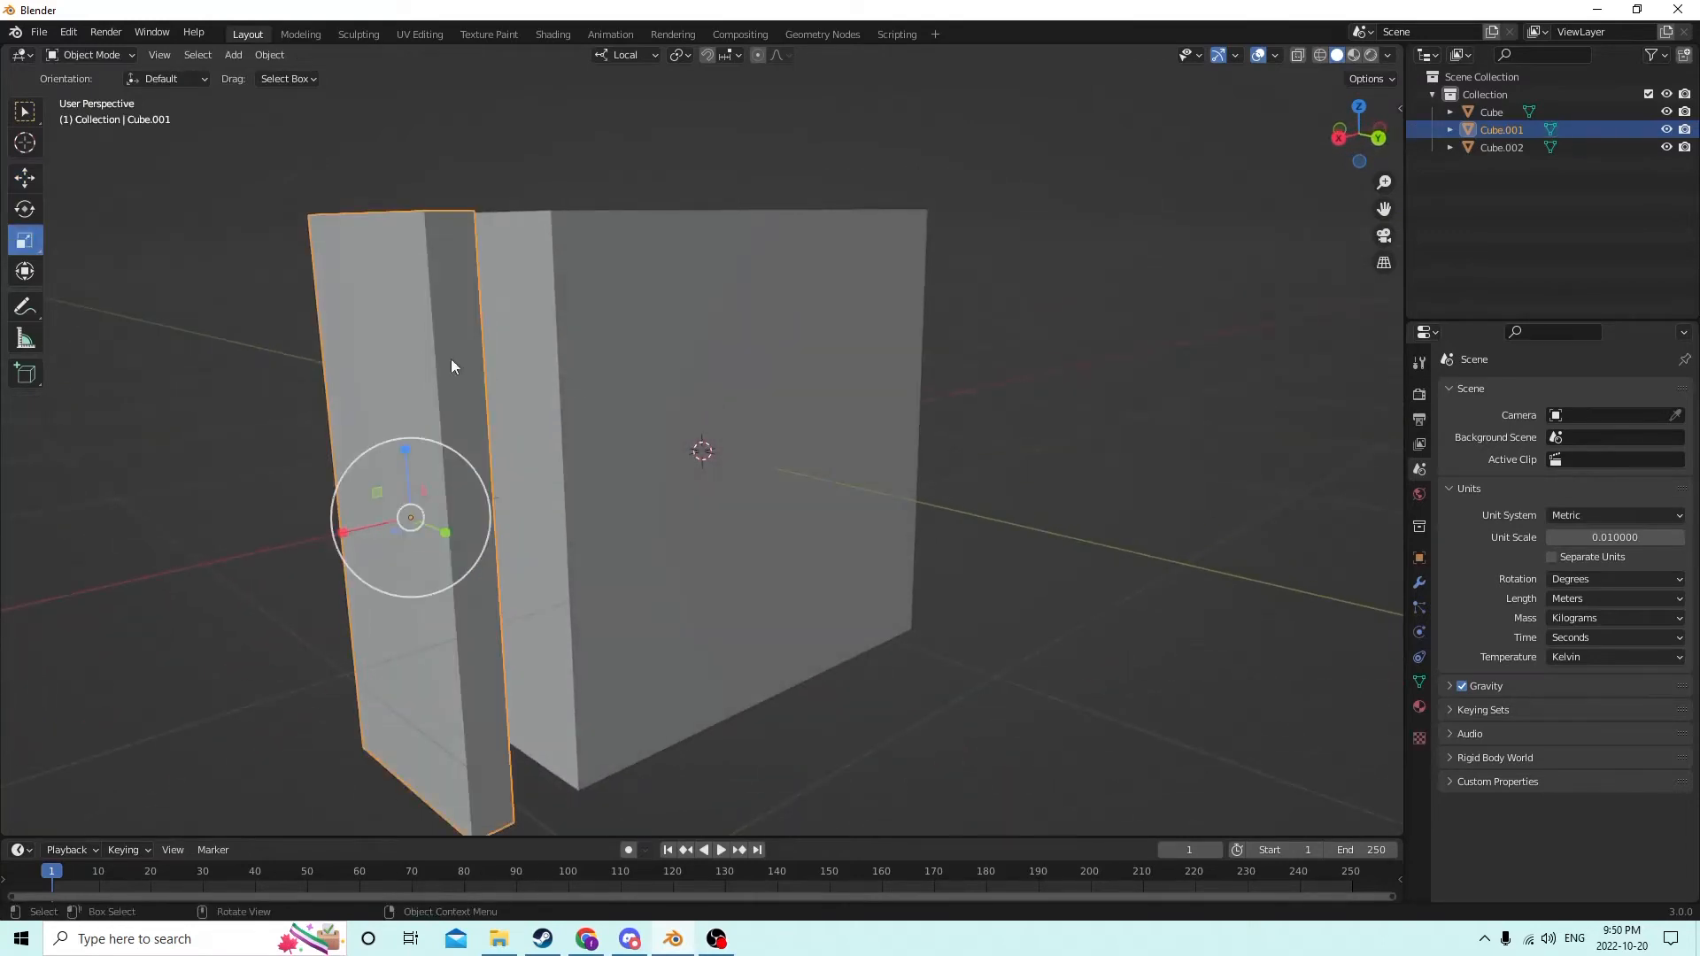
middle_click_drag(424, 363, 567, 352)
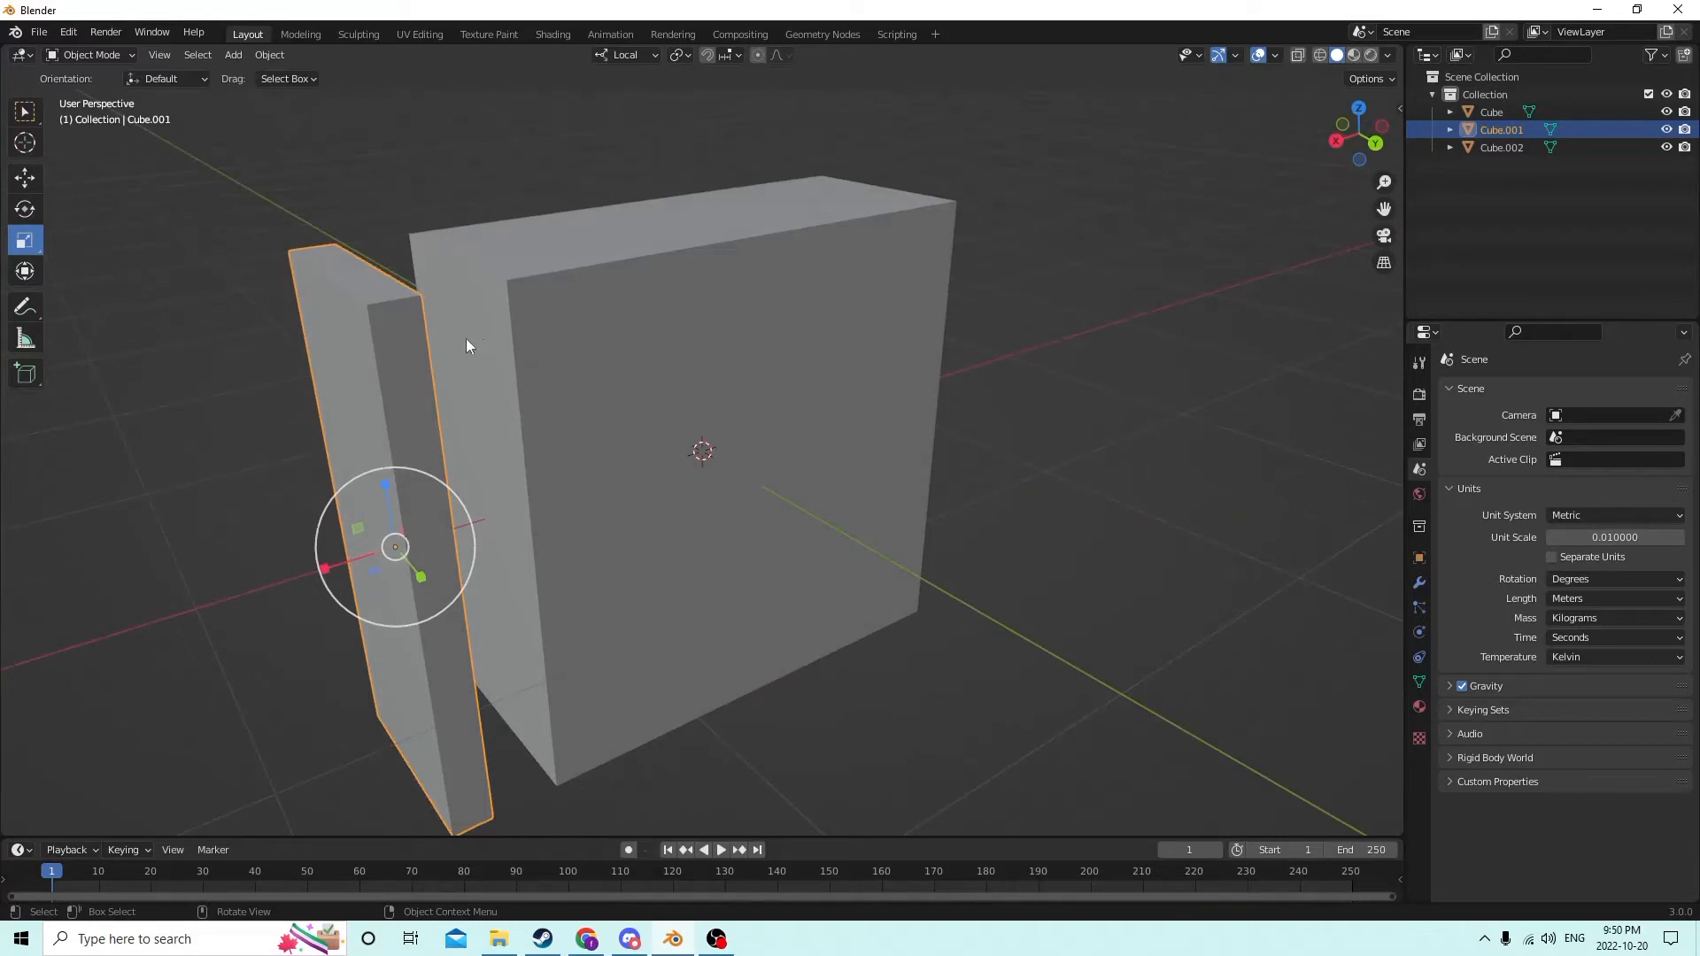
middle_click_drag(467, 340, 592, 327)
Step: Bevel the four edges around the panel's front face by about 0.00116 m with three segments
key("Tab")
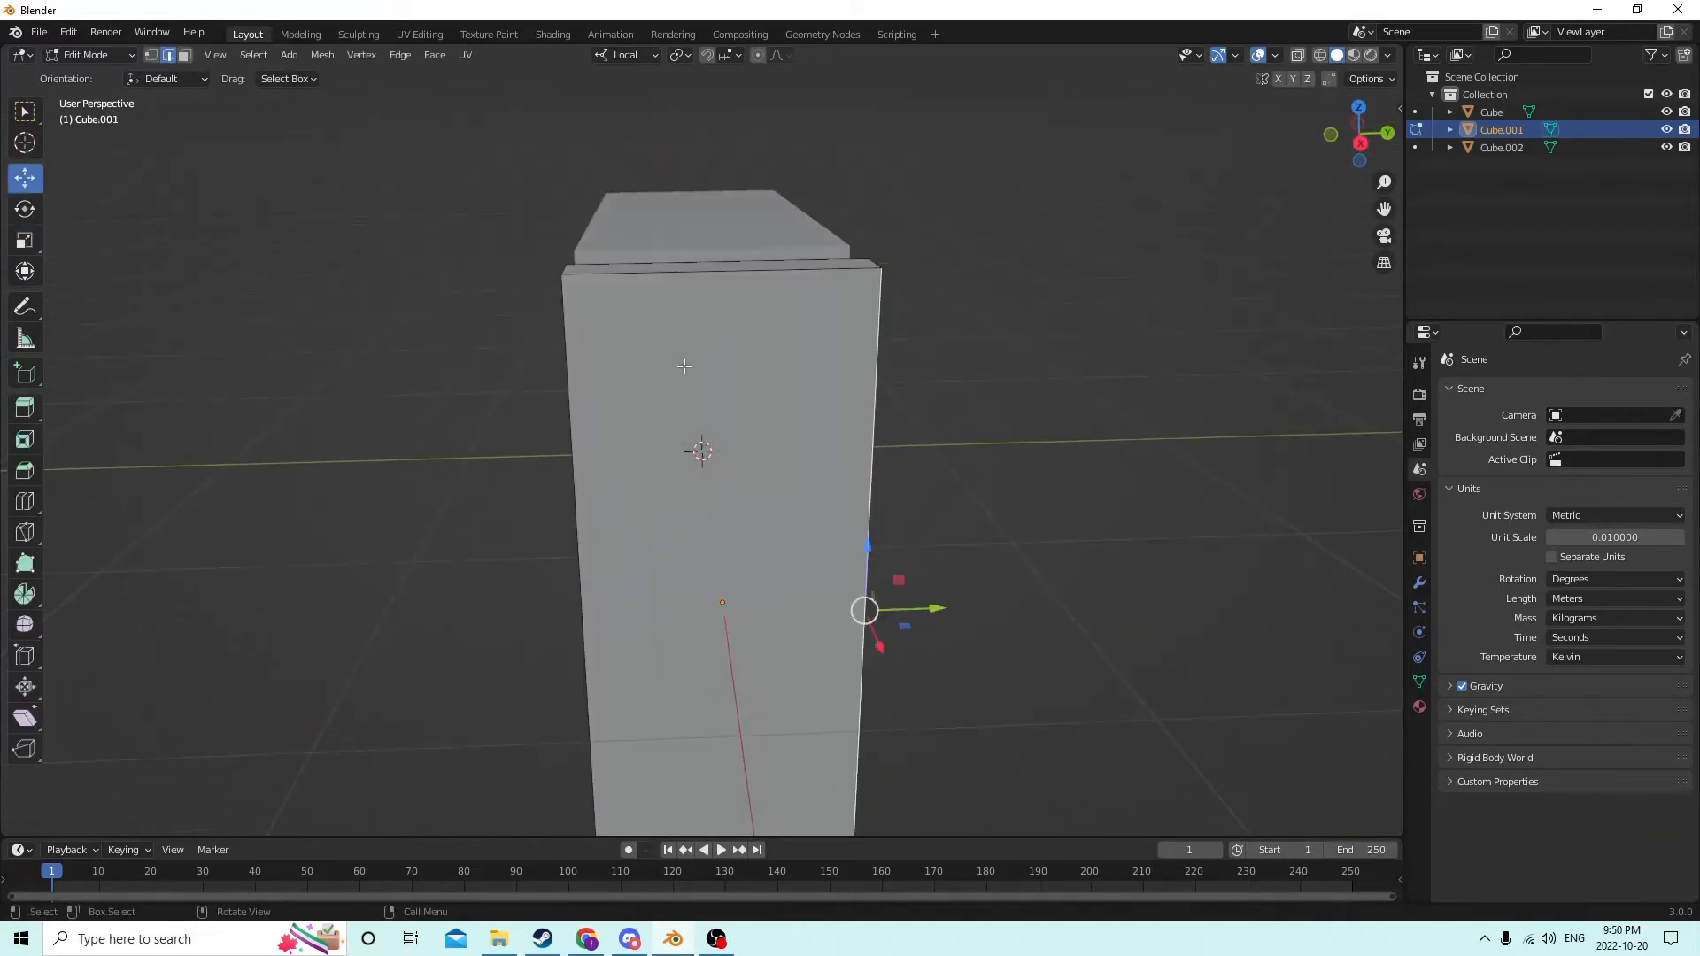
middle_click_drag(684, 365, 731, 397)
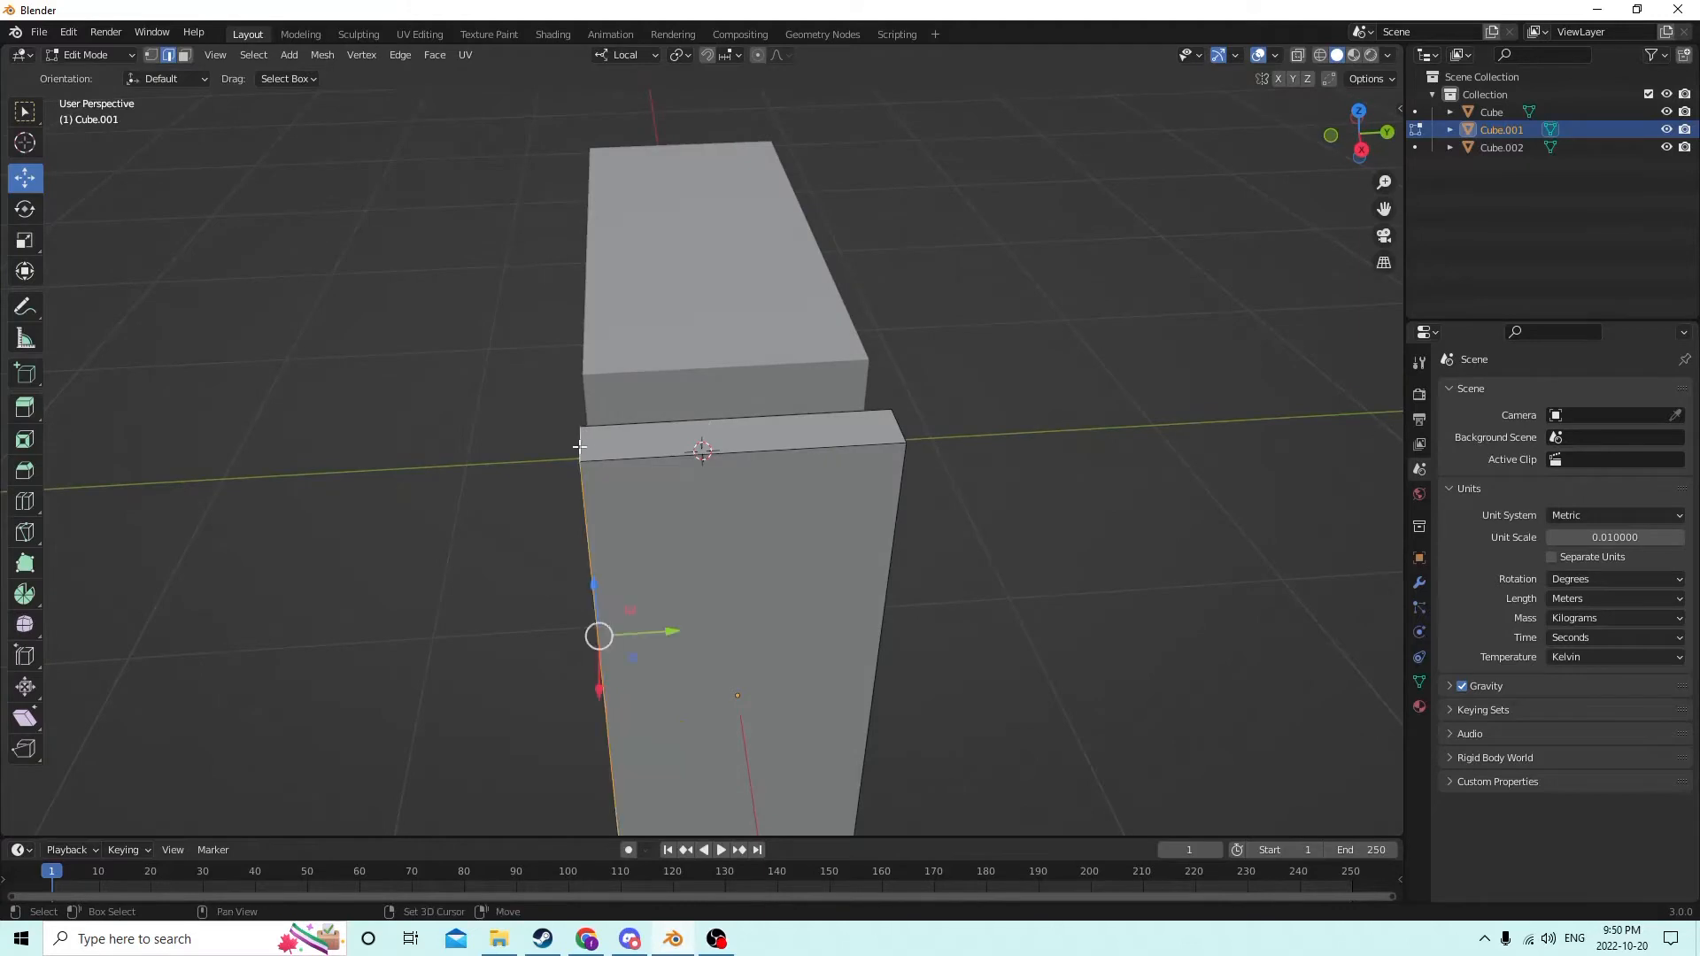
left_click(663, 458, "shift")
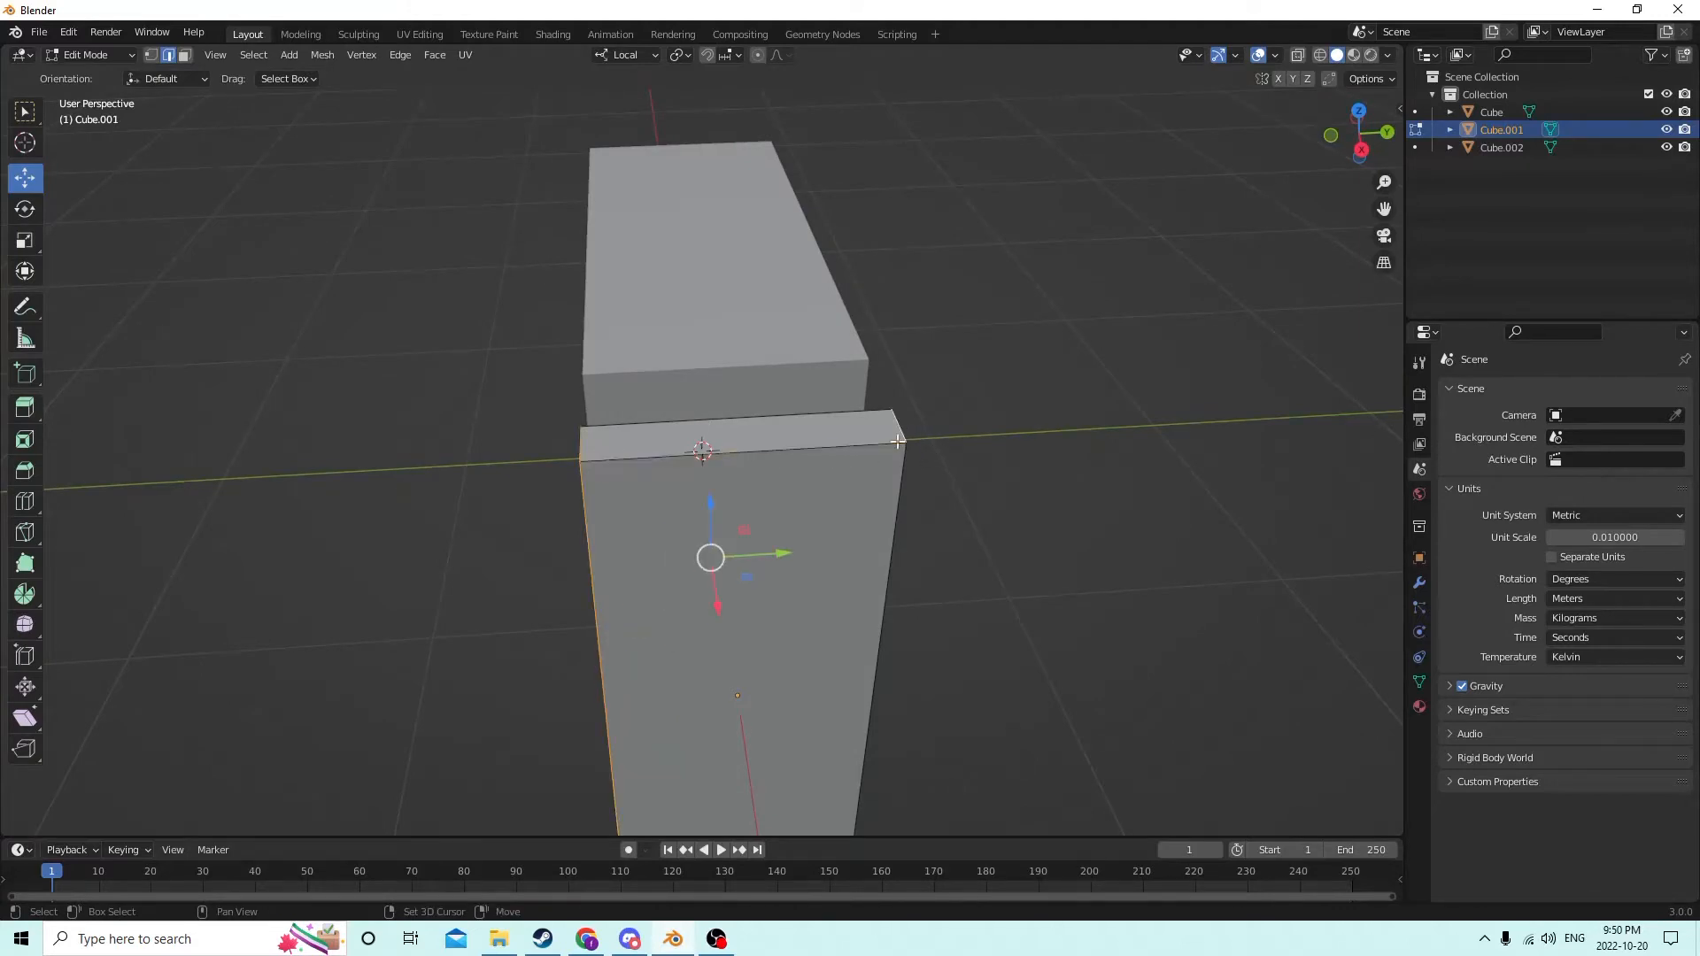
middle_click_drag(897, 442, 819, 362)
left_click(639, 400, "shift")
middle_click_drag(639, 401, 595, 321)
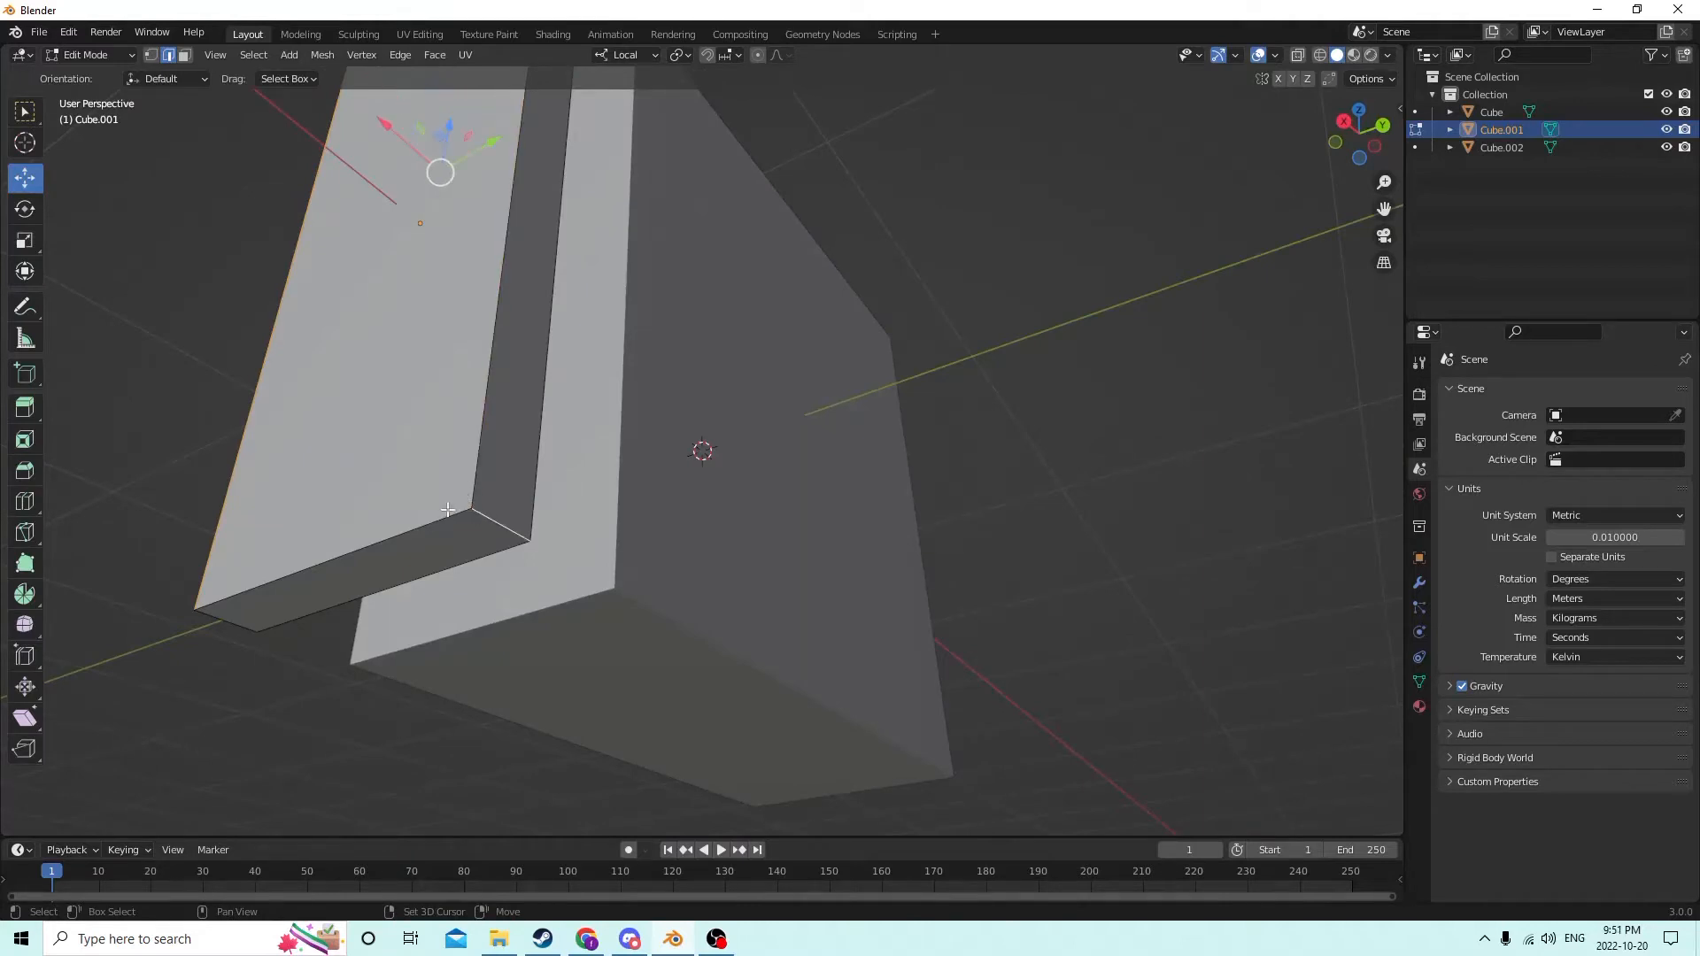
middle_click_drag(454, 513, 629, 524)
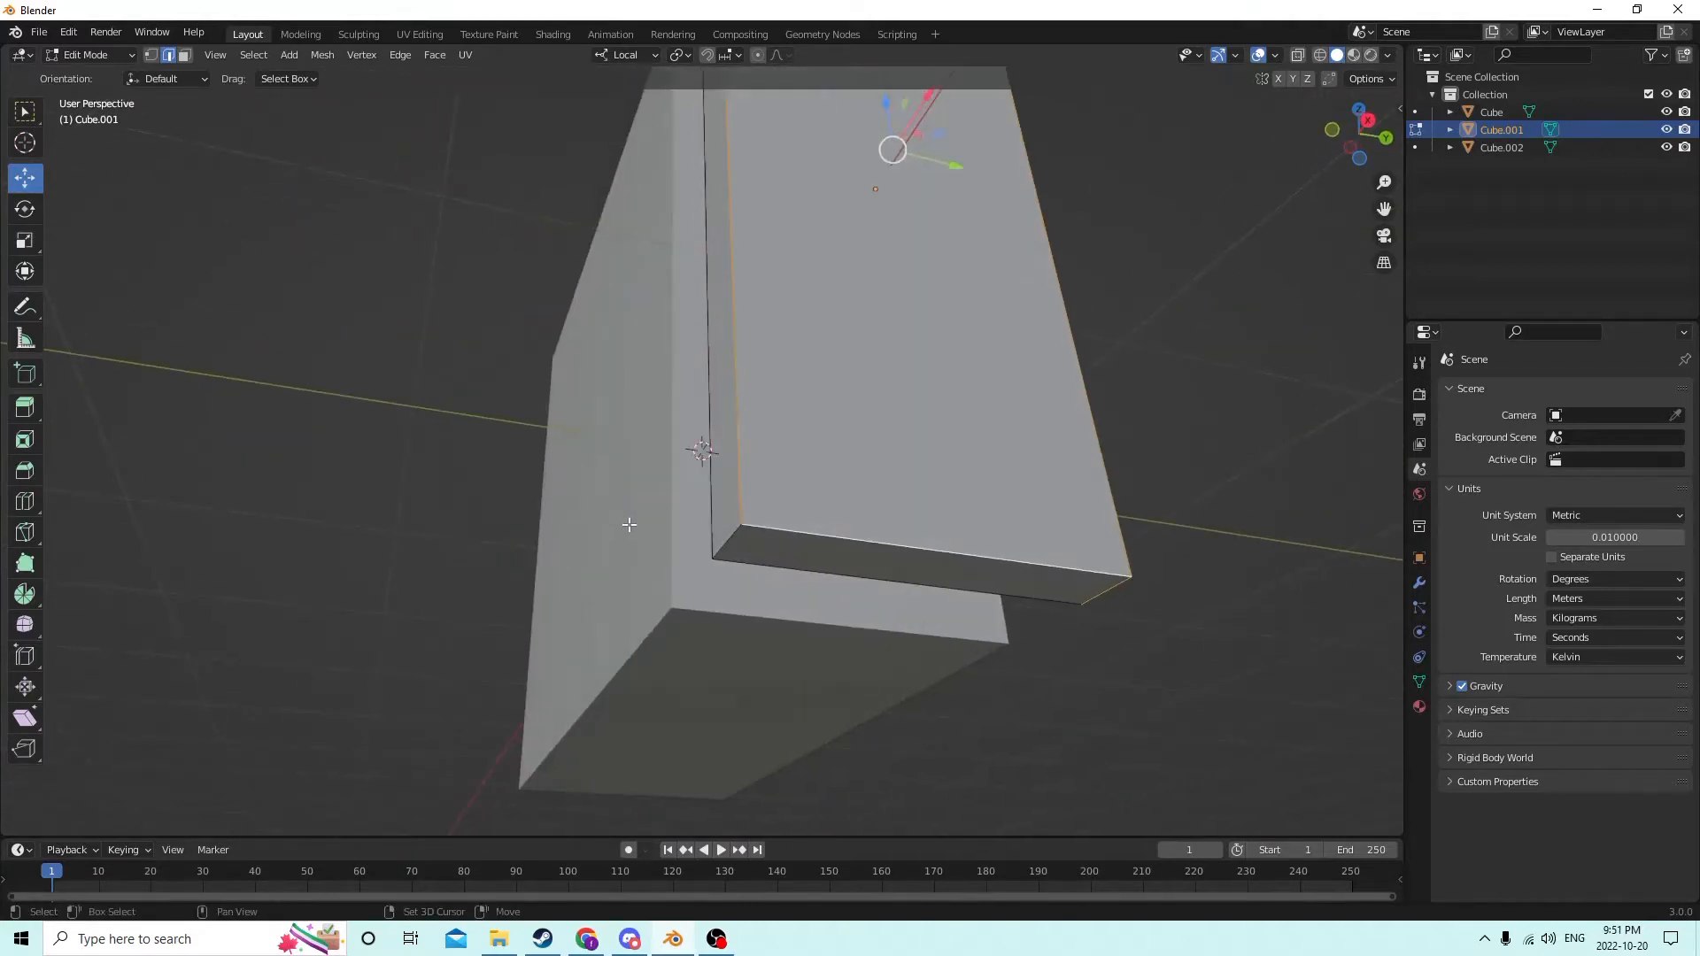
scroll(758, 441, "down", 6)
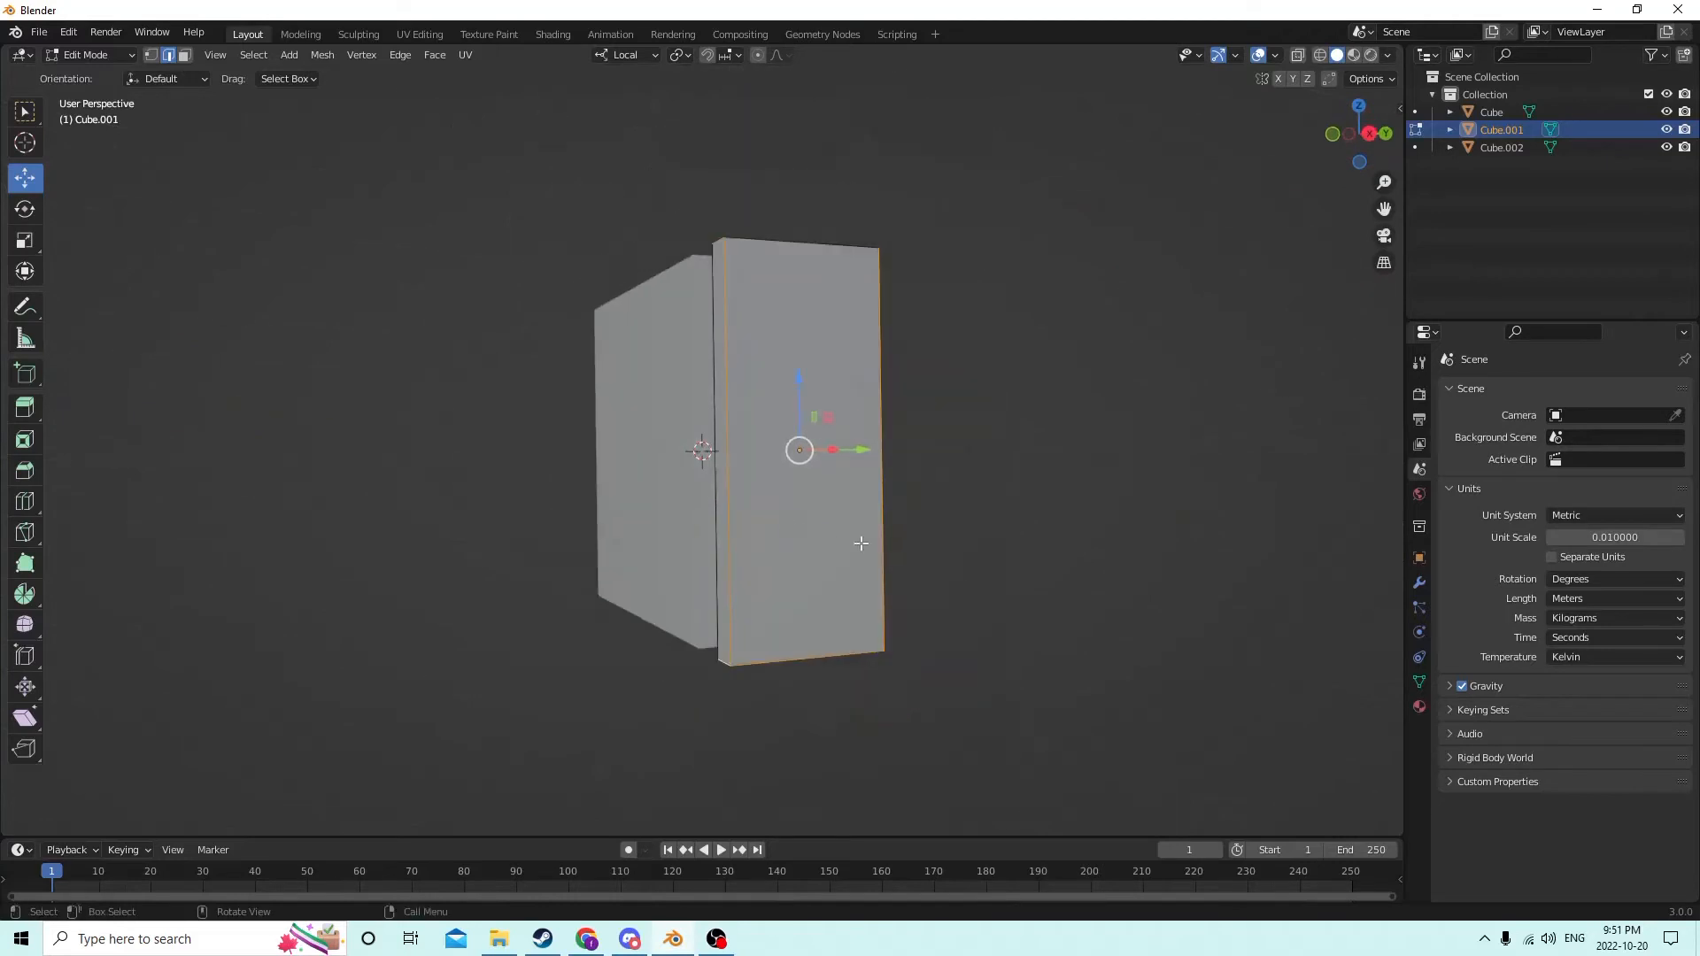
middle_click_drag(860, 545, 904, 622)
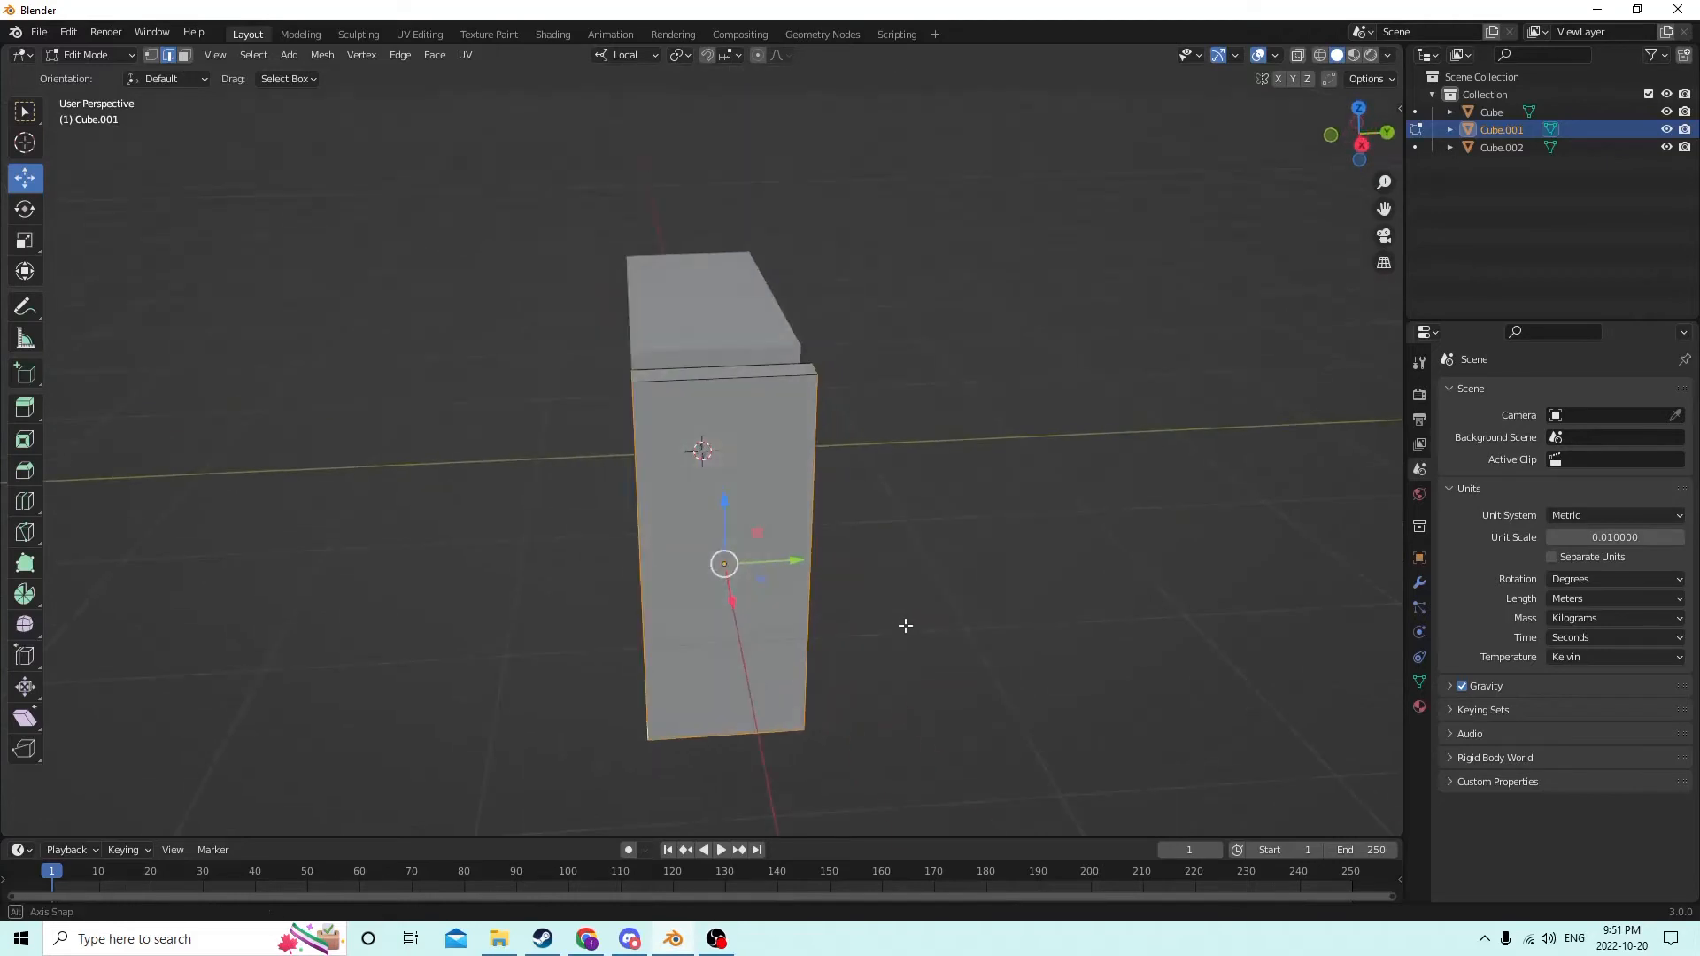
left_click(748, 375, "ctrl")
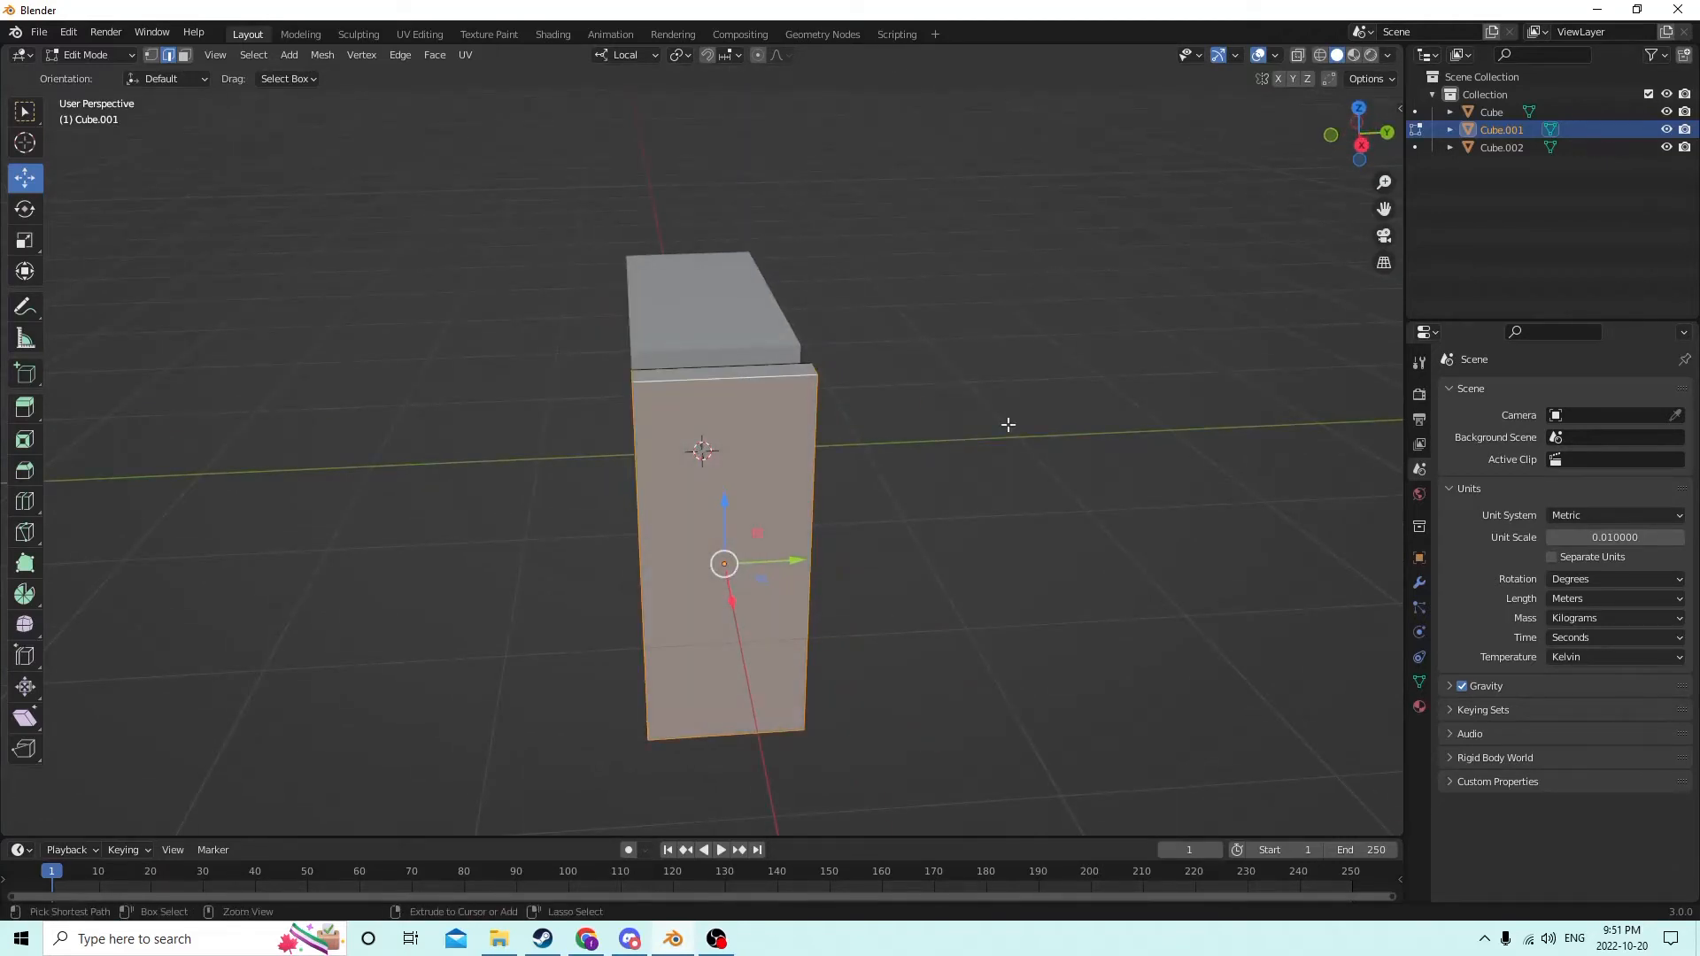
key("ctrl+b")
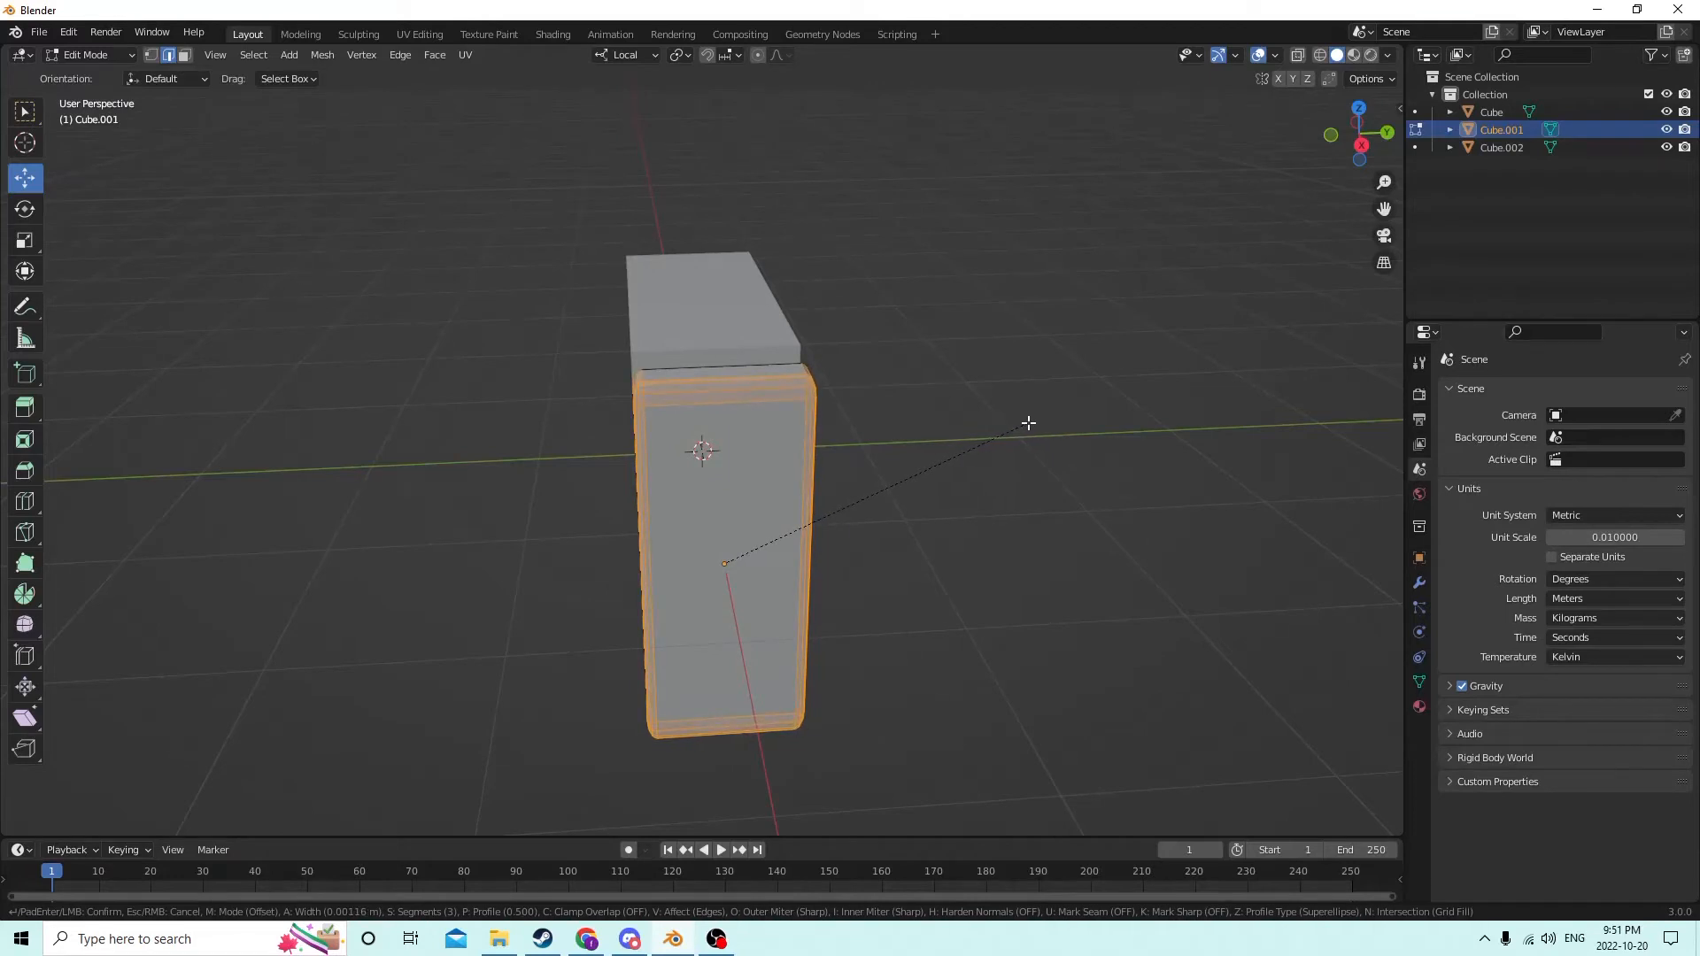
left_click(1029, 423)
mouse_move(1028, 423)
middle_mouse_down()
mouse_move(1097, 398)
mouse_move(1014, 404)
middle_mouse_up()
key("Tab")
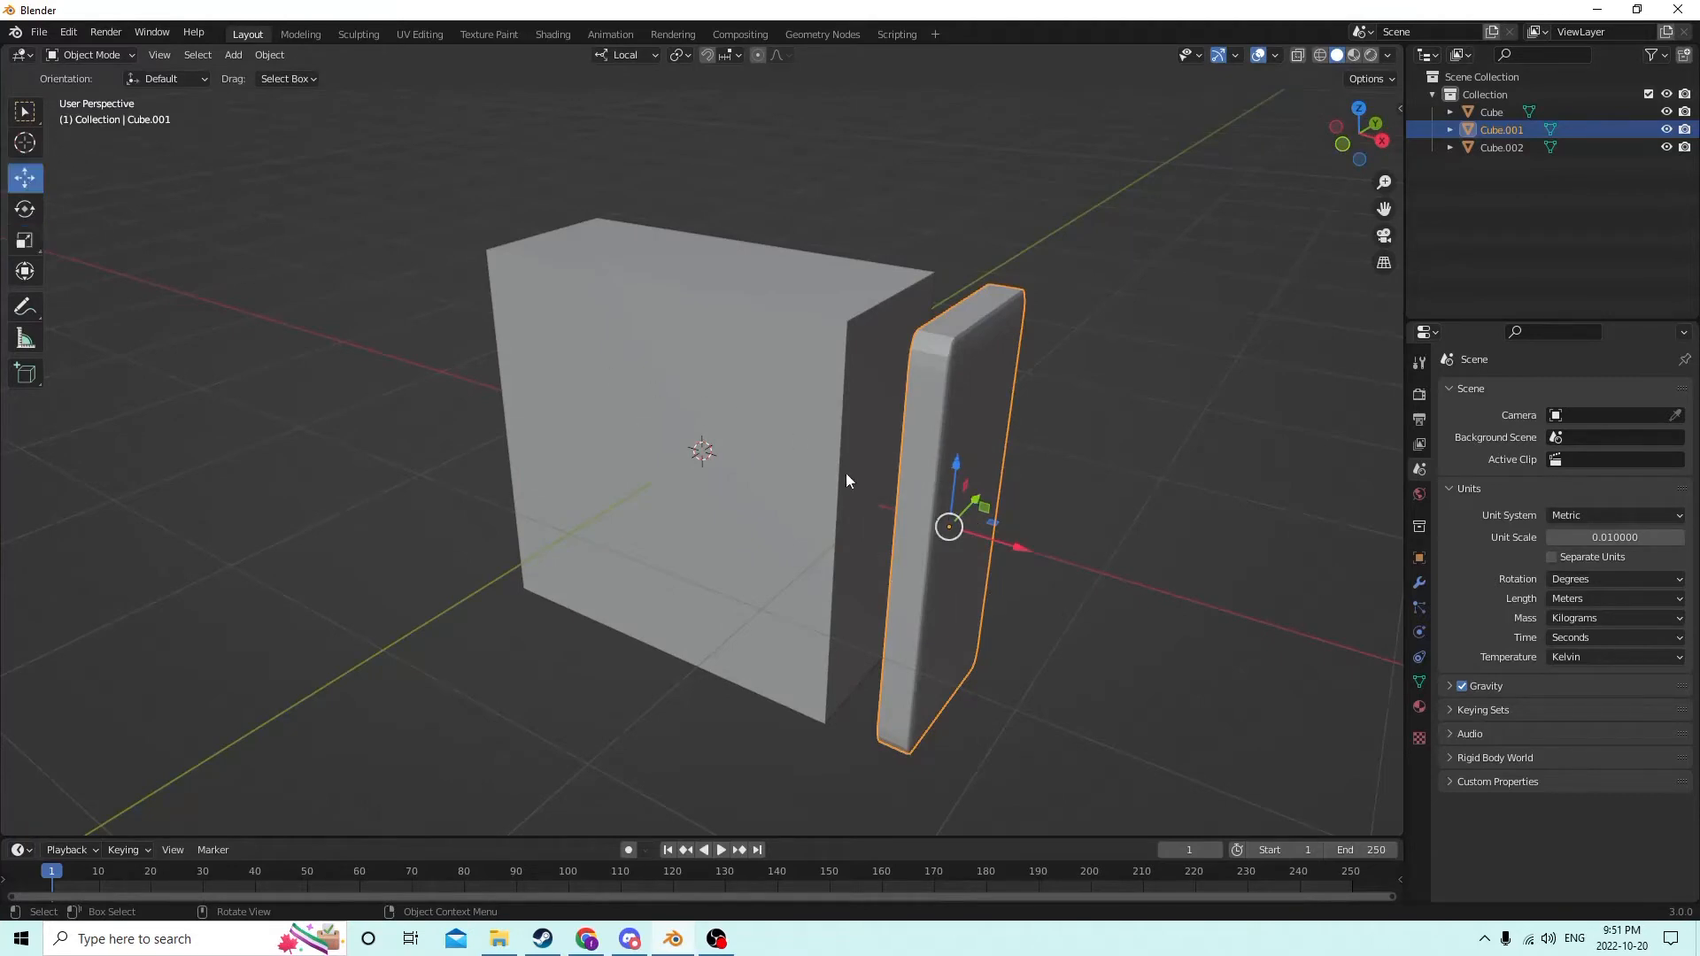
Step: Move the beveled front panel back along X against the front of the tower block
left_click_drag(1018, 550, 960, 534)
middle_click_drag(960, 534, 774, 507)
left_click(1048, 522)
middle_click_drag(1049, 523, 1201, 557)
Step: Duplicate the tower block in place and shift the copy about -0.000913 m along its local Y axis
left_click(792, 561)
middle_click_drag(792, 561, 868, 535)
key("shift+d")
key("Escape")
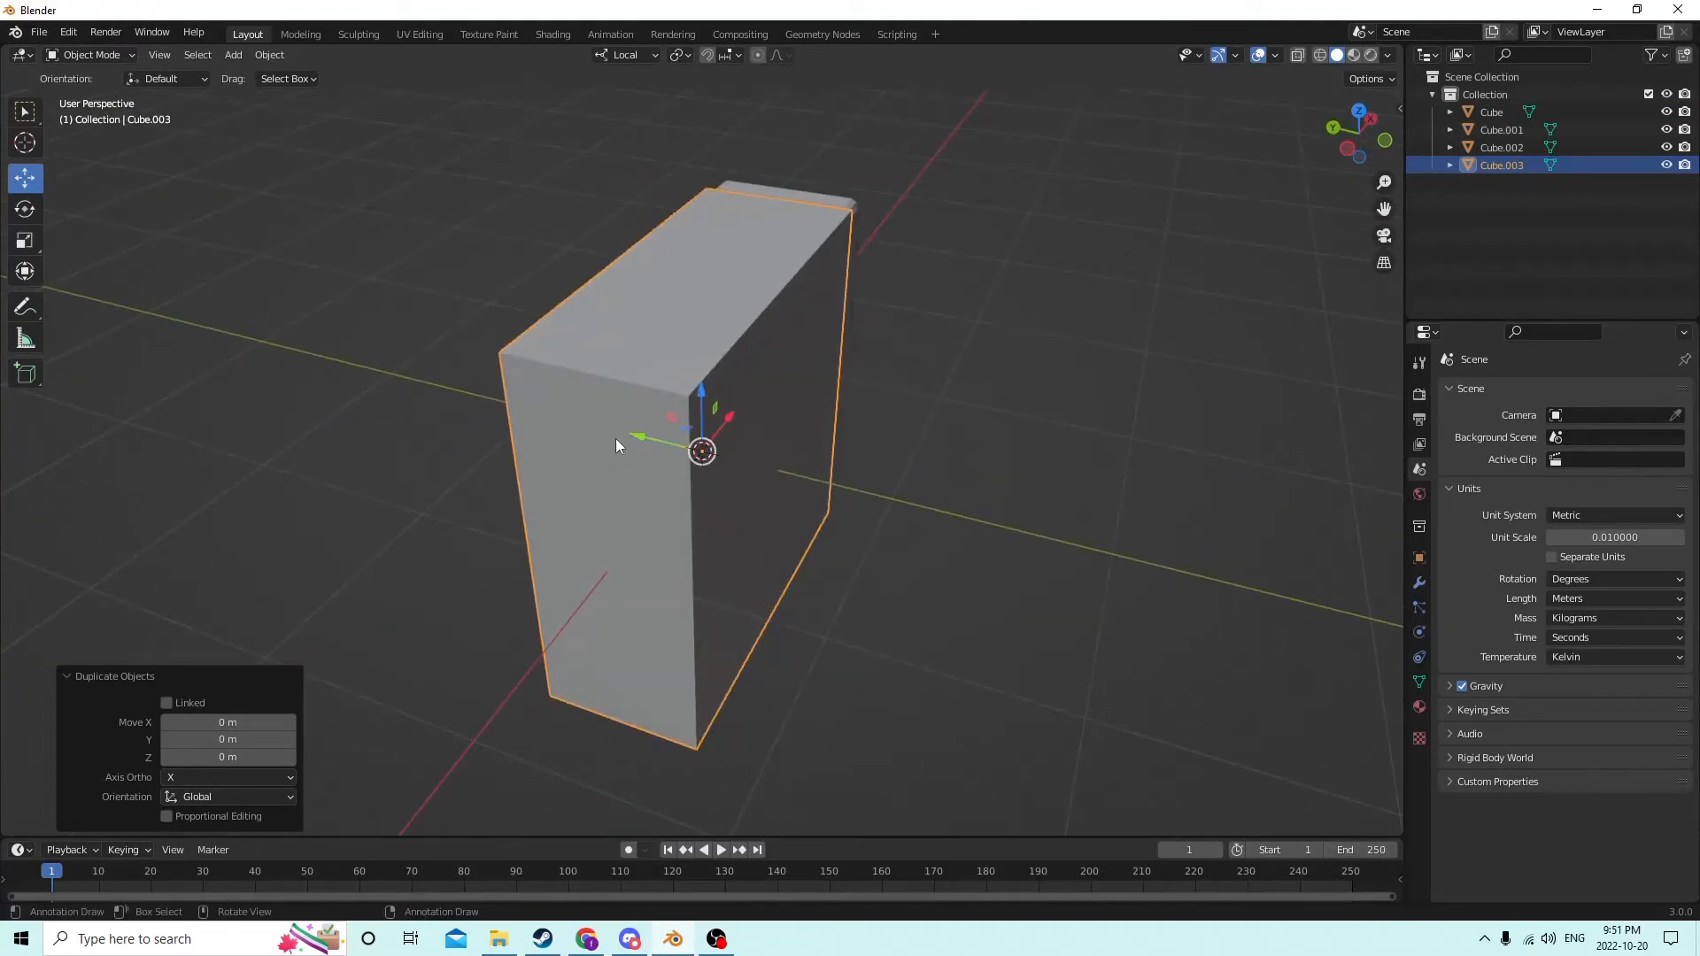
left_click_drag(640, 436, 657, 440)
Step: Scale the shifted copy uniformly to about 0.961 and adjust it along Y so it protrudes only slightly from the tower's side
middle_click_drag(655, 441, 607, 436)
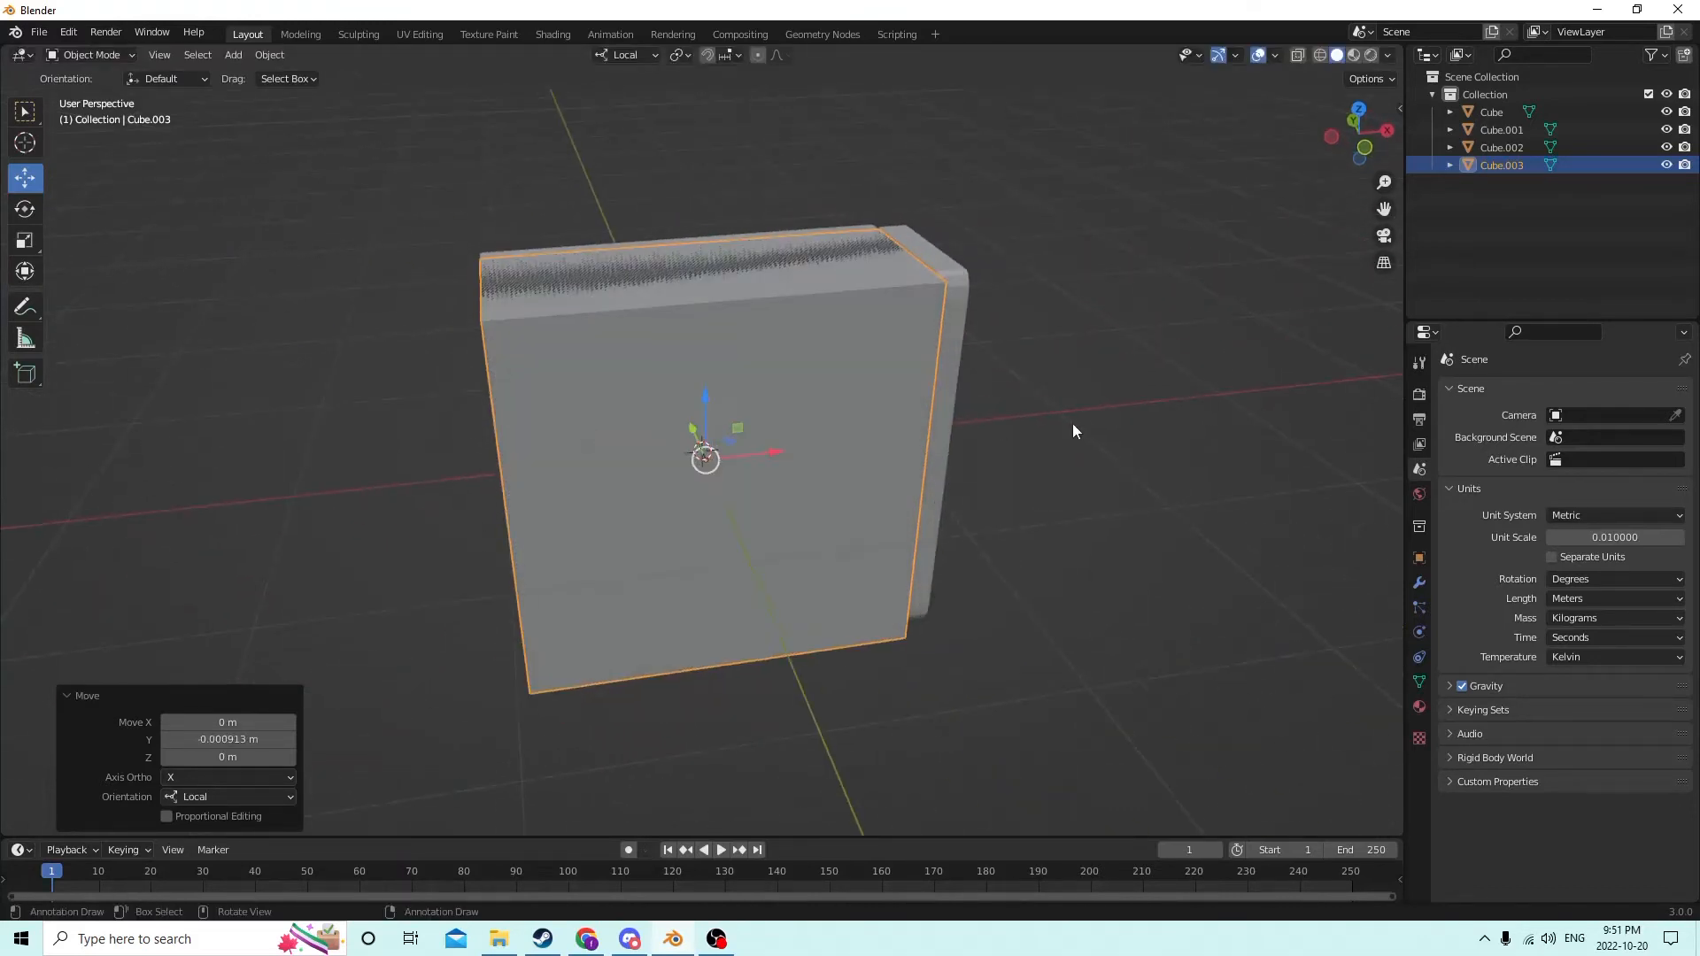
key("s")
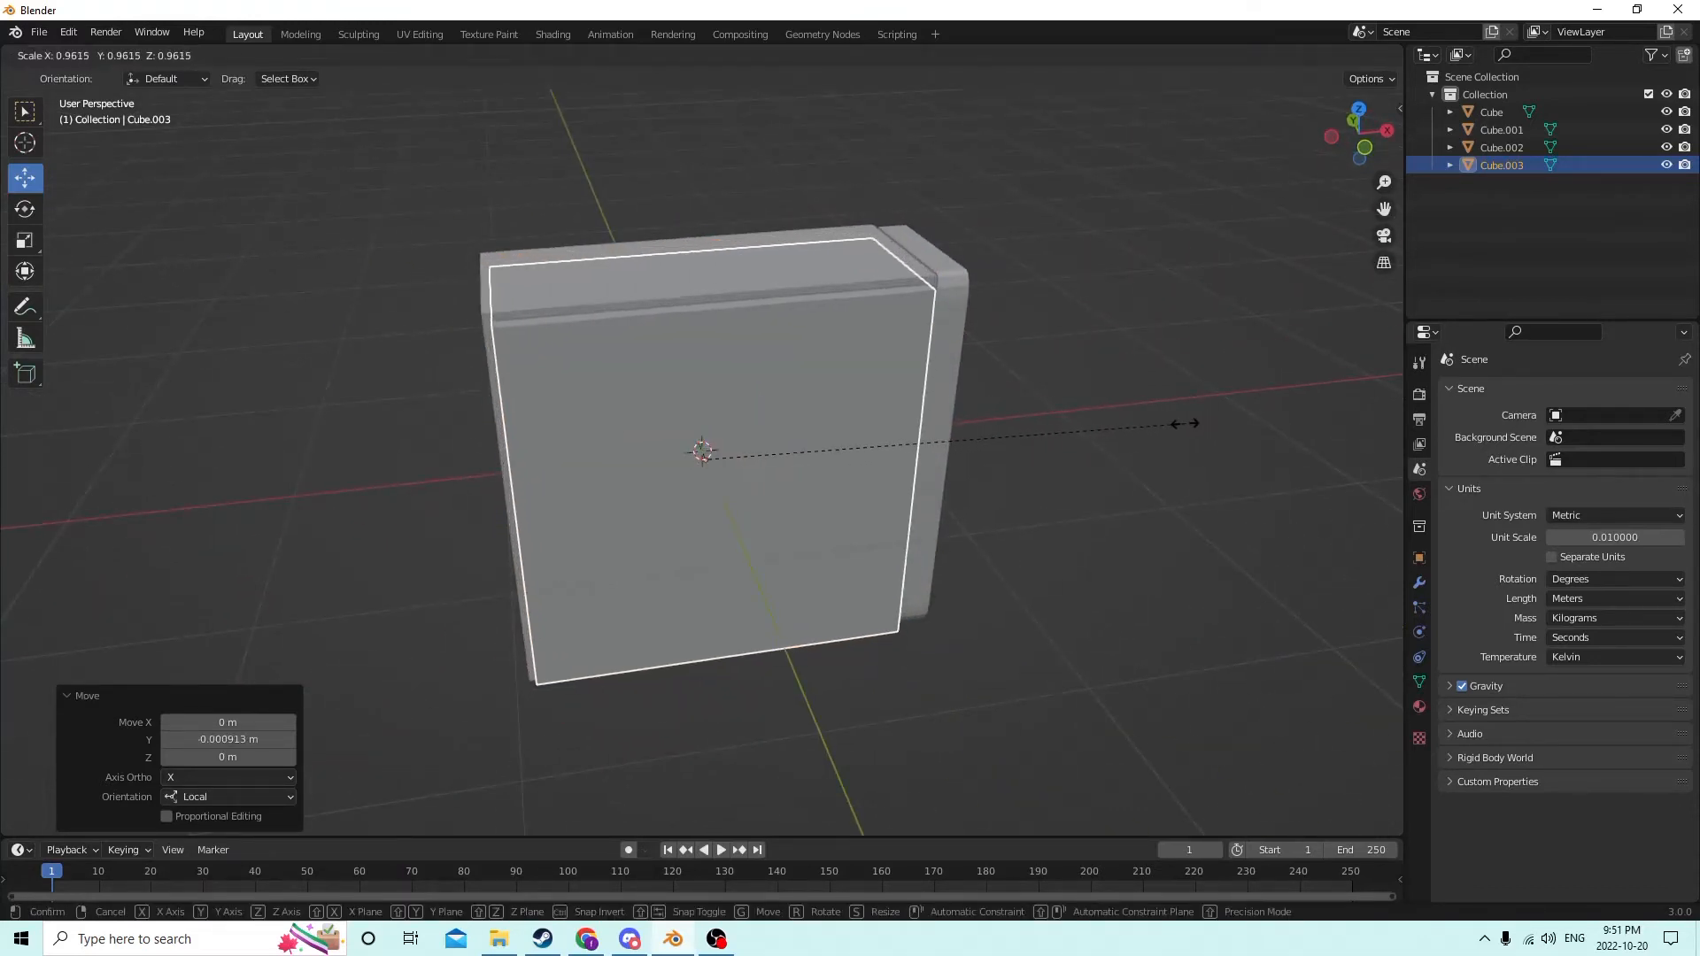
left_click(1185, 423)
middle_click_drag(1013, 434, 834, 427)
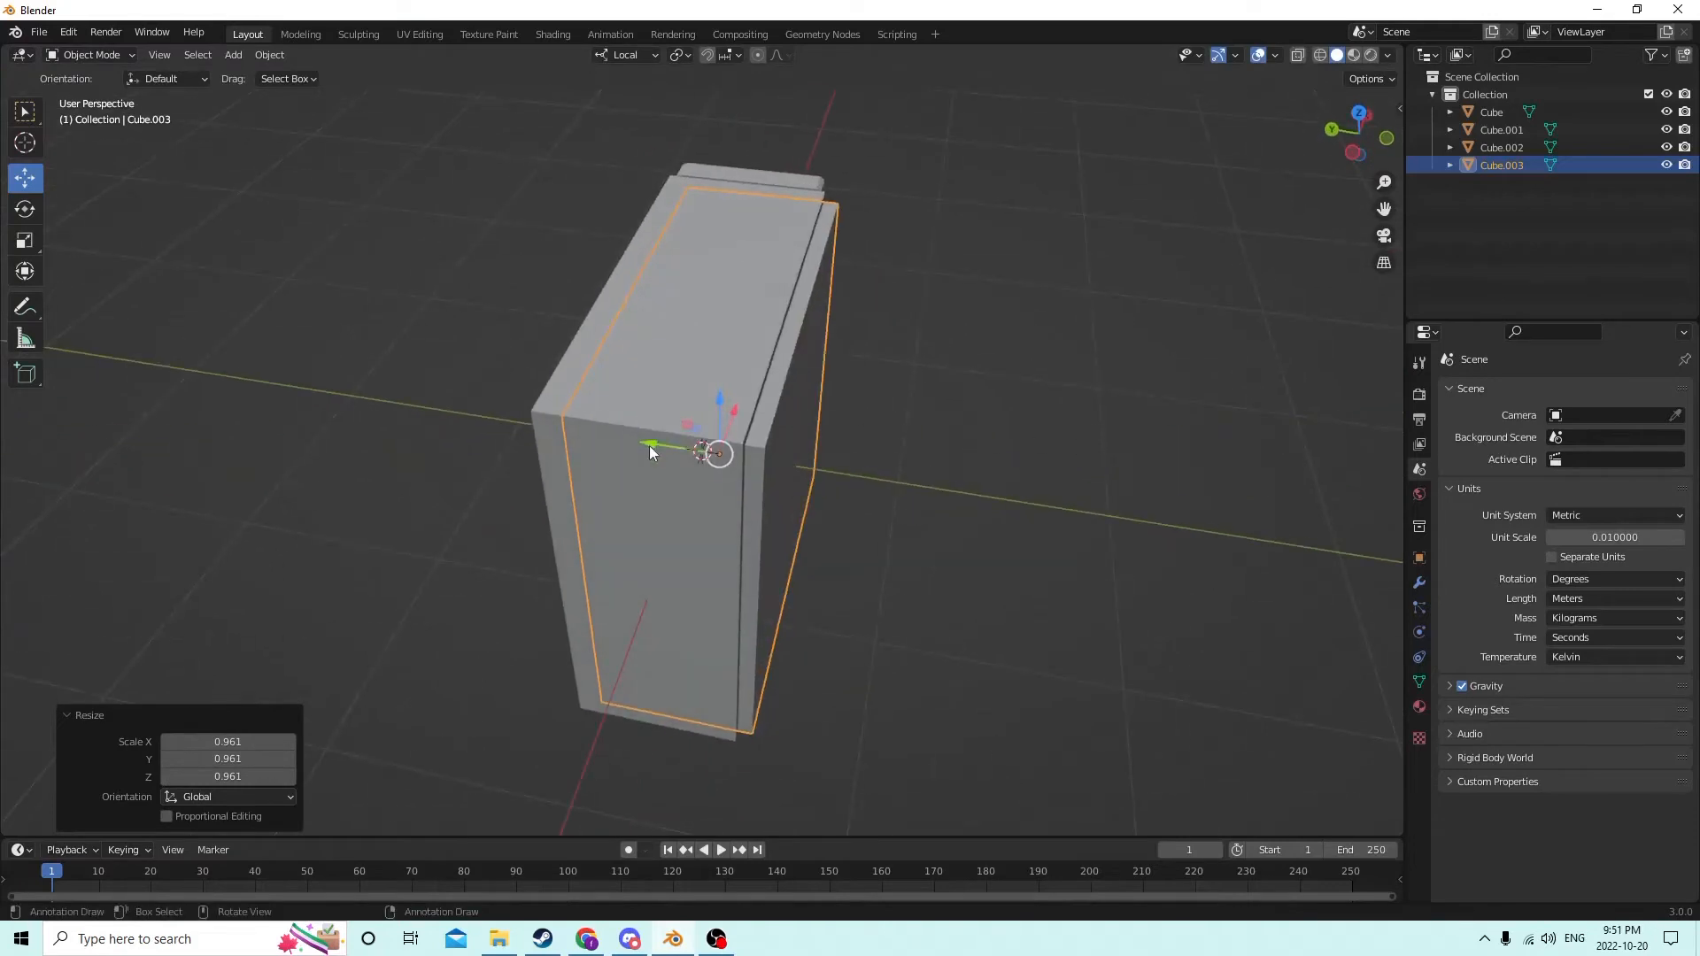
left_click_drag(649, 447, 630, 439)
Step: Try to hollow the tower by subtracting the inset copy with an Auto Boolean Difference, and undo the cut
middle_click_drag(631, 439, 581, 322)
left_click(581, 322, "shift")
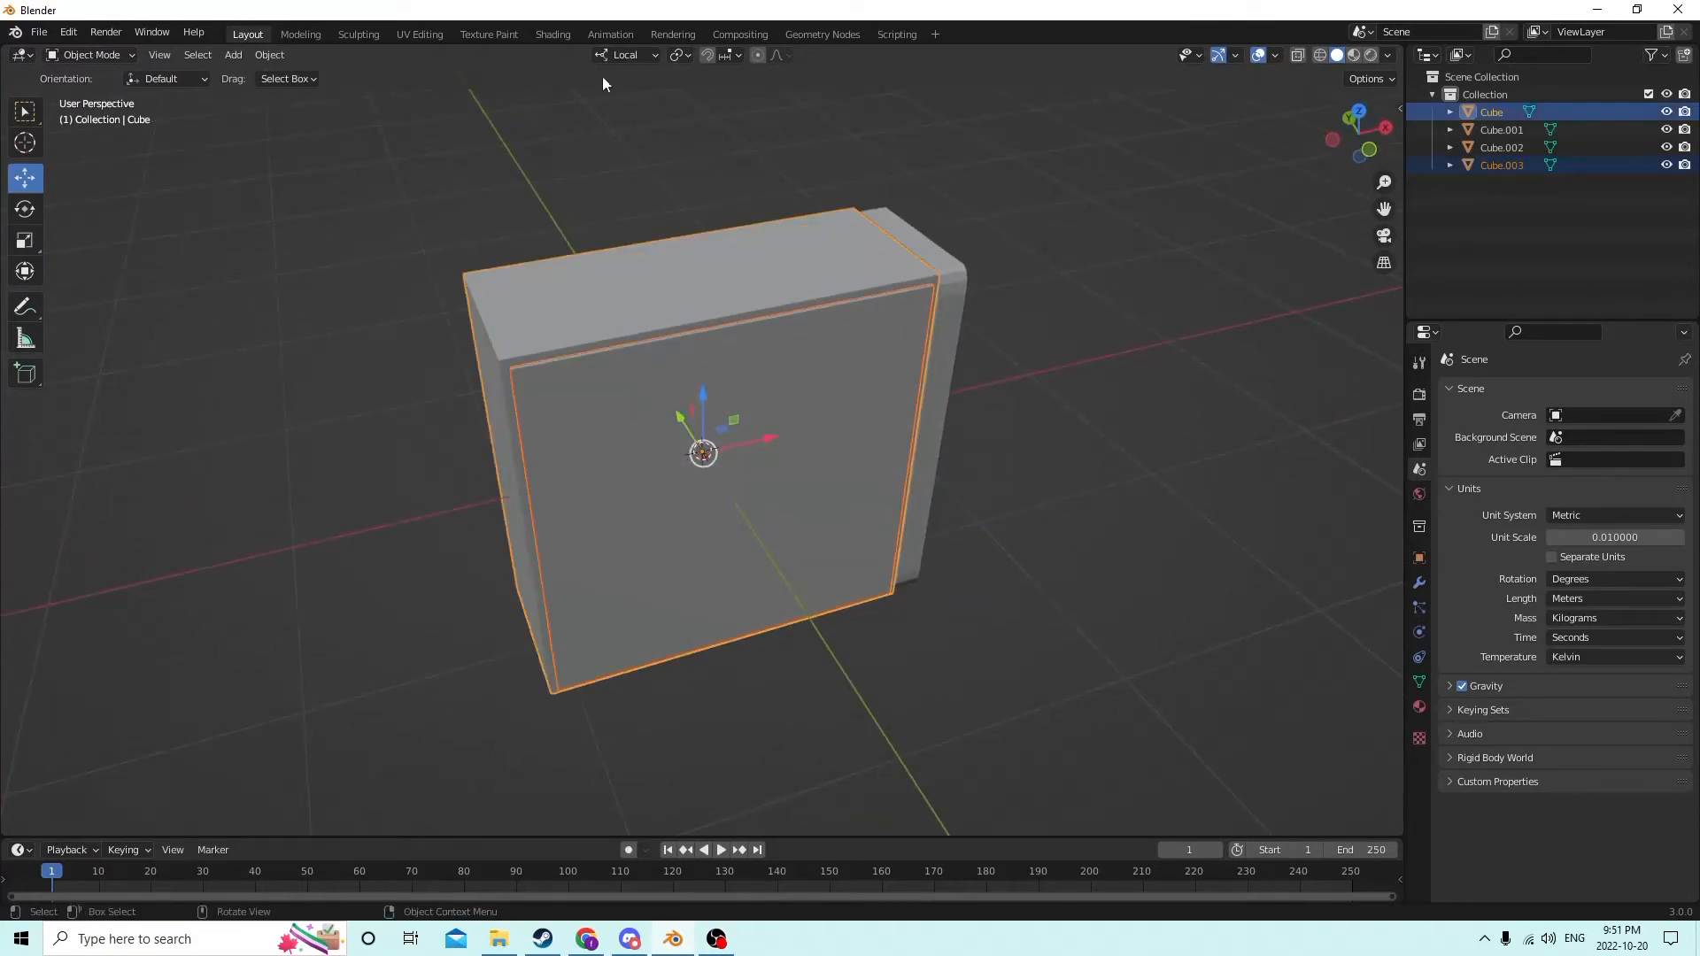
left_click(269, 58)
mouse_move(328, 641)
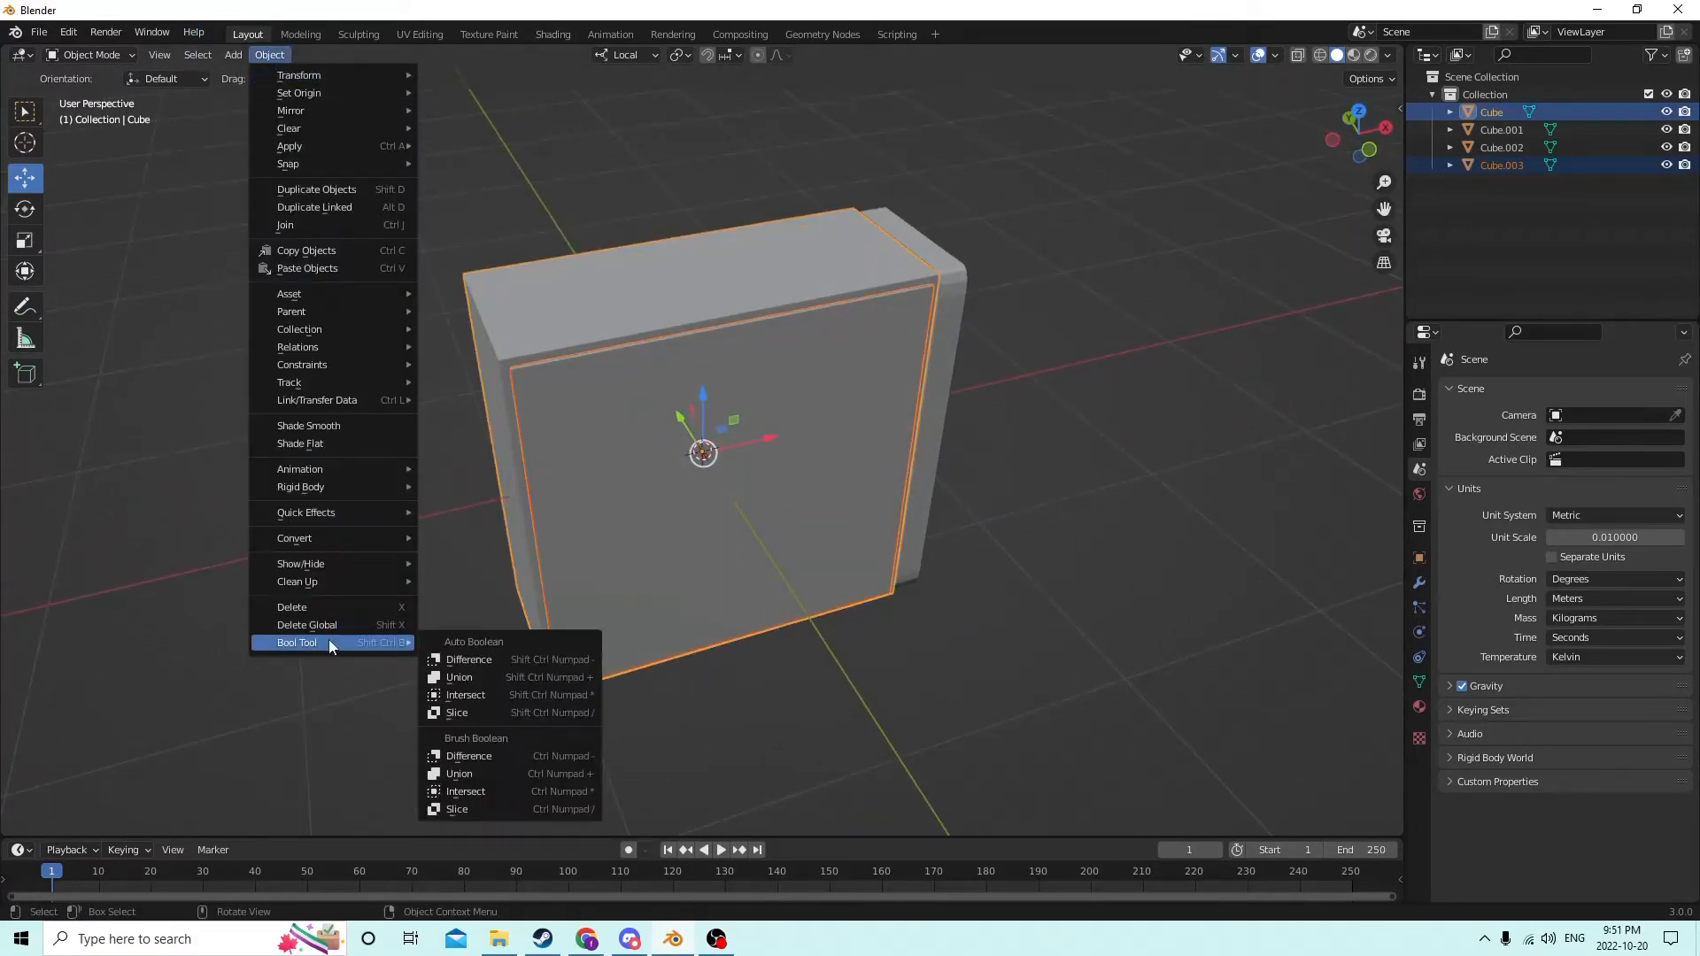
left_click(472, 662)
middle_click_drag(475, 646, 370, 524)
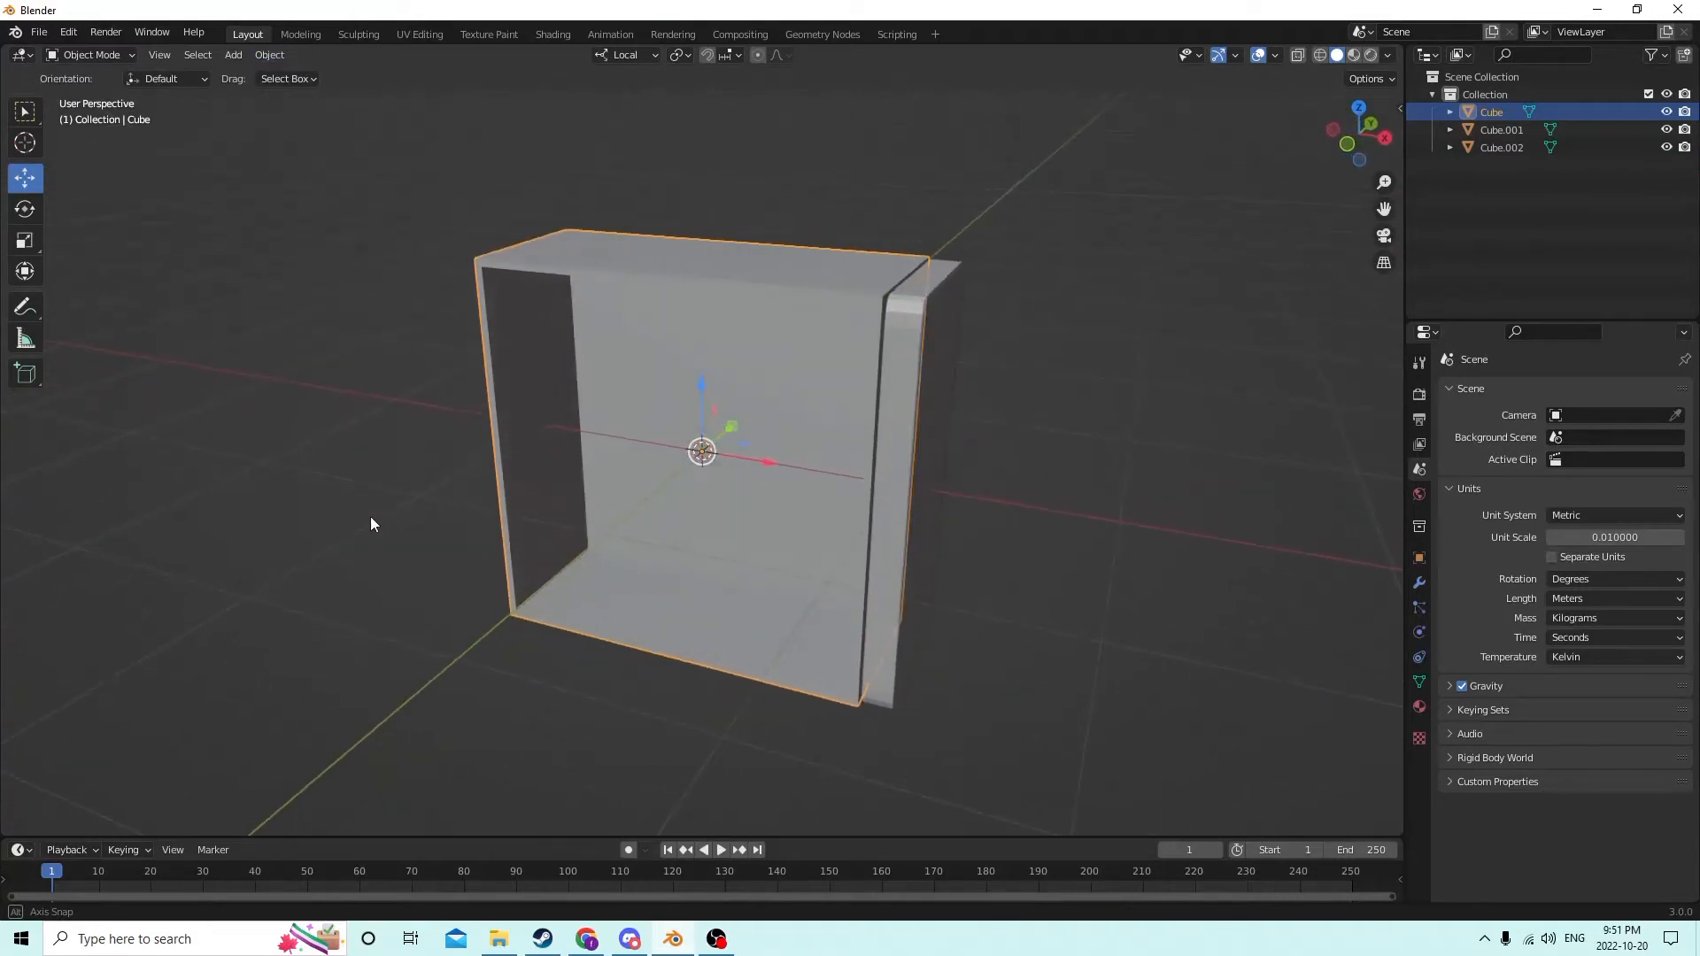
left_click(69, 32)
left_click(98, 55)
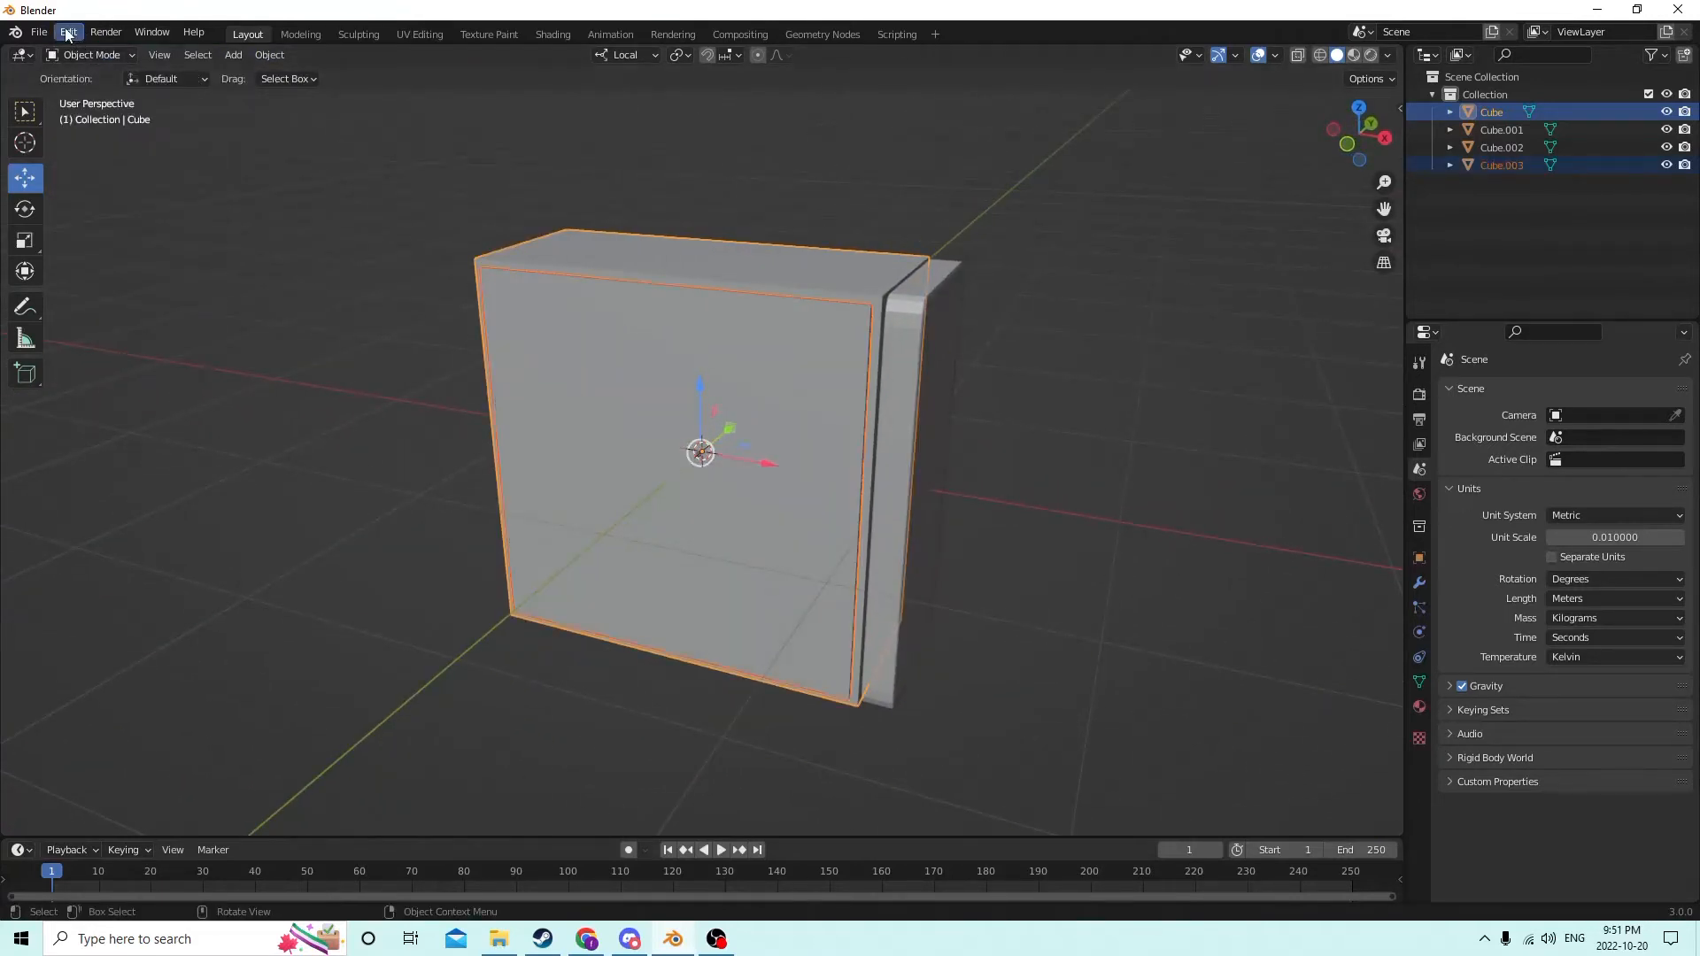
Step: Duplicate the inset block and move the duplicate along Y well clear of the tower's side
middle_click_drag(372, 142, 792, 404)
left_click(741, 379)
key("shift+d")
right_click(958, 396)
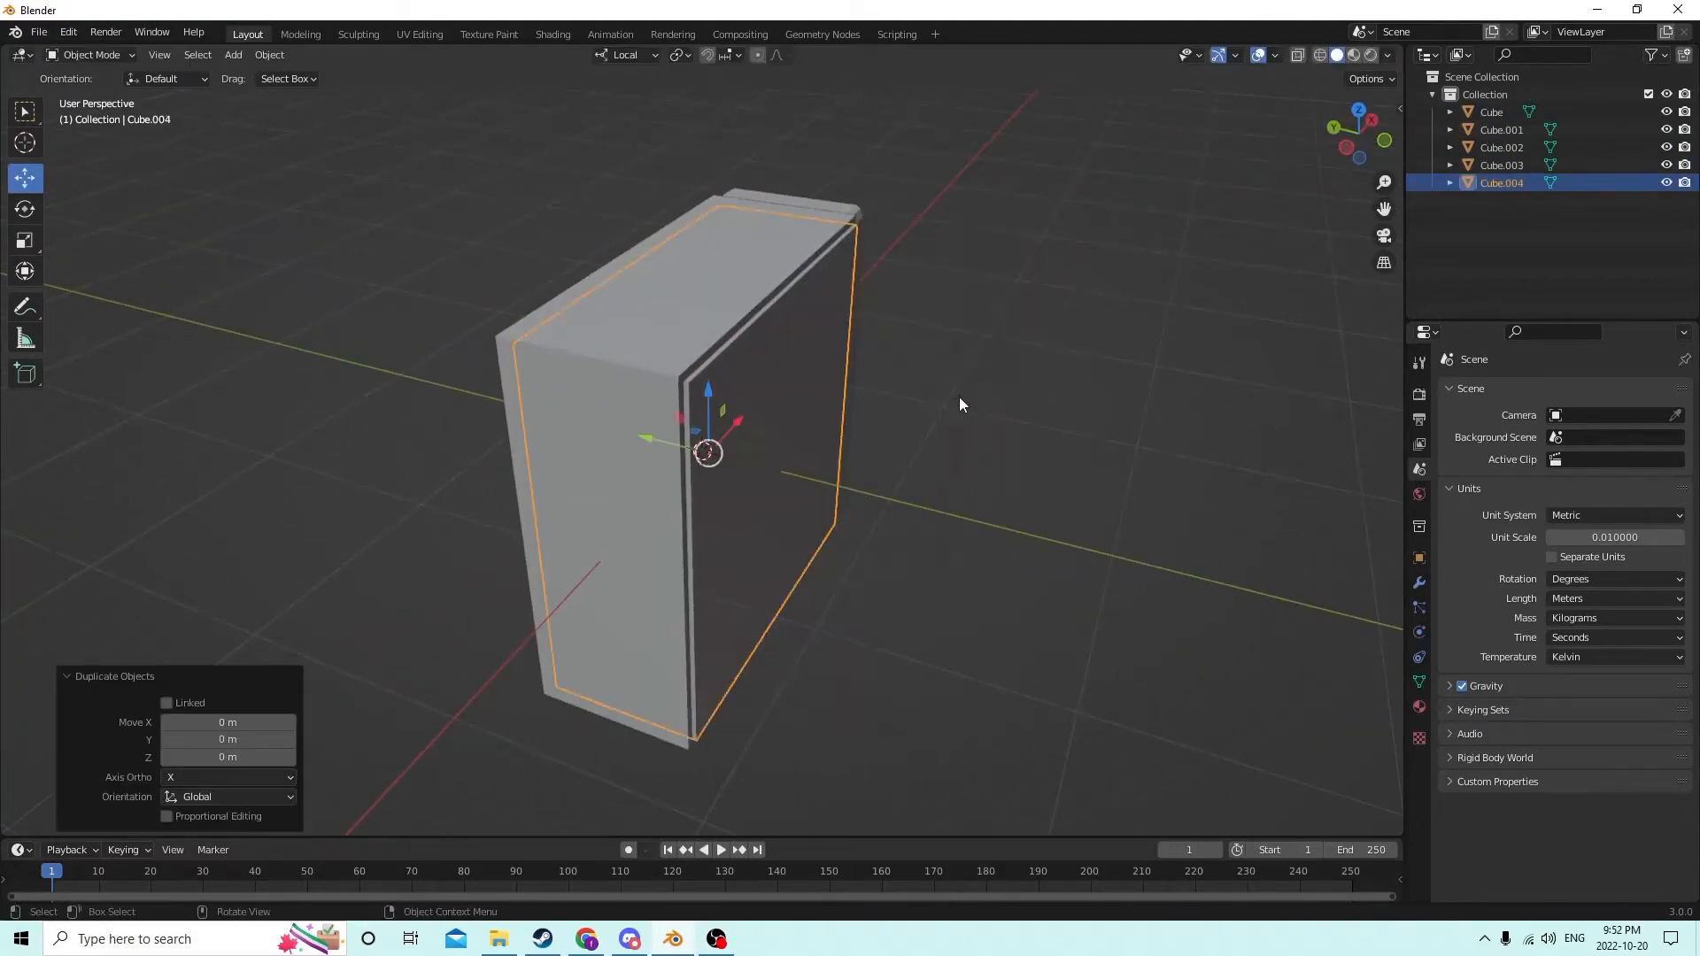
middle_click_drag(959, 397, 645, 453)
left_click_drag(644, 453, 1020, 385)
Step: Hollow out the tower block by subtracting the original inset block with an Auto Boolean Difference
middle_click_drag(1020, 385, 251, 39)
left_click(677, 342)
scroll(705, 374, "up", 1)
left_click(597, 248, "shift")
left_click(269, 54)
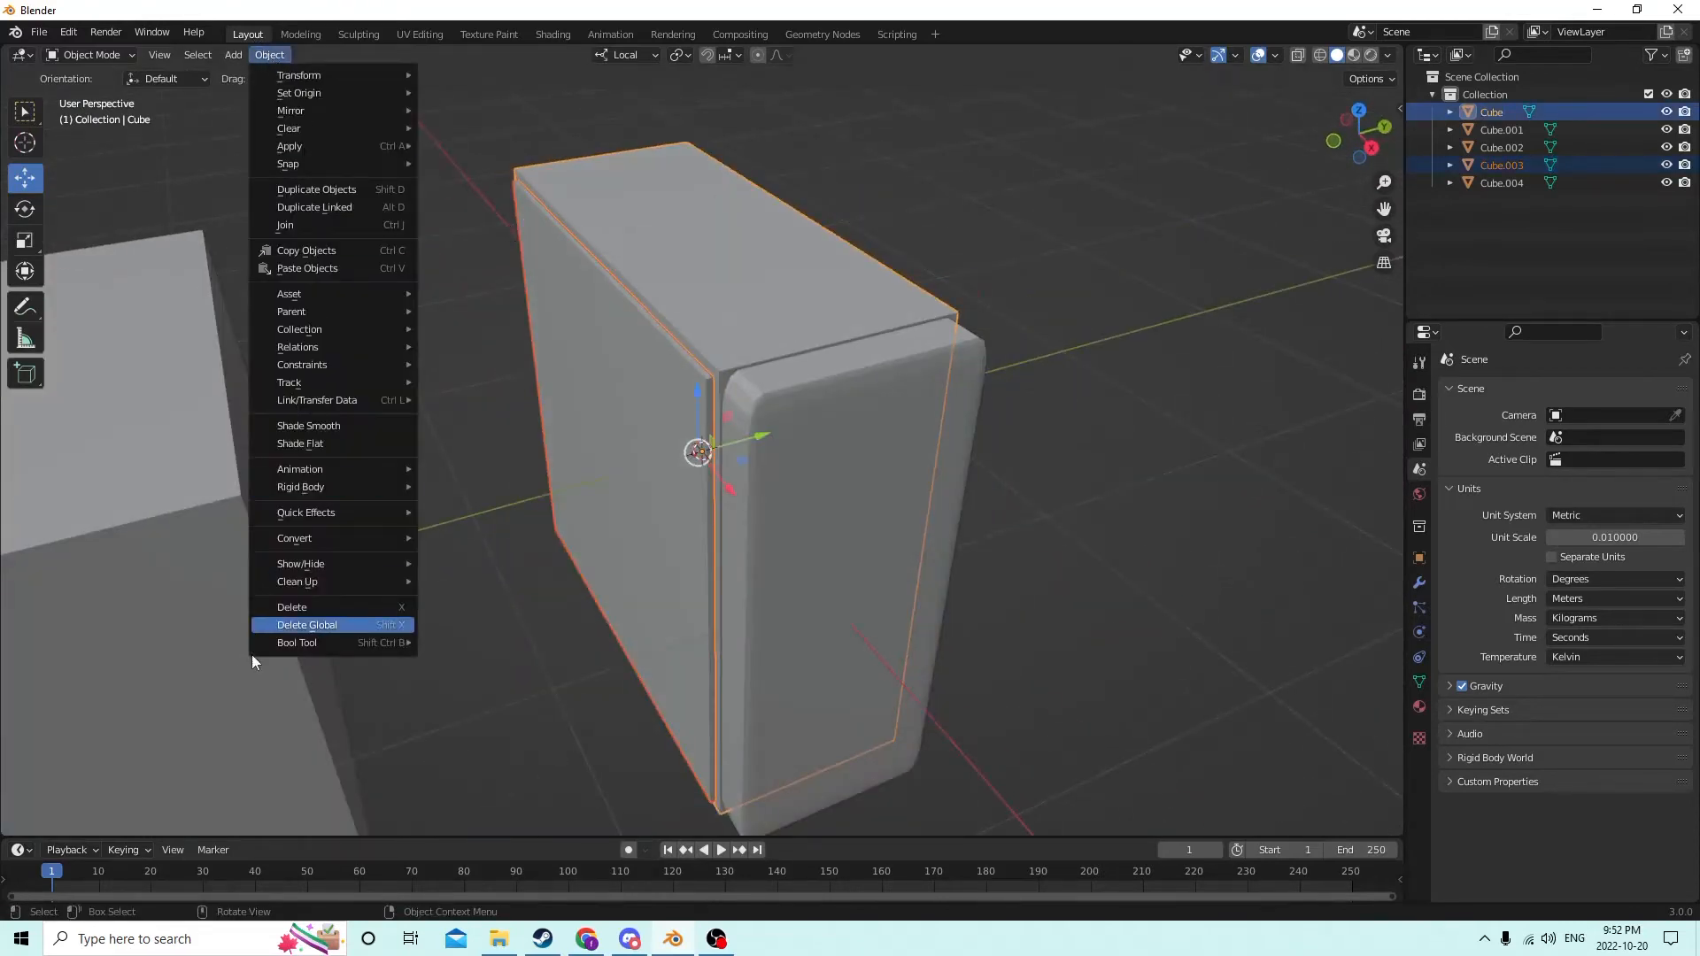
mouse_move(390, 642)
left_click(456, 657)
scroll(438, 561, "down", 1)
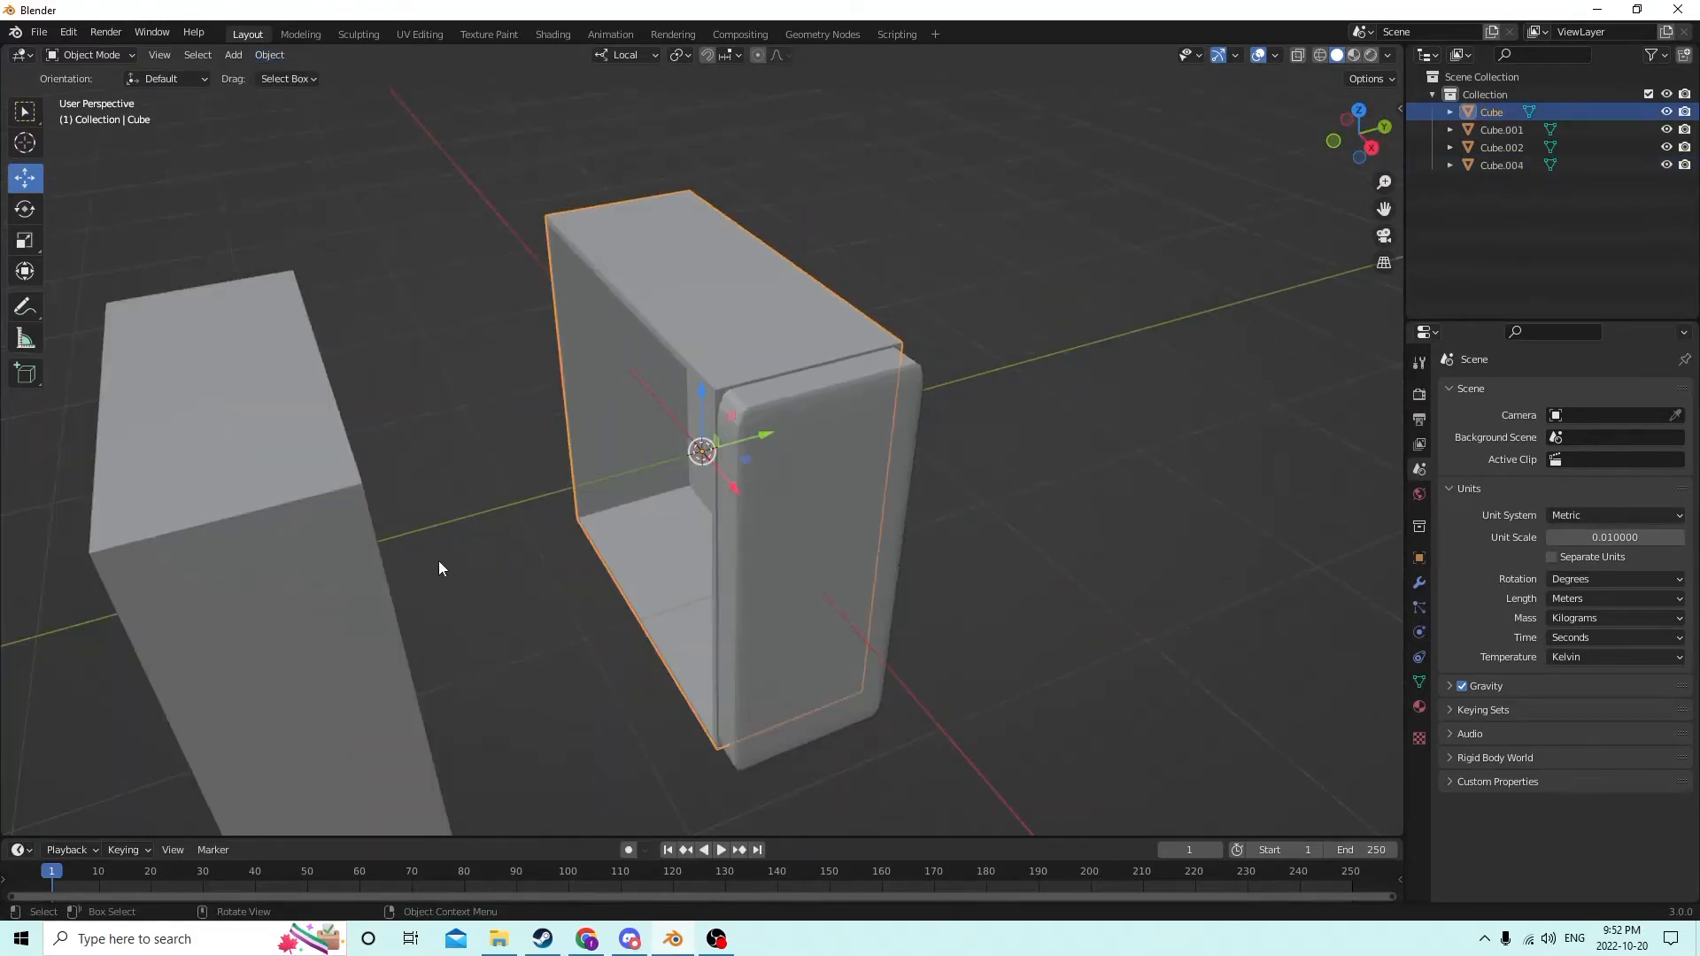
Step: Scale the spare inset block beside the tower uniformly to about 0.990
middle_click_drag(438, 567, 746, 485)
left_click(535, 478)
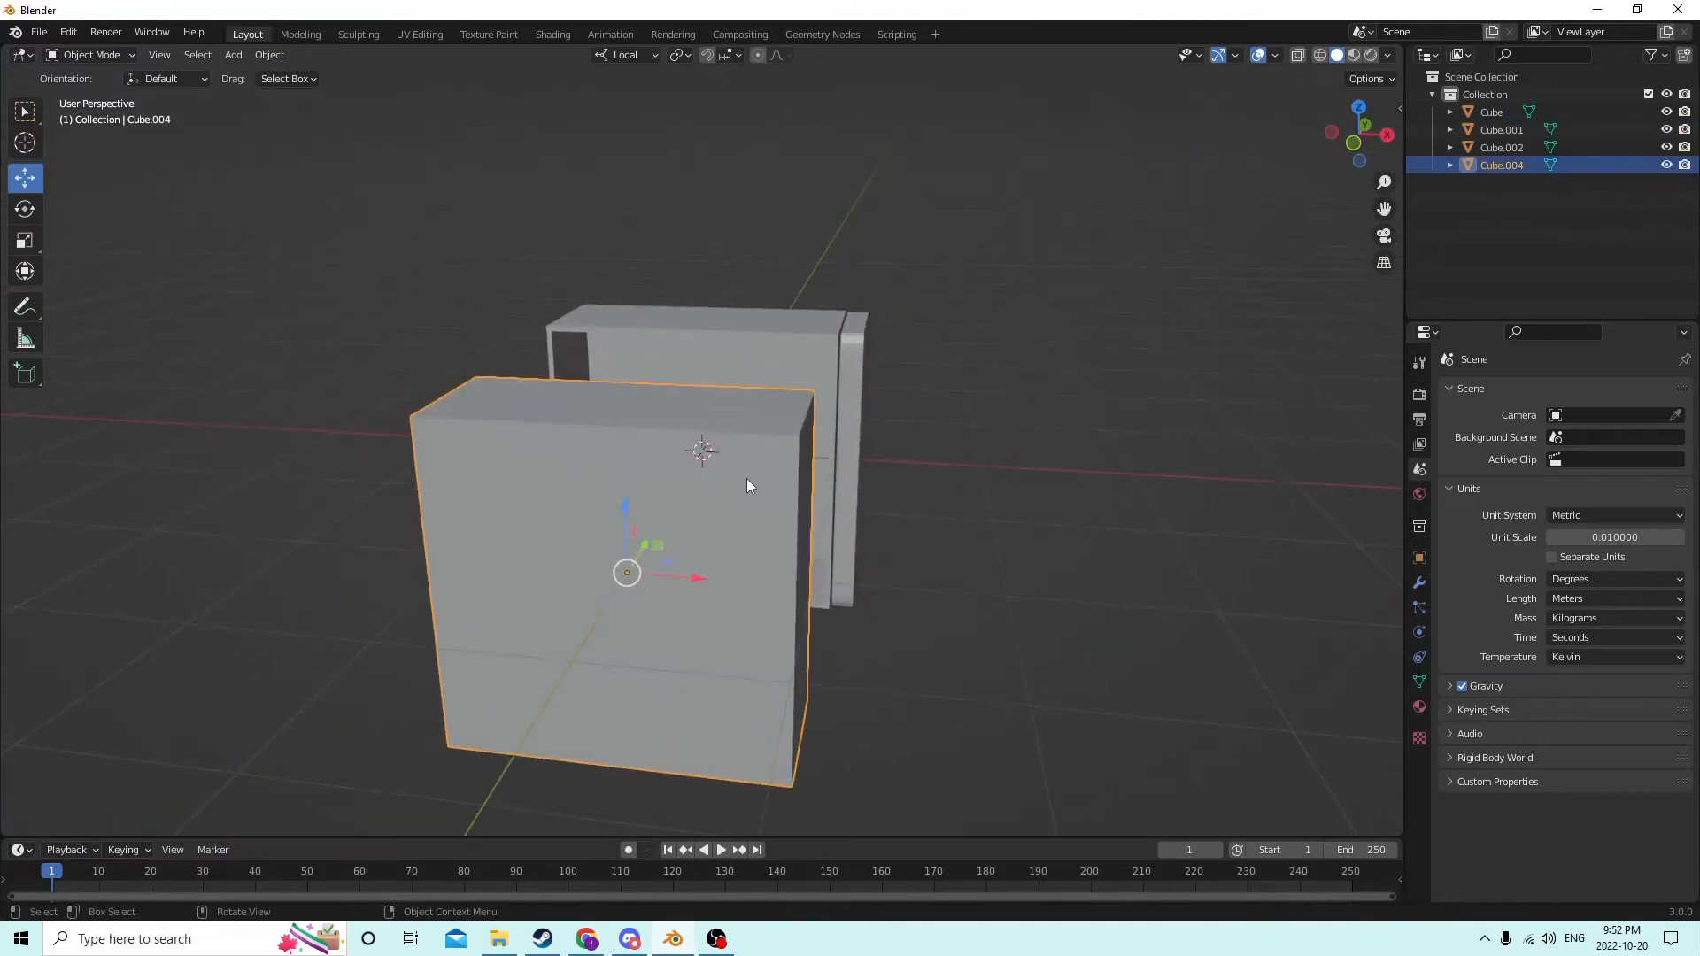
key("s")
left_click(876, 501)
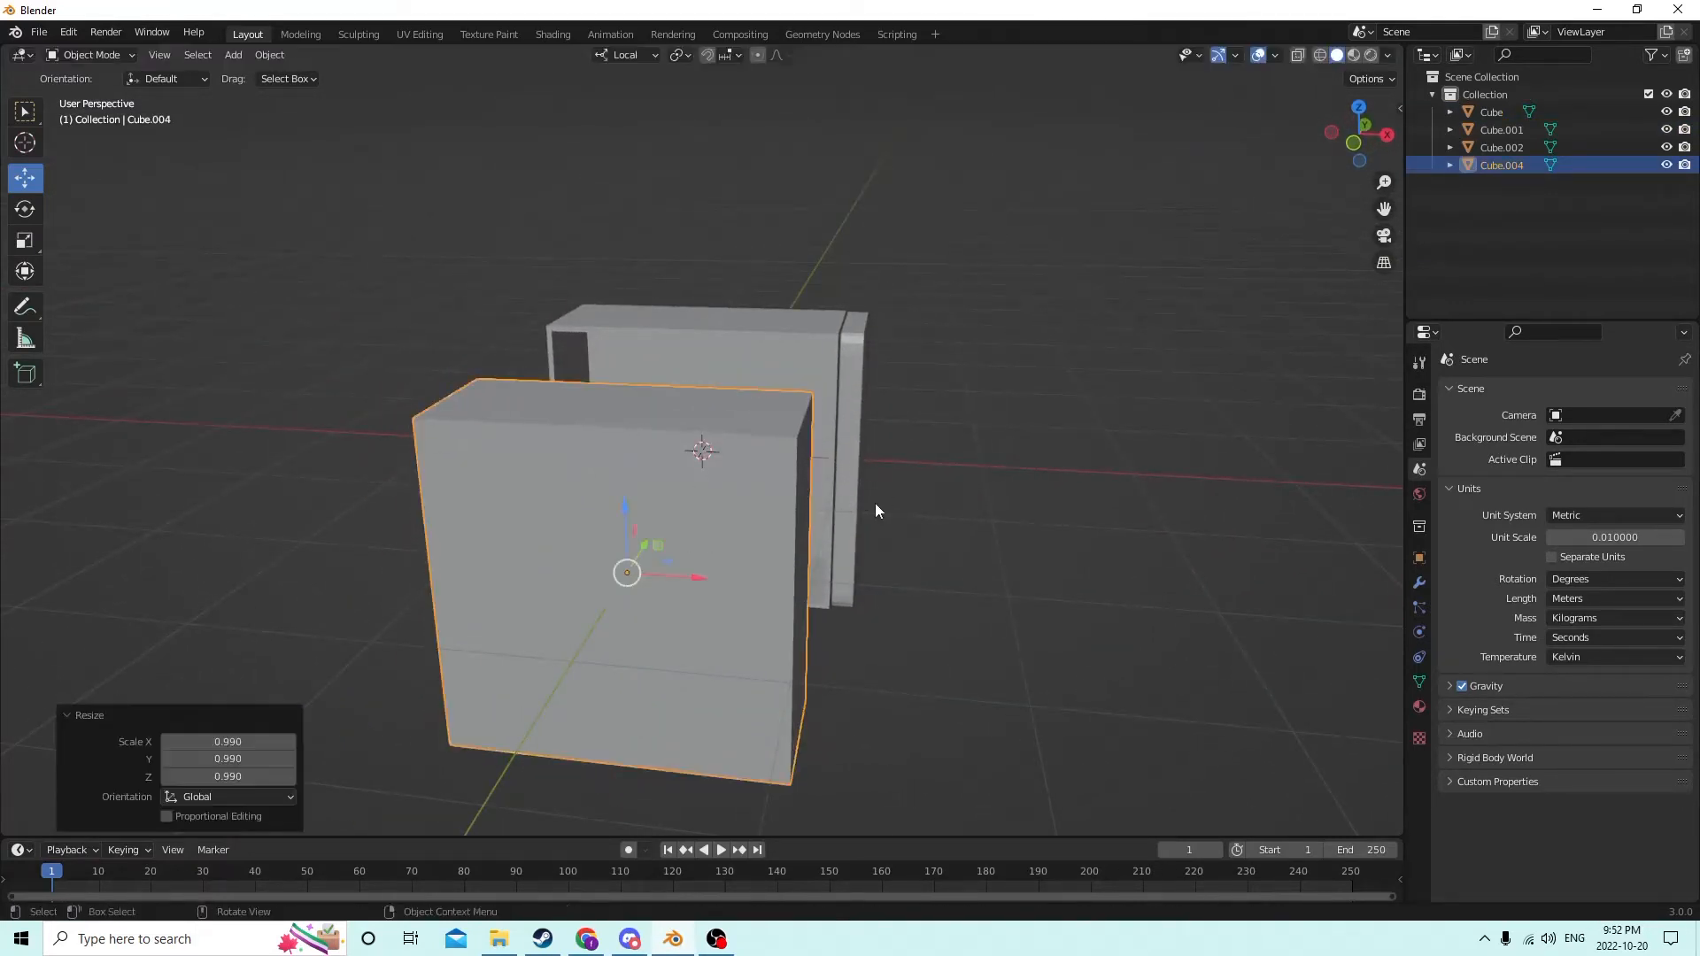
Step: Flatten the spare inset block beside the tower into a thin panel by scaling it down along its local Y axis
middle_click_drag(875, 503, 492, 480)
left_click(25, 241)
left_click_drag(480, 476, 425, 471)
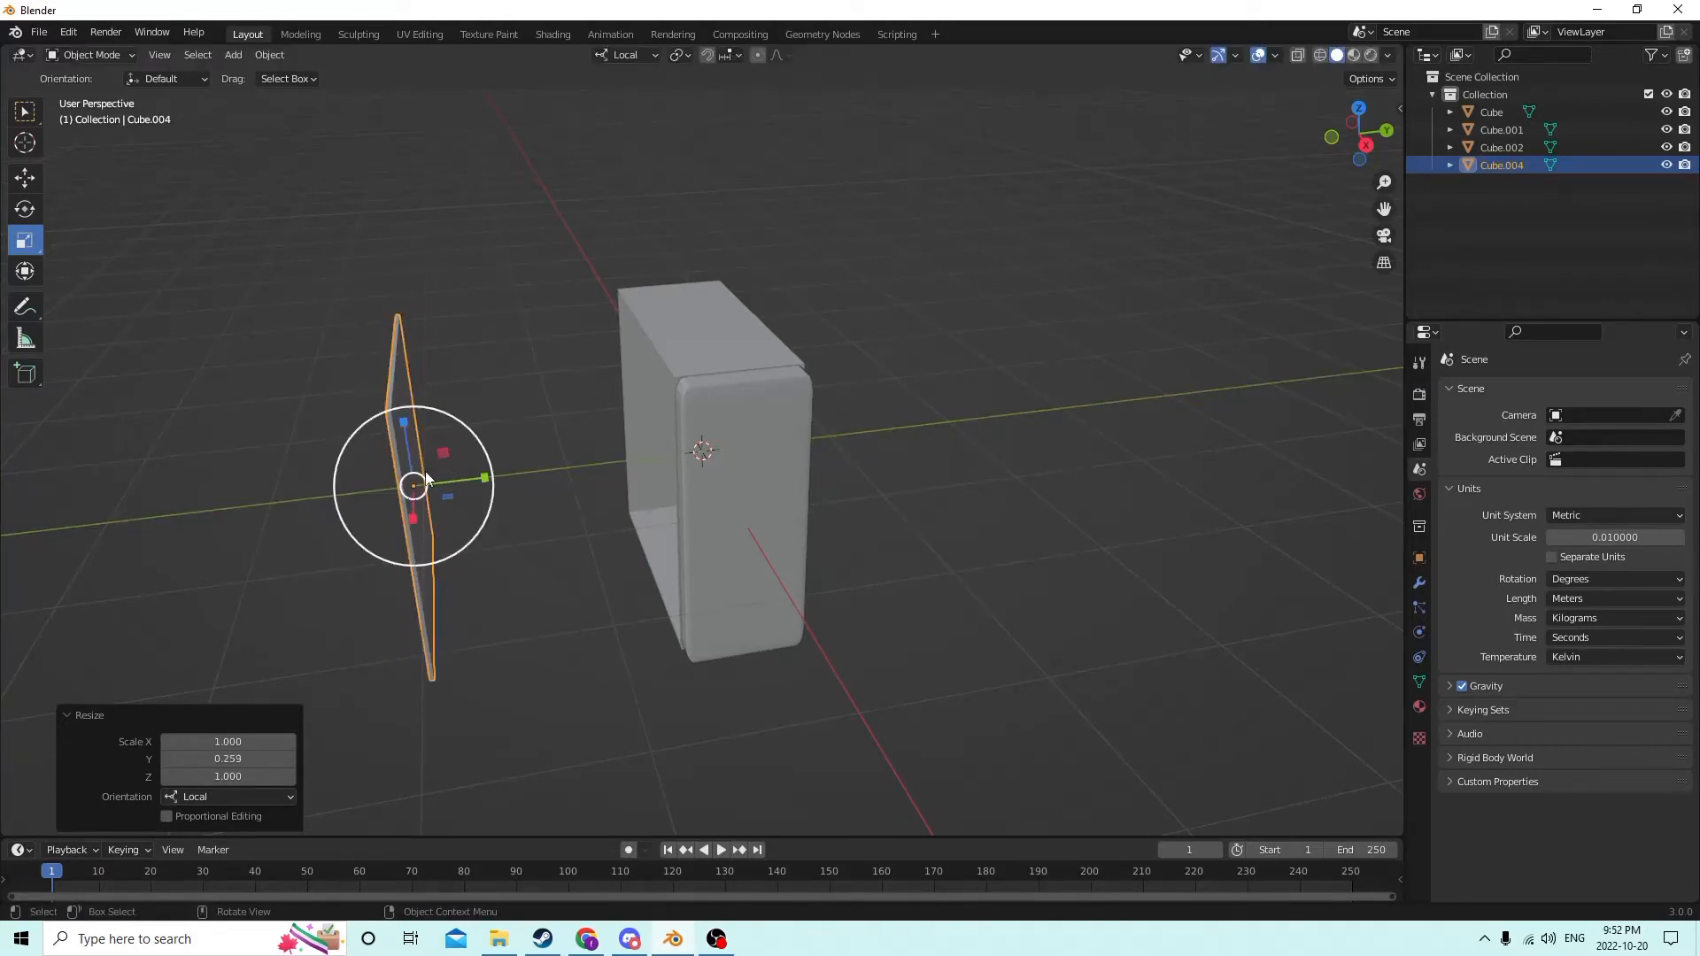
Step: Move the thin panel along its local Y axis into the tower case
left_click(556, 275)
middle_click_drag(578, 338, 946, 497)
left_click(810, 467)
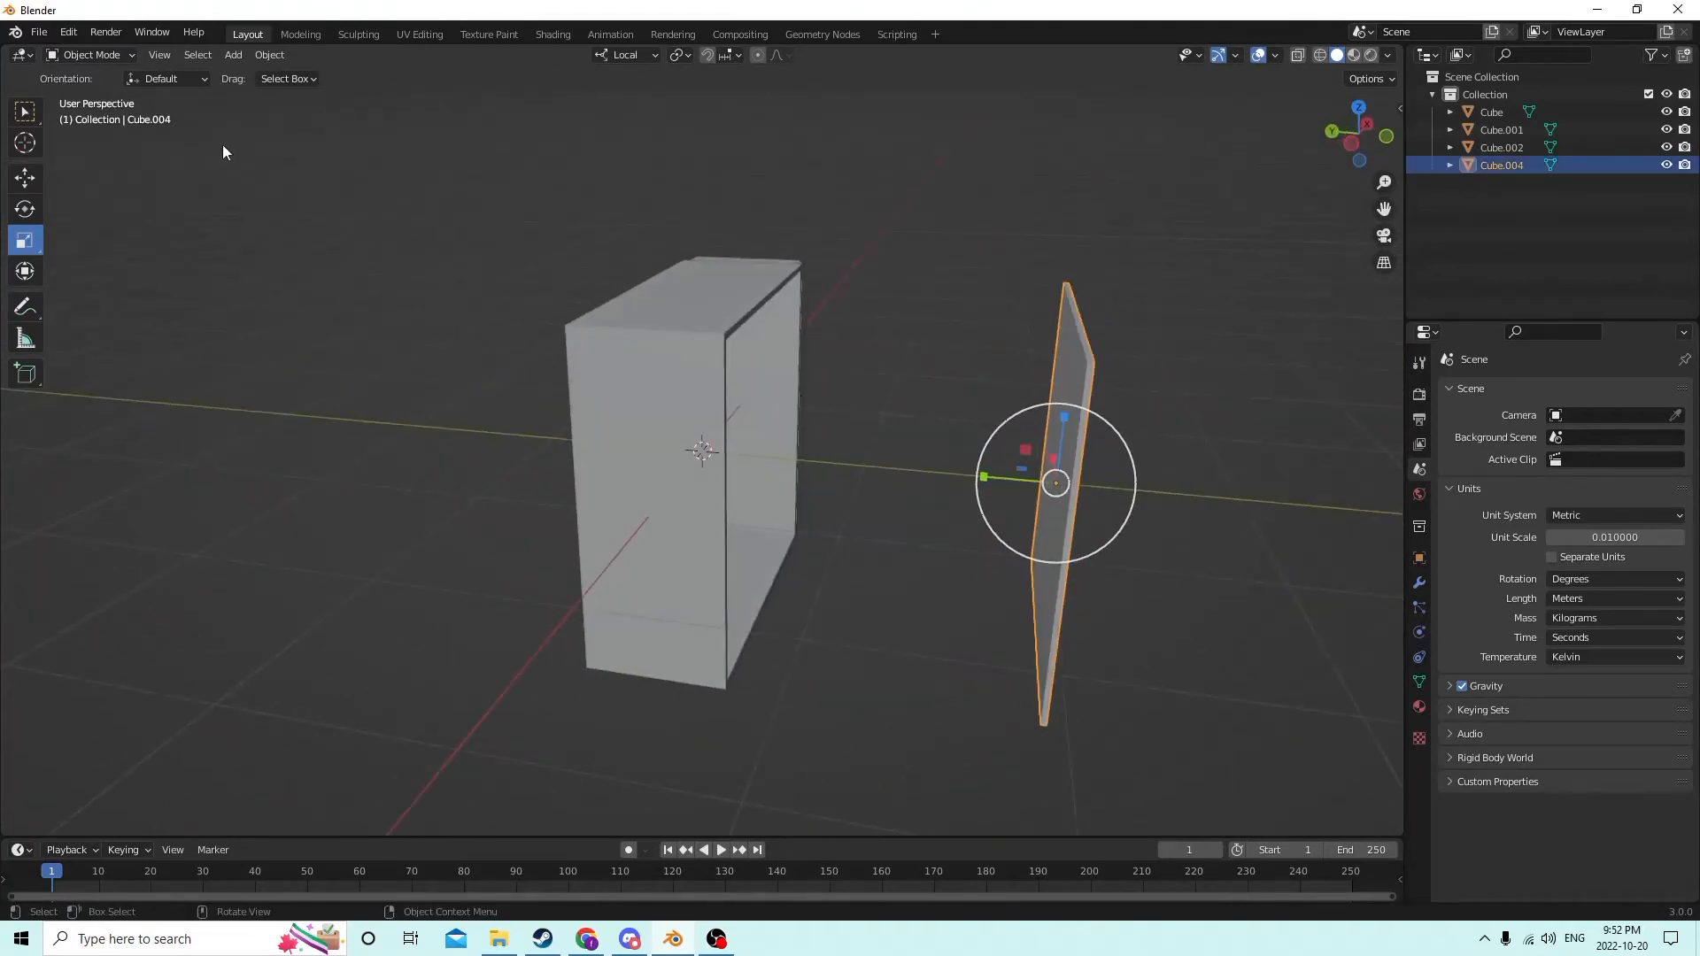
left_click(216, 210)
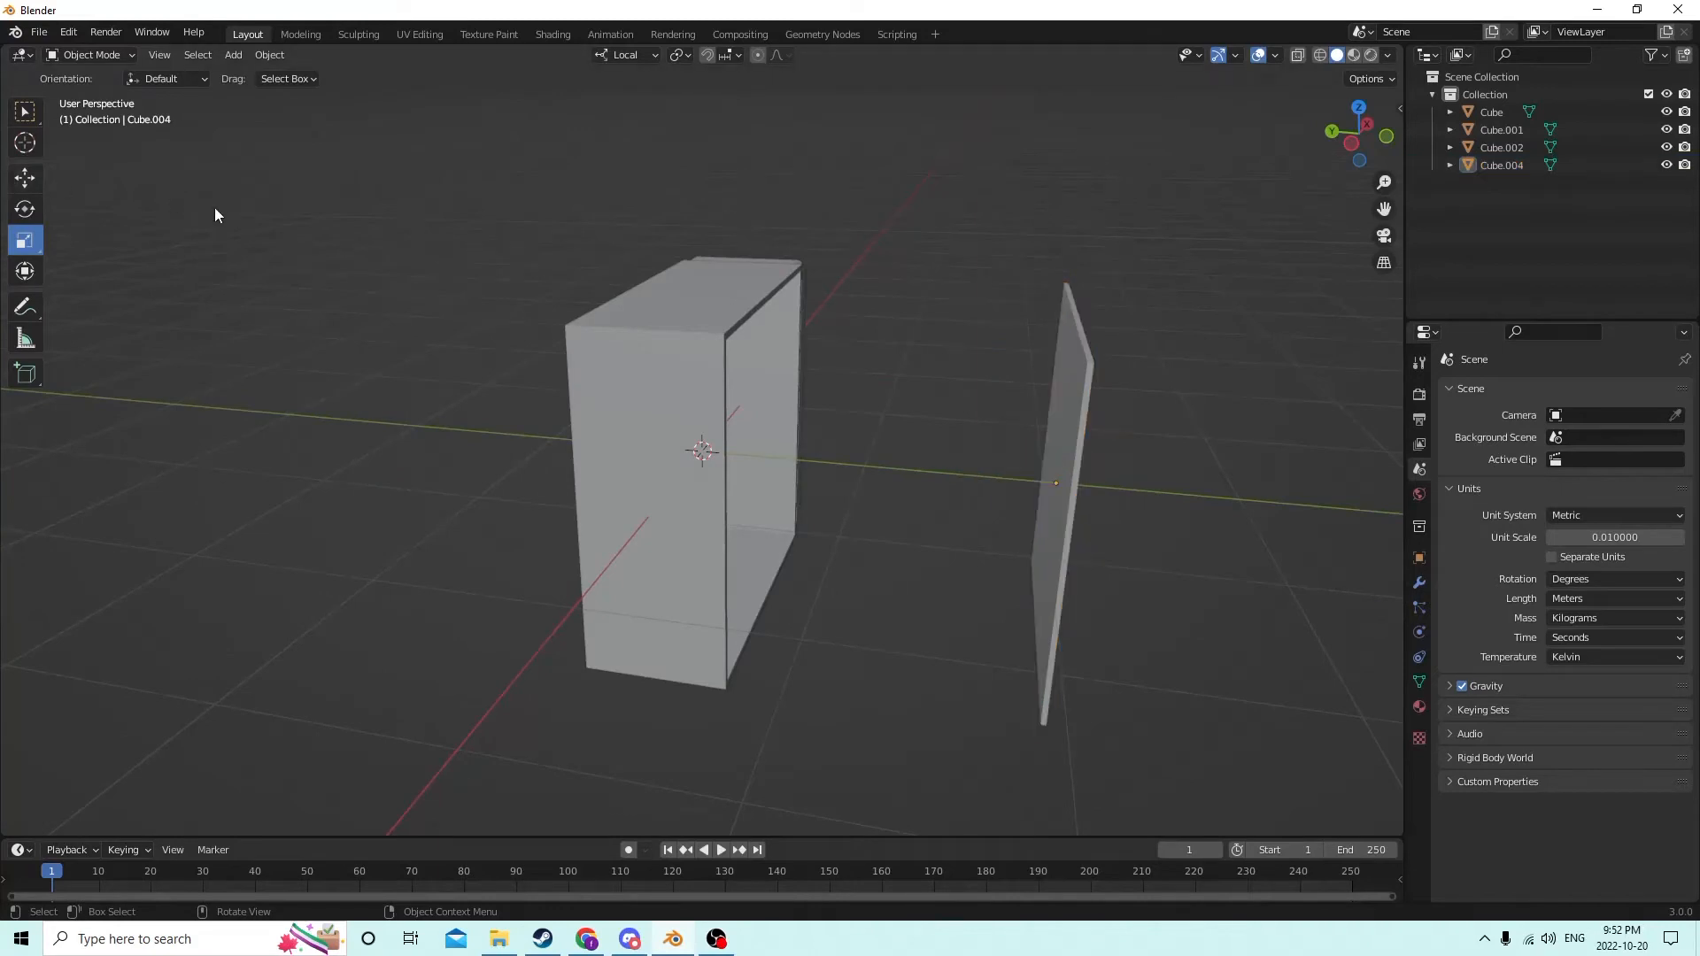
left_click(1068, 445)
scroll(1068, 444, "down", 3)
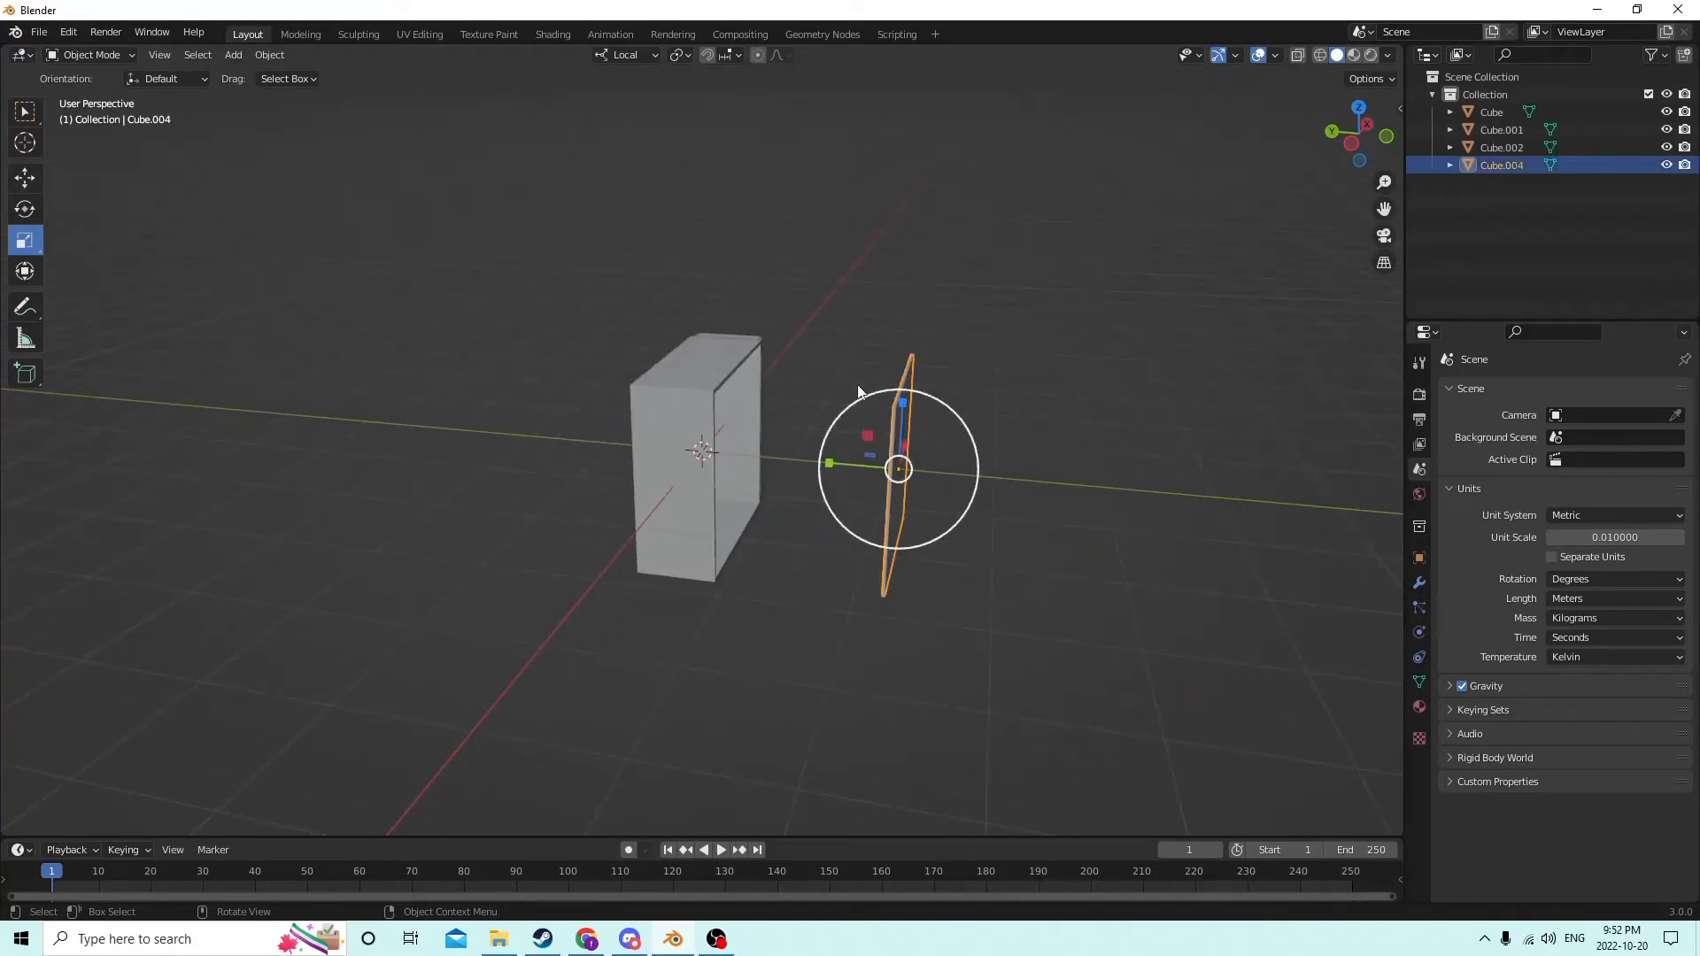
left_click(24, 178)
middle_click_drag(523, 296, 611, 306)
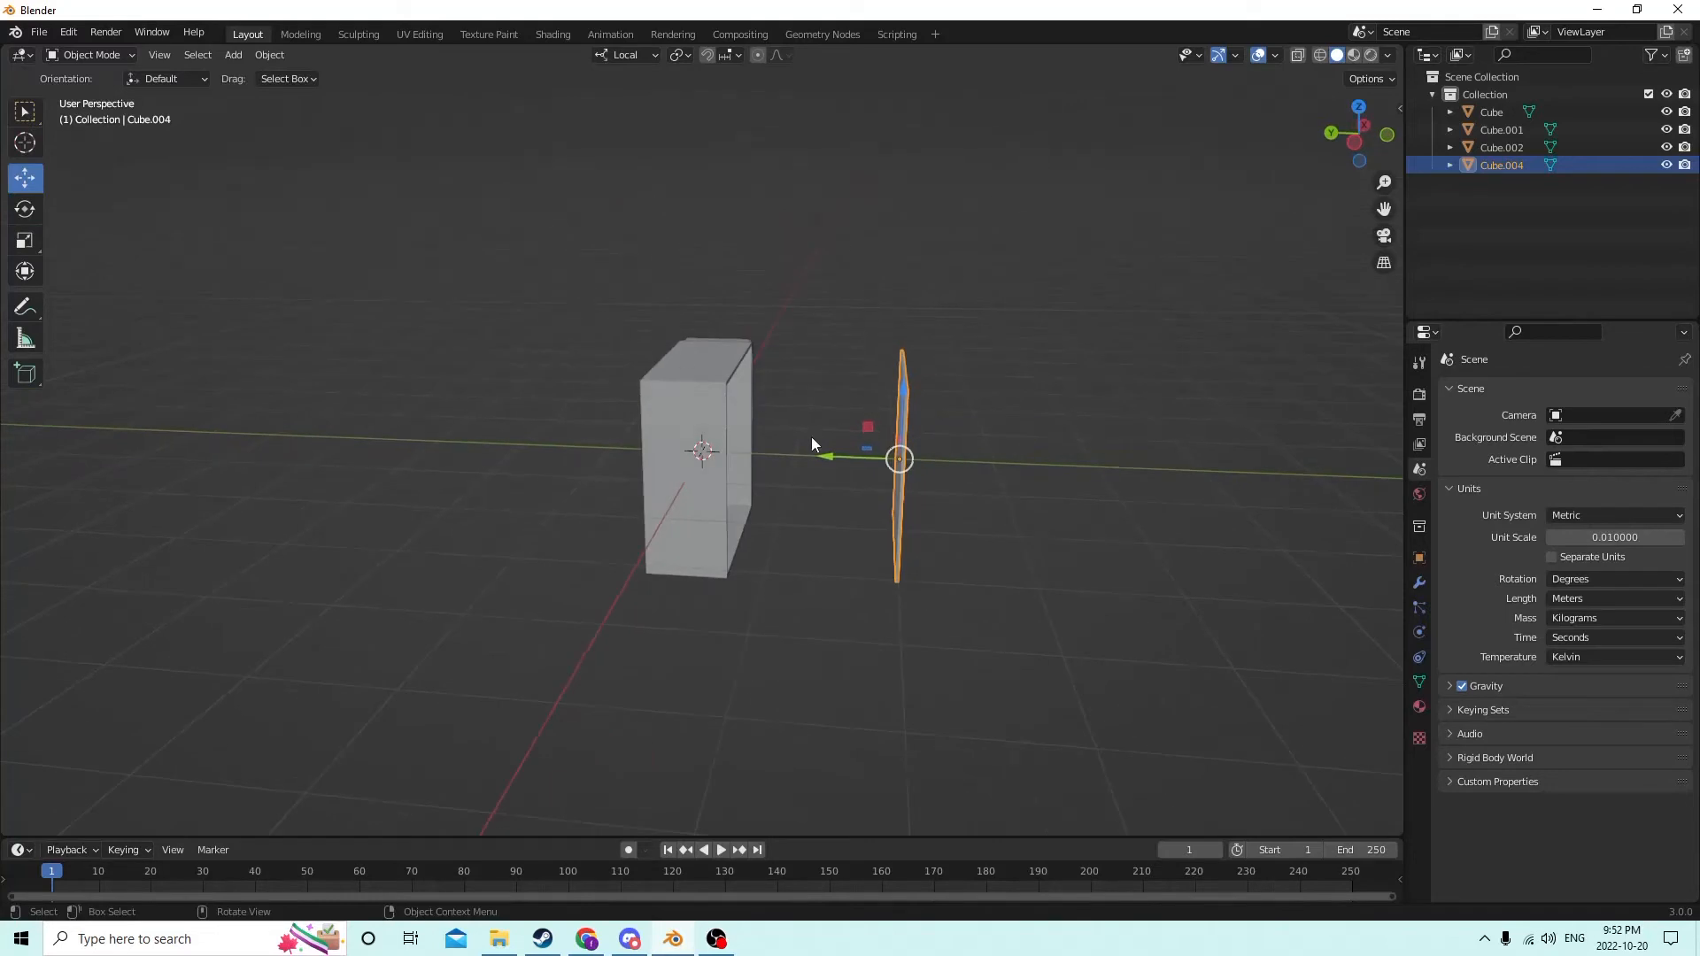
left_click_drag(831, 455, 694, 430)
Step: Duplicate the thin panel in place and undo the copy's stray move across X and Y
key("shift+d")
right_click(1189, 419)
middle_click_drag(695, 430, 627, 497)
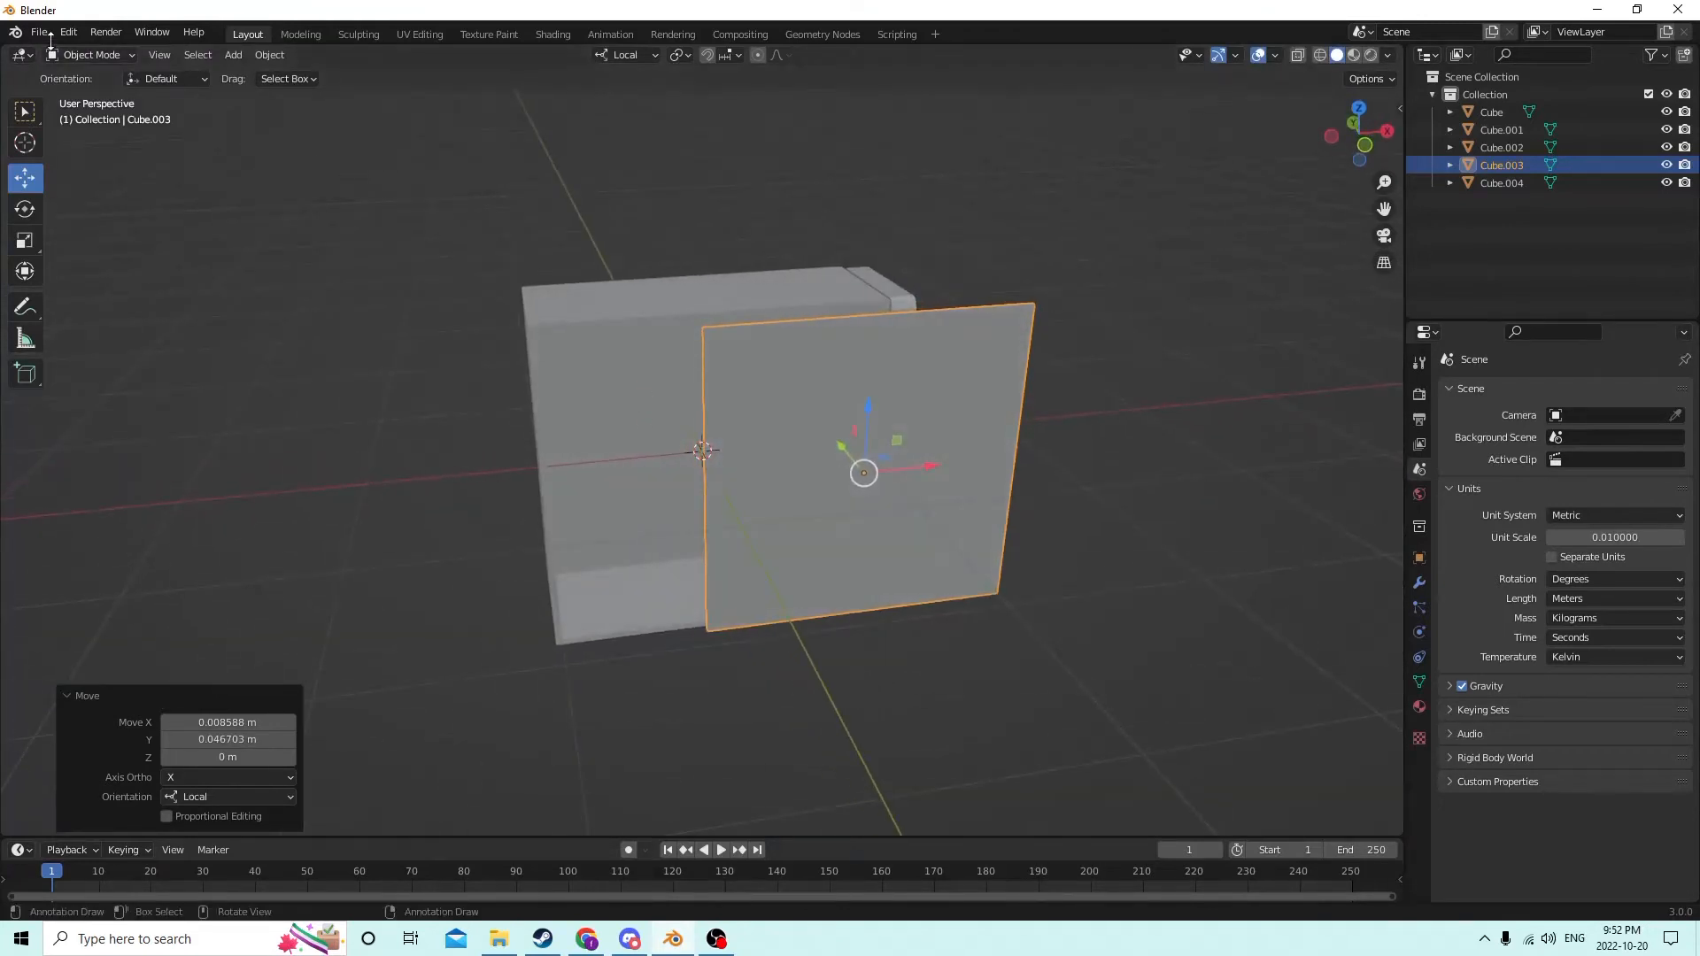
left_click(69, 32)
left_click(97, 64)
Step: Move the panel copy about 0.0509 m along its local Y axis into the tower's opening
middle_click_drag(620, 301, 1041, 386)
scroll(1297, 409, "up", 1)
scroll(1289, 406, "down", 3)
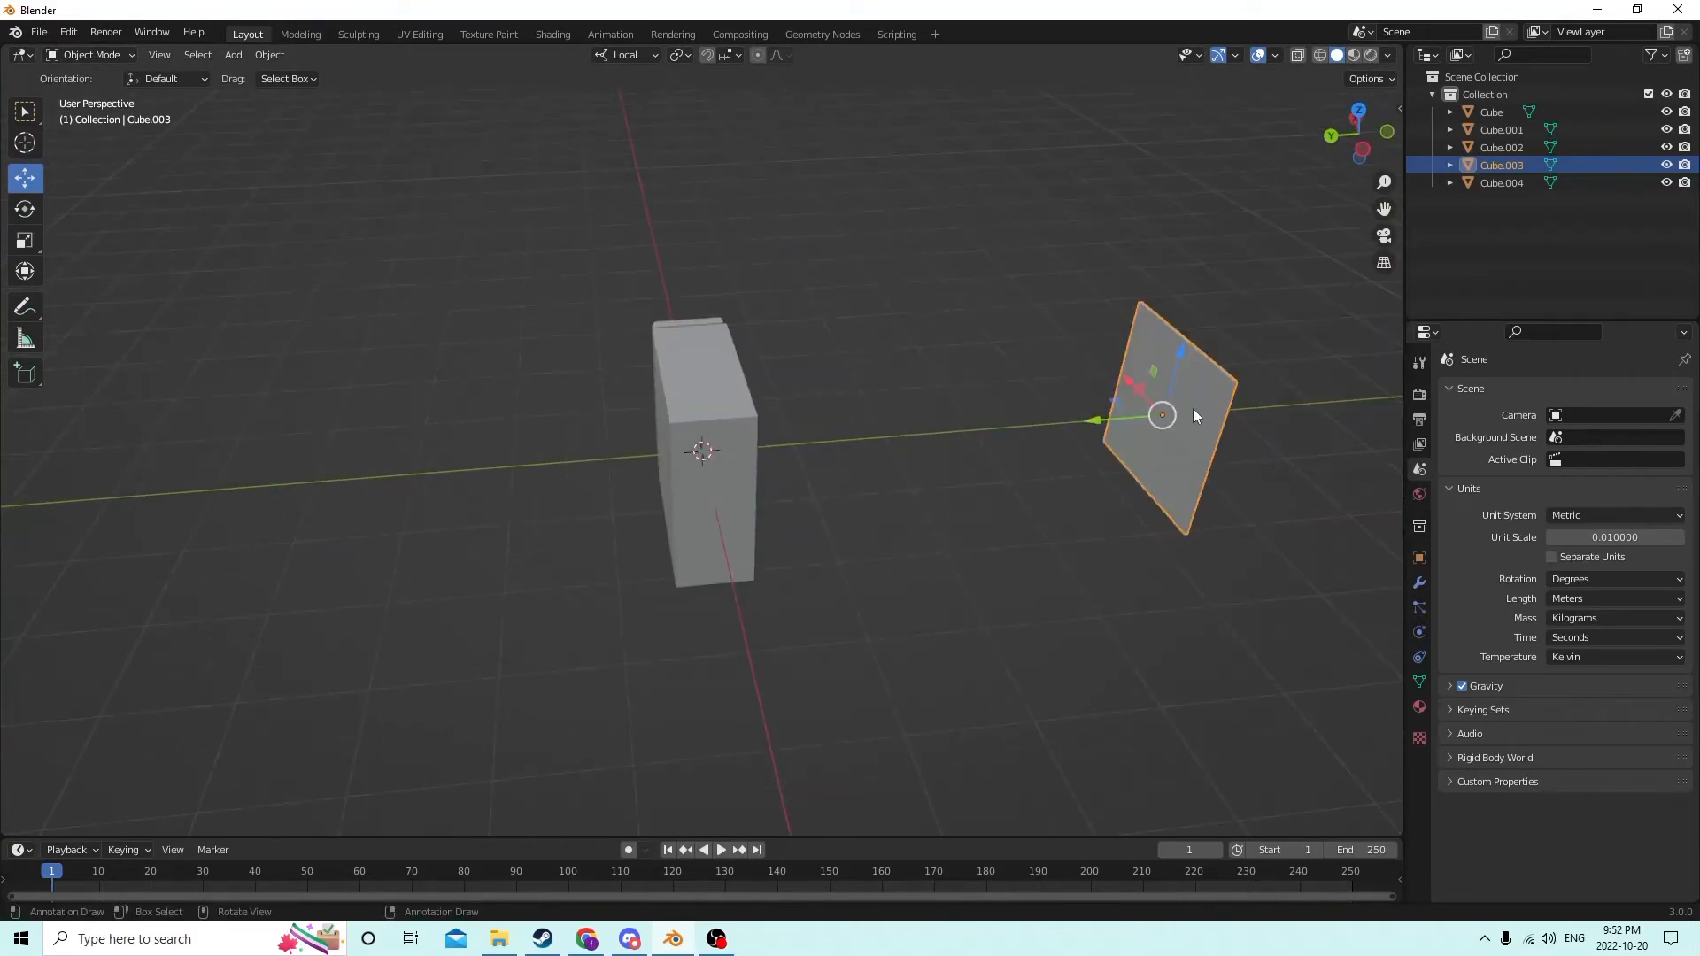
left_click_drag(1099, 423, 561, 426)
Step: Scale the panel copy inside the case uniformly to about 0.907
middle_click_drag(561, 426, 446, 402)
scroll(449, 402, "up", 5)
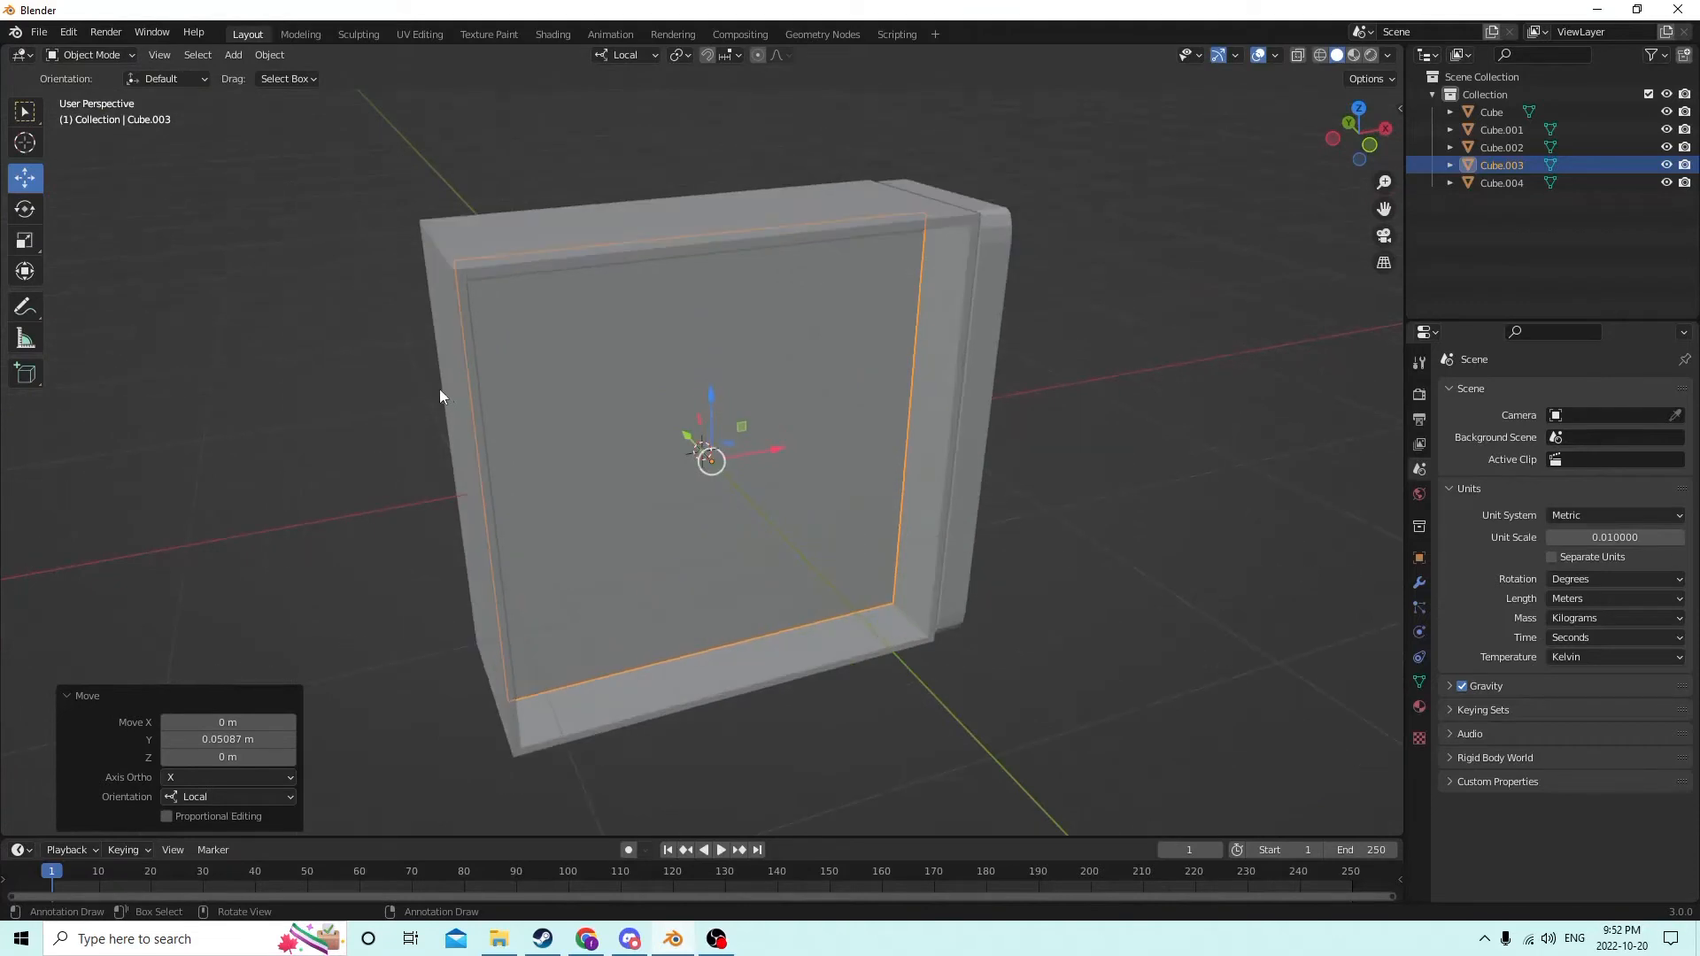
key("s")
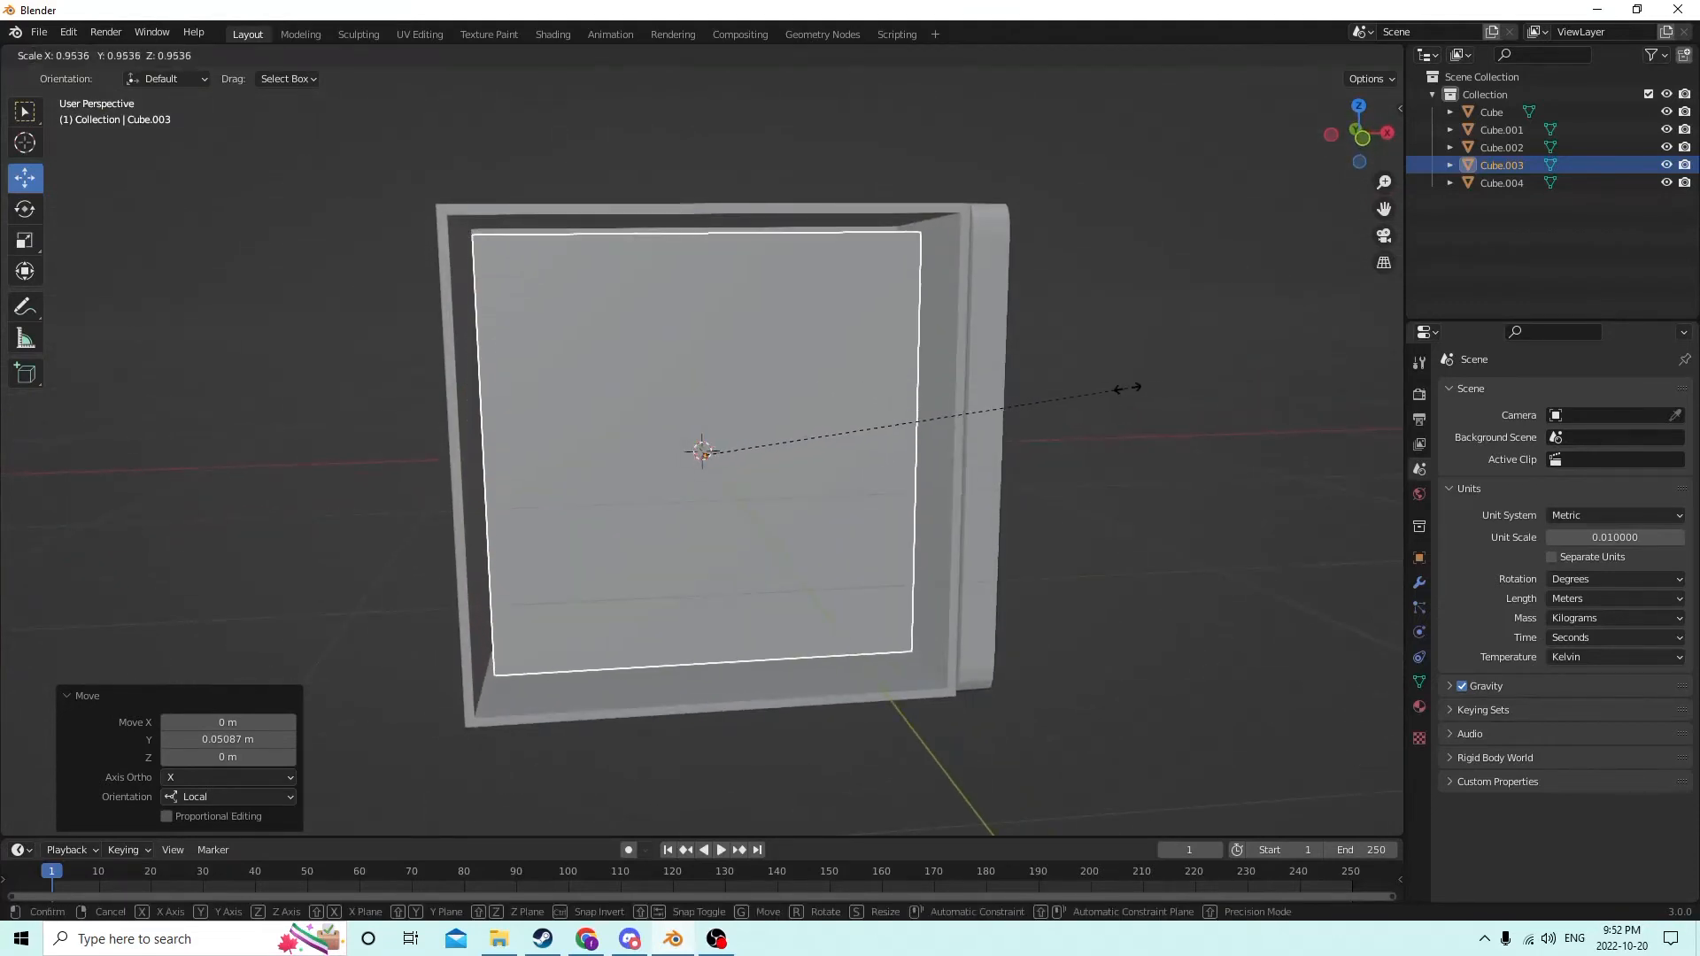
left_click(1038, 381)
Step: Push the inner plate deeper into the case along its local Y axis, by about 0.0043 m and another 0.0019 m
middle_click_drag(1038, 387, 684, 459)
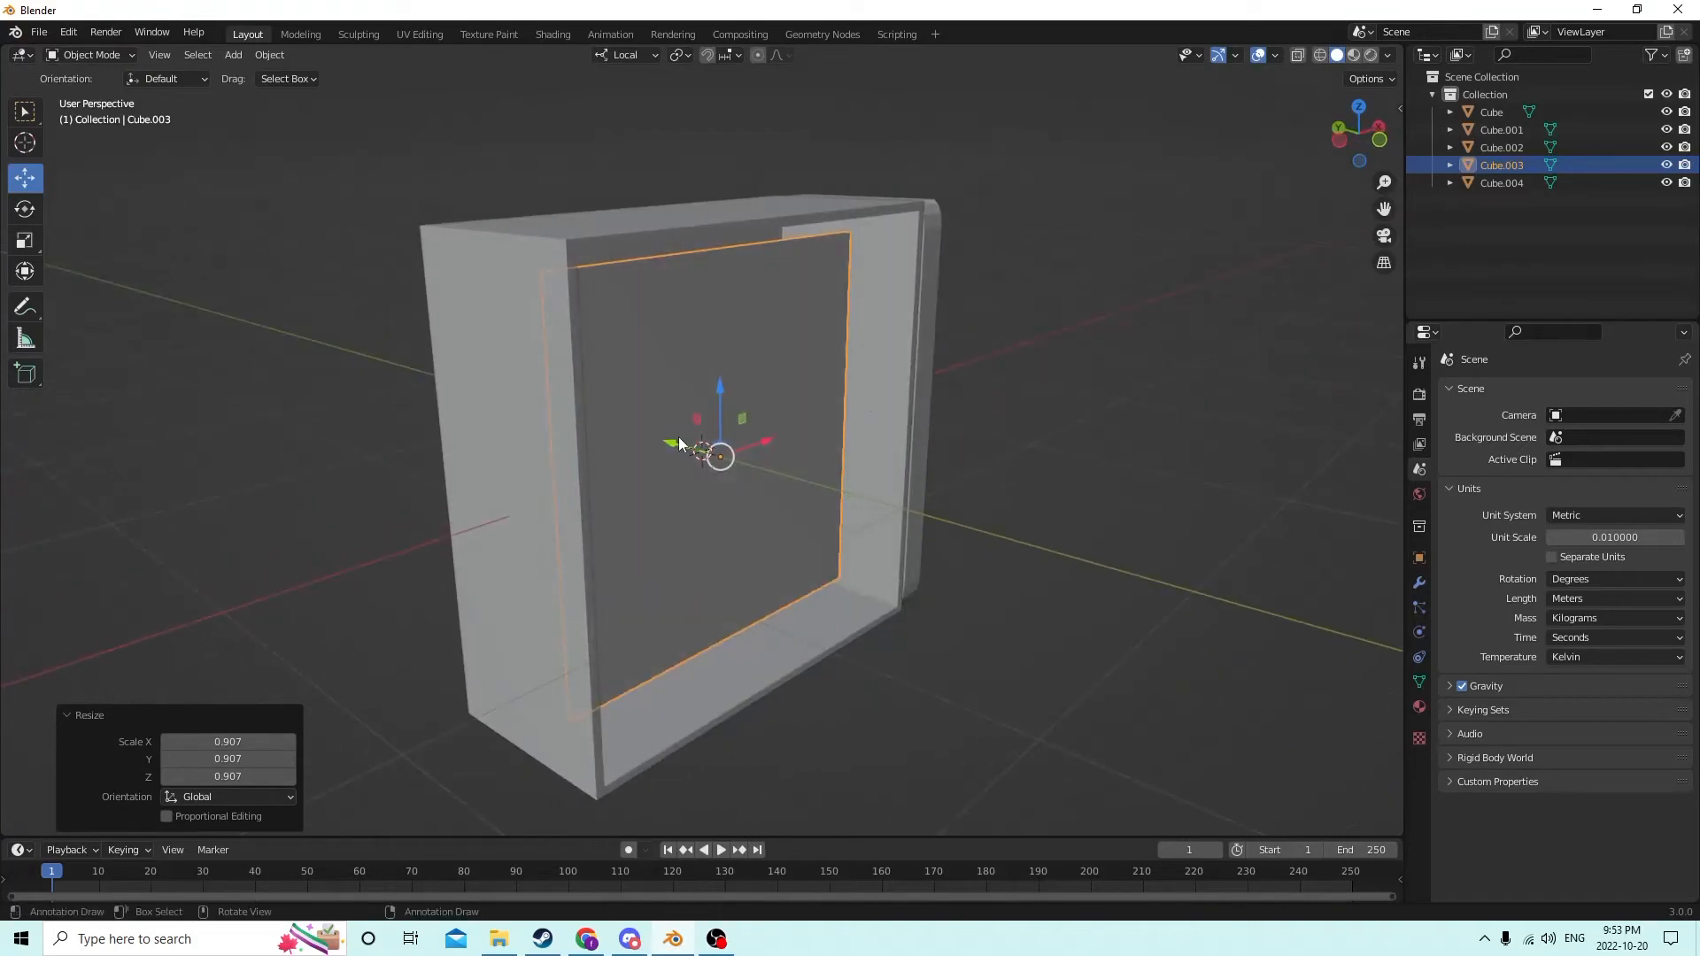
key("g")
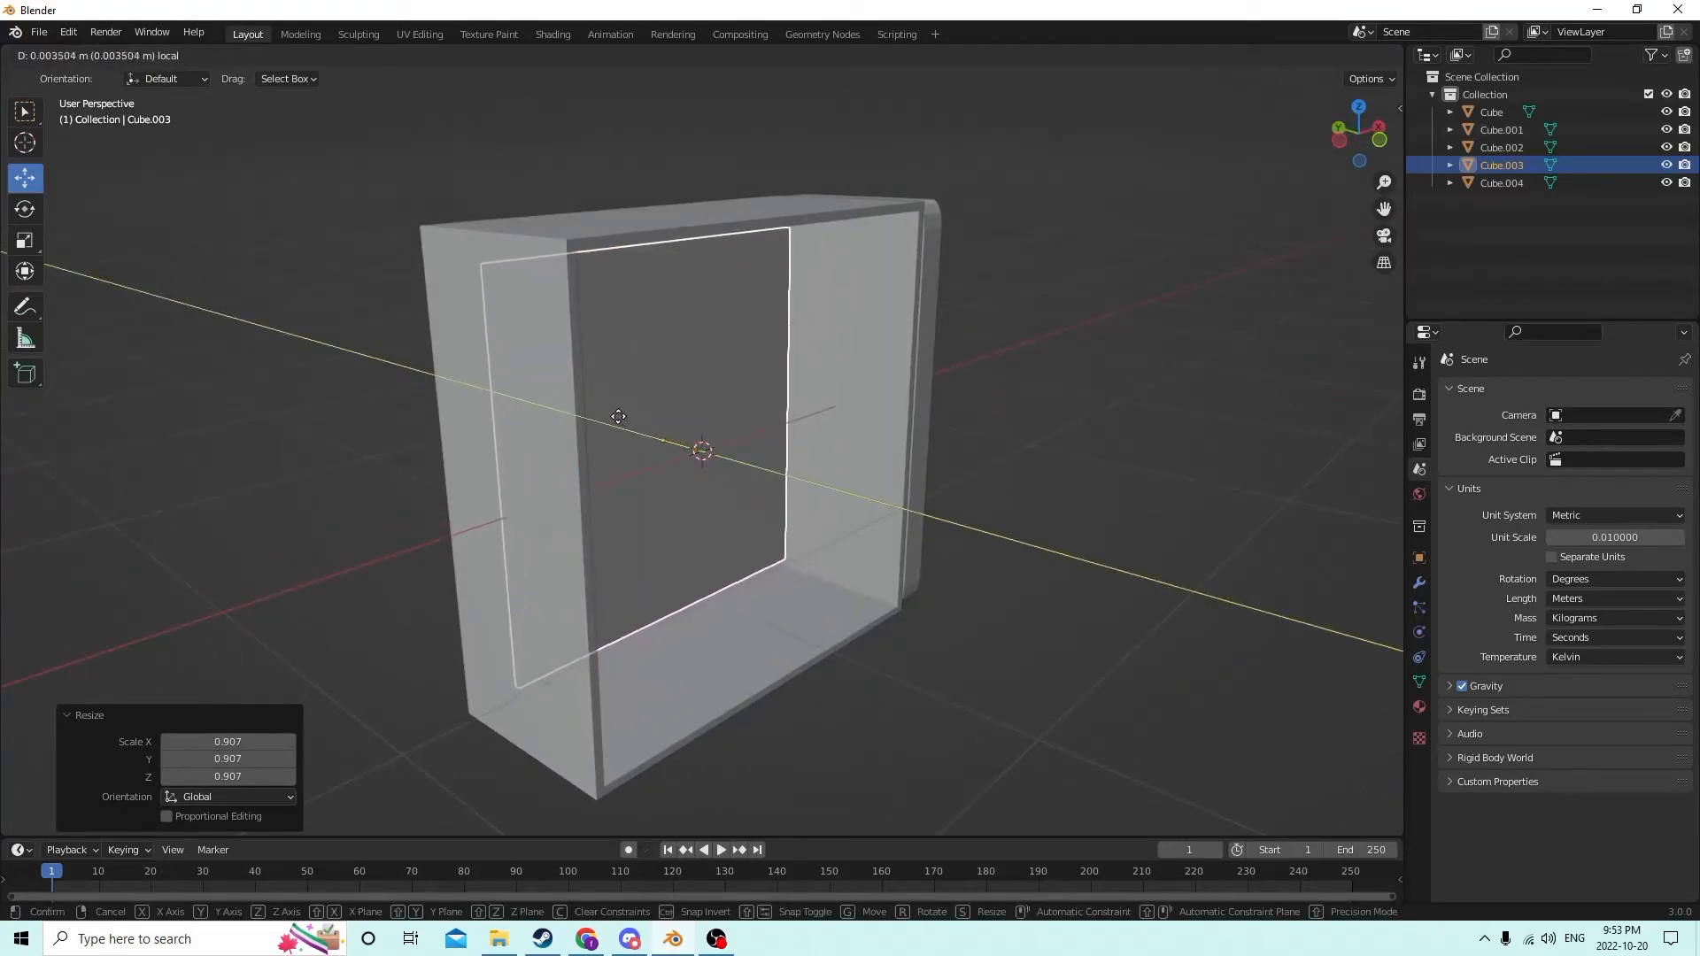
left_click(609, 413)
mouse_move(609, 413)
middle_mouse_down()
mouse_move(458, 403)
mouse_move(648, 414)
mouse_move(379, 399)
mouse_move(594, 406)
middle_mouse_up()
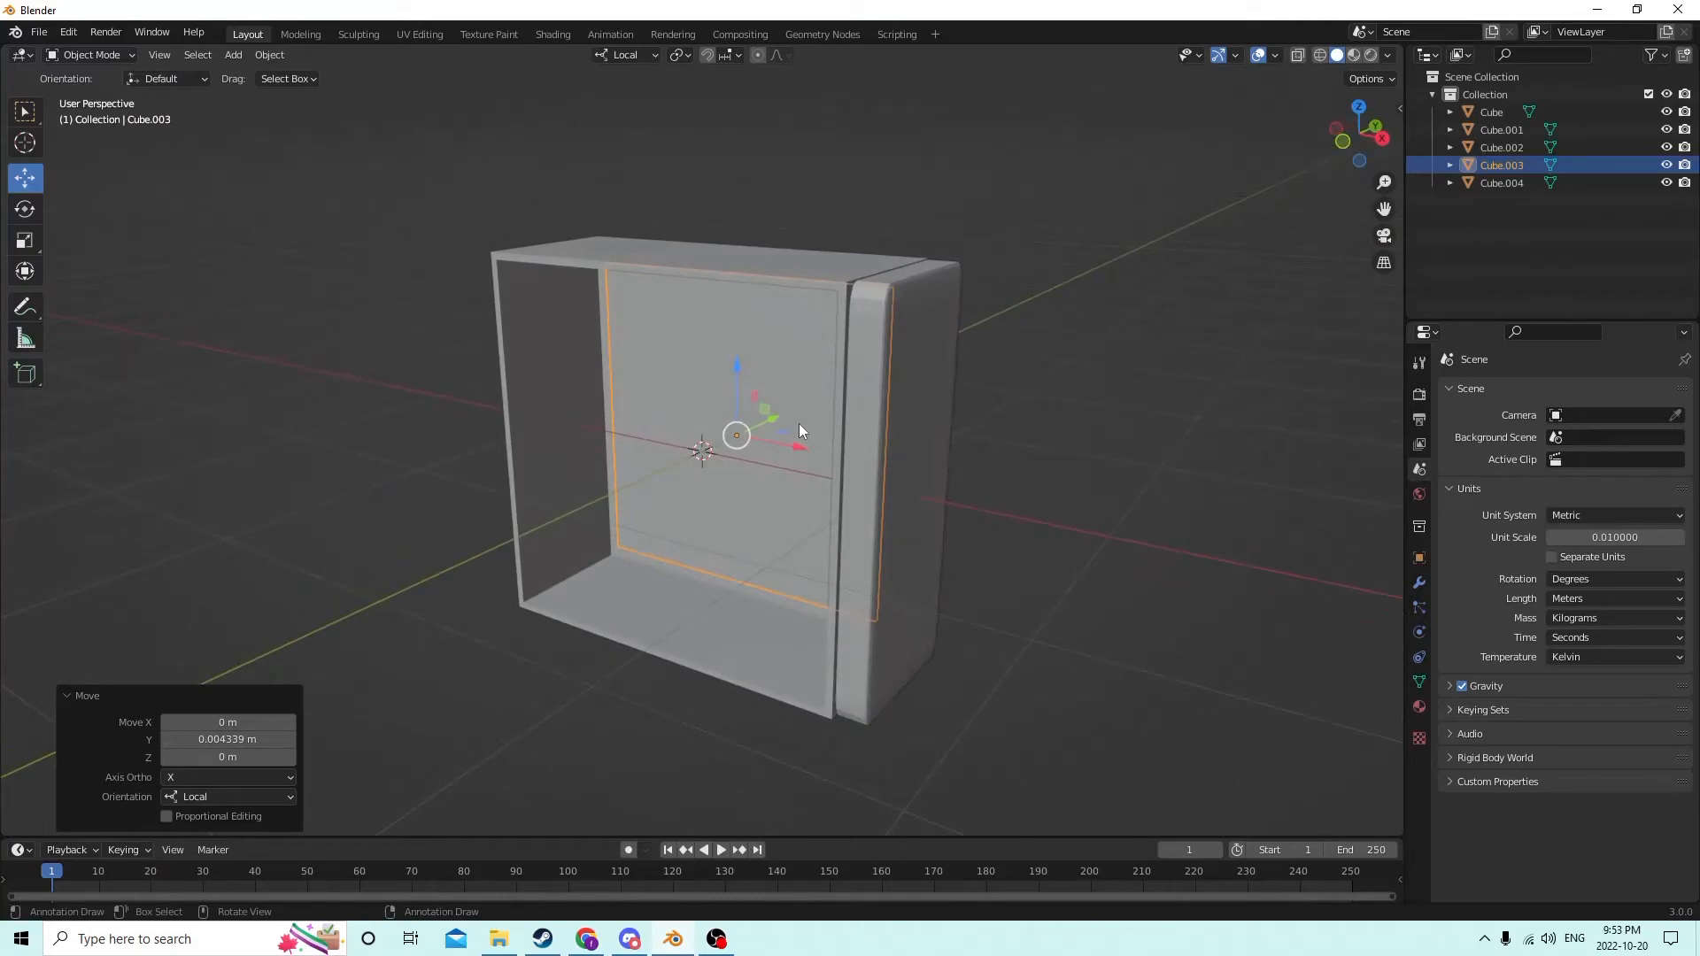
mouse_move(775, 416)
left_mouse_down()
mouse_move(680, 456)
mouse_move(749, 427)
left_mouse_up()
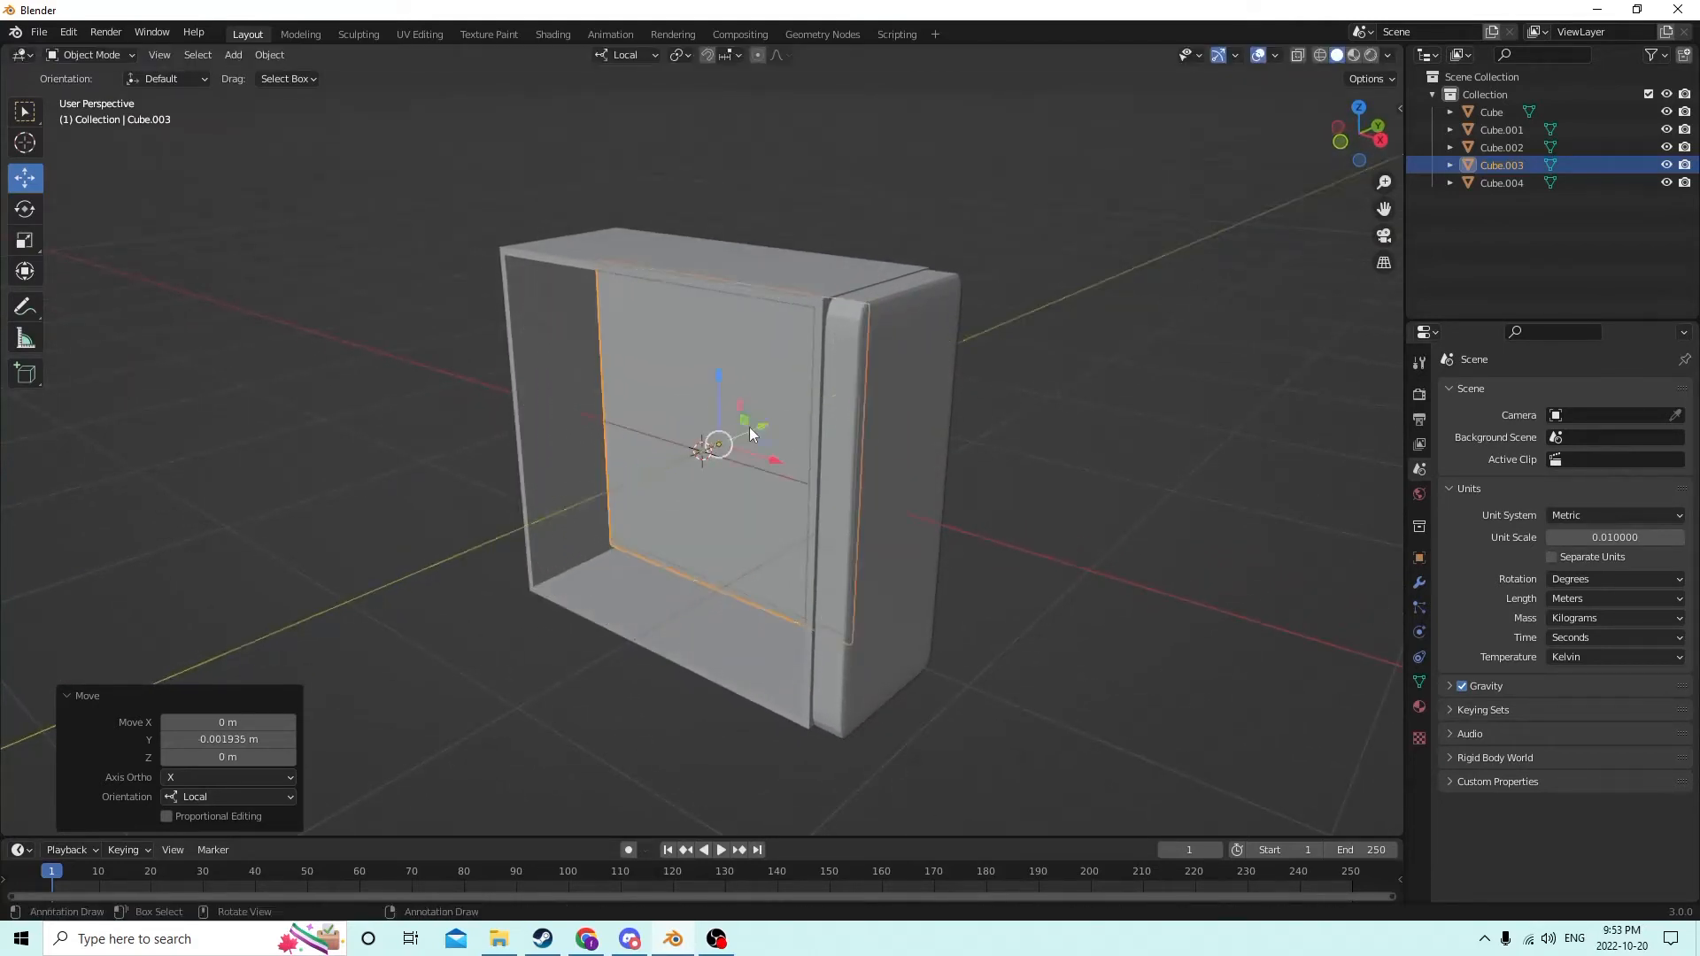
Step: Duplicate the tower's beveled front panel and raise the copy about 0.0082 m along its local Z axis
middle_click_drag(749, 427, 920, 412)
left_click(795, 434)
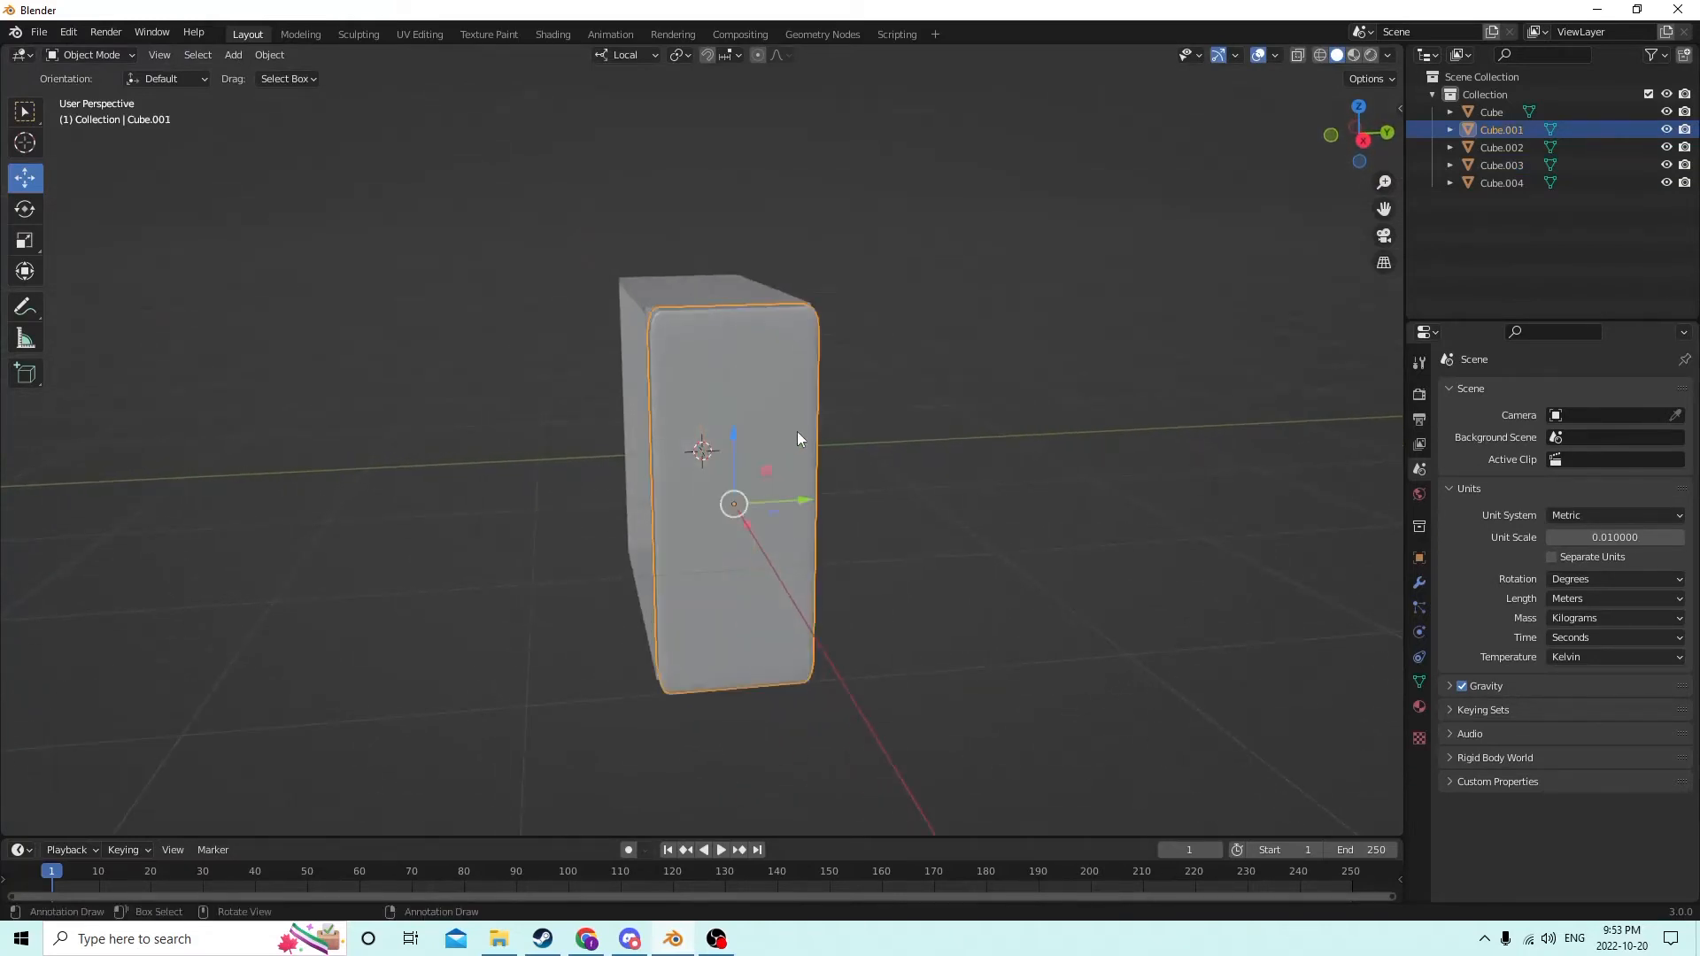
mouse_move(797, 432)
middle_mouse_down()
mouse_move(873, 429)
mouse_move(825, 434)
middle_mouse_up()
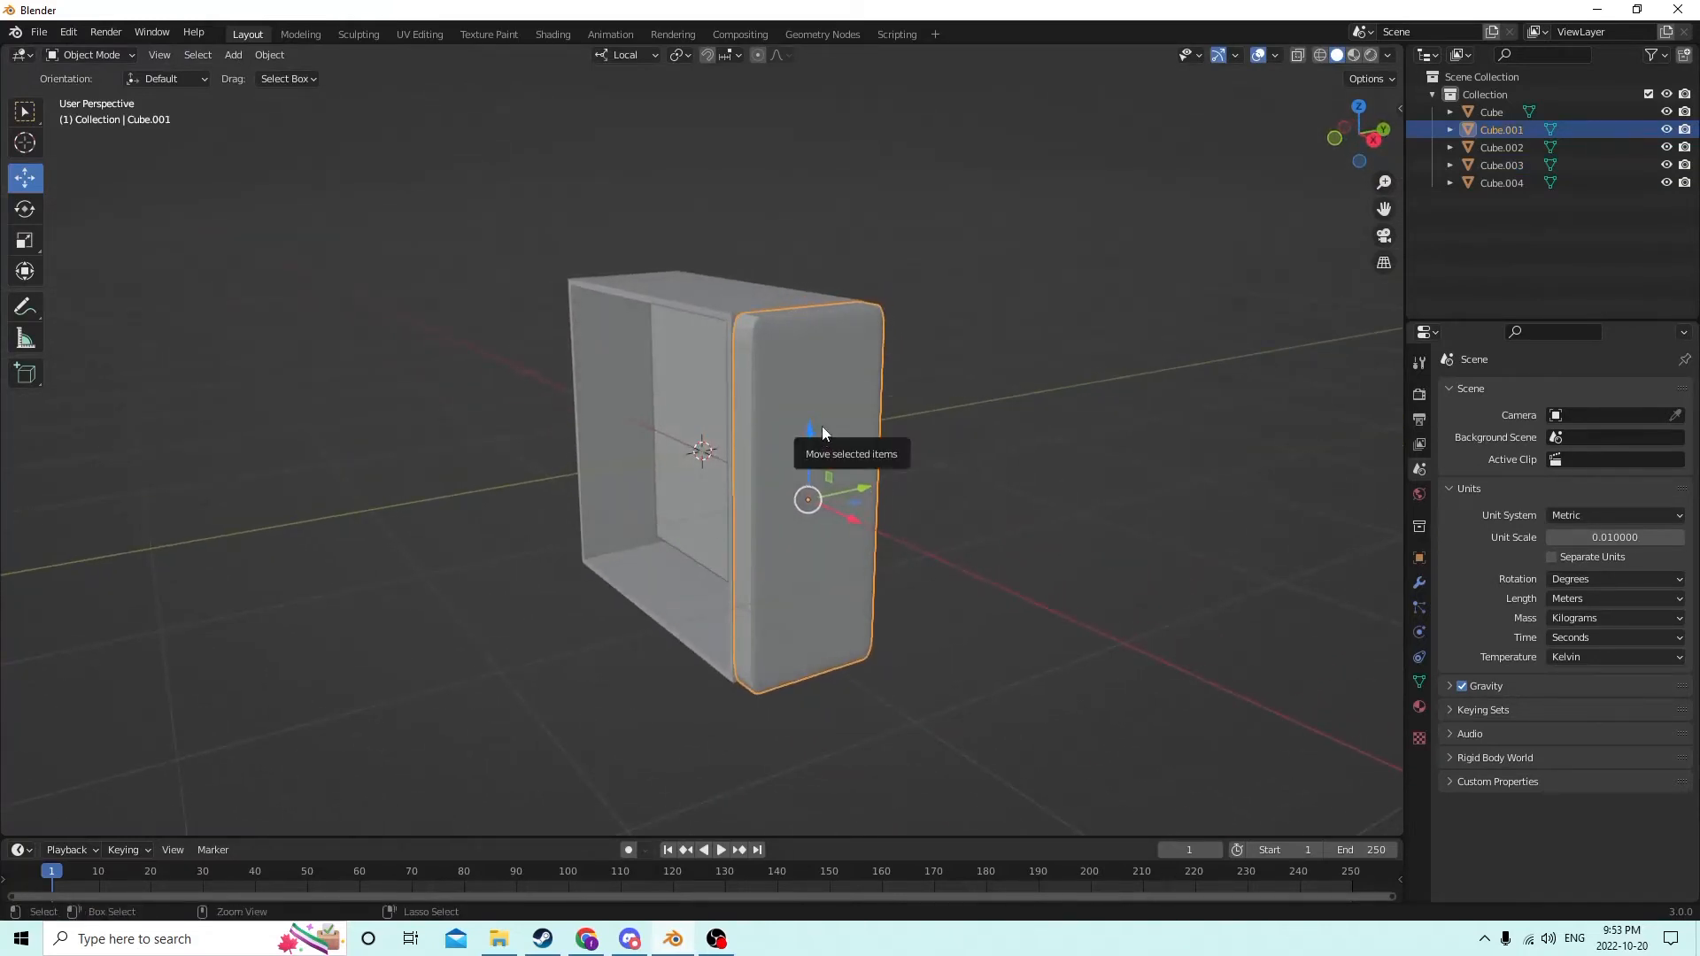
key("shift+d")
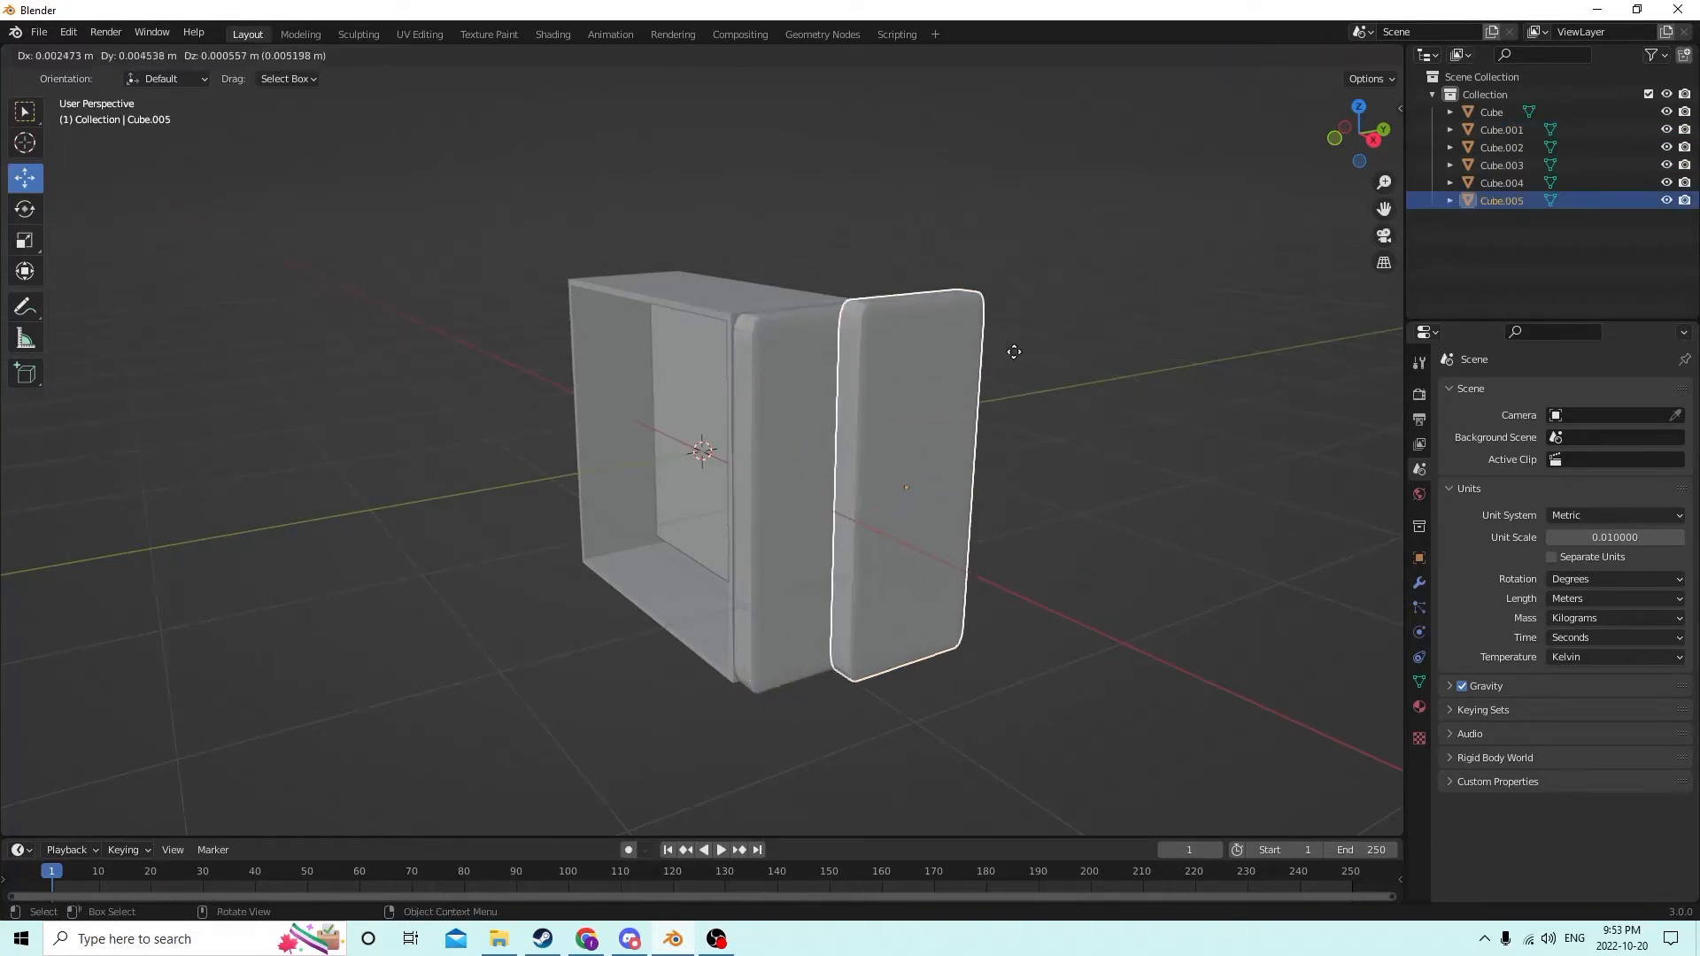
right_click(953, 359)
middle_click_drag(954, 359, 816, 369)
left_click_drag(770, 439, 579, 227)
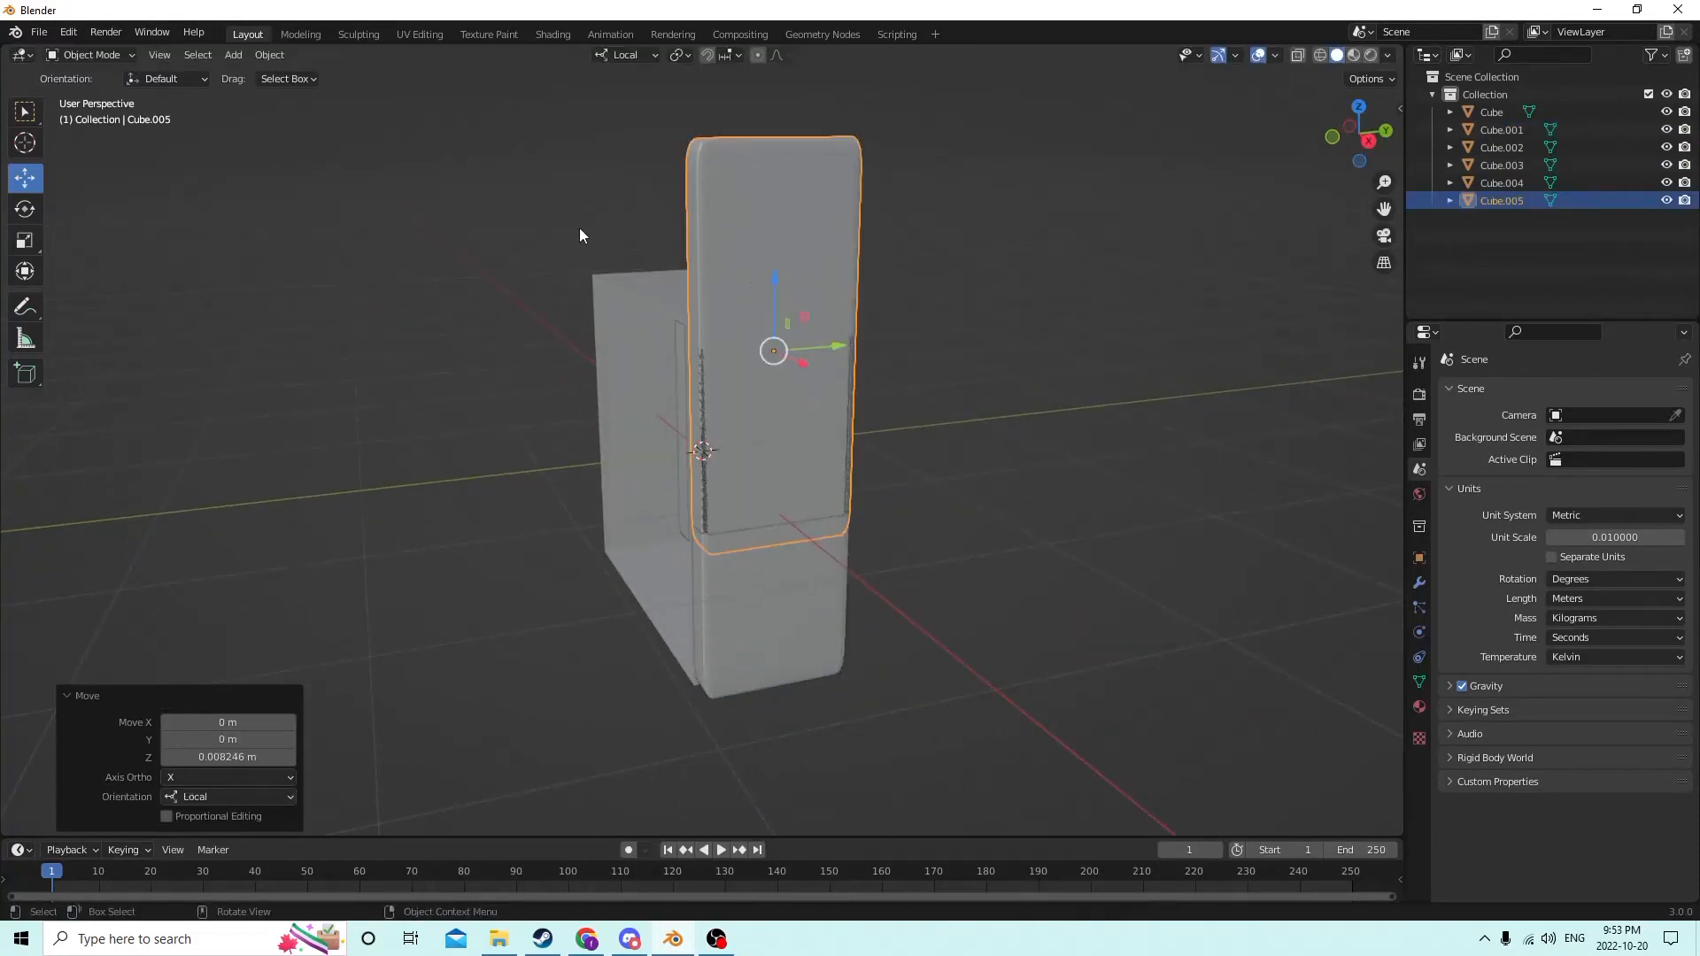
Step: Shrink the front panel copy to a drive bay cover: about 0.299 along local Z, 0.825 uniformly, and 0.441 along local Z
left_click(24, 247)
left_click_drag(773, 285, 779, 344)
key("s")
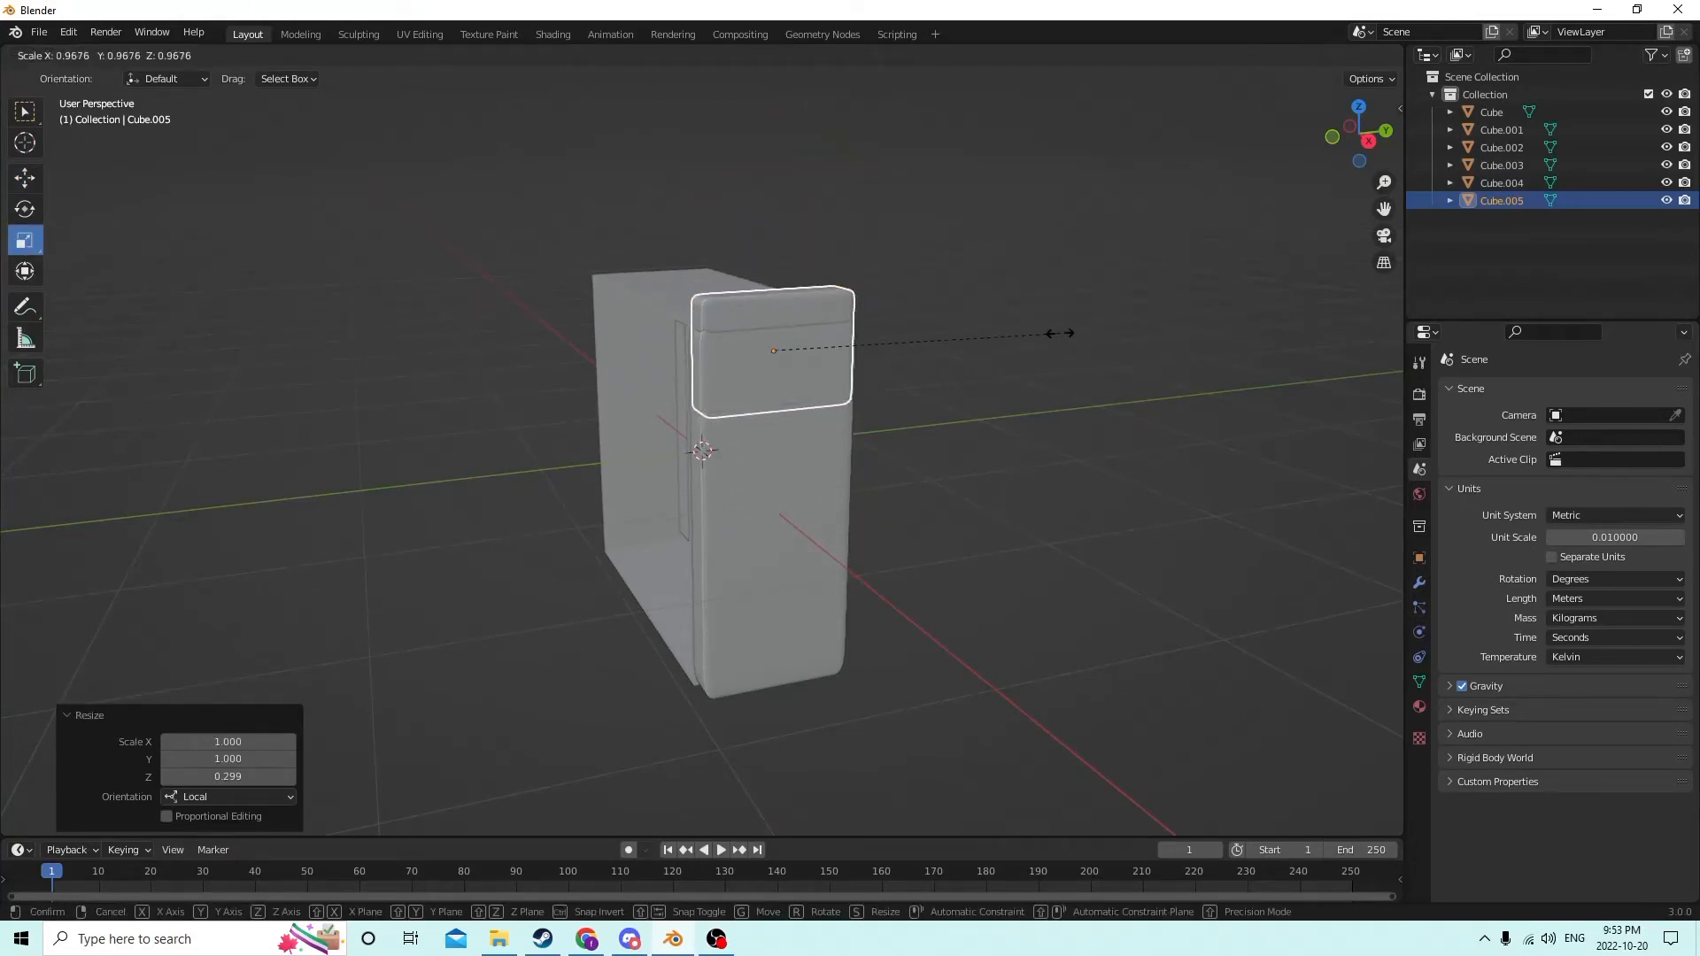
left_click(1017, 334)
middle_click_drag(949, 332, 949, 338)
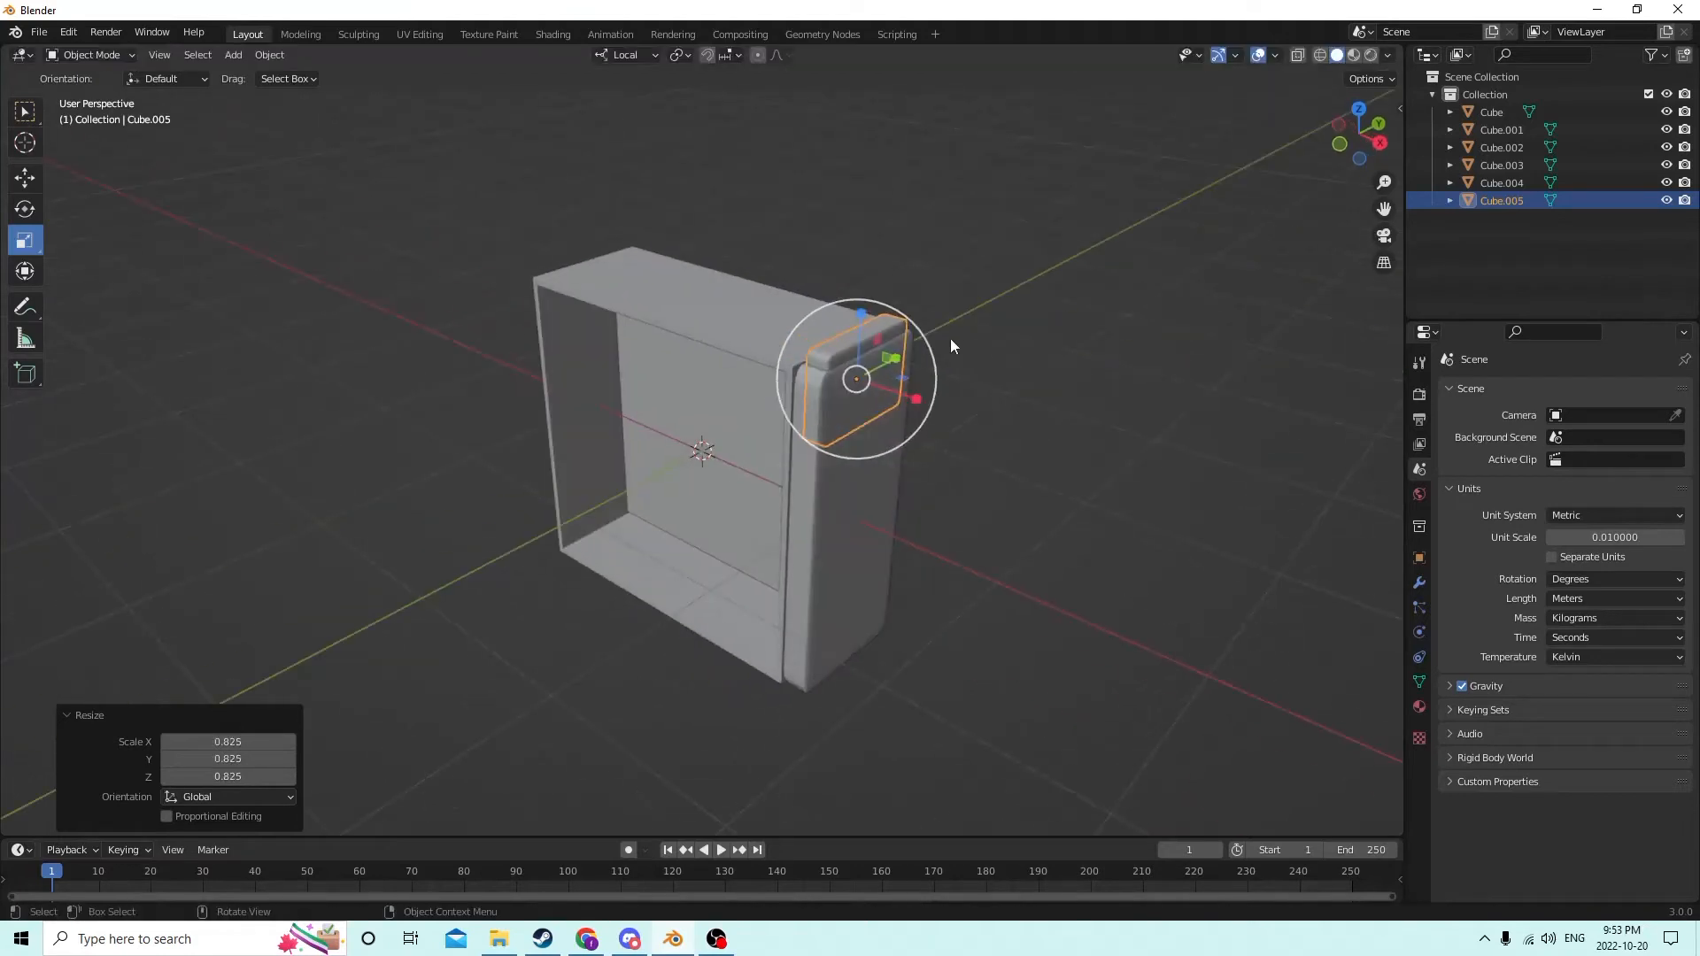
left_click_drag(862, 314, 862, 351)
middle_click_drag(861, 350, 822, 327)
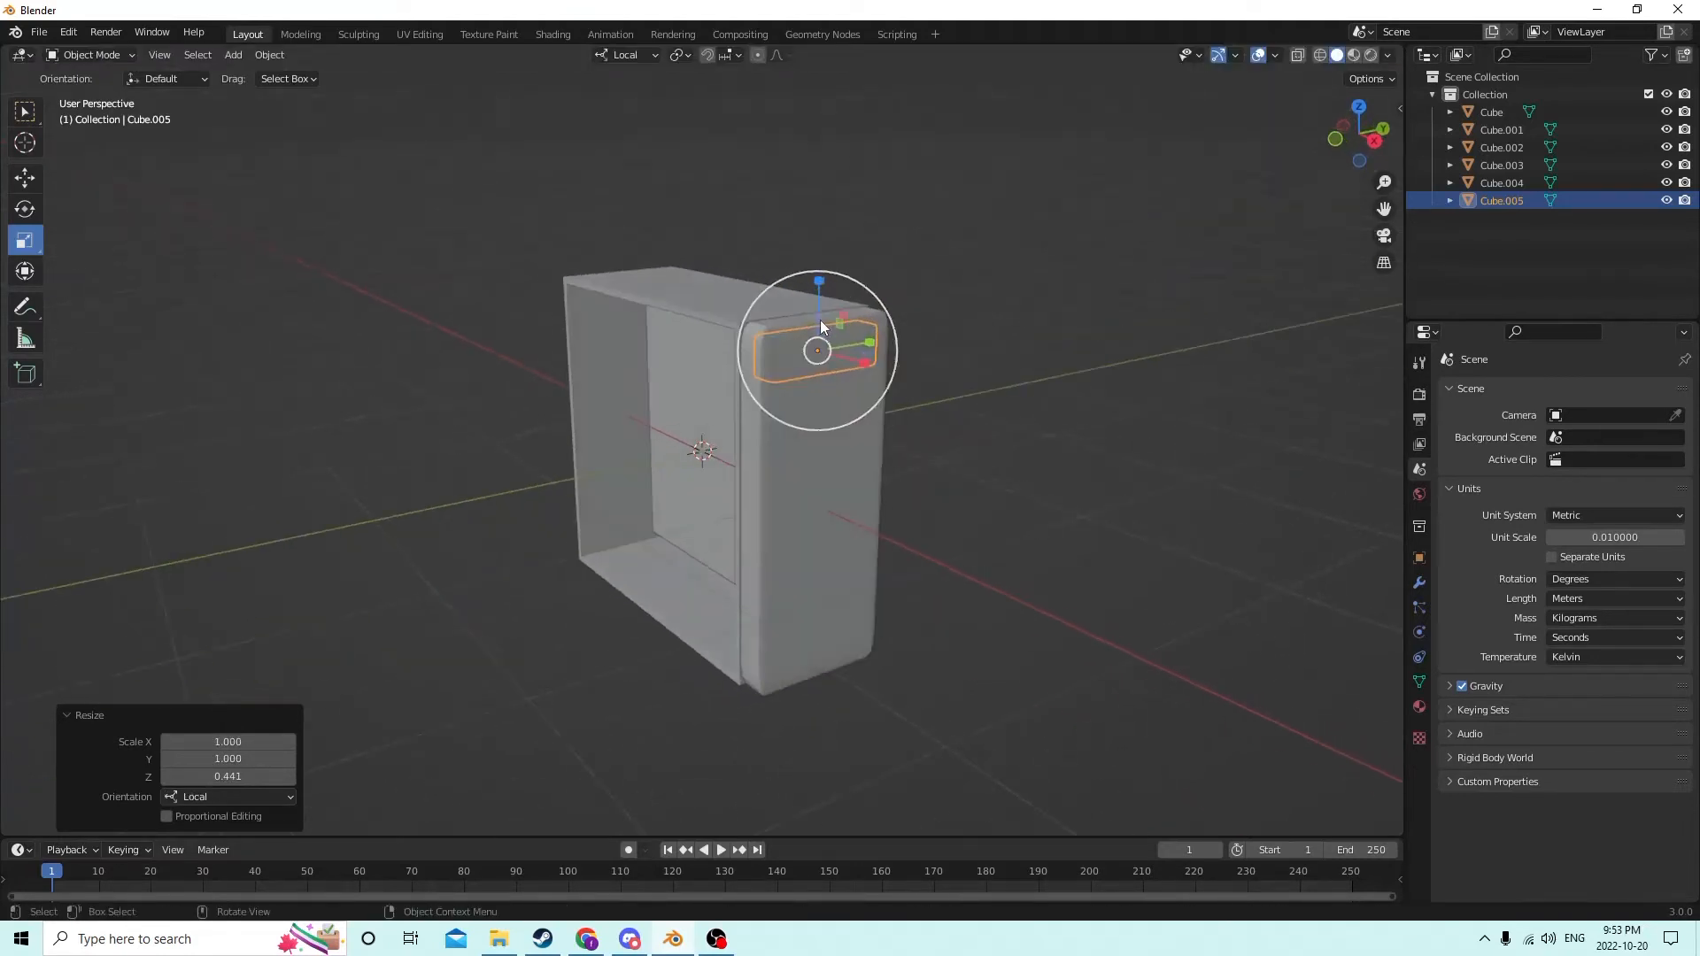
Step: Move the drive bay cover slightly out of the front panel along local X and lower it about 0.00044 m along Z
left_click(24, 180)
middle_click_drag(463, 213, 923, 425)
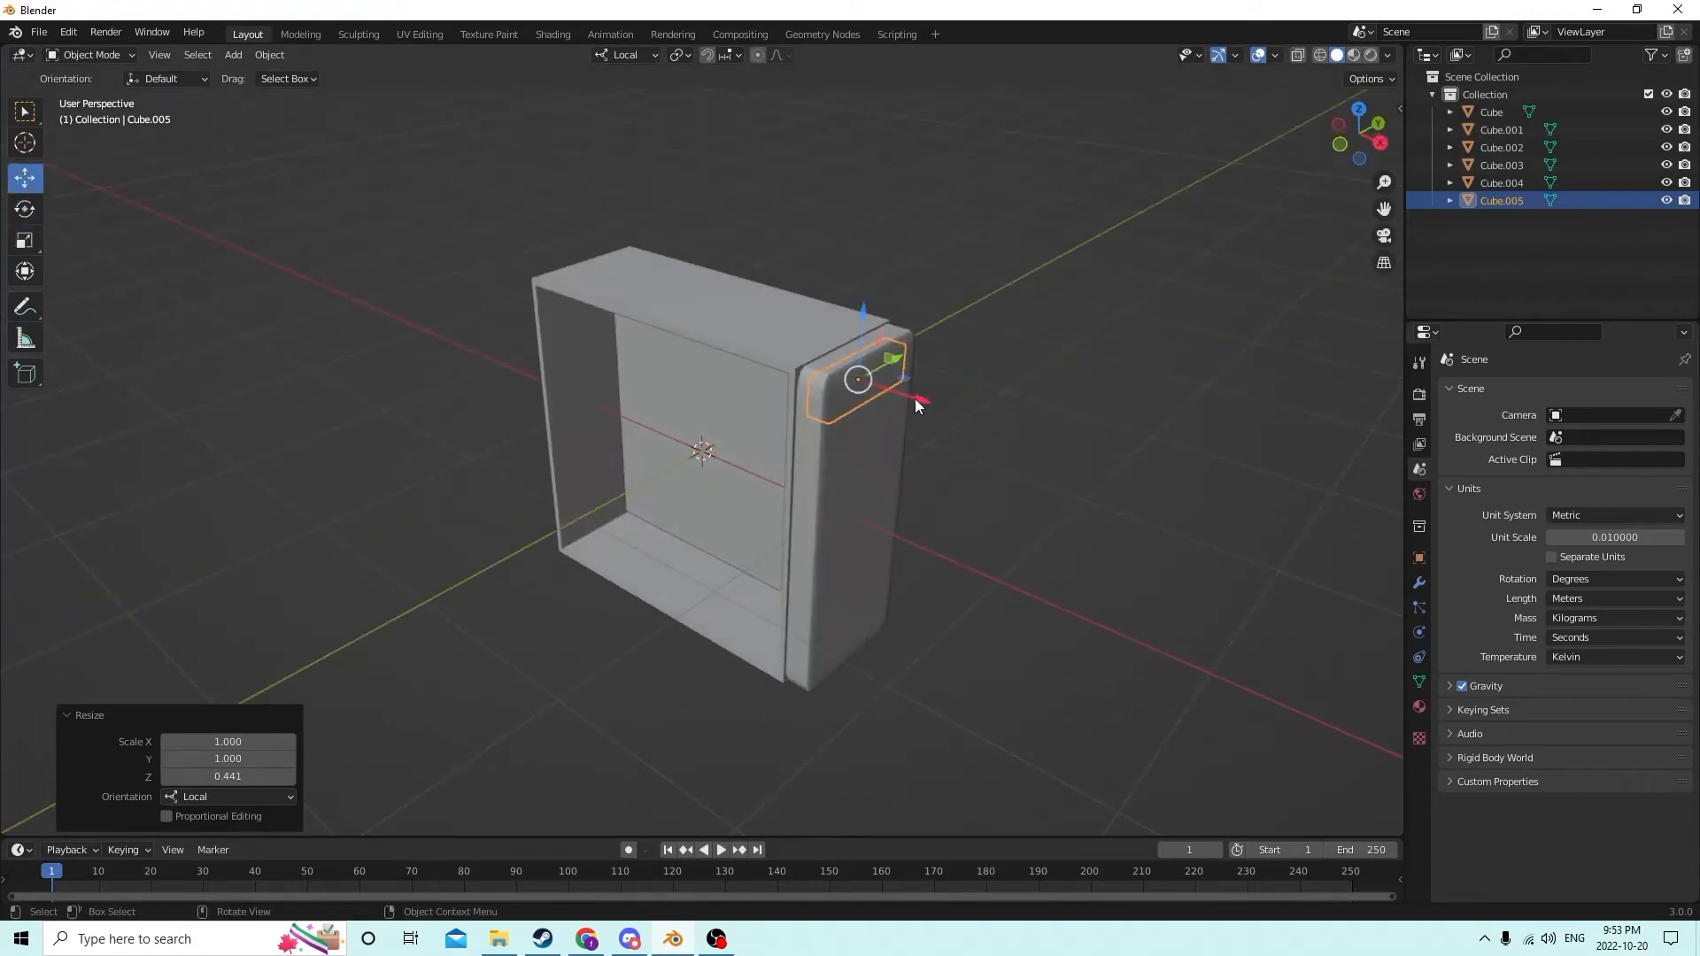
left_click_drag(916, 398, 925, 400)
middle_click_drag(926, 400, 784, 321)
left_click_drag(756, 257, 766, 271)
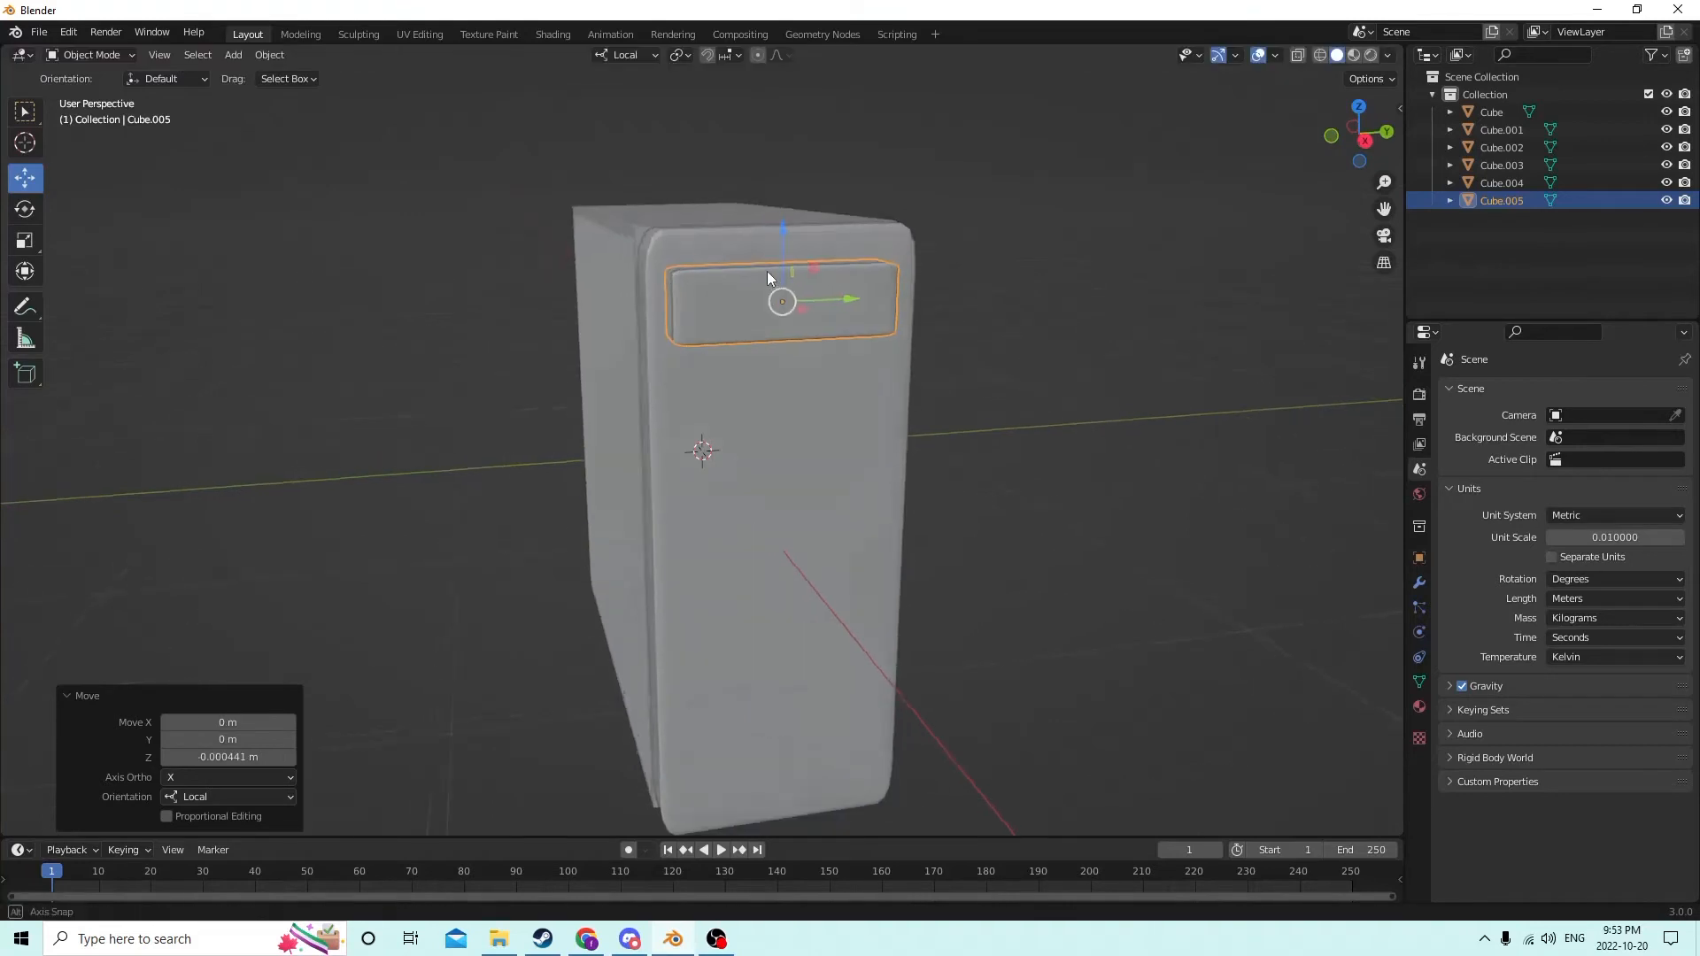
middle_click_drag(766, 271, 809, 341)
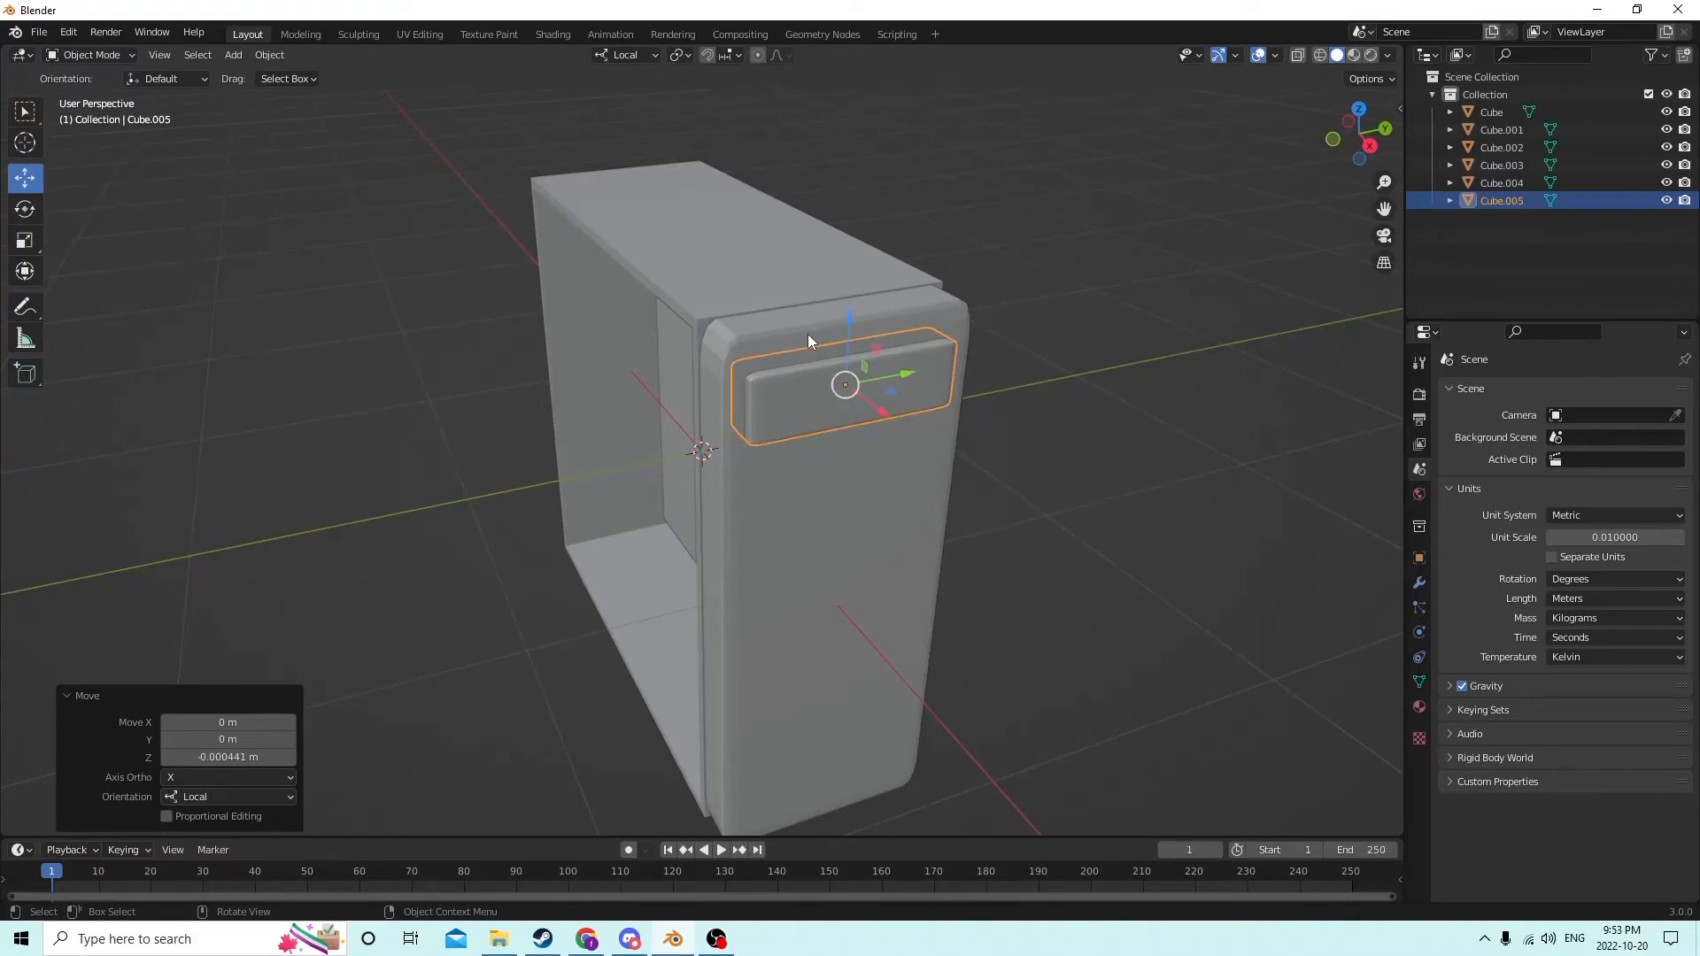
middle_click_drag(872, 381, 901, 353)
key("Tab")
key("Tab")
left_click(1006, 396)
Step: Duplicate the drive bay cover in place and scale the copy uniformly to about 0.931
left_click(755, 345)
key("shift+d")
right_click(1025, 300)
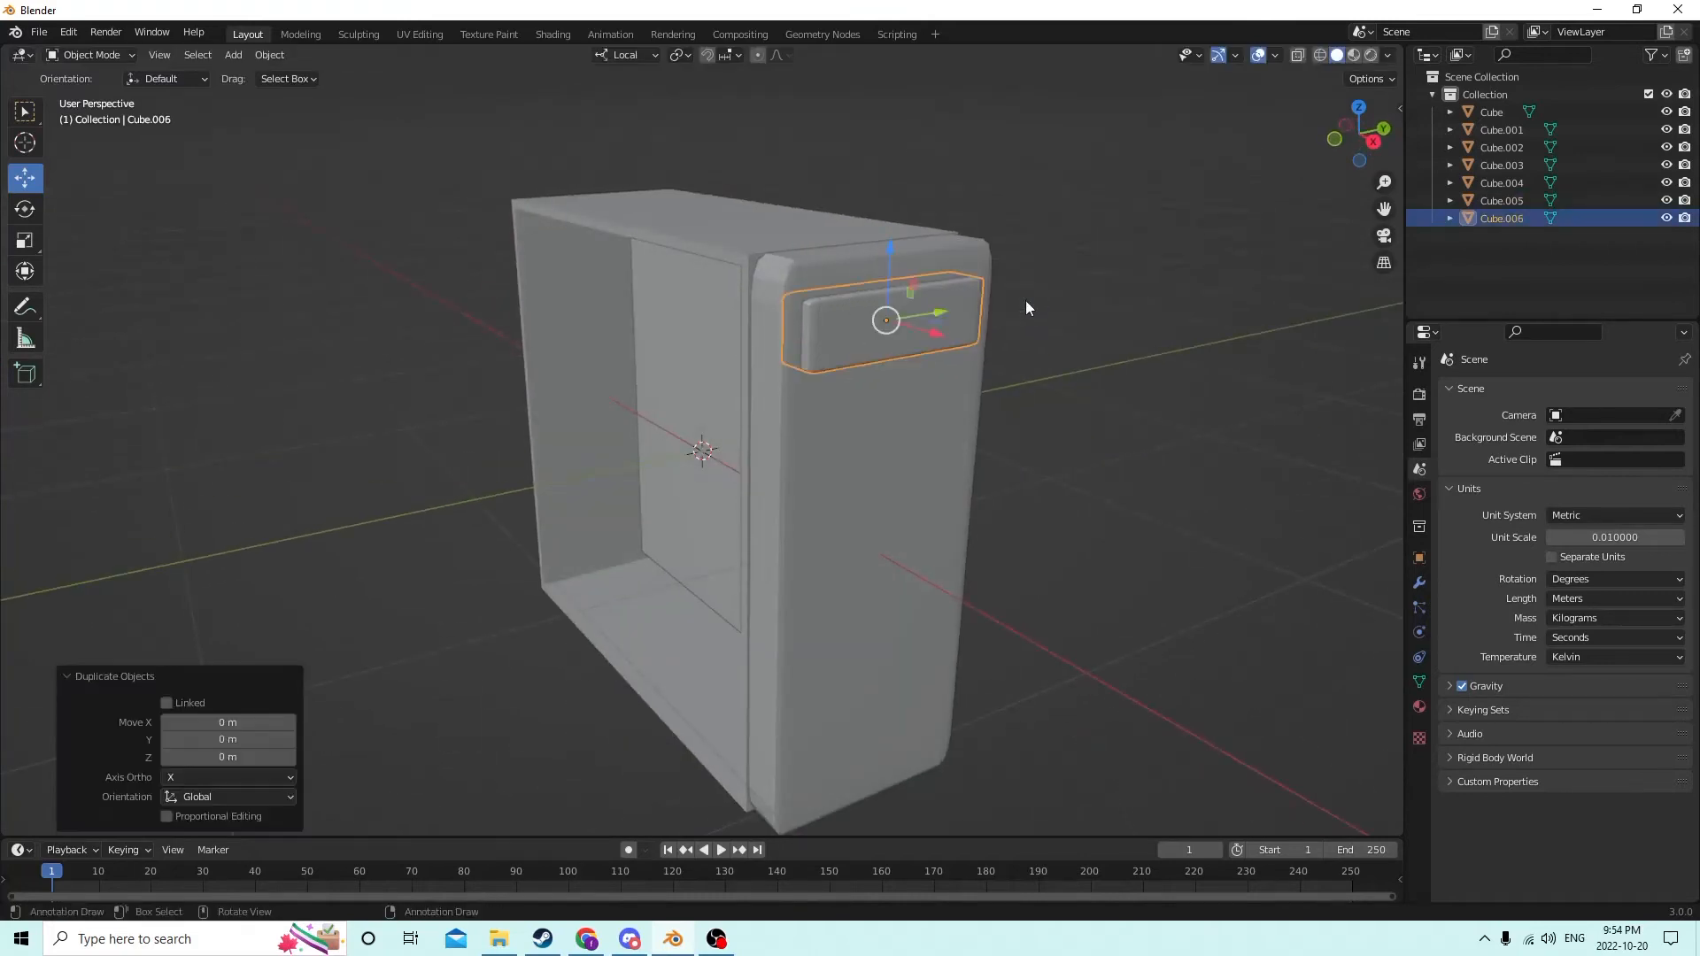
middle_click_drag(1025, 300, 945, 317)
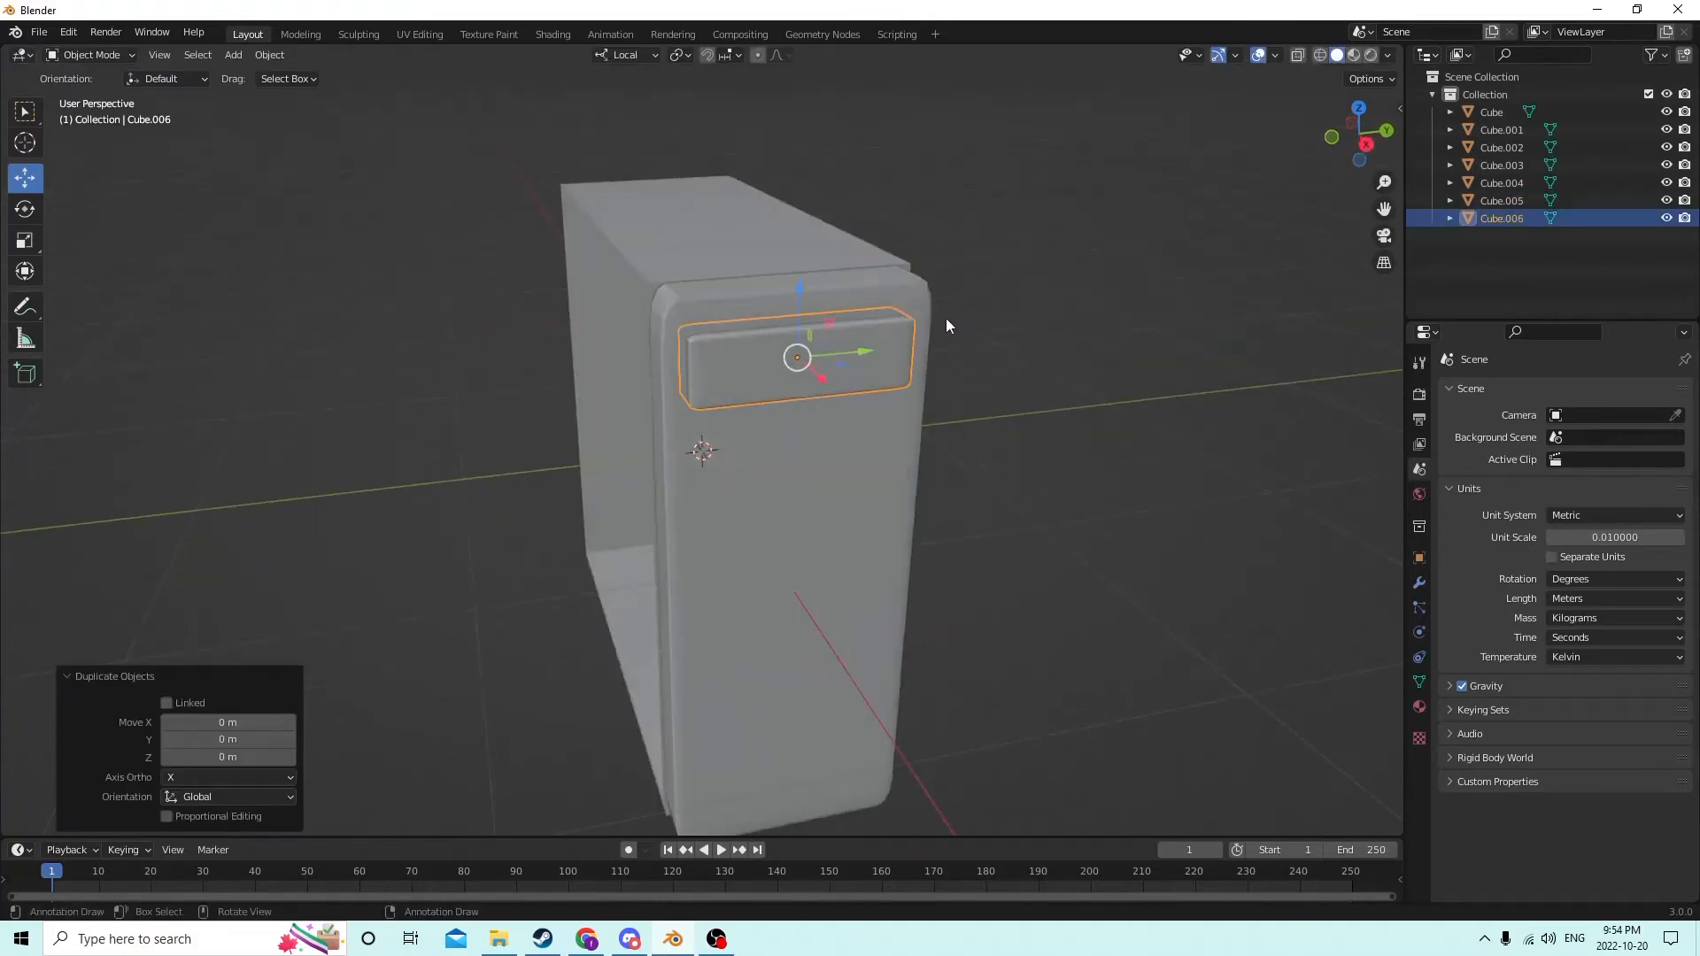
key("s")
left_click(1043, 322)
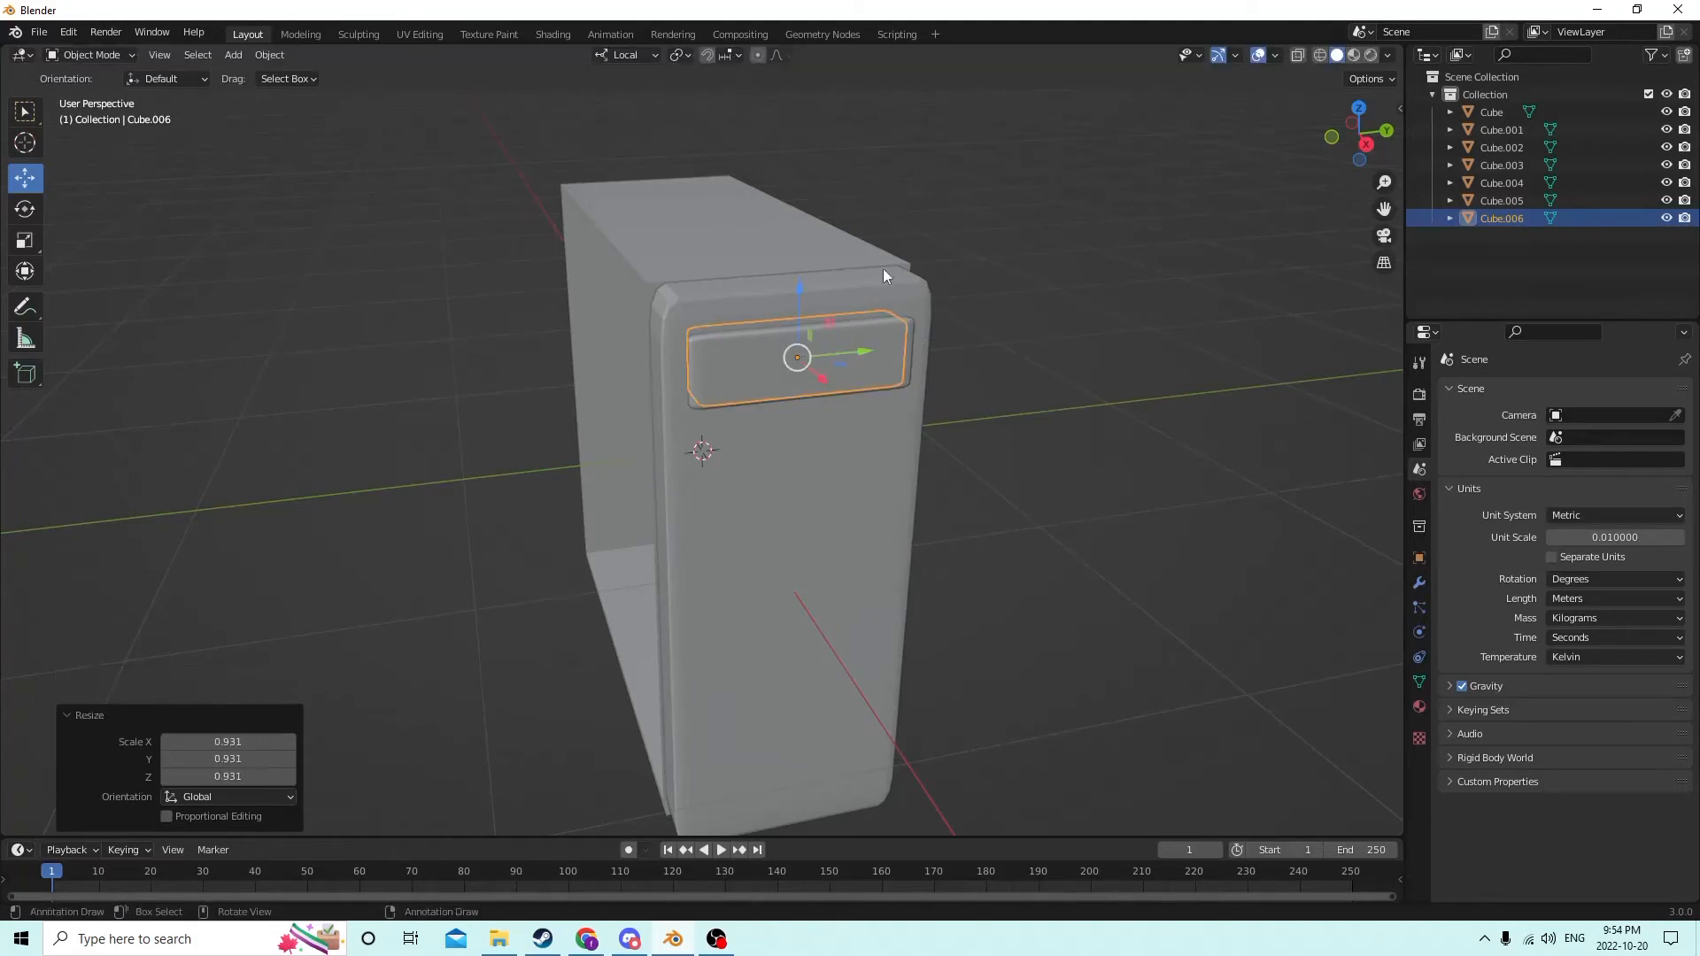
Step: Move the smaller cover copy about 0.00026 m along local X and thin it along local Z into a narrow strip
middle_click_drag(798, 329, 926, 349)
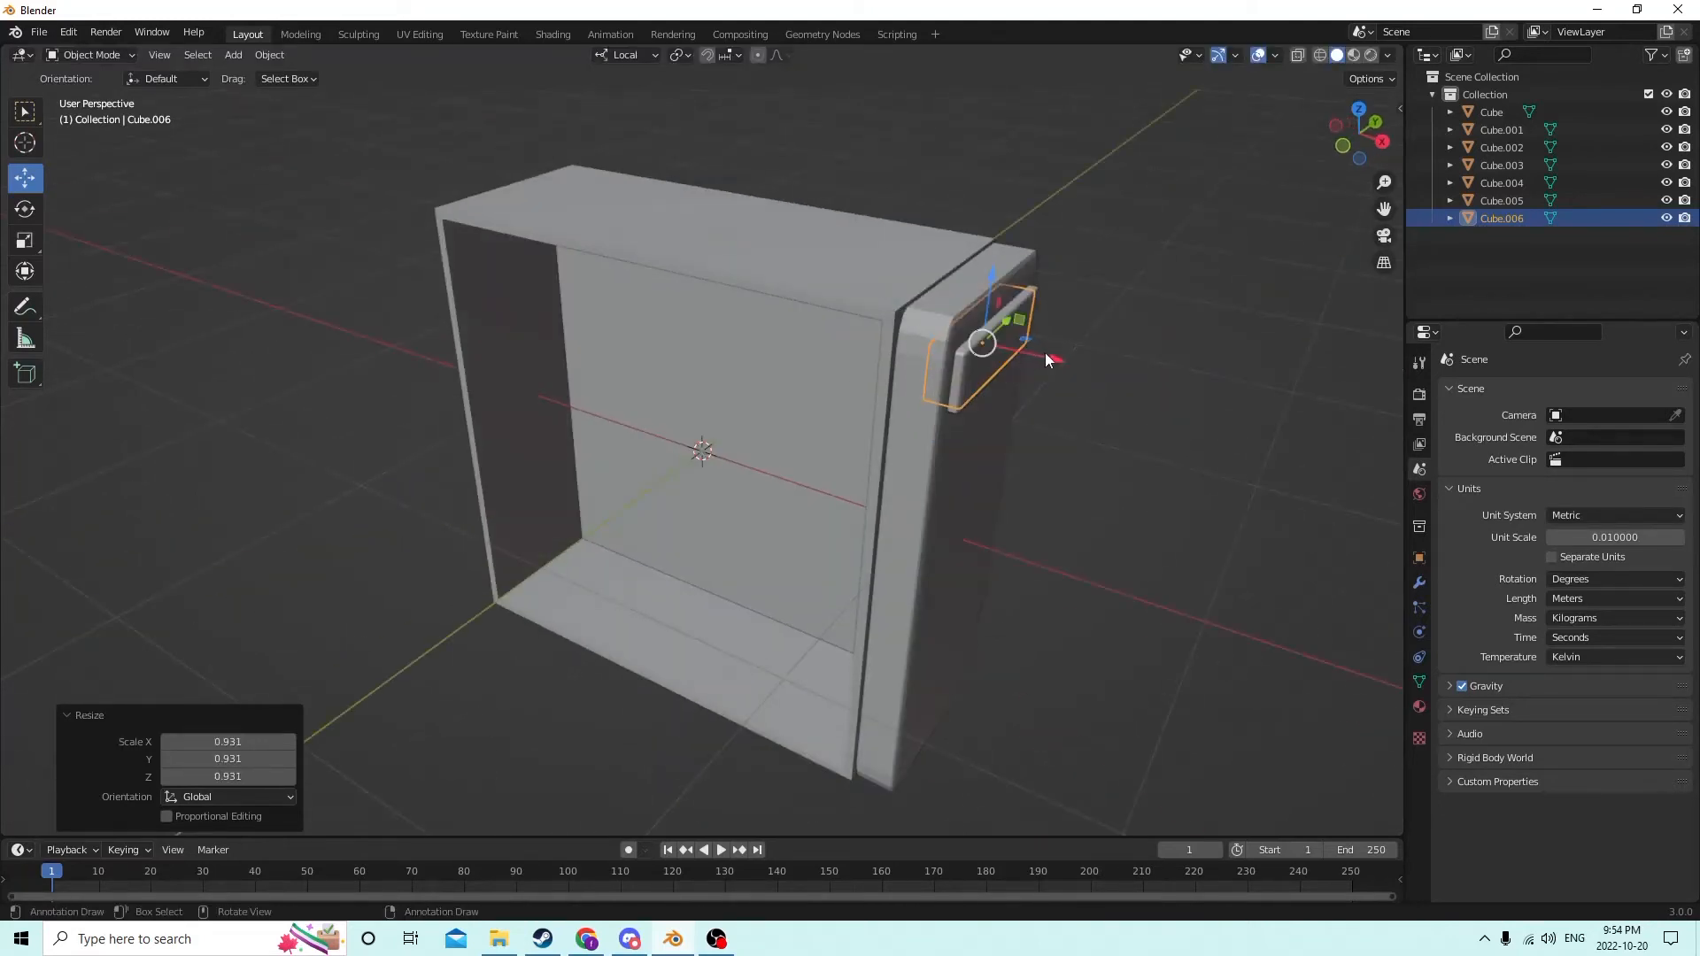
left_click_drag(1044, 352, 1038, 353)
middle_click_drag(1038, 352, 687, 253)
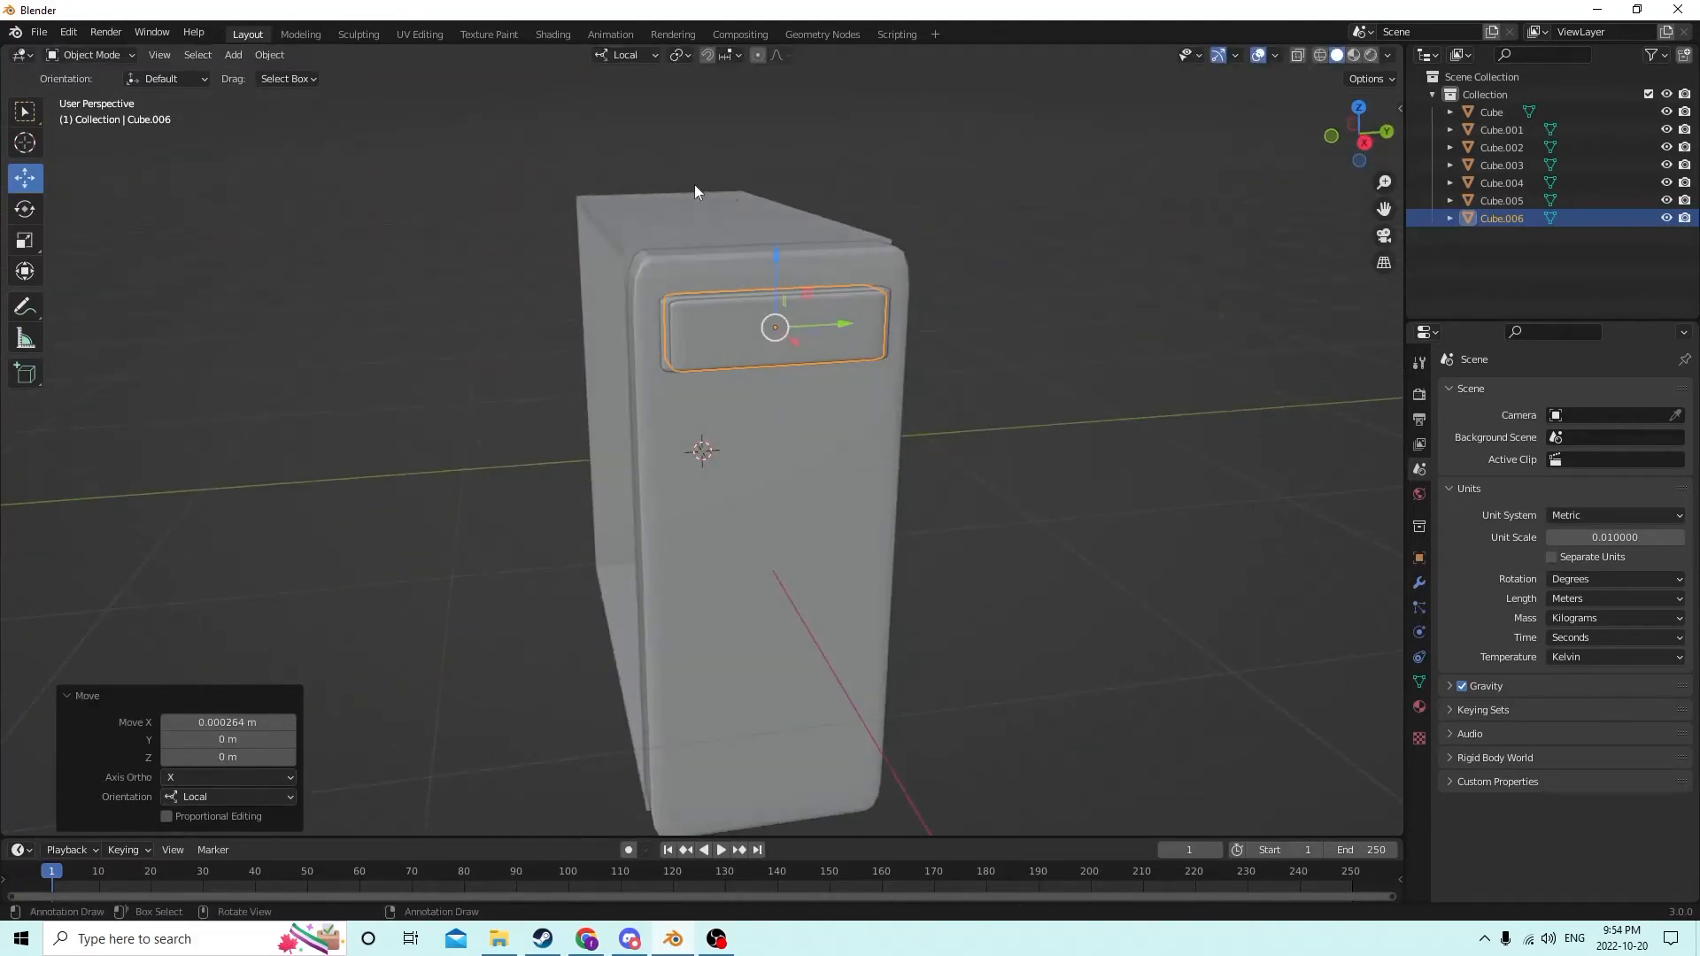
left_click(24, 249)
left_click_drag(771, 253, 771, 309)
middle_click_drag(771, 308, 897, 355)
left_click(1262, 315)
Step: Add a cylinder mesh at the origin and scale it uniformly to about 0.075
middle_click_drag(1261, 315, 886, 328)
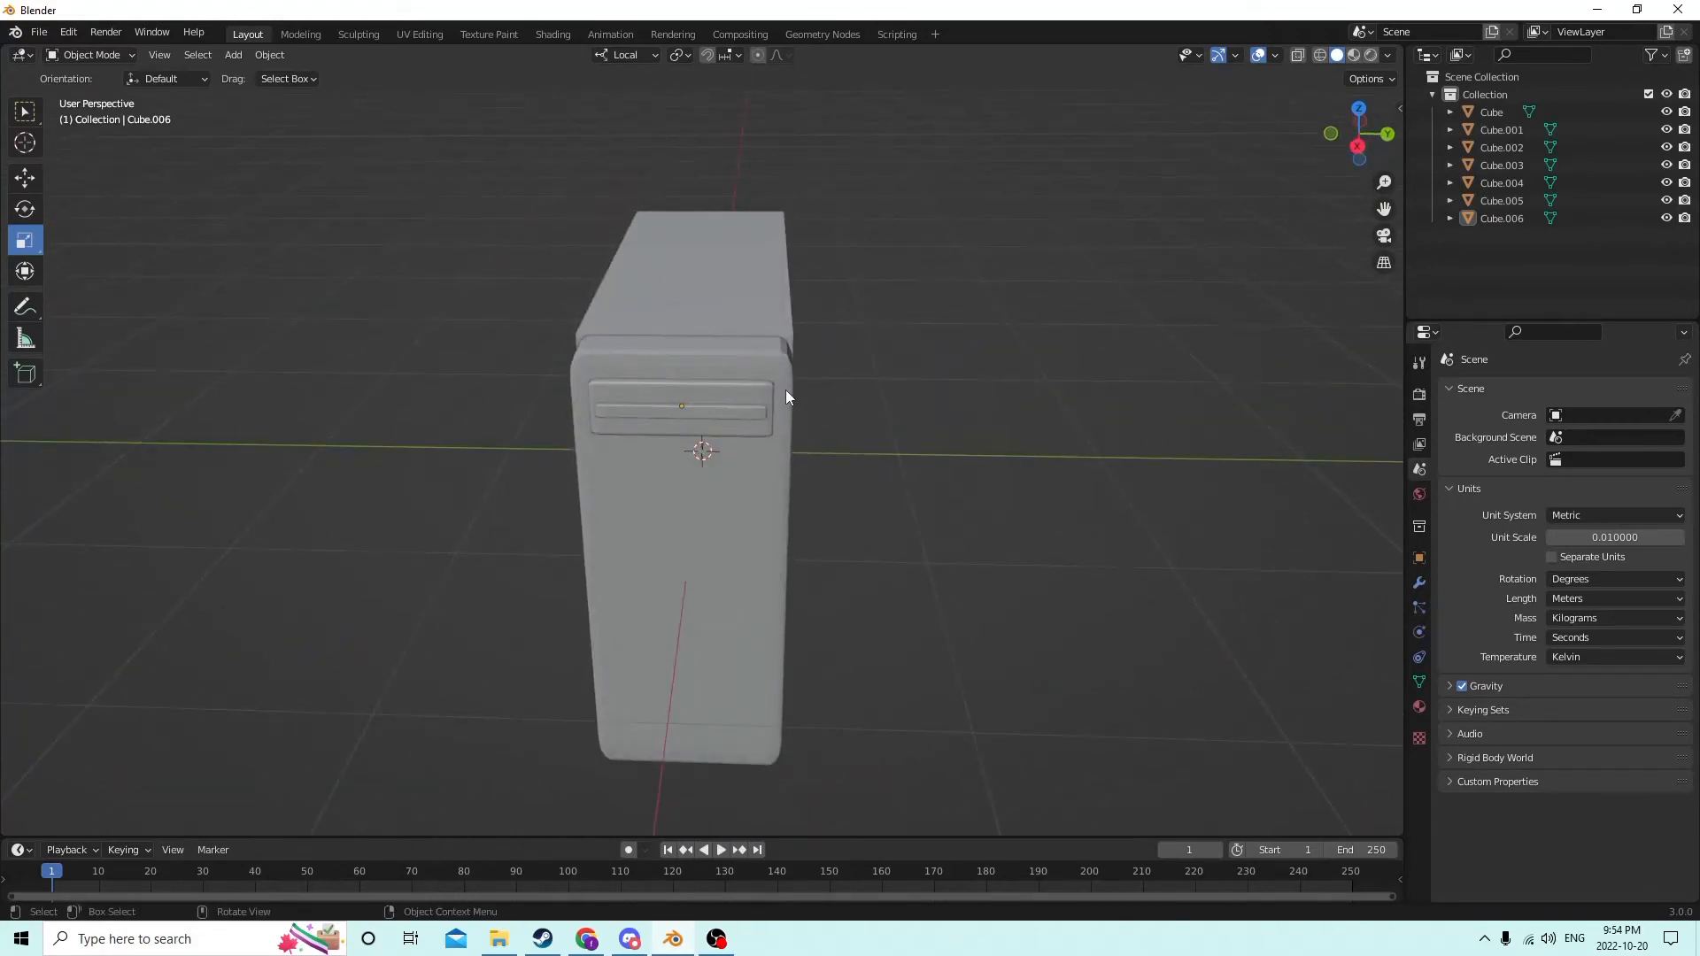
middle_click_drag(785, 390, 892, 348)
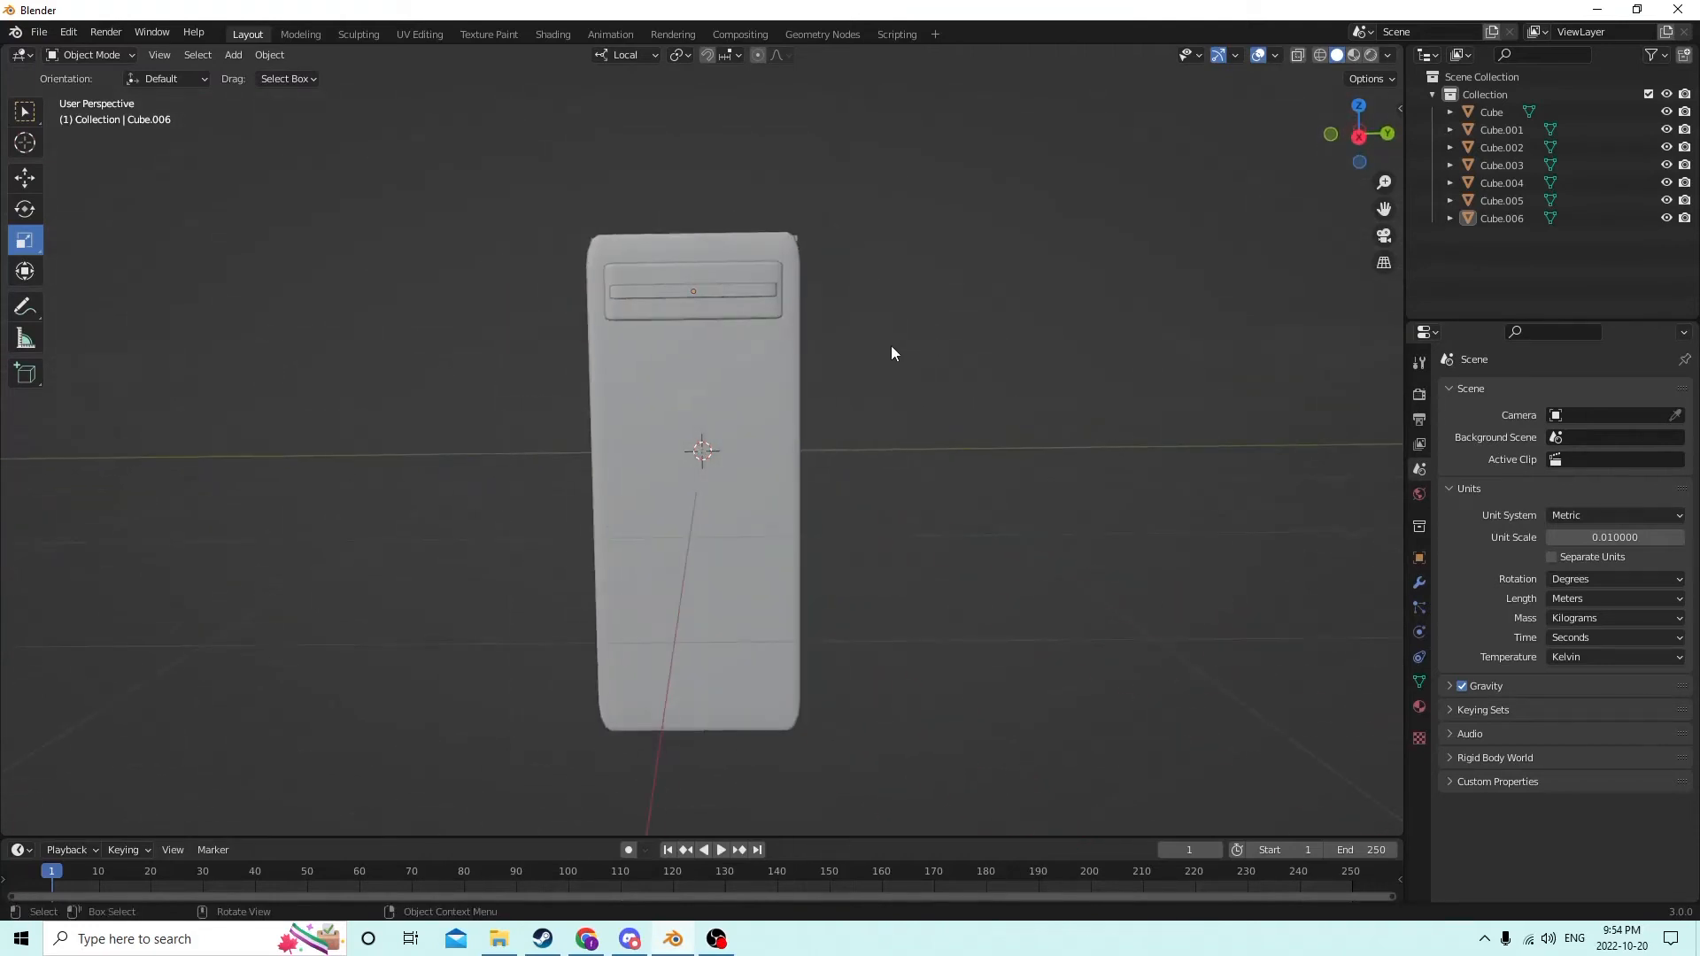
middle_click_drag(861, 437, 889, 413)
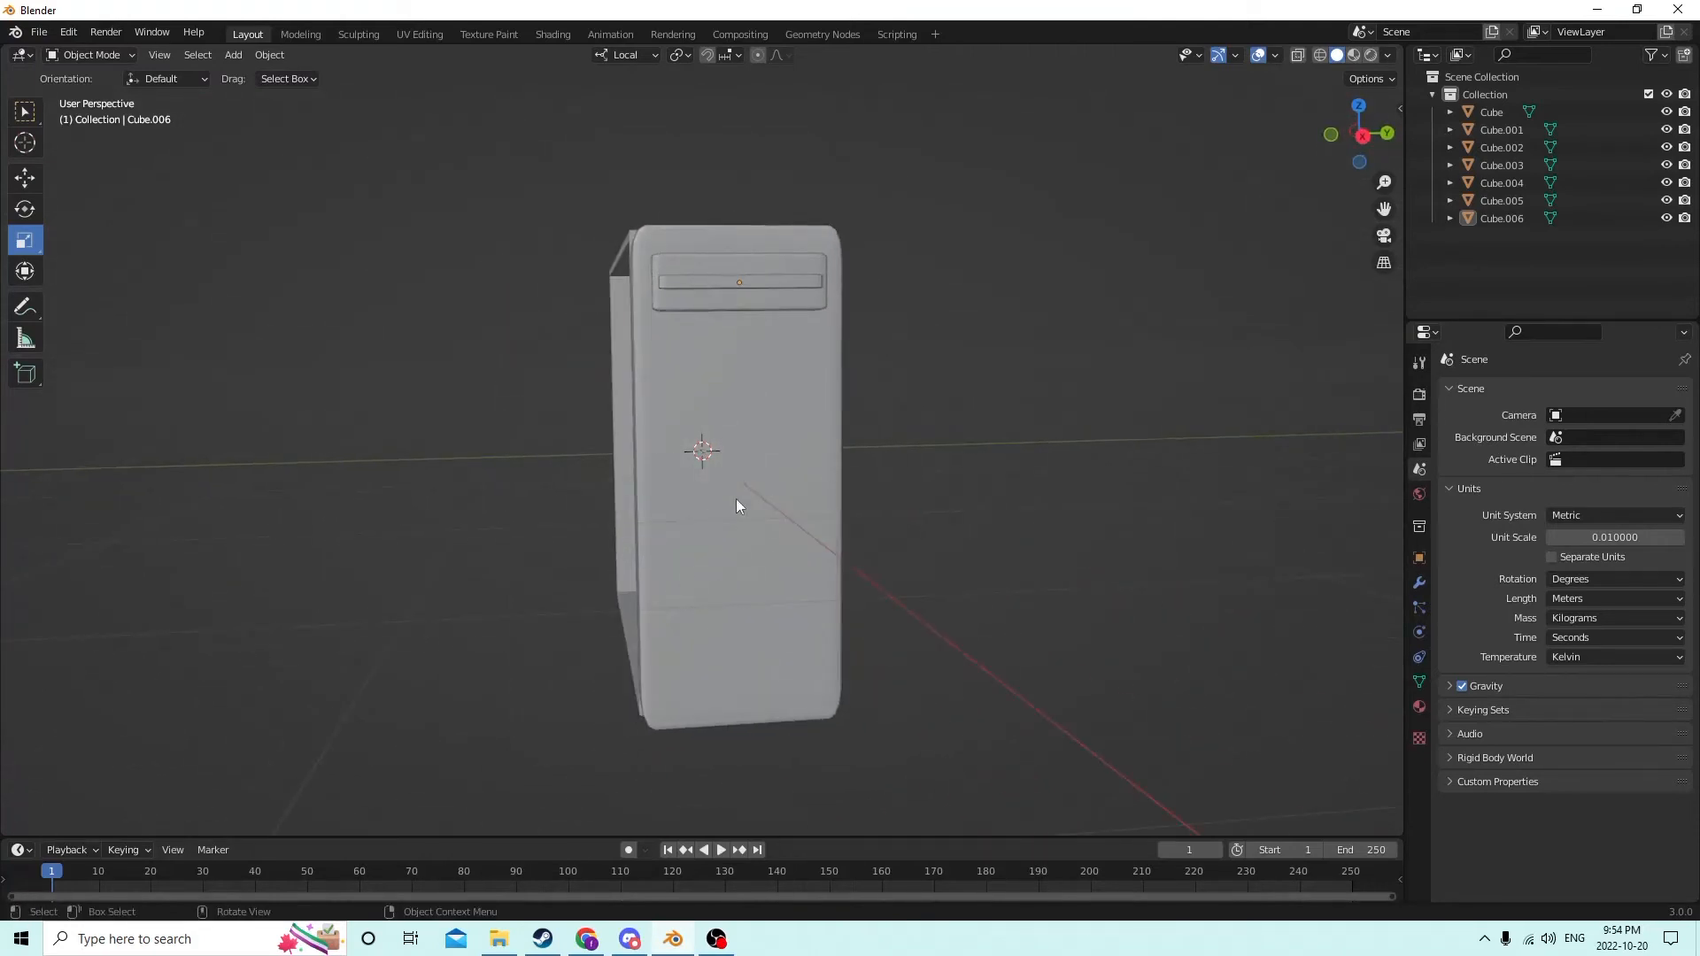
middle_click_drag(778, 556, 694, 505)
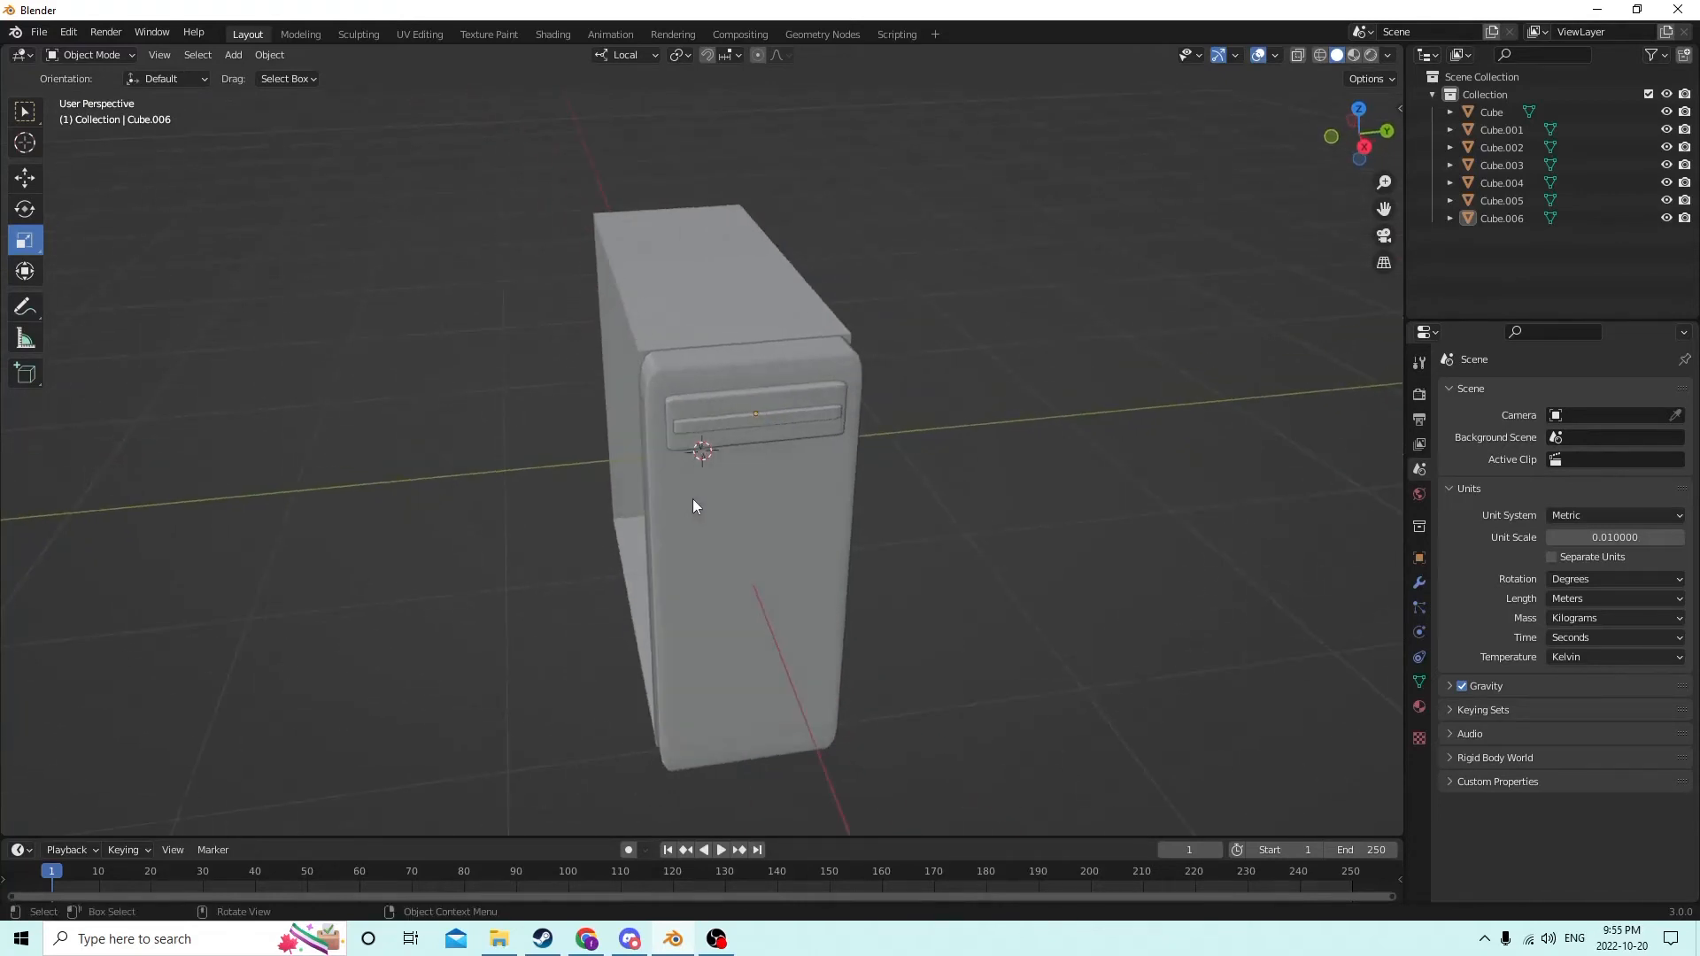
key("shift+a")
mouse_move(692, 497)
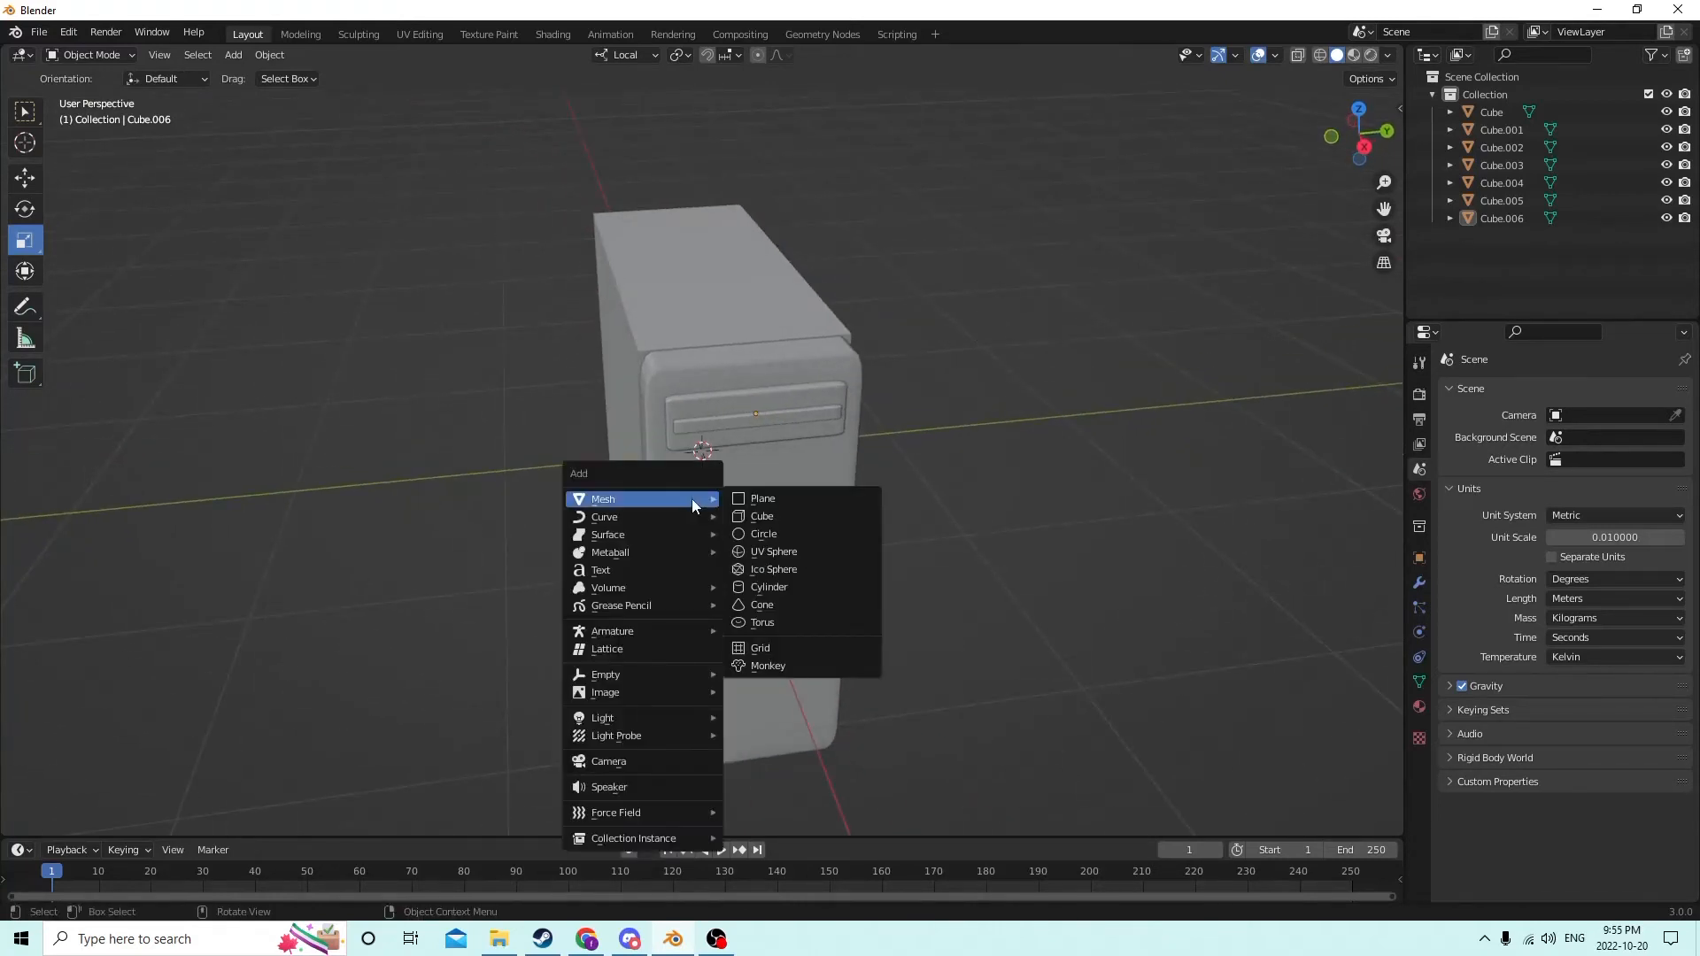
left_click(760, 587)
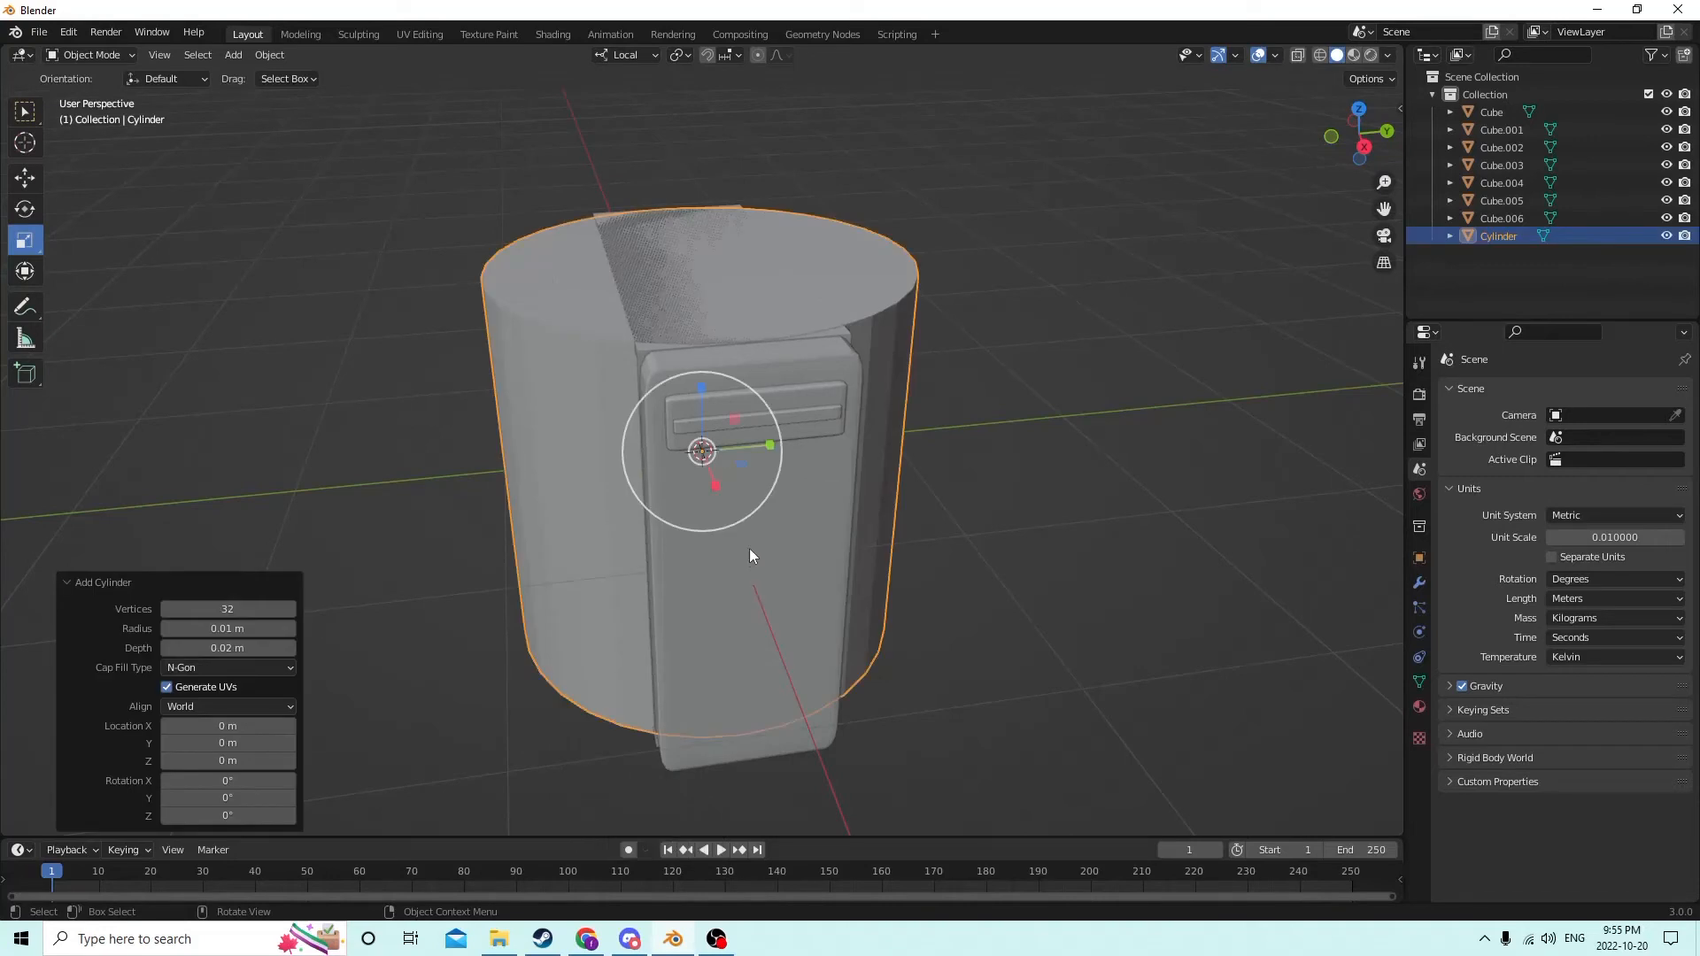
key("s")
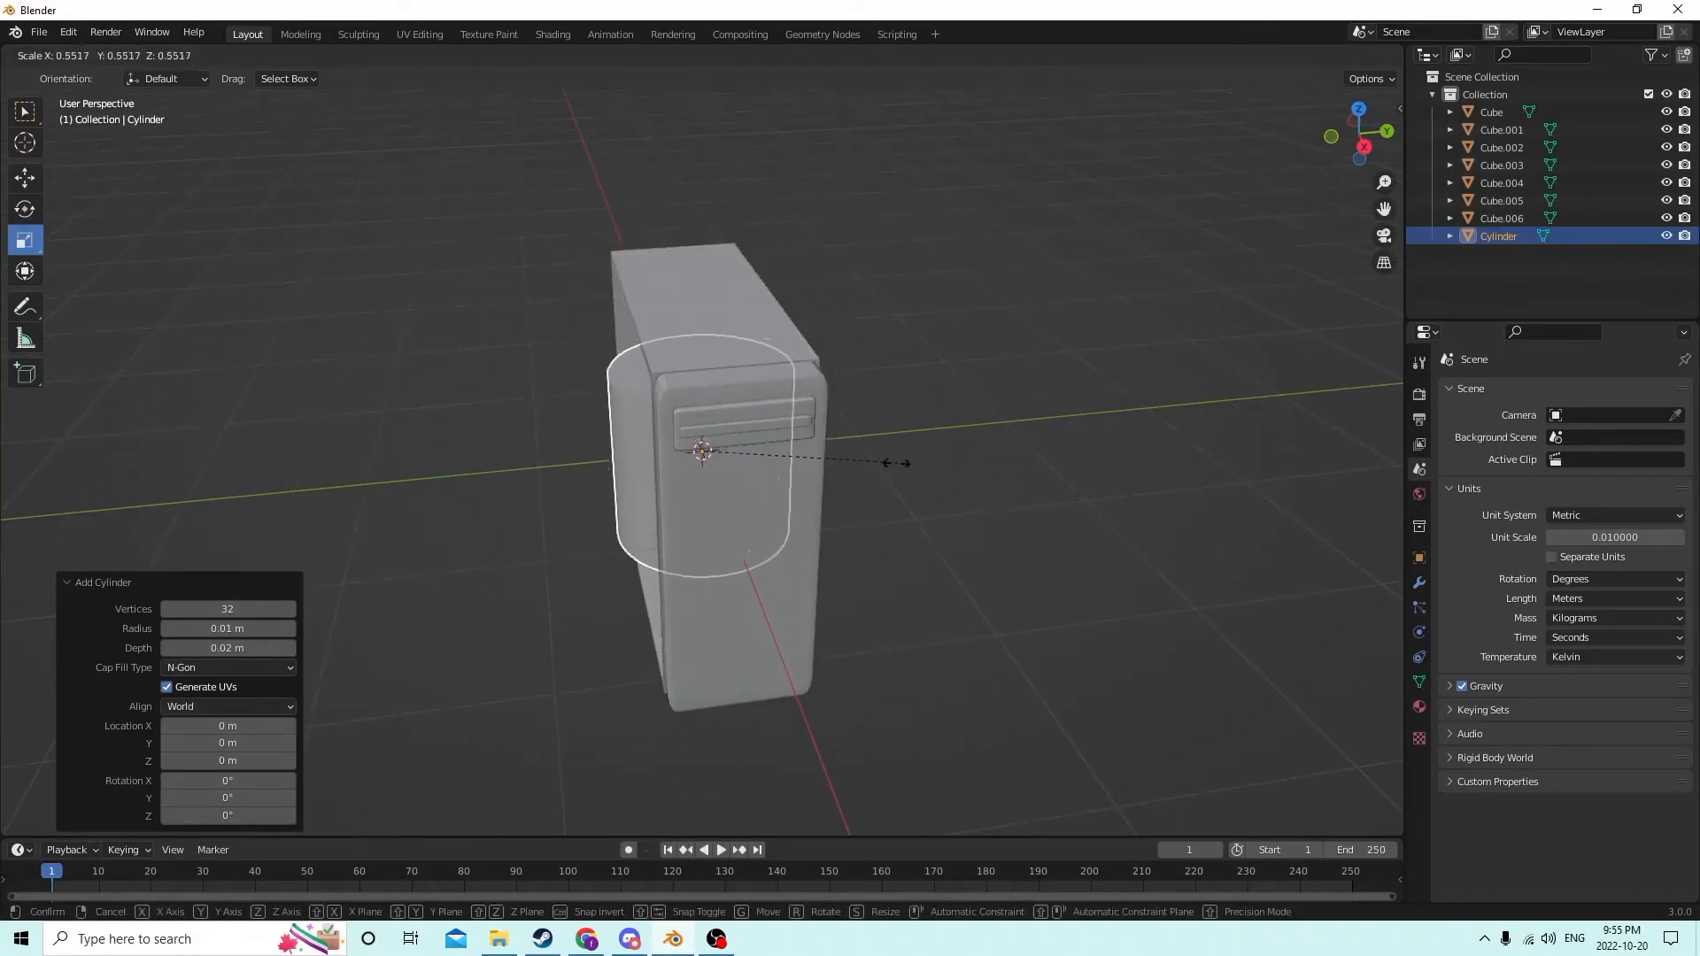
left_click(728, 451)
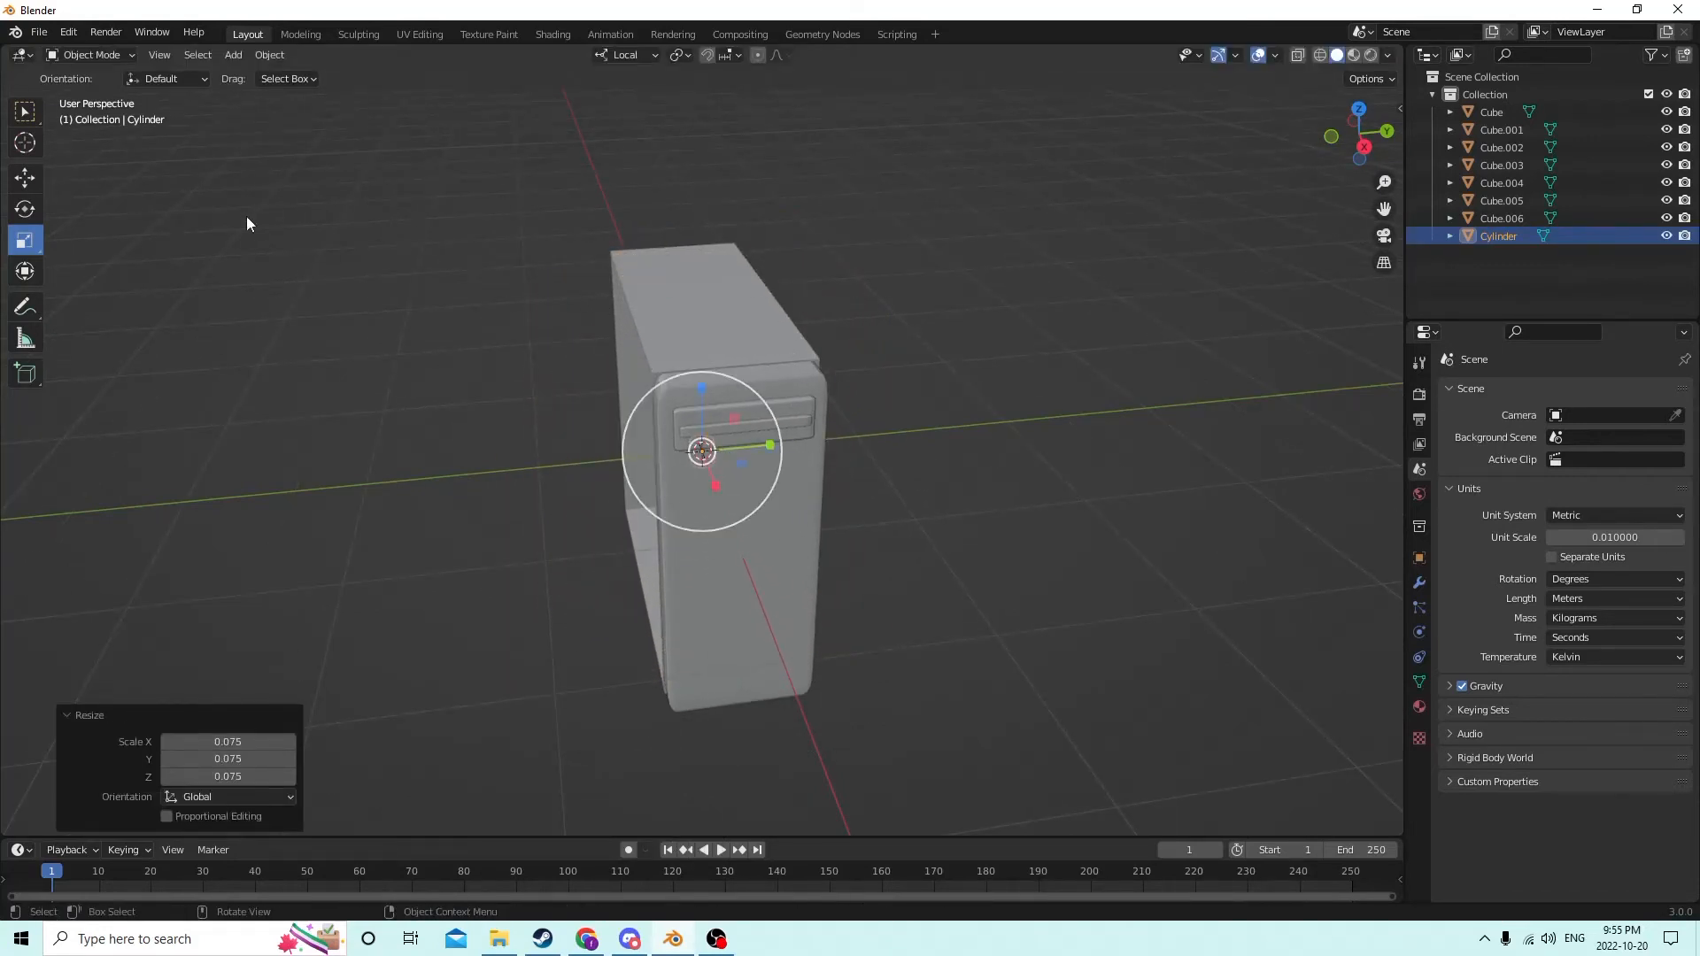
Step: Move the small cylinder up about 0.0095 m and forward about 0.0093 m along local X, and scale it uniformly by about 0.687
left_click(19, 182)
left_click_drag(703, 383, 712, 231)
middle_click_drag(712, 231, 871, 301)
scroll(872, 309, "up", 5)
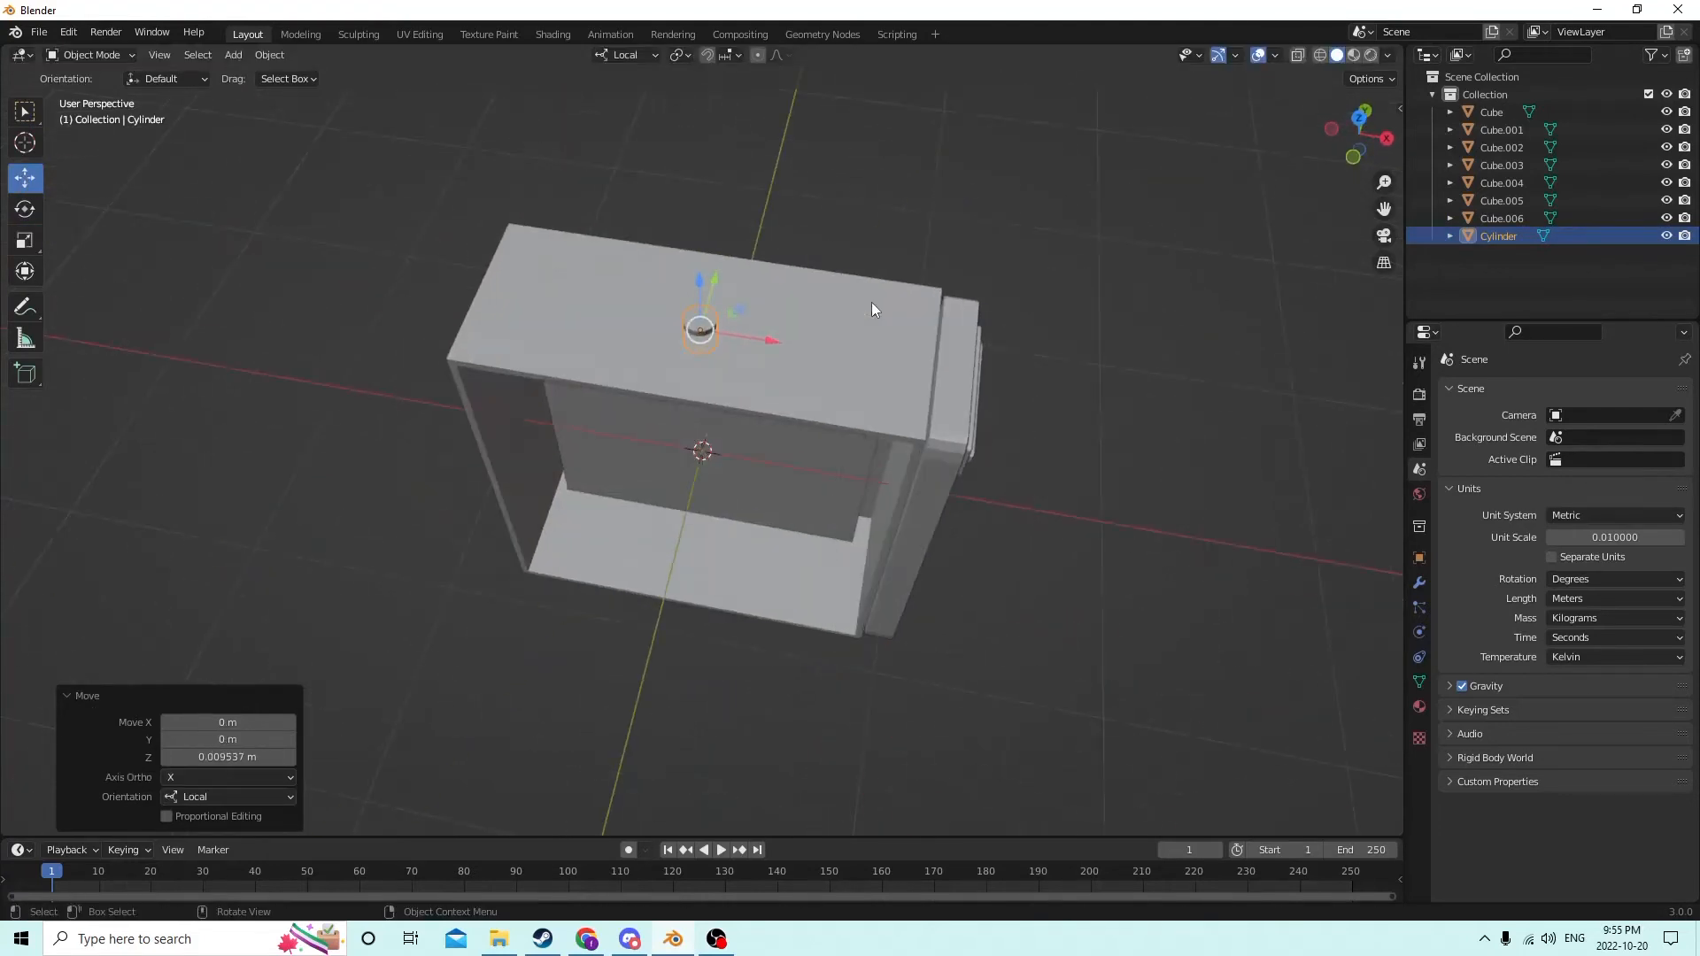
left_click_drag(751, 200, 1179, 300)
middle_click_drag(1179, 300, 1036, 283)
key("s")
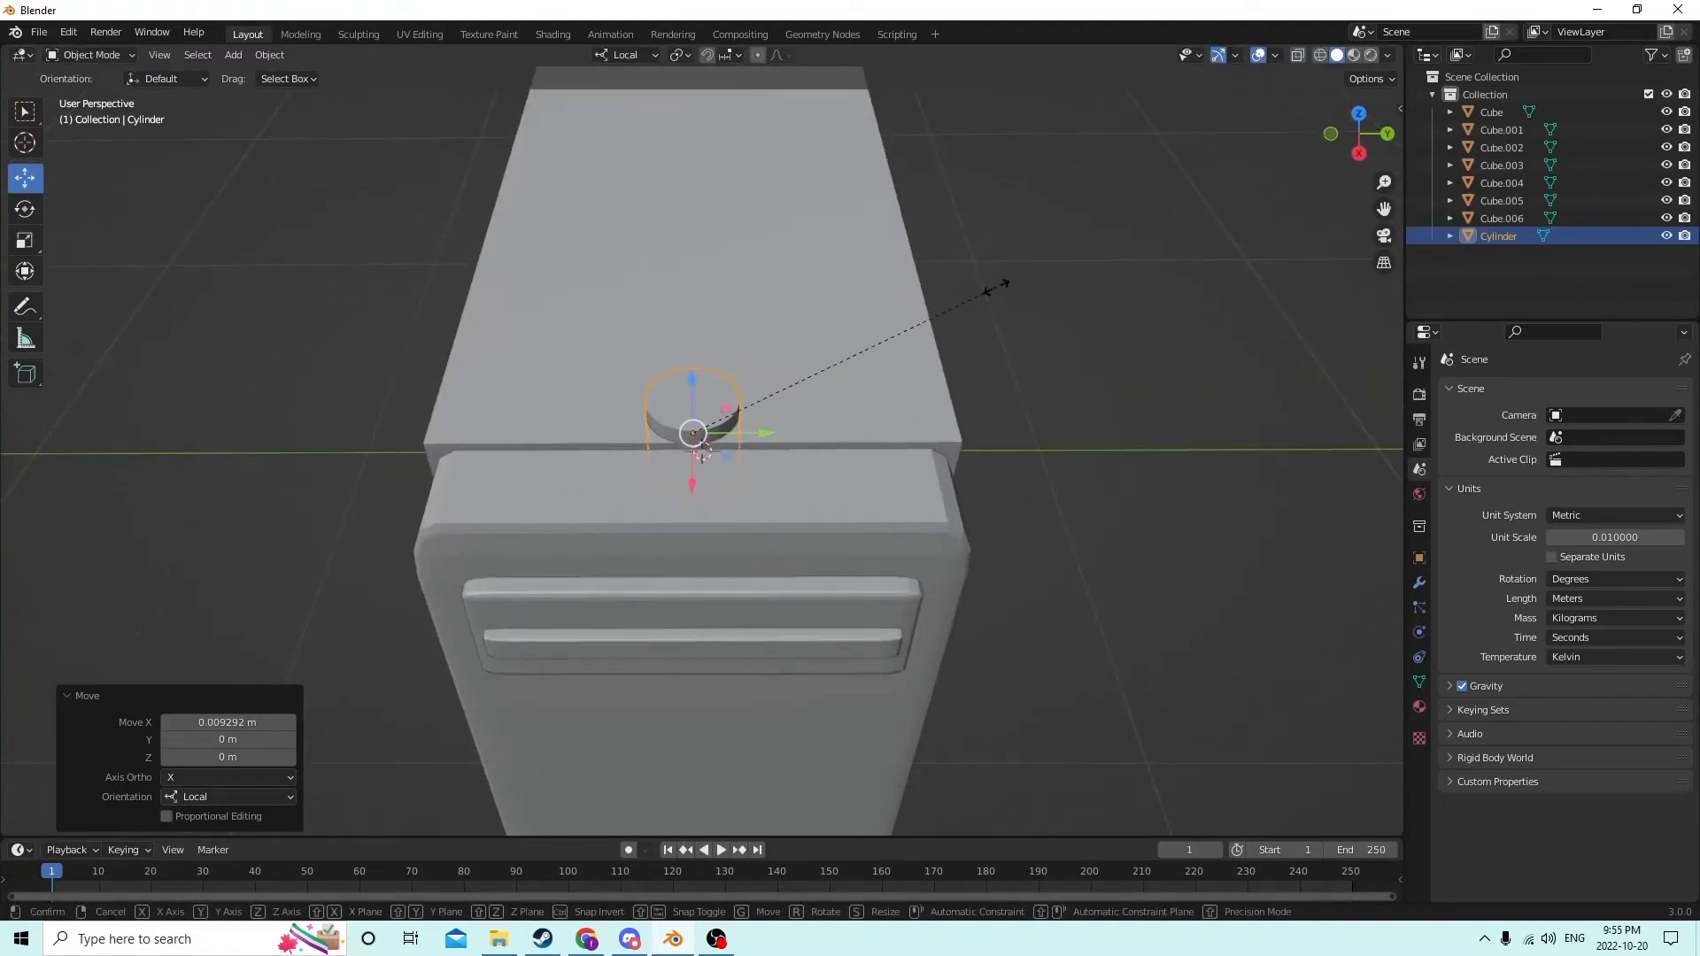
left_click(882, 306)
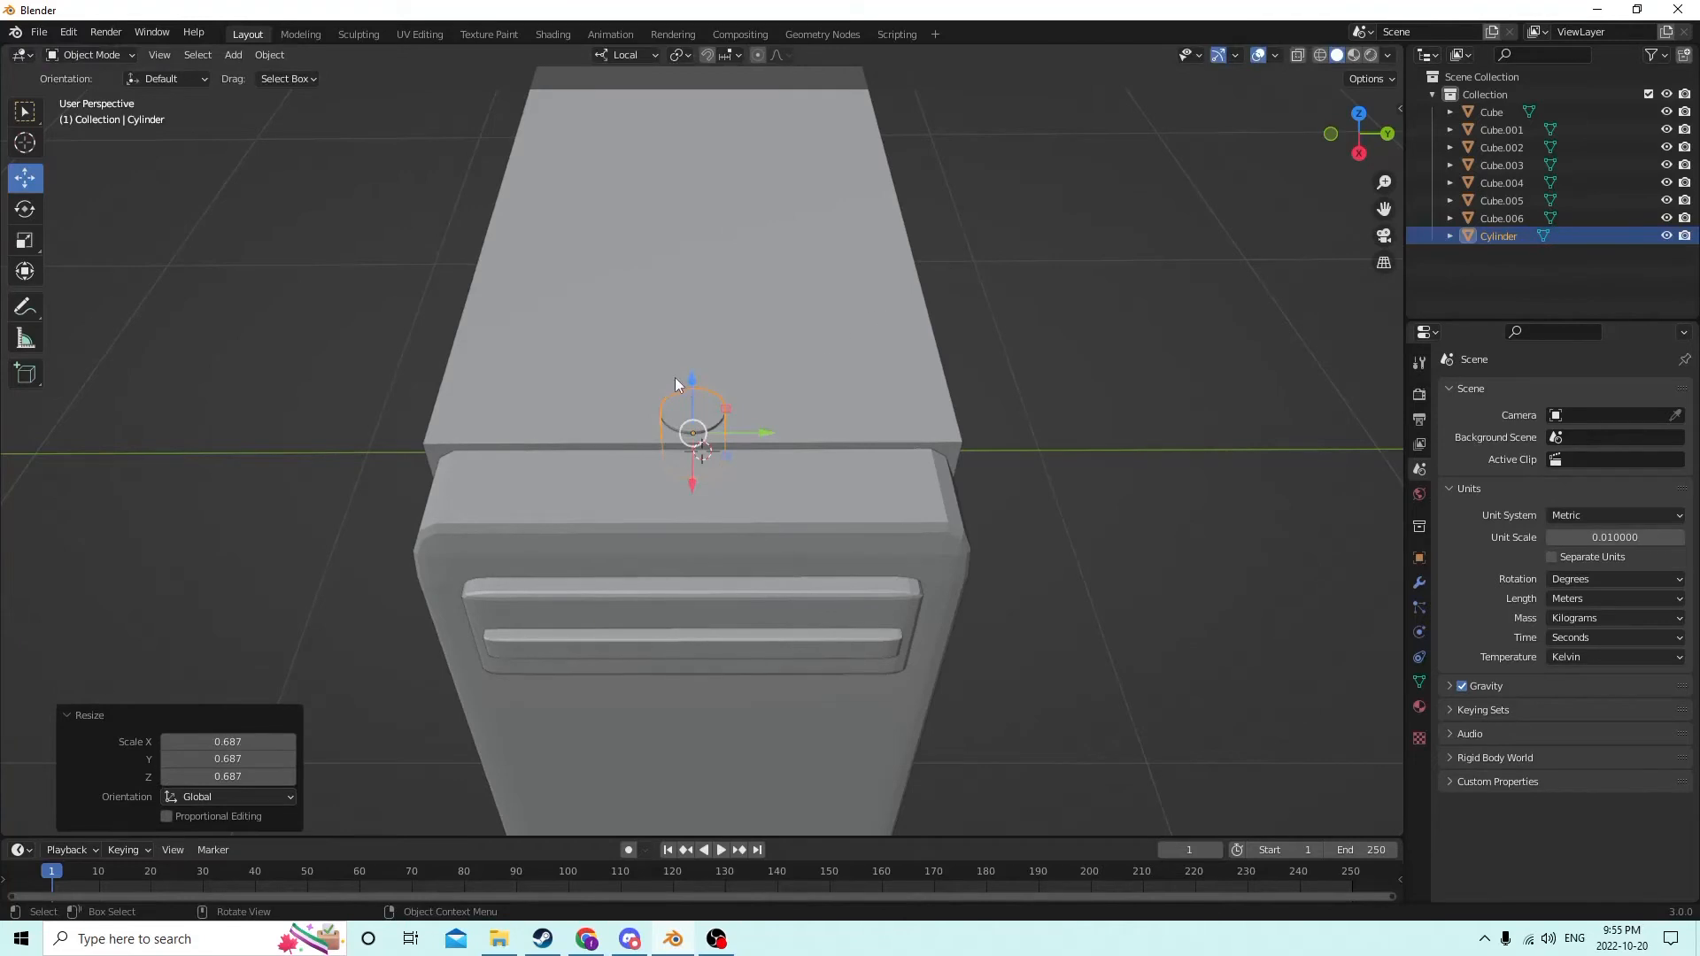
Step: Raise the cylinder slightly to about Z 0.0100 m and shift it about -0.0024 m along local Y, near the case top's front corner
left_click_drag(688, 381, 680, 359)
left_click_drag(744, 406, 595, 409)
middle_click_drag(641, 374, 628, 338)
scroll(634, 327, "up", 2)
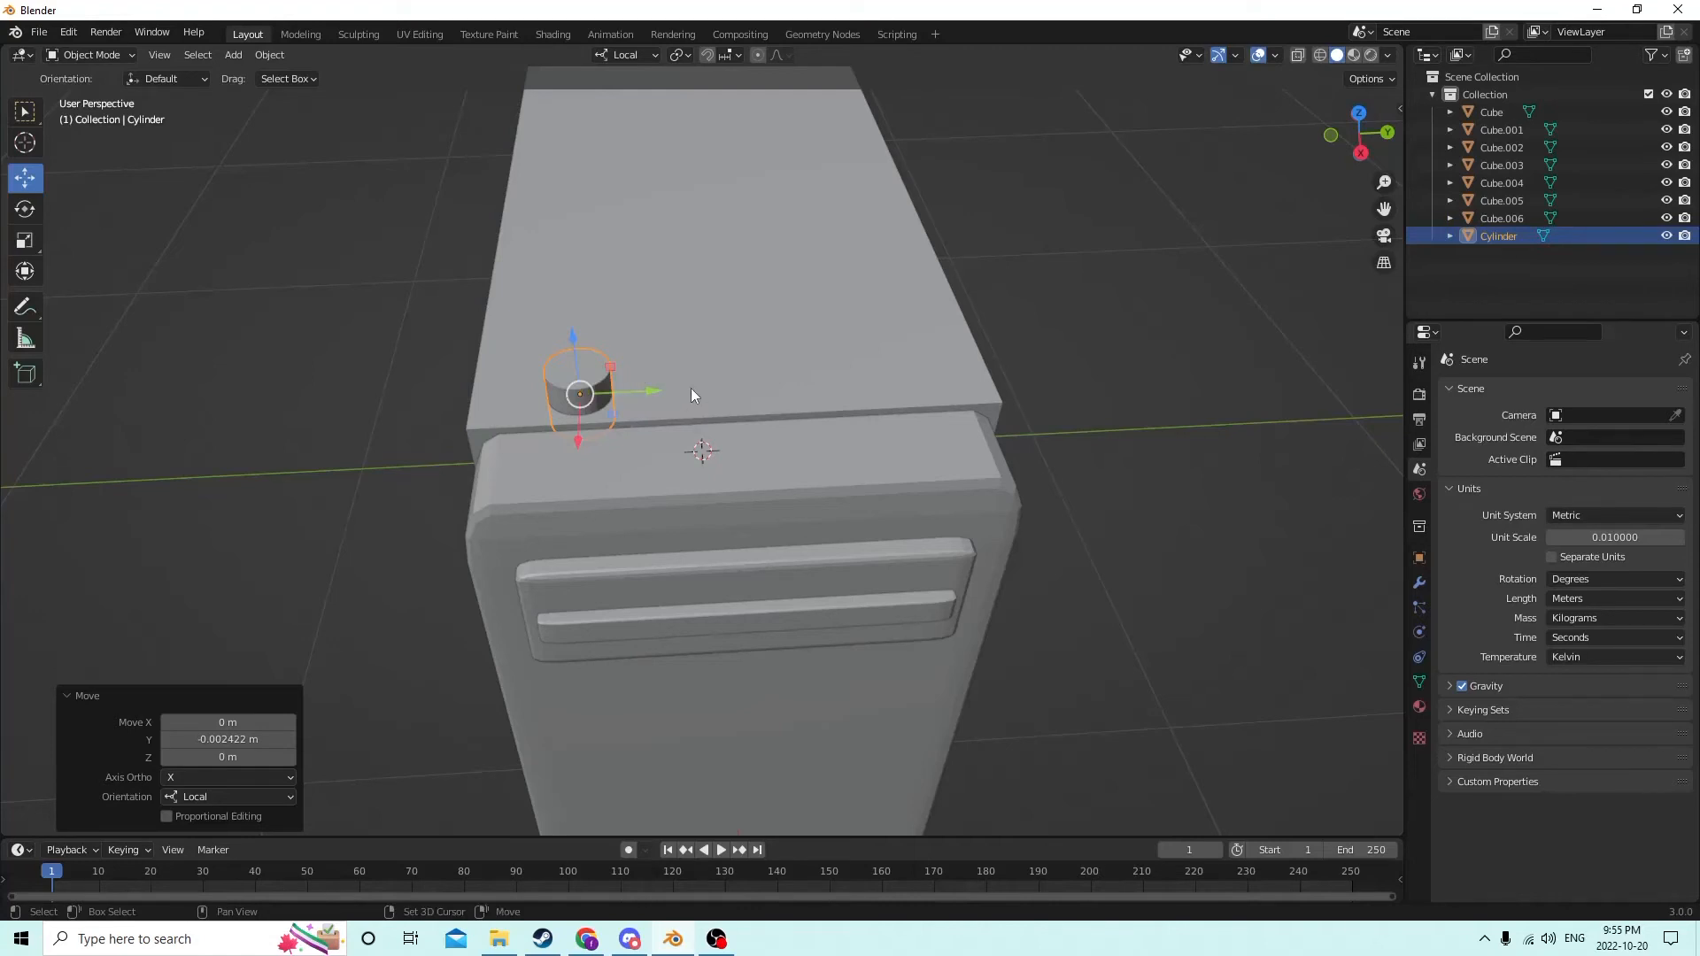
Step: Duplicate the cylinder in place and set the copy's Y location to 0.002422 m, mirroring it across the case top
key("shift+d")
key("Escape")
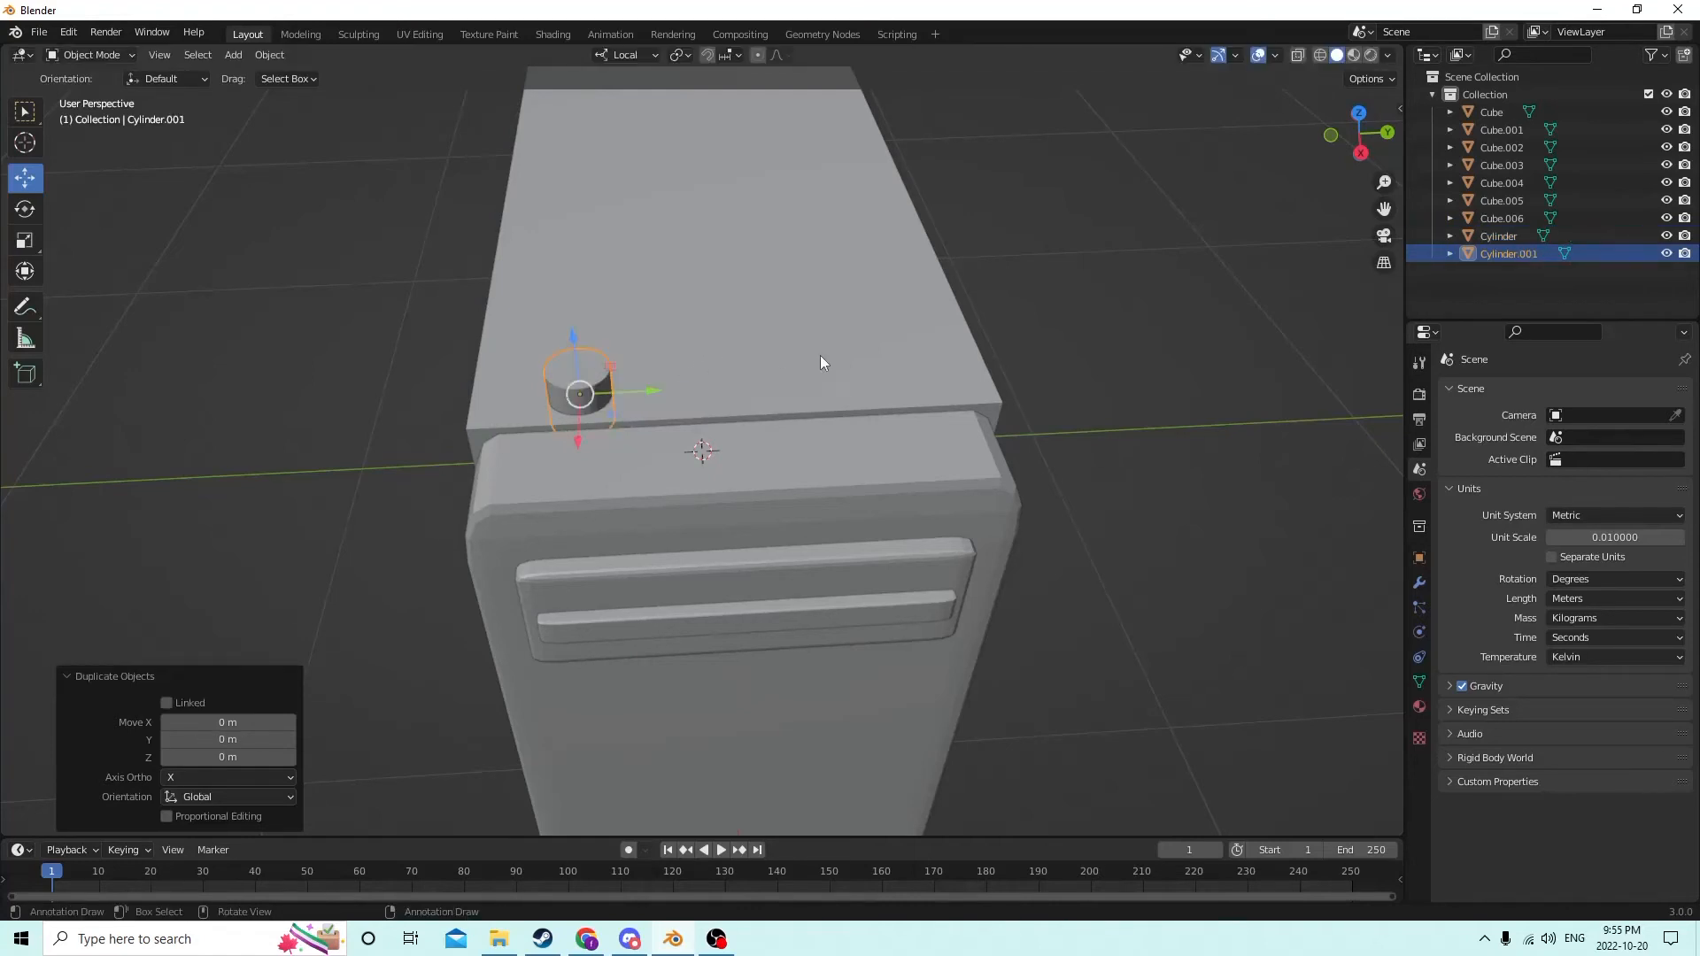
left_click(1419, 558)
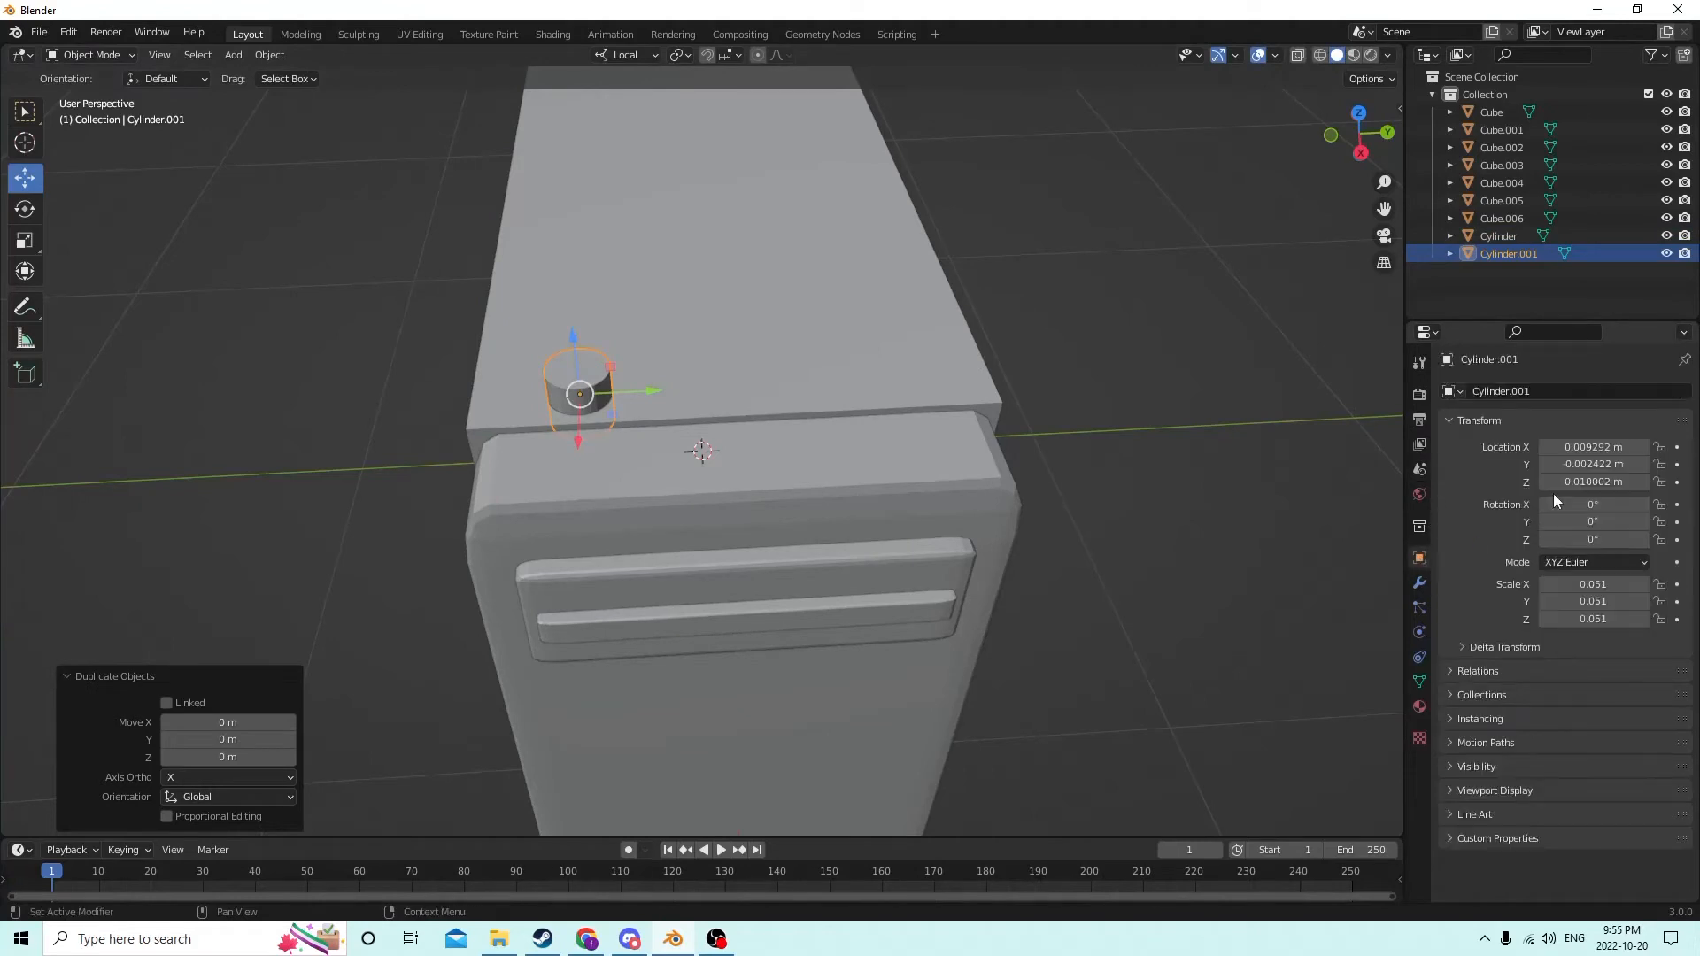
left_click(1566, 464)
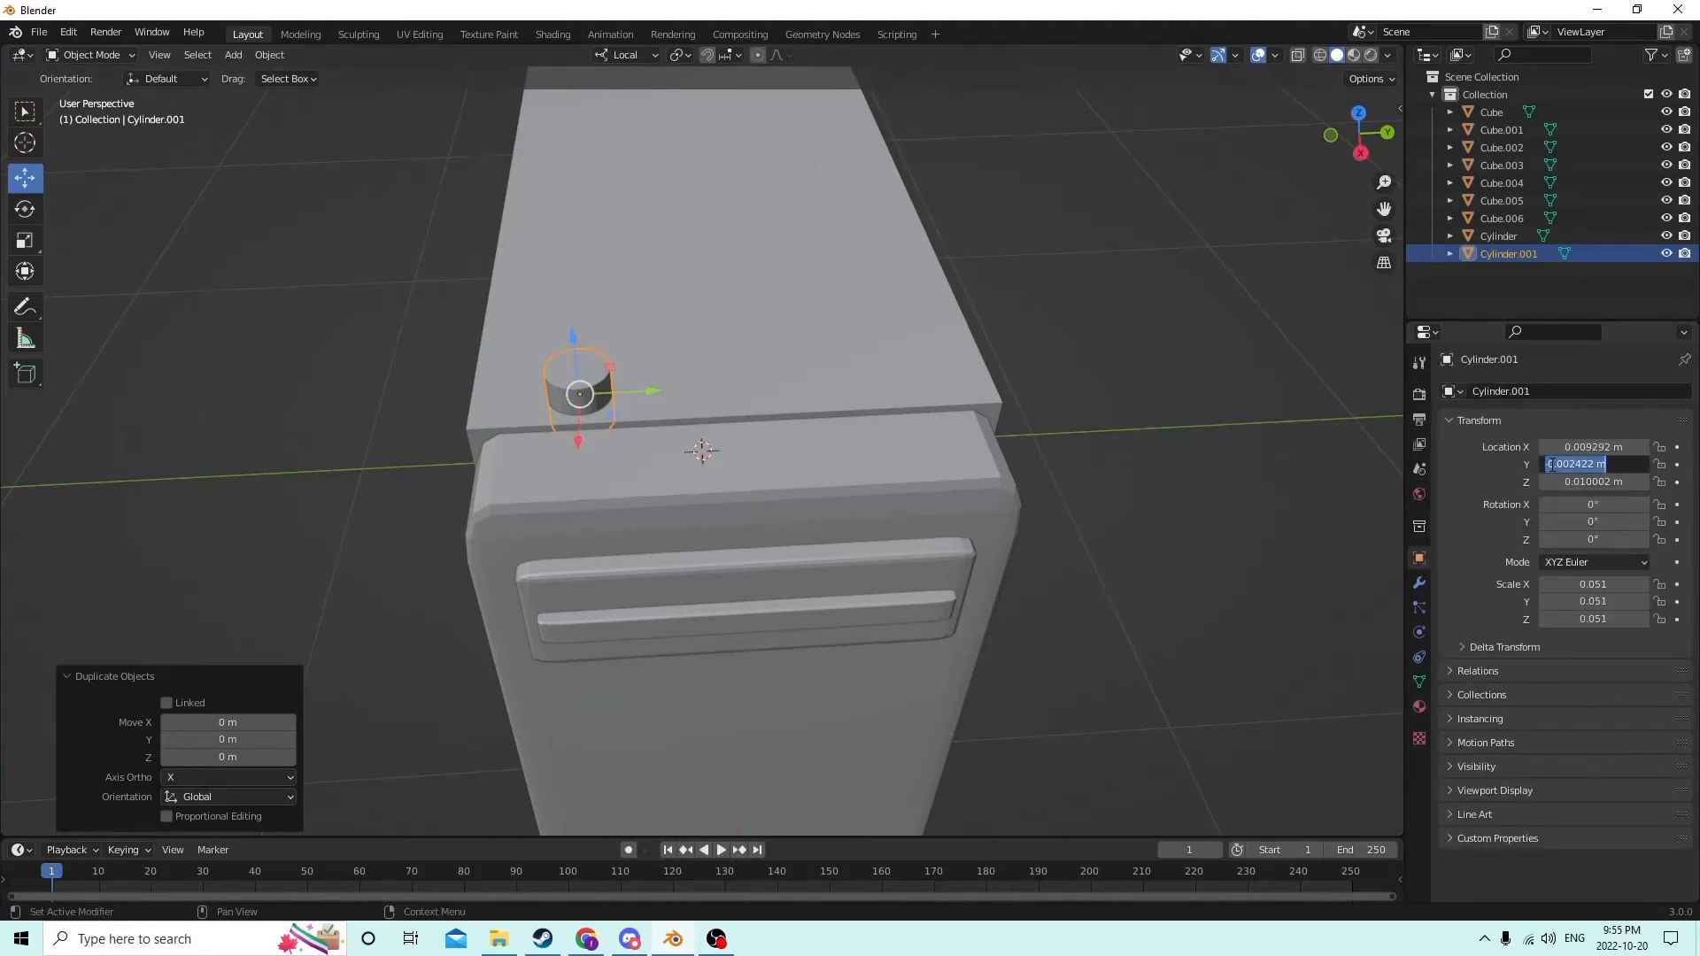
left_click(1548, 464)
key("Return")
mouse_move(1236, 422)
middle_mouse_down()
mouse_move(1222, 395)
mouse_move(1262, 417)
middle_mouse_up()
Step: Duplicate both cylinders in place and raise the copies about 0.0016 m along local Z
left_click(566, 224, "shift")
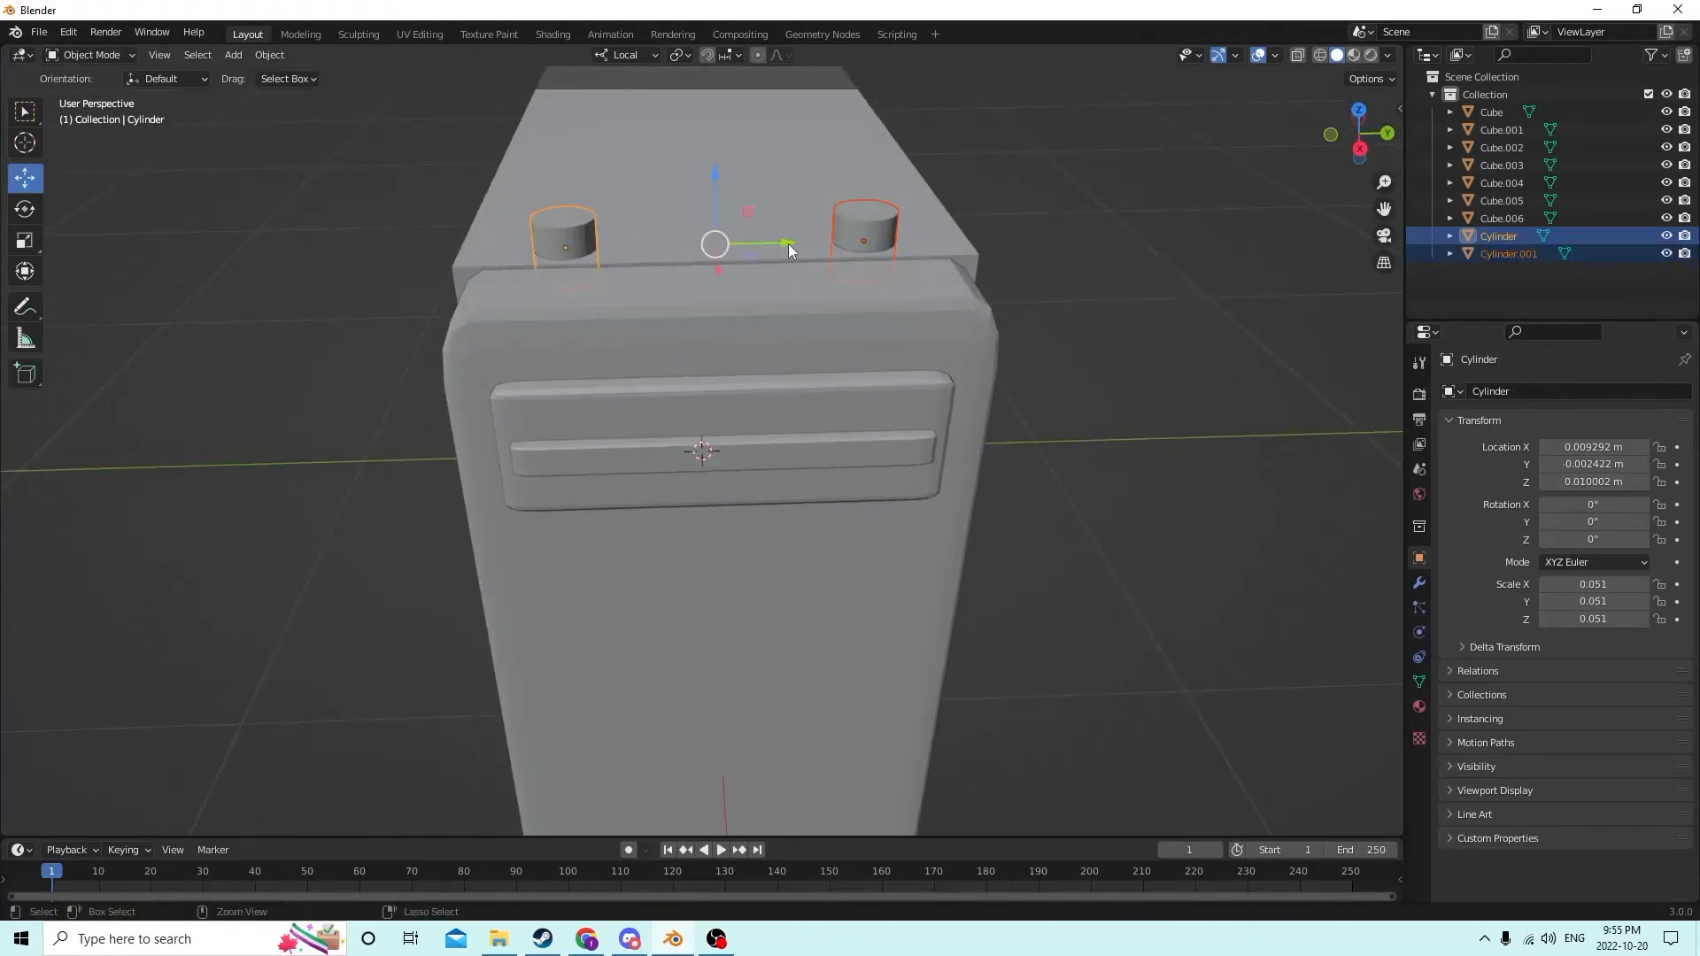
key("shift+d")
key("Escape")
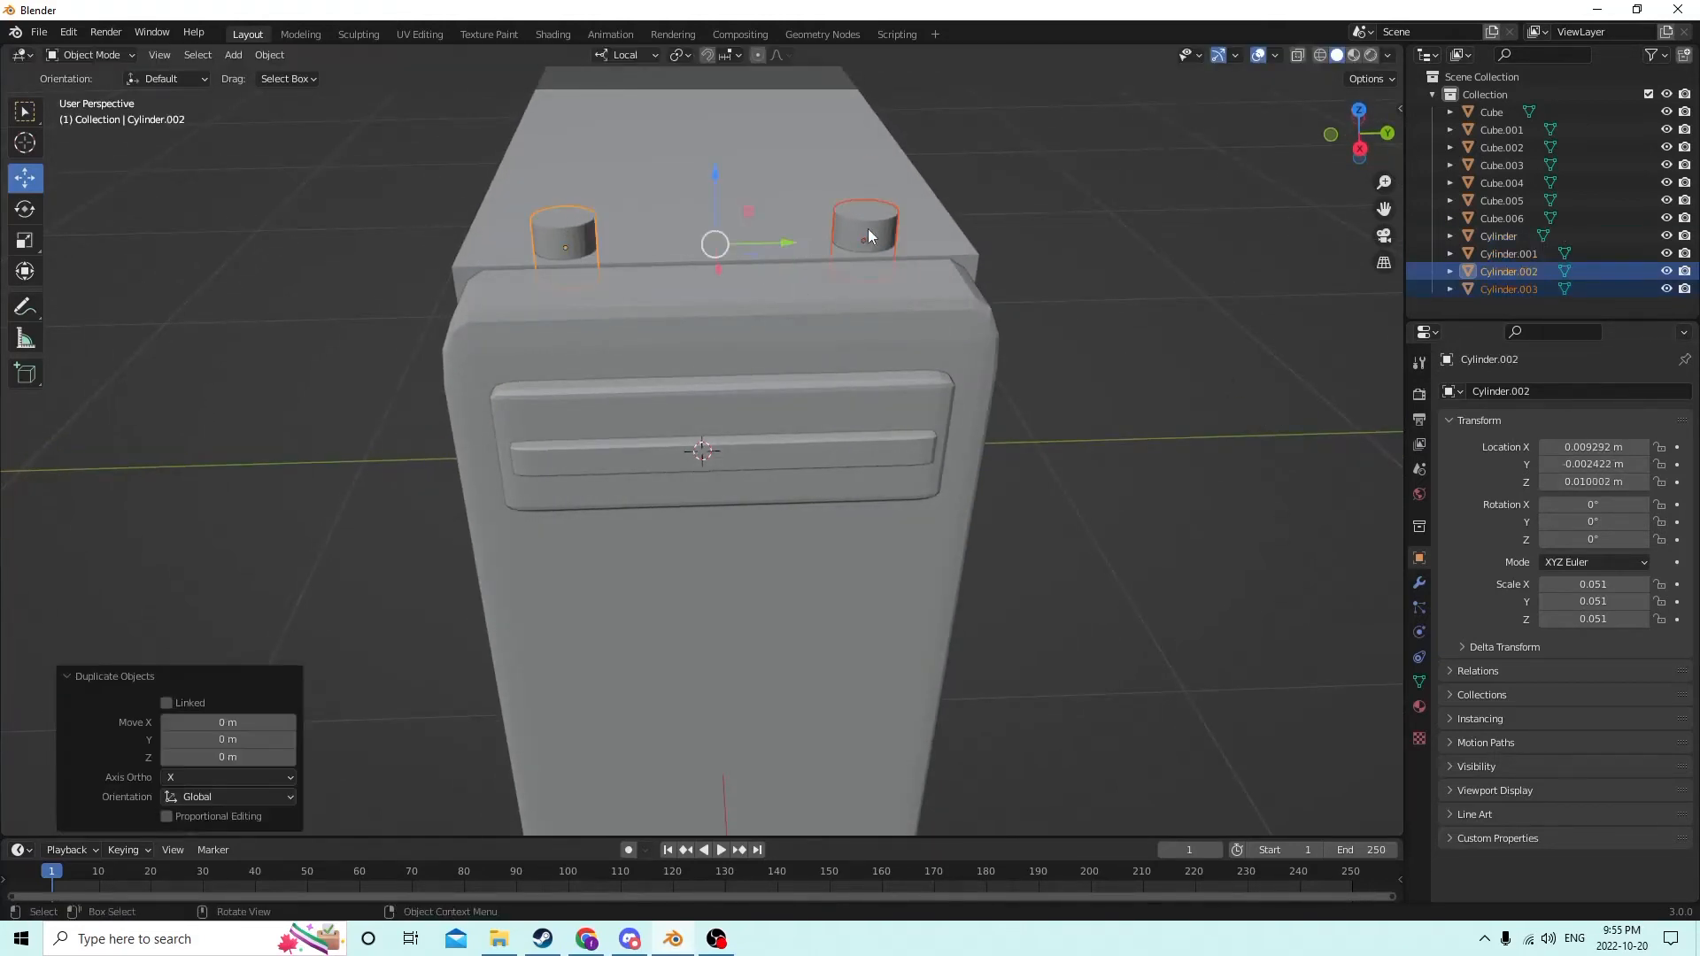
left_click_drag(712, 168, 690, 828)
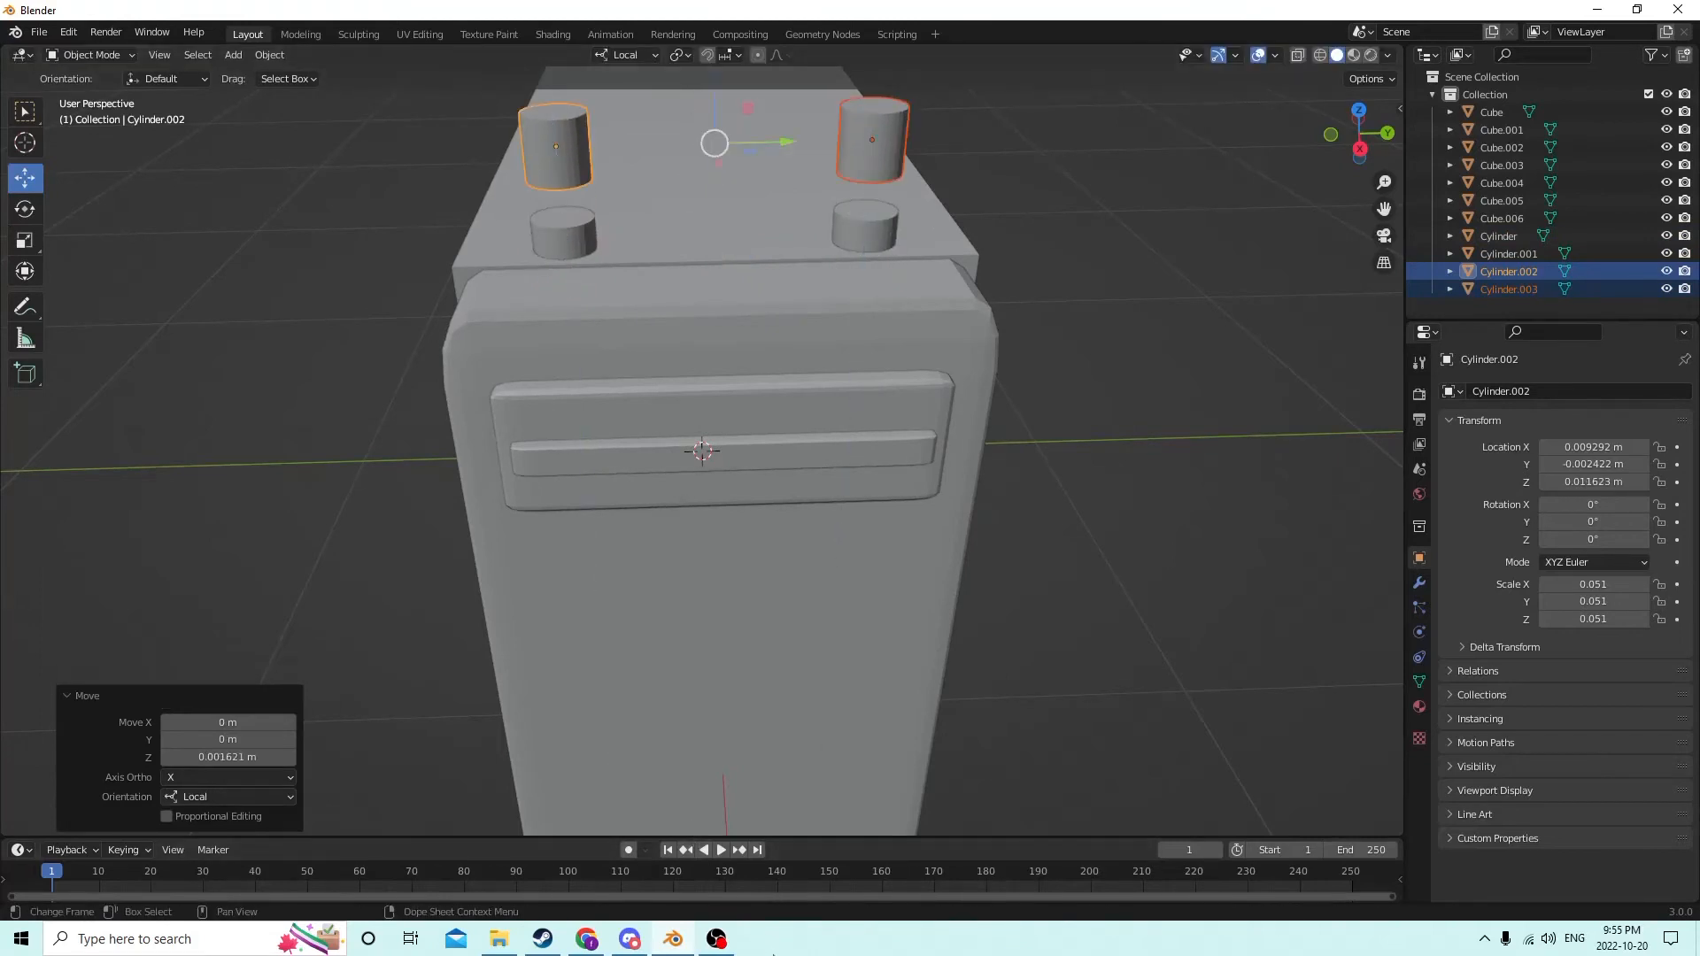
middle_click_drag(859, 778, 783, 385)
scroll(799, 393, "up", 3)
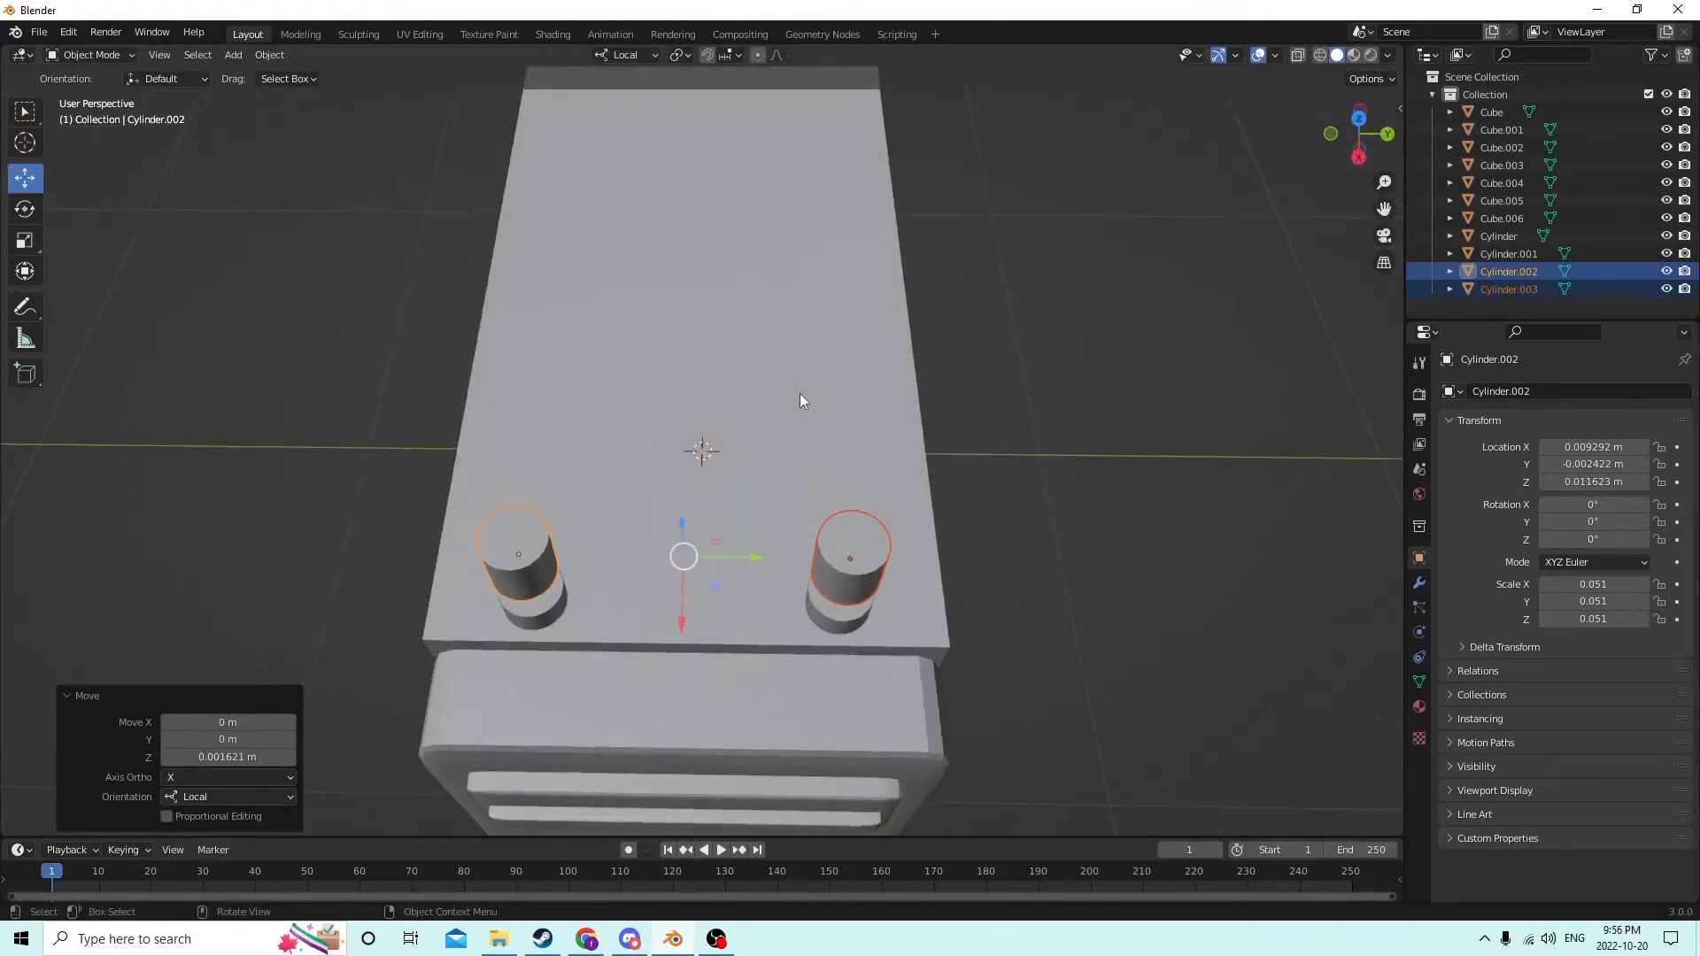
middle_click_drag(910, 453, 919, 316)
scroll(903, 248, "down", 2)
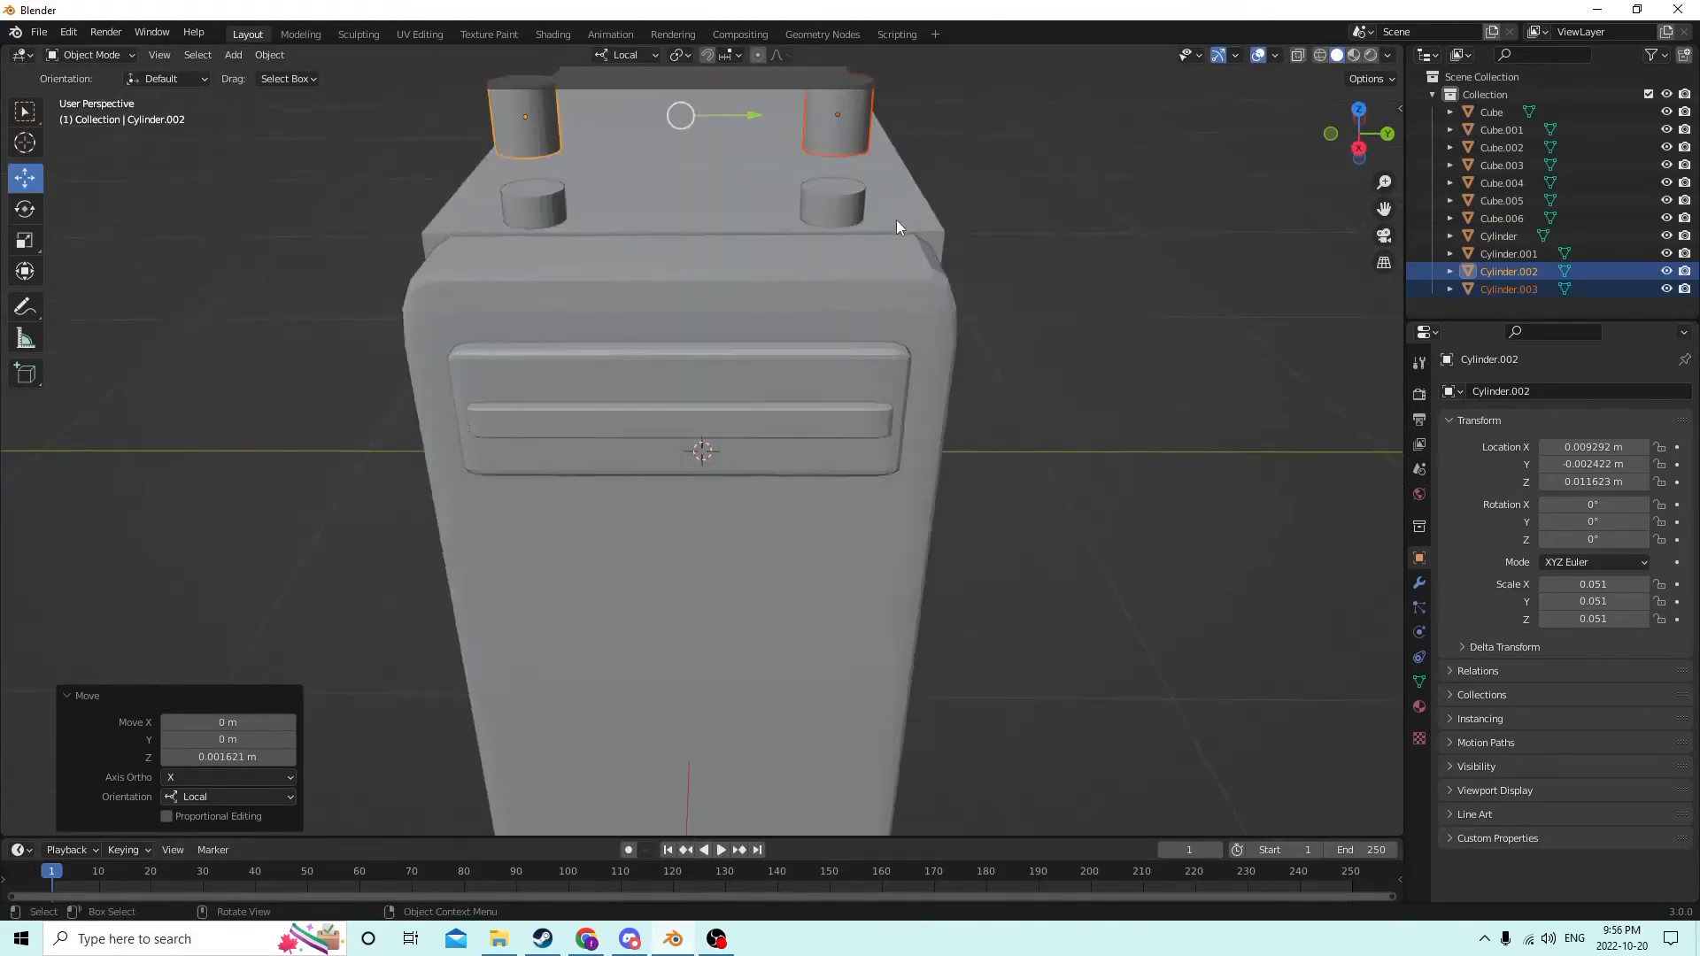
middle_click_drag(896, 220, 880, 248)
Step: Enlarge the two lower cylinders slightly, the positive-Y one to a scale of about 0.054 and the negative-Y one to about 0.055
left_click(874, 262)
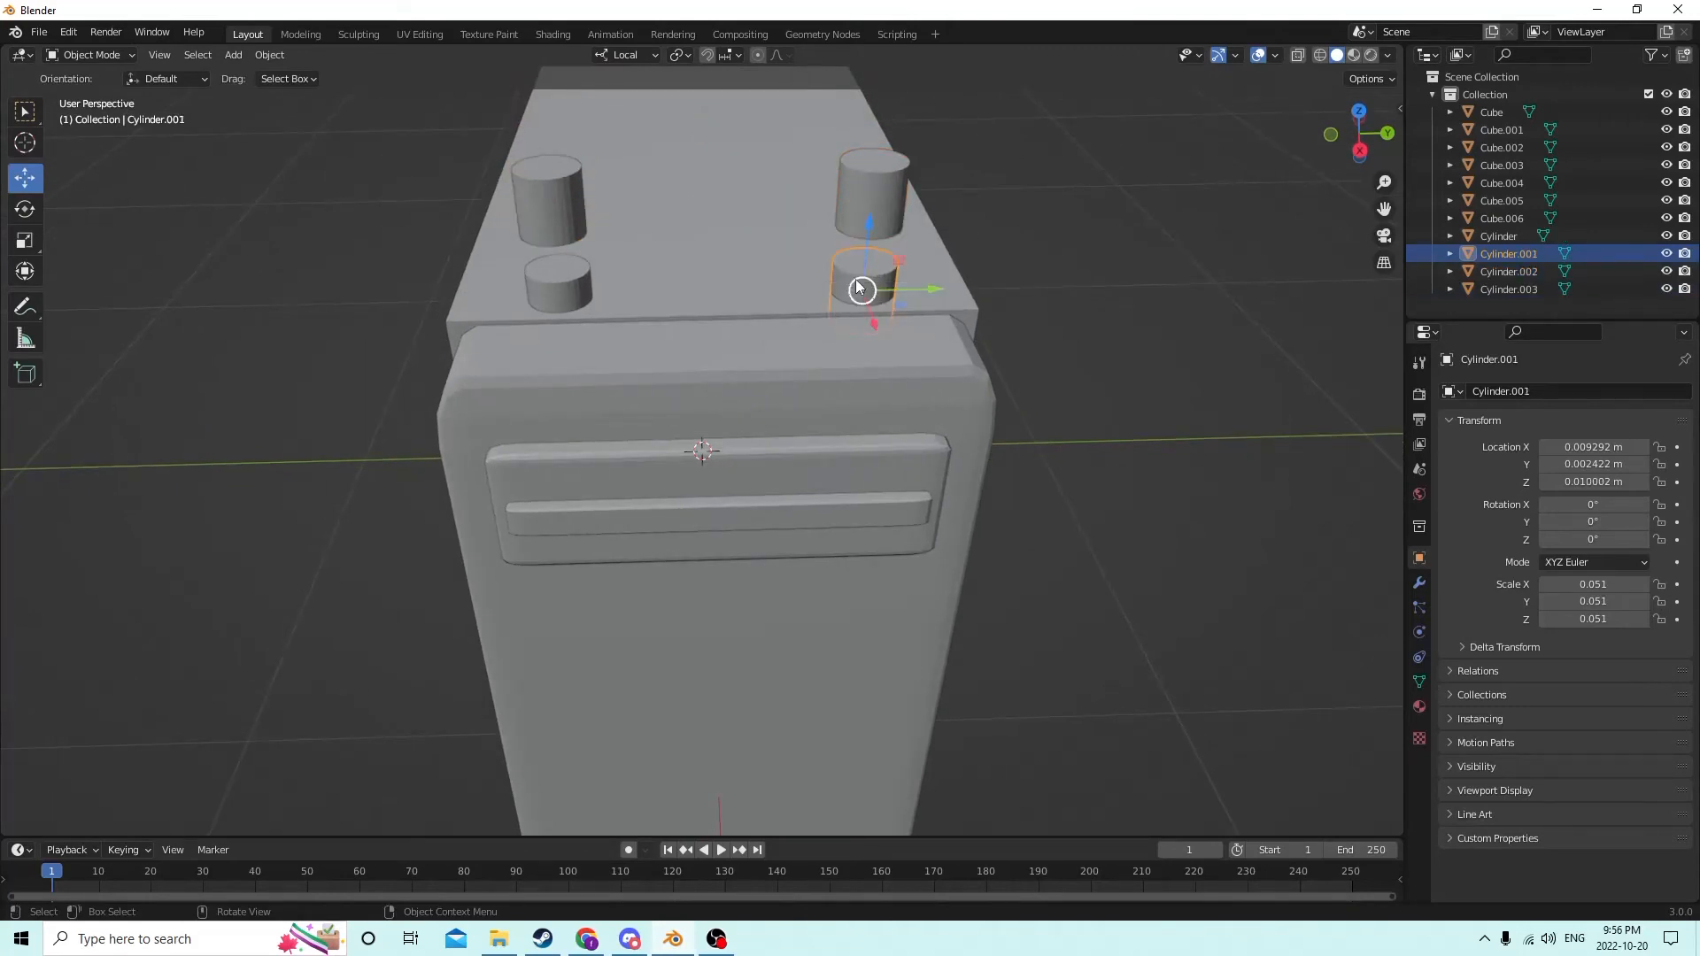
key("s")
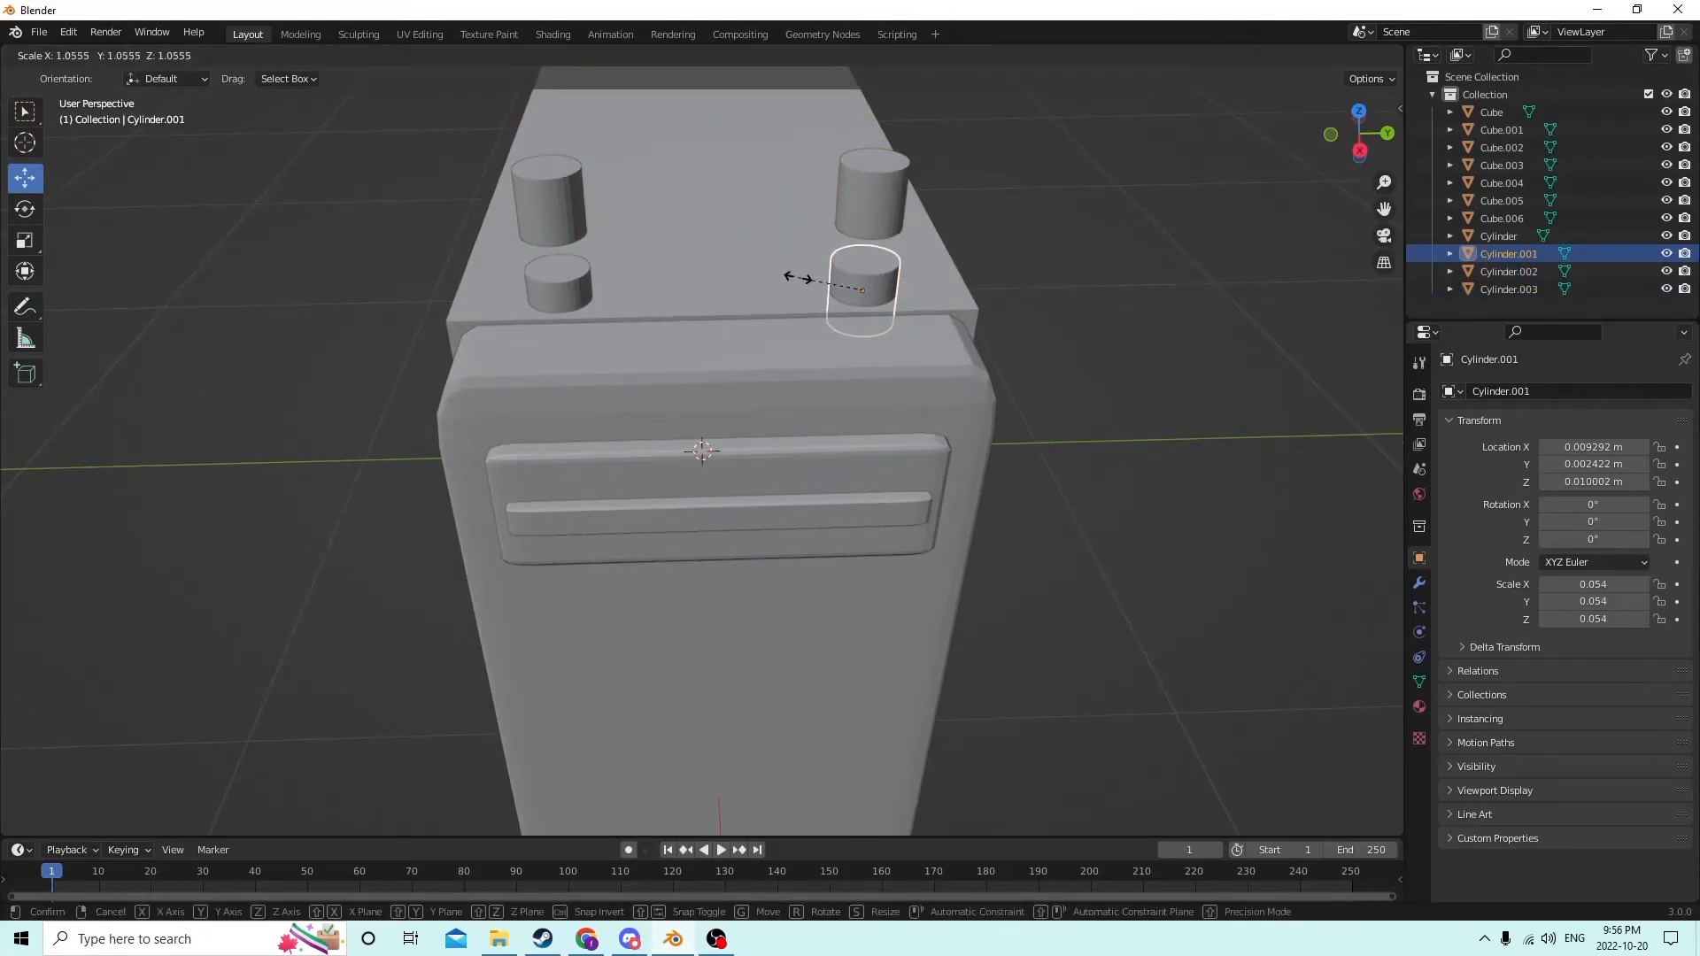
left_click(744, 283)
left_click(567, 273)
key("s")
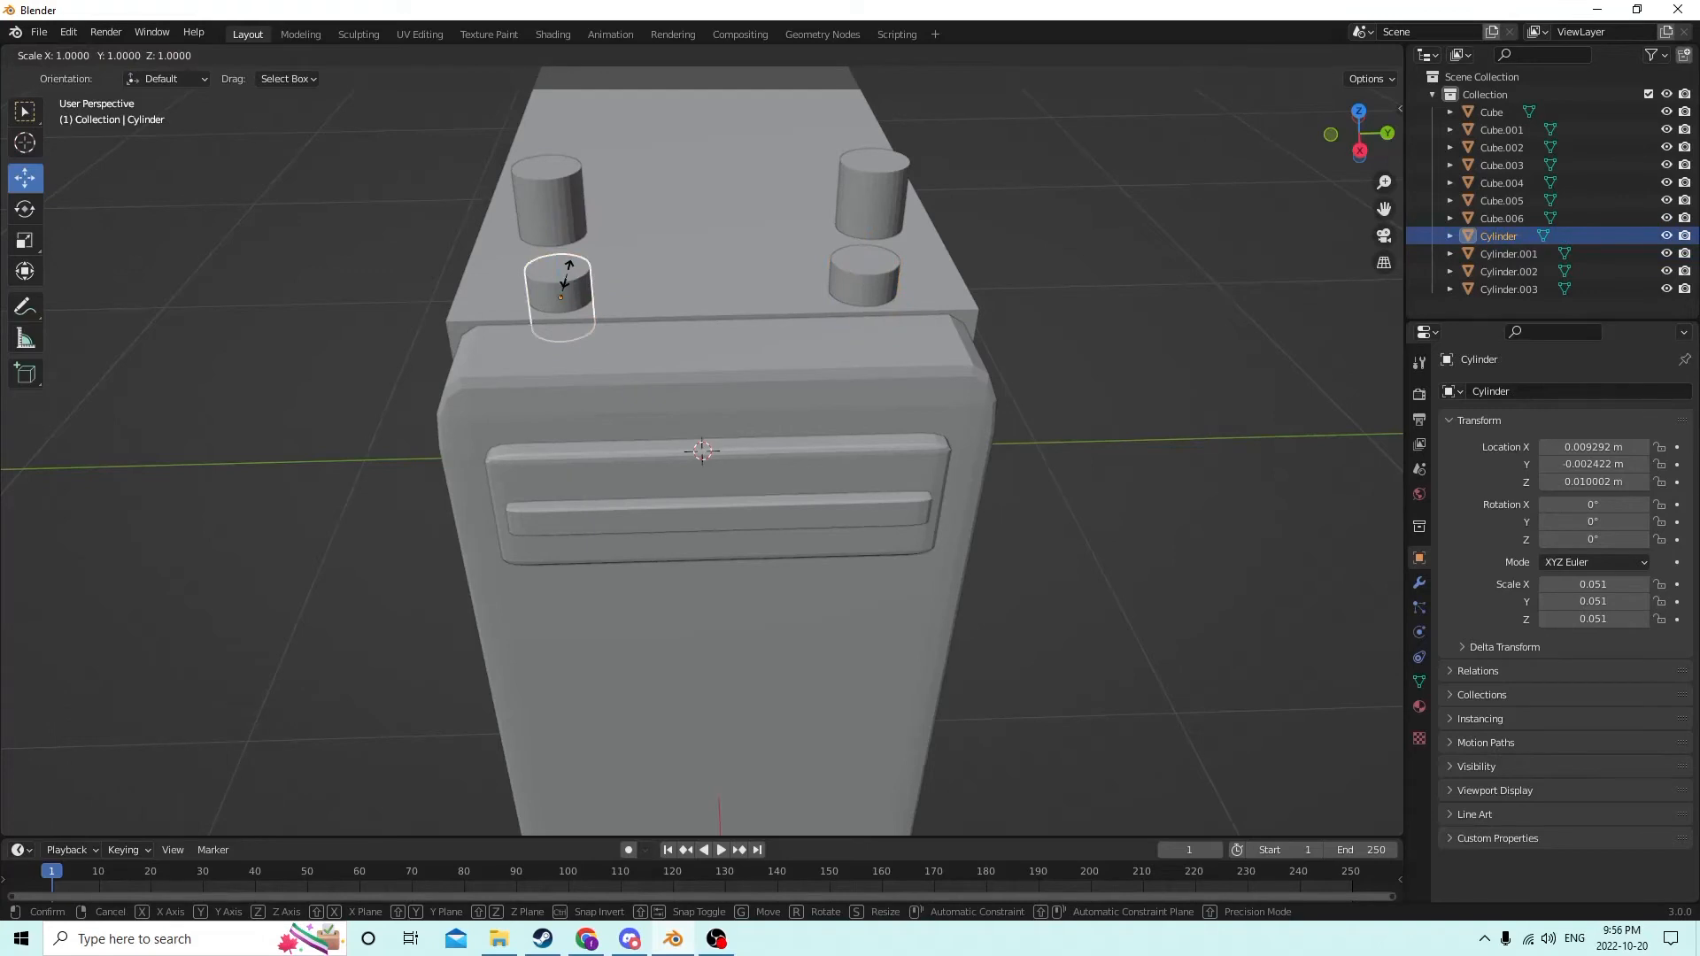
left_click(572, 274)
middle_click_drag(572, 274, 600, 270)
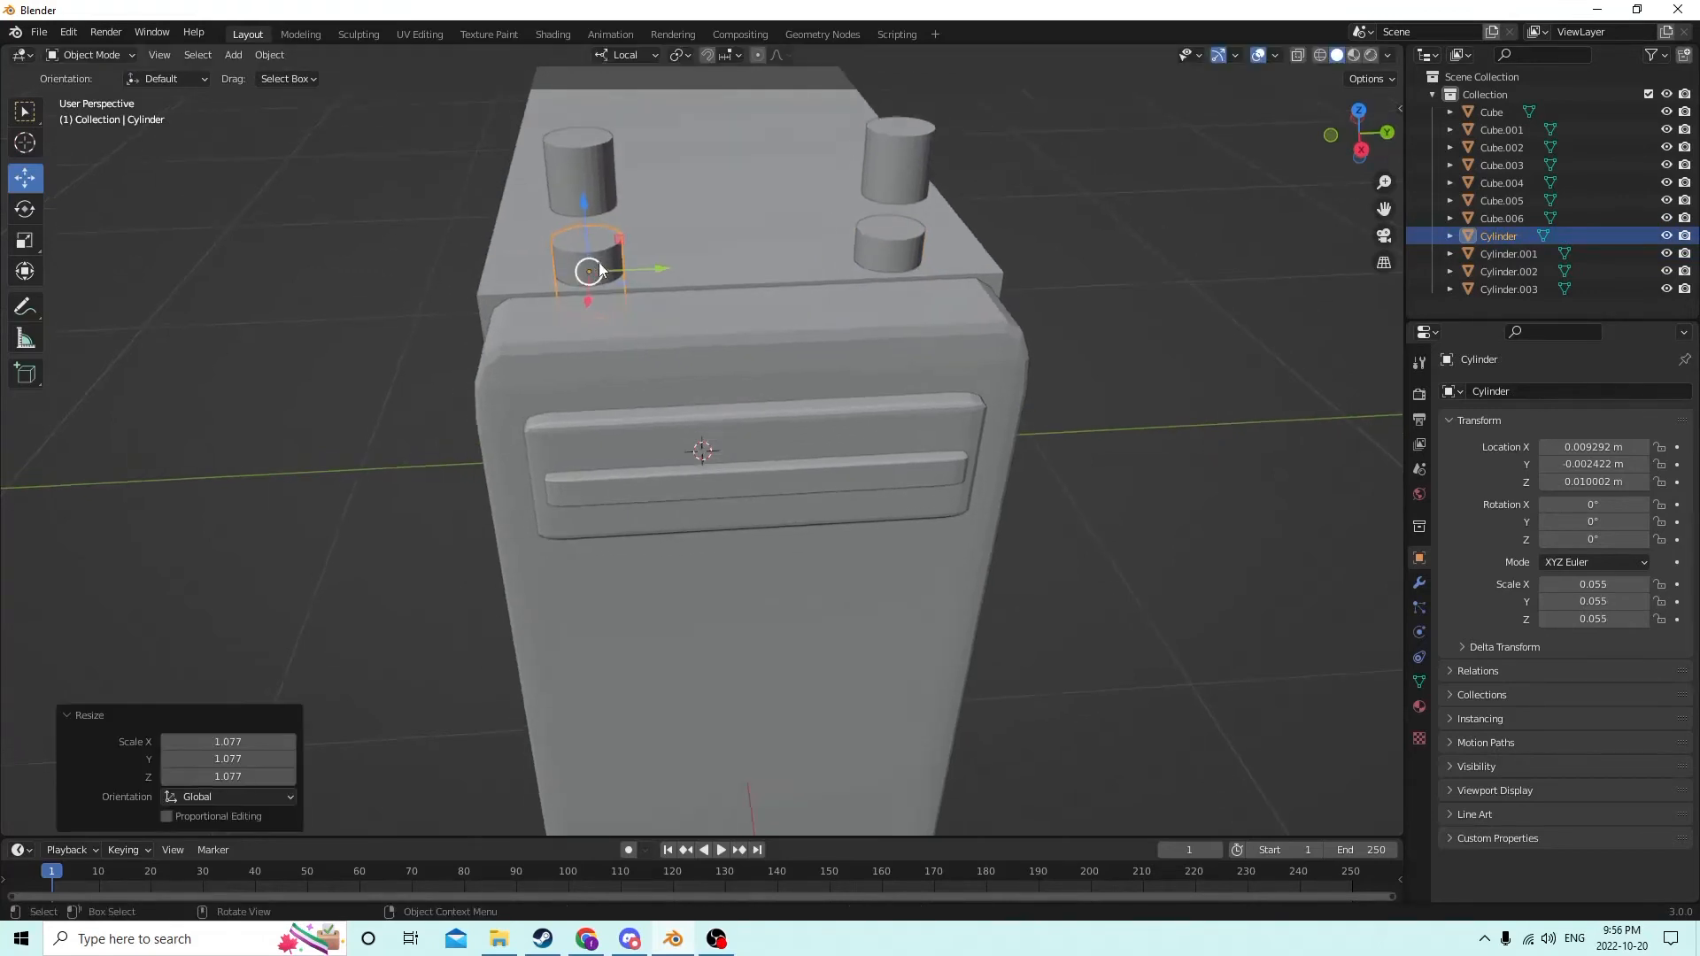
Step: Cut two round holes in the case top by subtracting both lower cylinders with a Bool Tool auto boolean Difference
left_click(862, 245, "shift")
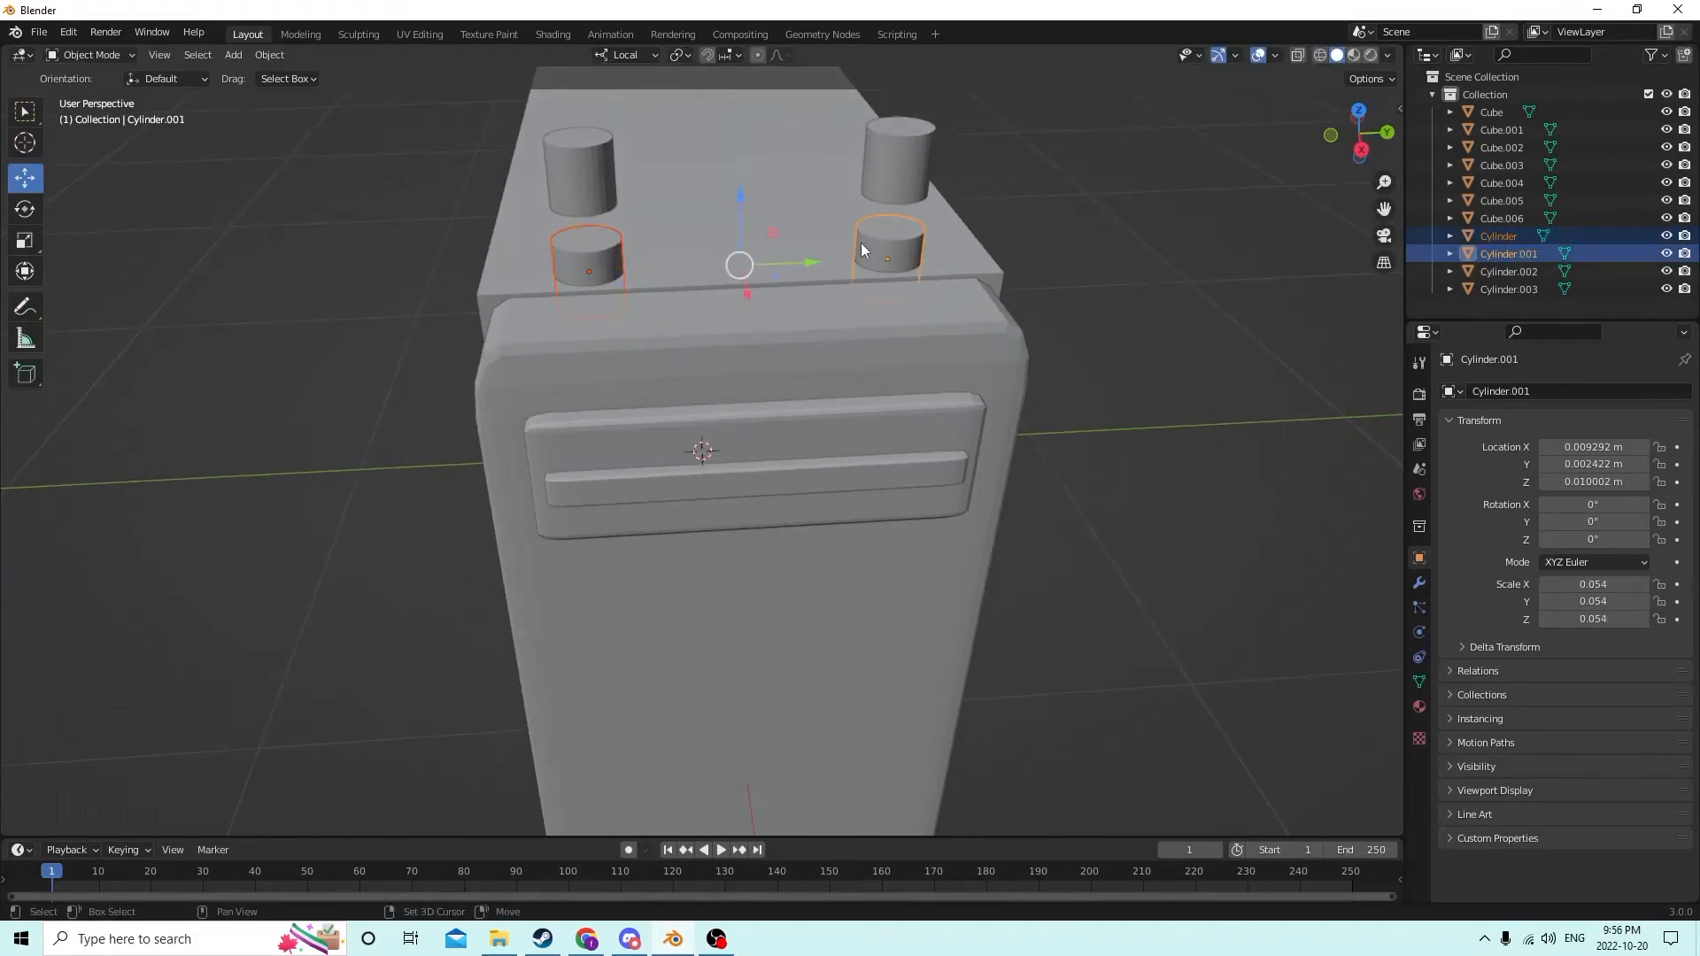
left_click(767, 238, "shift")
middle_click_drag(762, 237, 760, 187)
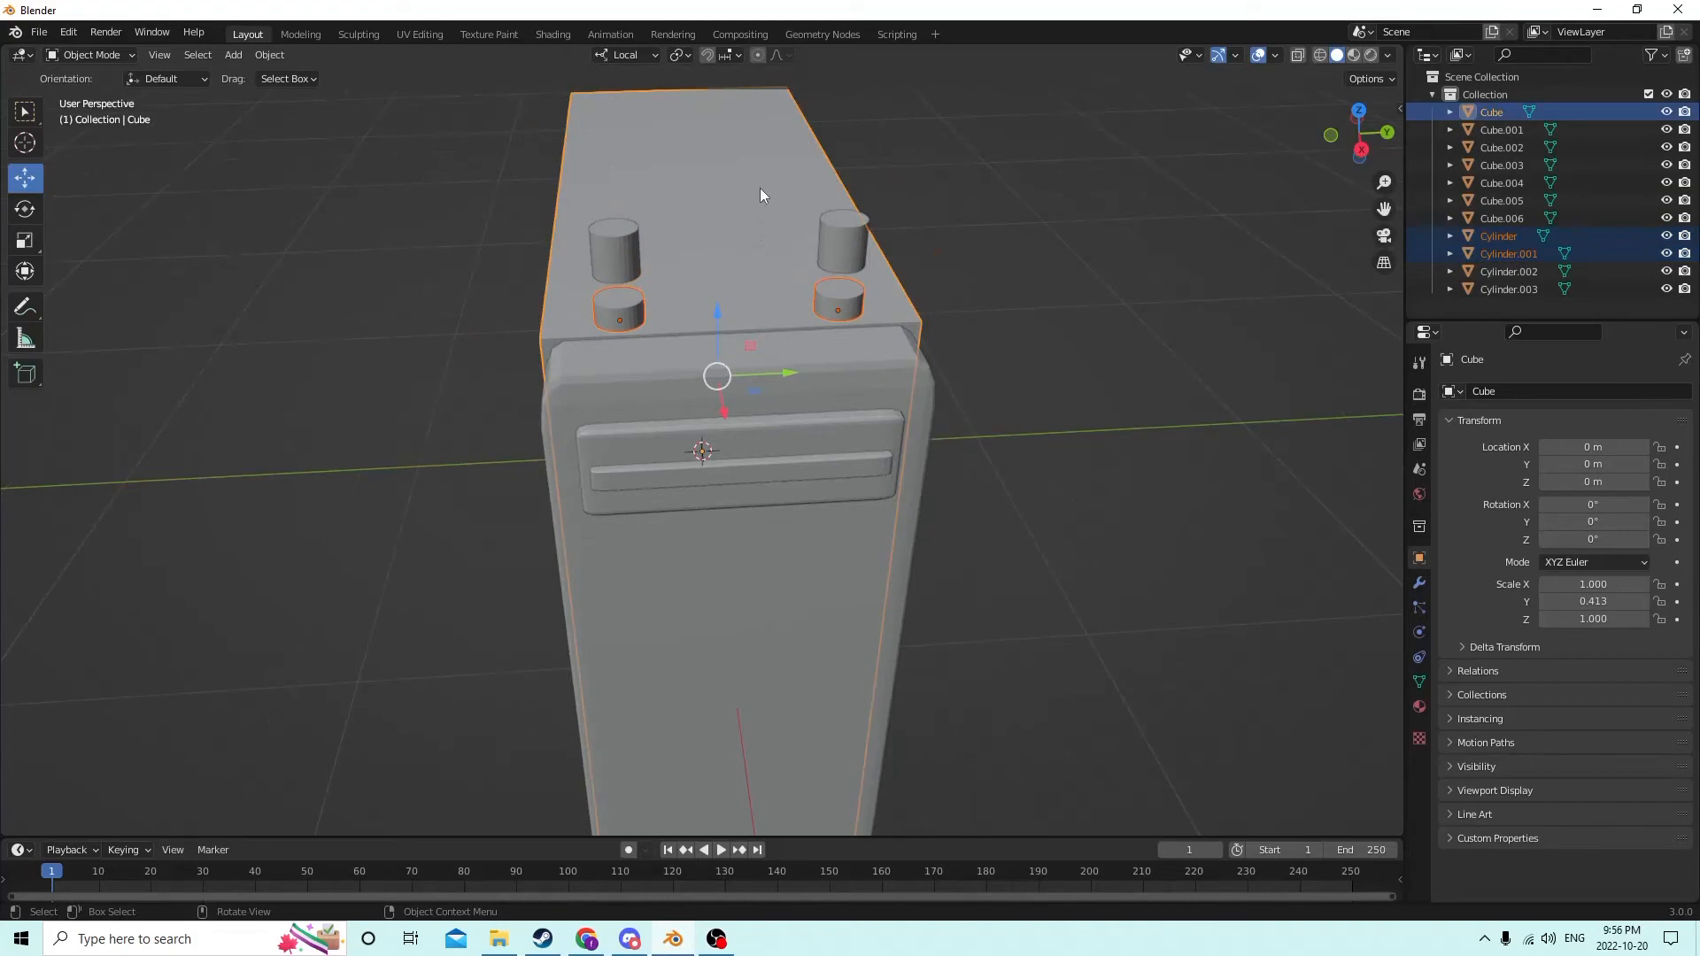
left_click(282, 61)
mouse_move(375, 647)
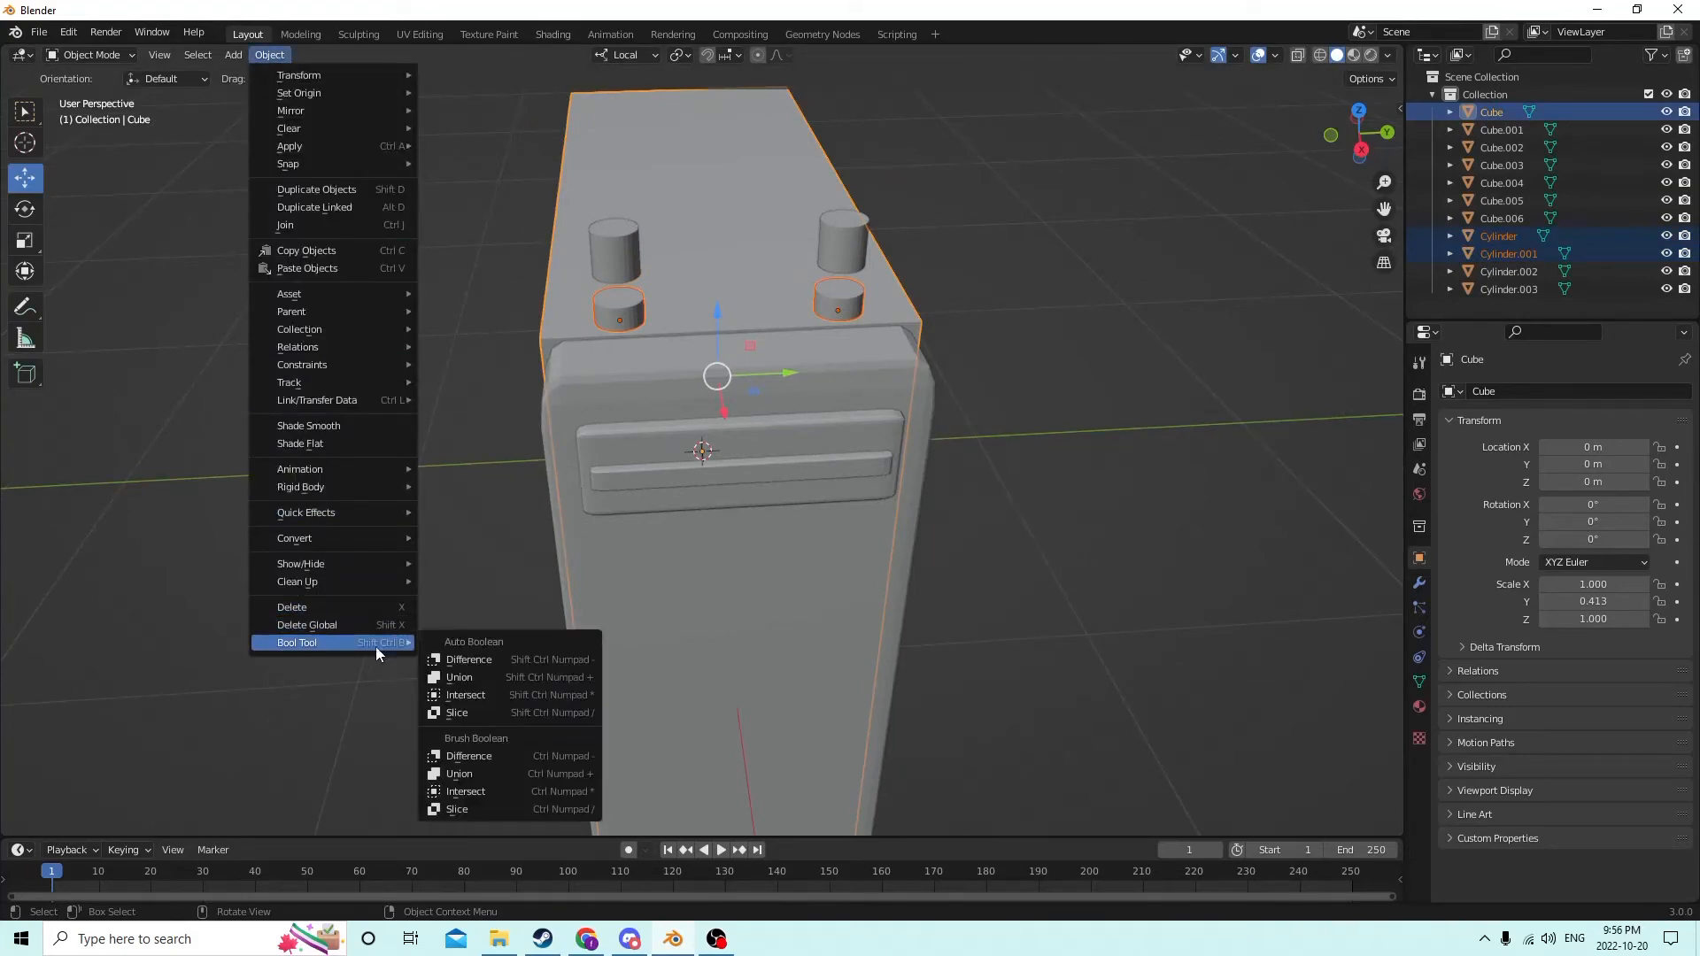
left_click(451, 670)
middle_click_drag(460, 592, 470, 566)
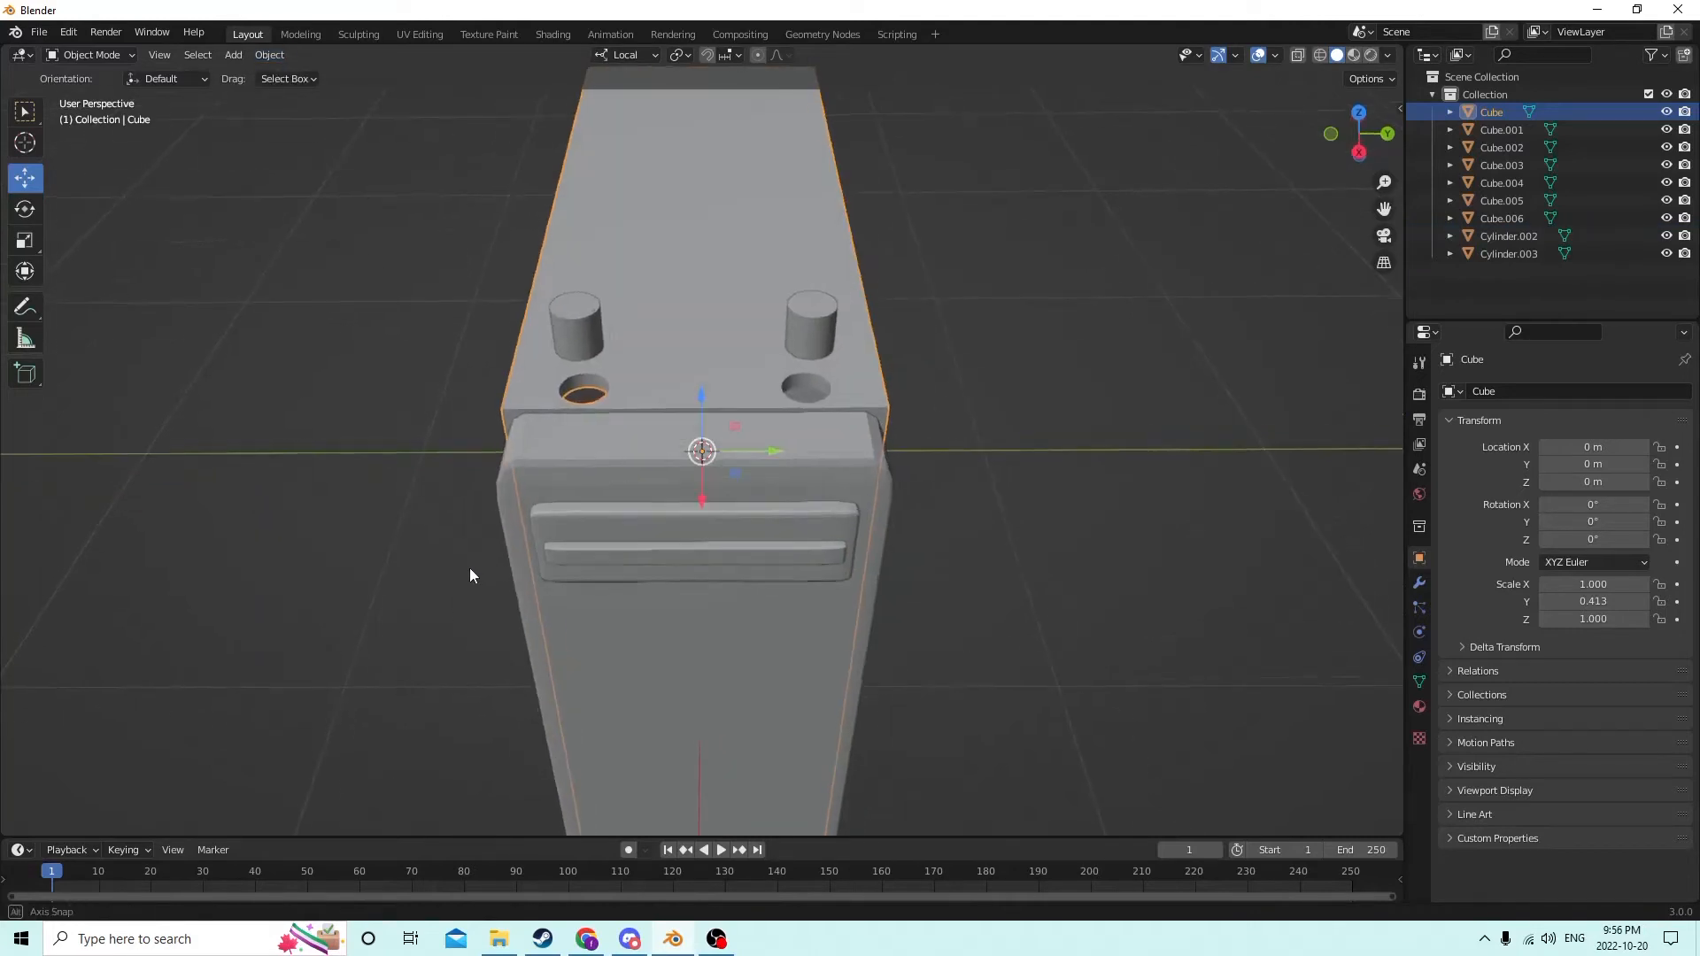
Step: Lower the two remaining cylinders together about 0.0016 m along local Z into the holes in the case top
left_click(821, 319)
left_click(570, 312)
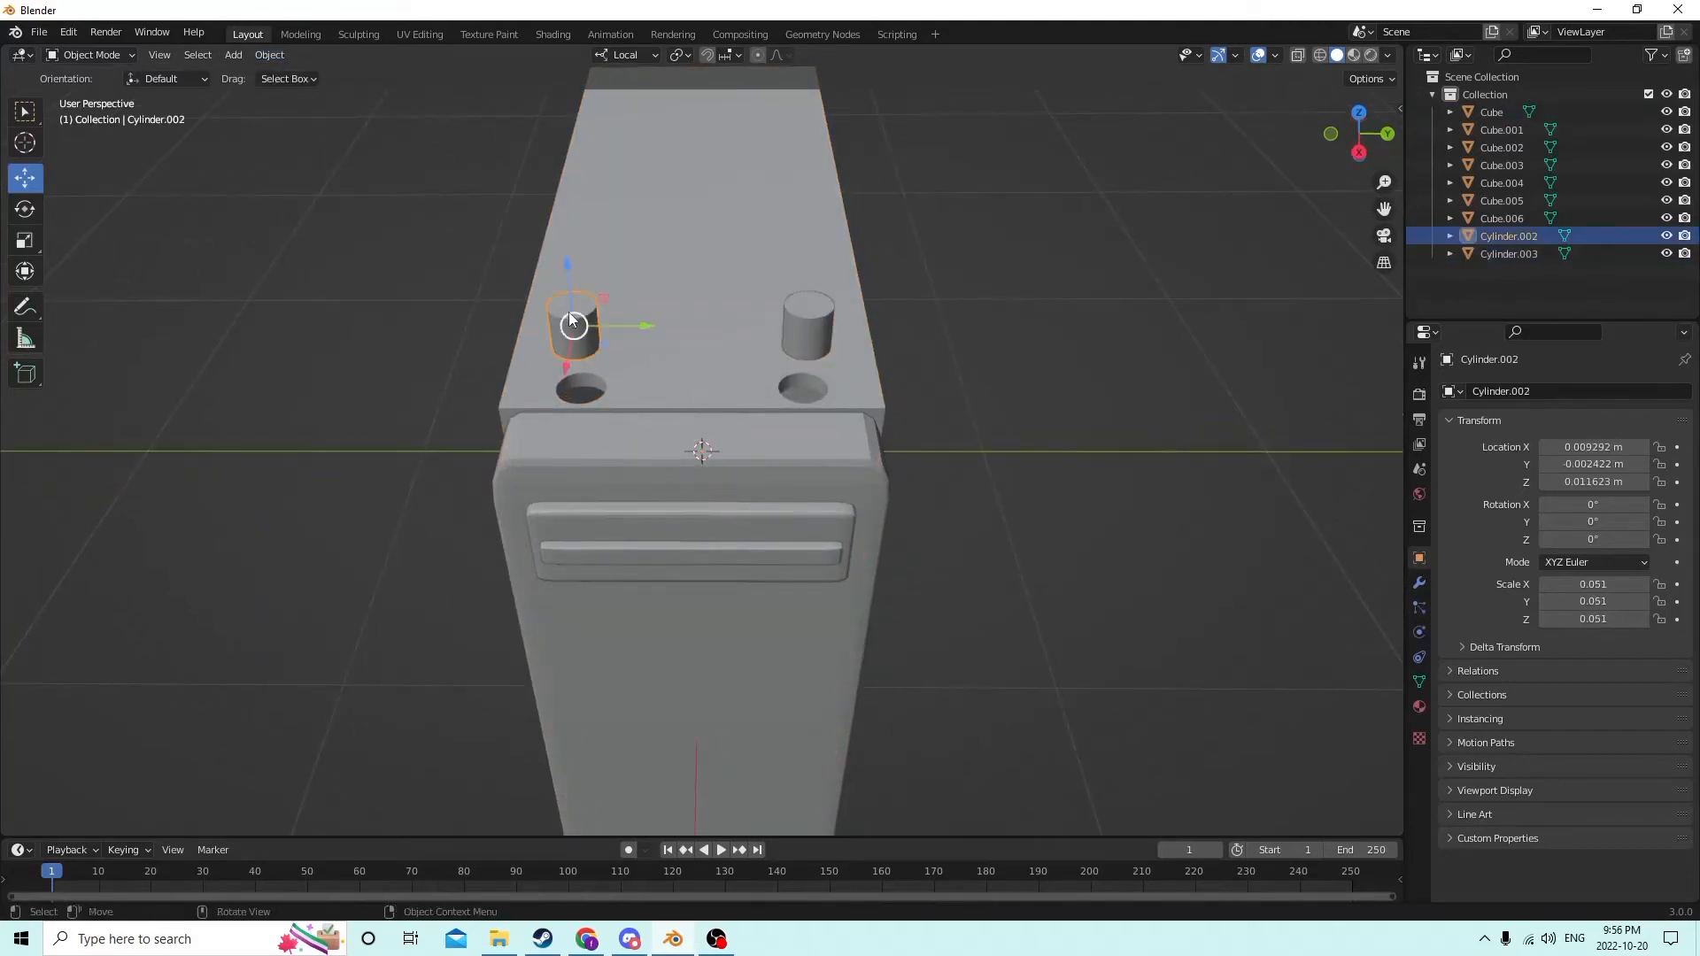
middle_click_drag(604, 306, 831, 211)
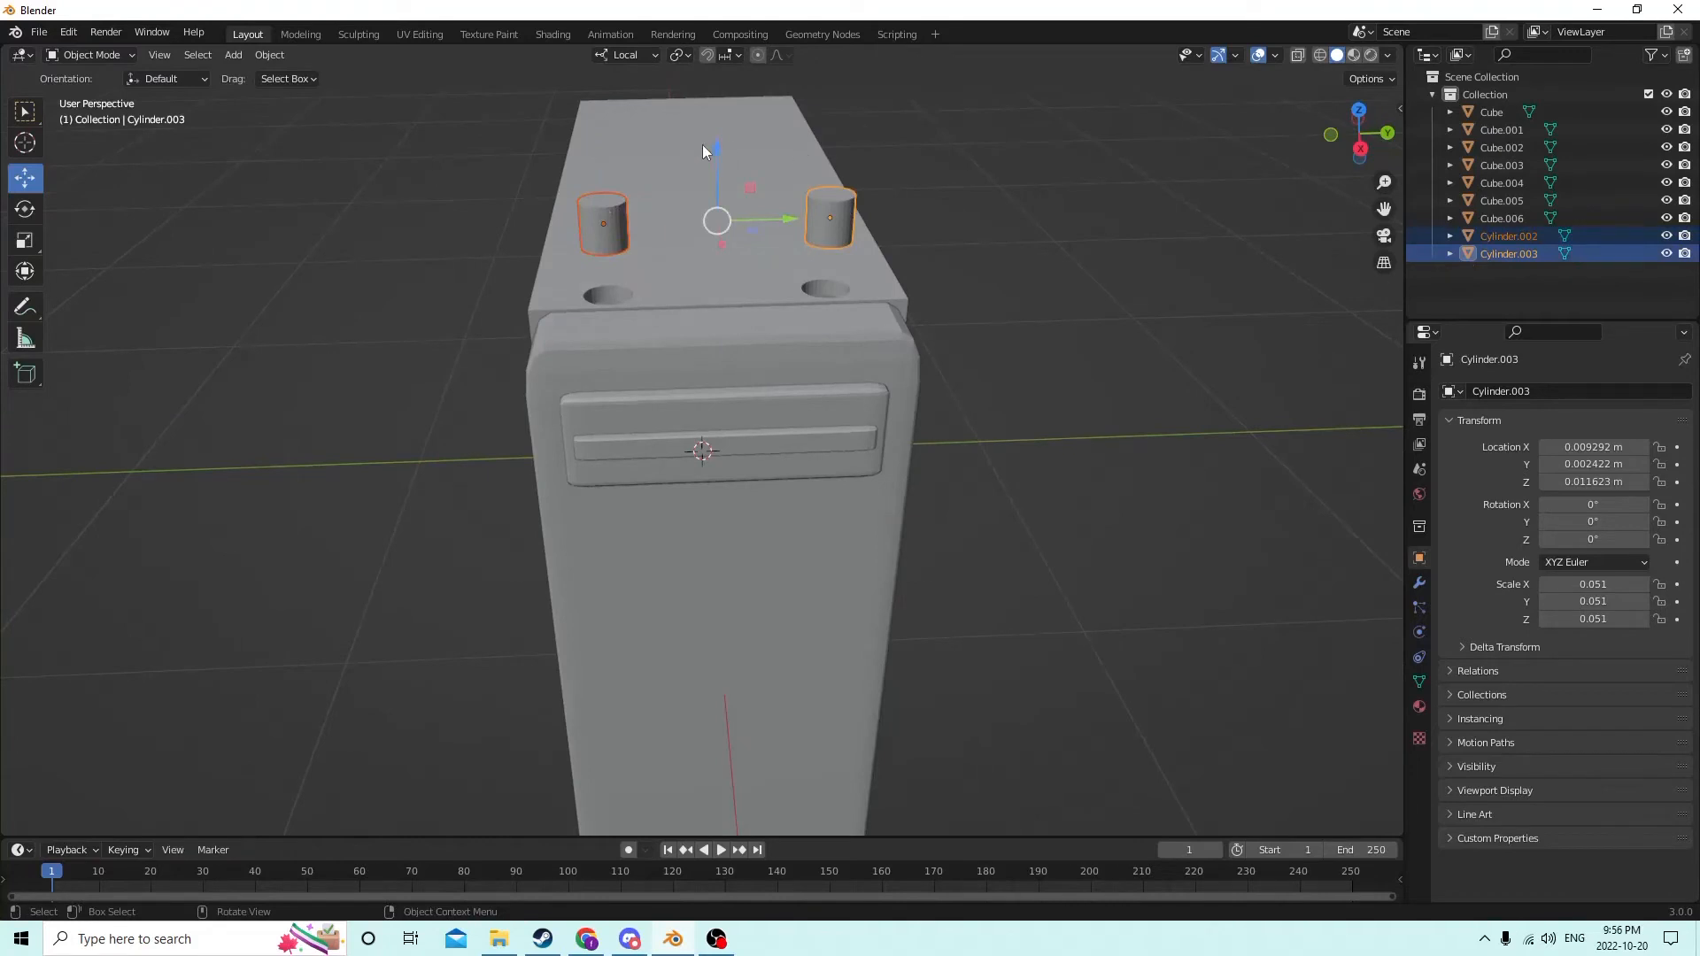
left_click_drag(713, 151, 714, 232)
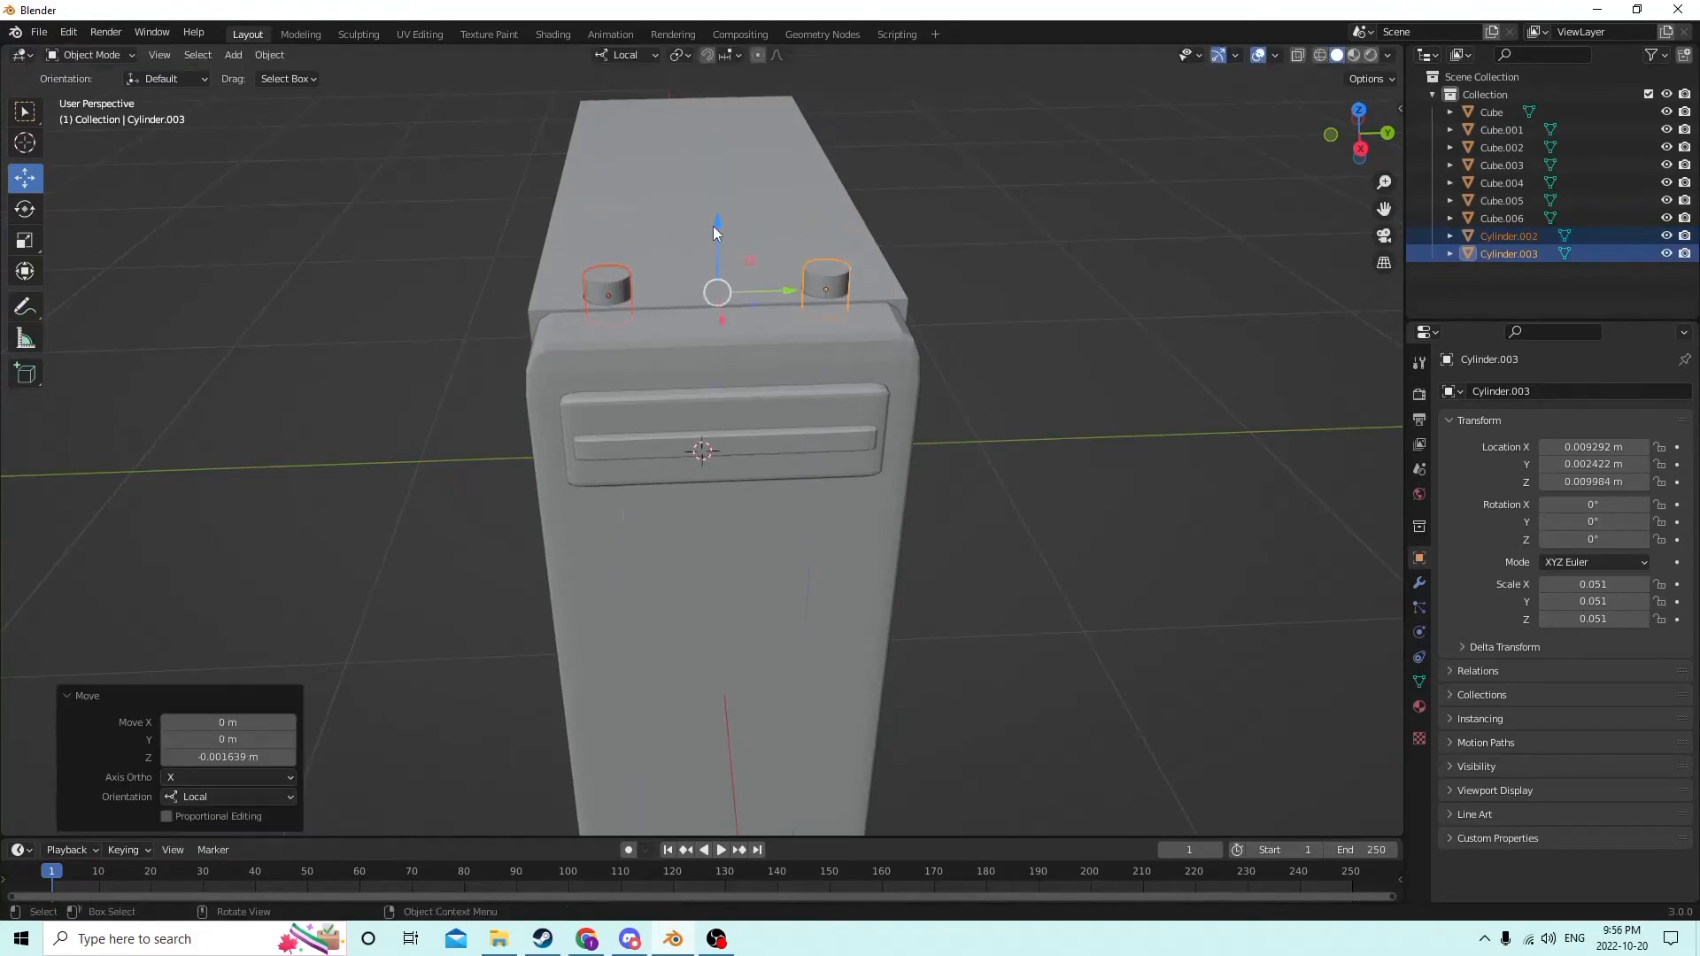
middle_click_drag(714, 232, 694, 282)
left_click(1041, 347)
mouse_move(1041, 347)
middle_mouse_down()
mouse_move(937, 396)
mouse_move(975, 322)
mouse_move(990, 342)
mouse_move(1027, 332)
mouse_move(1049, 364)
middle_mouse_up()
left_click(873, 393)
middle_click_drag(873, 394, 900, 372)
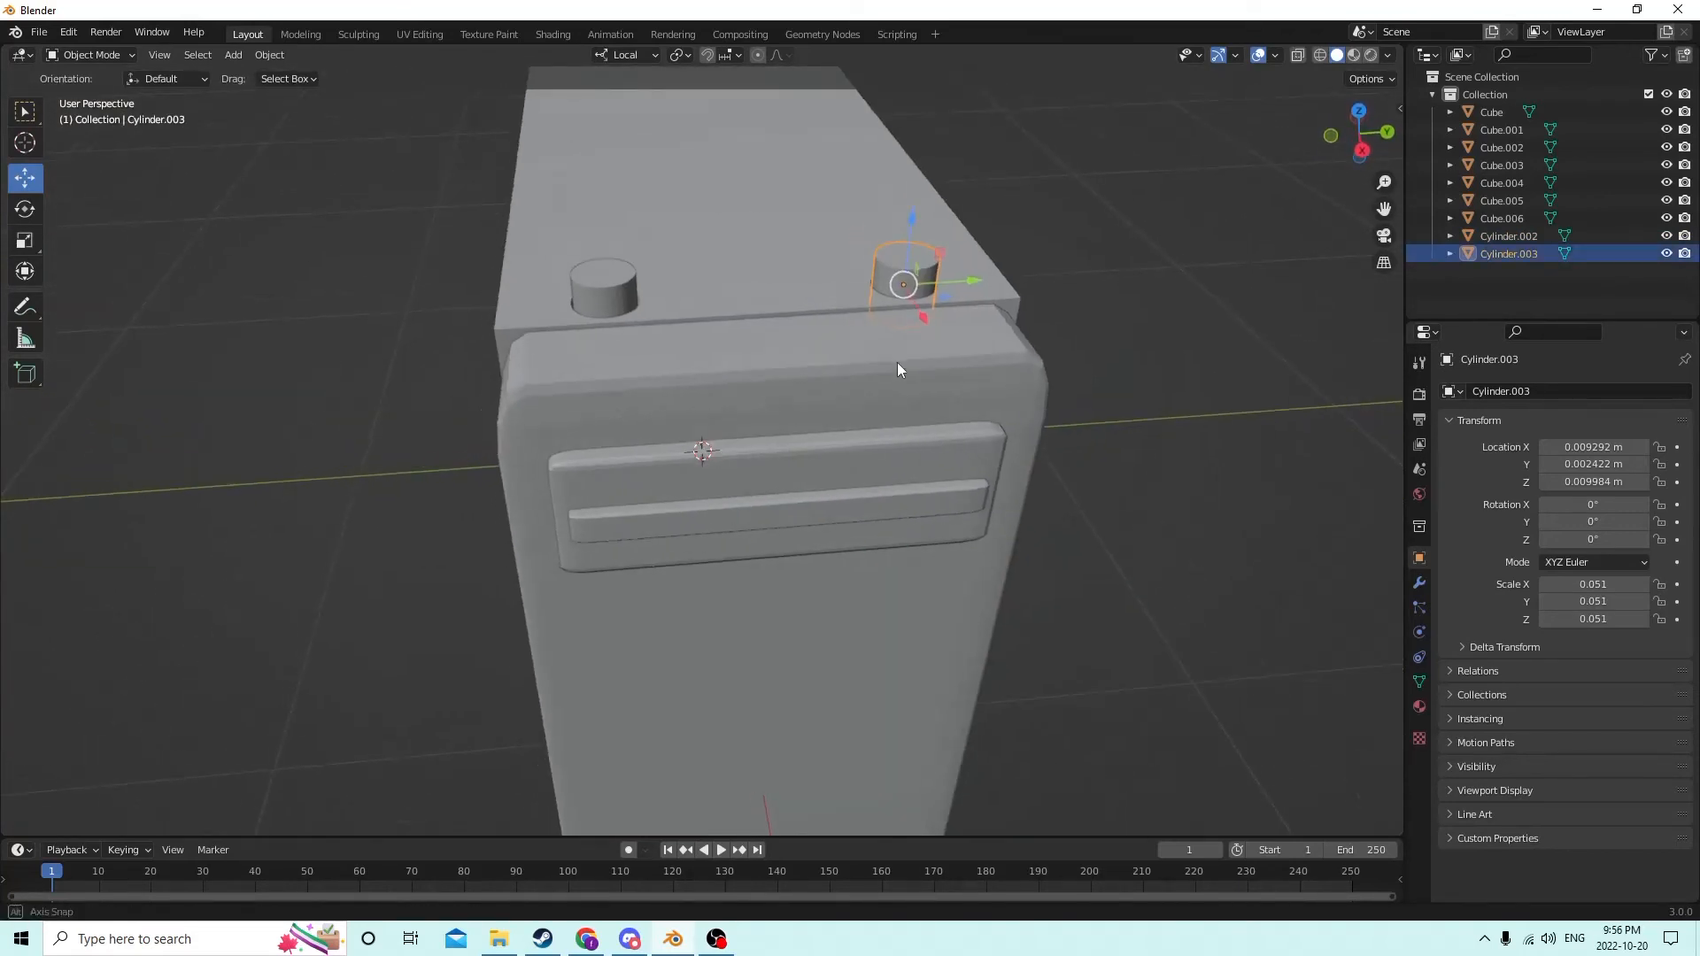
left_click(620, 275)
Step: Move the detached side panel along local Y onto the open side of the case, to about Y -0.0040 m
middle_click_drag(802, 266, 655, 328)
left_click(81, 546)
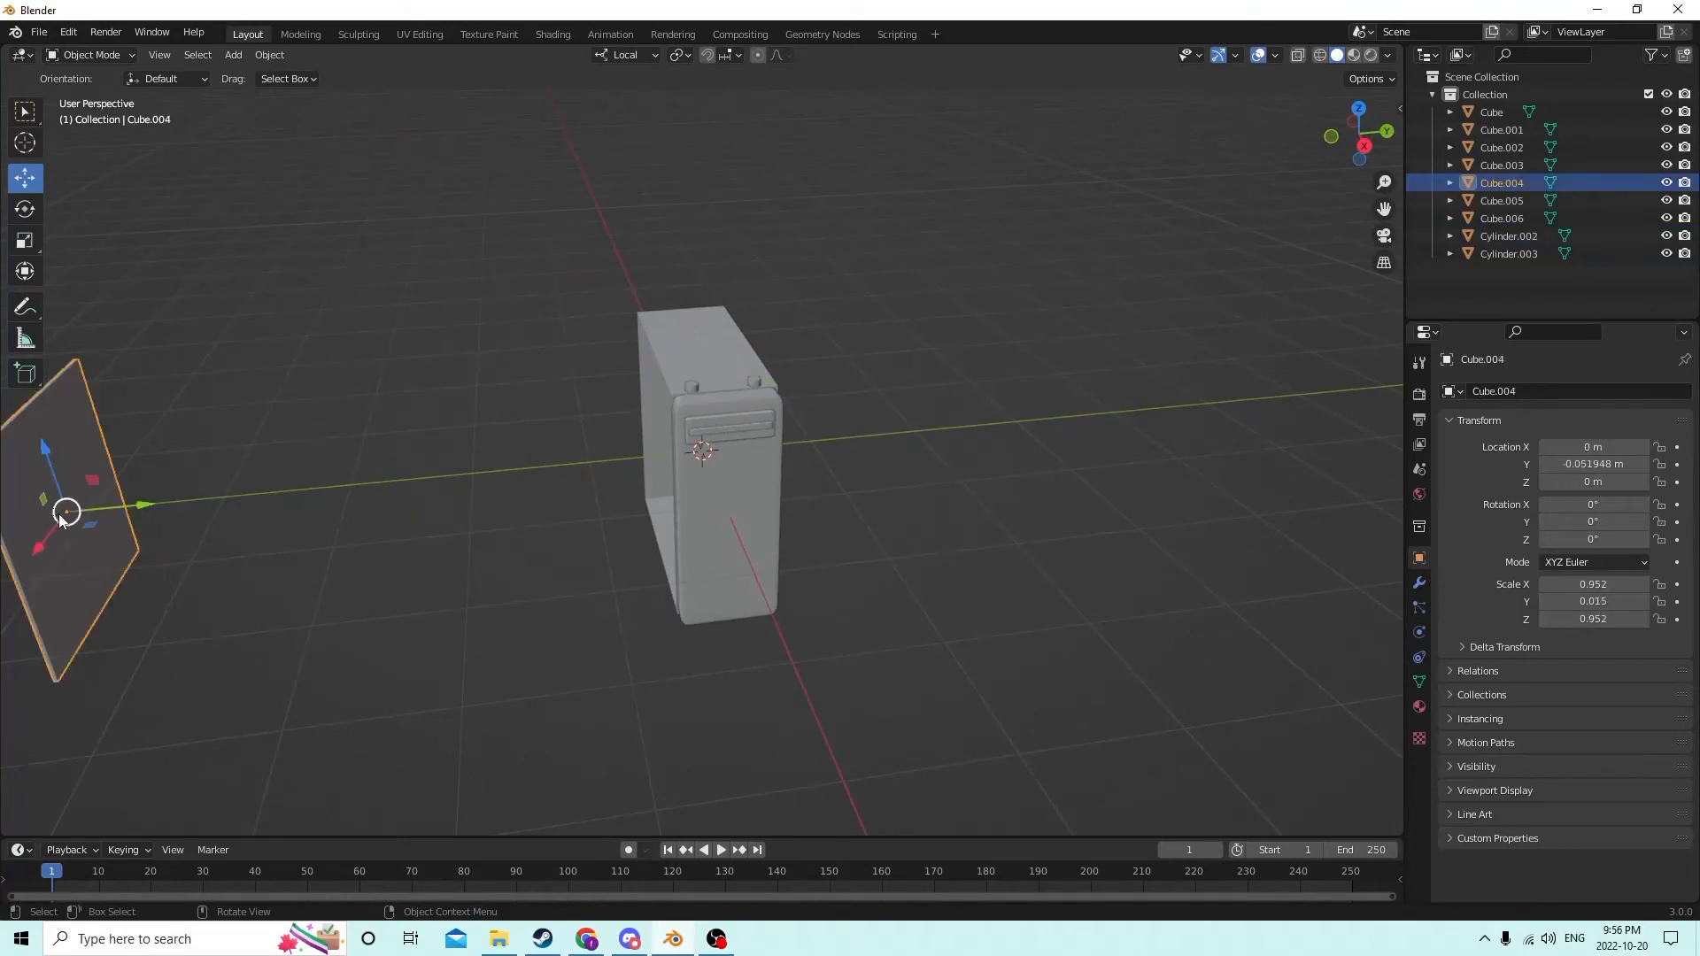
left_click_drag(136, 507, 734, 471)
scroll(733, 471, "up", 1)
middle_click_drag(733, 471, 667, 459)
scroll(838, 439, "up", 2)
scroll(825, 444, "up", 1)
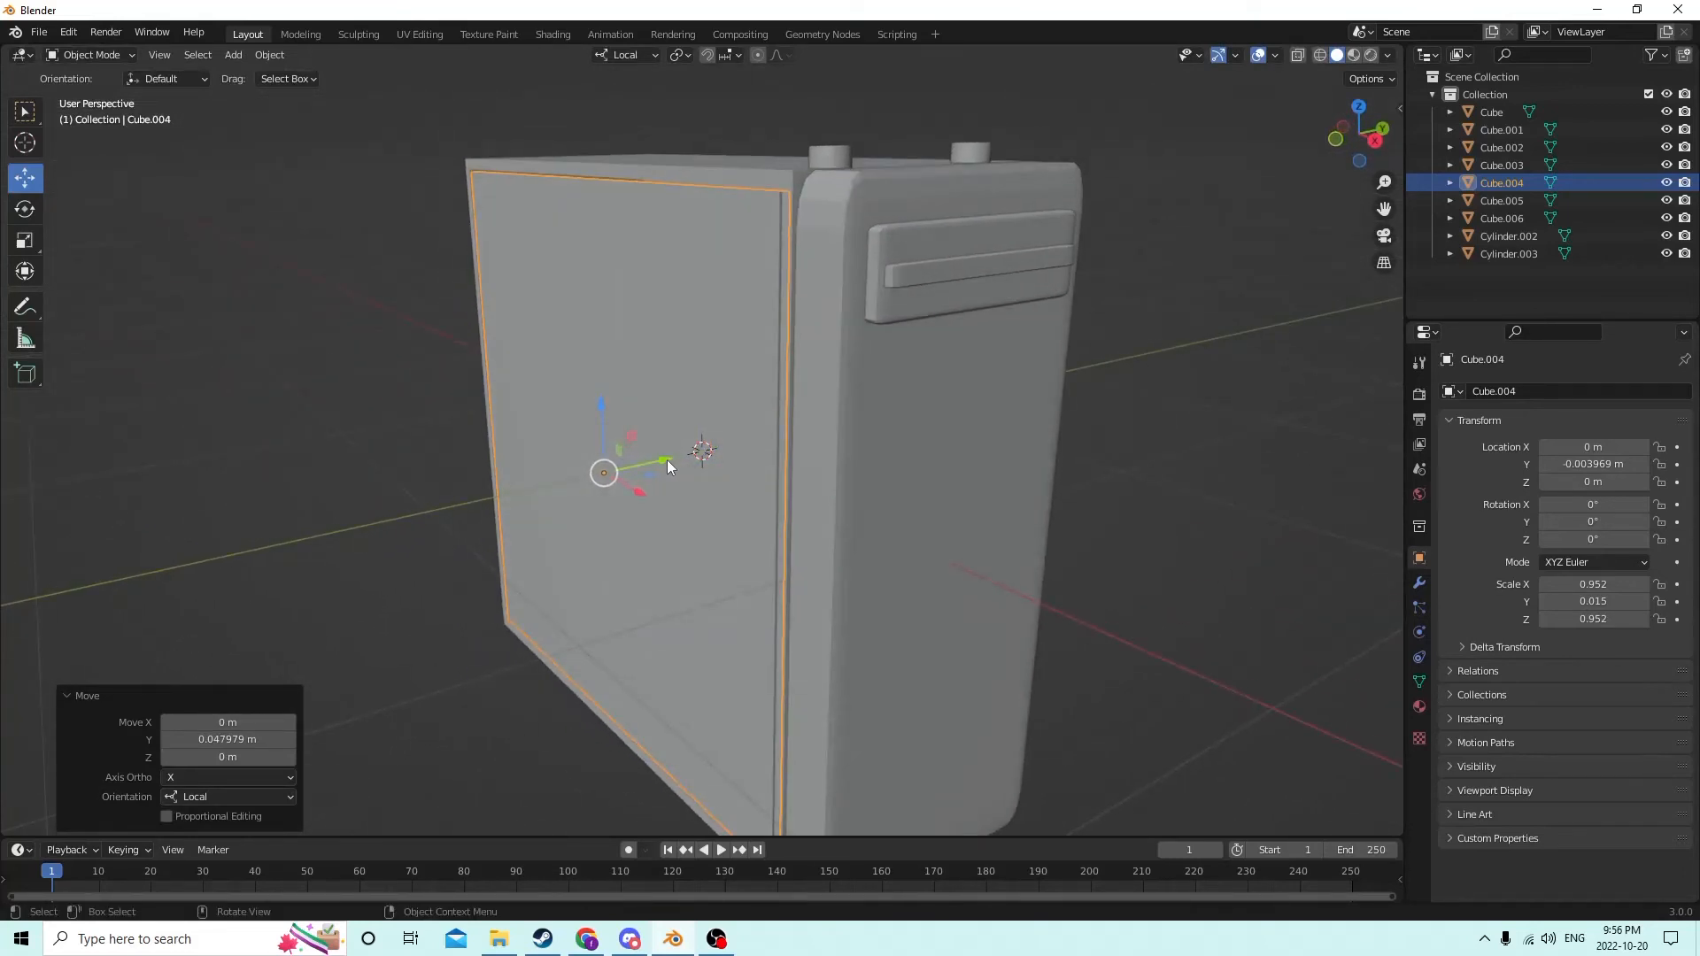
left_click_drag(667, 460, 668, 455)
scroll(668, 455, "down", 5)
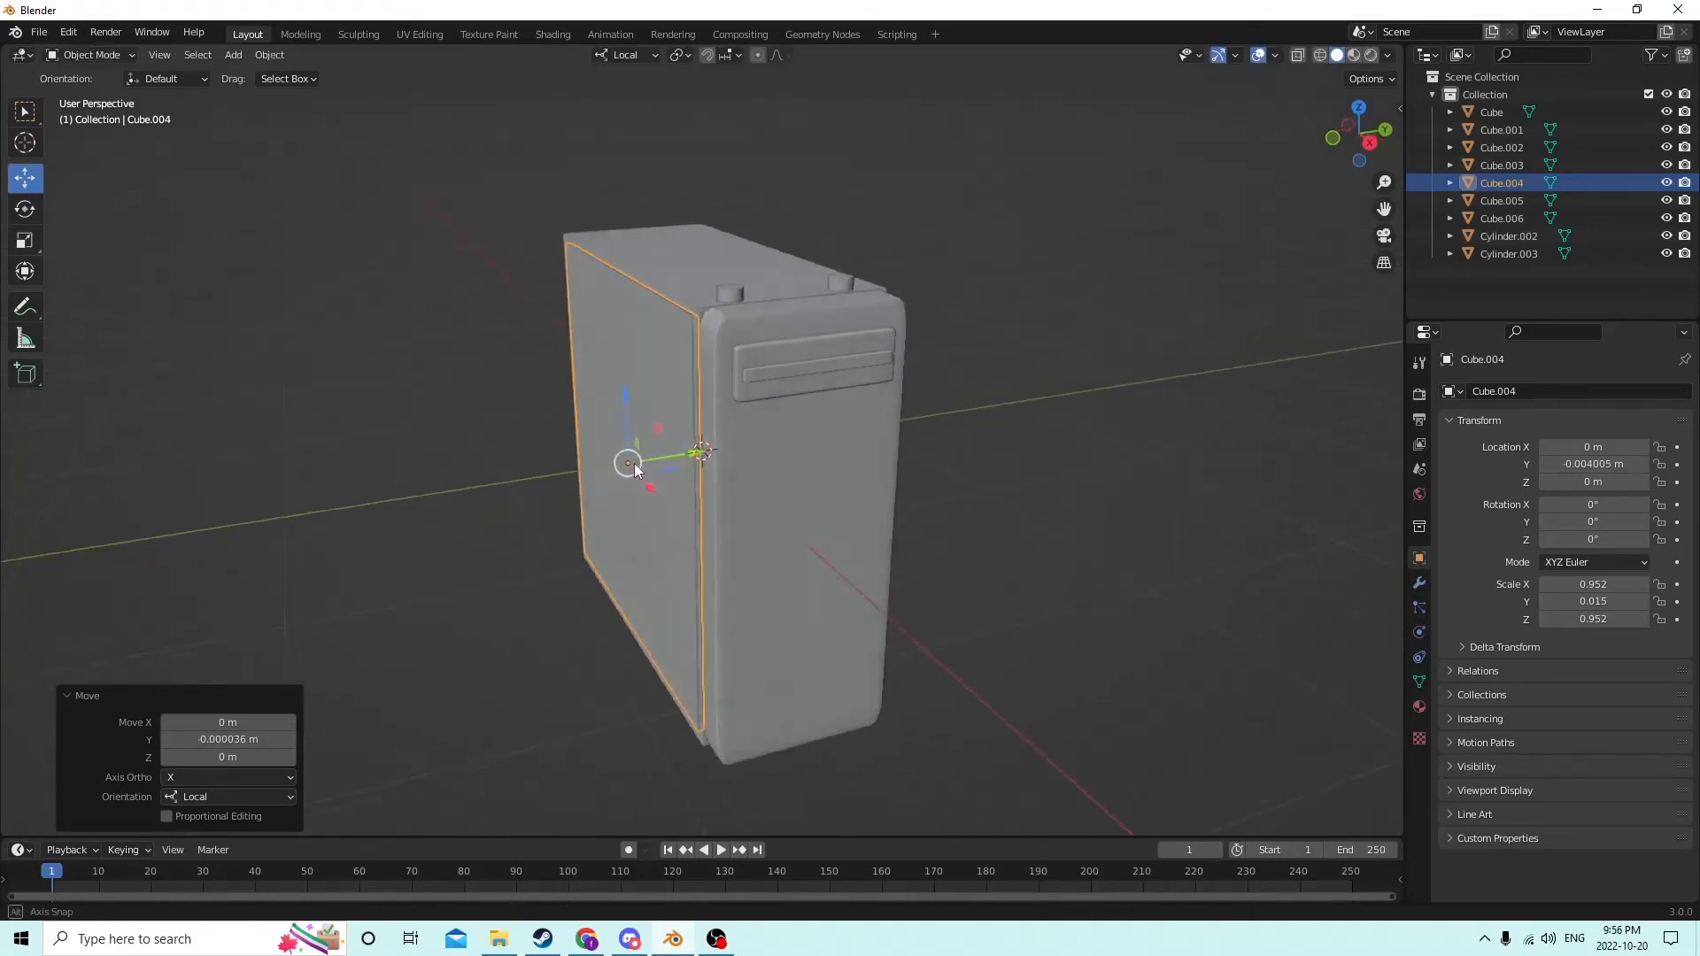
Step: Display the material settings for the side panel while editing its mesh
middle_click_drag(593, 453, 1381, 388)
middle_click_drag(1029, 423, 956, 489)
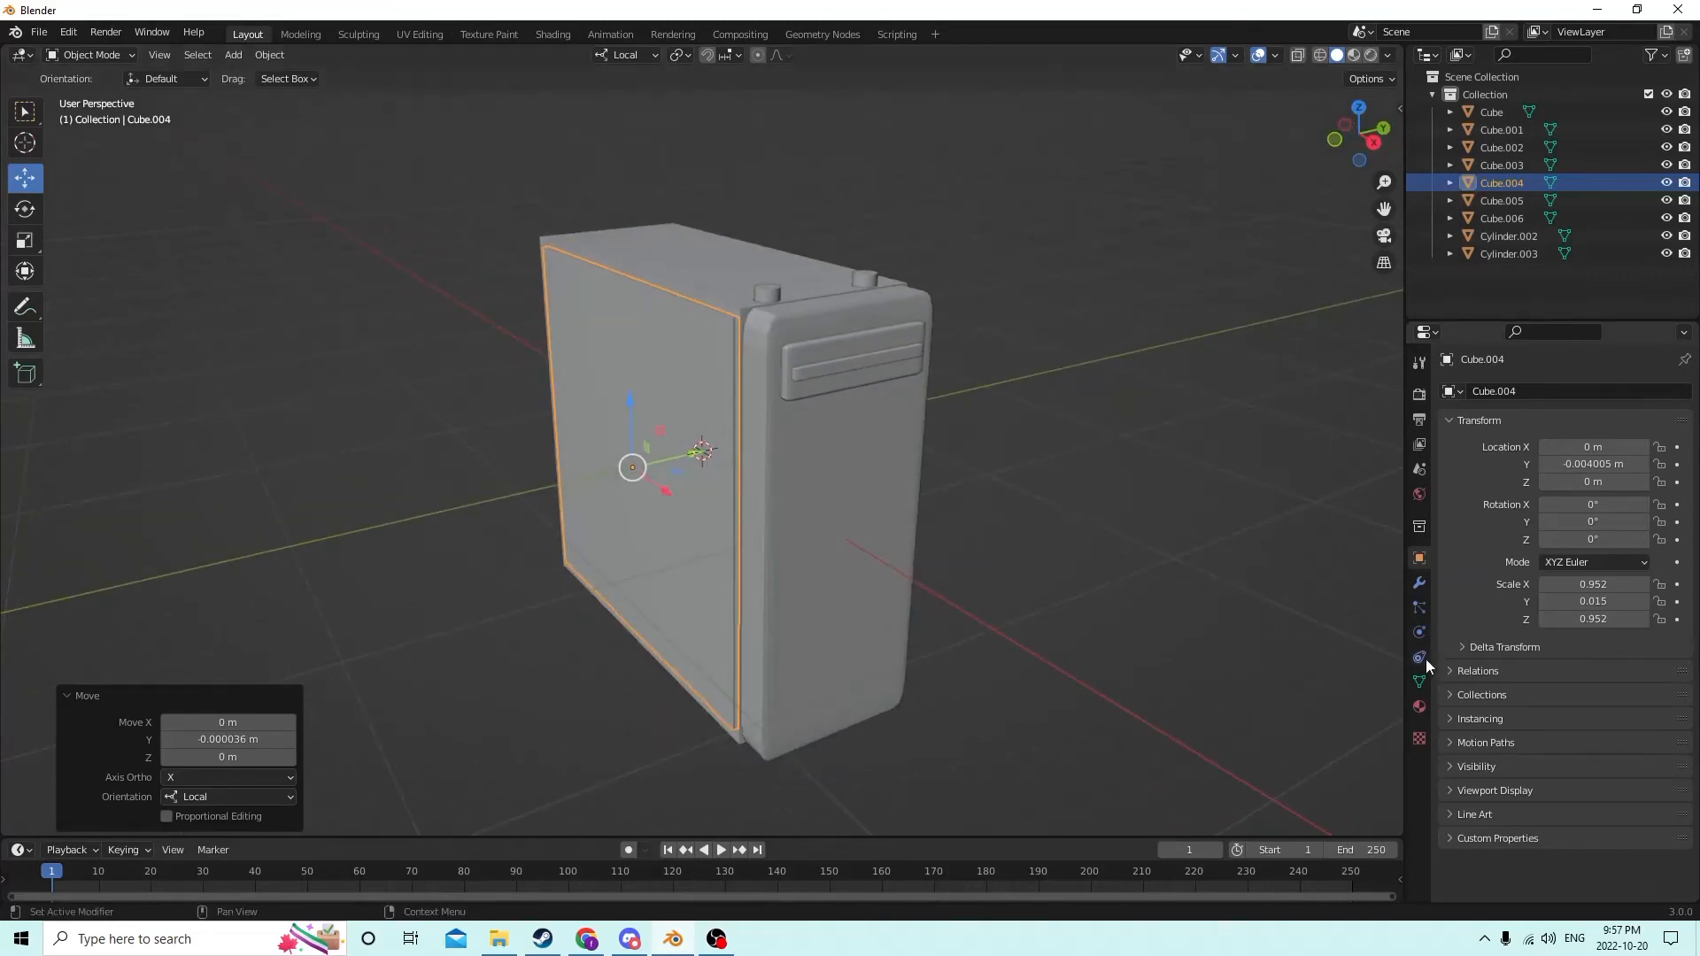
key("Tab")
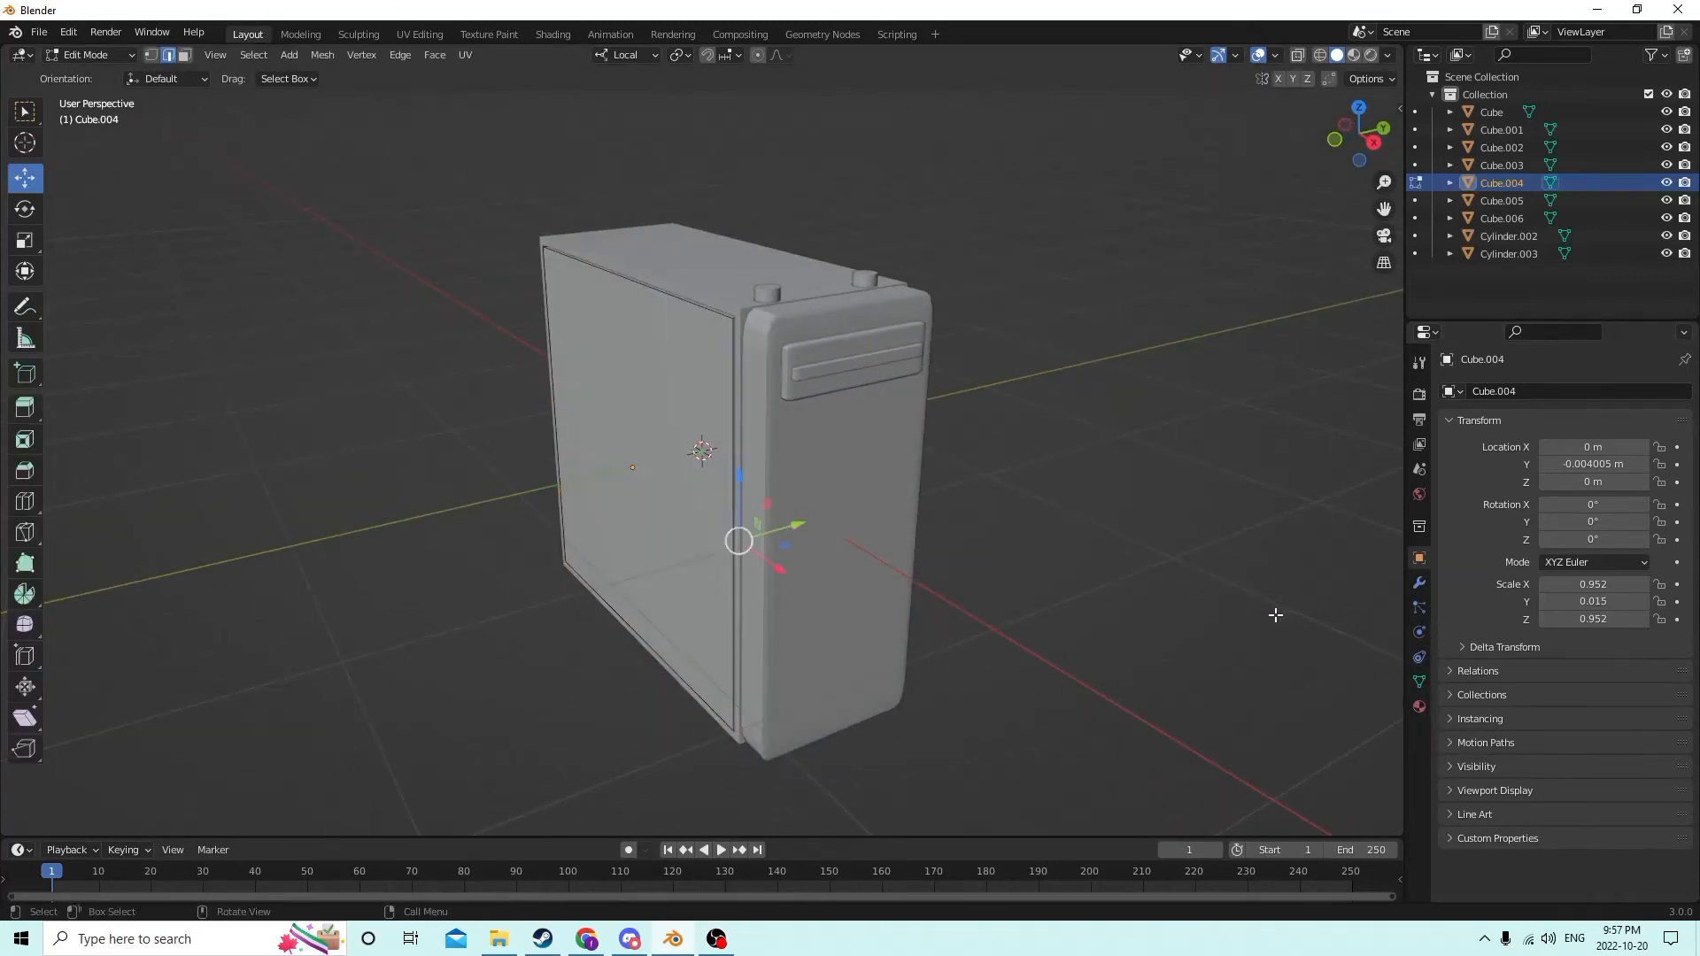
middle_click_drag(1233, 608, 1022, 582)
left_click(1418, 706)
left_click(626, 410)
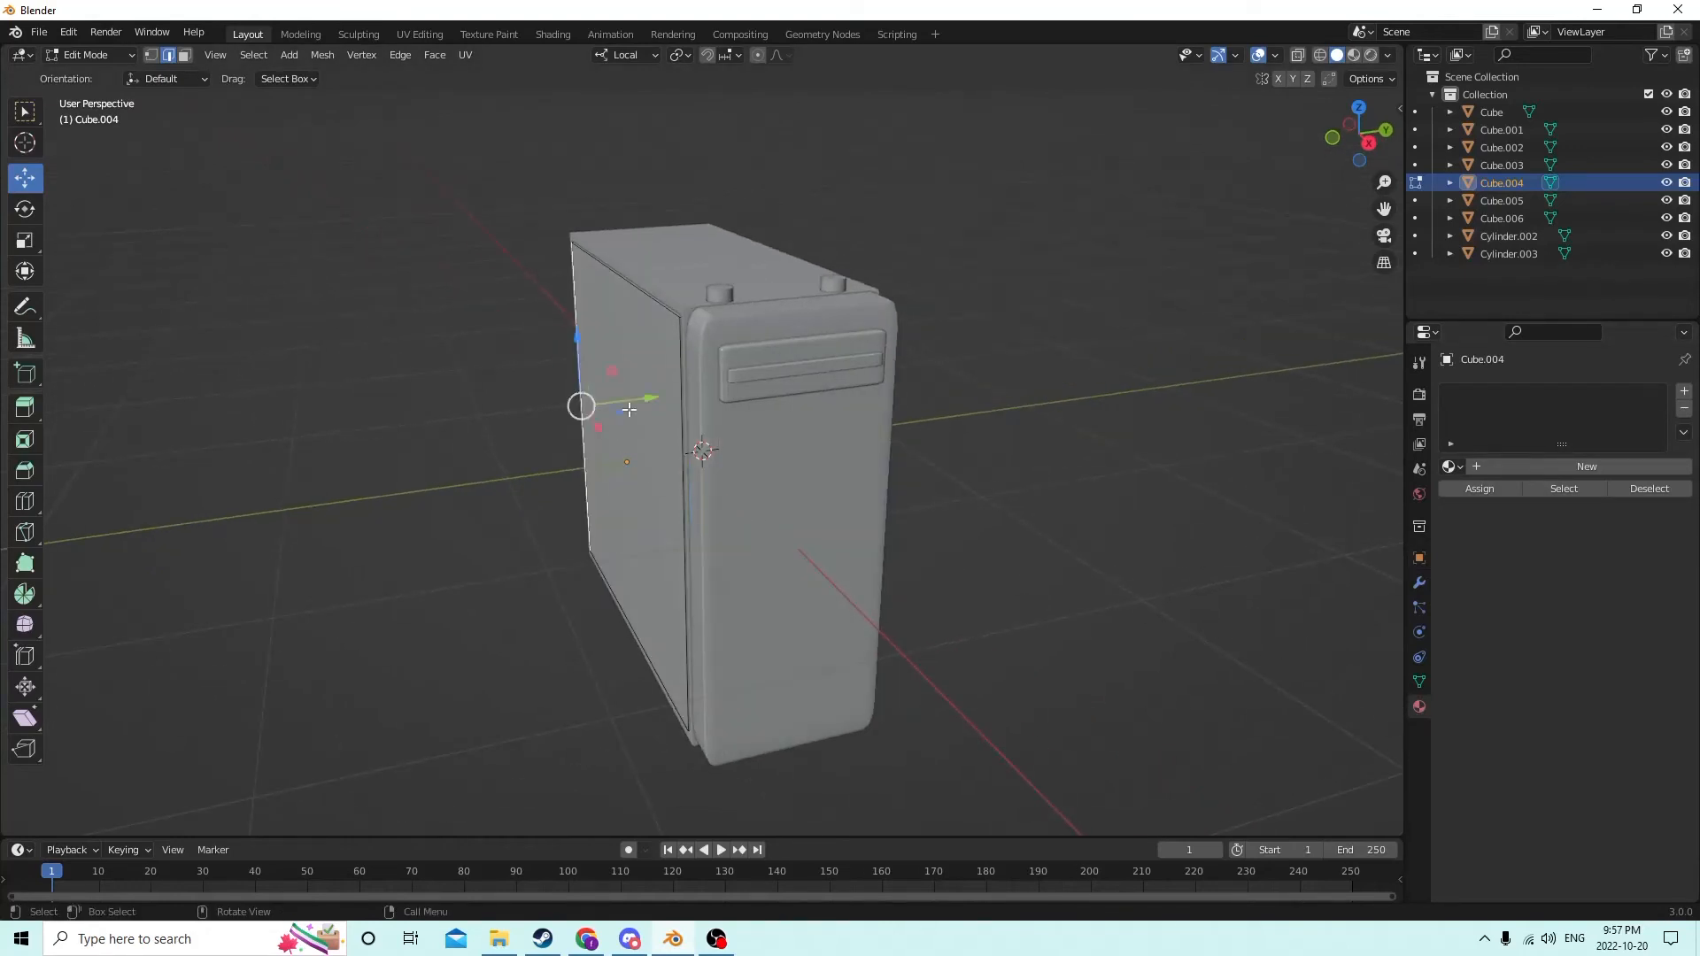
middle_click_drag(657, 417, 703, 431)
left_click(746, 260)
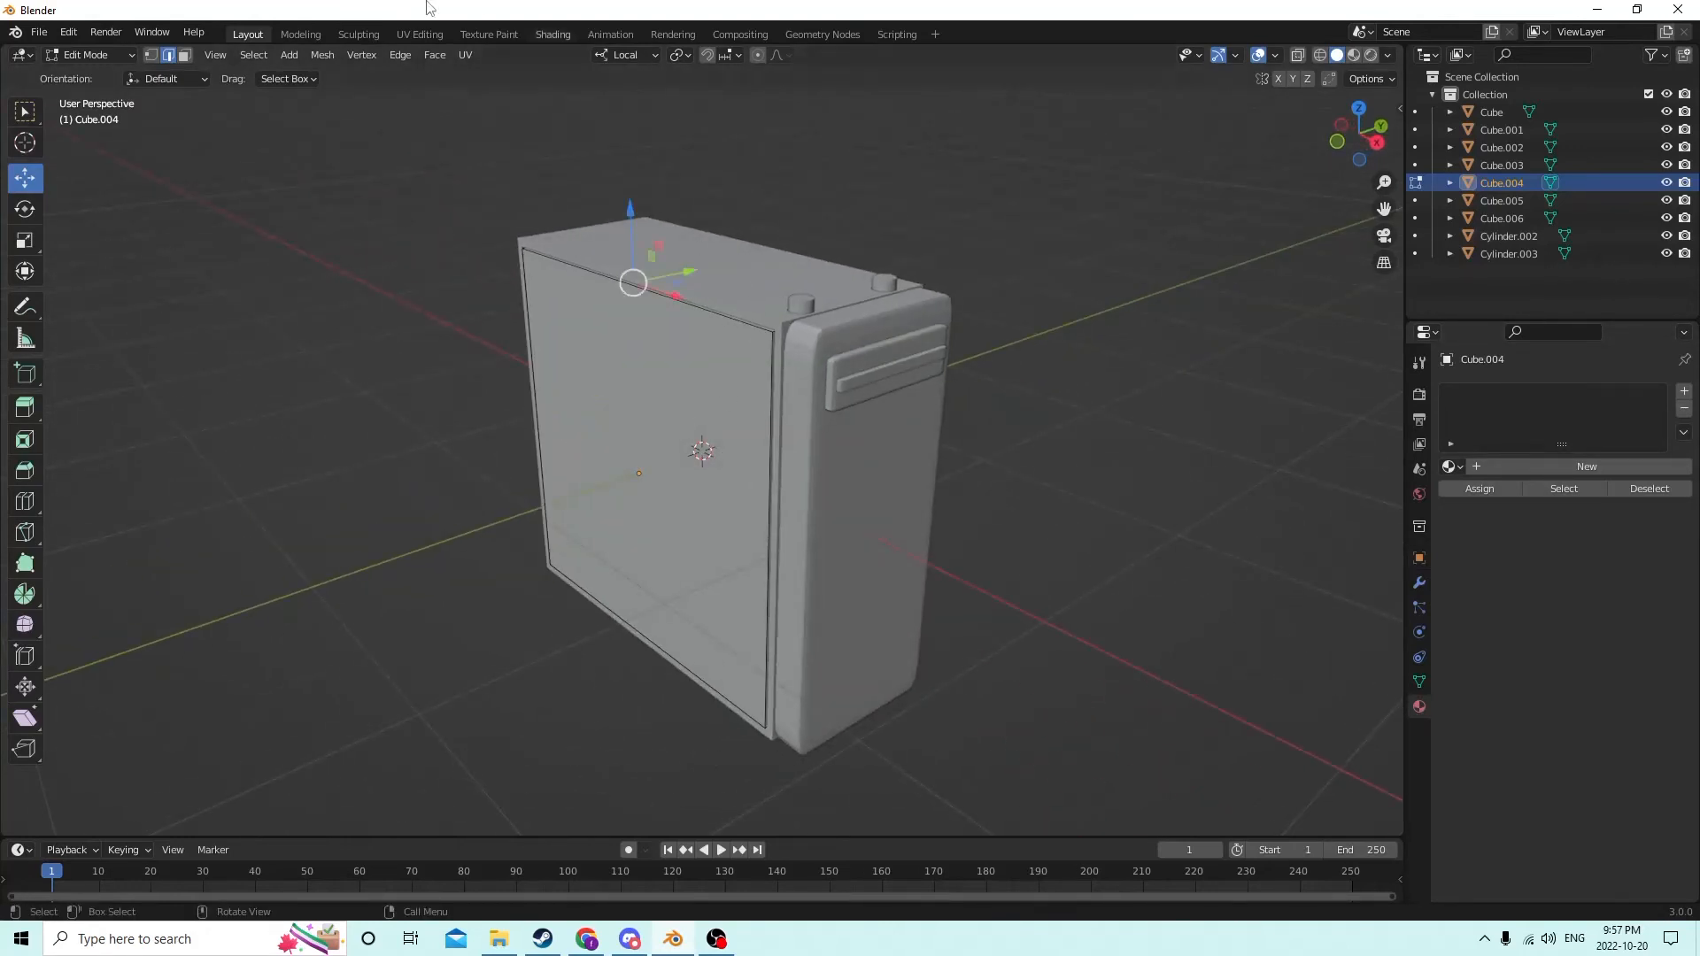
middle_click_drag(693, 364, 657, 308)
left_click(185, 56)
left_click(566, 406)
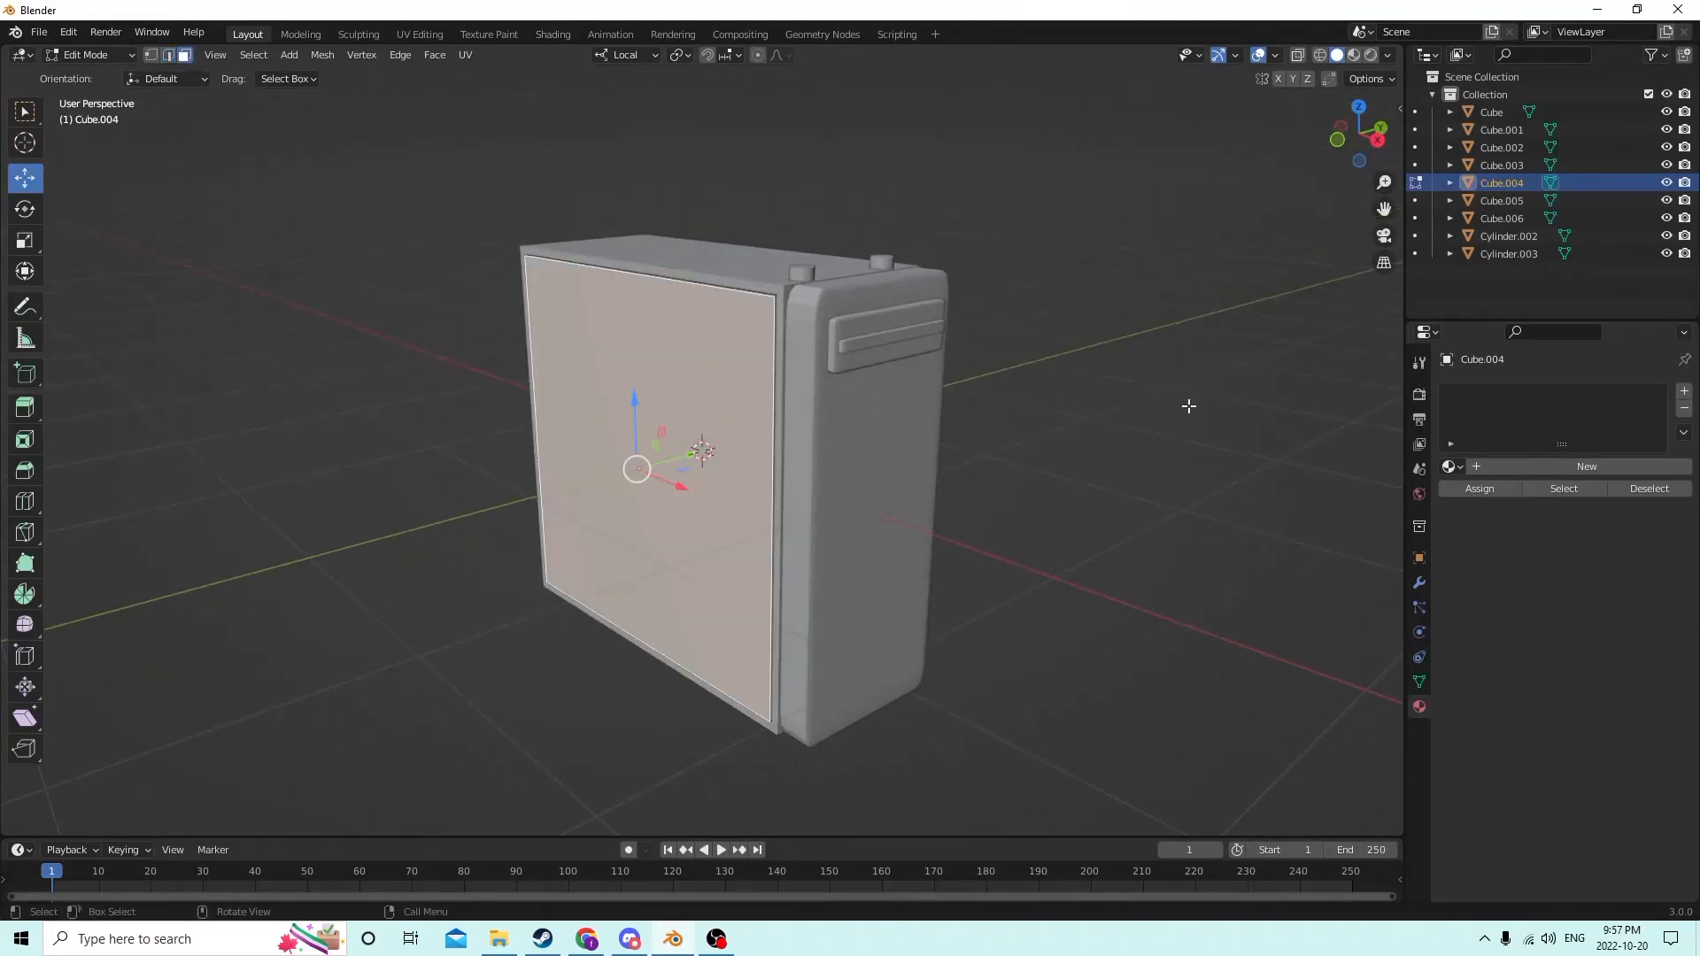
left_click(1189, 404)
left_click(697, 414)
left_click(1080, 432)
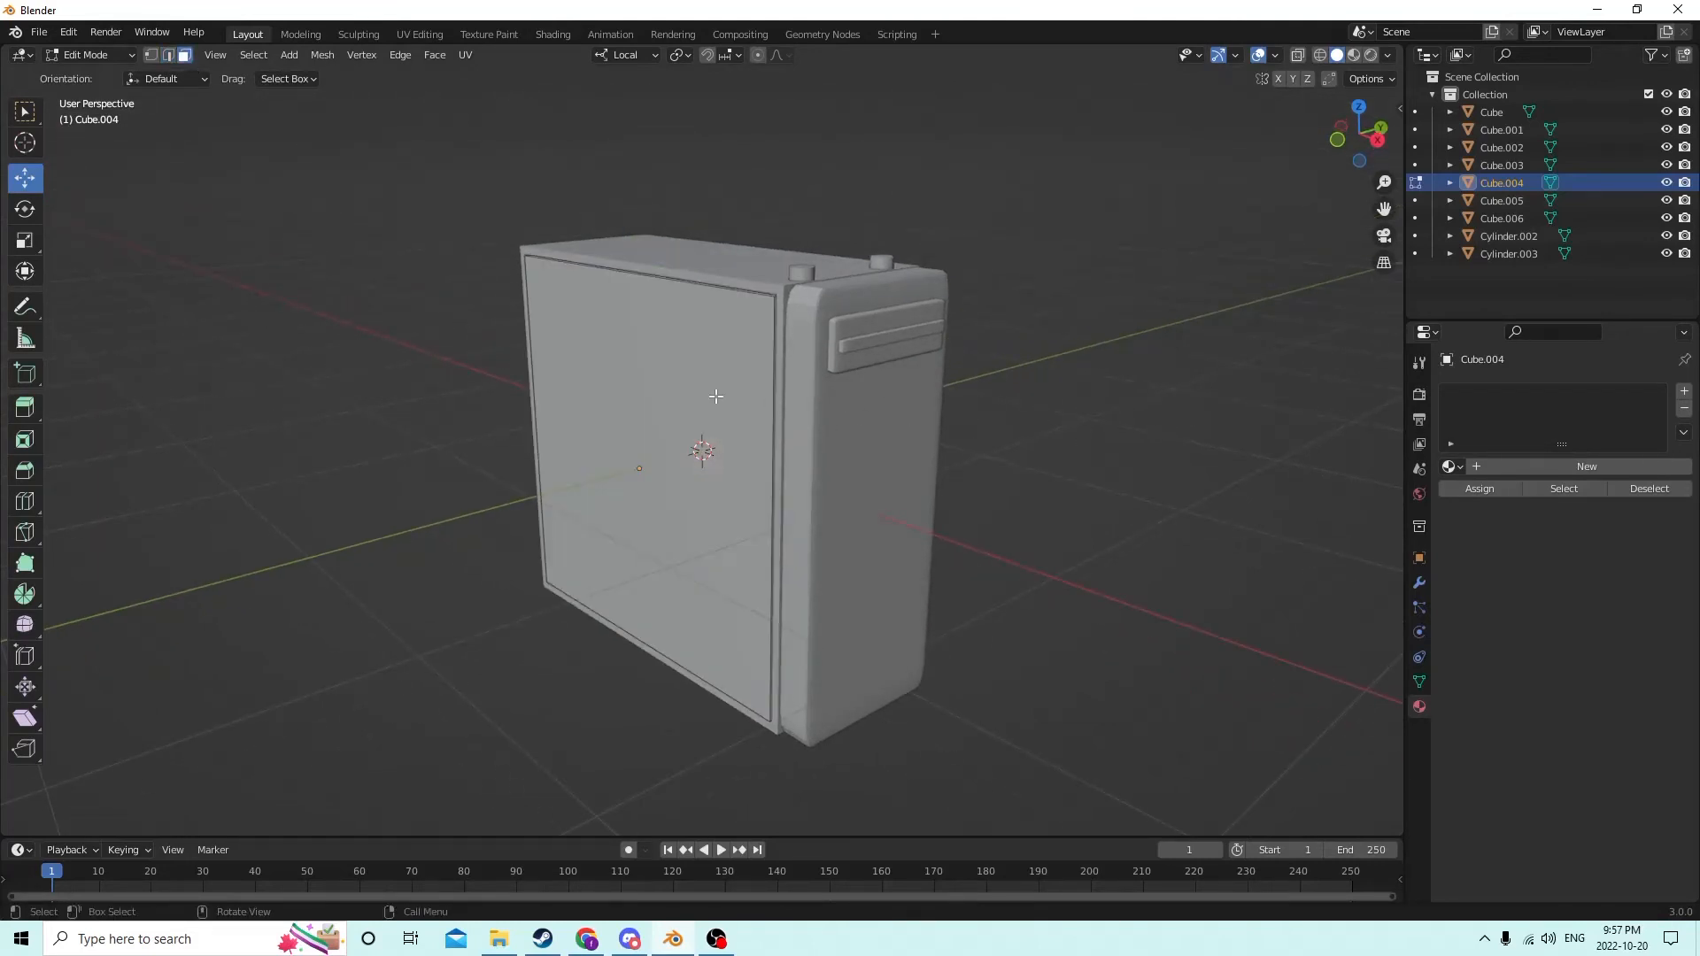
middle_click_drag(878, 357, 909, 364)
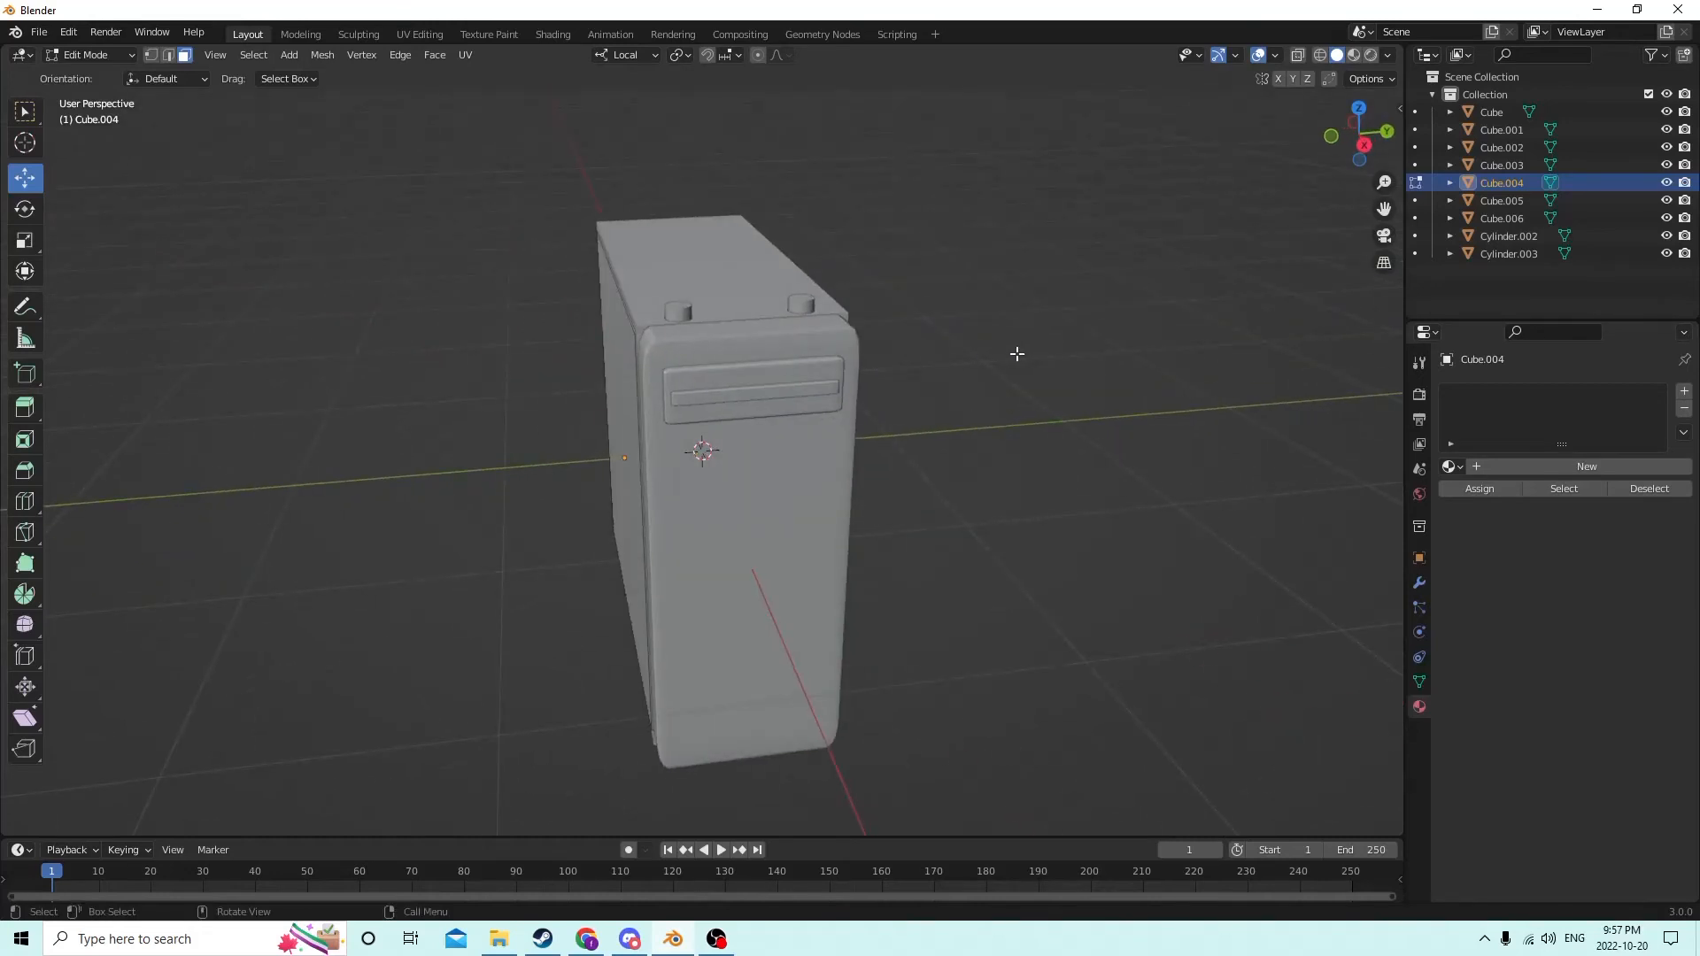
key("Tab")
Step: Join the front panel, both drive bay pieces, the two top buttons and the case with the side panel into one object
left_click(804, 434)
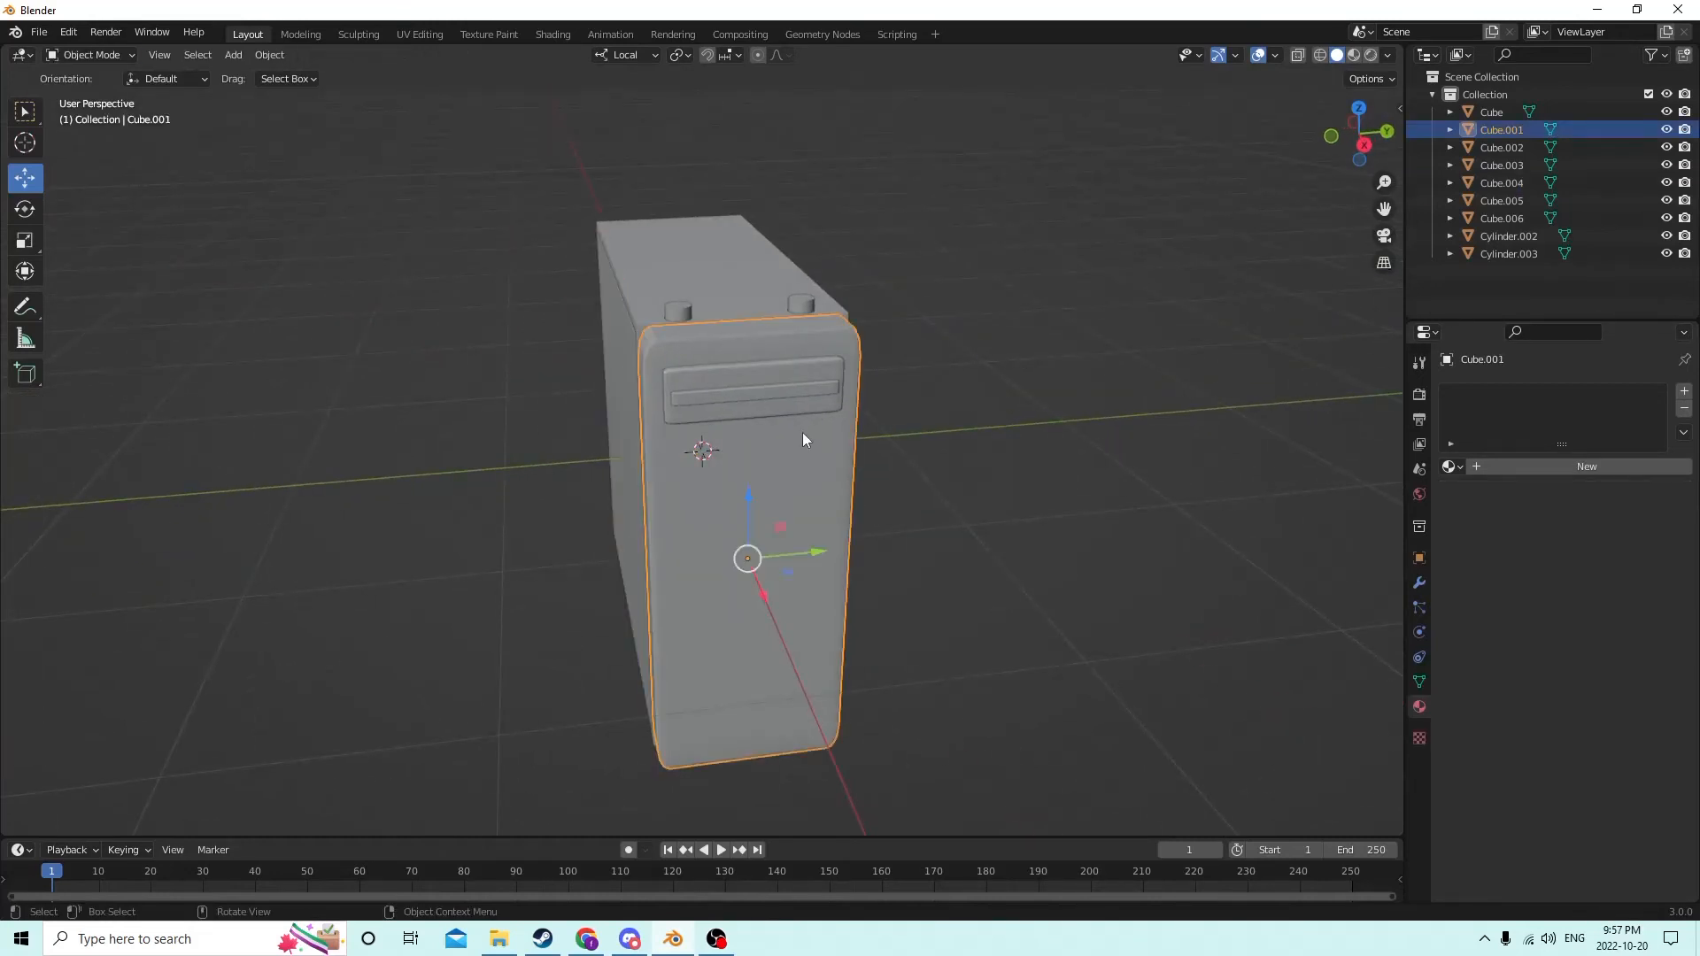
middle_click_drag(779, 401, 778, 398)
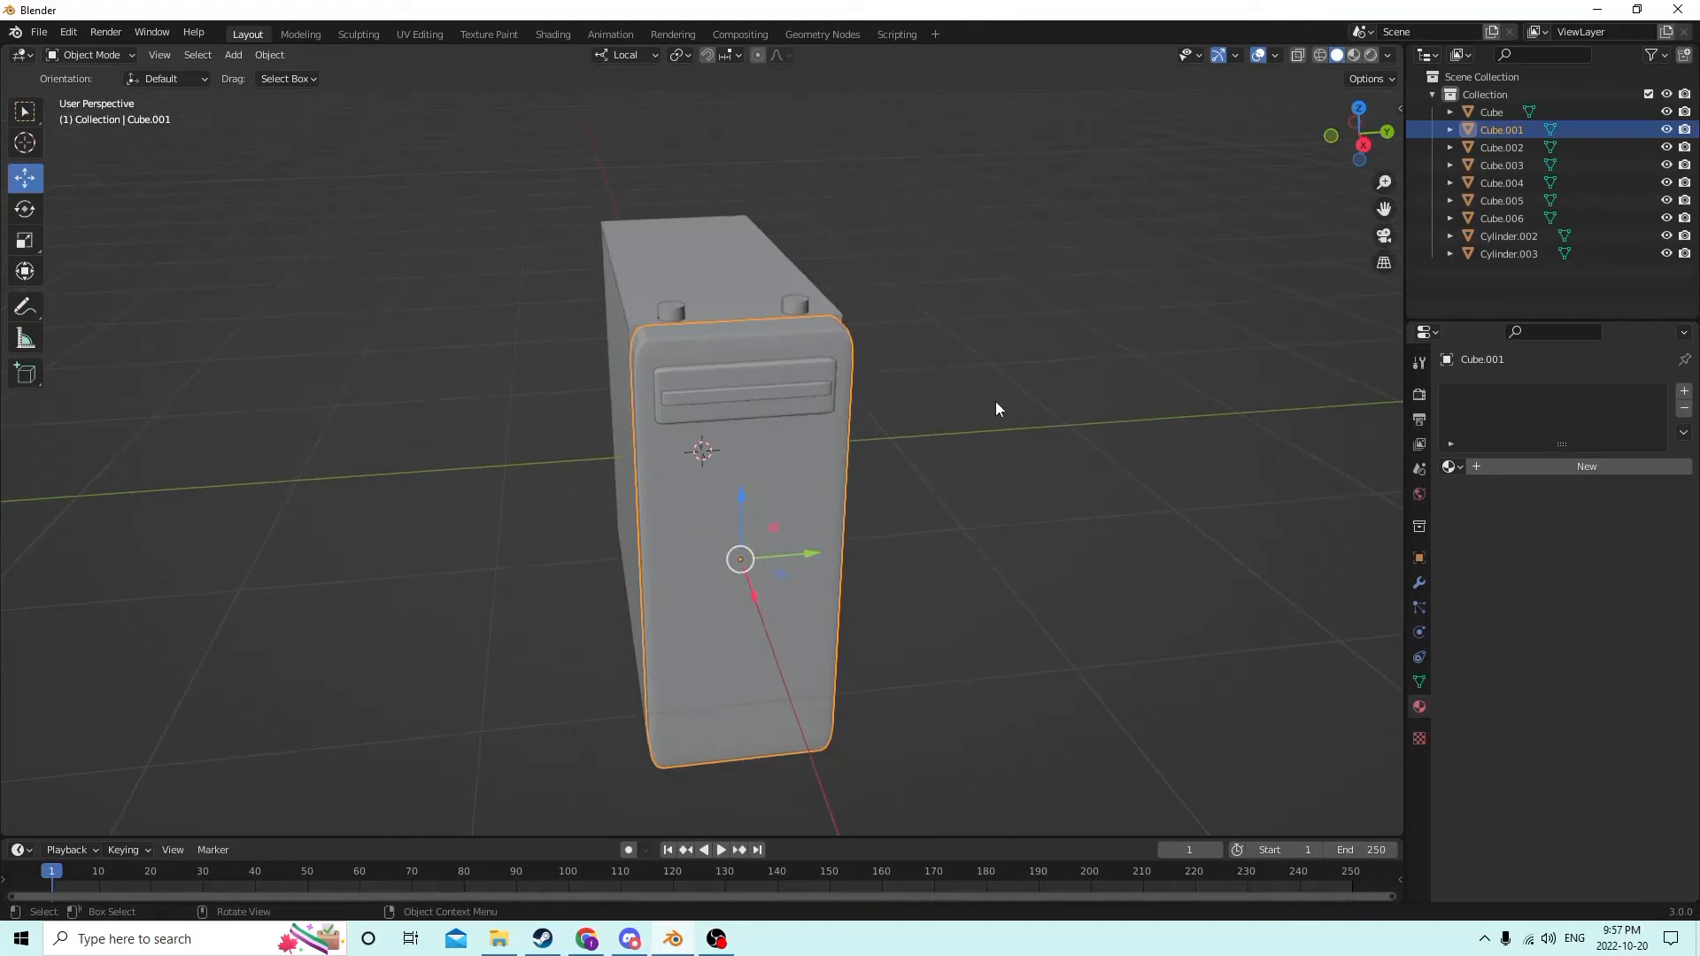
left_click(770, 400)
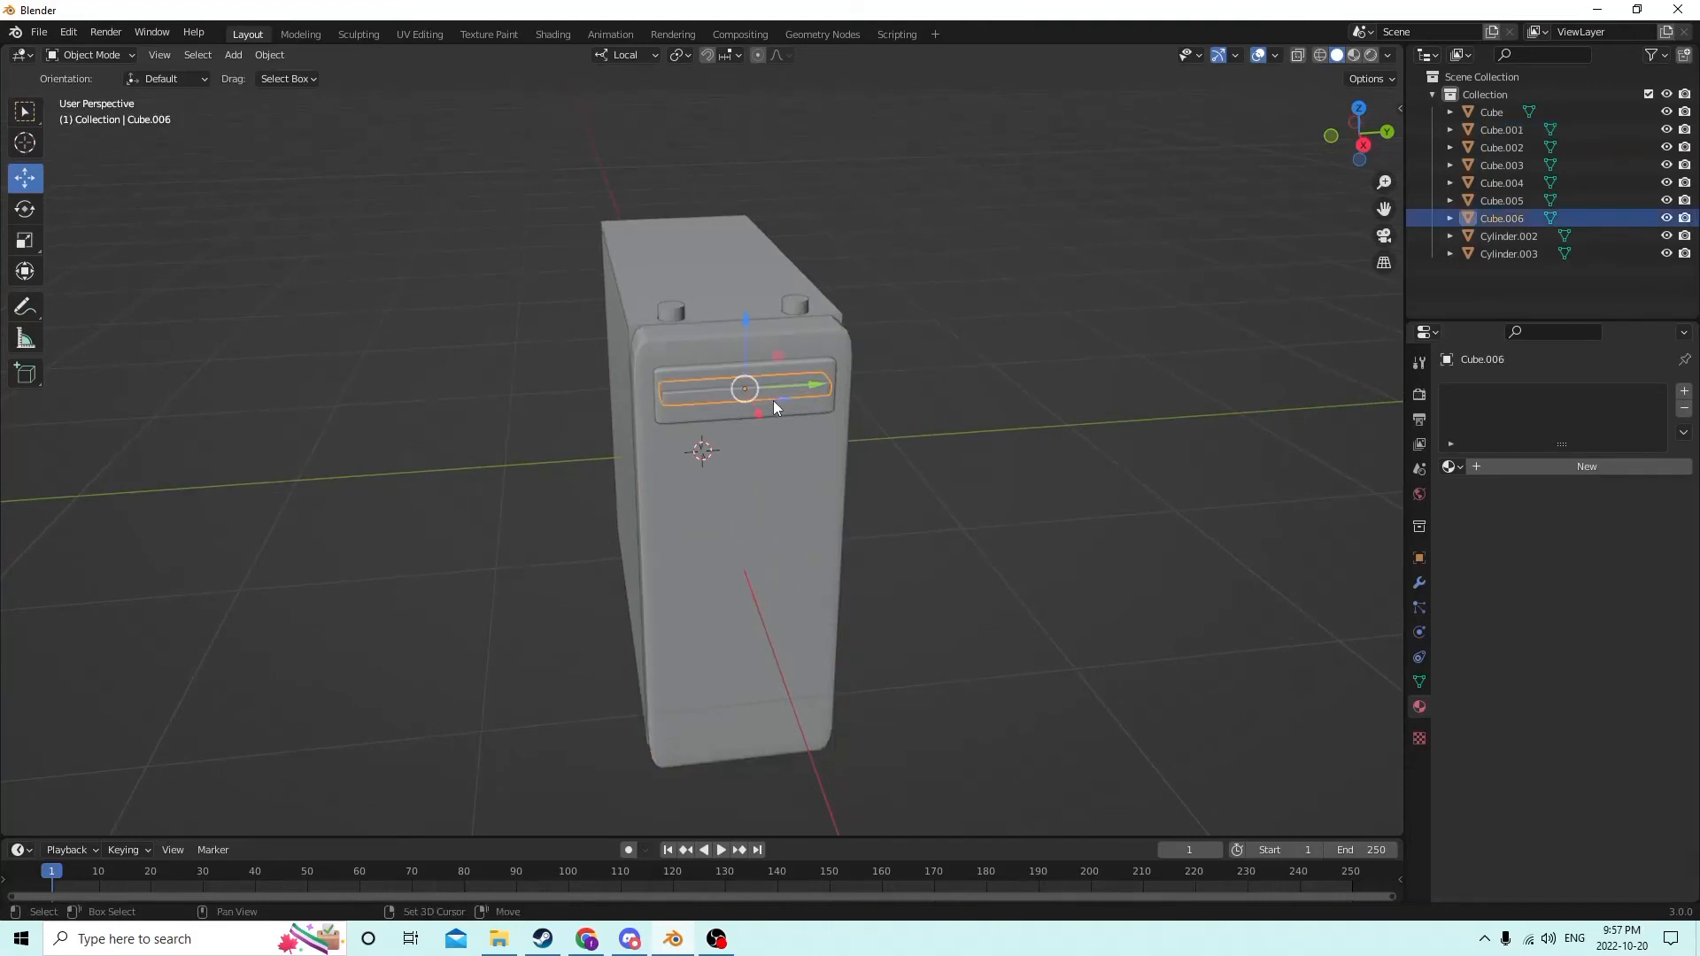
left_click(799, 409, "shift")
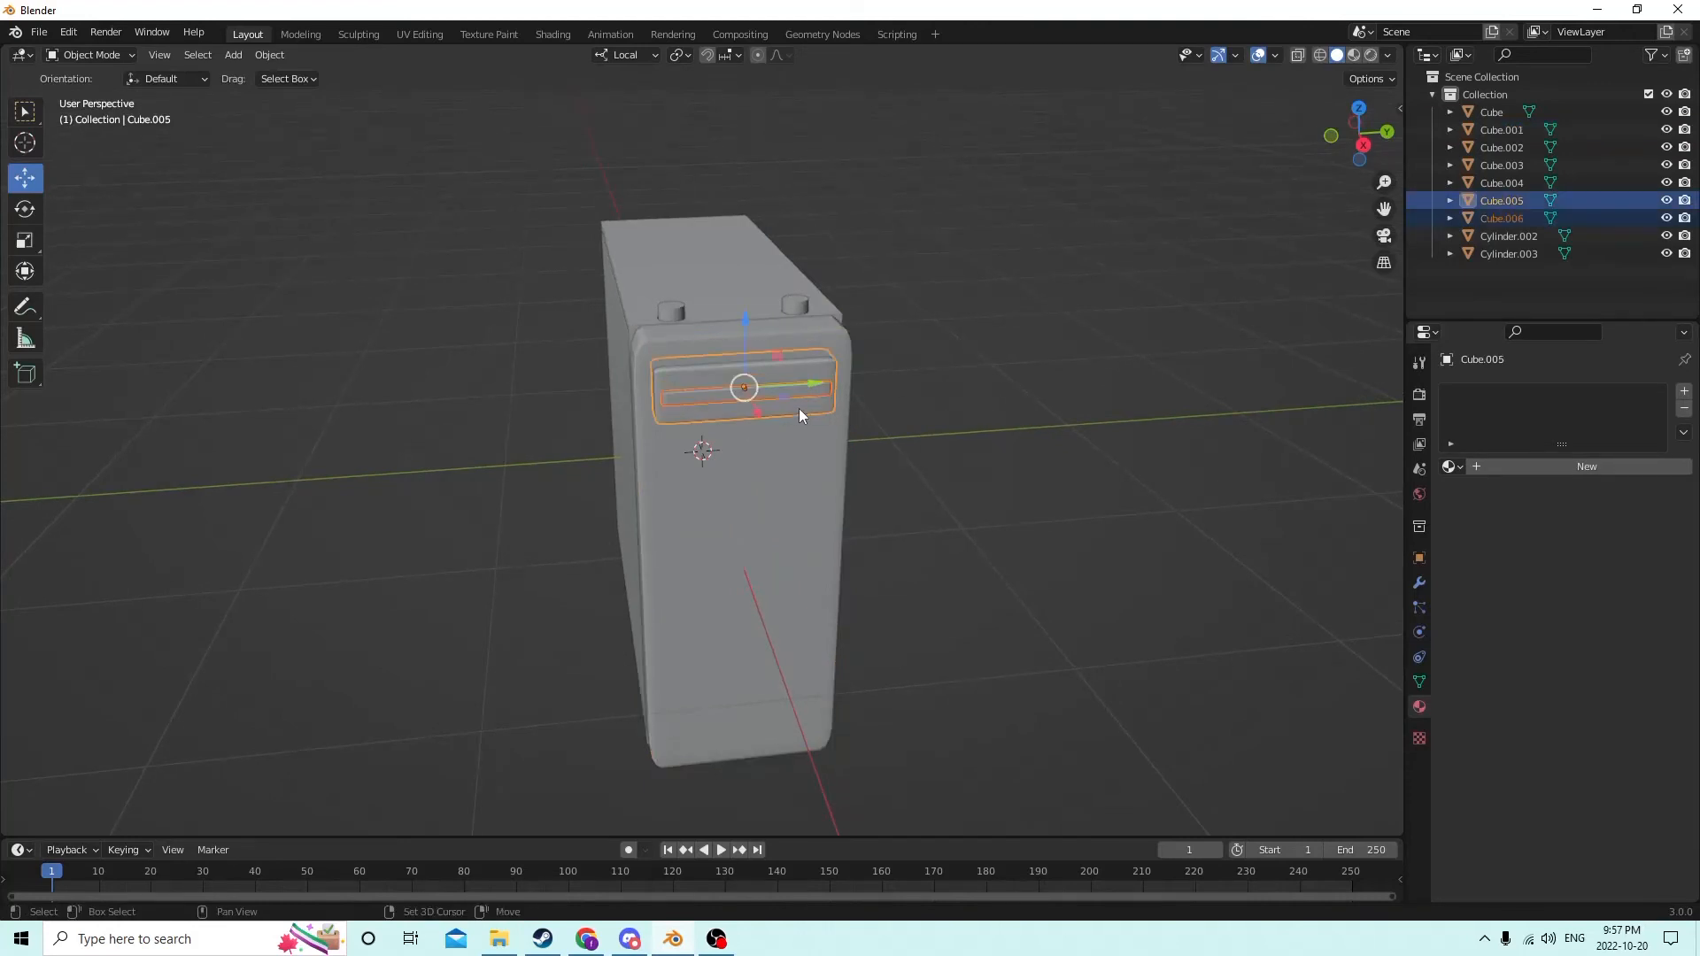
left_click(774, 512, "shift")
middle_click_drag(784, 477, 842, 509)
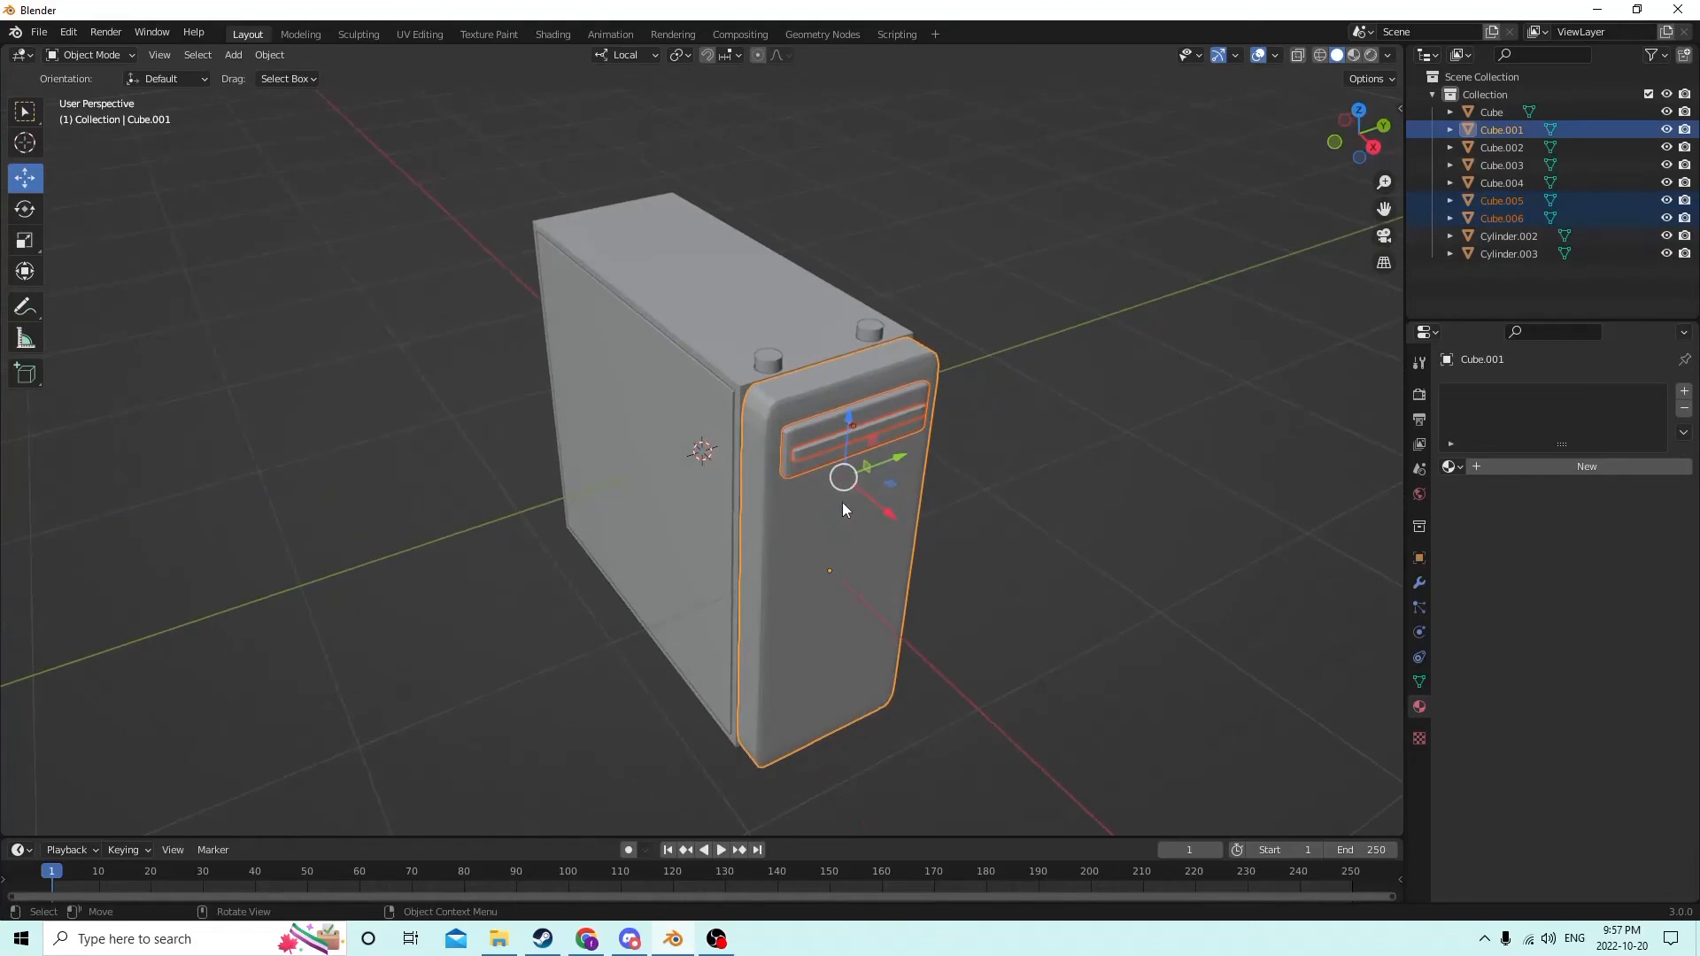
left_click(763, 361, "shift")
left_click(876, 328, "shift")
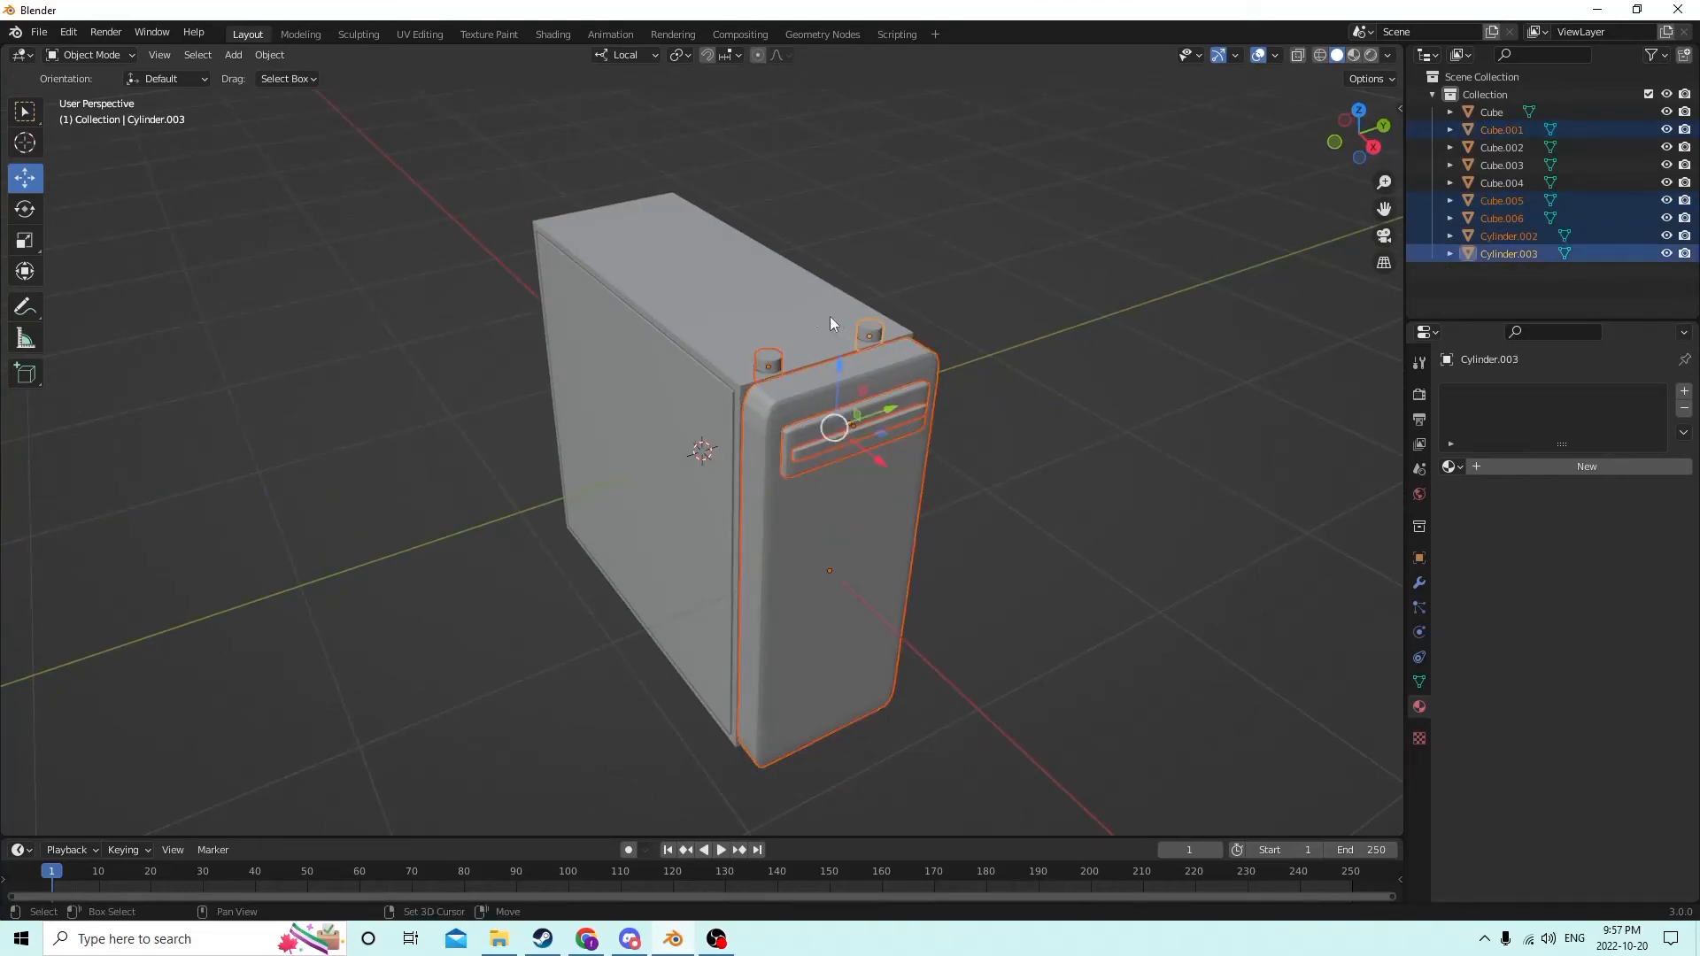
left_click(779, 301, "shift")
middle_click_drag(790, 301, 841, 299)
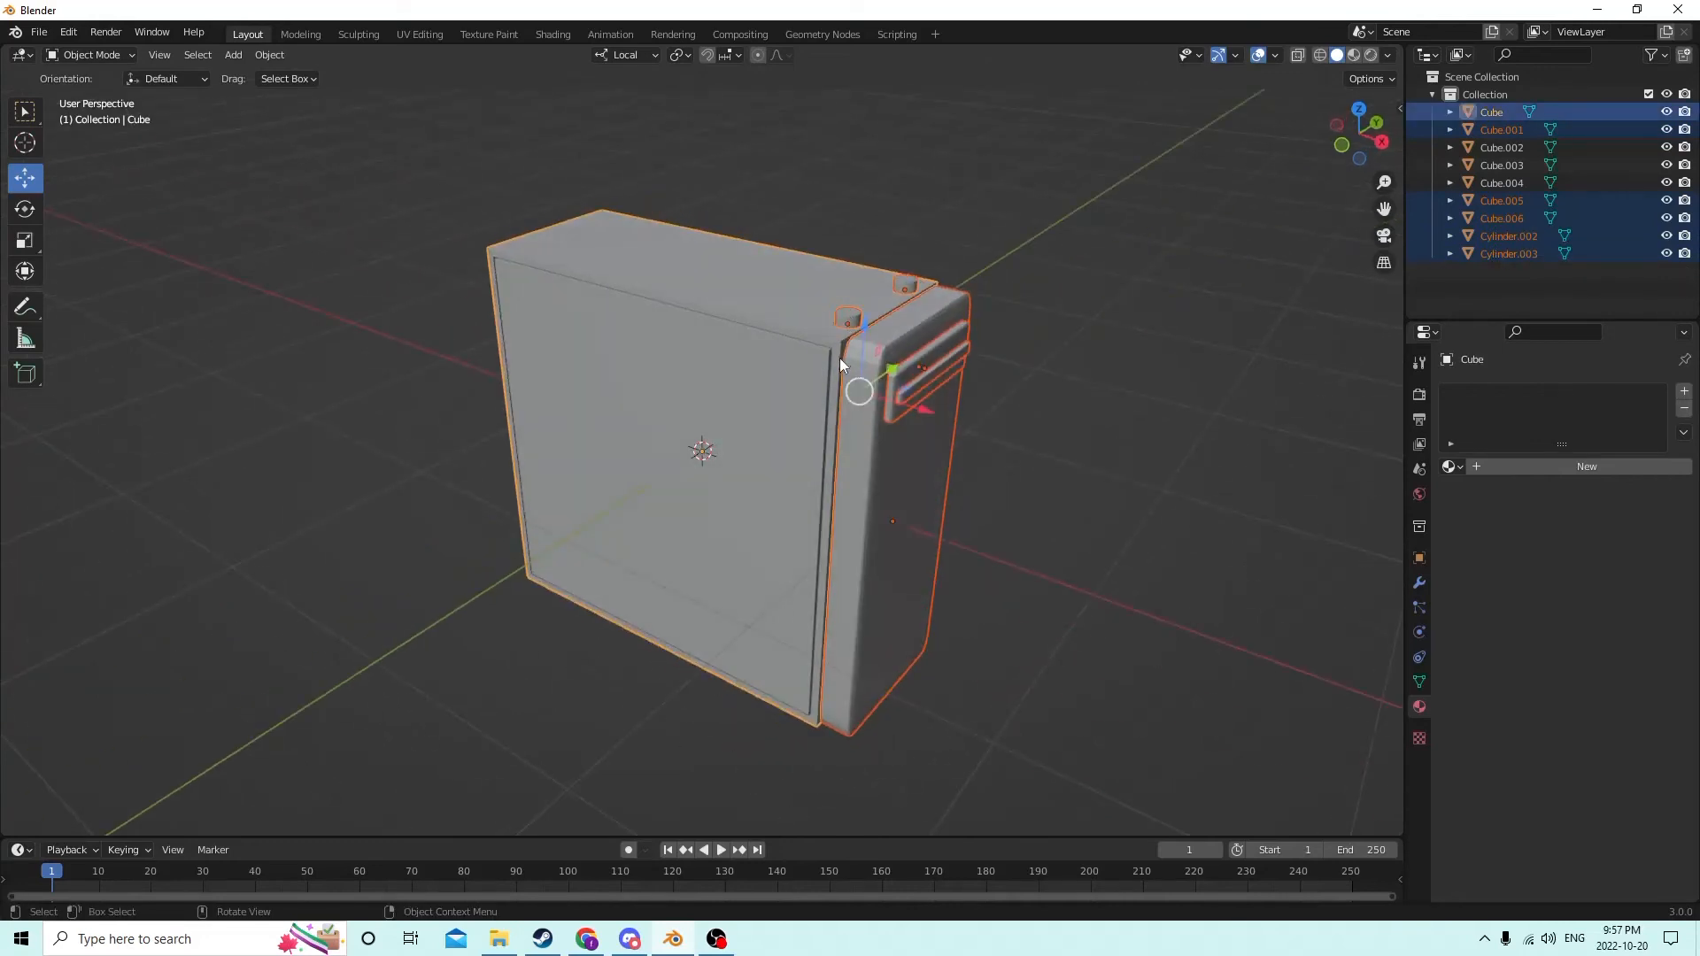
middle_click_drag(839, 358, 703, 403)
left_click(726, 398, "shift")
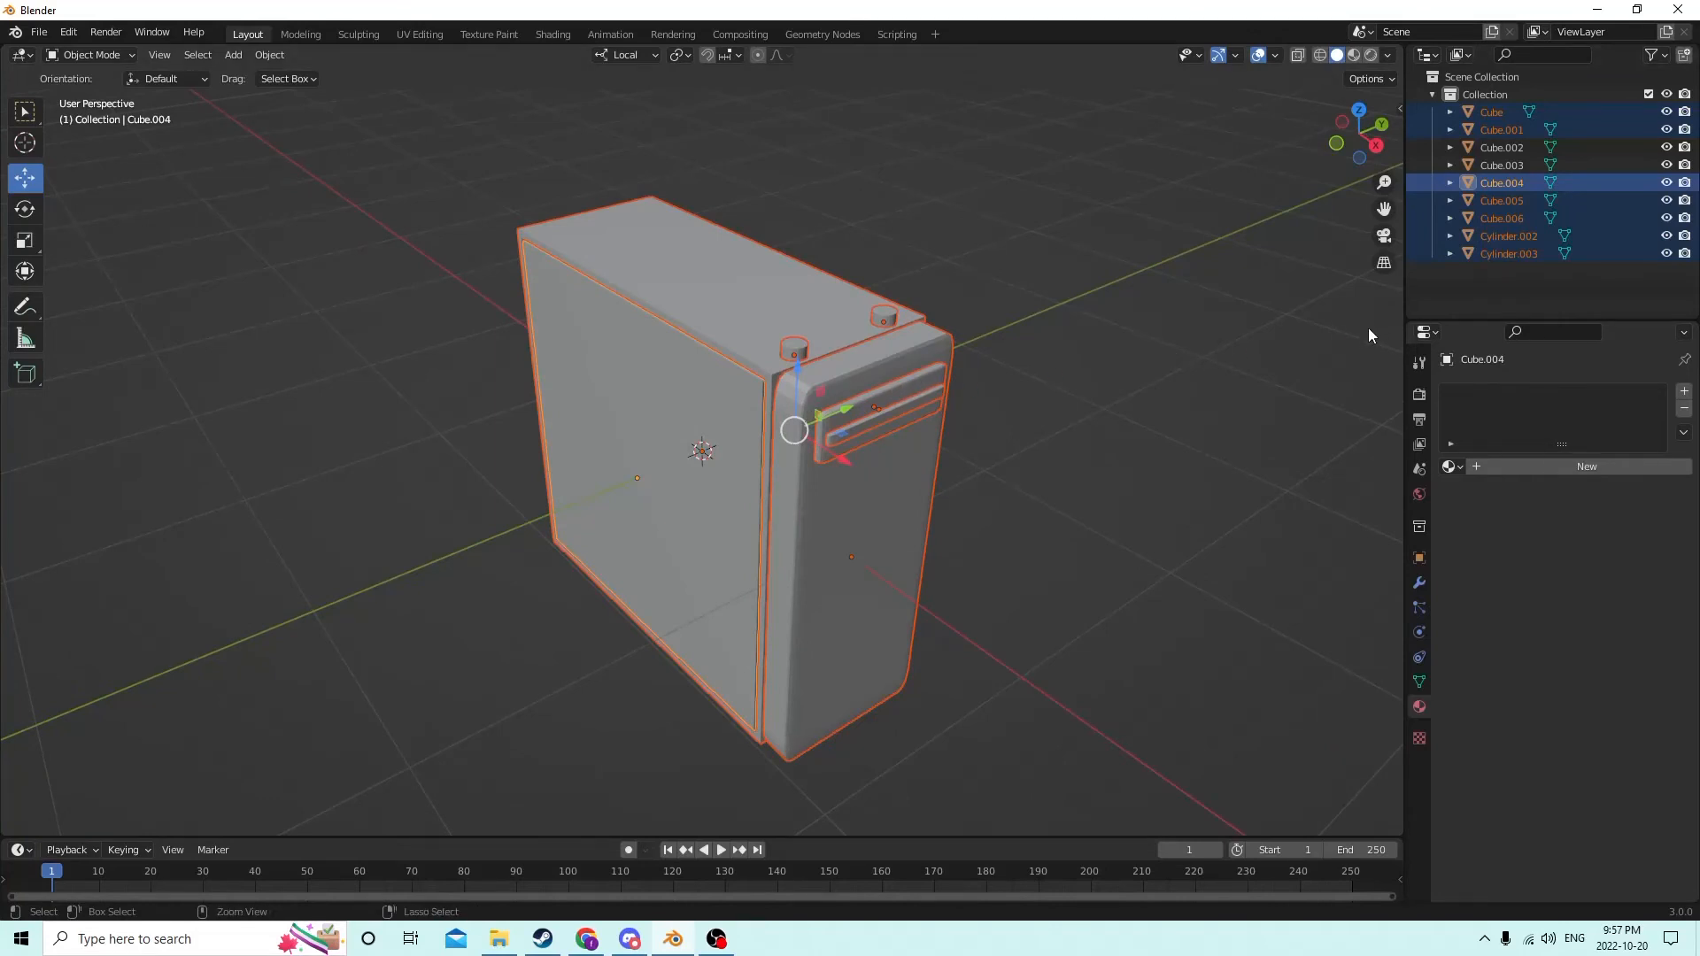
key("ctrl+j")
Step: Create a new material for the joined tower and darken its base color to a gray with value 0.119
middle_click_drag(1261, 335, 1099, 305)
left_click(1120, 328)
key("Tab")
left_click(1066, 307)
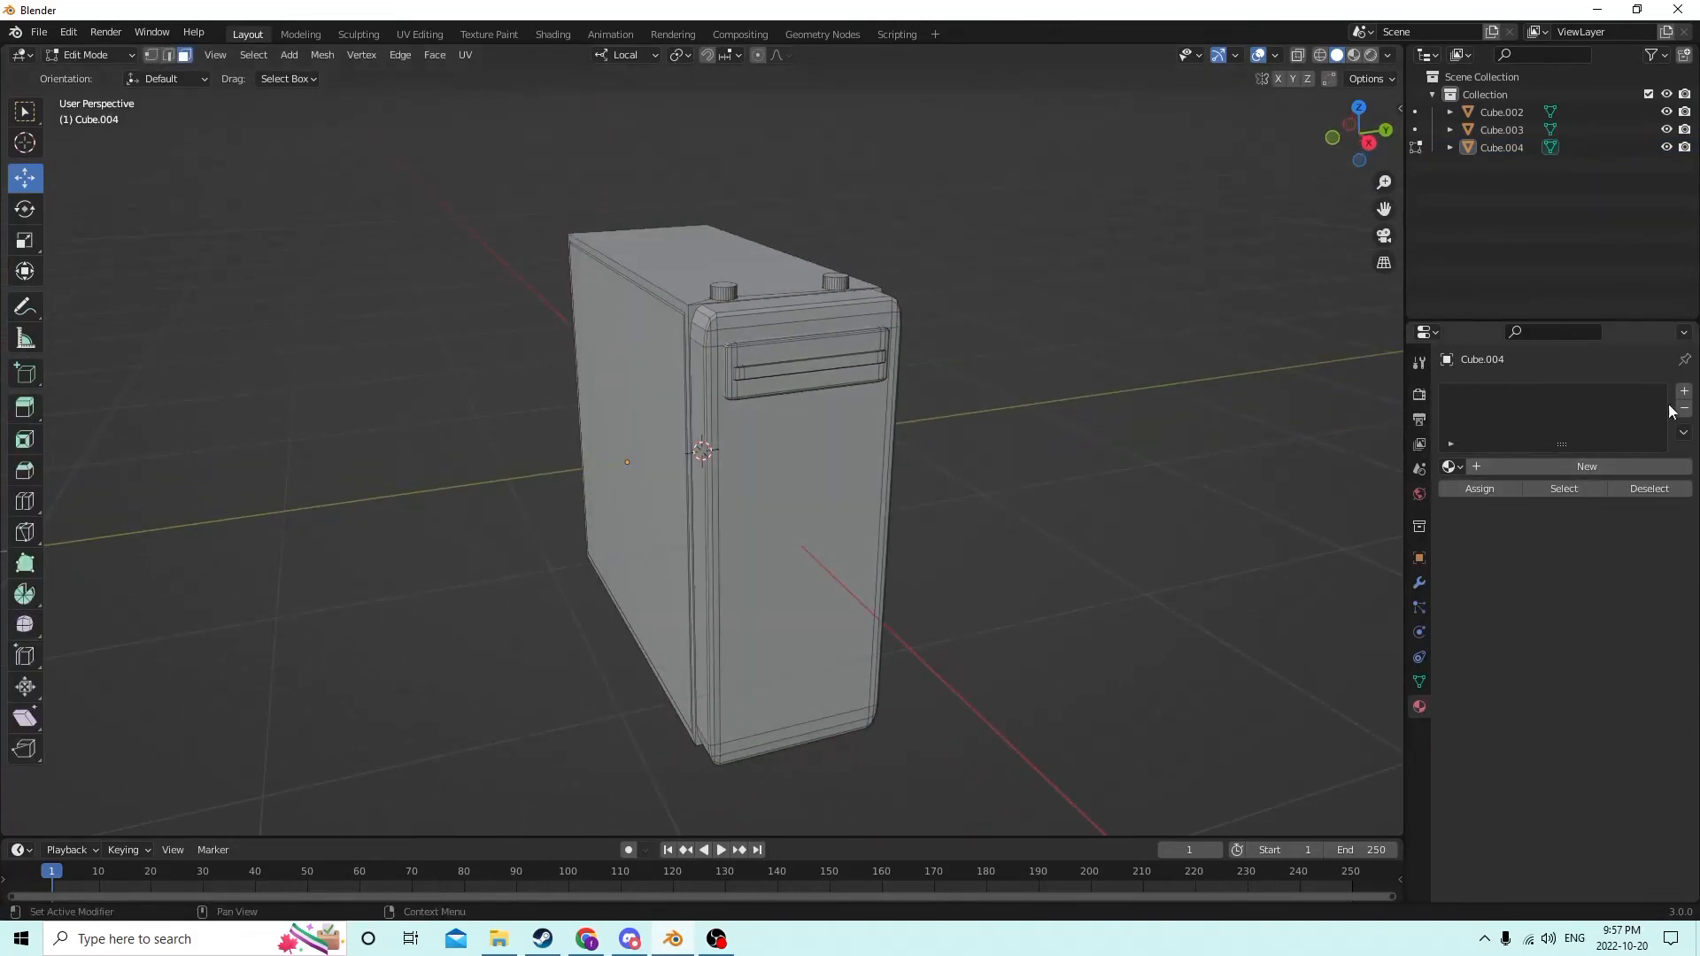
left_click(1684, 390)
left_click(1578, 465)
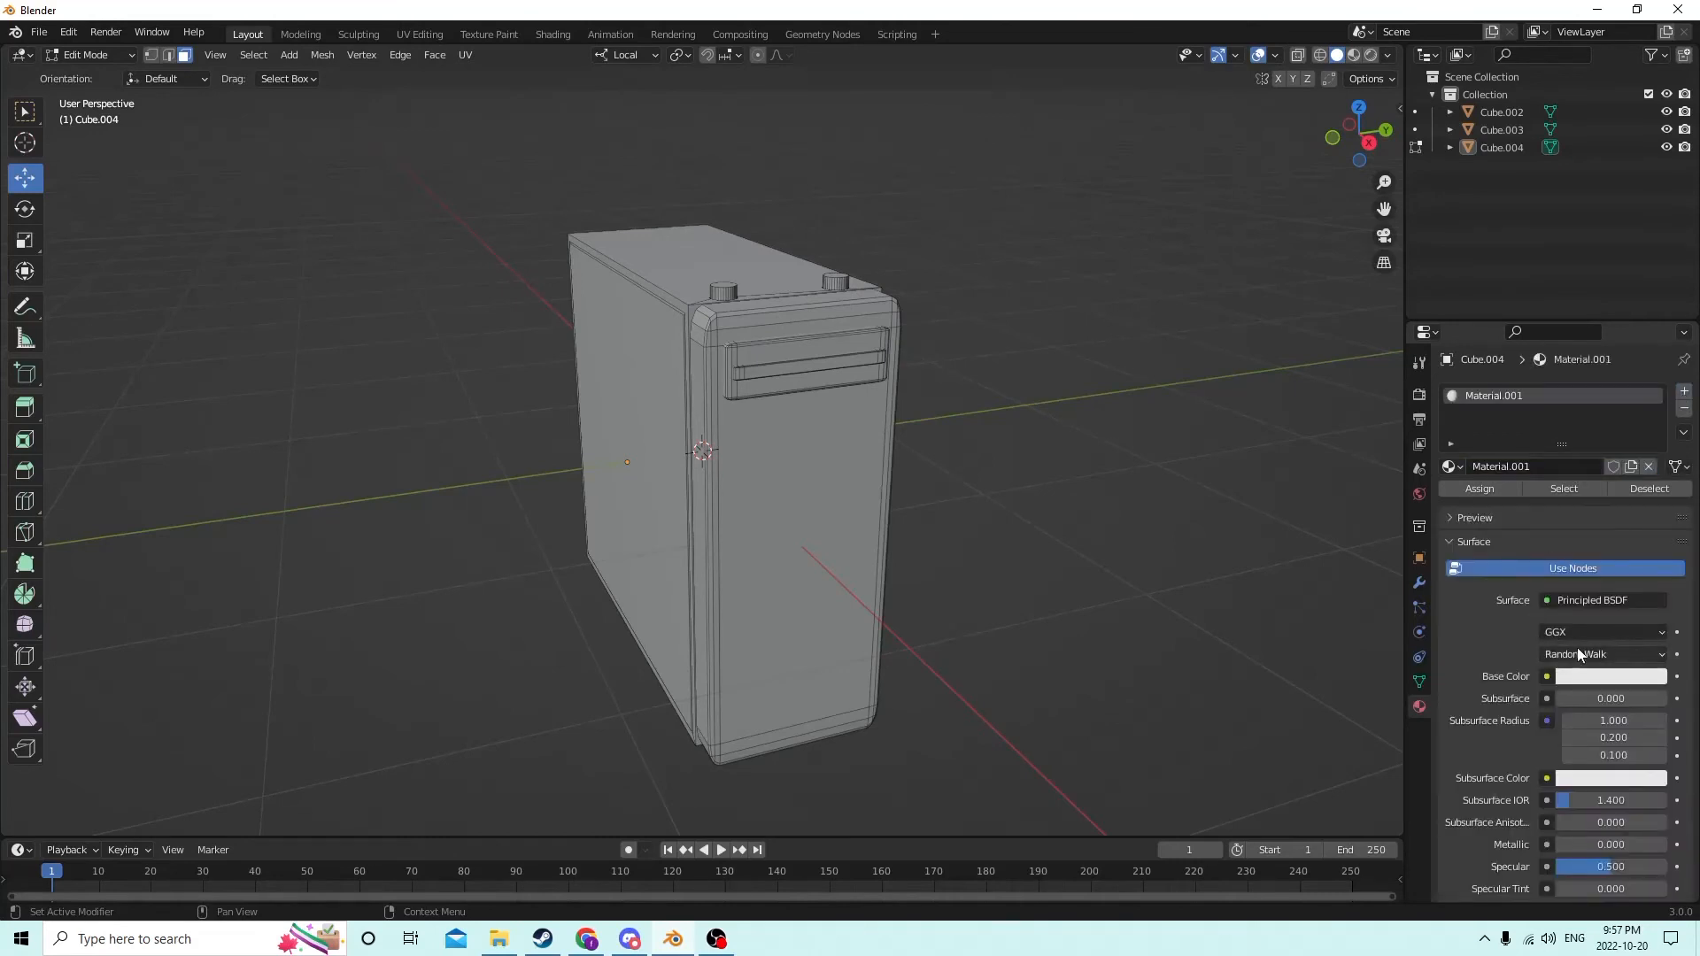
left_click(1596, 677)
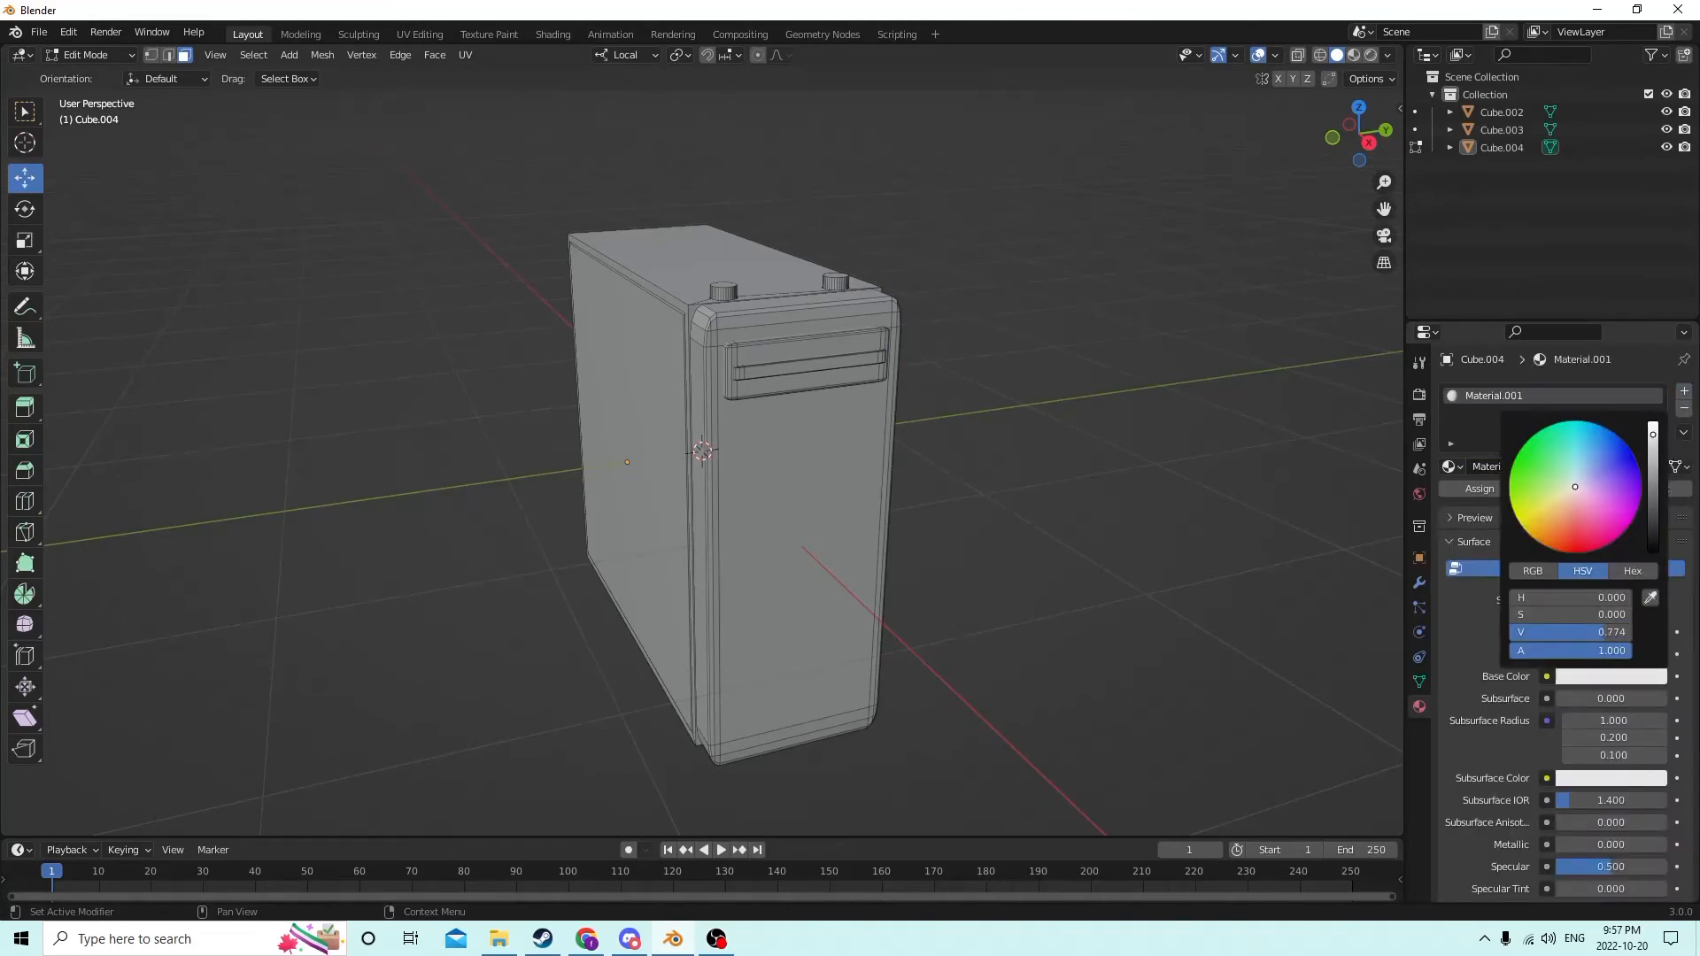
left_click_drag(1652, 443, 1652, 505)
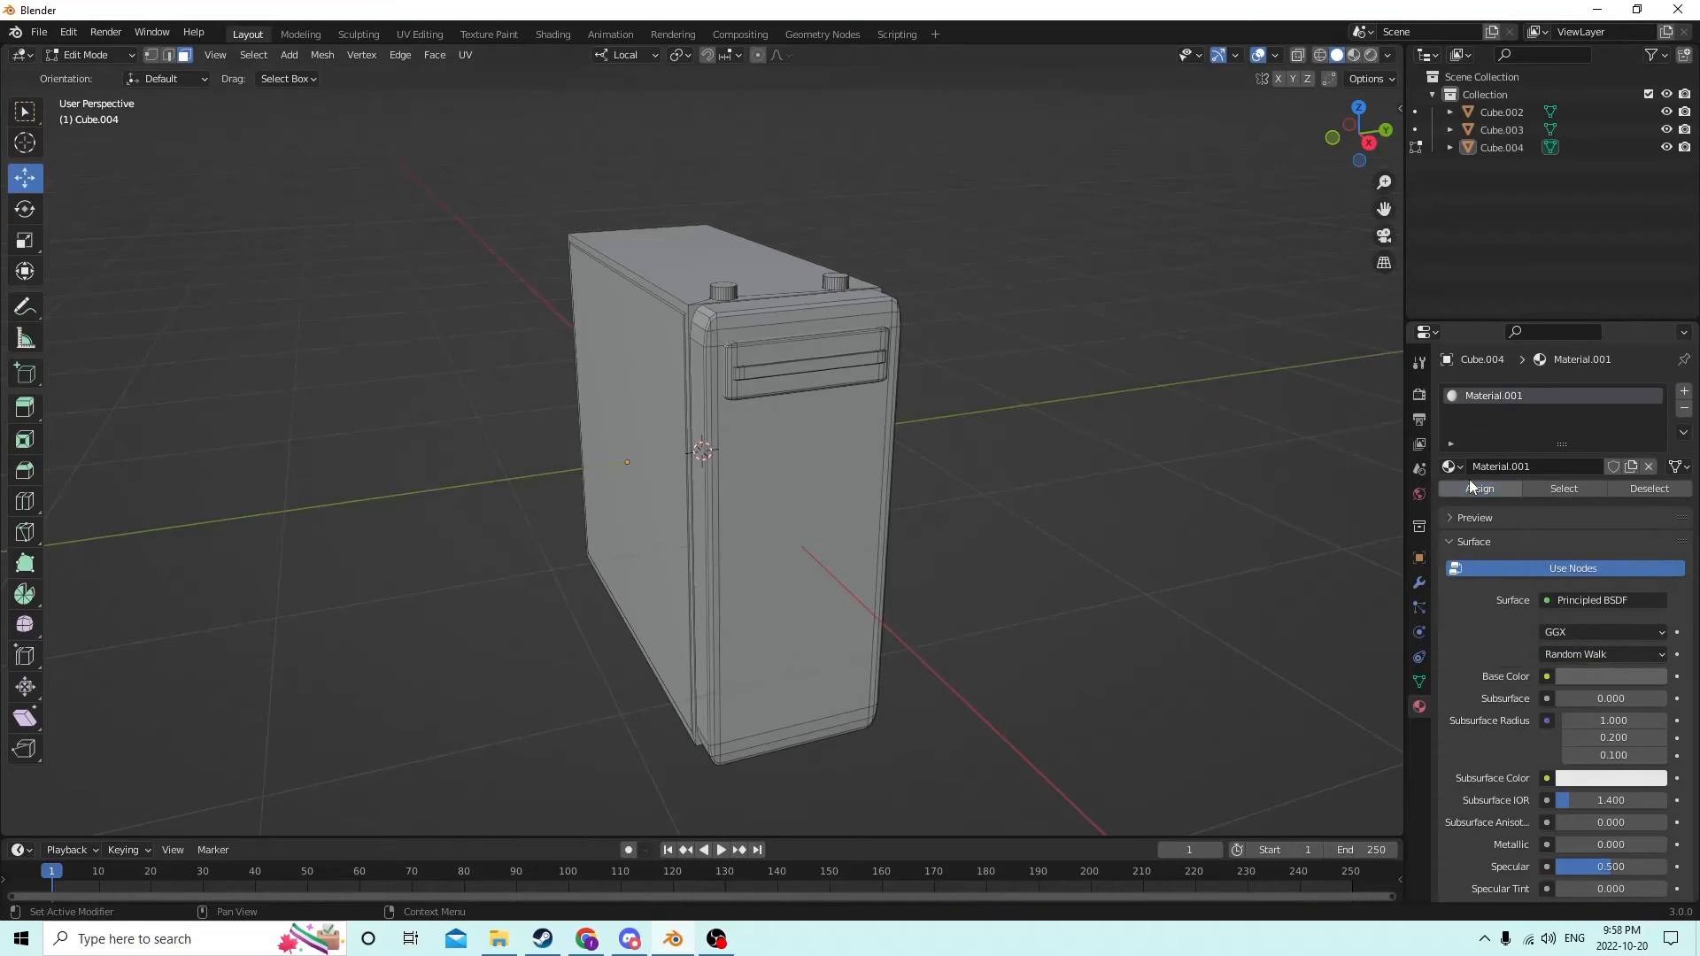
scroll(1104, 443, "down", 8)
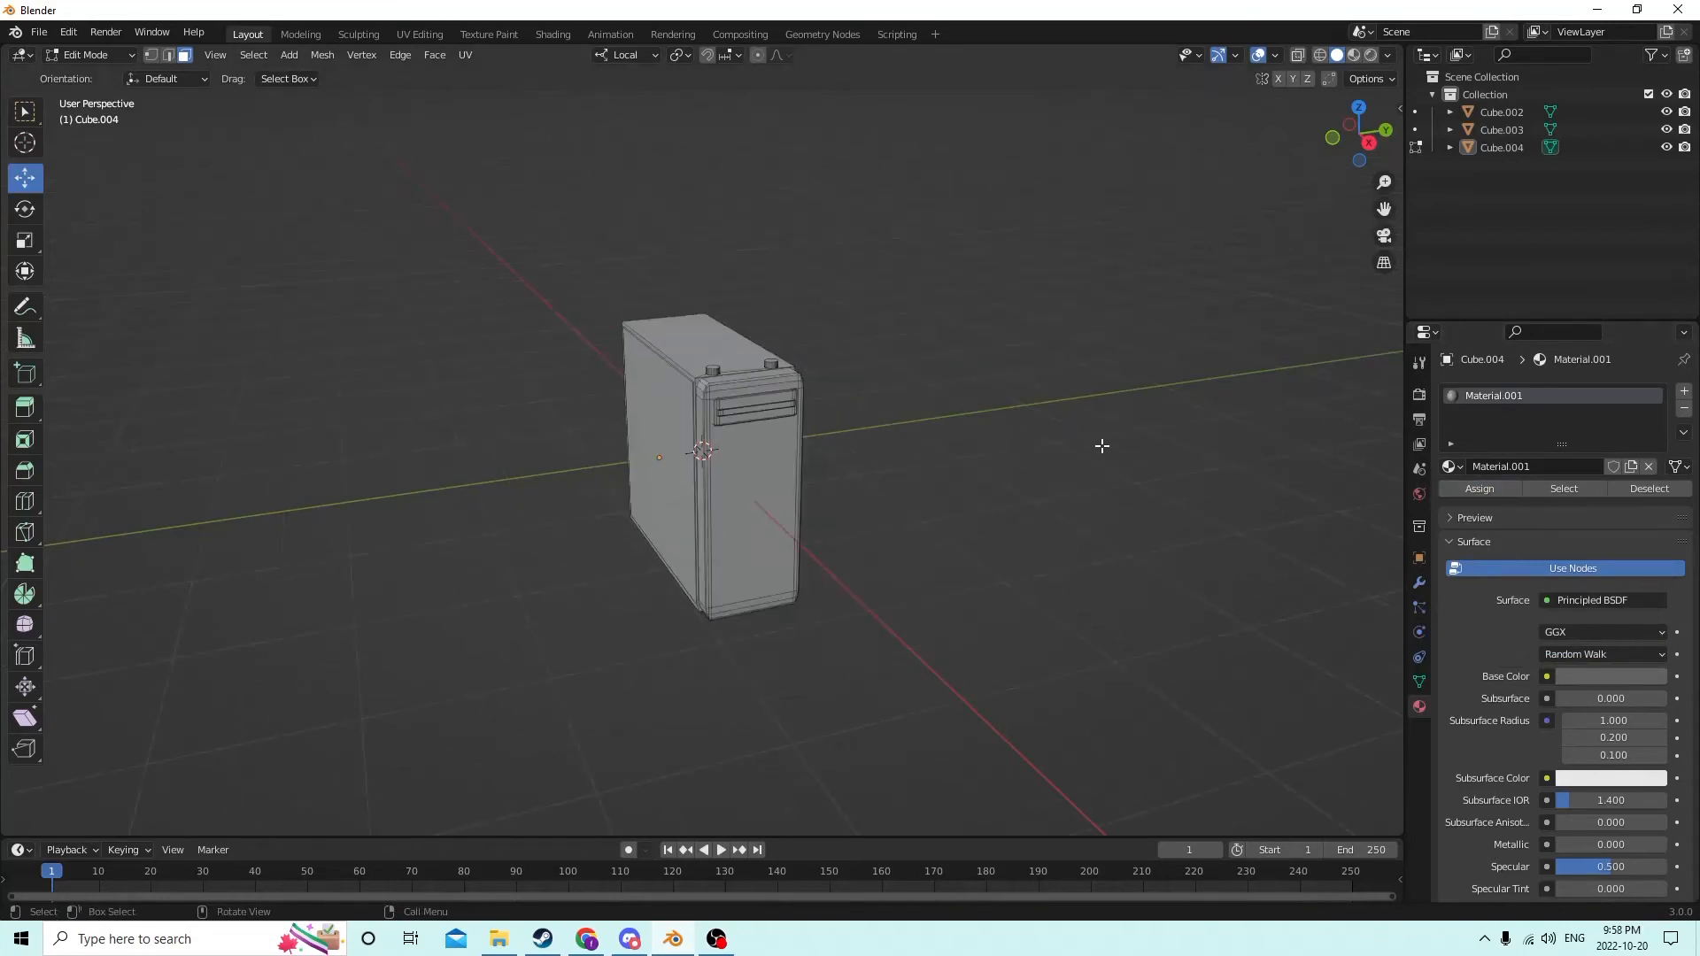
scroll(1076, 444, "up", 6)
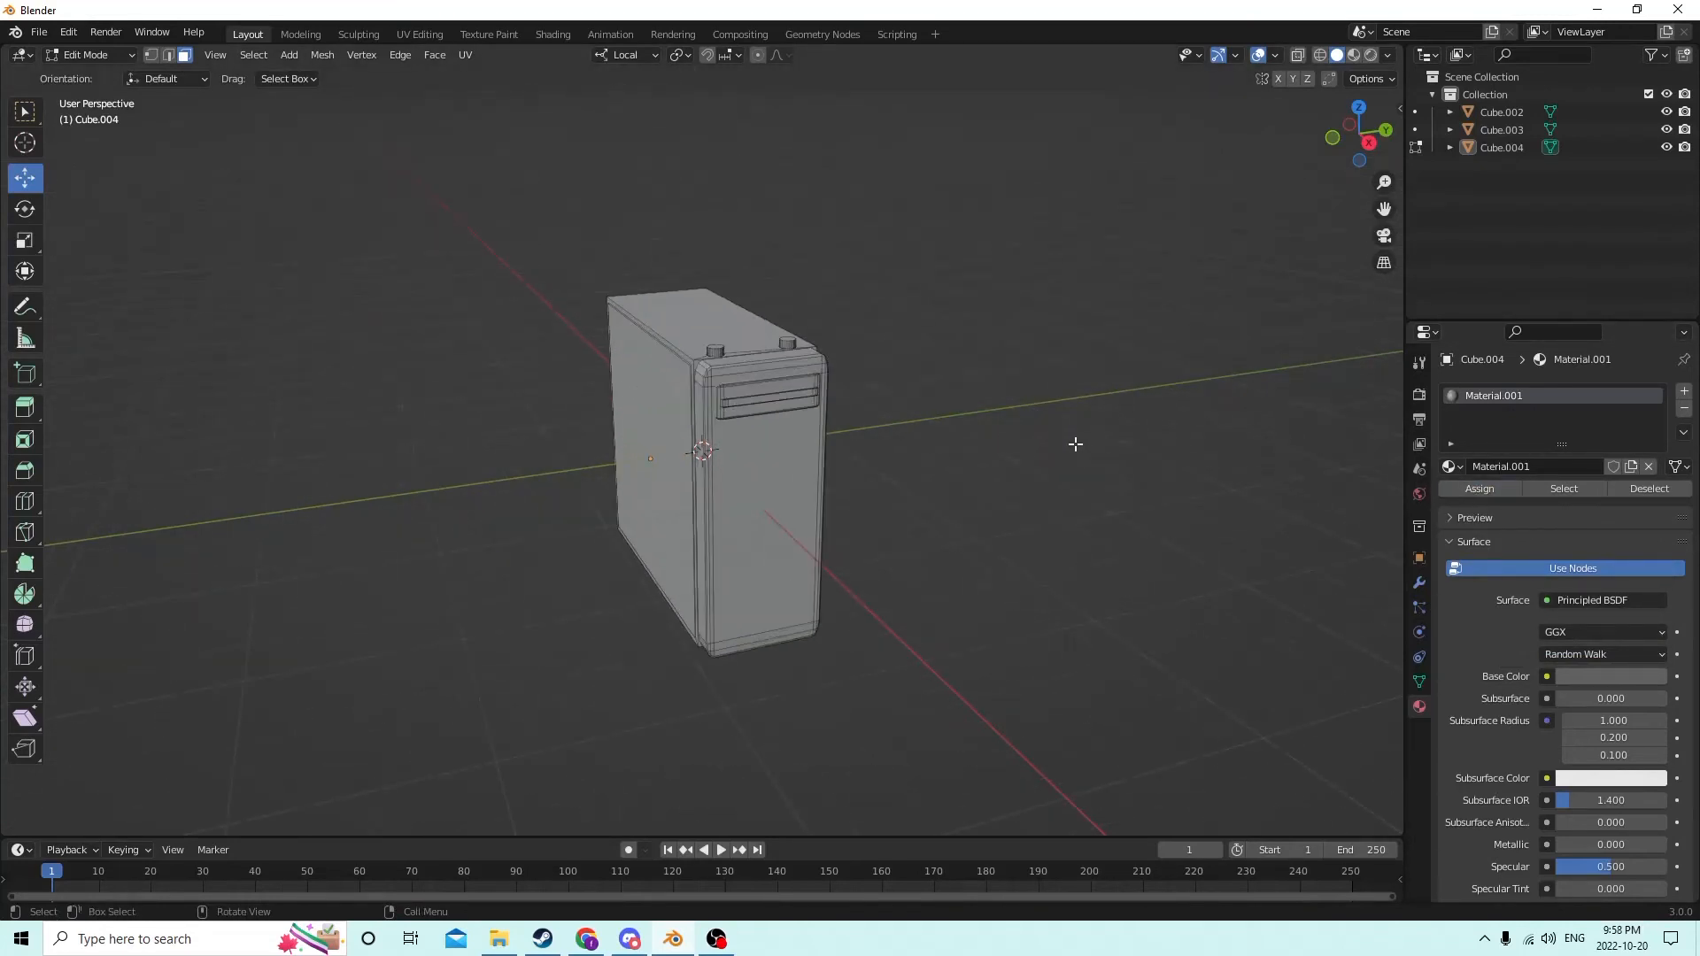
key("Tab")
scroll(1033, 436, "up", 1)
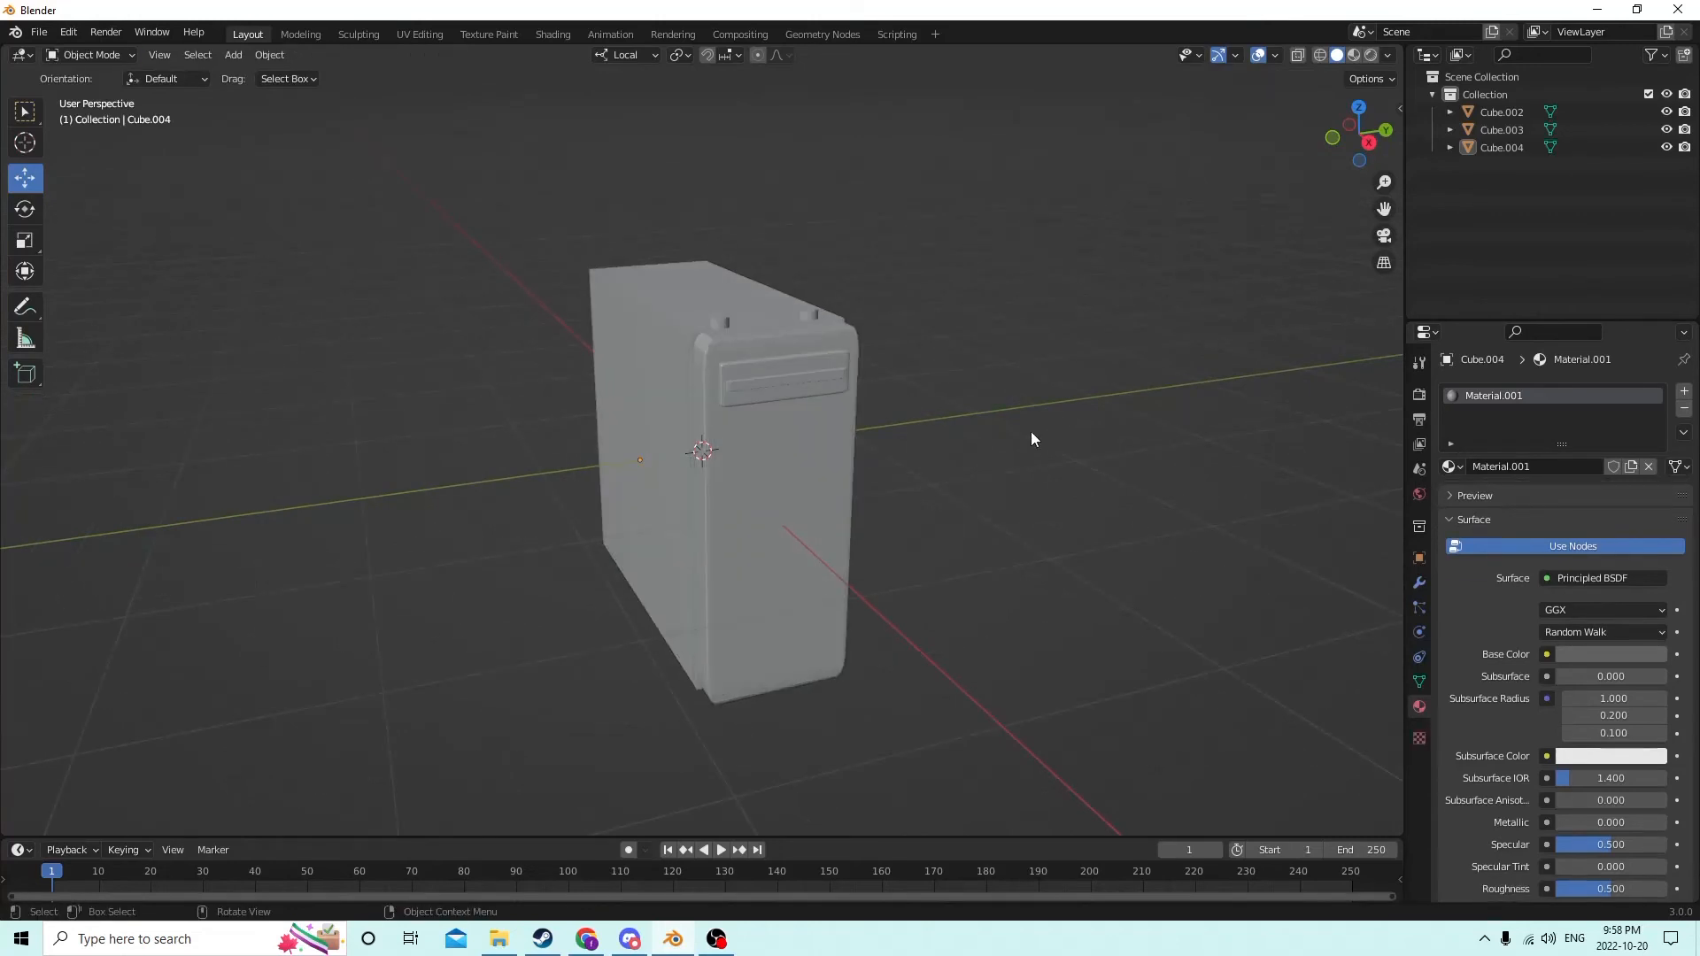
scroll(980, 430, "down", 2)
scroll(816, 429, "up", 1)
Step: Assign the gray material to all faces of the joined tower
left_click(816, 428)
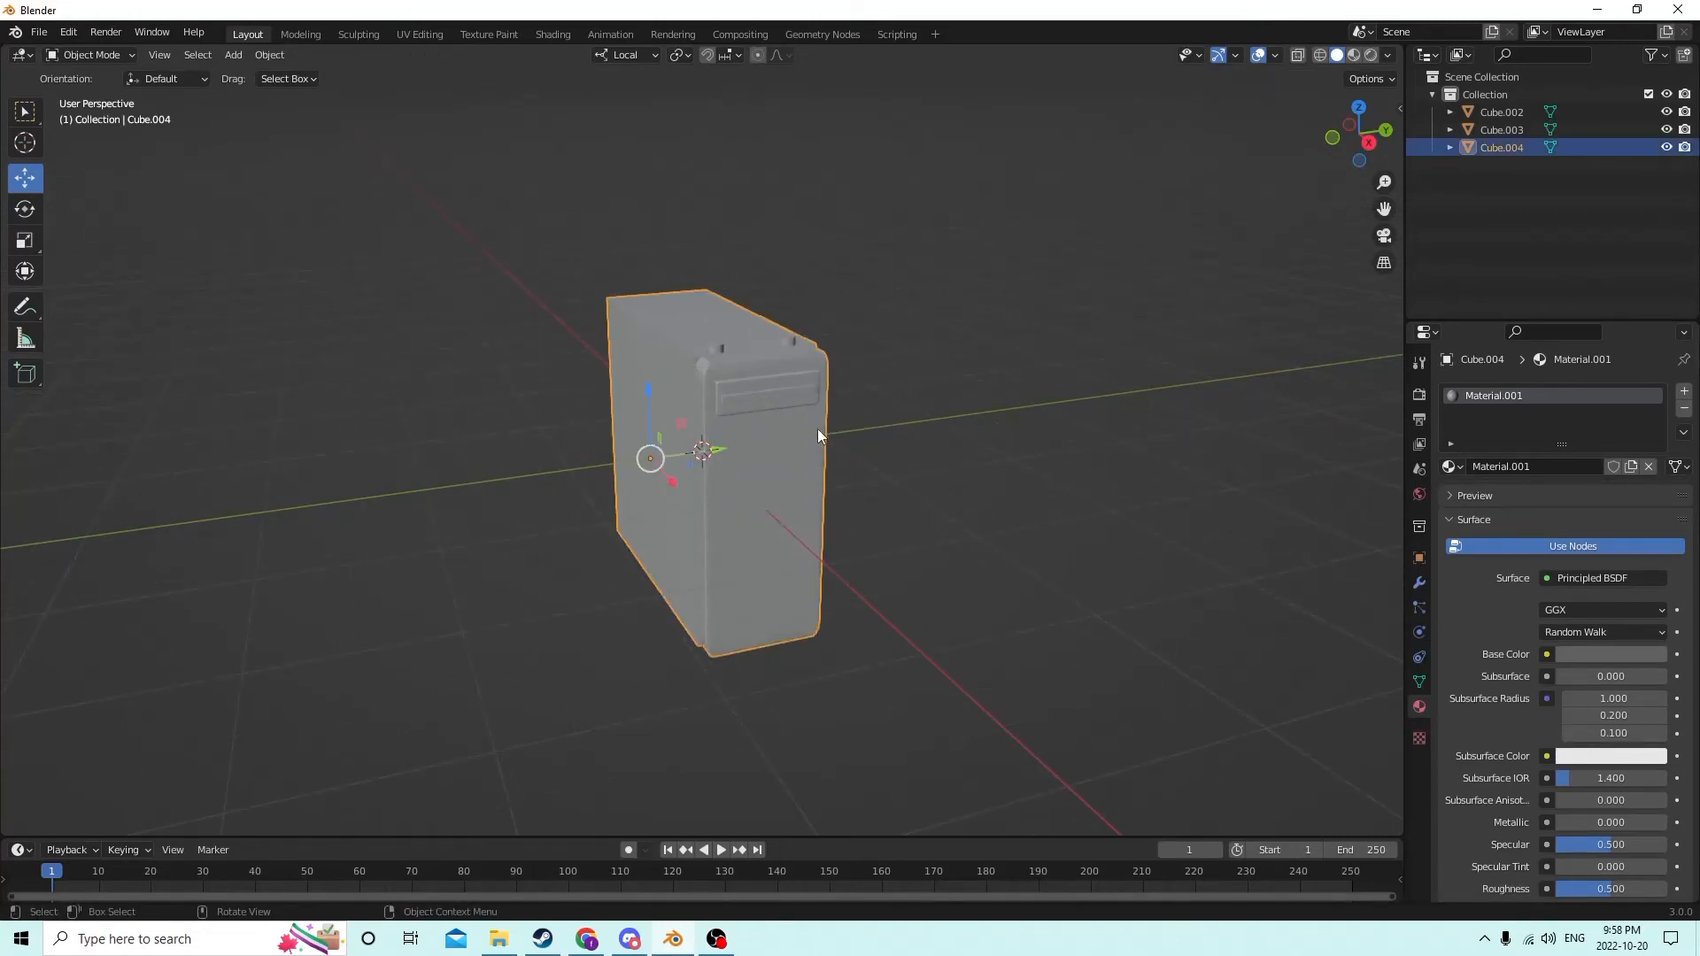
key("Tab")
middle_click_drag(867, 426, 1112, 428)
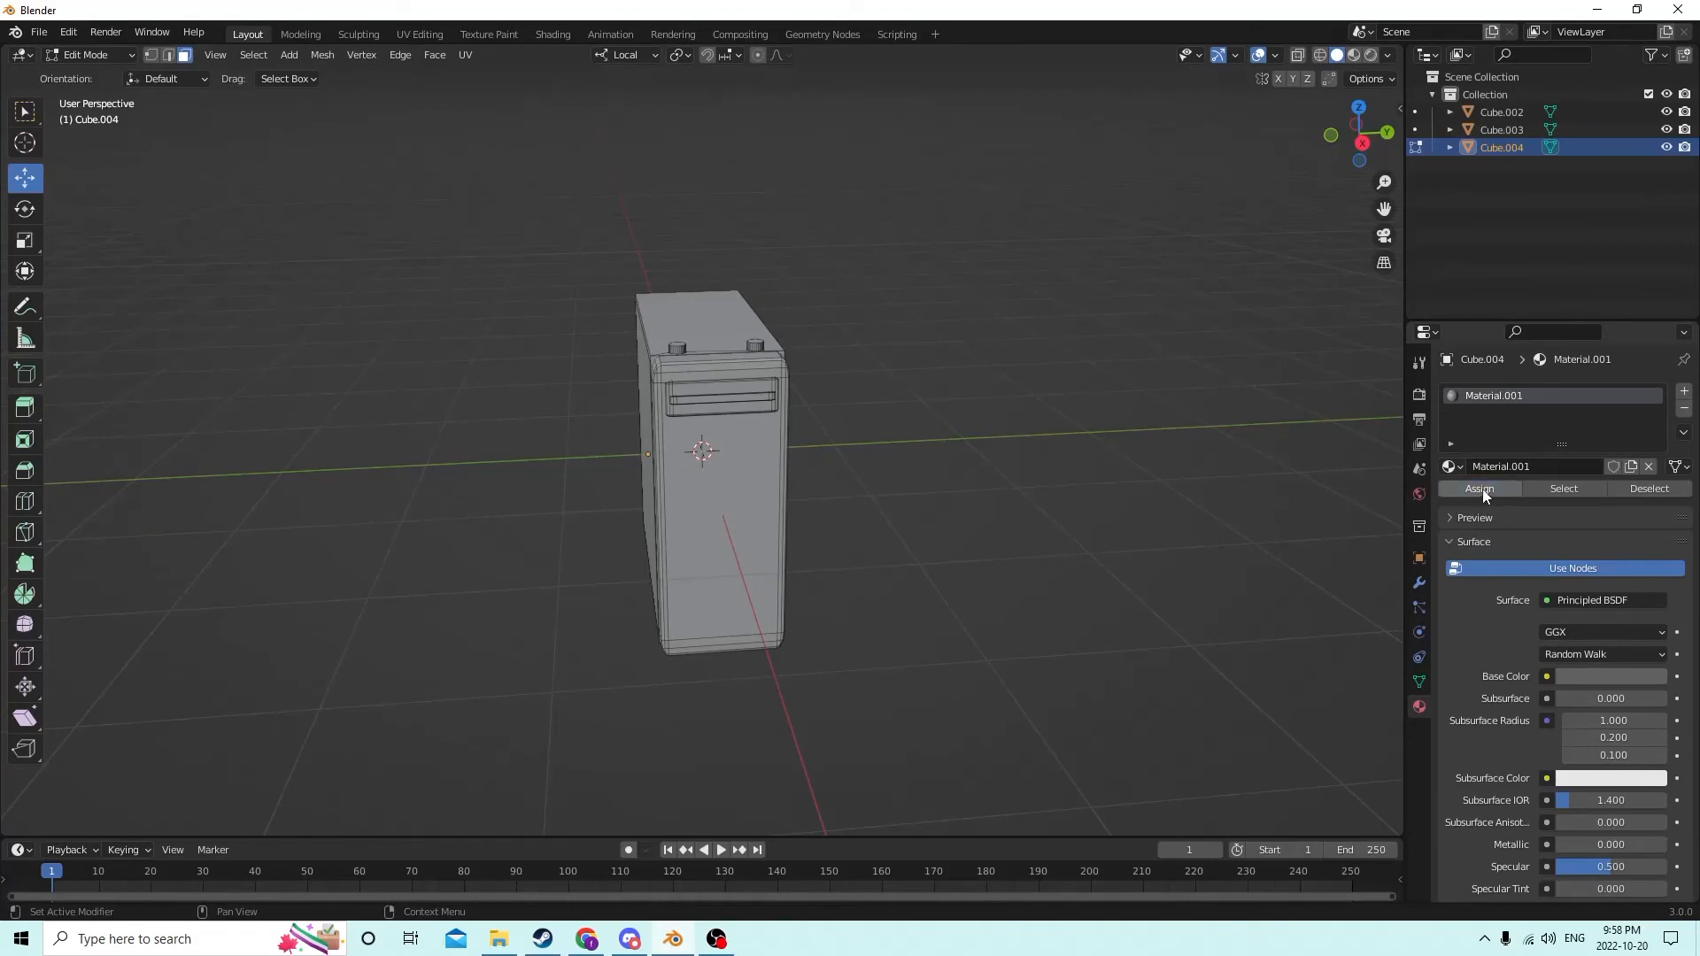
middle_click_drag(1222, 466, 1129, 450)
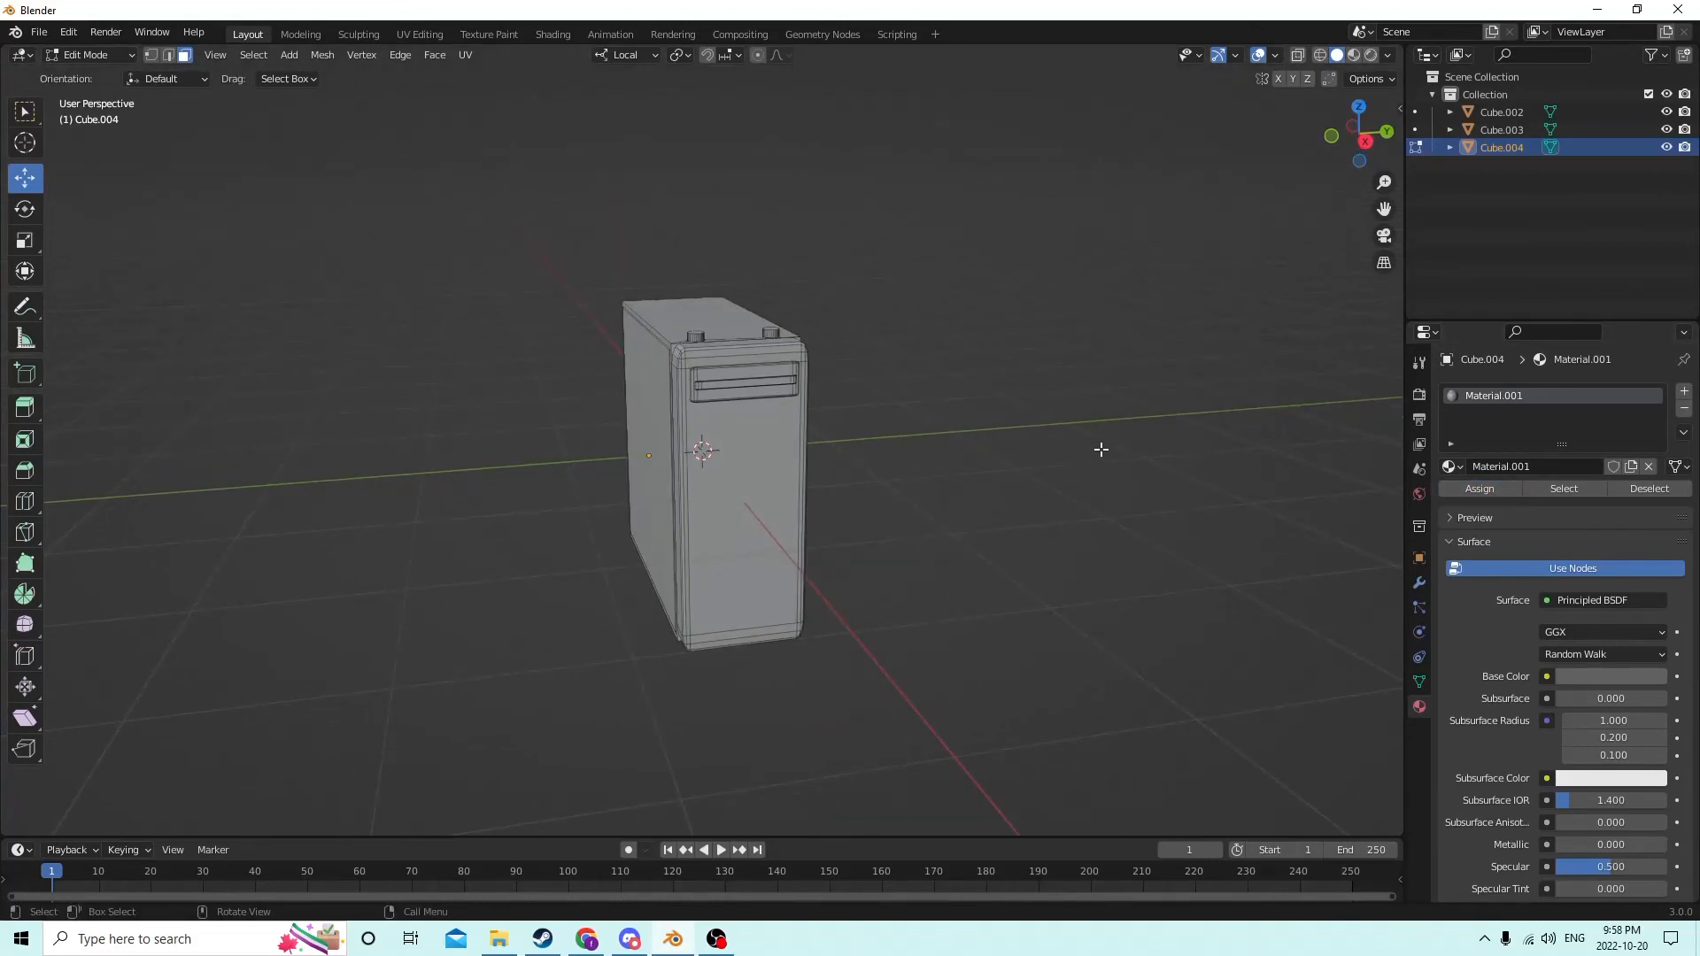
key("a")
left_click(1489, 489)
key("alt+a")
middle_click_drag(1070, 404, 1049, 404)
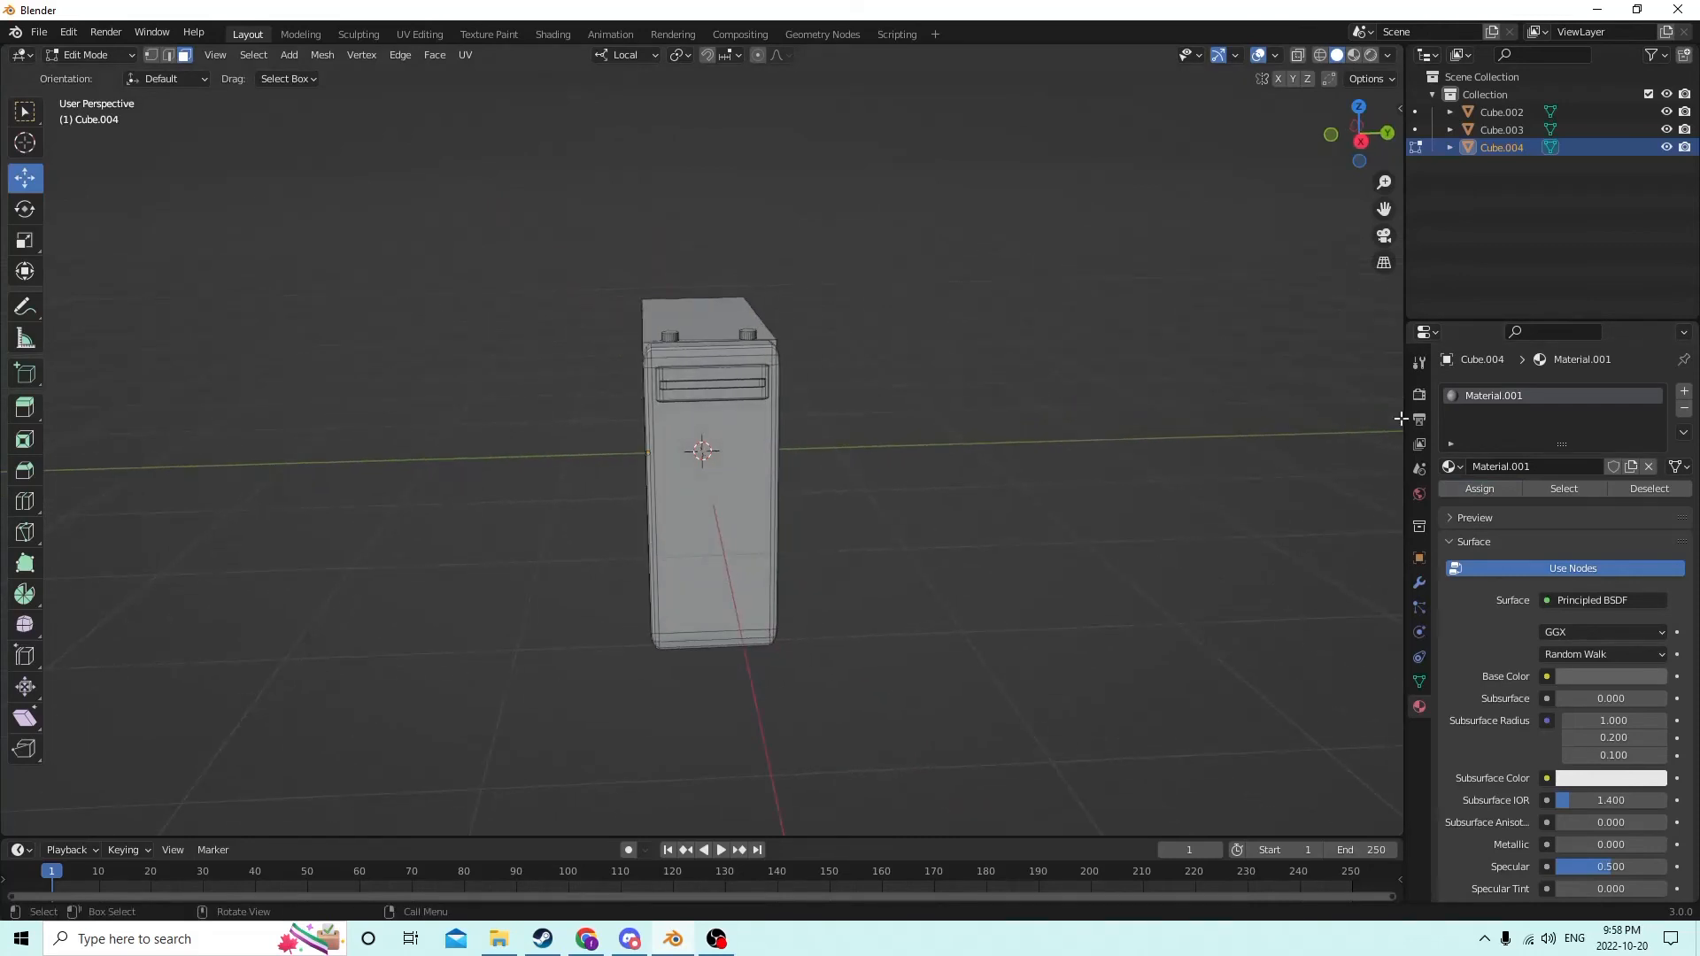
Step: Darken the tower material's base color to nearly black
left_click(1594, 677)
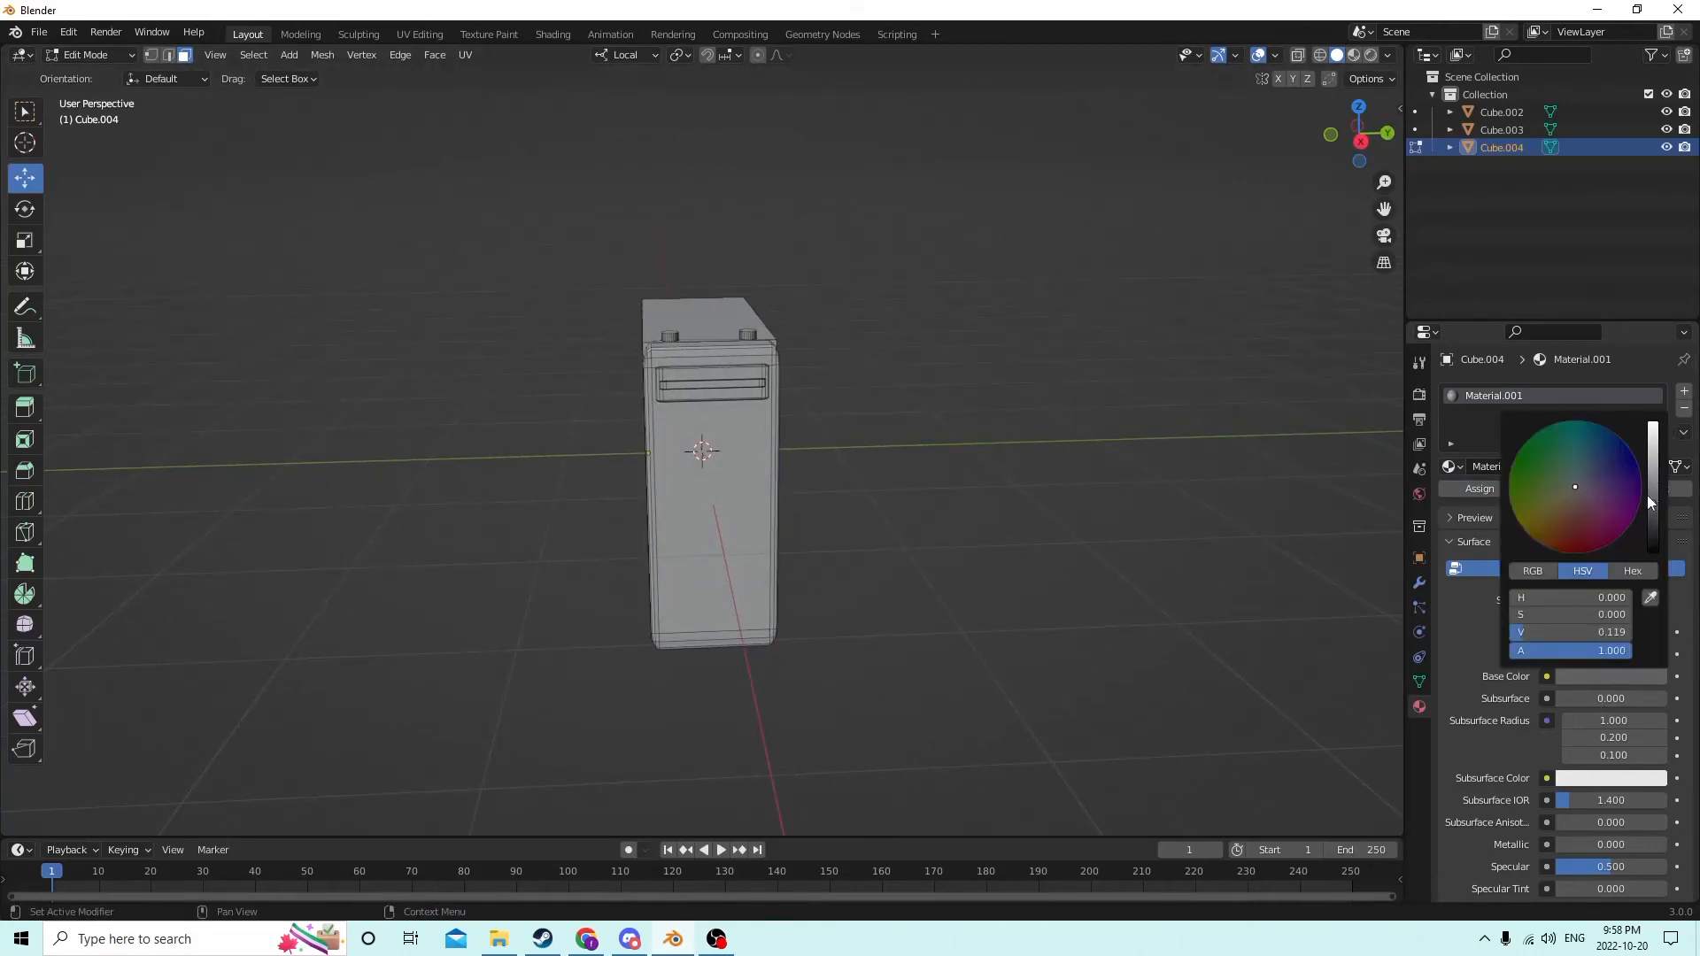
left_click_drag(1654, 505, 1654, 551)
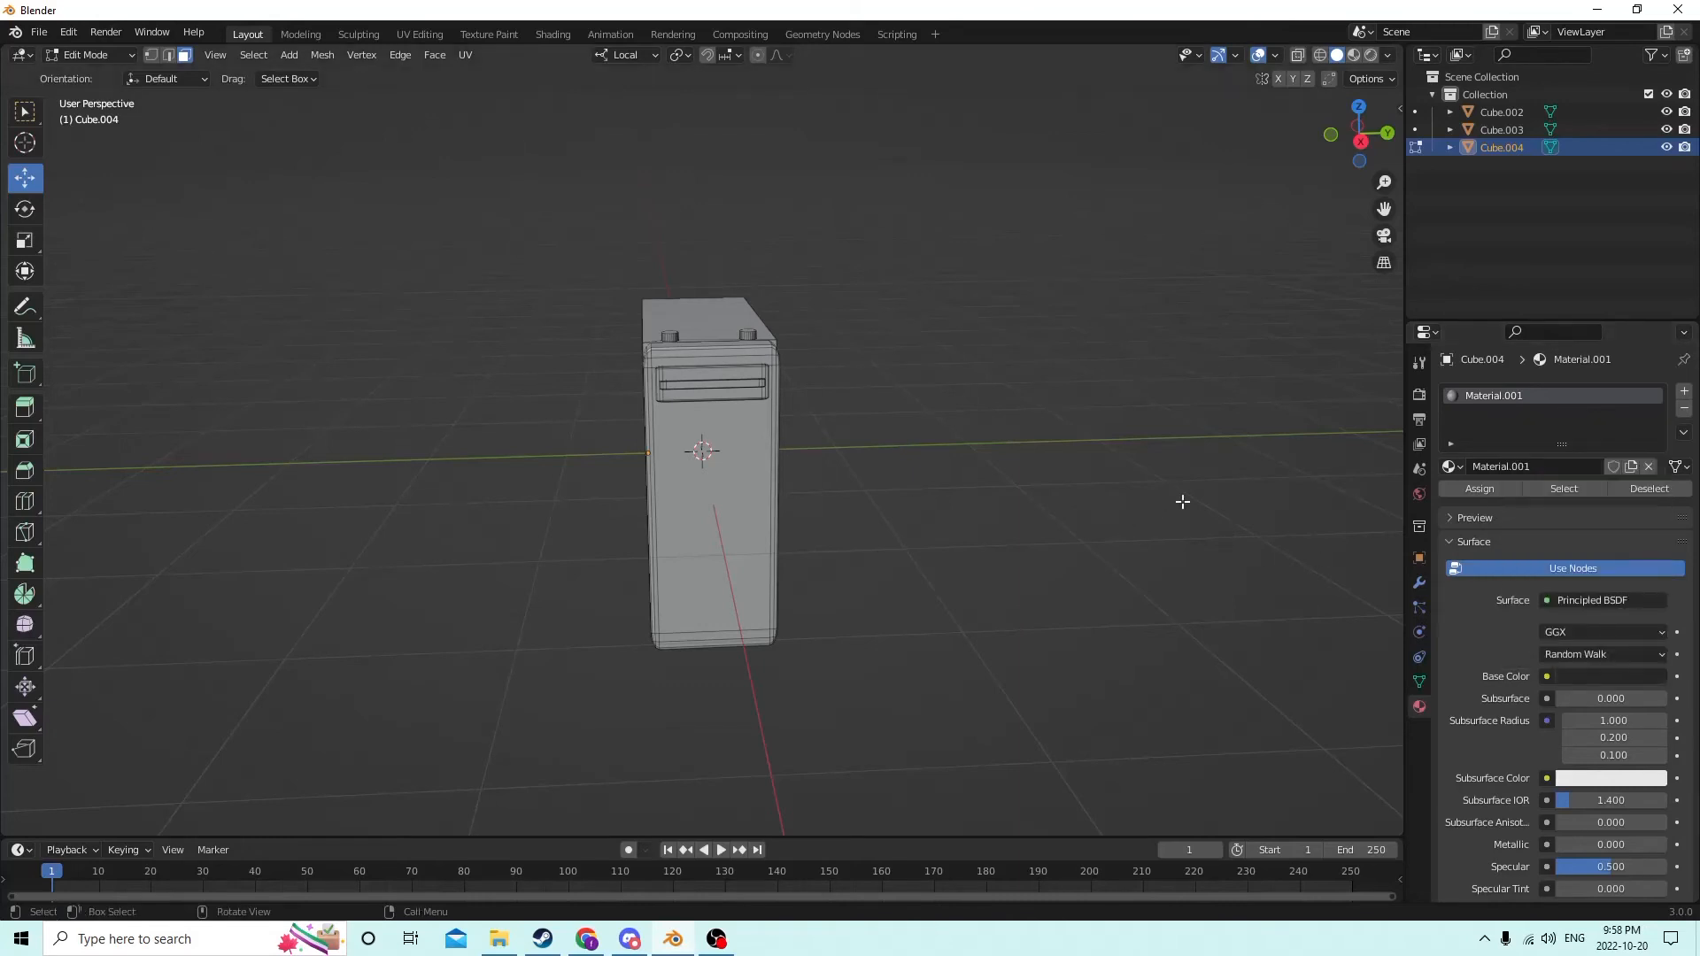
middle_click_drag(1065, 404, 1167, 402)
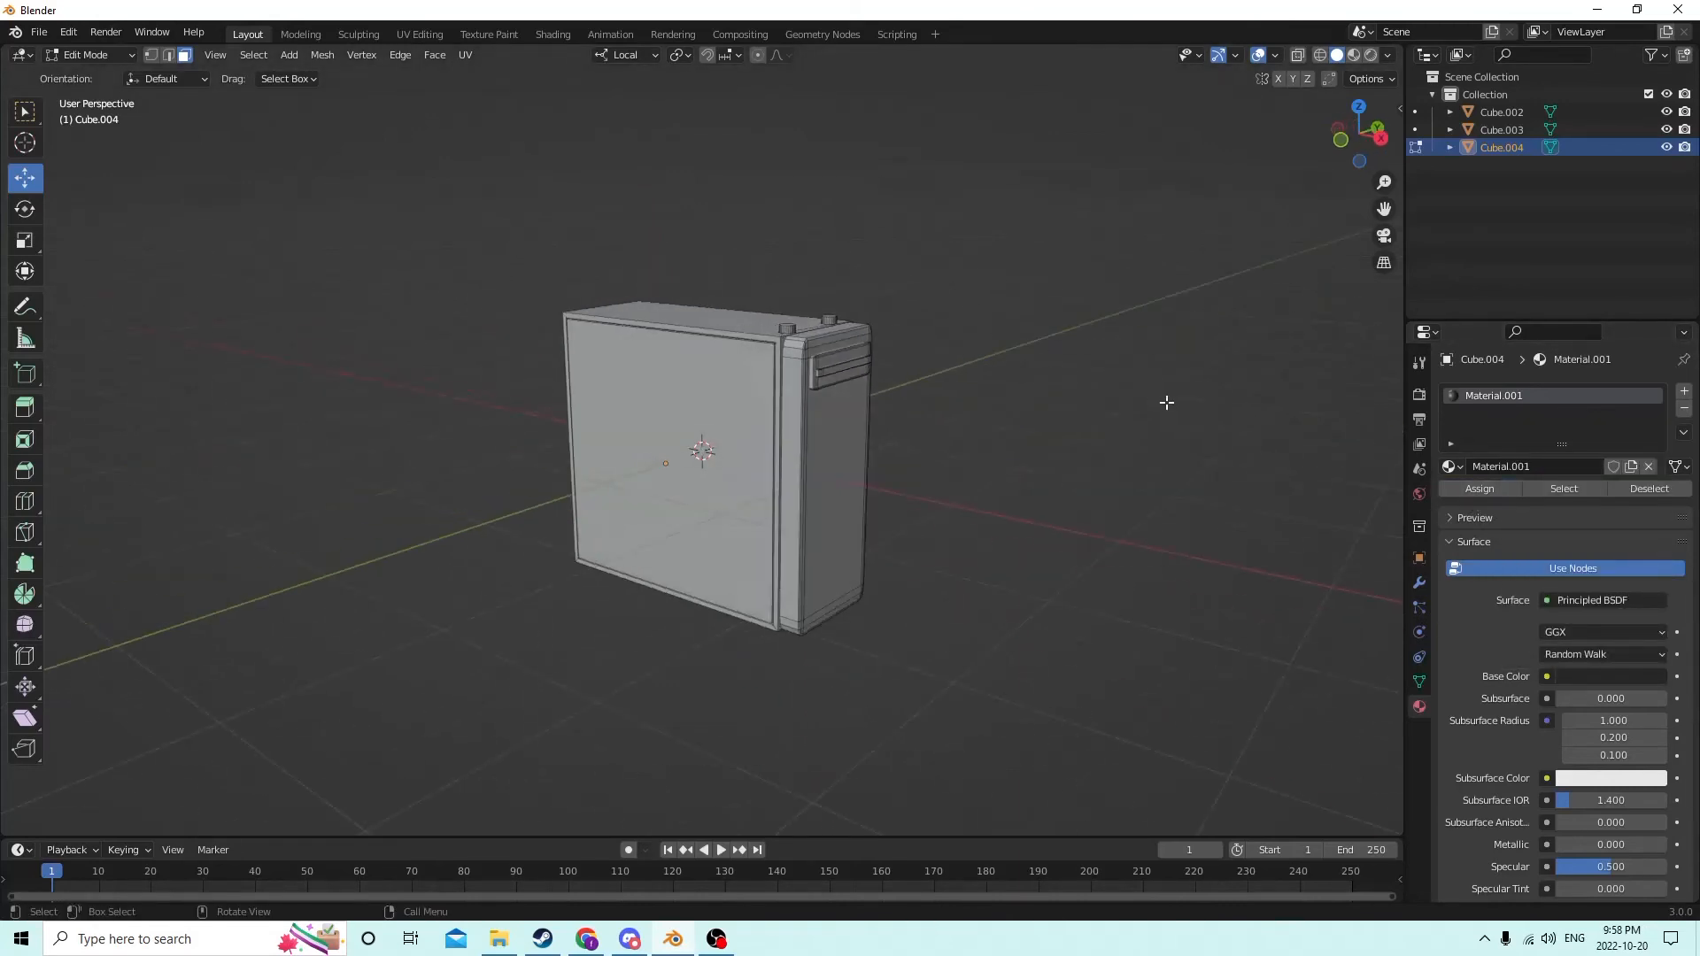
middle_click_drag(1065, 391, 828, 388)
key("Tab")
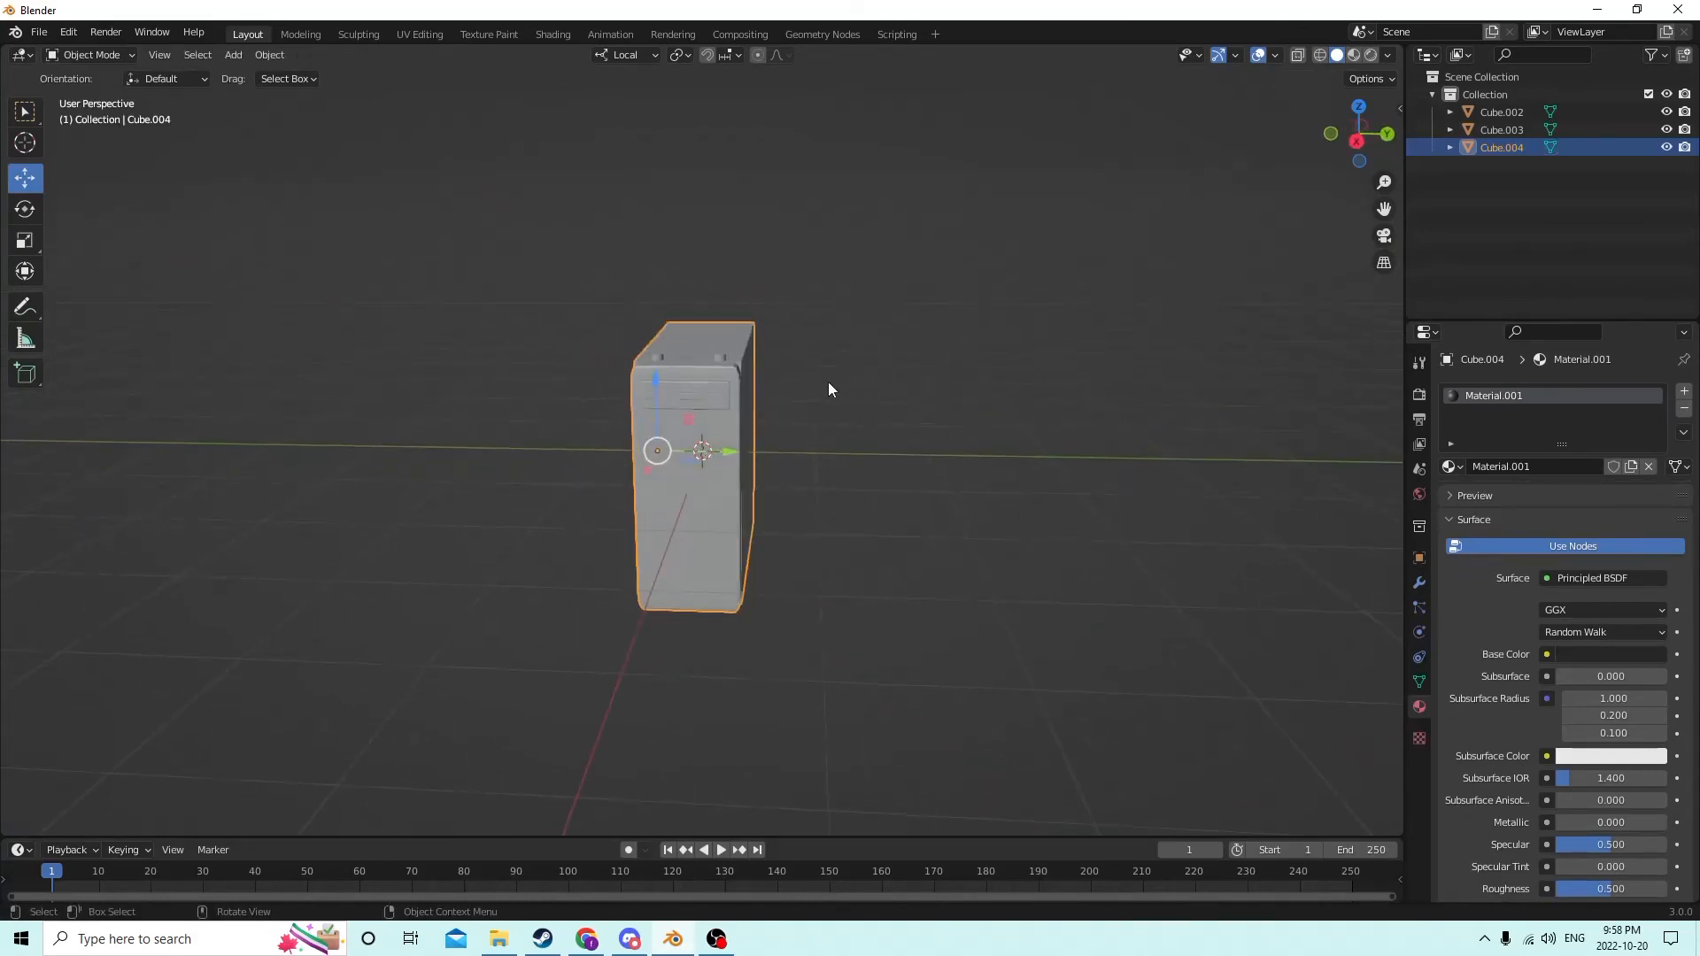
Step: Remove the tower's existing material slot and add an empty one in its place
left_click(723, 387)
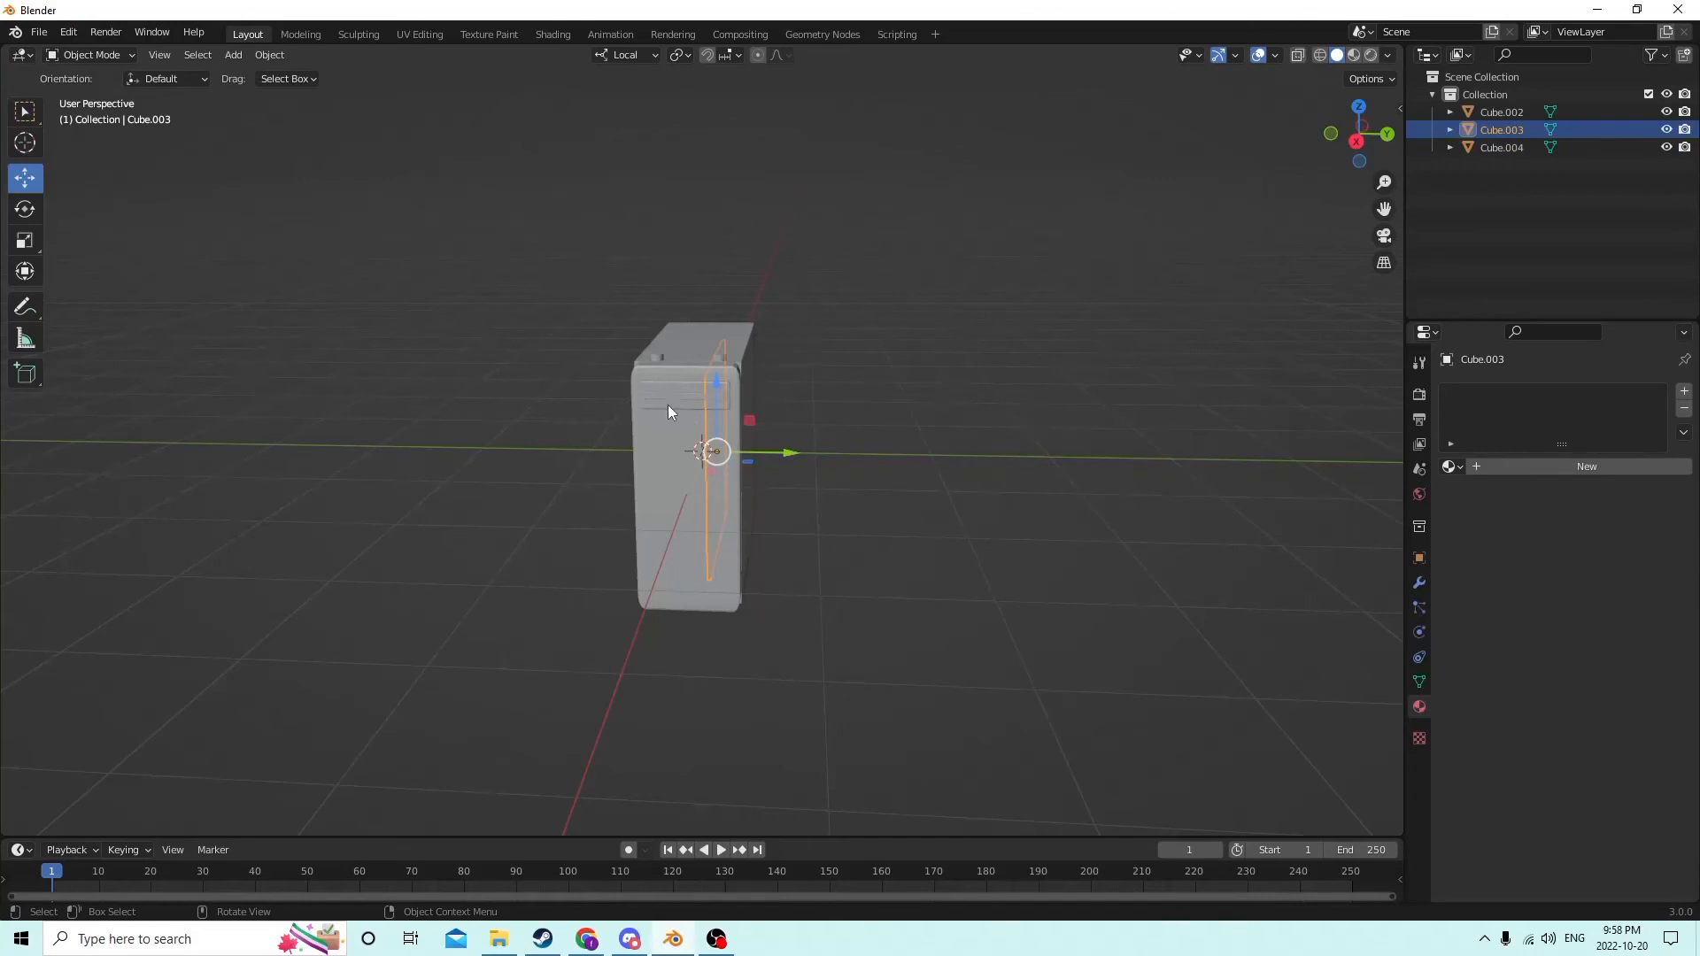
middle_click_drag(668, 406, 811, 397)
left_click(639, 386)
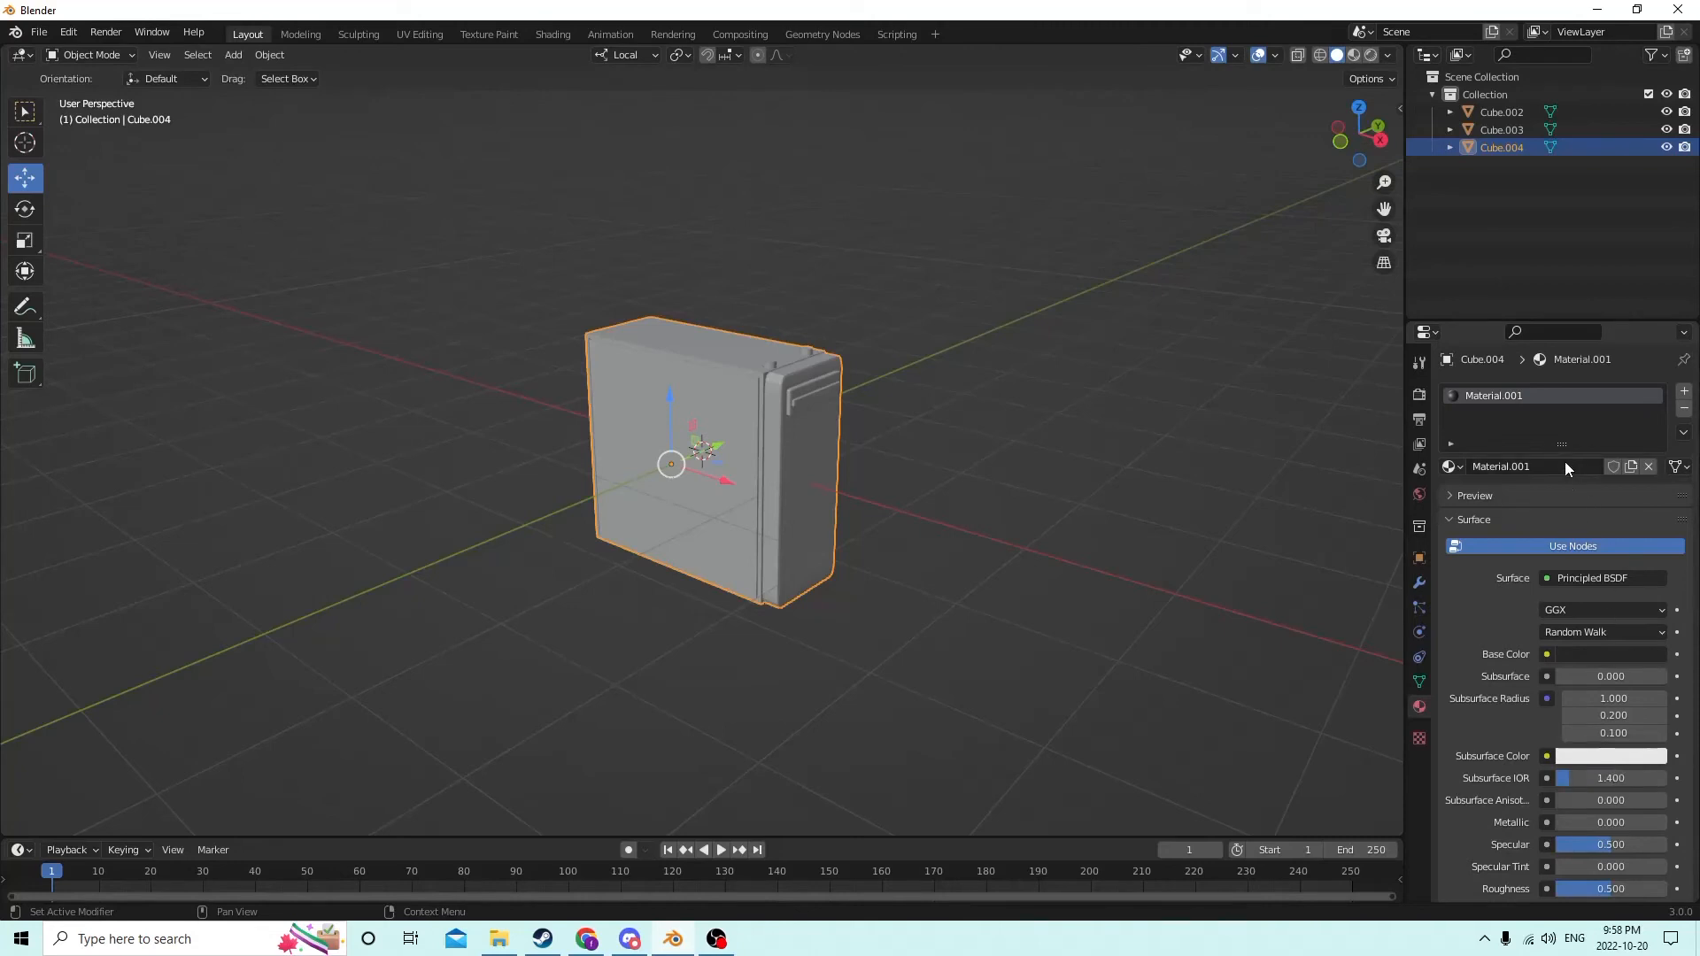
middle_click_drag(1215, 416, 1067, 398)
left_click(1049, 401)
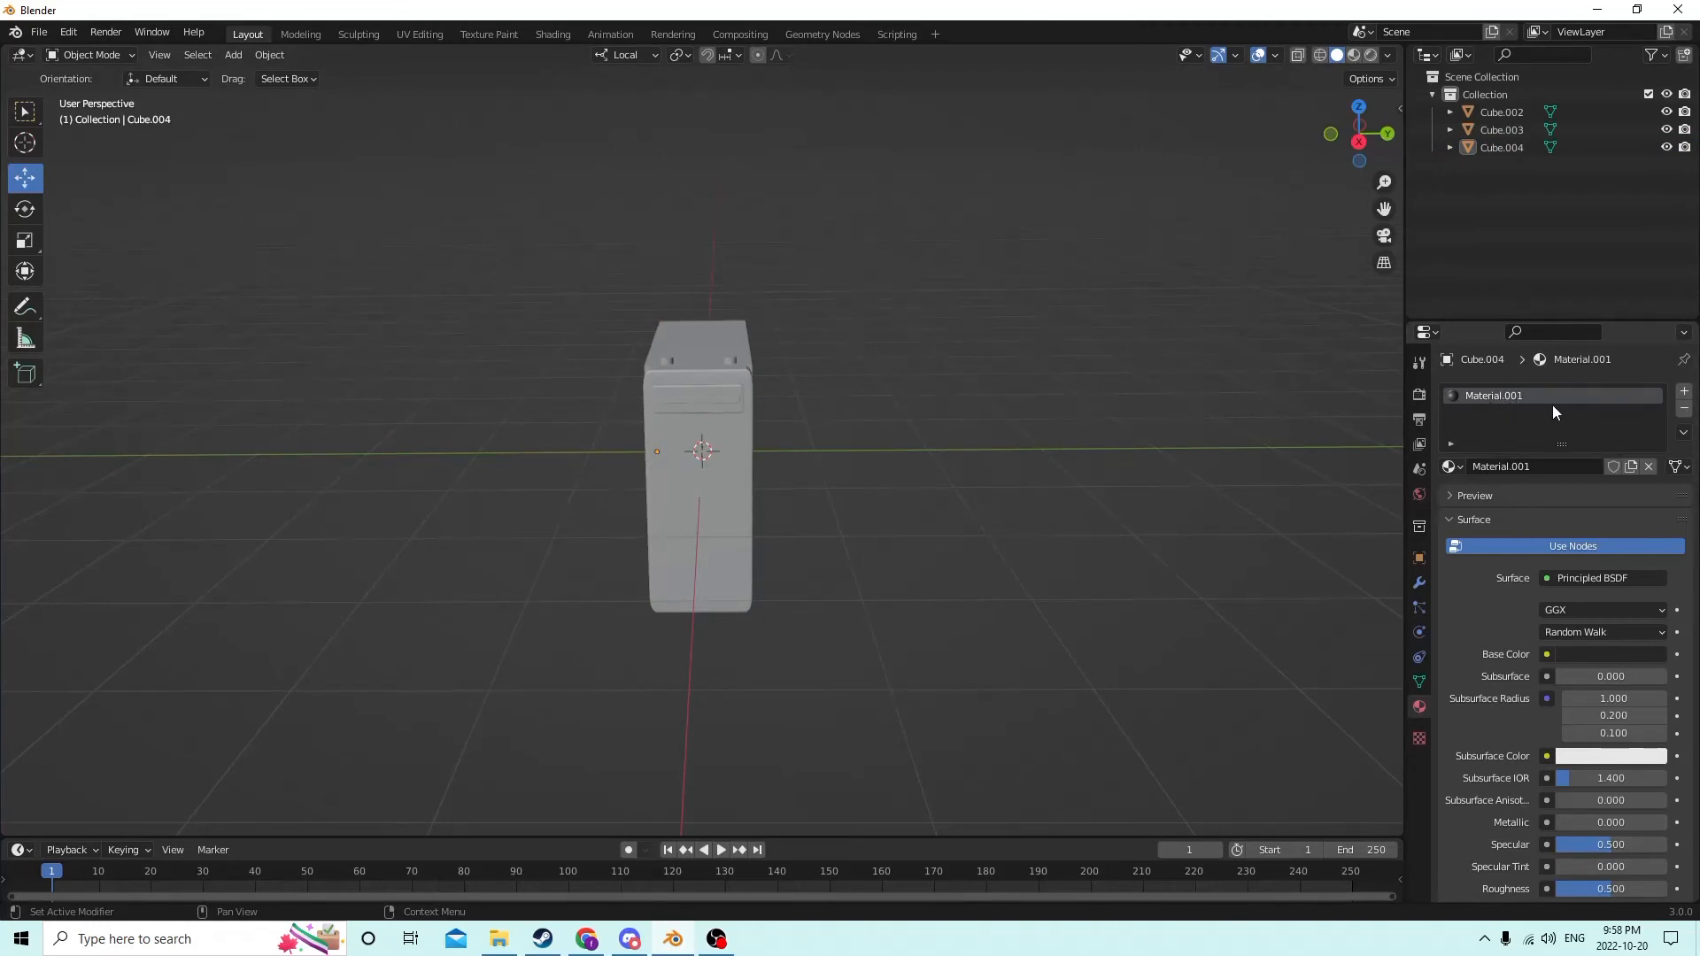
left_click(1684, 409)
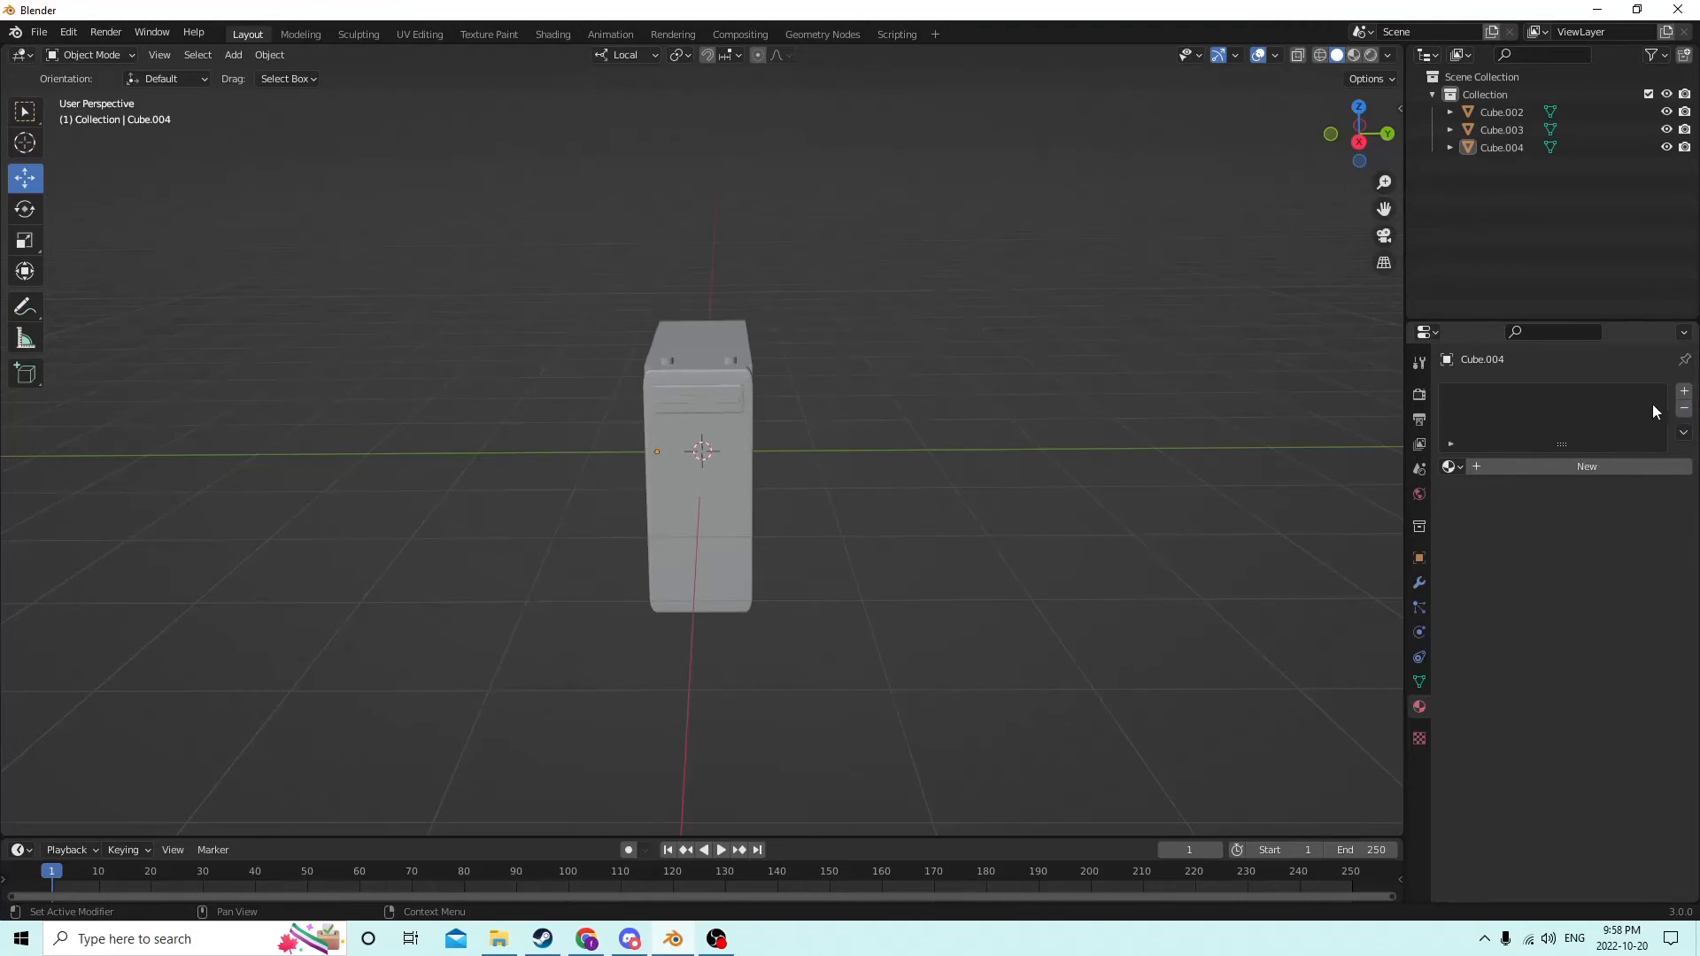
left_click(1685, 392)
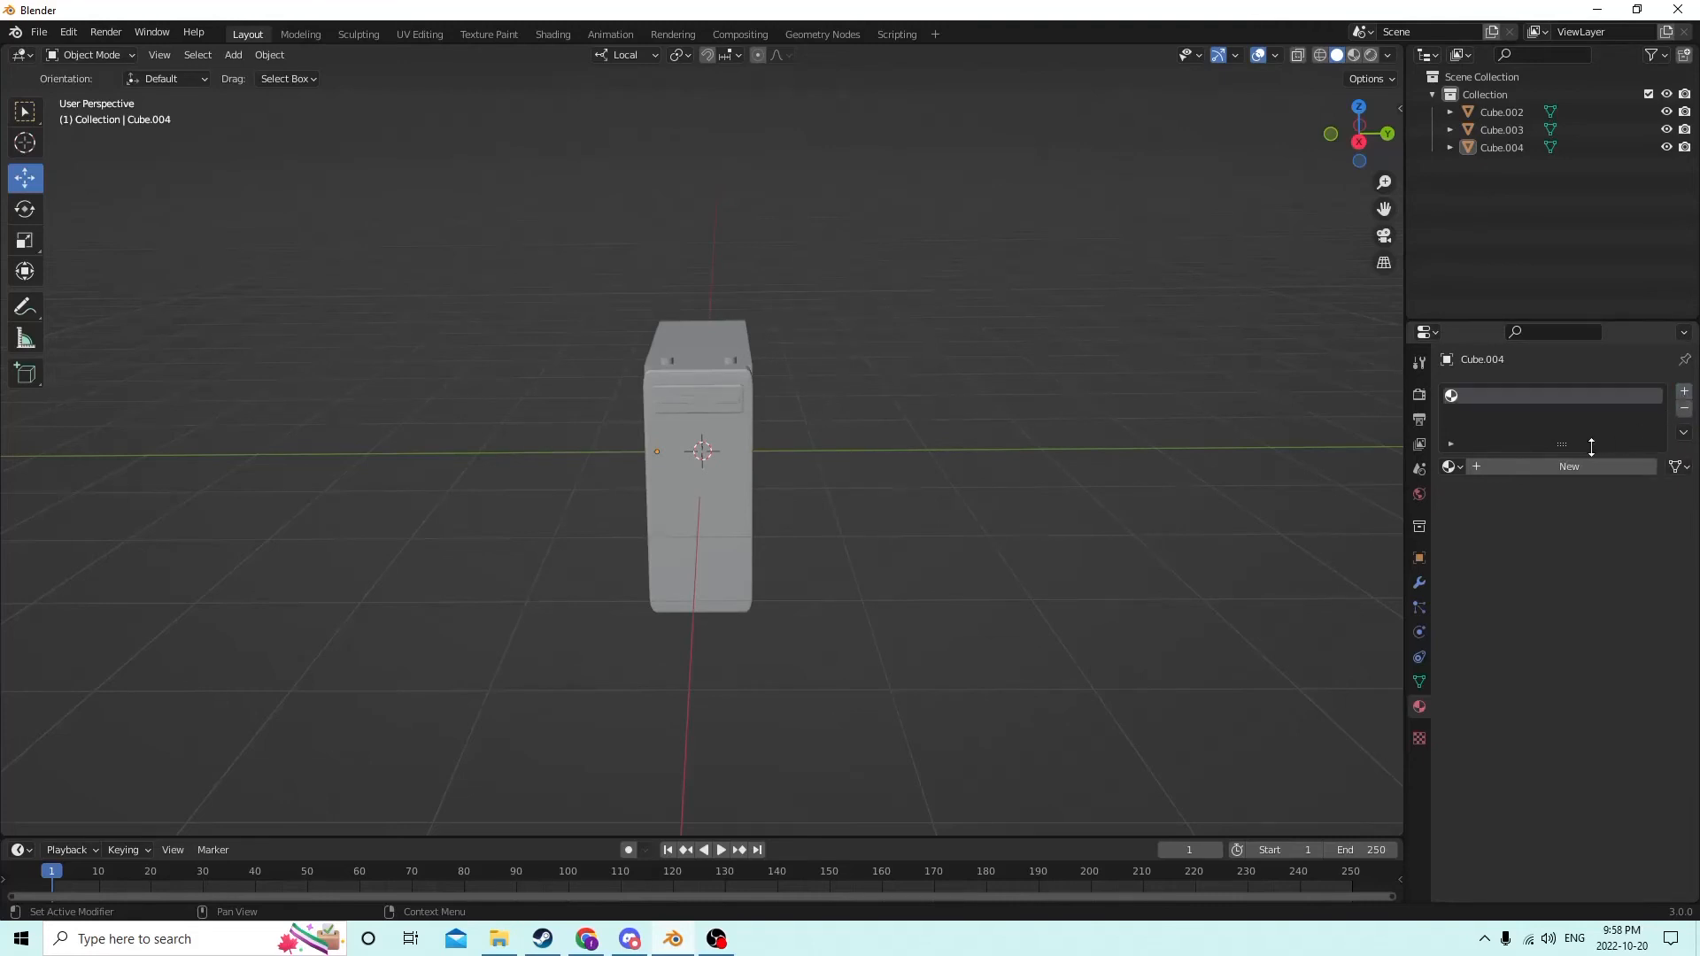
Step: Create a new material in the tower's empty slot and set its base color to bright green
left_click(1535, 465)
middle_click_drag(1340, 440, 670, 458)
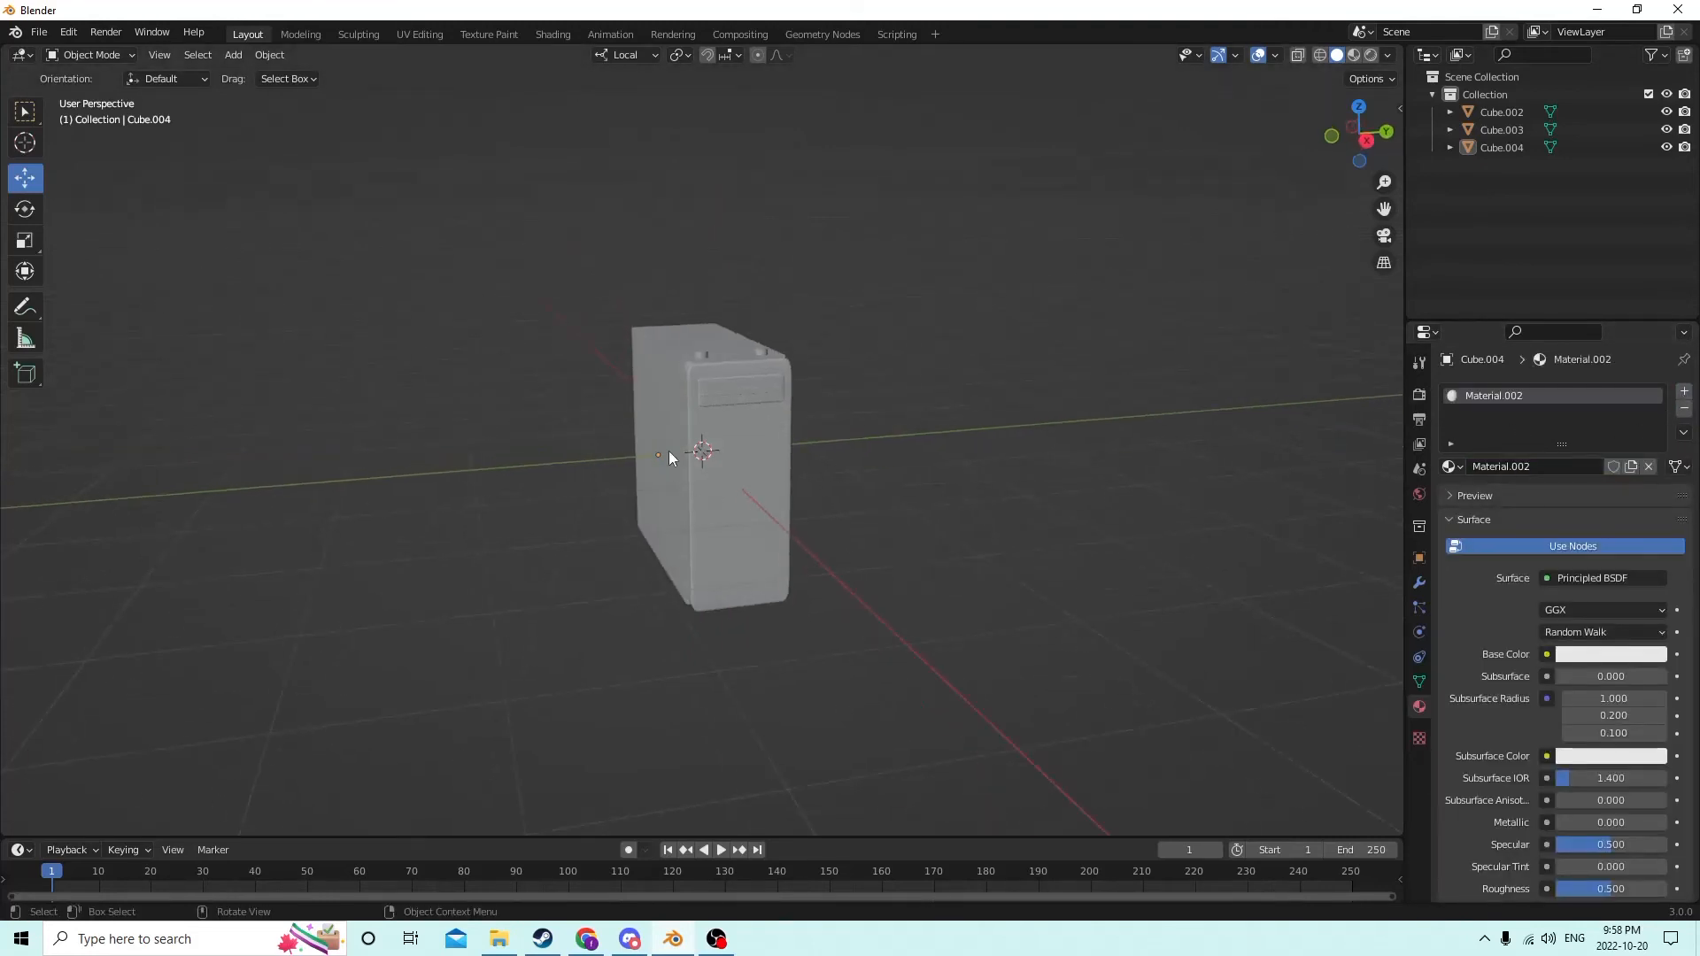
left_click(1628, 657)
mouse_move(1576, 461)
left_mouse_down()
mouse_move(1545, 438)
mouse_move(1535, 479)
mouse_move(1594, 457)
mouse_move(1537, 447)
mouse_move(1515, 493)
mouse_move(1530, 442)
mouse_move(1505, 453)
left_mouse_up()
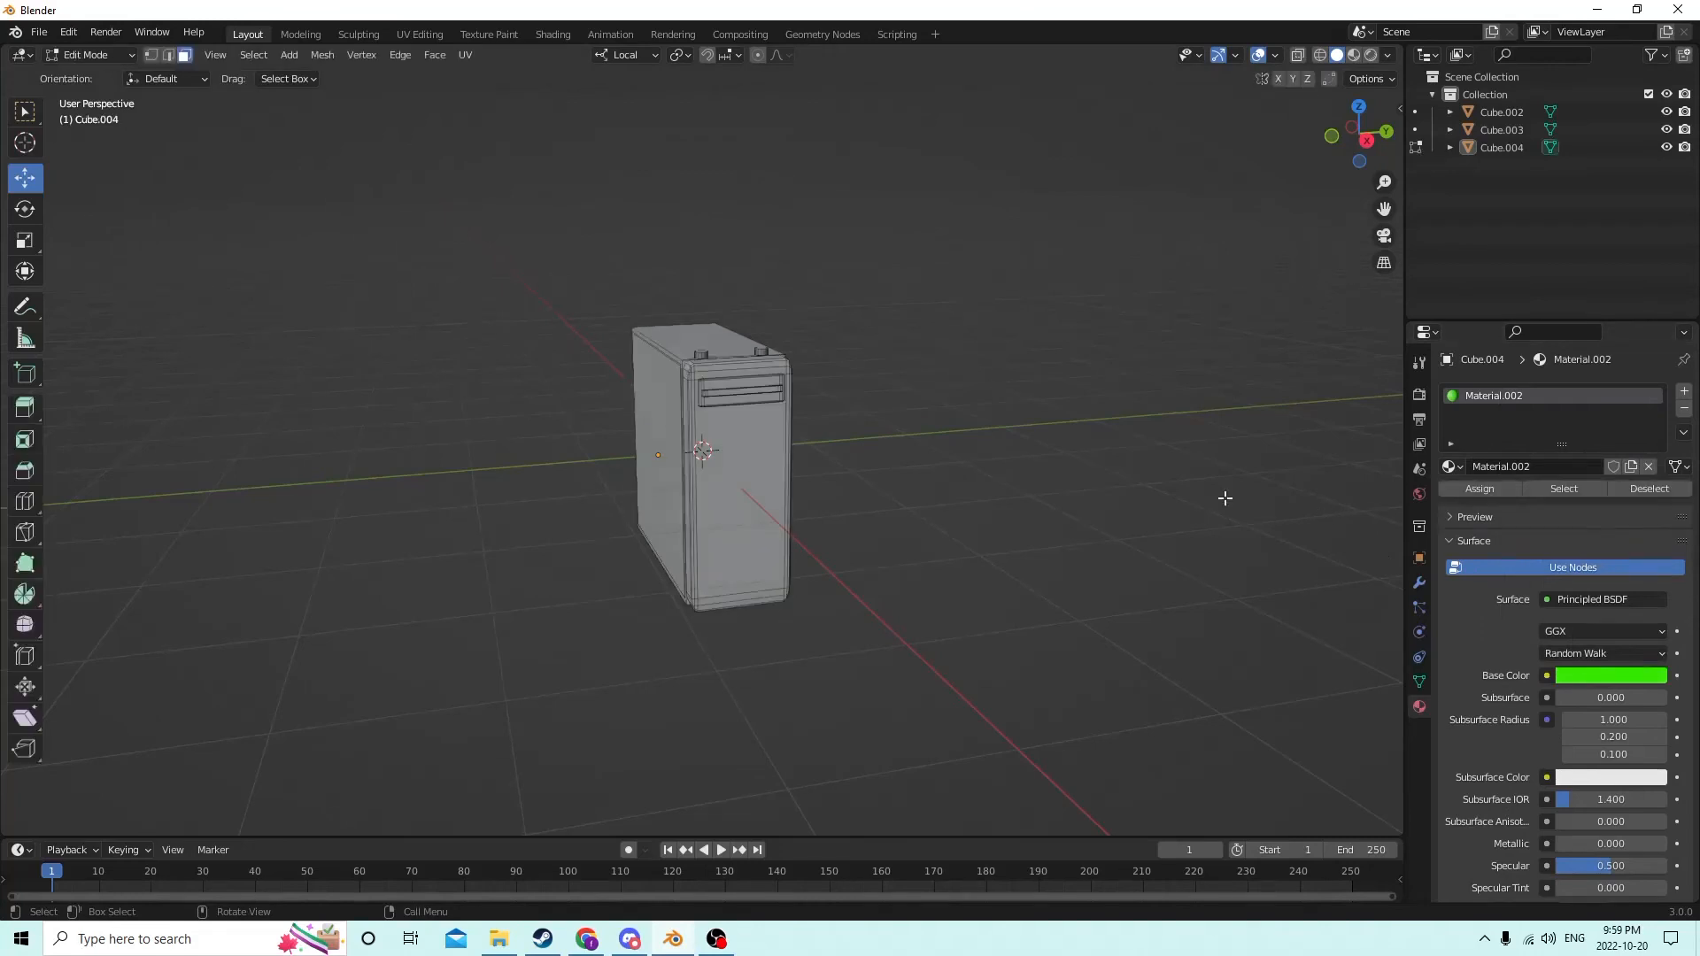
key("Tab")
middle_click_drag(1272, 476, 1174, 466)
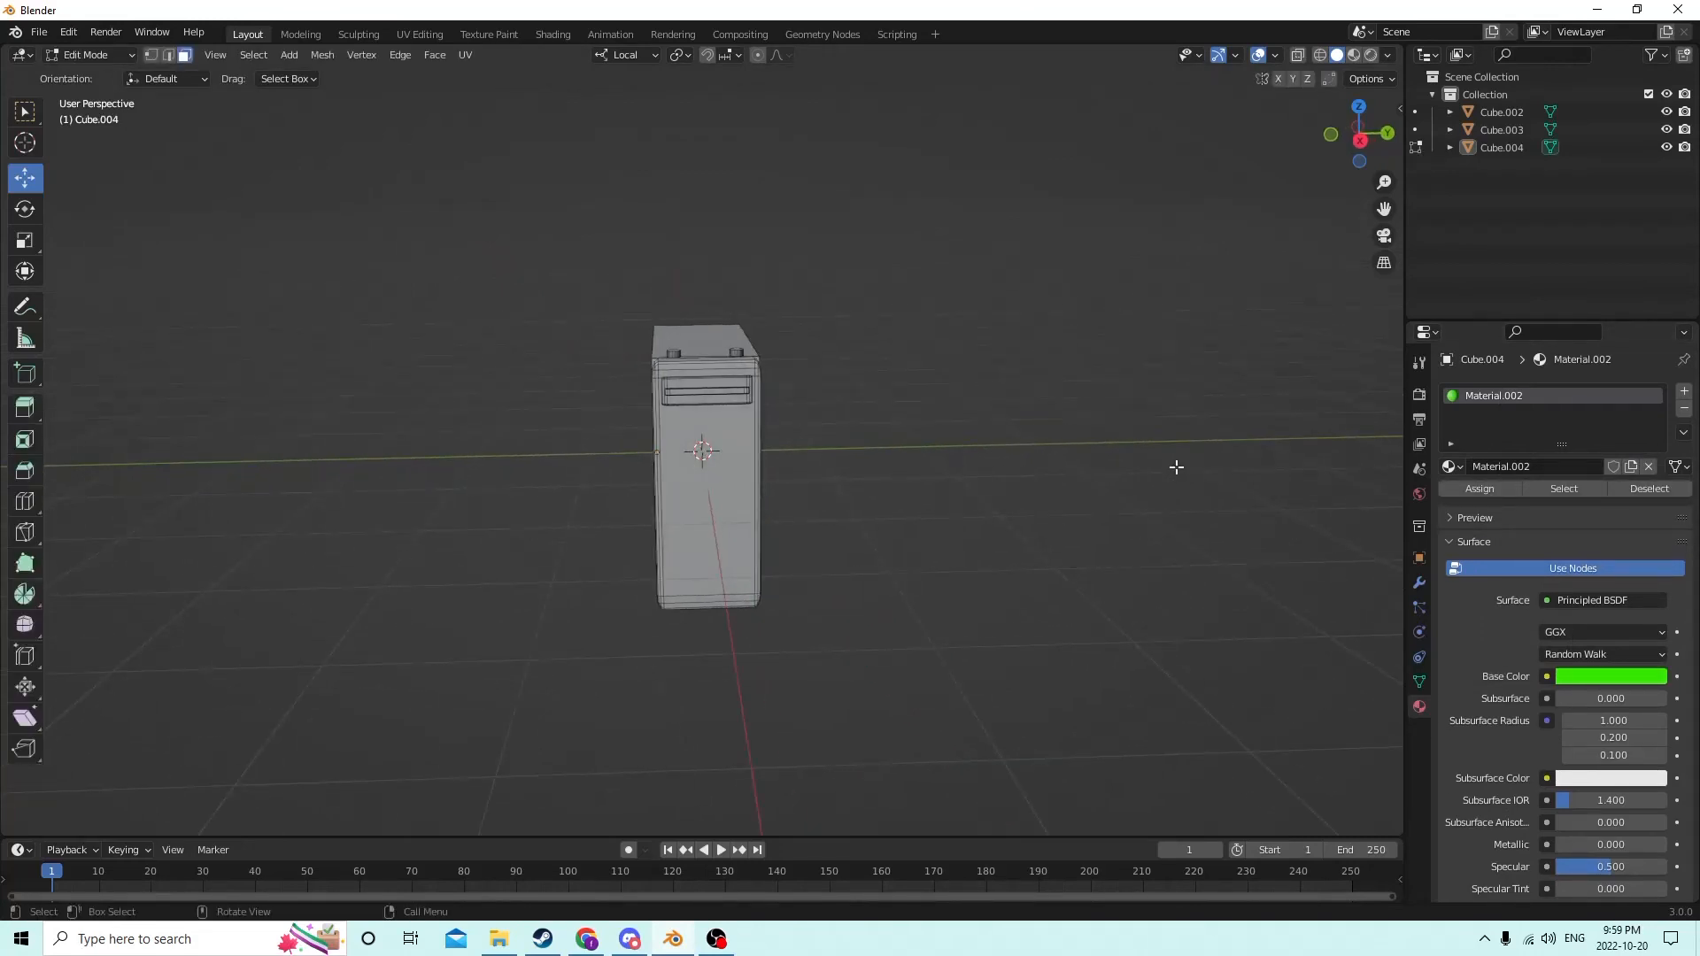
key("Tab")
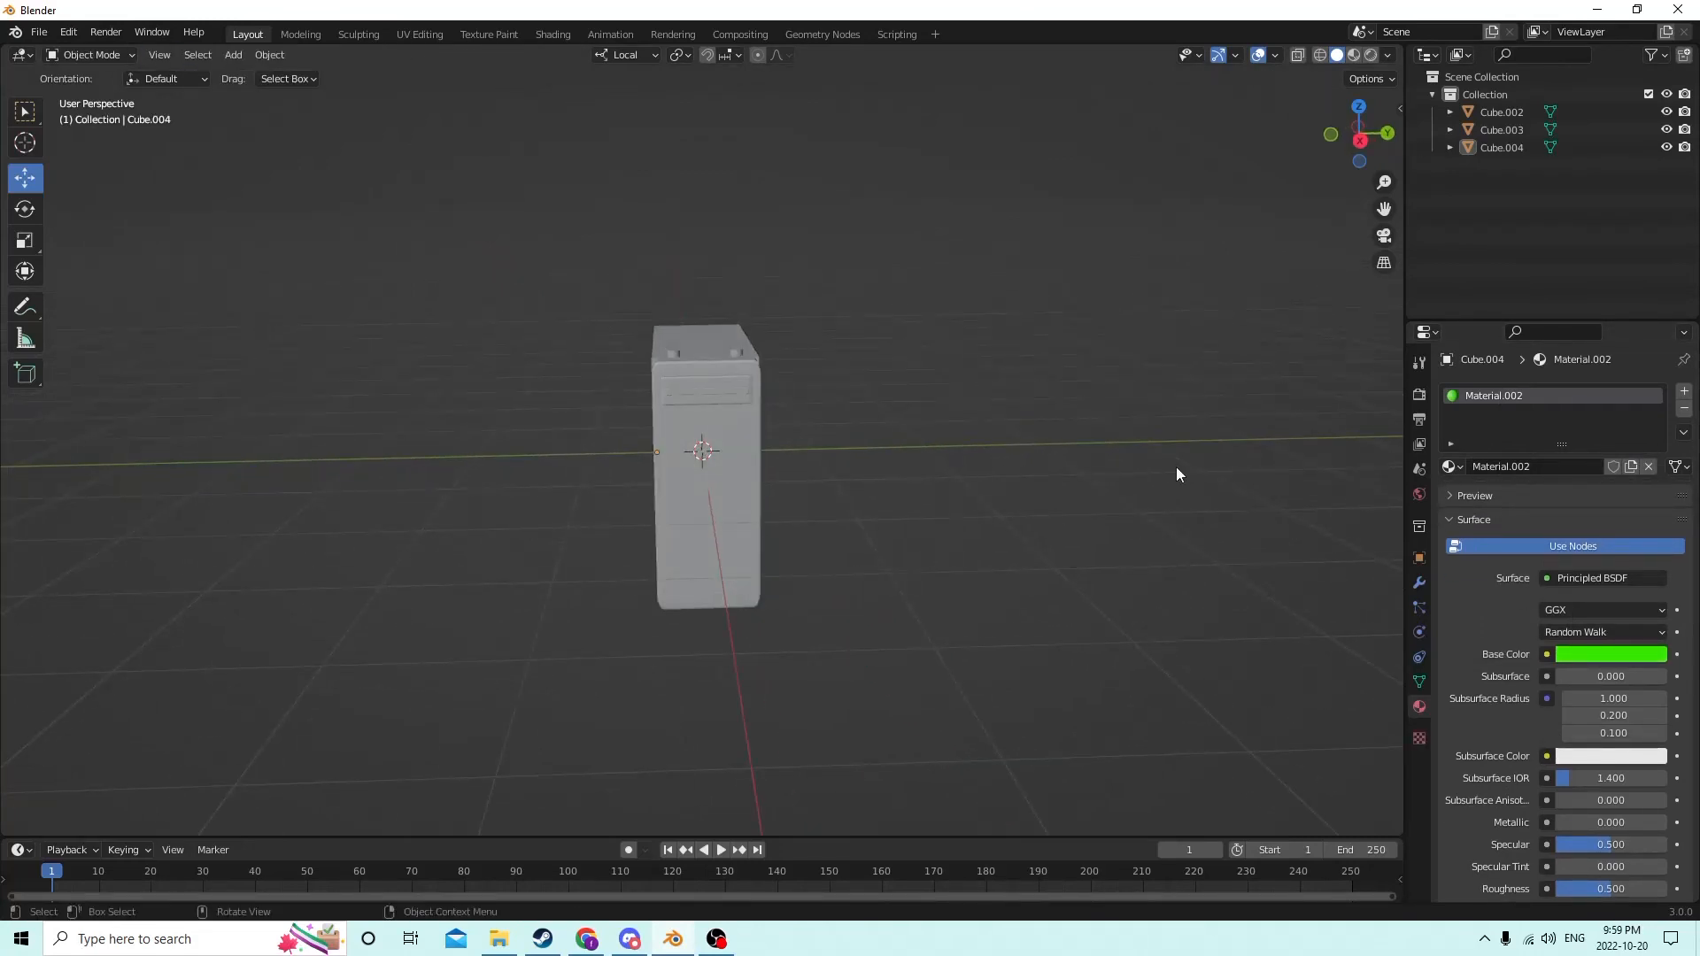
middle_click_drag(1176, 466, 1196, 459)
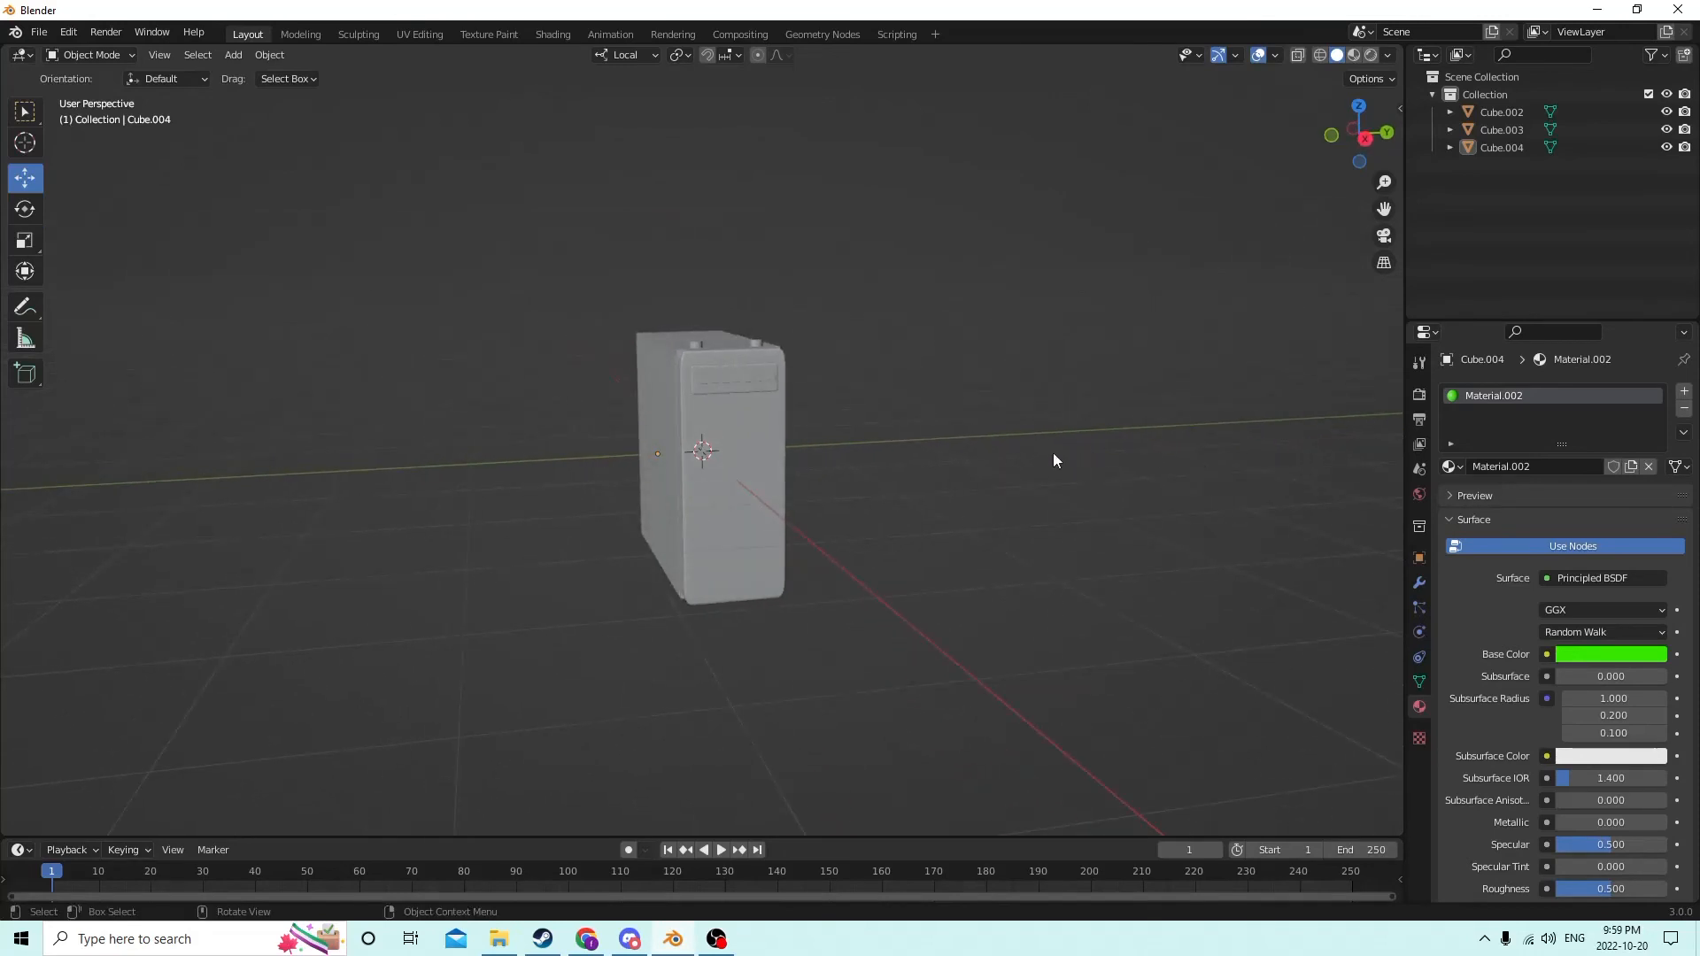
middle_click_drag(1054, 454, 1036, 370)
Step: Open the tower's mesh in Edit Mode and switch the viewport to Material Preview shading
left_click(660, 382)
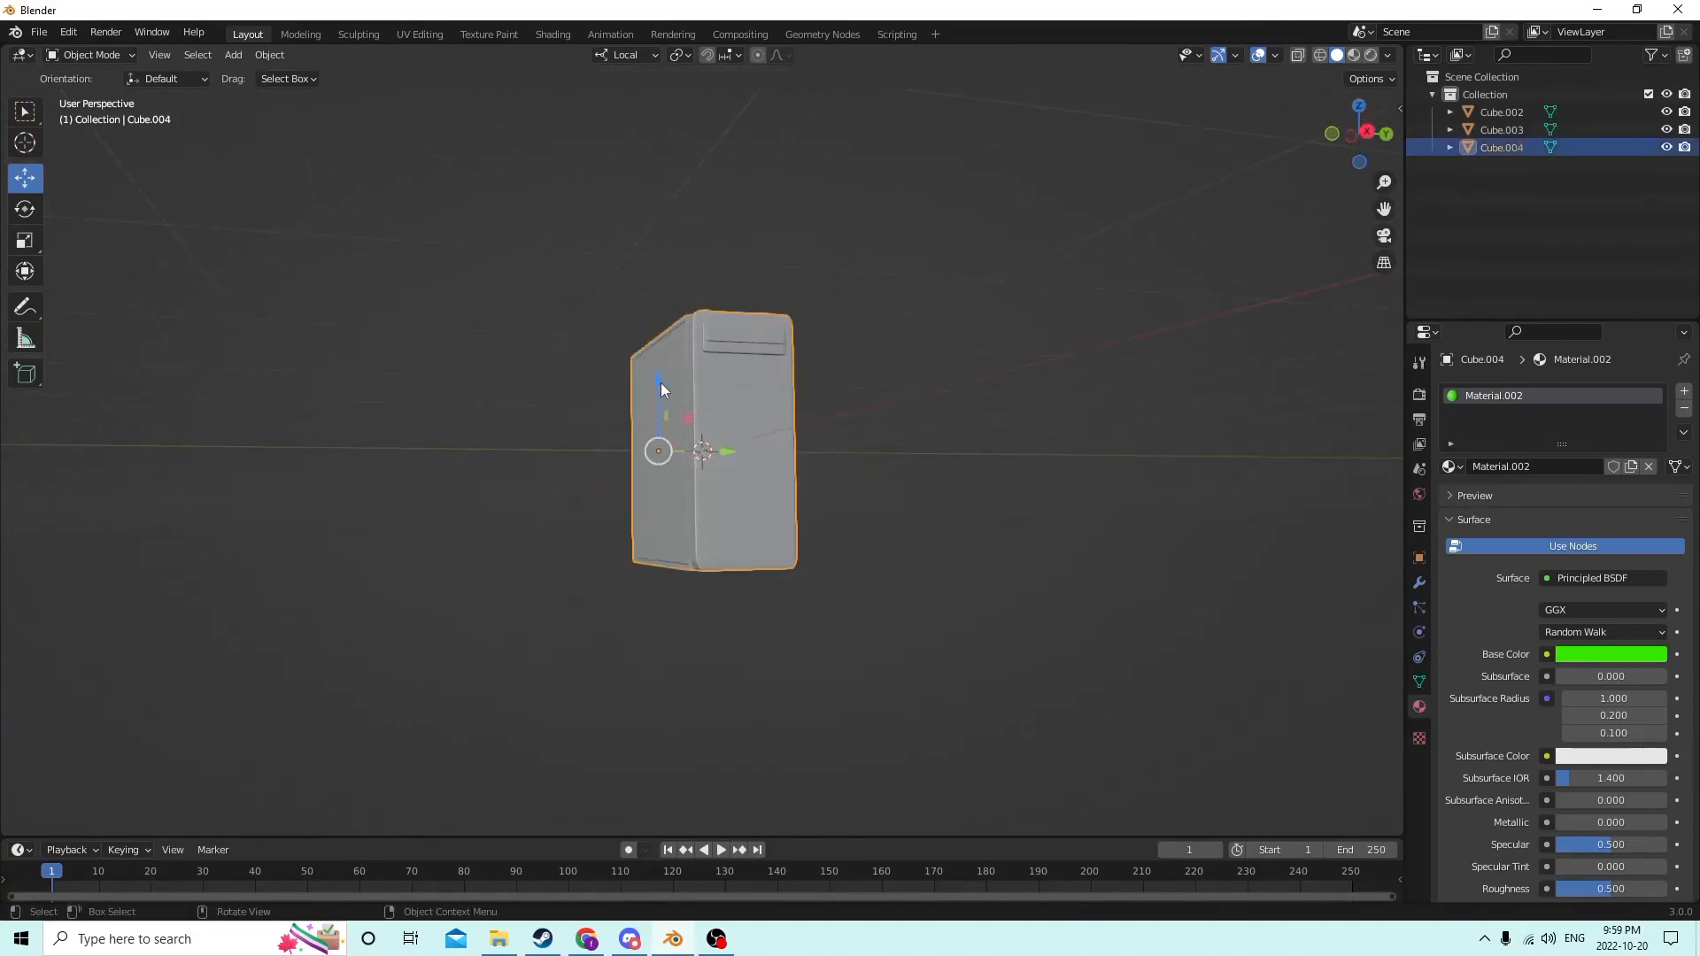
key("Tab")
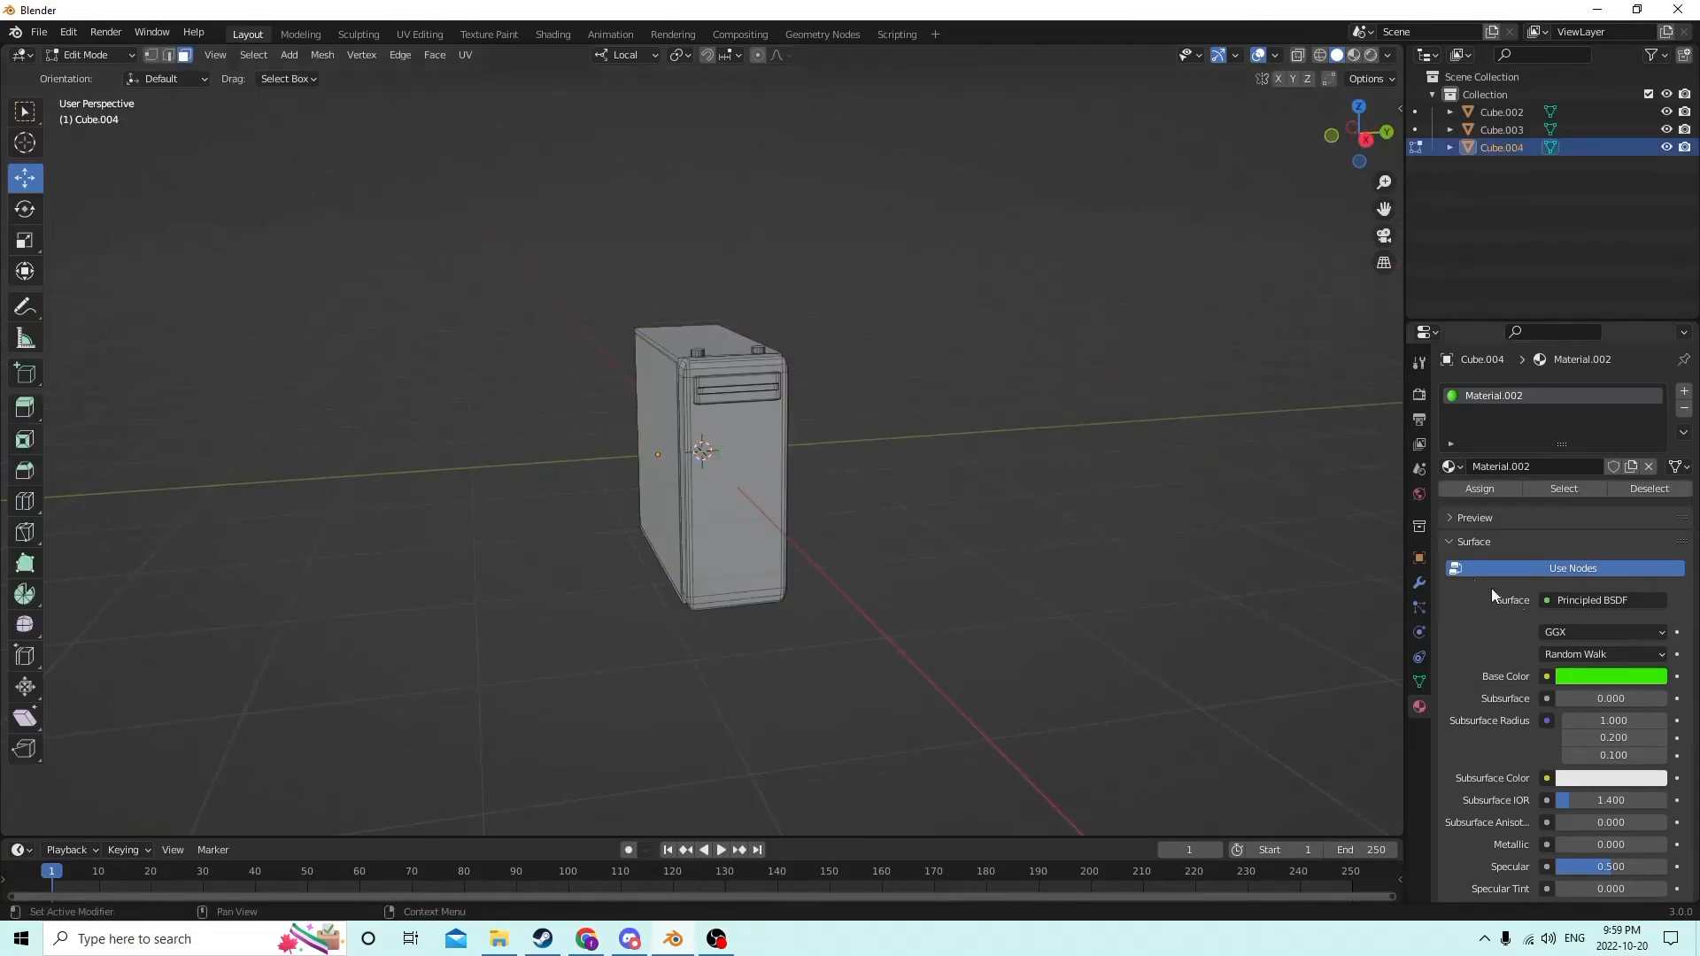
middle_click_drag(1233, 478, 1137, 480)
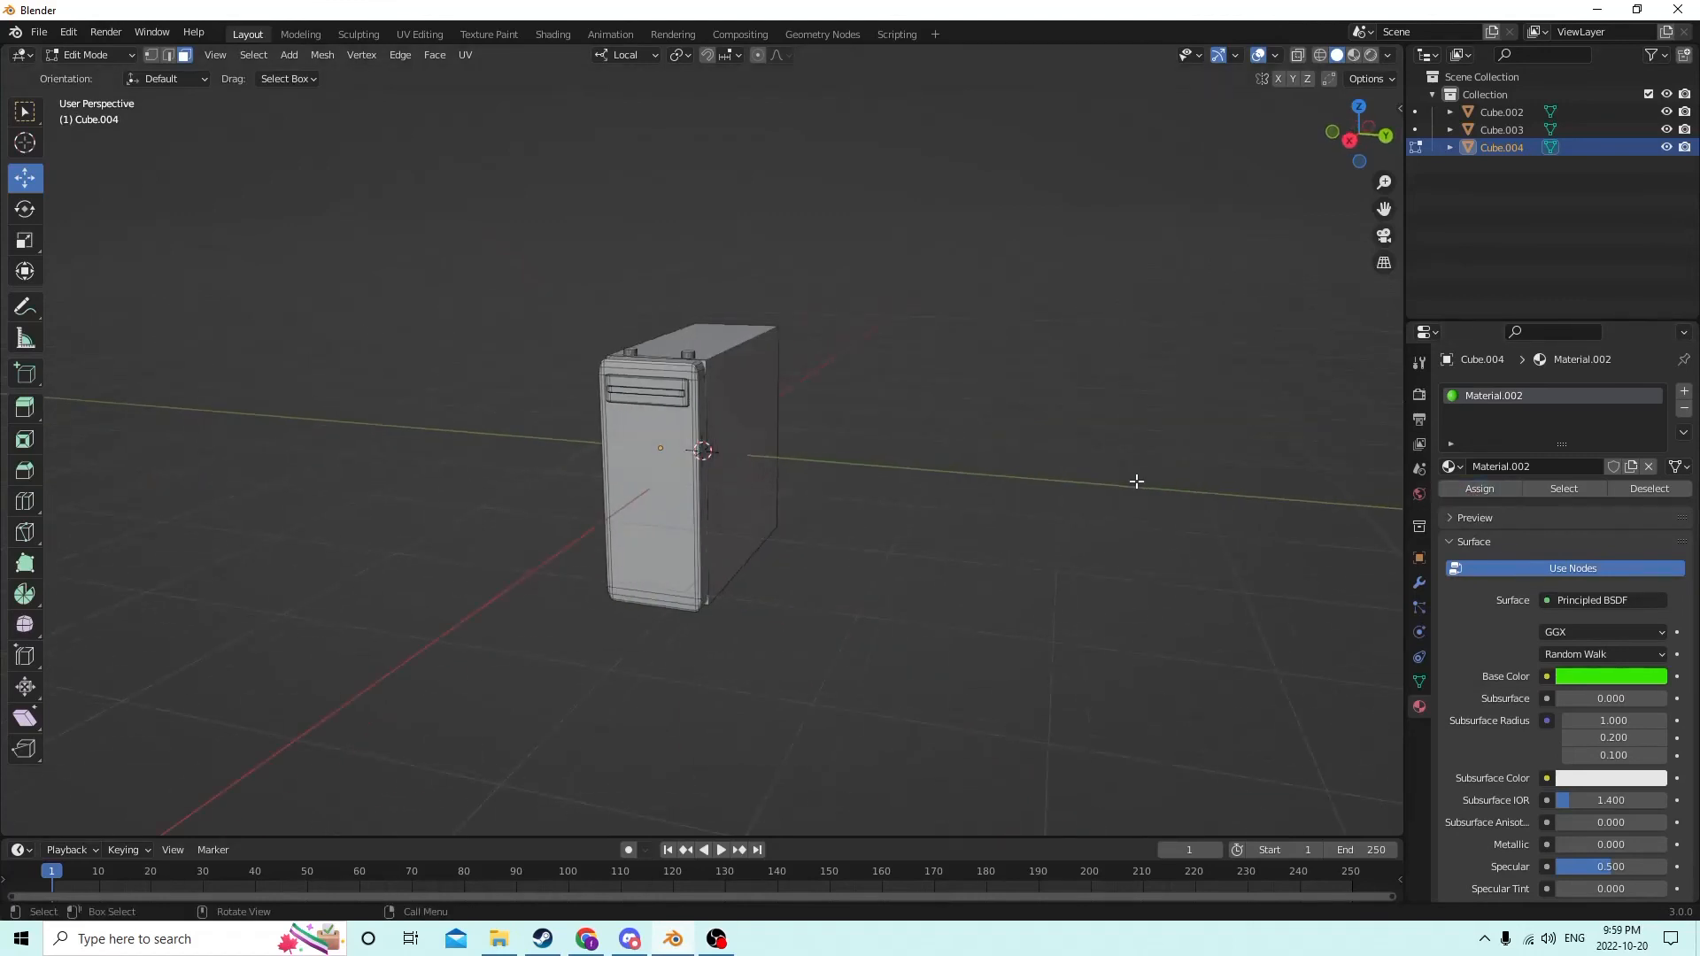
left_click(1354, 57)
middle_click_drag(1108, 285, 1174, 313)
scroll(1152, 306, "up", 3)
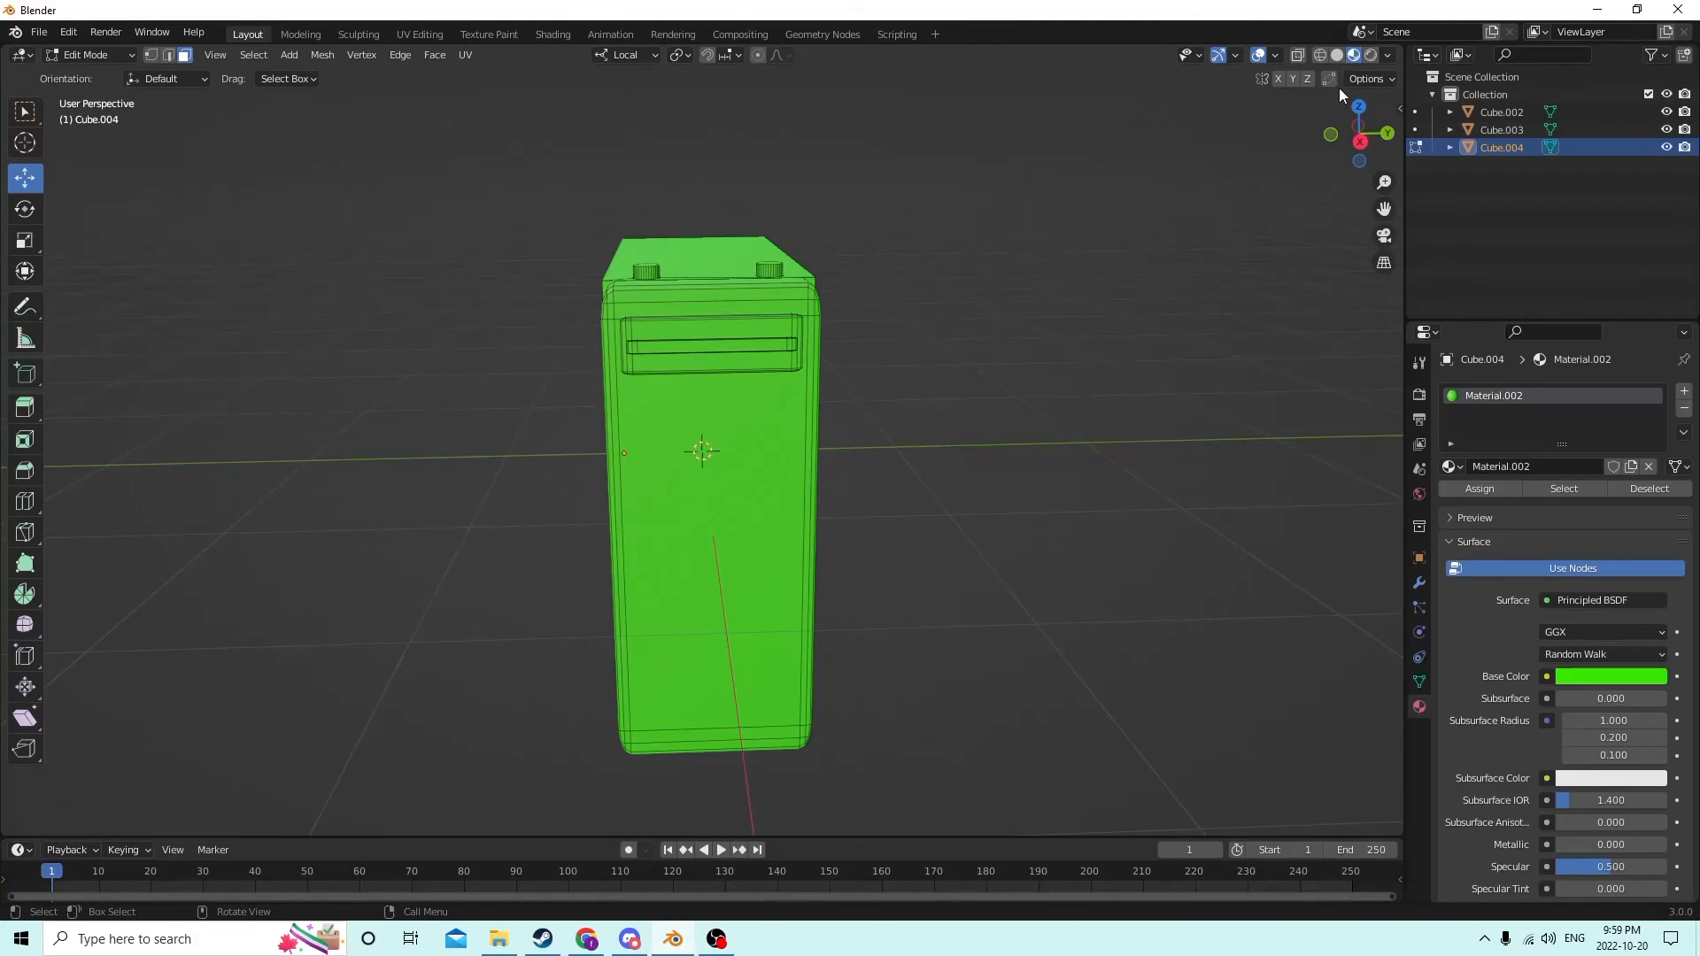
Step: Select both buttons on top of the tower and assign them a new material with a red base color, hue 0.999 and saturation 0.994
middle_click_drag(1333, 87, 919, 331)
key("Tab")
scroll(919, 364, "up", 2)
key("Tab")
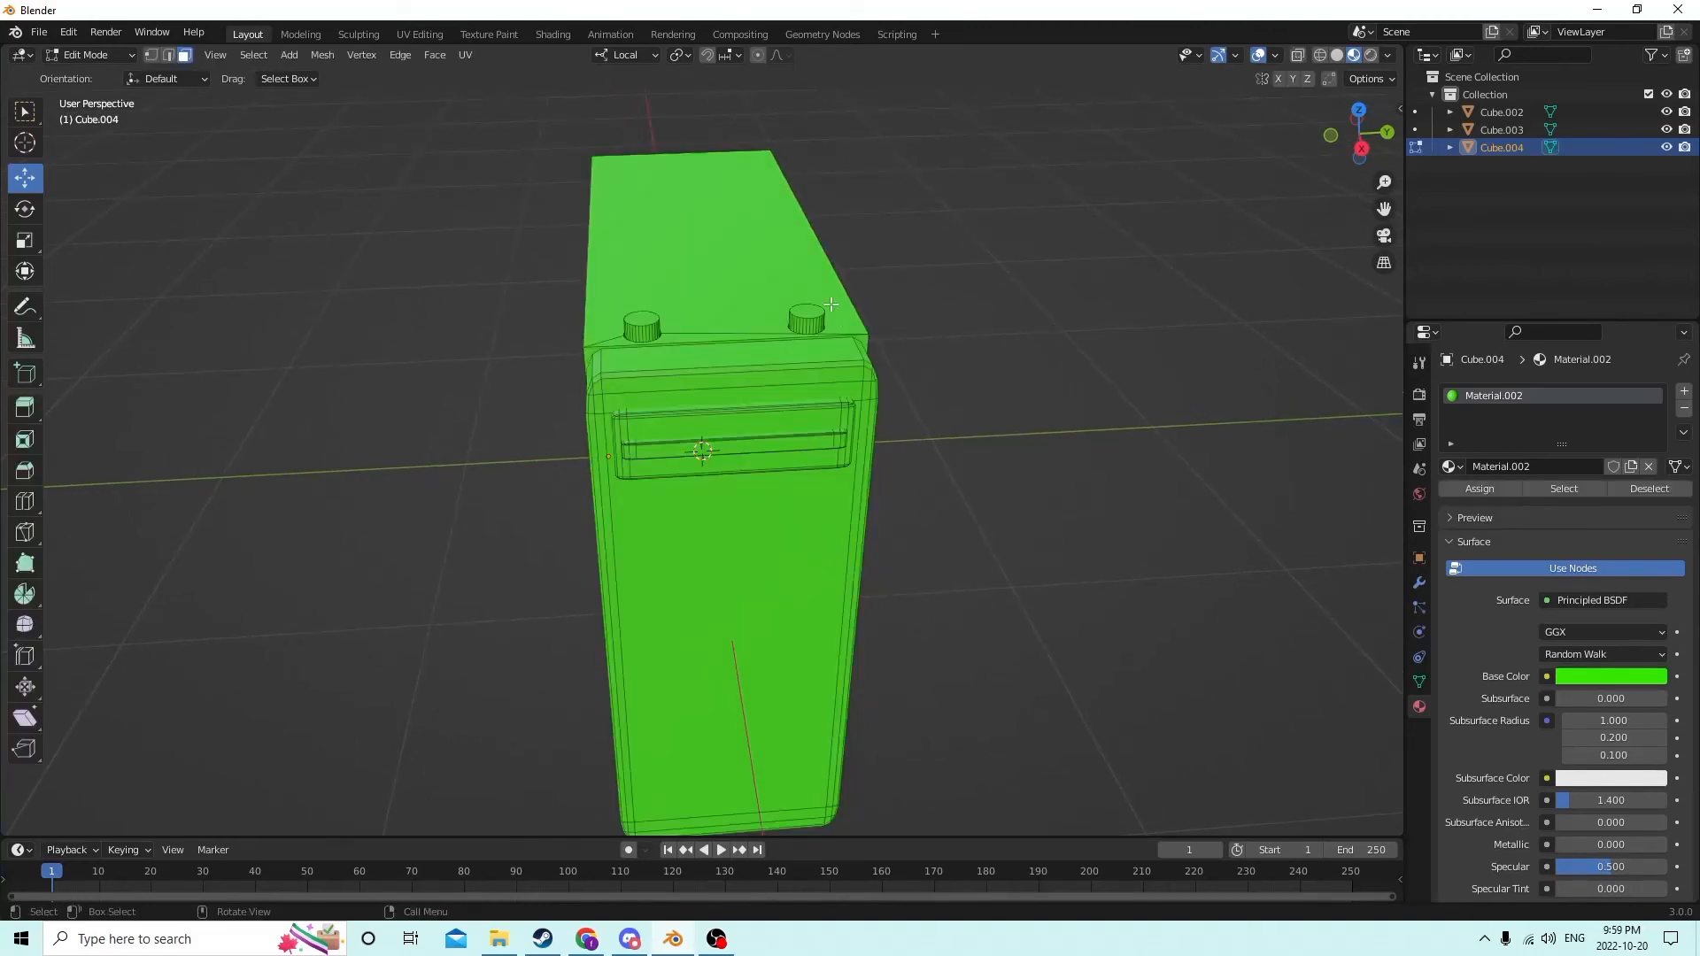
key("l")
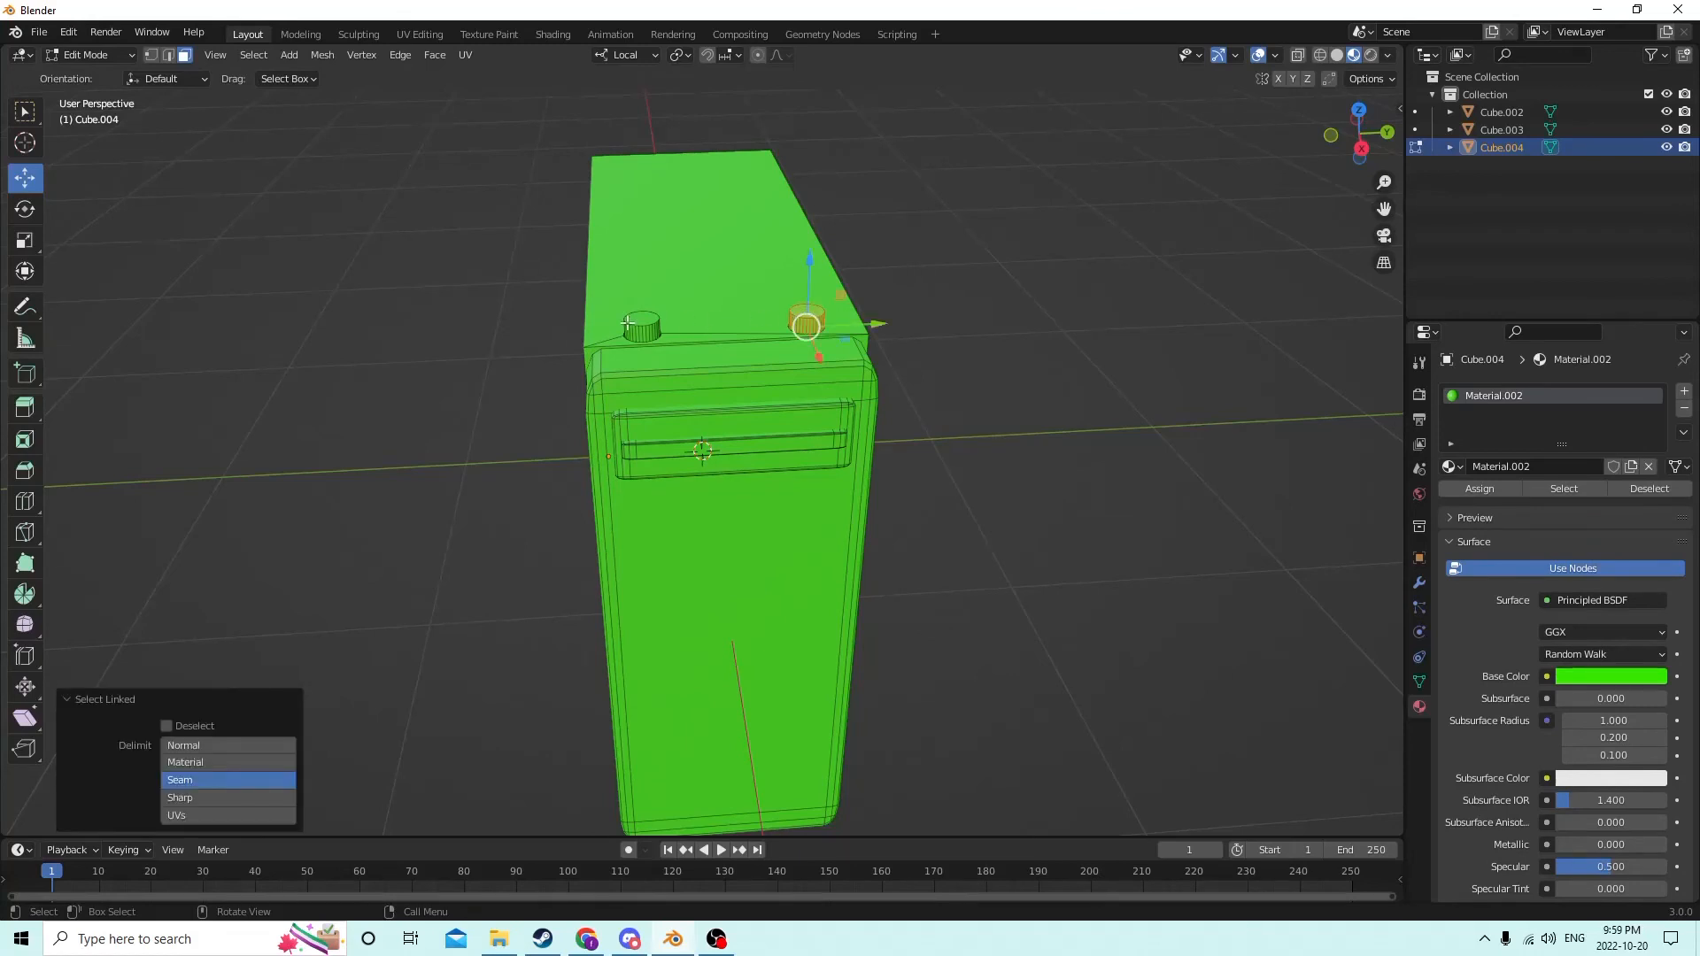
key("l")
left_click(1683, 393)
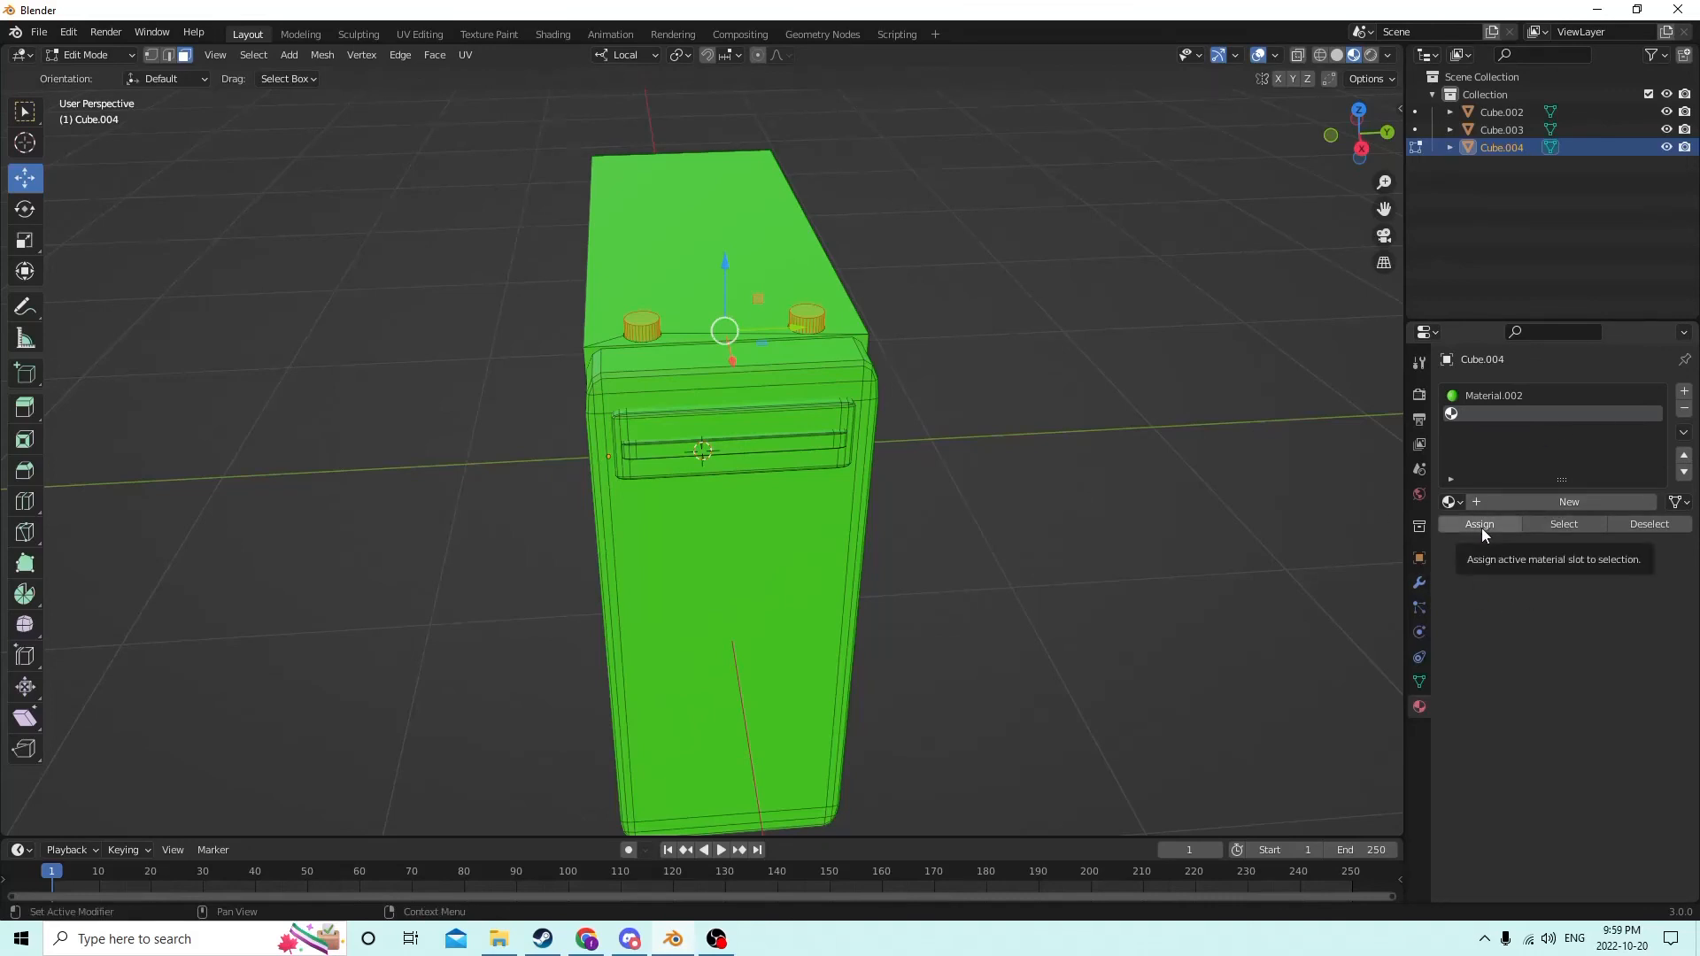
left_click(1571, 502)
left_click(1589, 712)
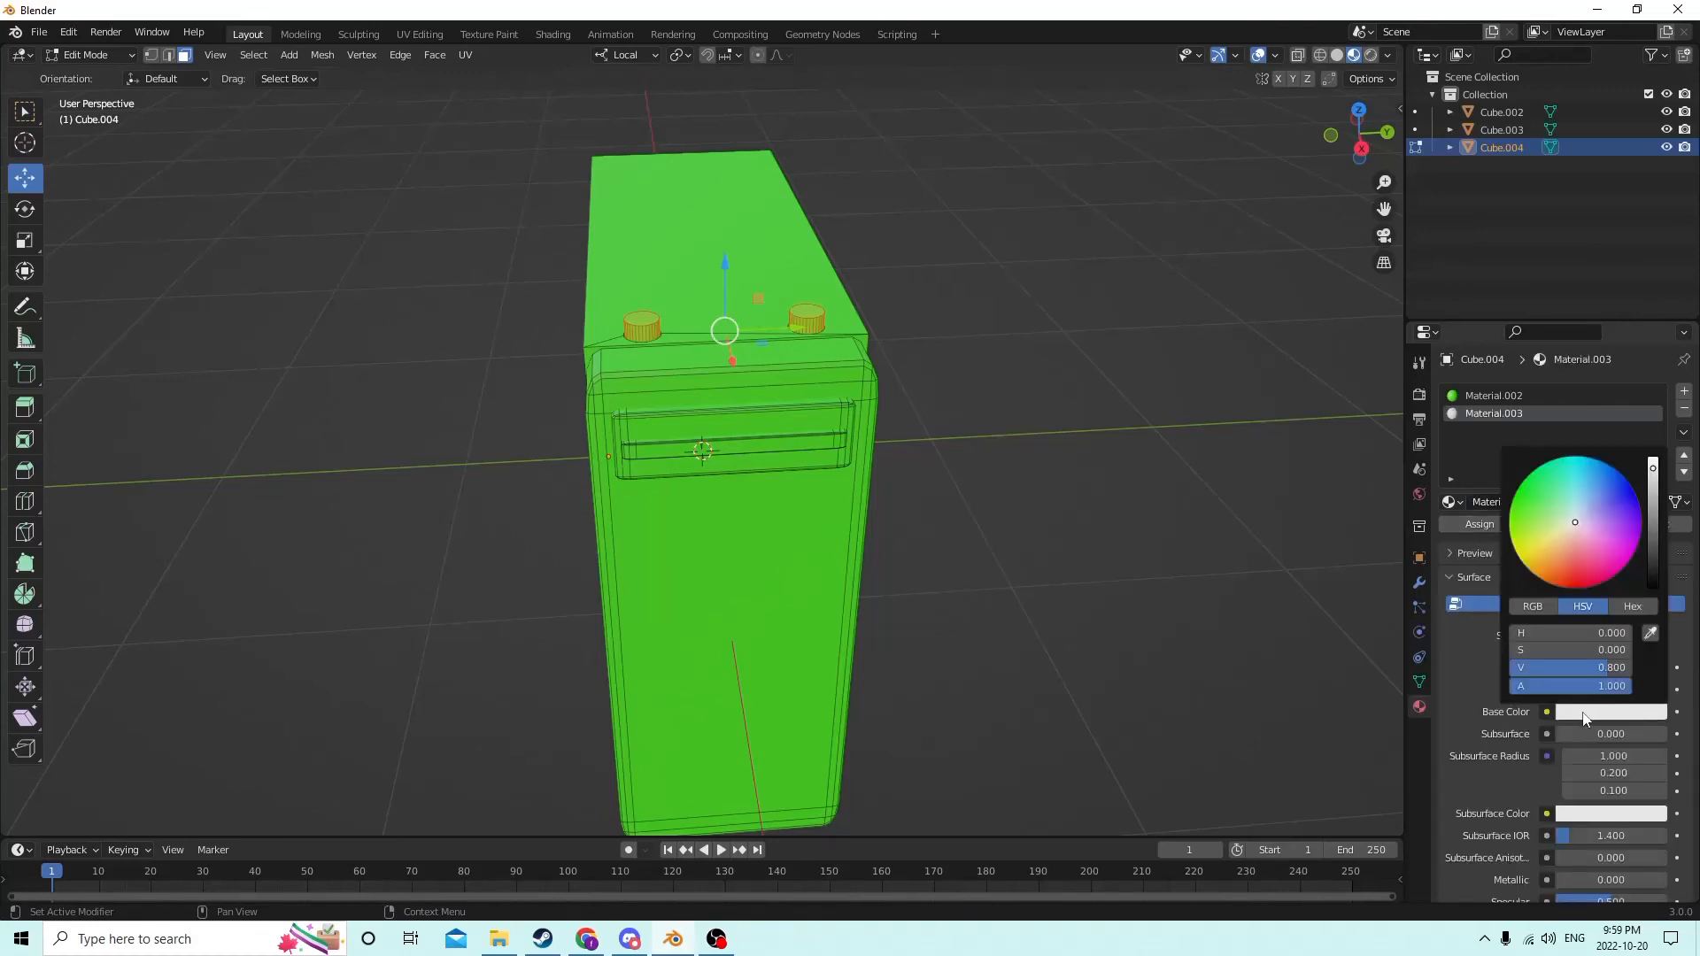
left_click_drag(1575, 521, 1571, 586)
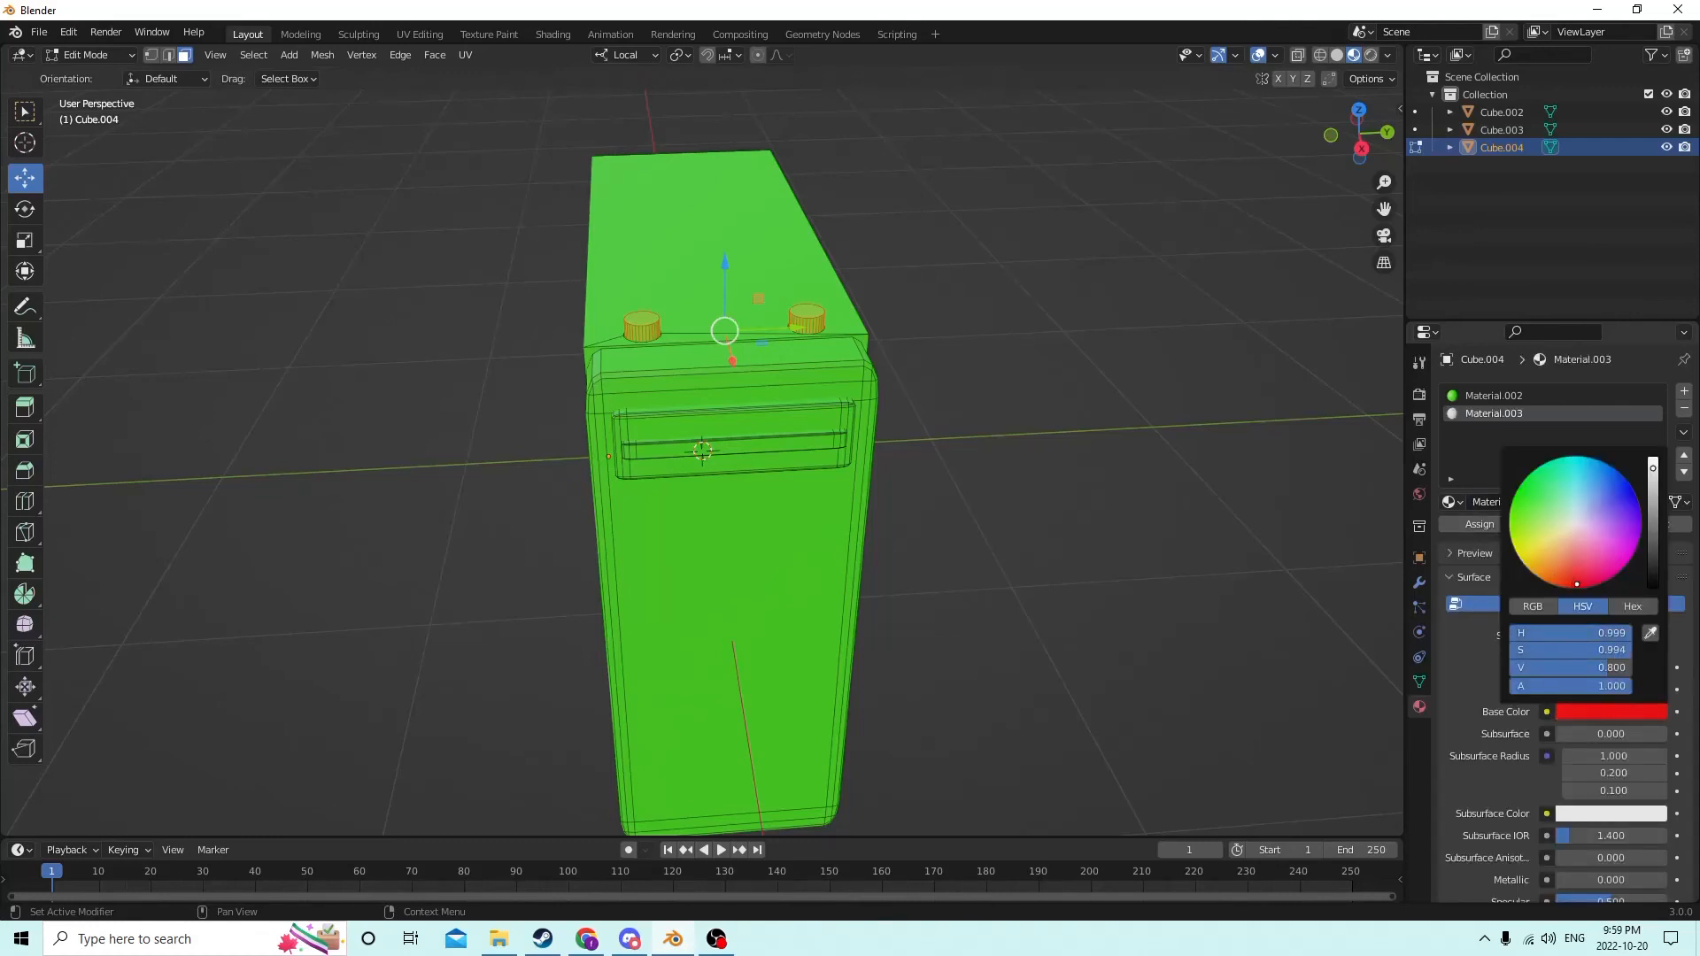
left_click(1477, 524)
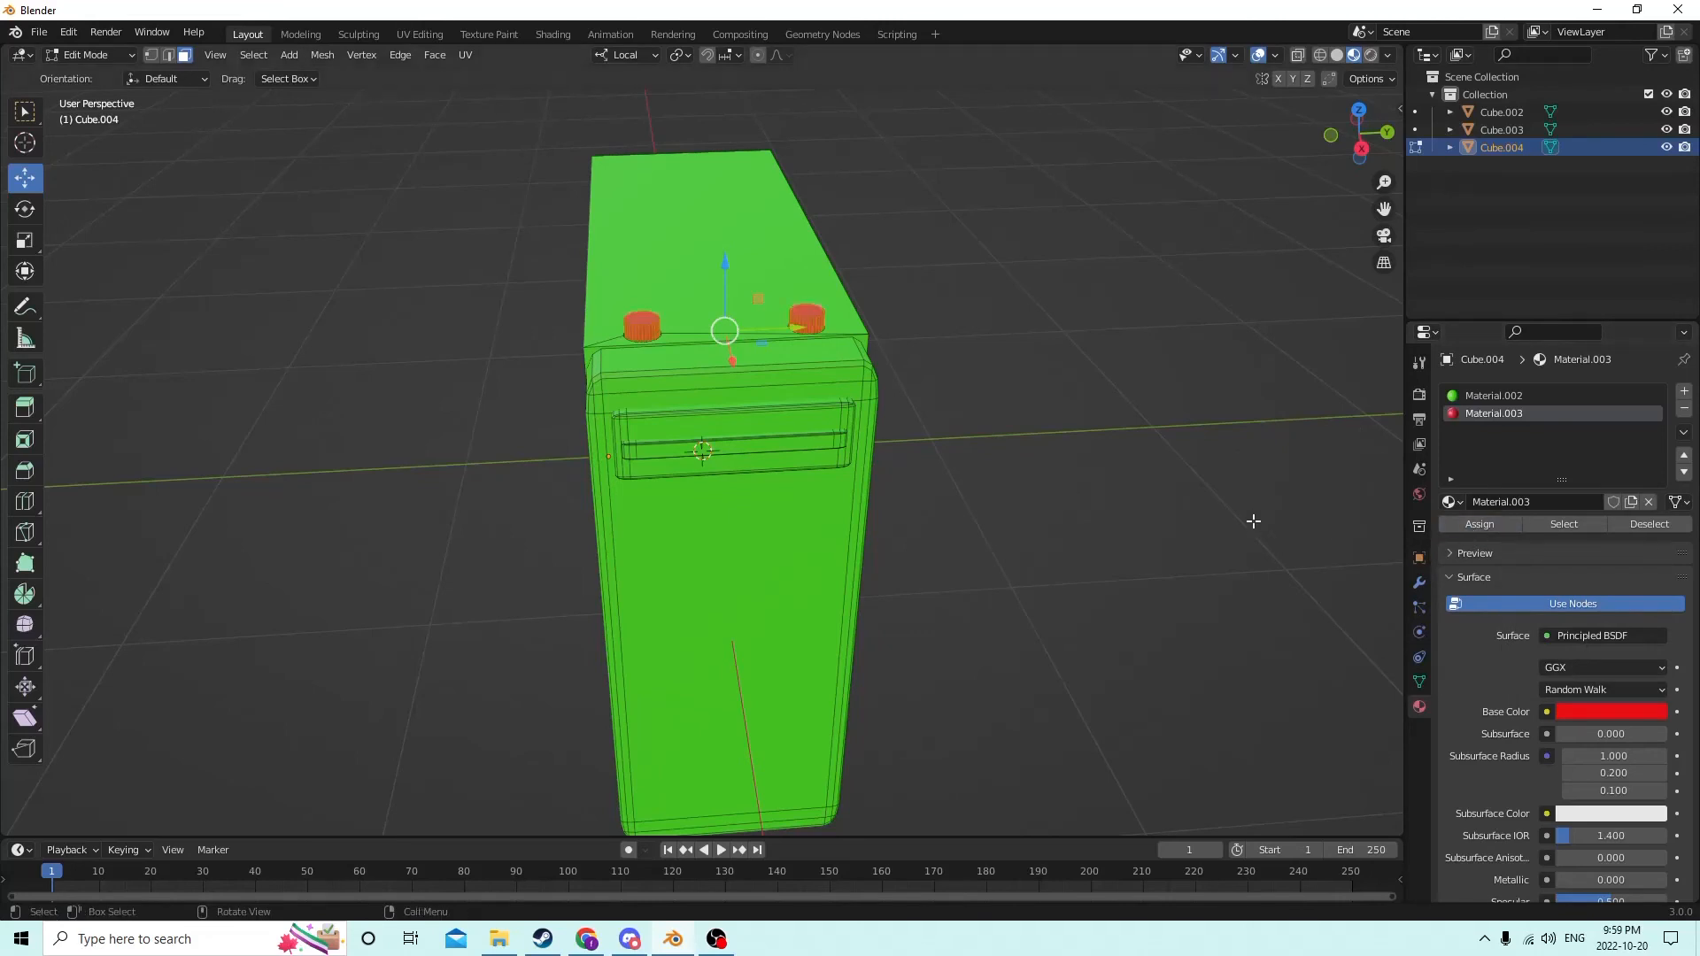
Step: Select the tower's whole front panel and assign it a new material with a cyan base color, hue 0.505 and saturation 0.994
middle_click_drag(1145, 457, 1087, 428)
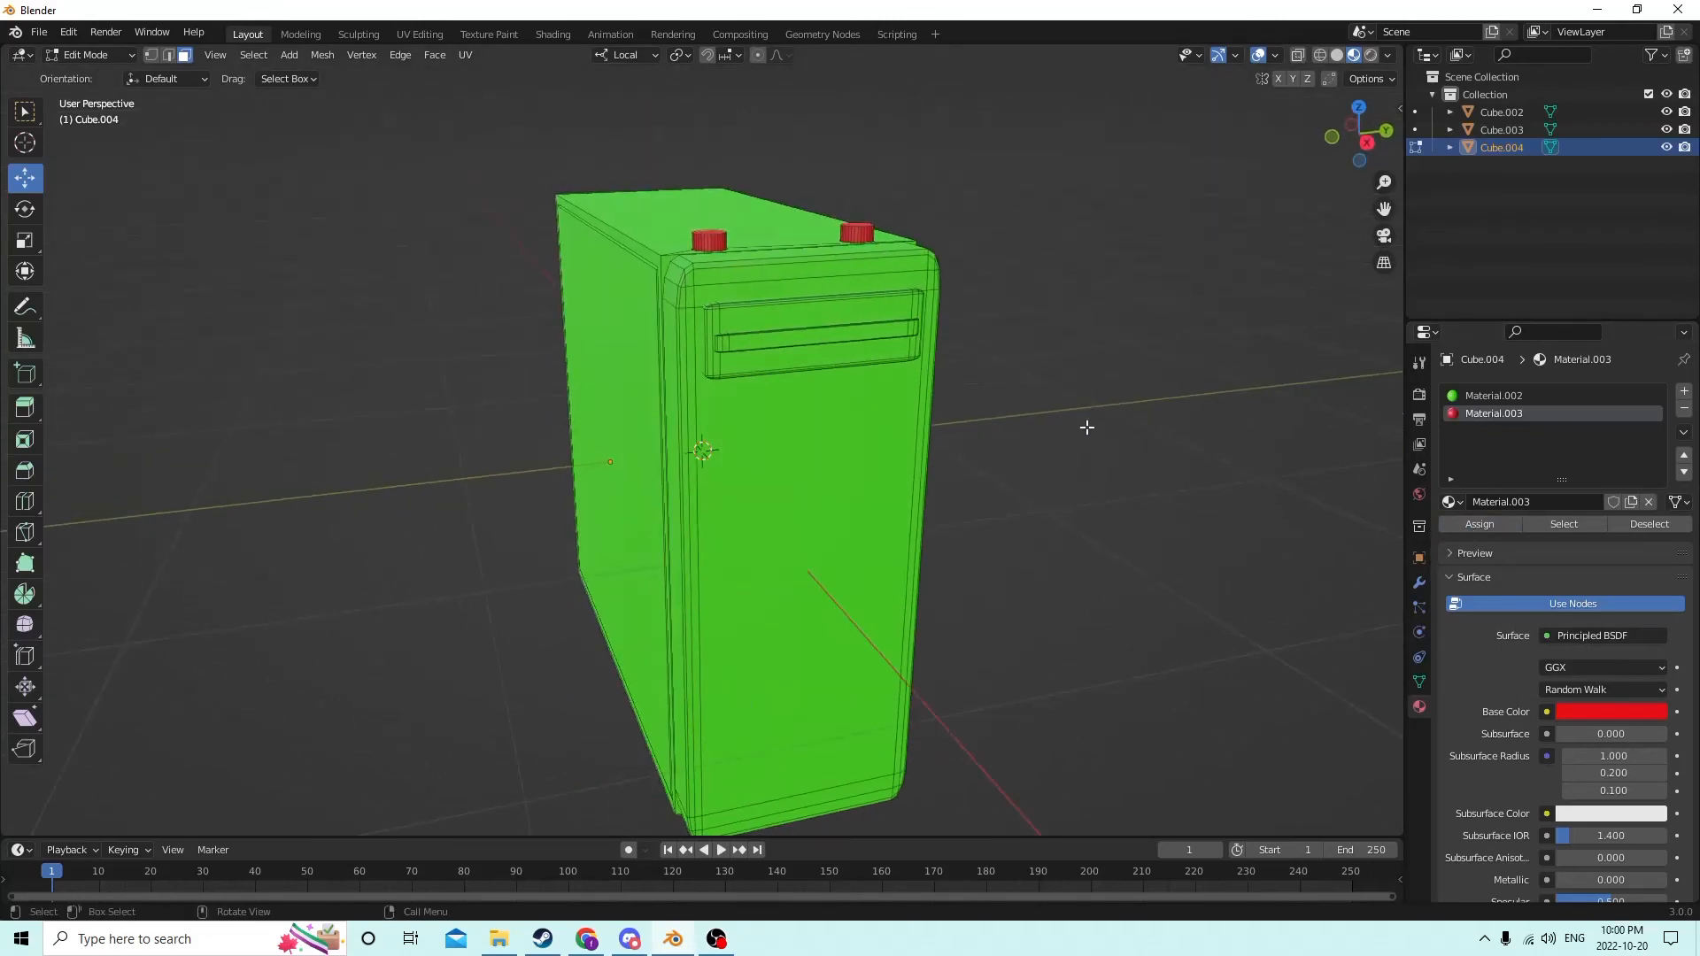
middle_click_drag(758, 515, 855, 502)
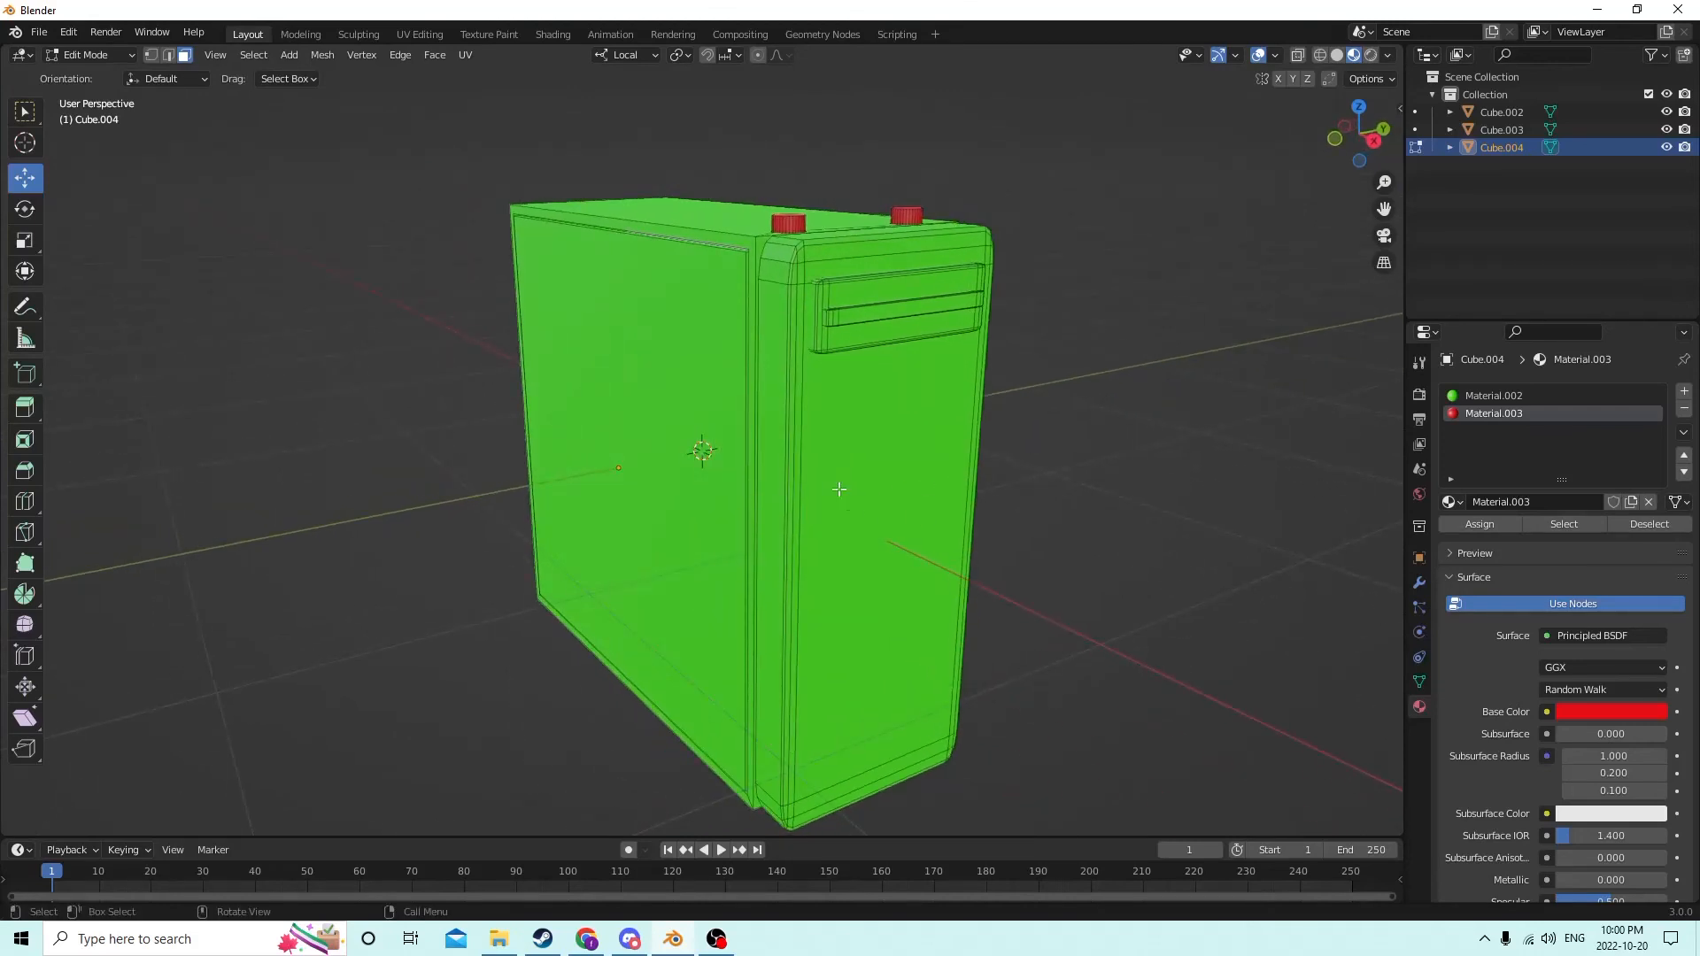
middle_click_drag(833, 365, 798, 378)
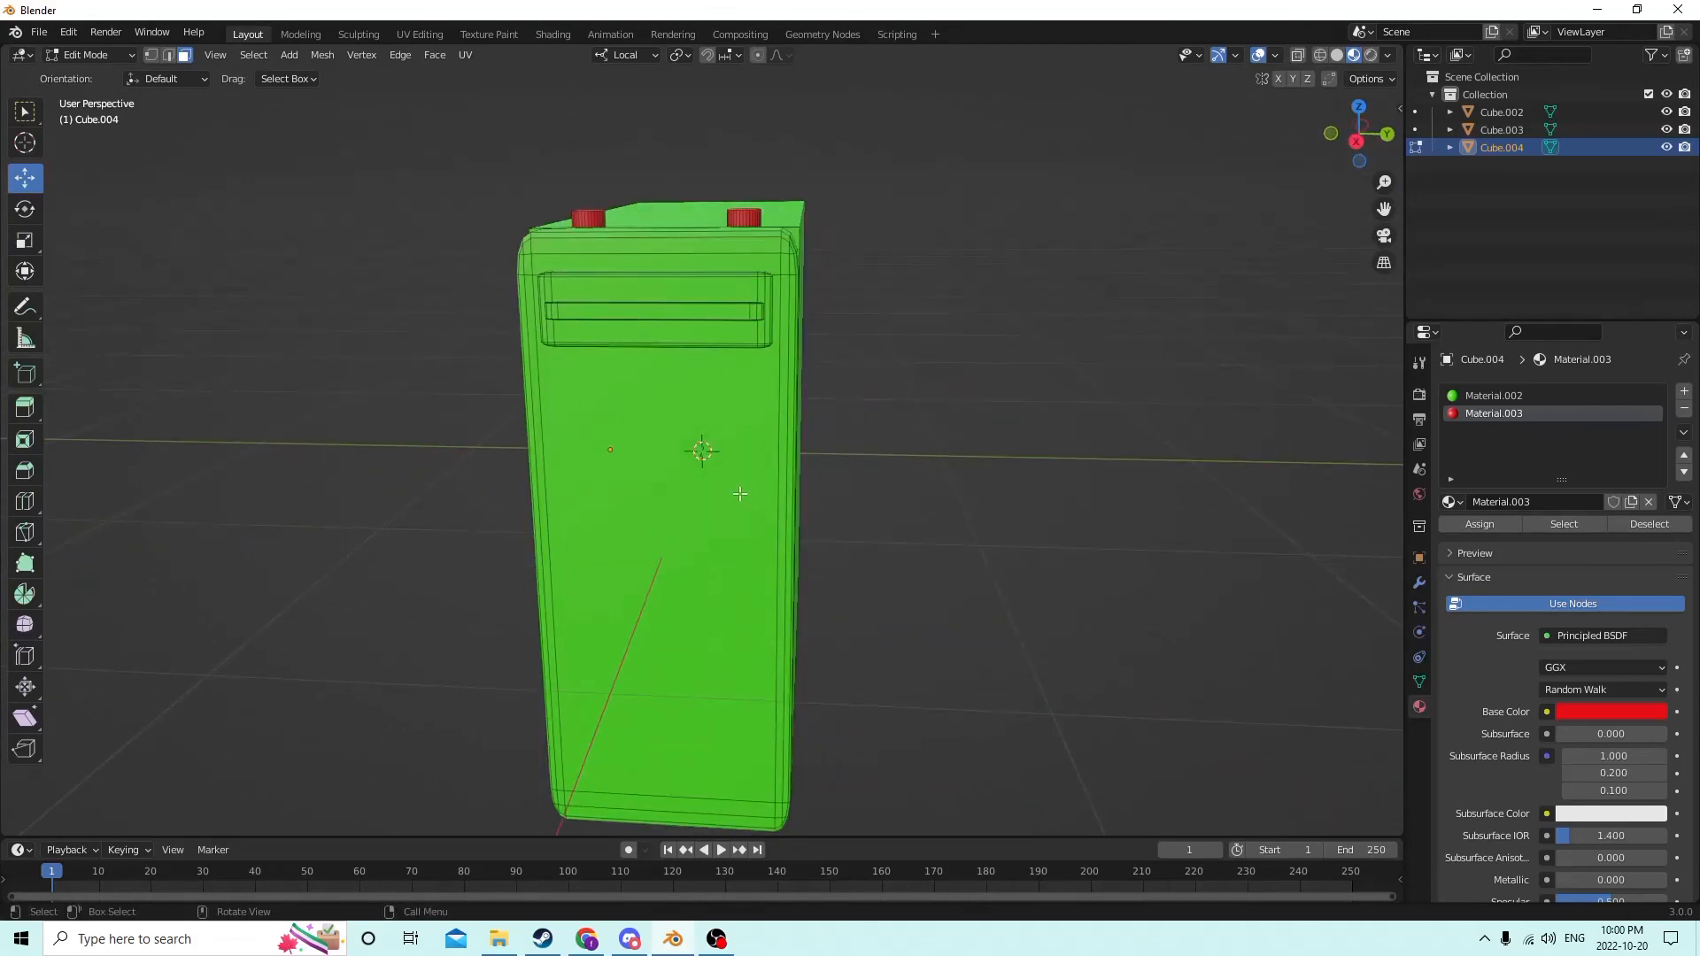
key("a")
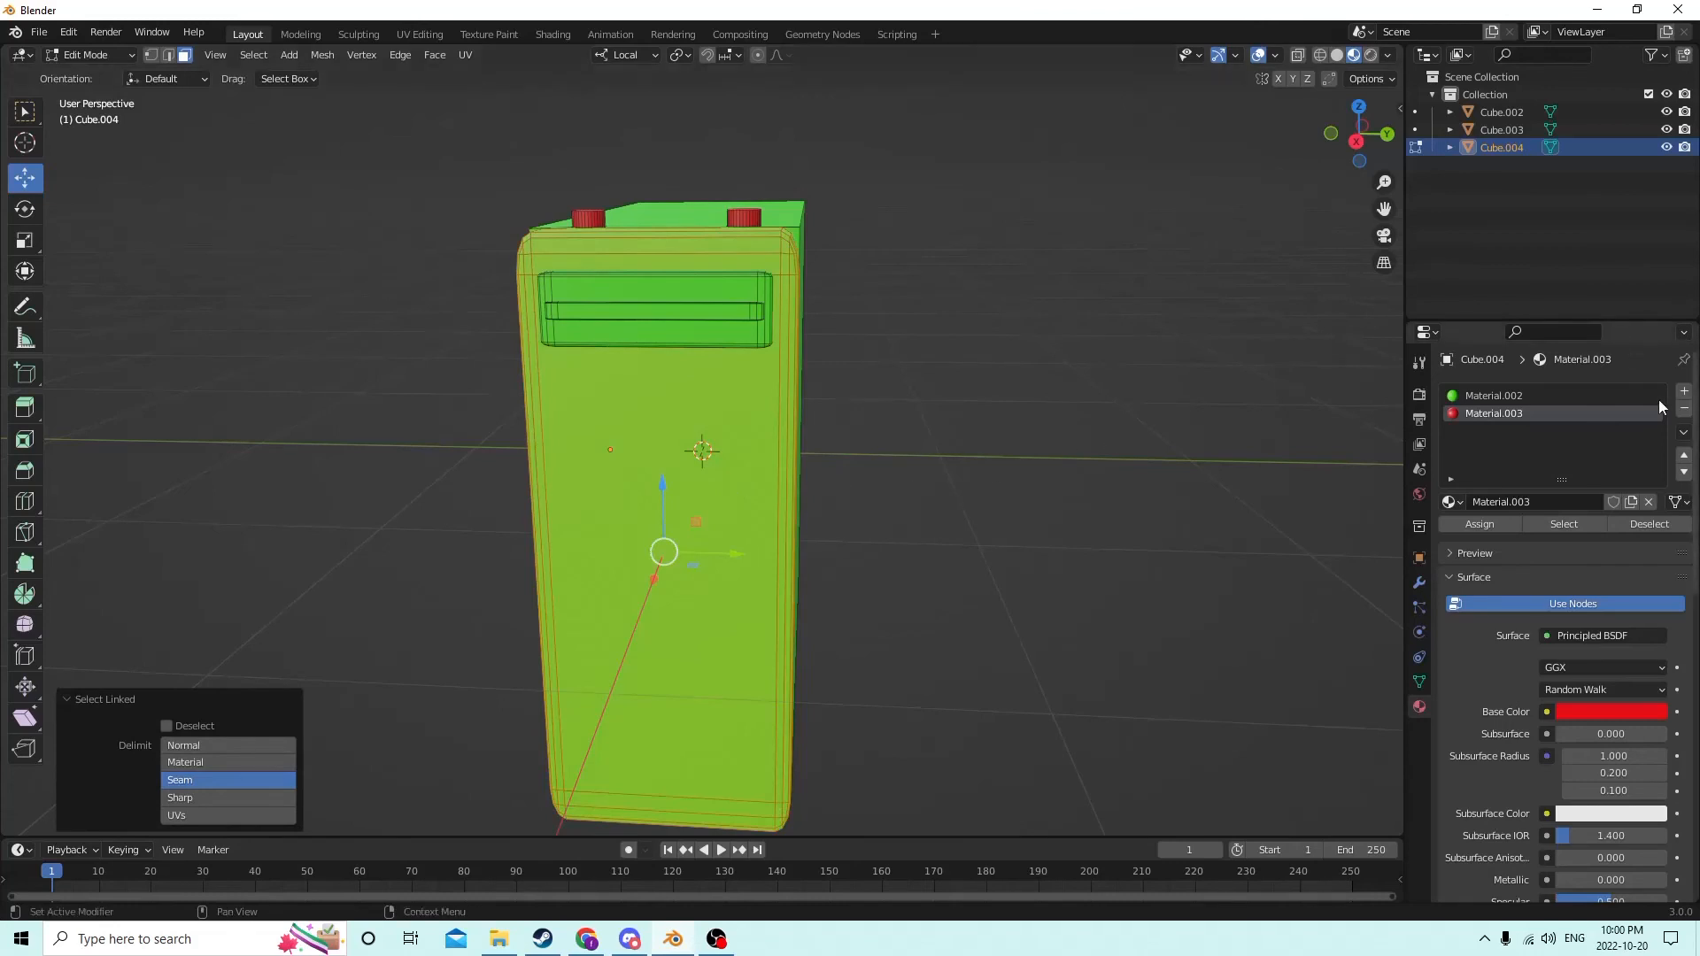
left_click(1684, 391)
left_click(1561, 500)
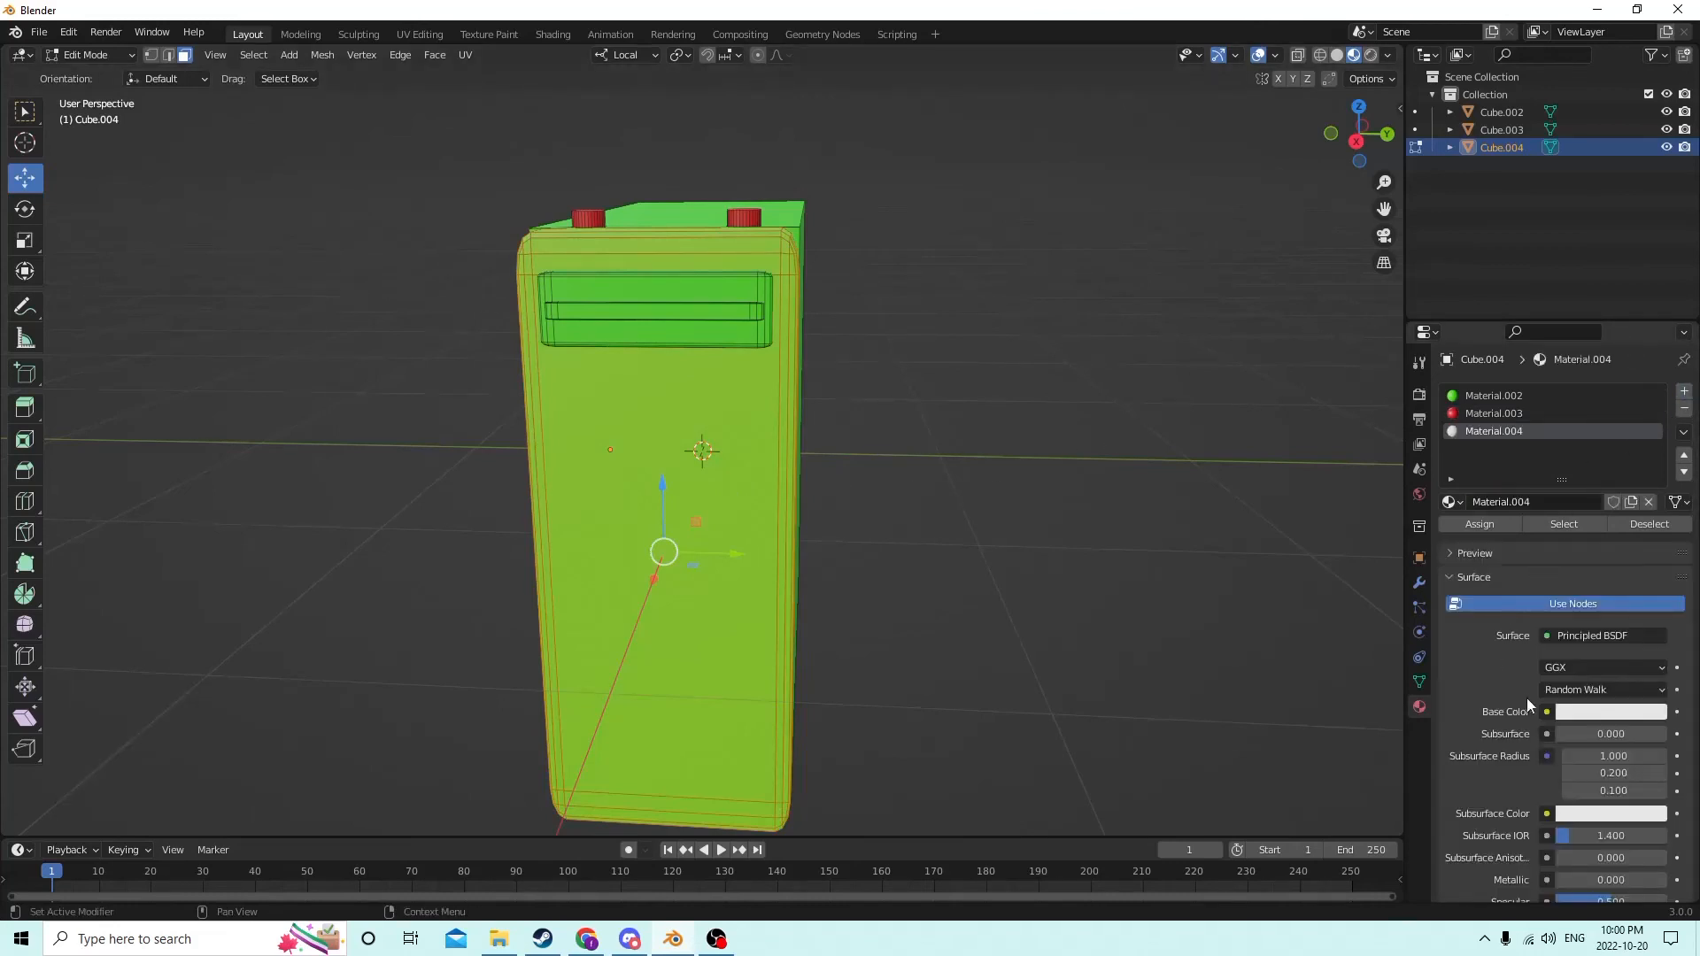
left_click(1582, 714)
left_click(1577, 460)
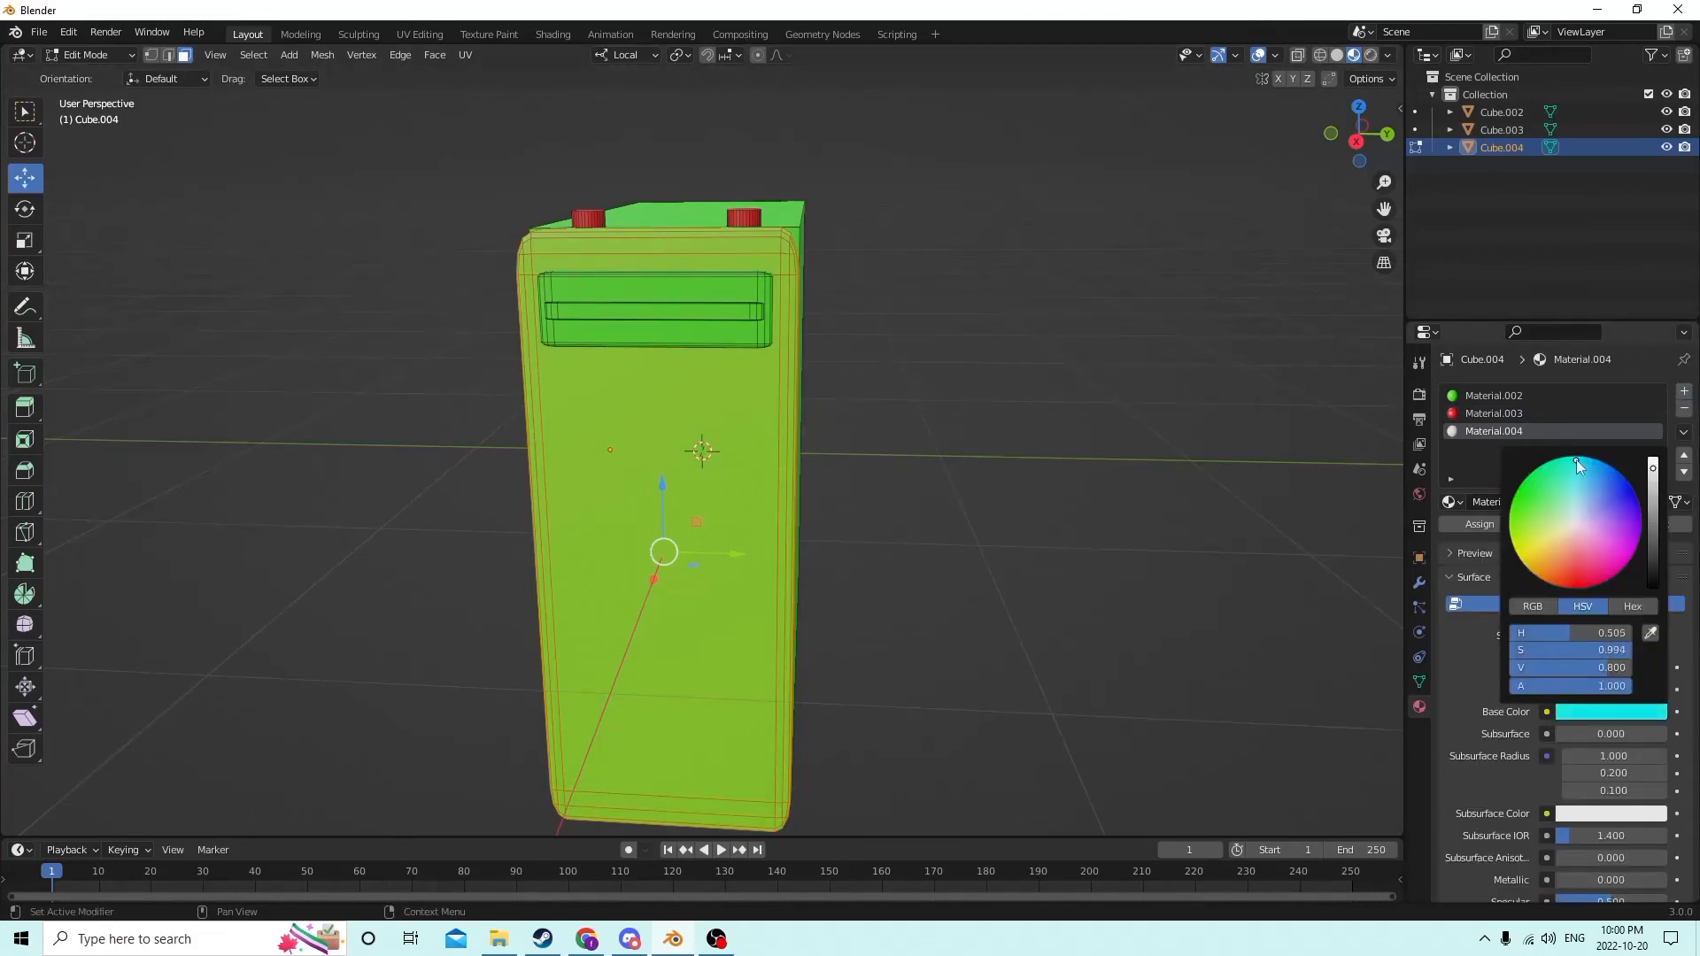
left_click(1466, 524)
key("alt+a")
Step: Select the drive bay frame on the tower's front and assign it a new material with a nearly black base color
middle_click_drag(1267, 432, 1199, 418)
middle_click_drag(1116, 321, 798, 337)
middle_click_drag(1122, 360, 1077, 346)
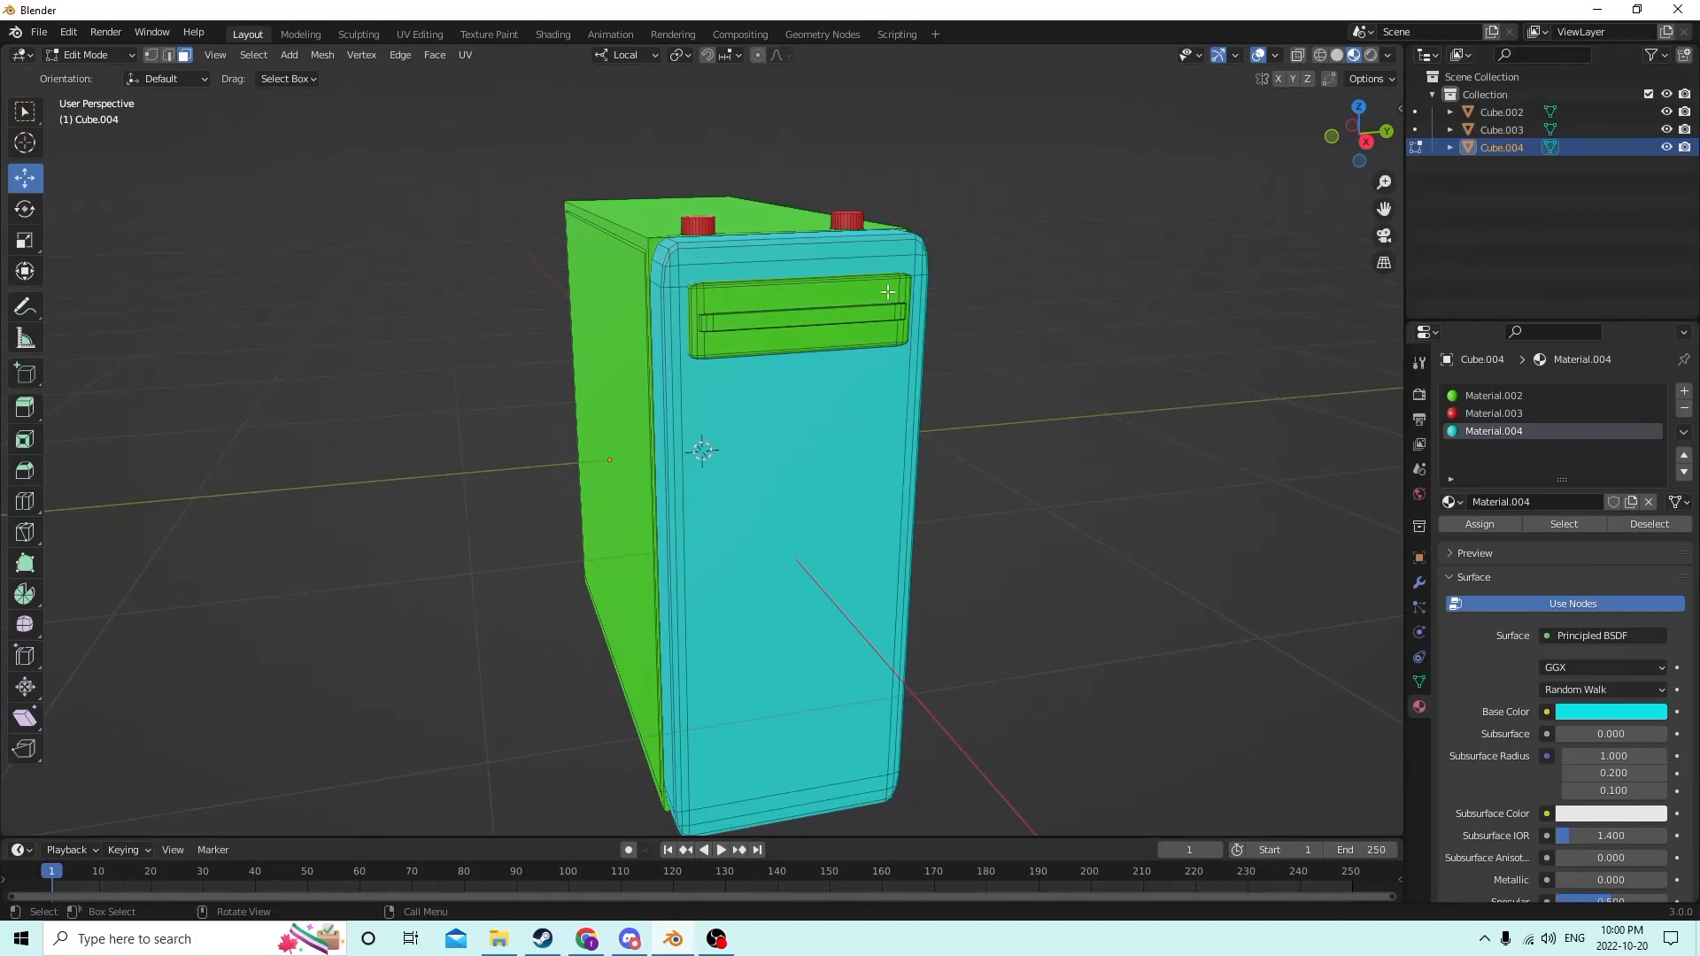
key("l")
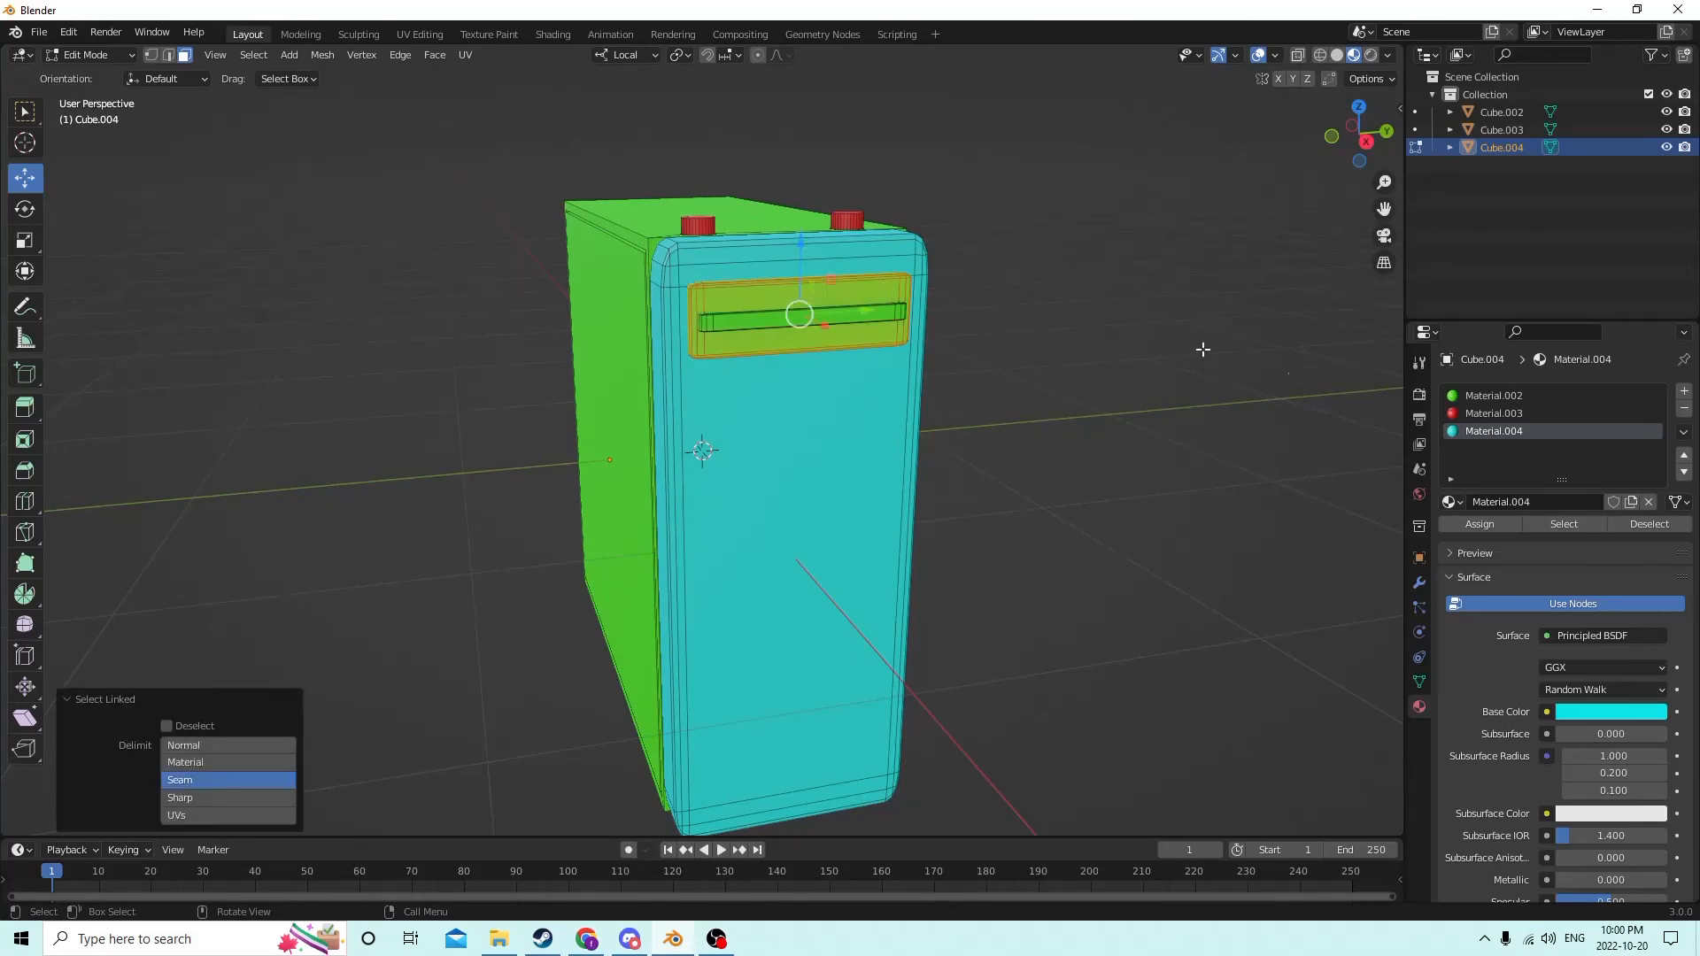
left_click(1684, 390)
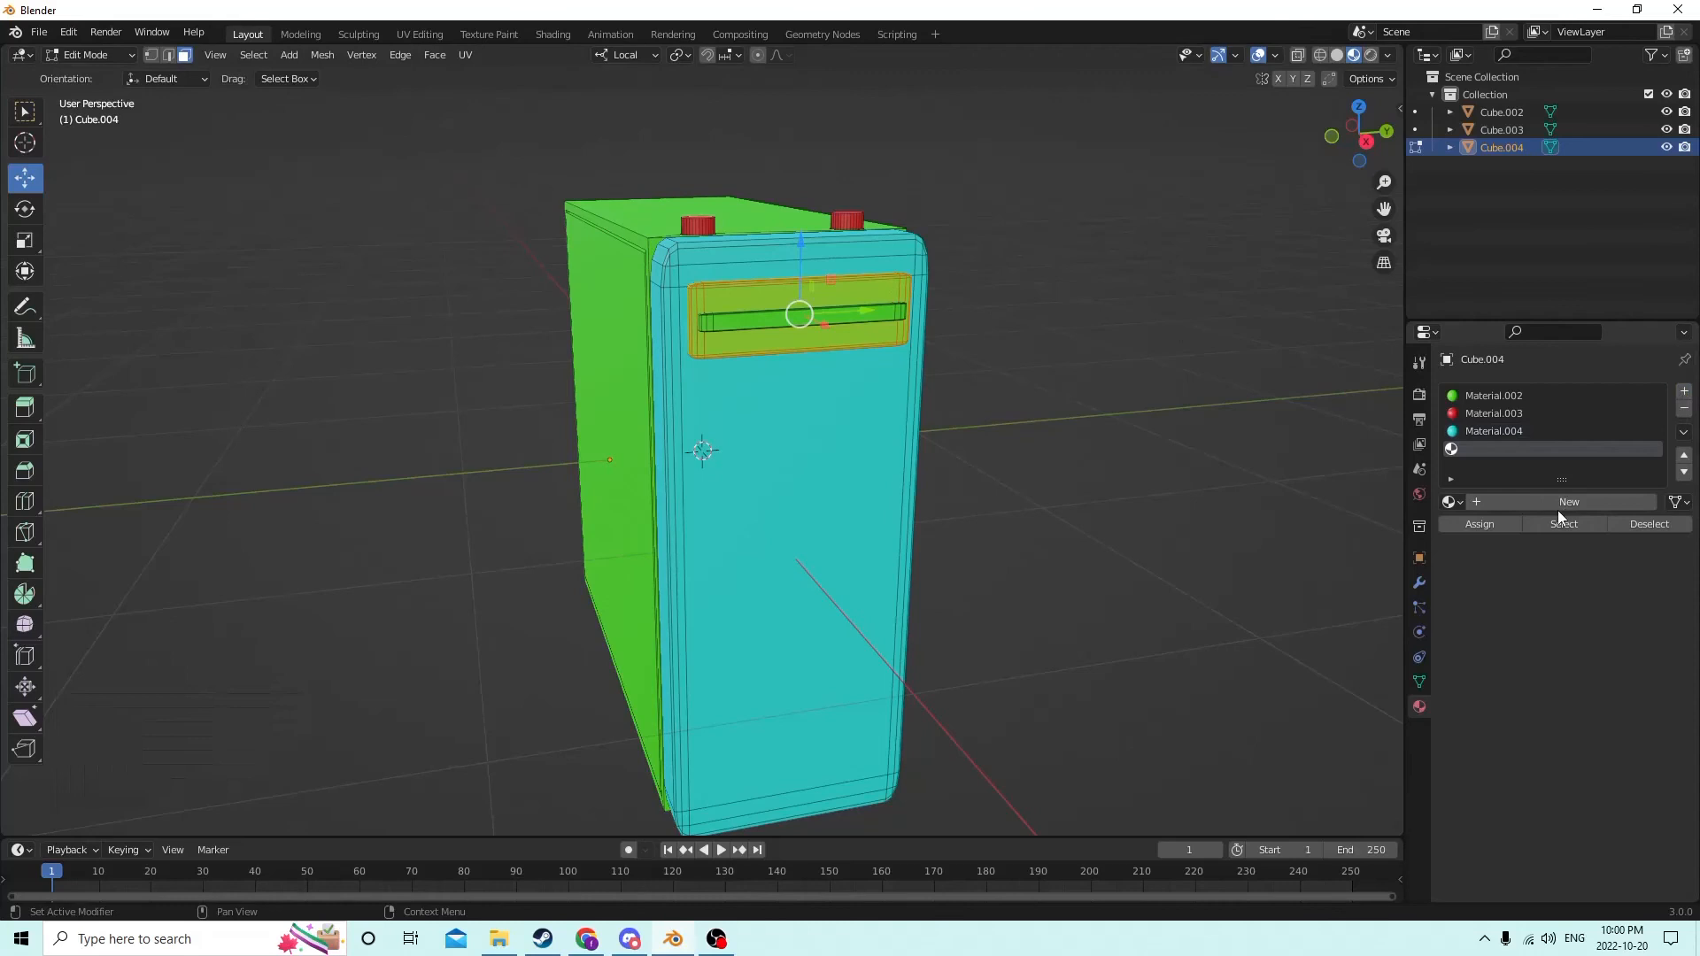
left_click(1511, 503)
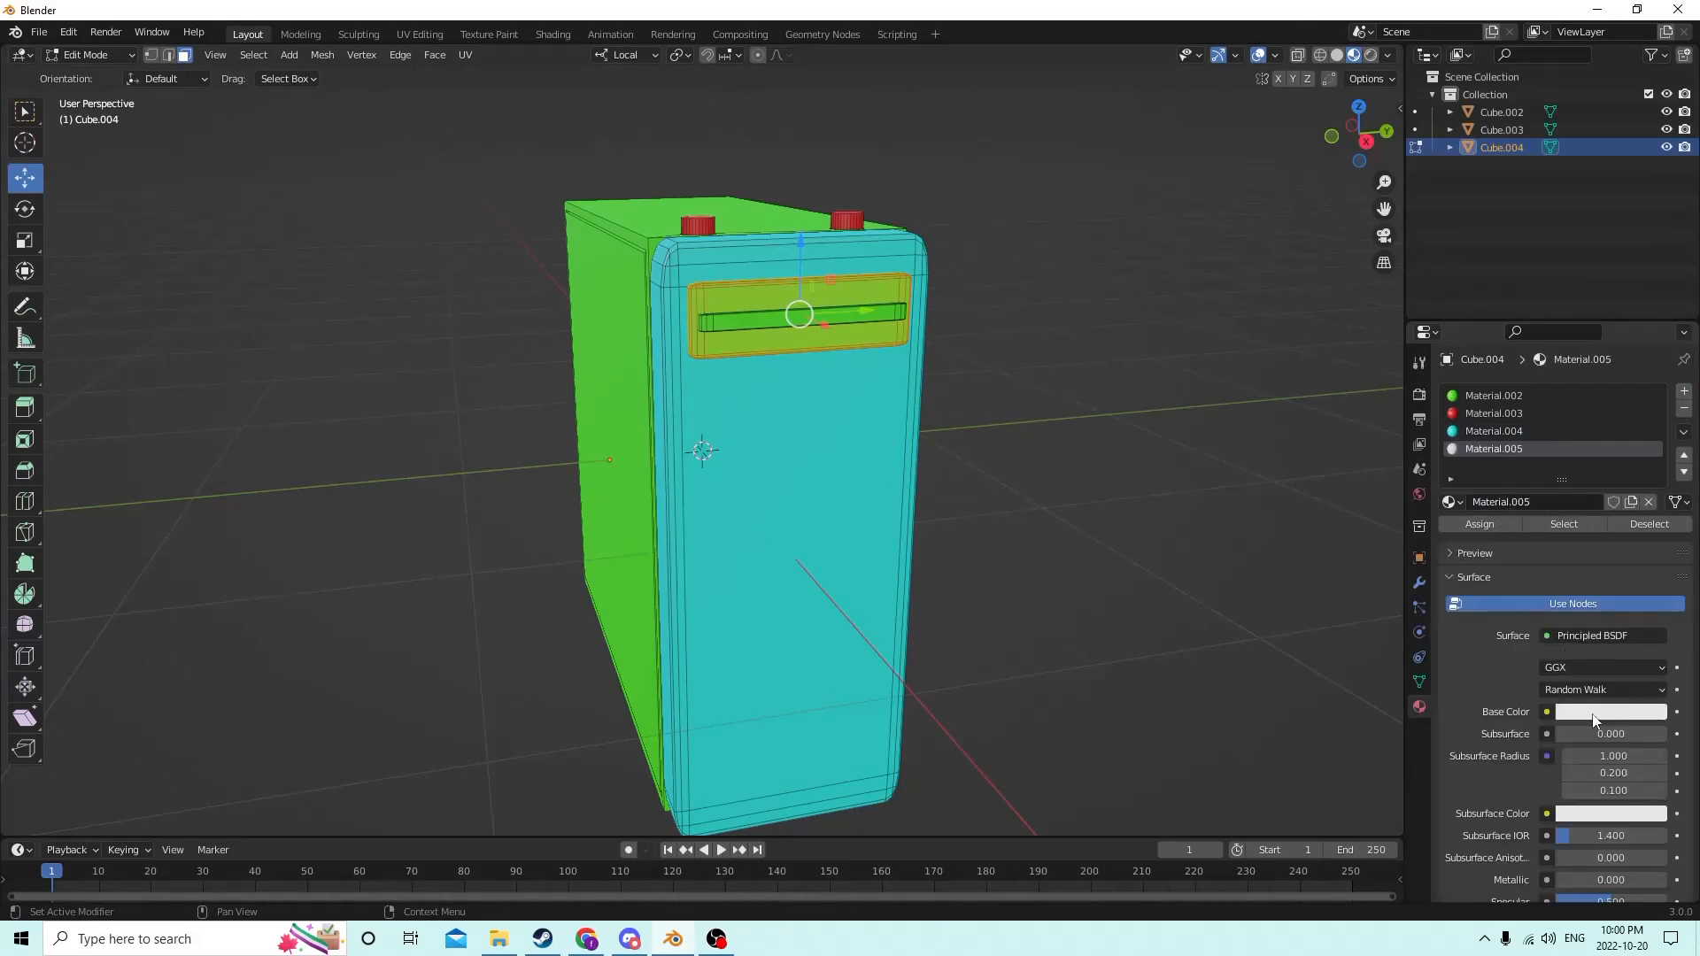
left_click(1596, 715)
left_click_drag(1653, 471, 1653, 588)
left_click(1479, 524)
key("alt+a")
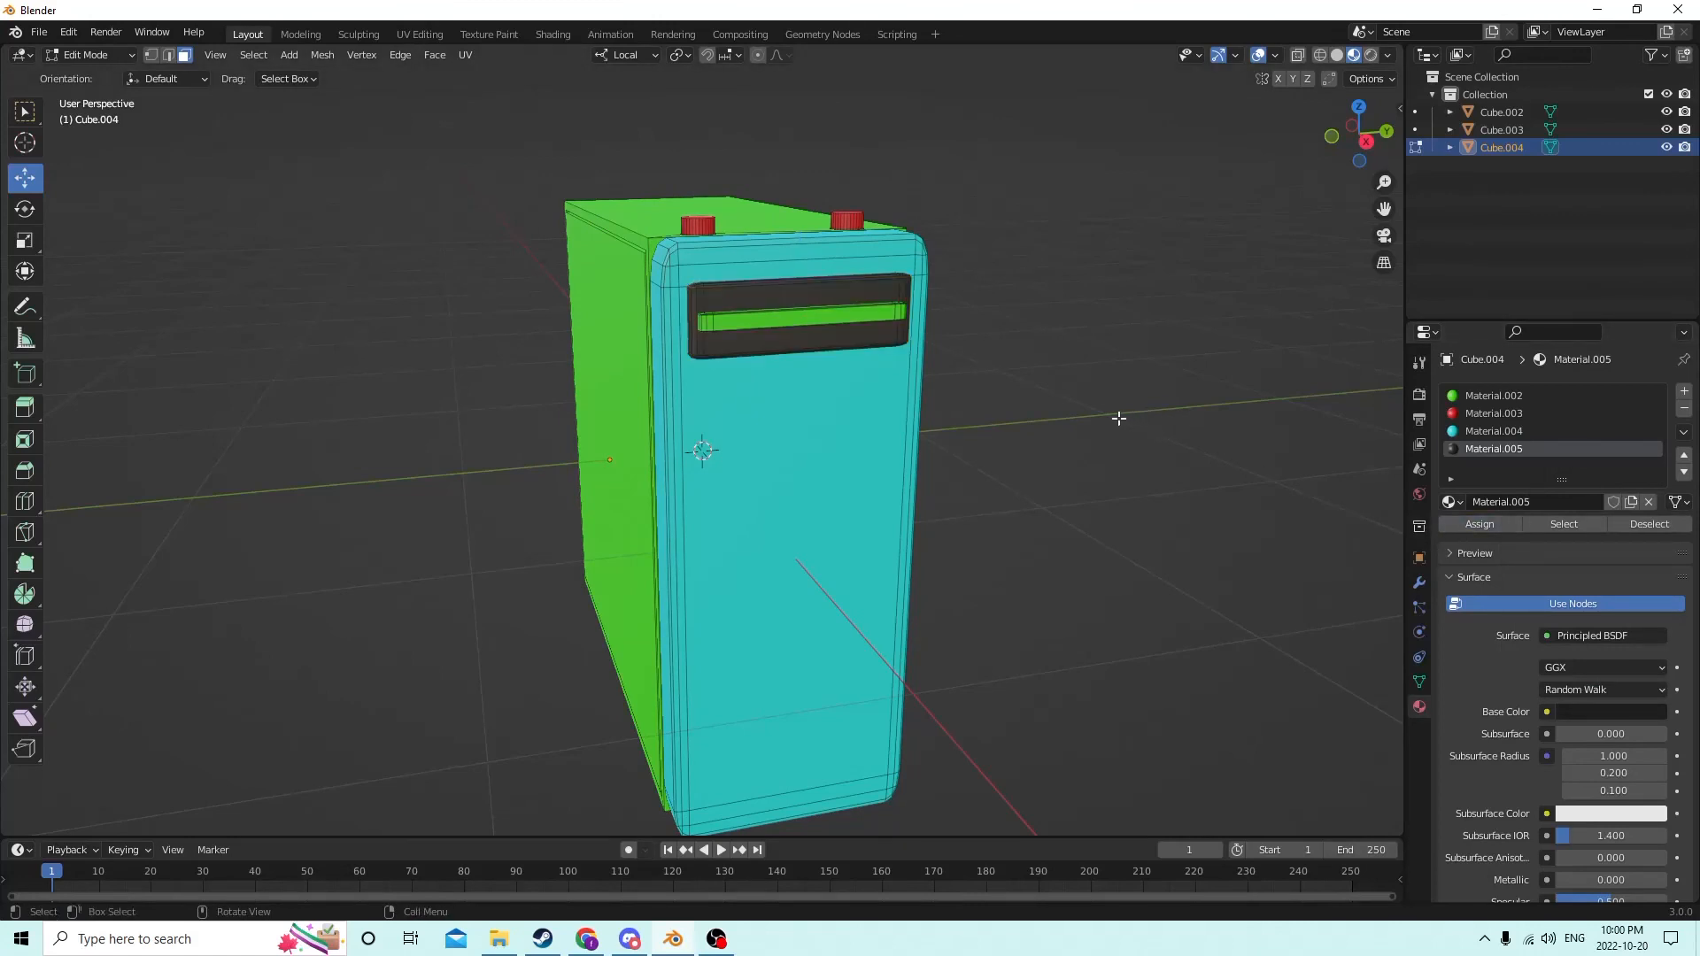
Step: Select the narrow bar inside the drive bay and assign it a new material with a yellow base color
mouse_move(1119, 410)
middle_mouse_down()
mouse_move(1058, 437)
mouse_move(1107, 443)
mouse_move(1127, 411)
middle_mouse_up()
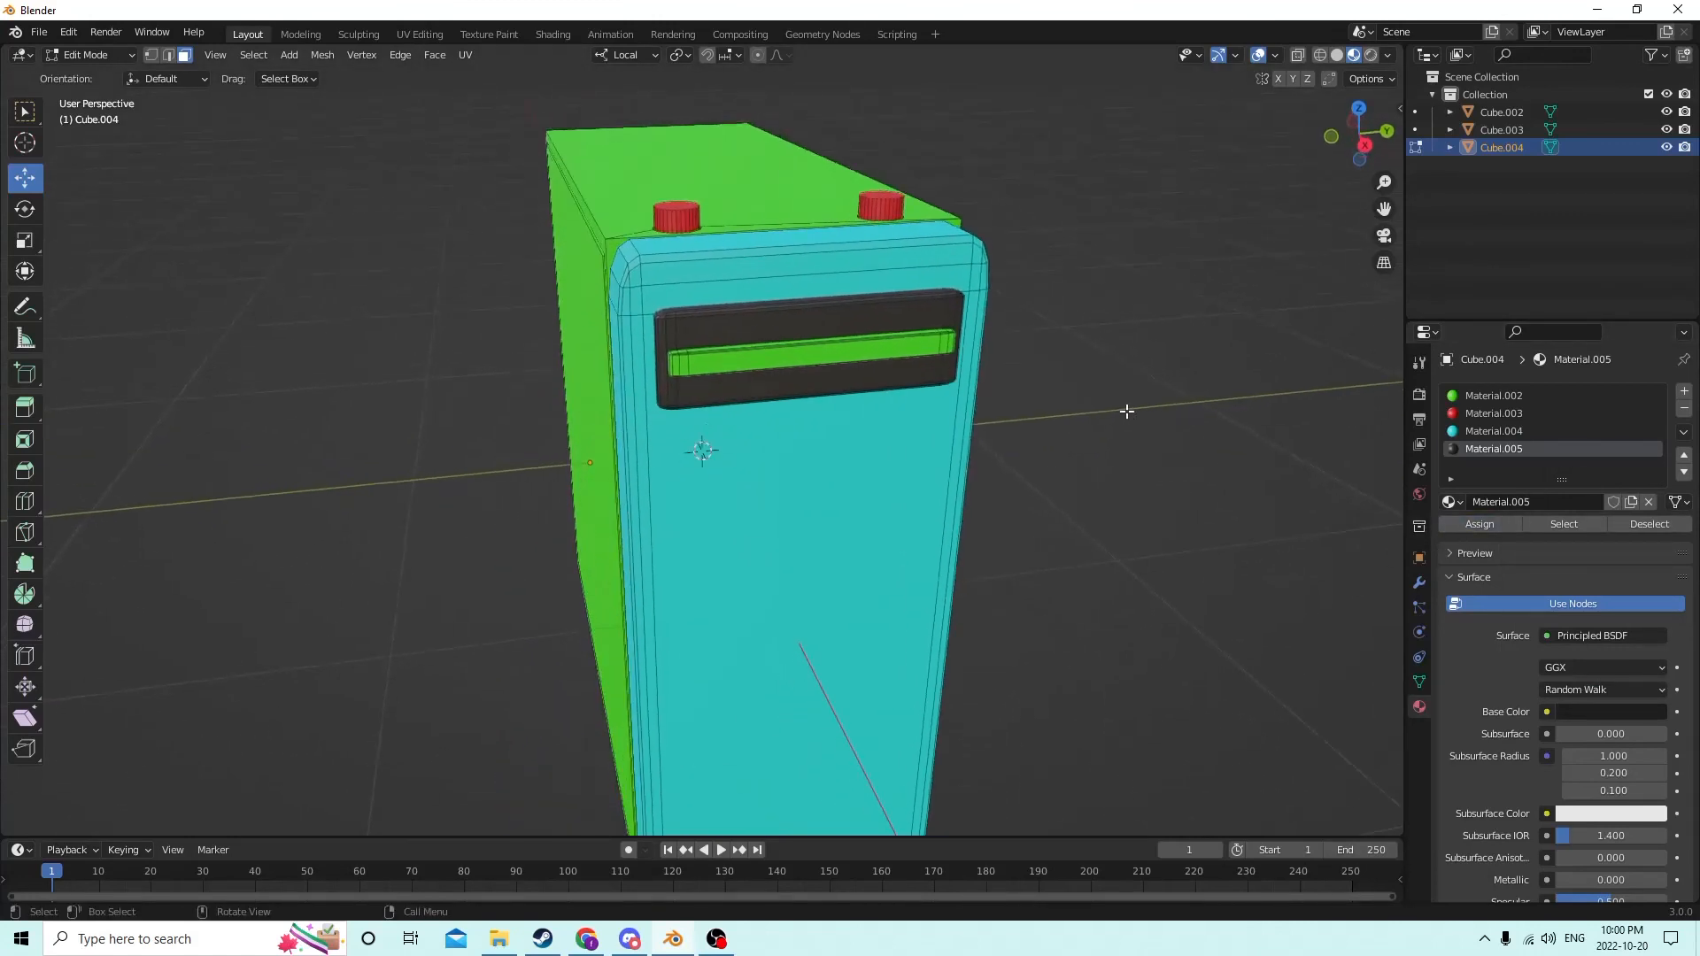
left_click(859, 358)
scroll(855, 348, "down", 4)
left_click(907, 370)
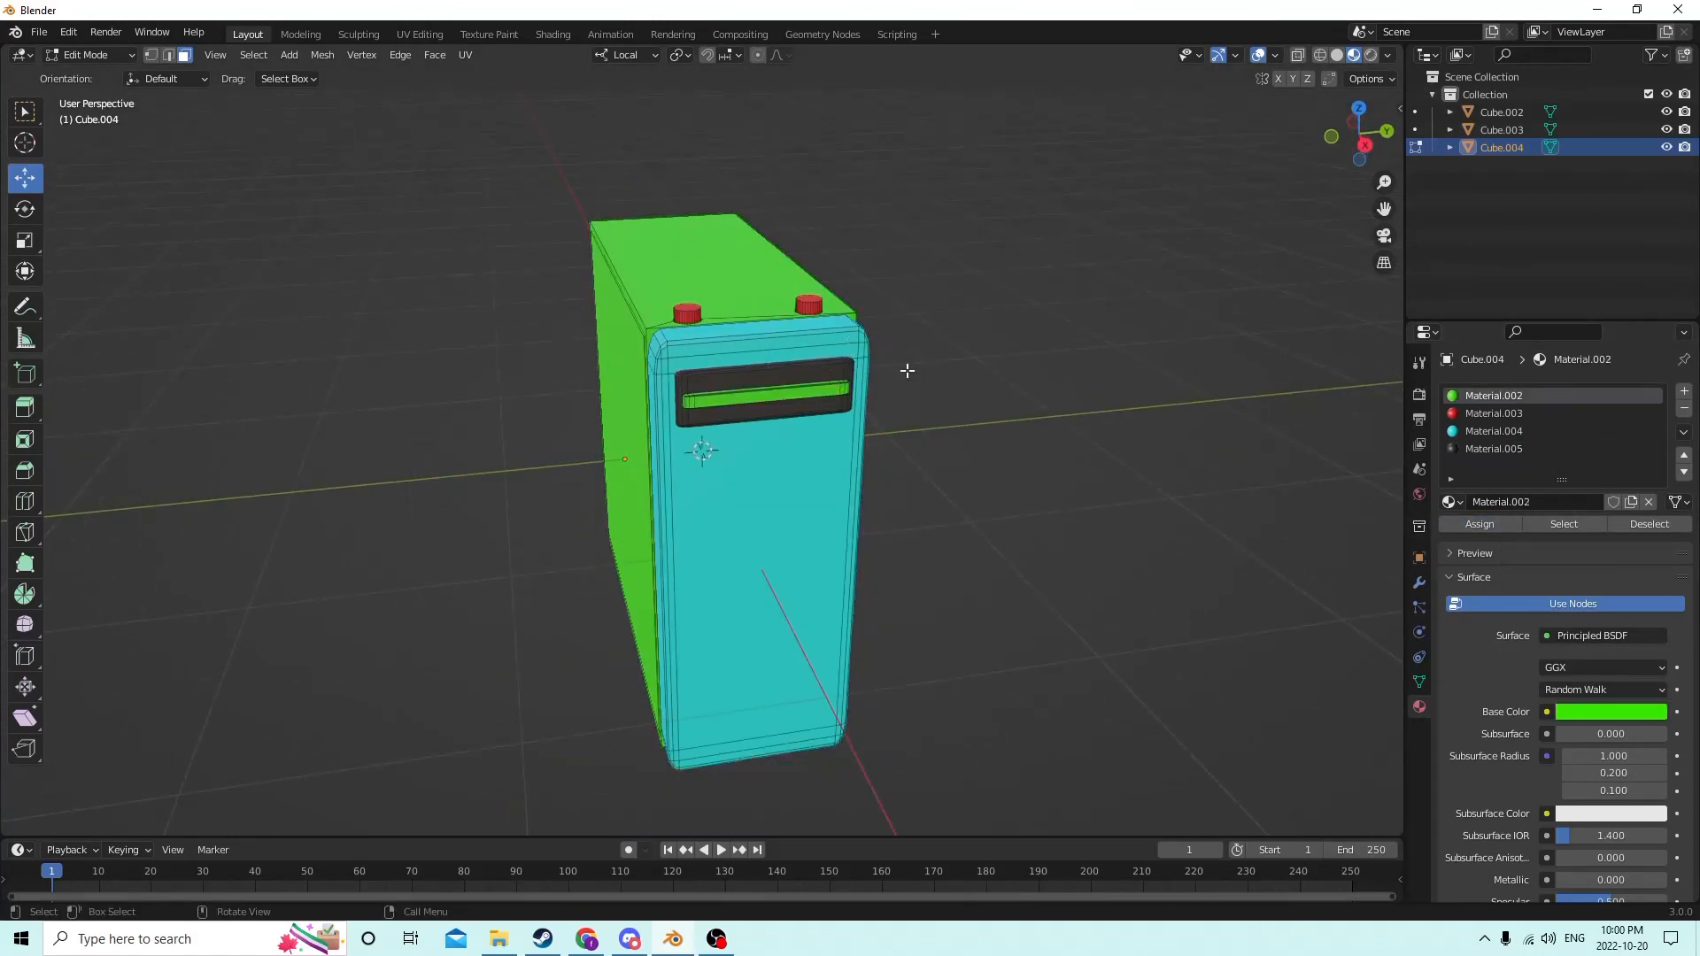
key("l")
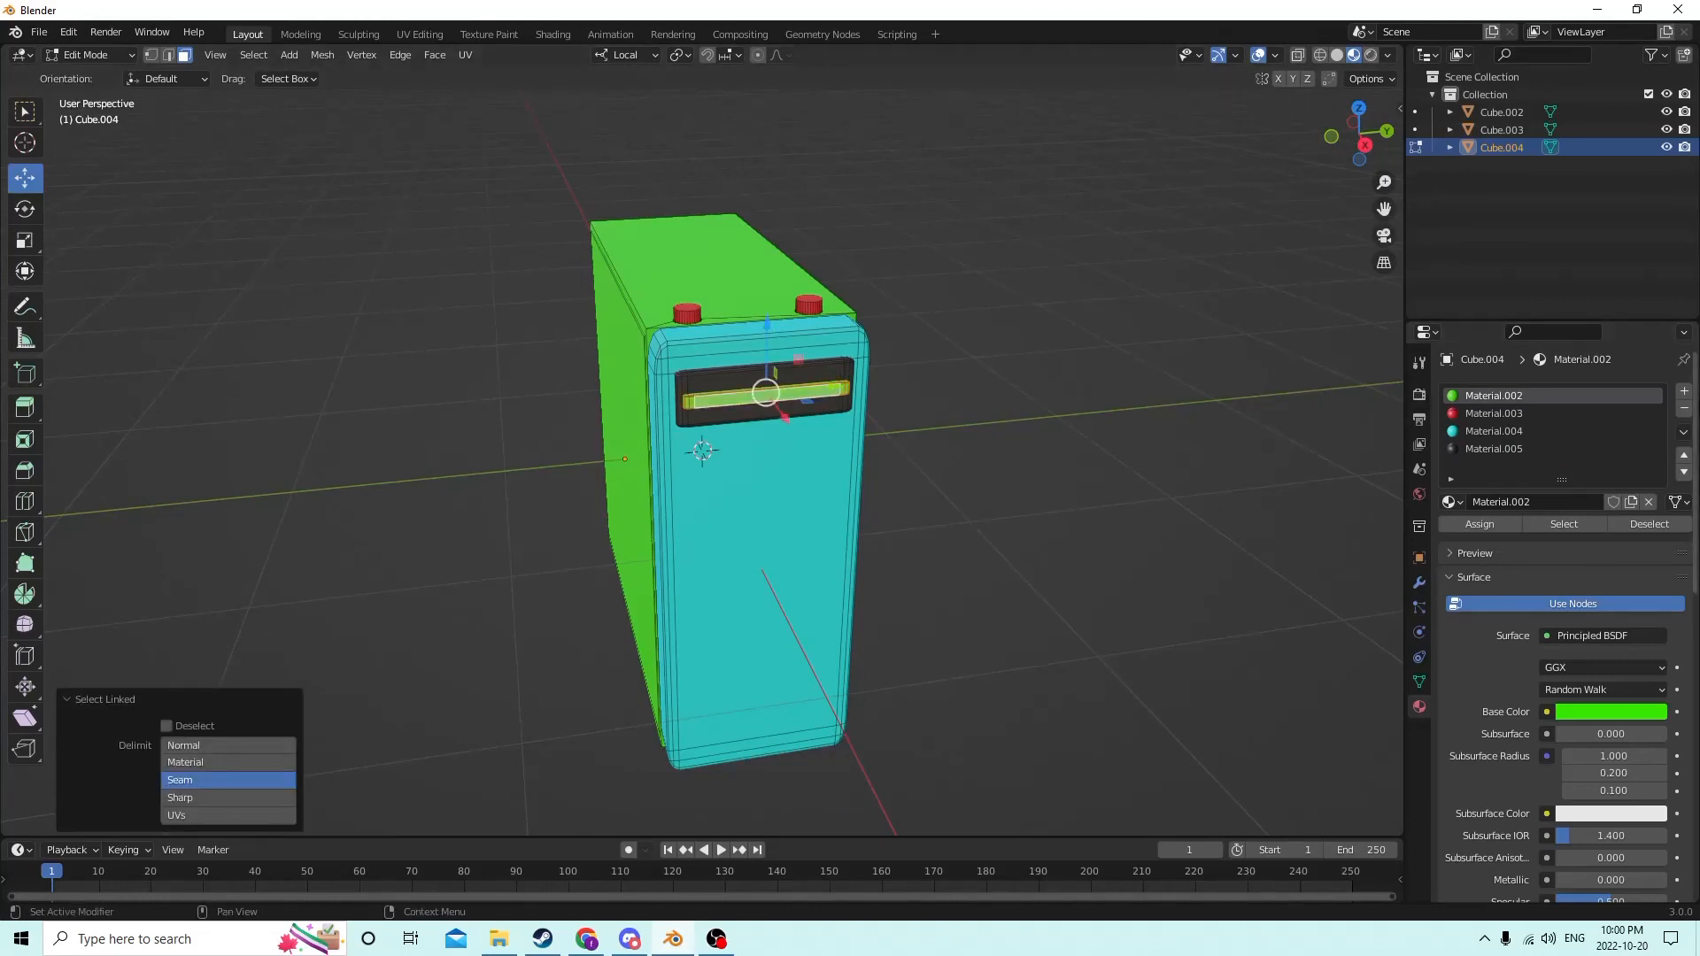
left_click(1684, 391)
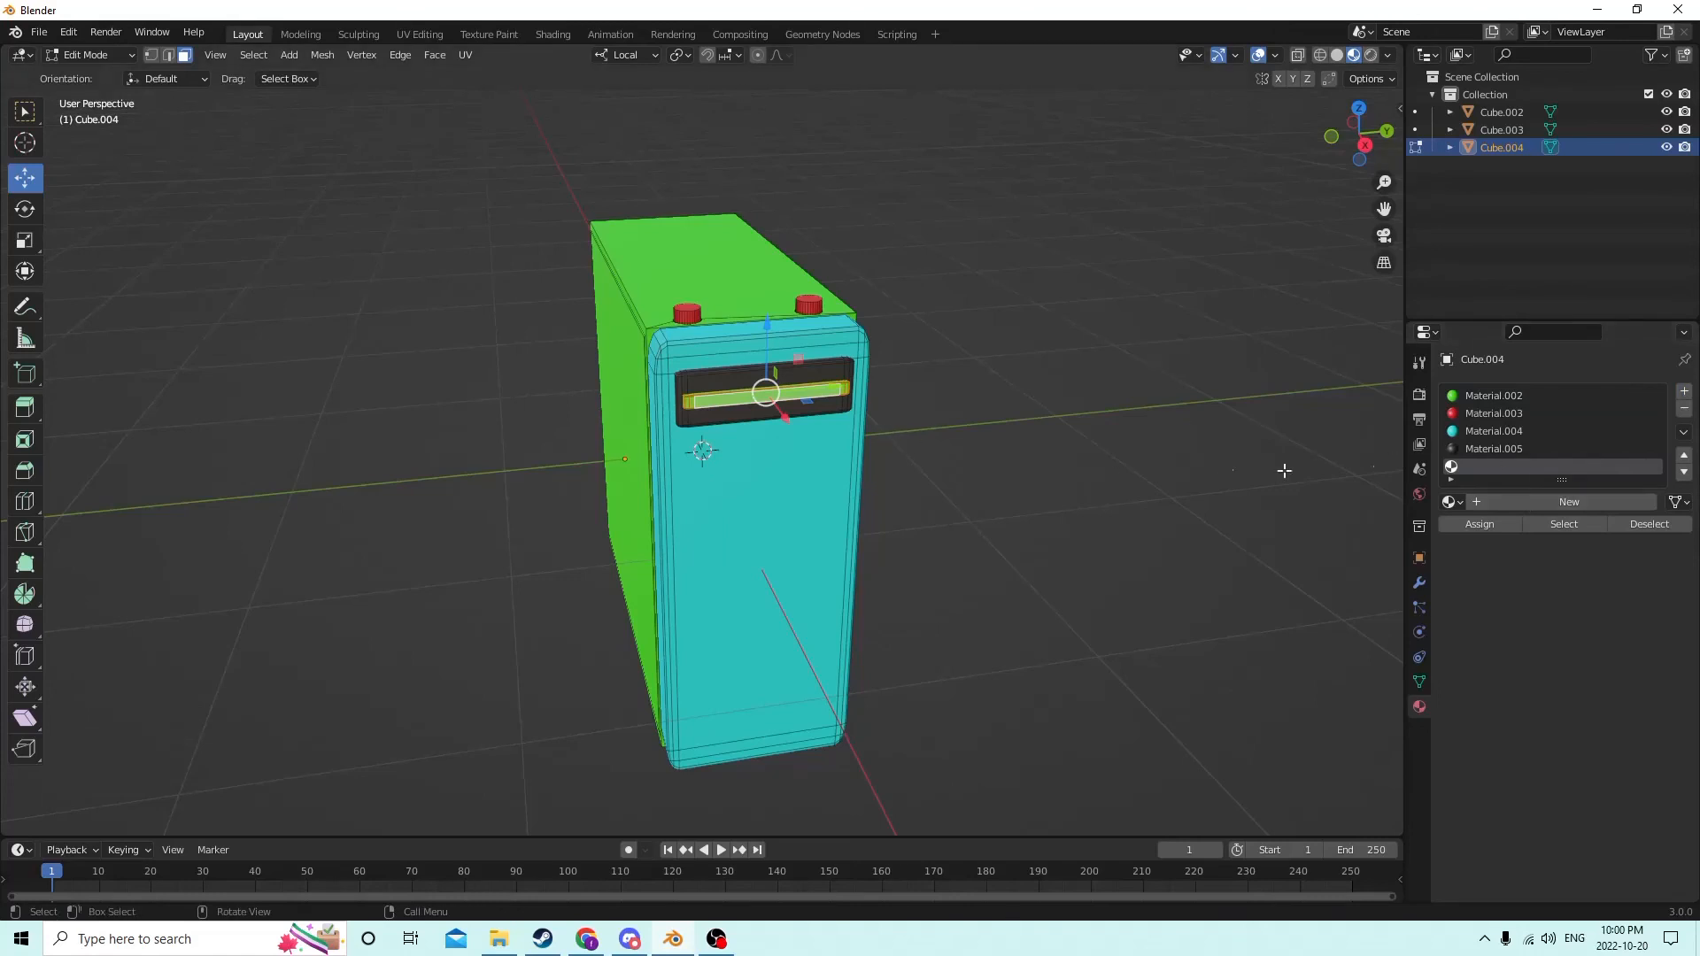
left_click(1535, 503)
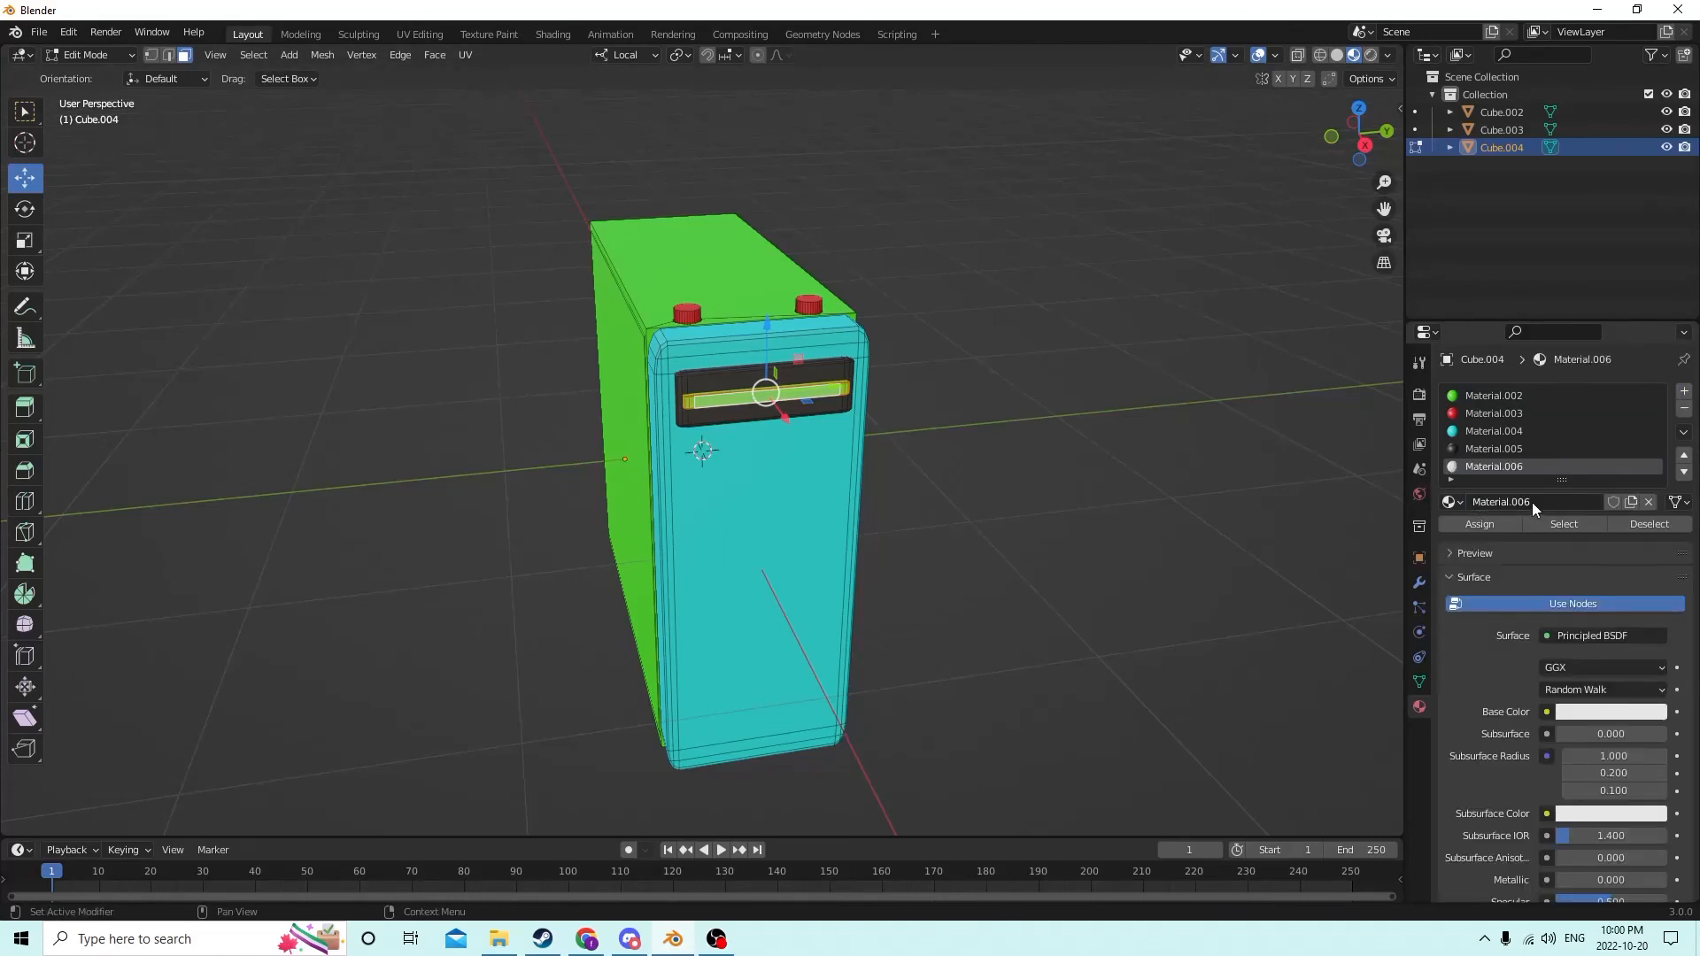
left_click(1594, 712)
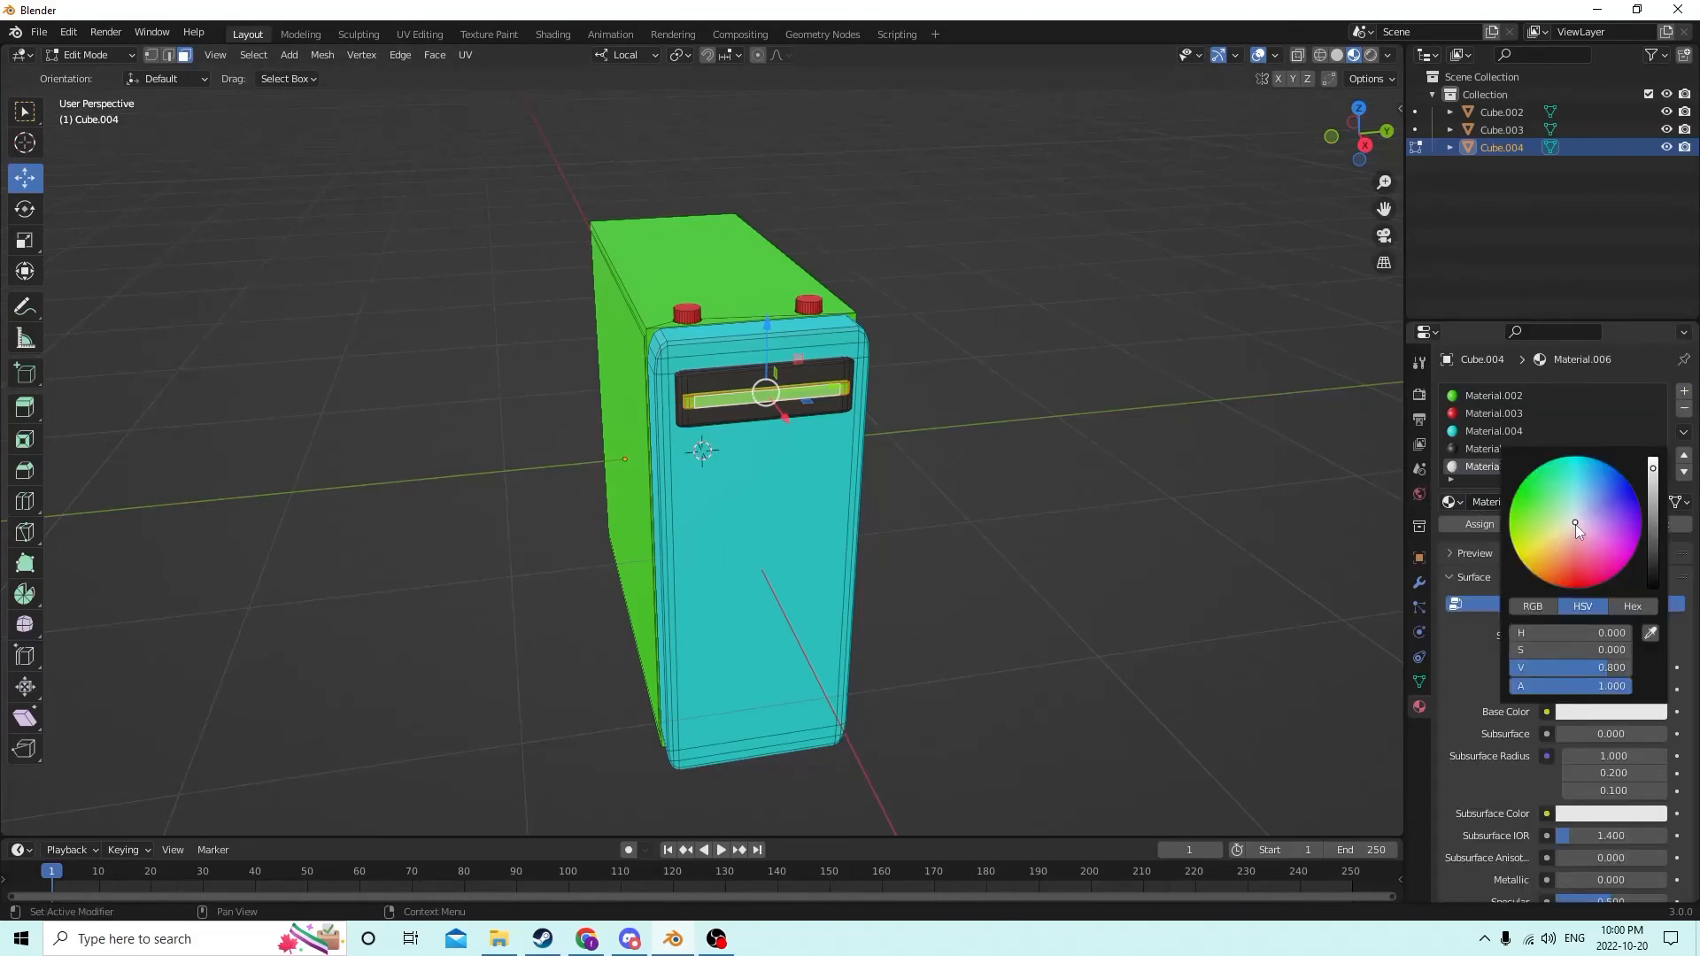
left_click_drag(1575, 524, 1568, 565)
left_click_drag(1576, 632, 1629, 632)
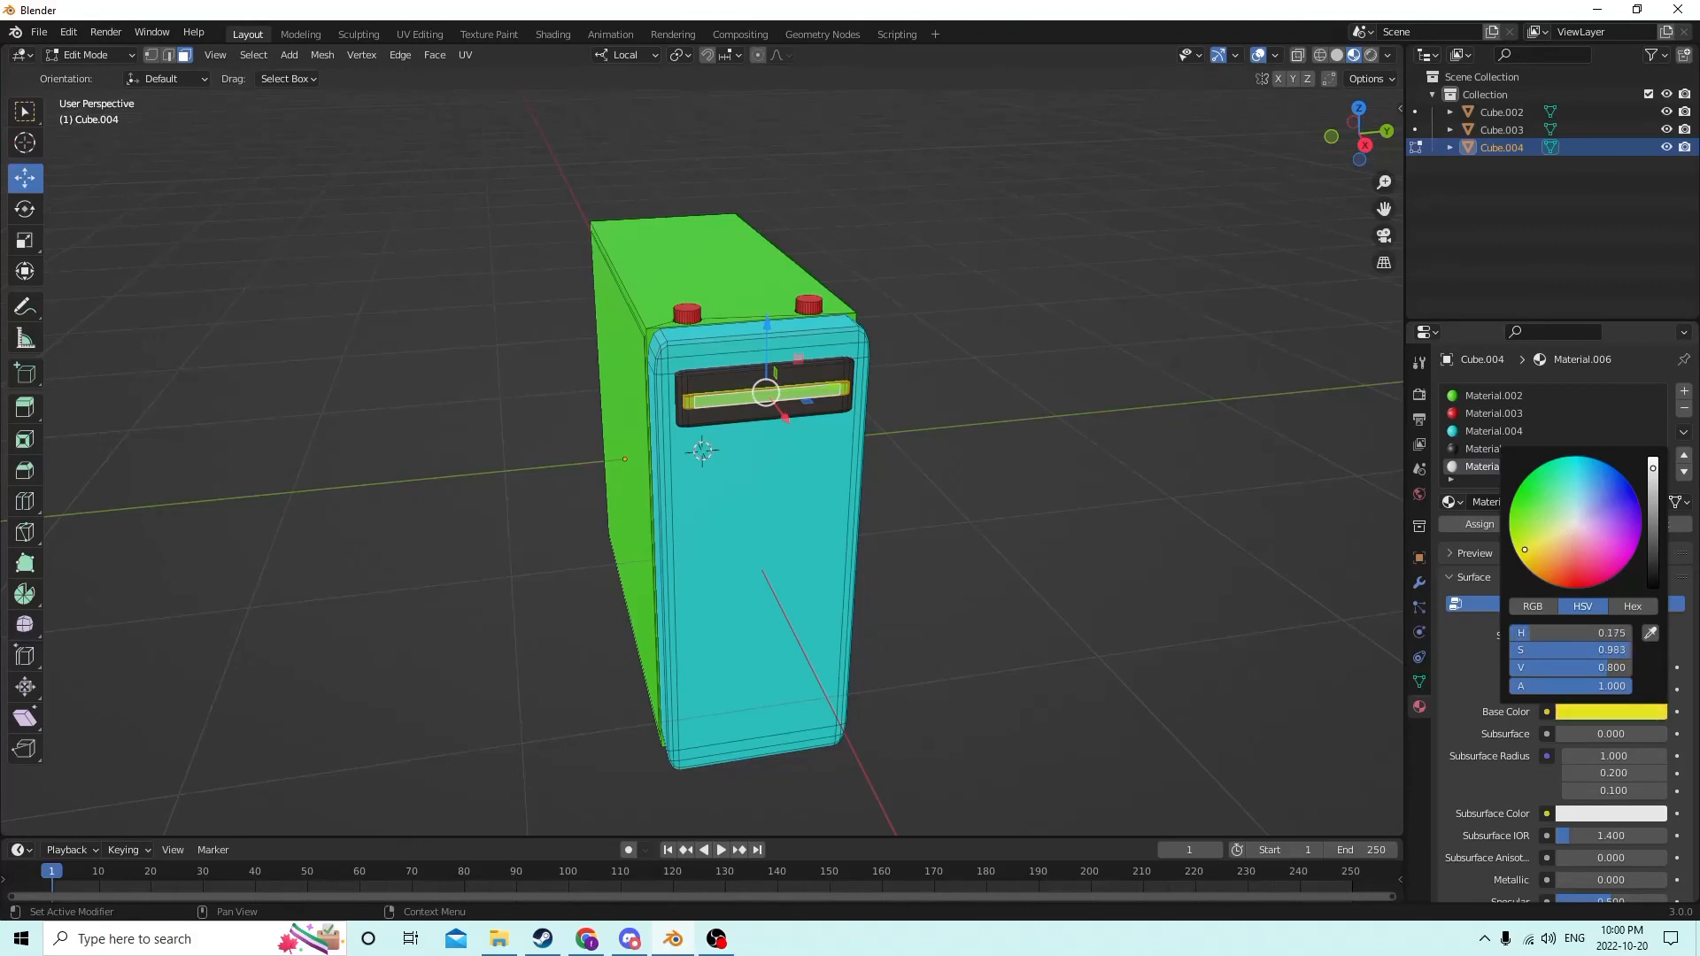
left_click(1480, 522)
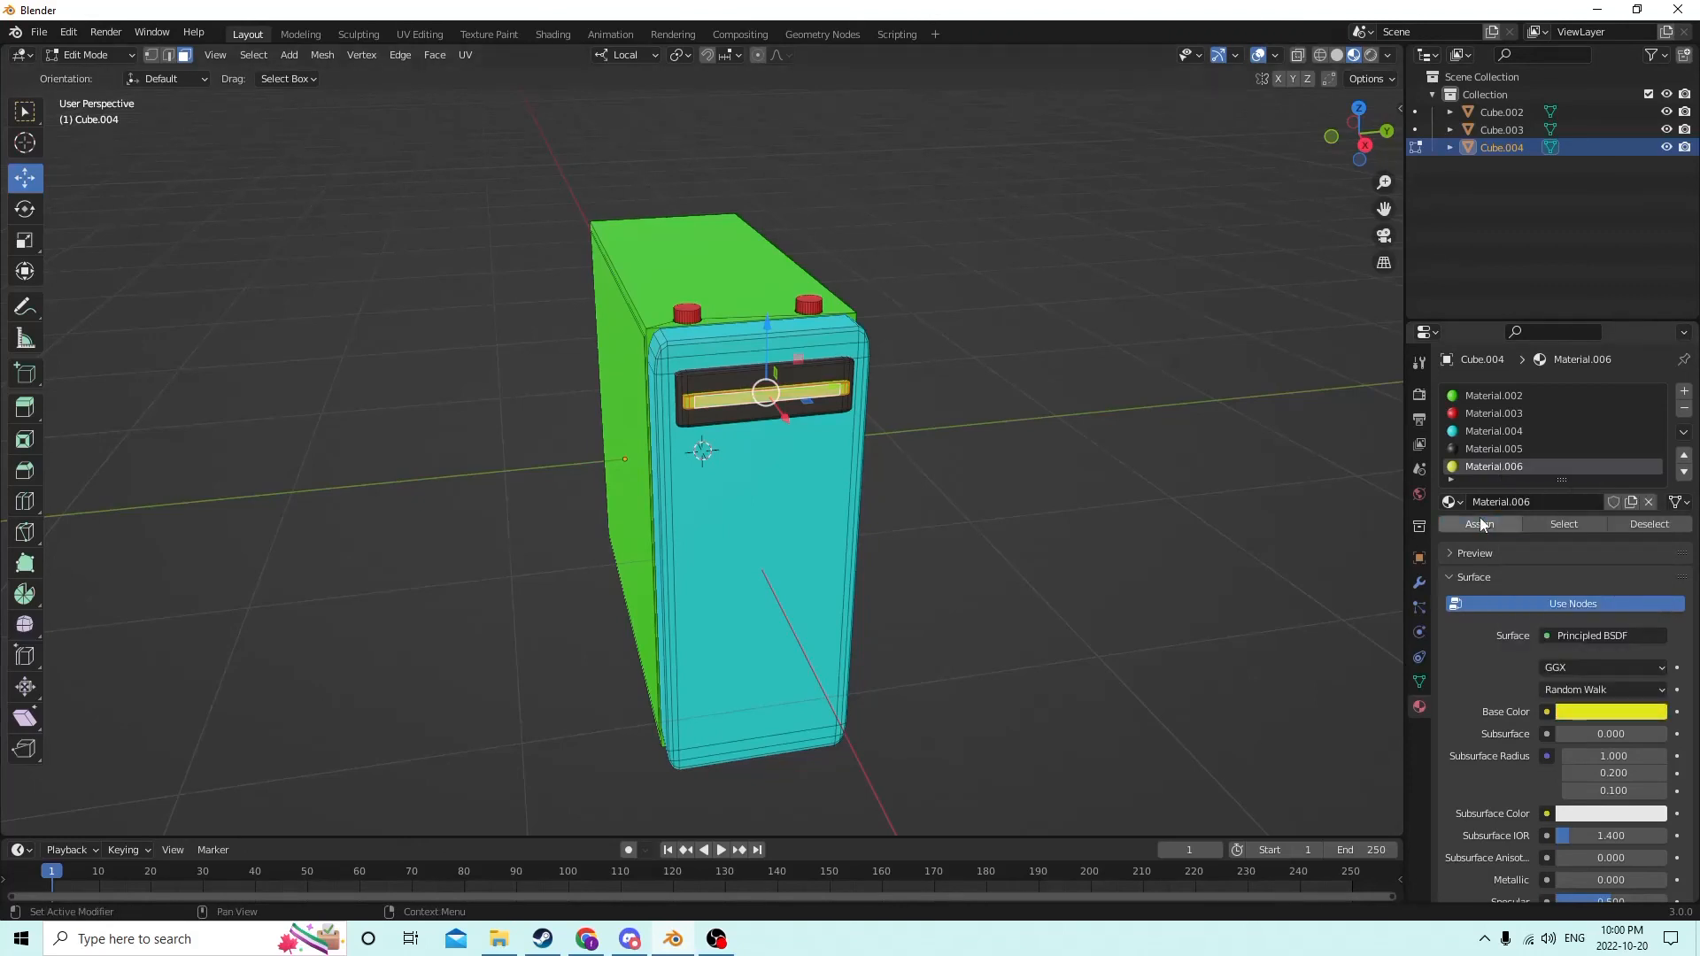
left_click(1073, 375)
middle_click_drag(1073, 375, 923, 343)
scroll(778, 304, "down", 5)
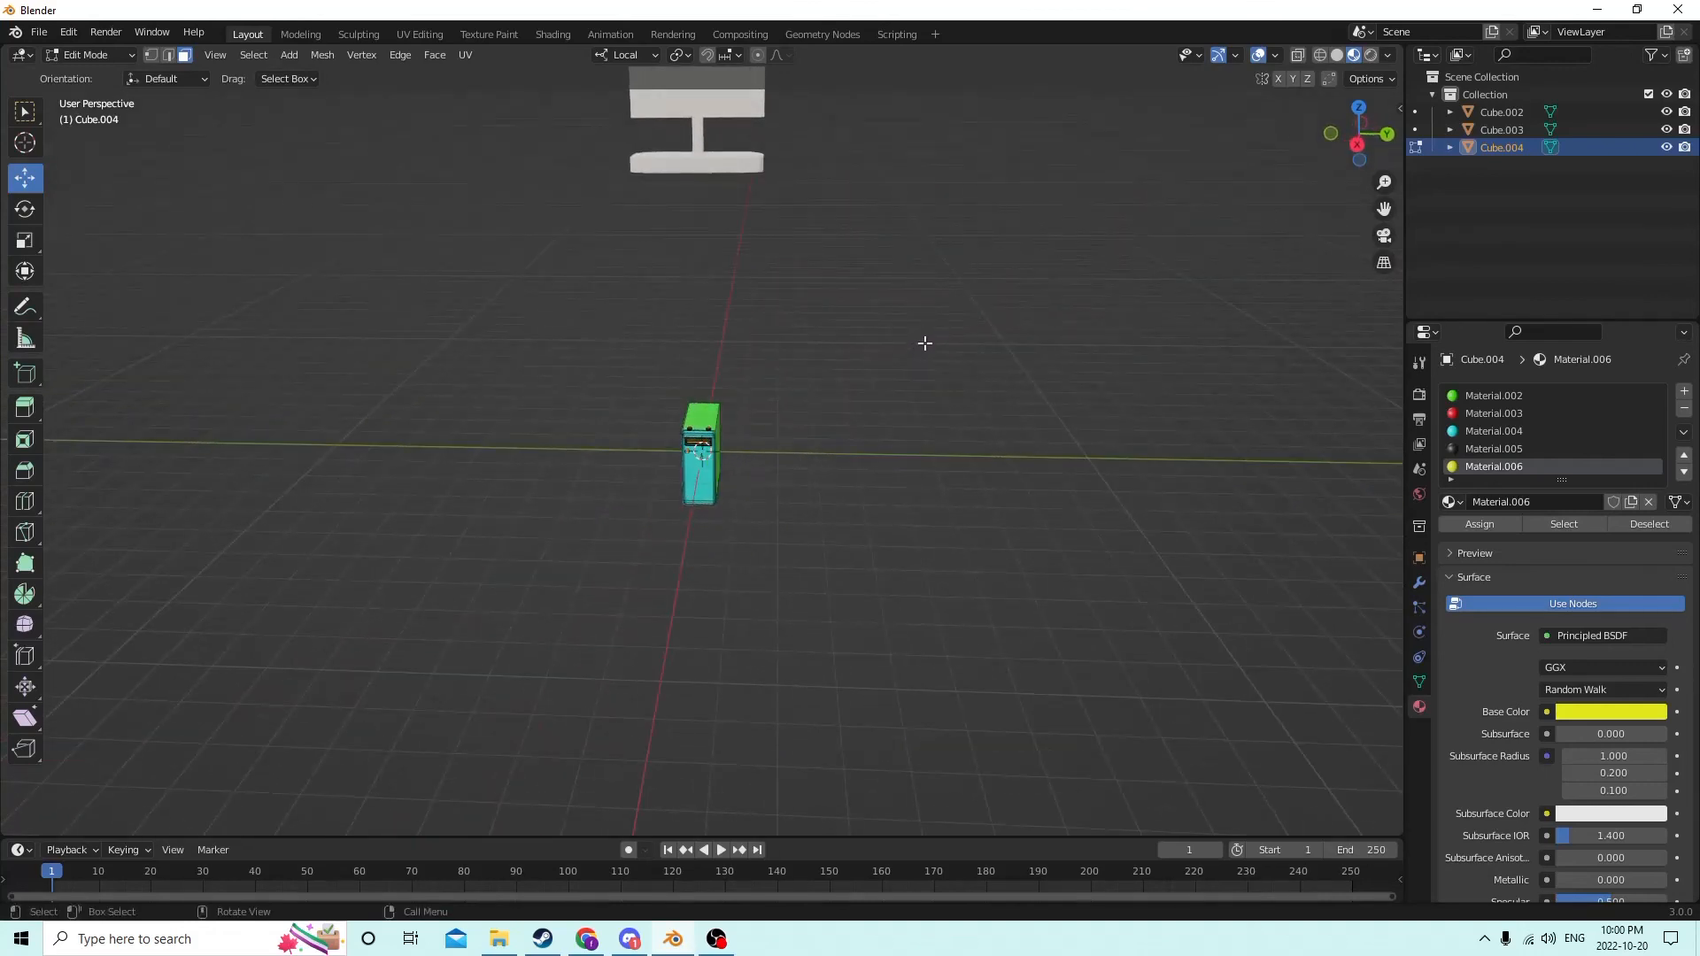
Step: Return to object mode, select both pieces of the tower and move them together about 0.066 m along local Y
scroll(925, 343, "up", 4)
key("Tab")
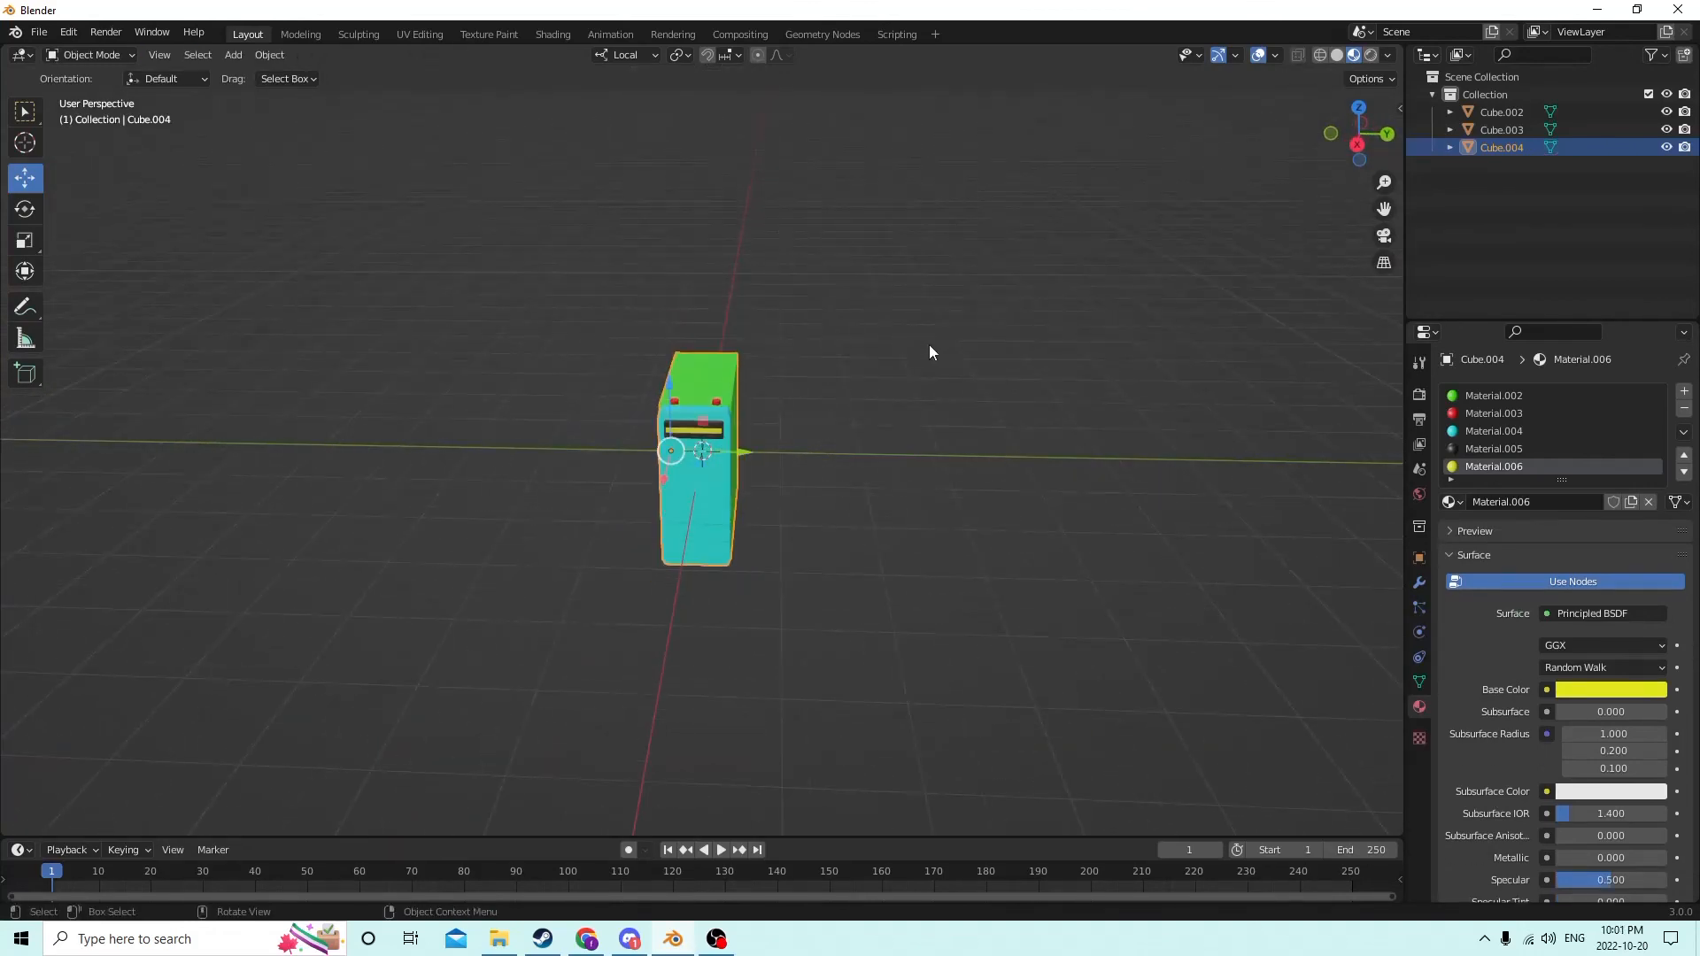
middle_click_drag(929, 347, 919, 358)
left_click_drag(734, 452, 1058, 445)
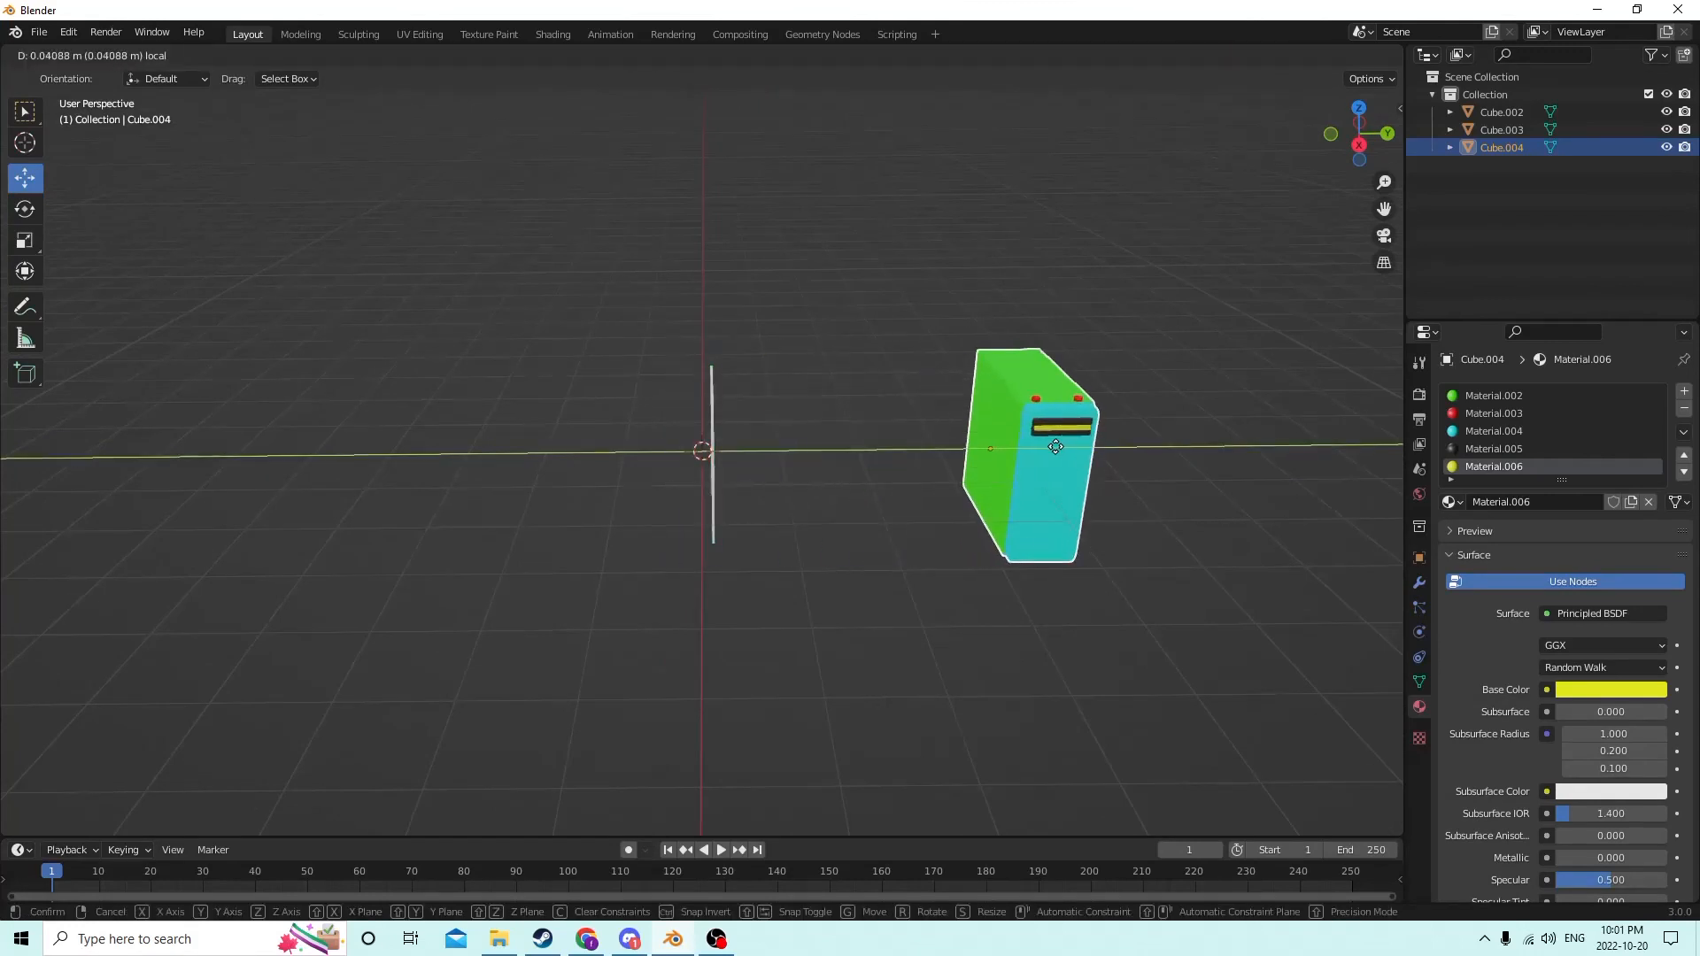
right_click(1049, 446)
middle_click_drag(777, 438, 736, 439)
left_click(731, 450)
left_click(764, 470, "shift")
scroll(779, 424, "down", 3)
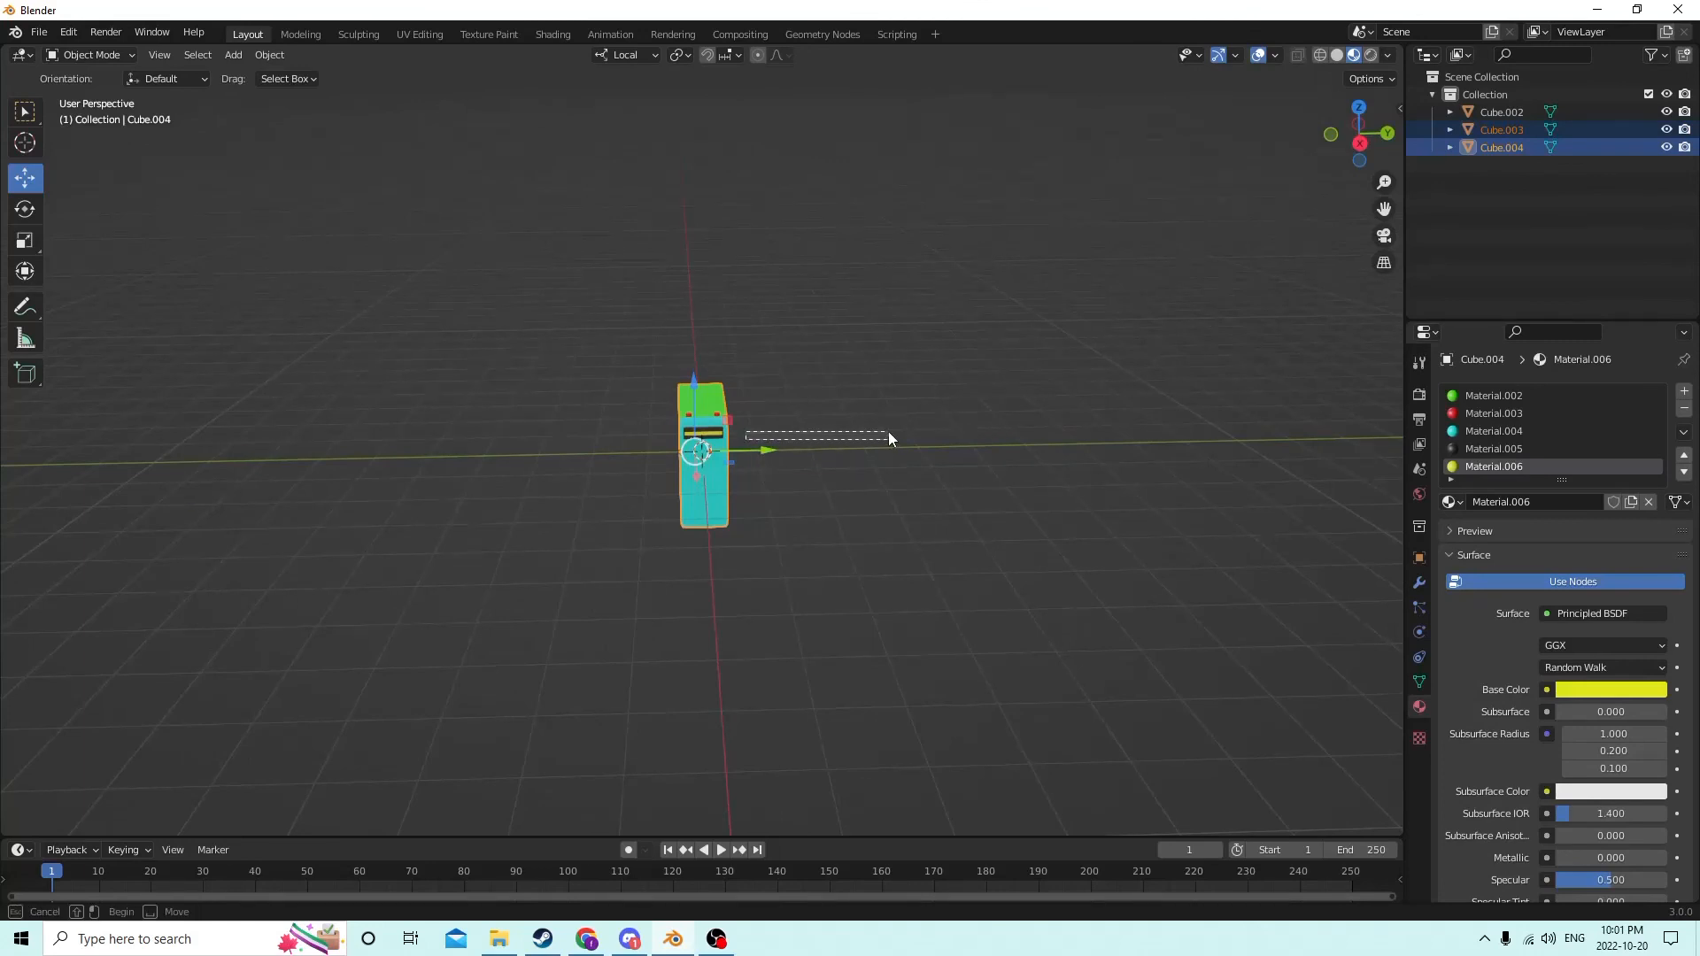
left_click_drag(773, 452, 1080, 425)
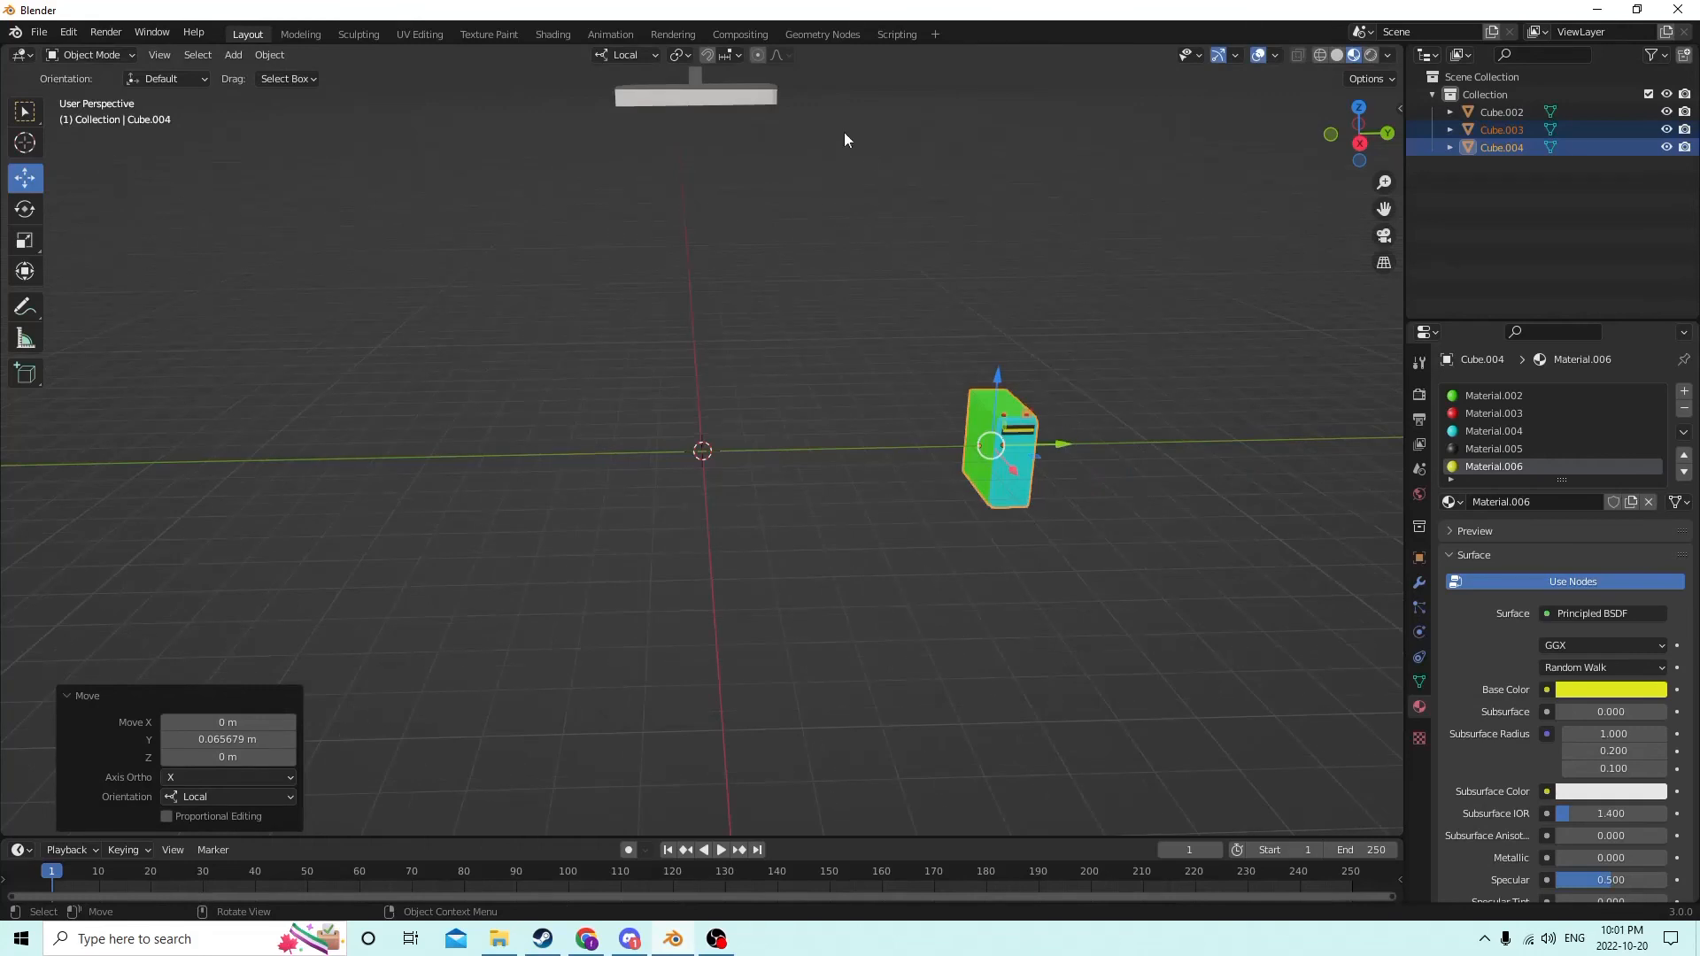
Step: Select the monitor and lower it along its vertical axis to the level of the tower, near the world origin
left_click(684, 167)
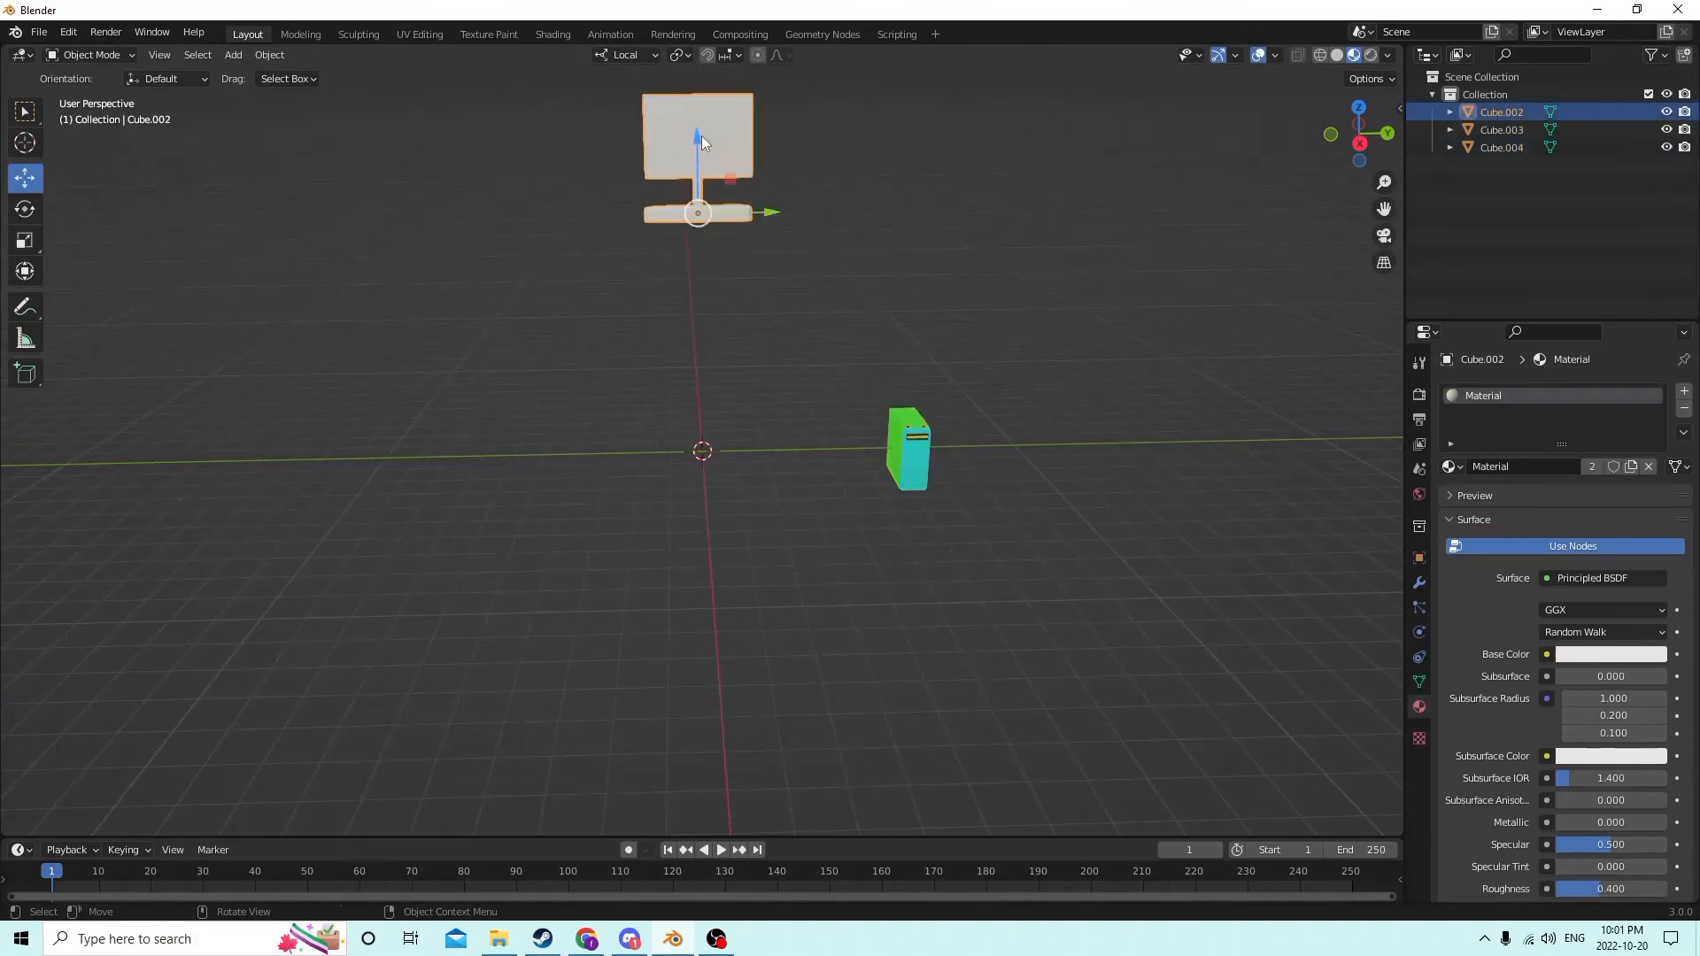
left_click_drag(702, 142, 725, 411)
scroll(725, 411, "up", 4)
left_click(1128, 435)
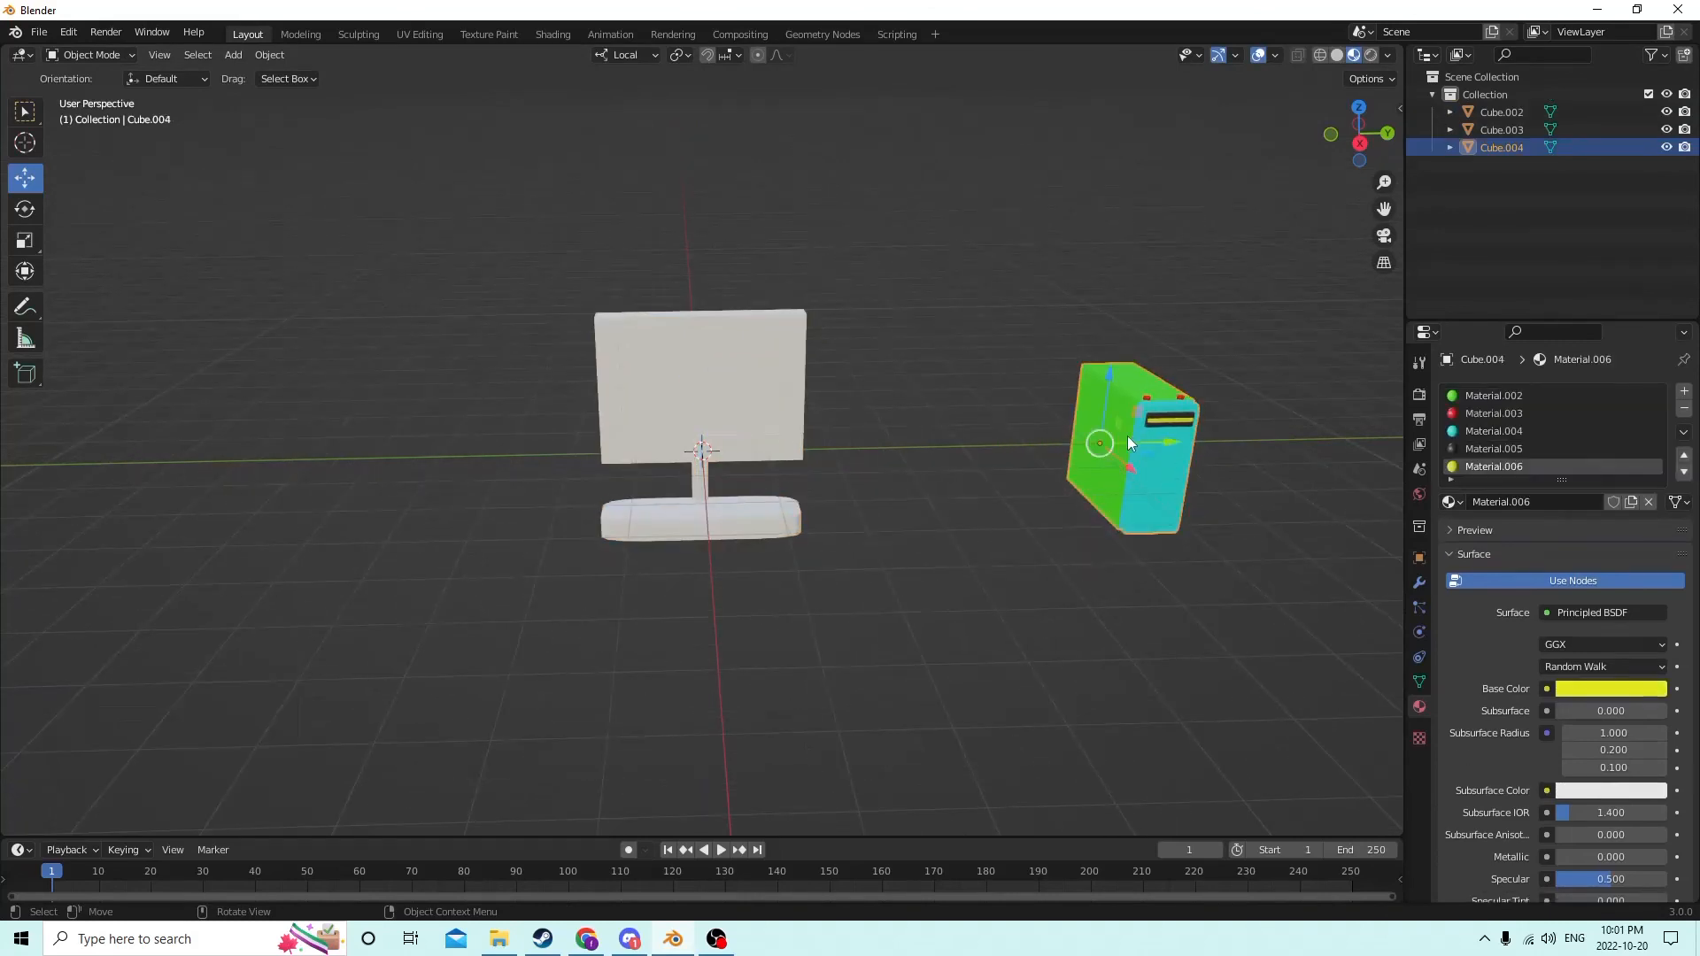
left_click_drag(1157, 441, 974, 436)
key("ctrl+z")
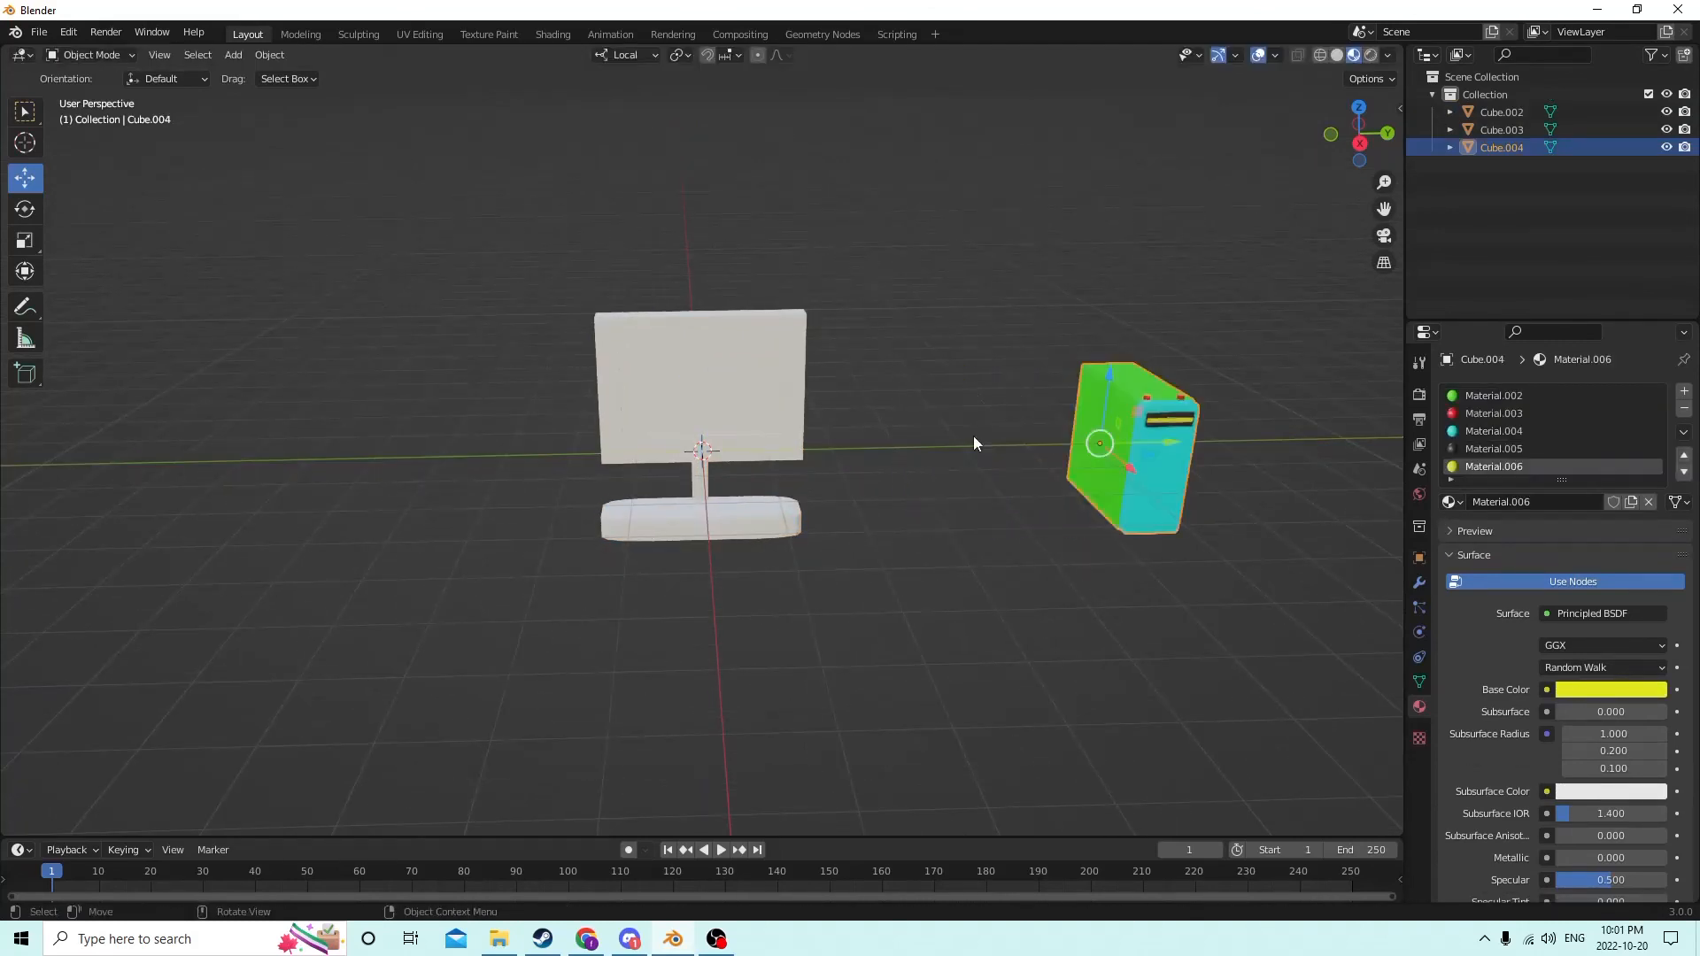
Step: Select both tower pieces and move them about -0.036 m along local Y so they stand close beside the monitor
left_click(1145, 438, "shift")
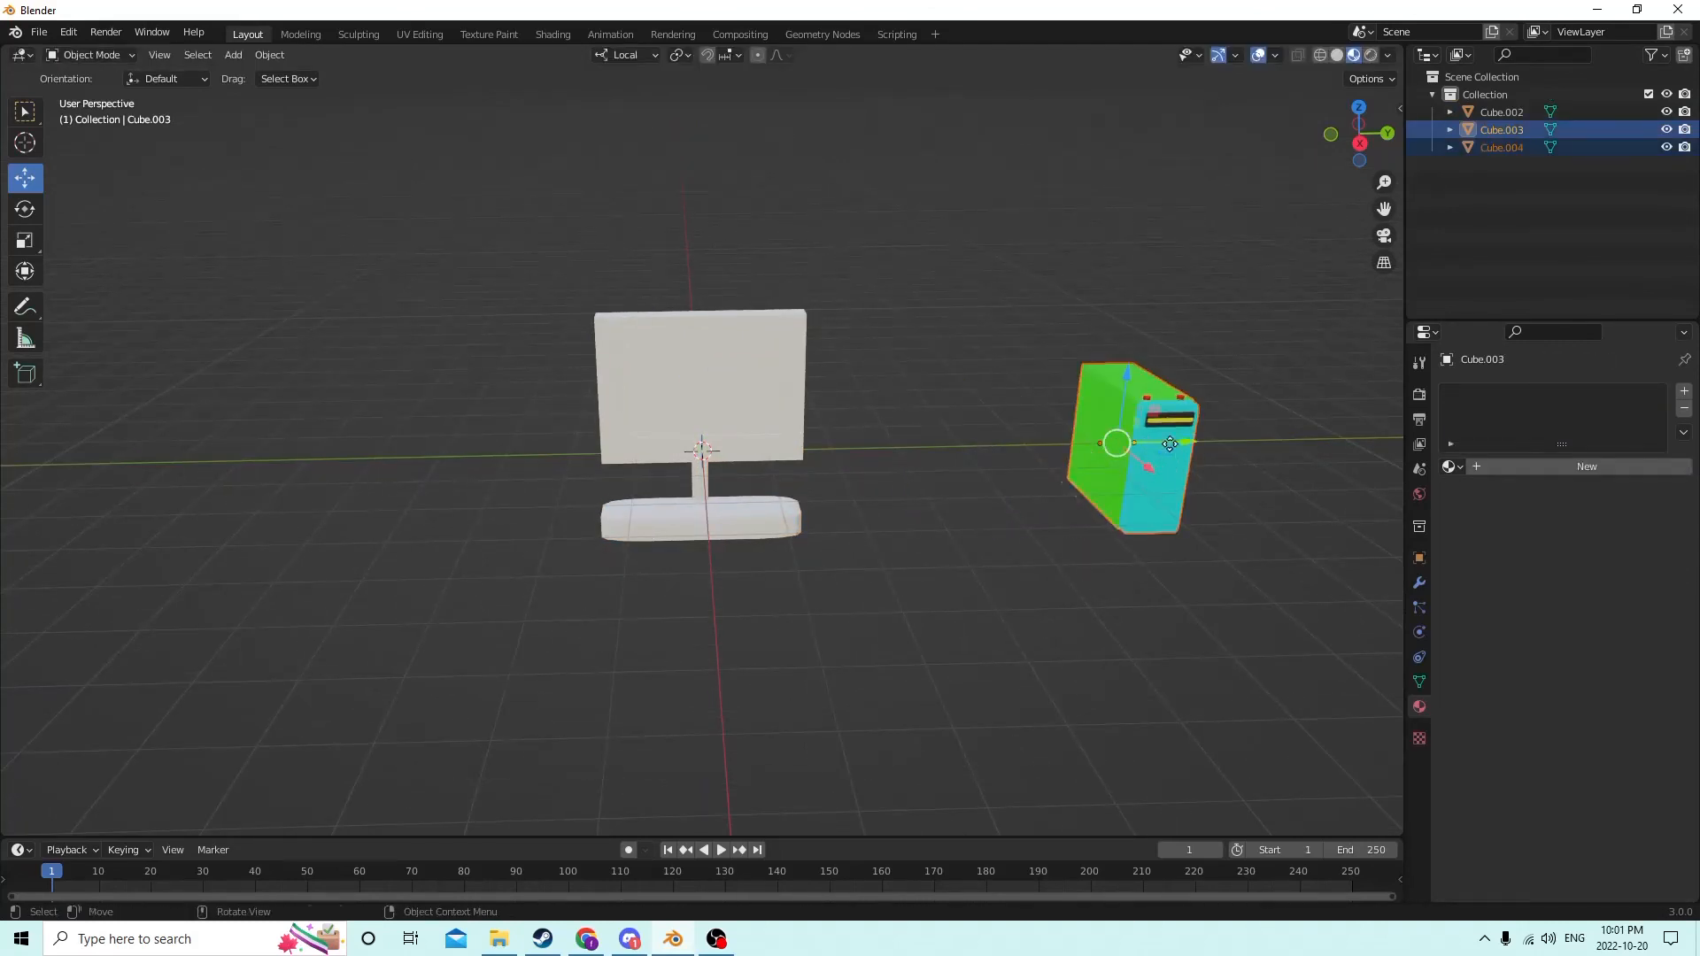
left_click_drag(1170, 444, 907, 436)
middle_click_drag(906, 435, 917, 441)
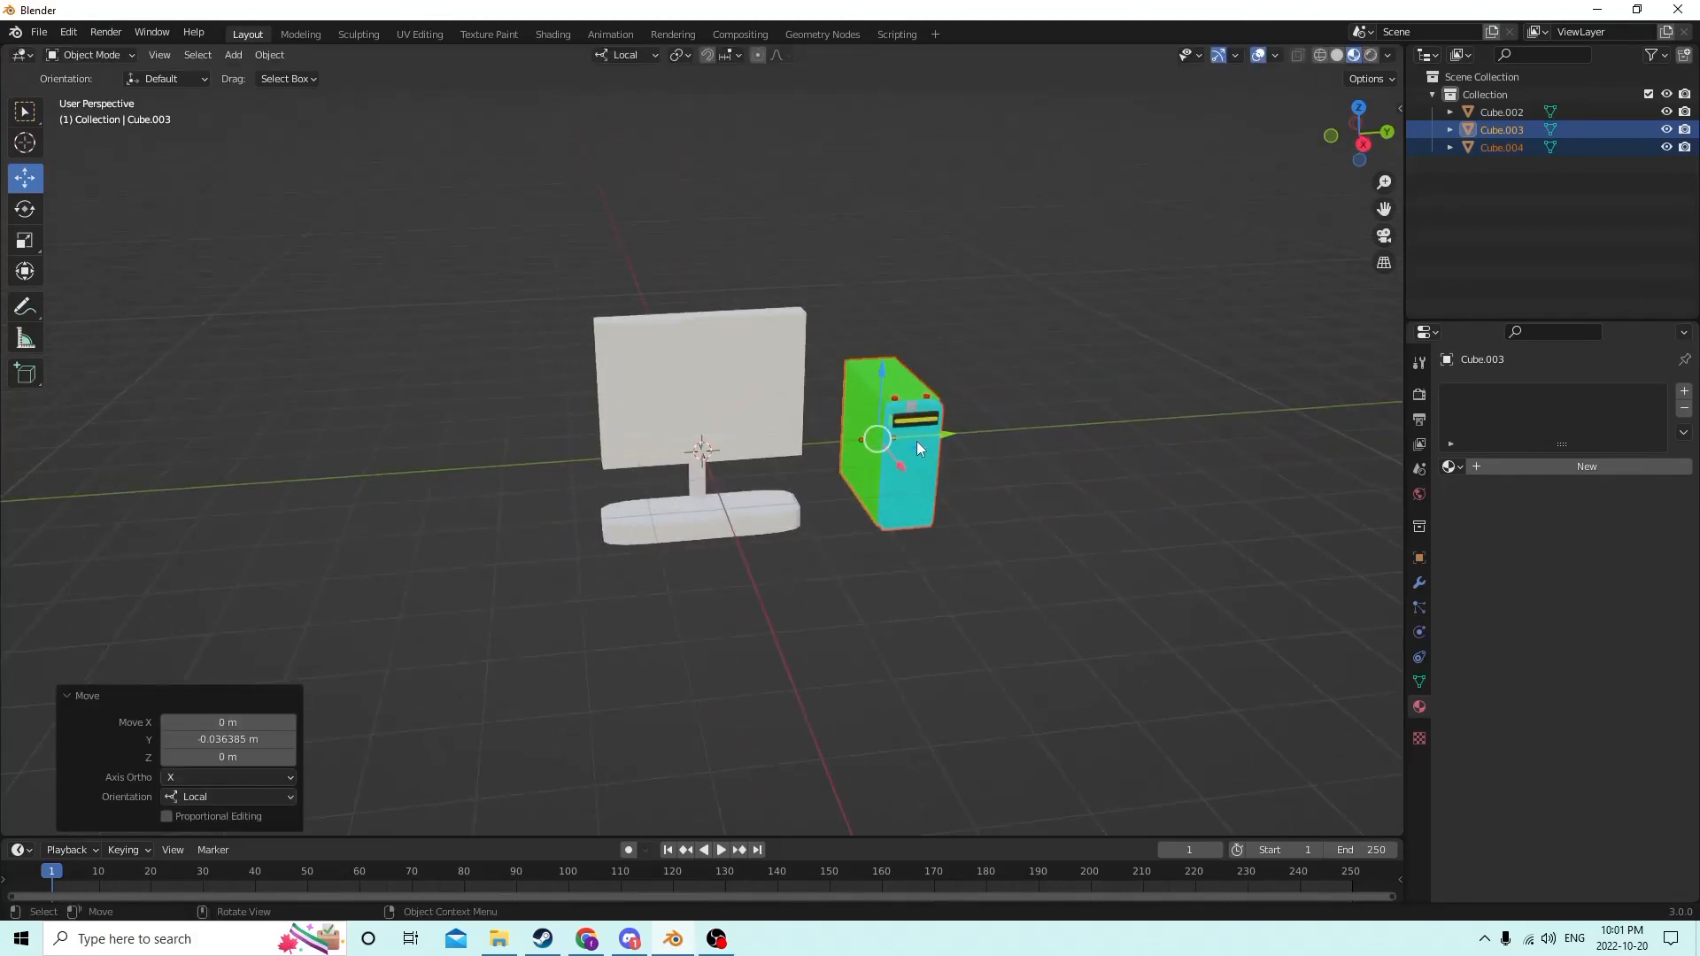
Step: Open the monitor in edit mode and darken its existing material's base color to a very dark grey
scroll(850, 420, "up", 3)
mouse_move(696, 338)
middle_mouse_down()
mouse_move(674, 322)
mouse_move(691, 319)
middle_mouse_up()
key("Tab")
key("Tab")
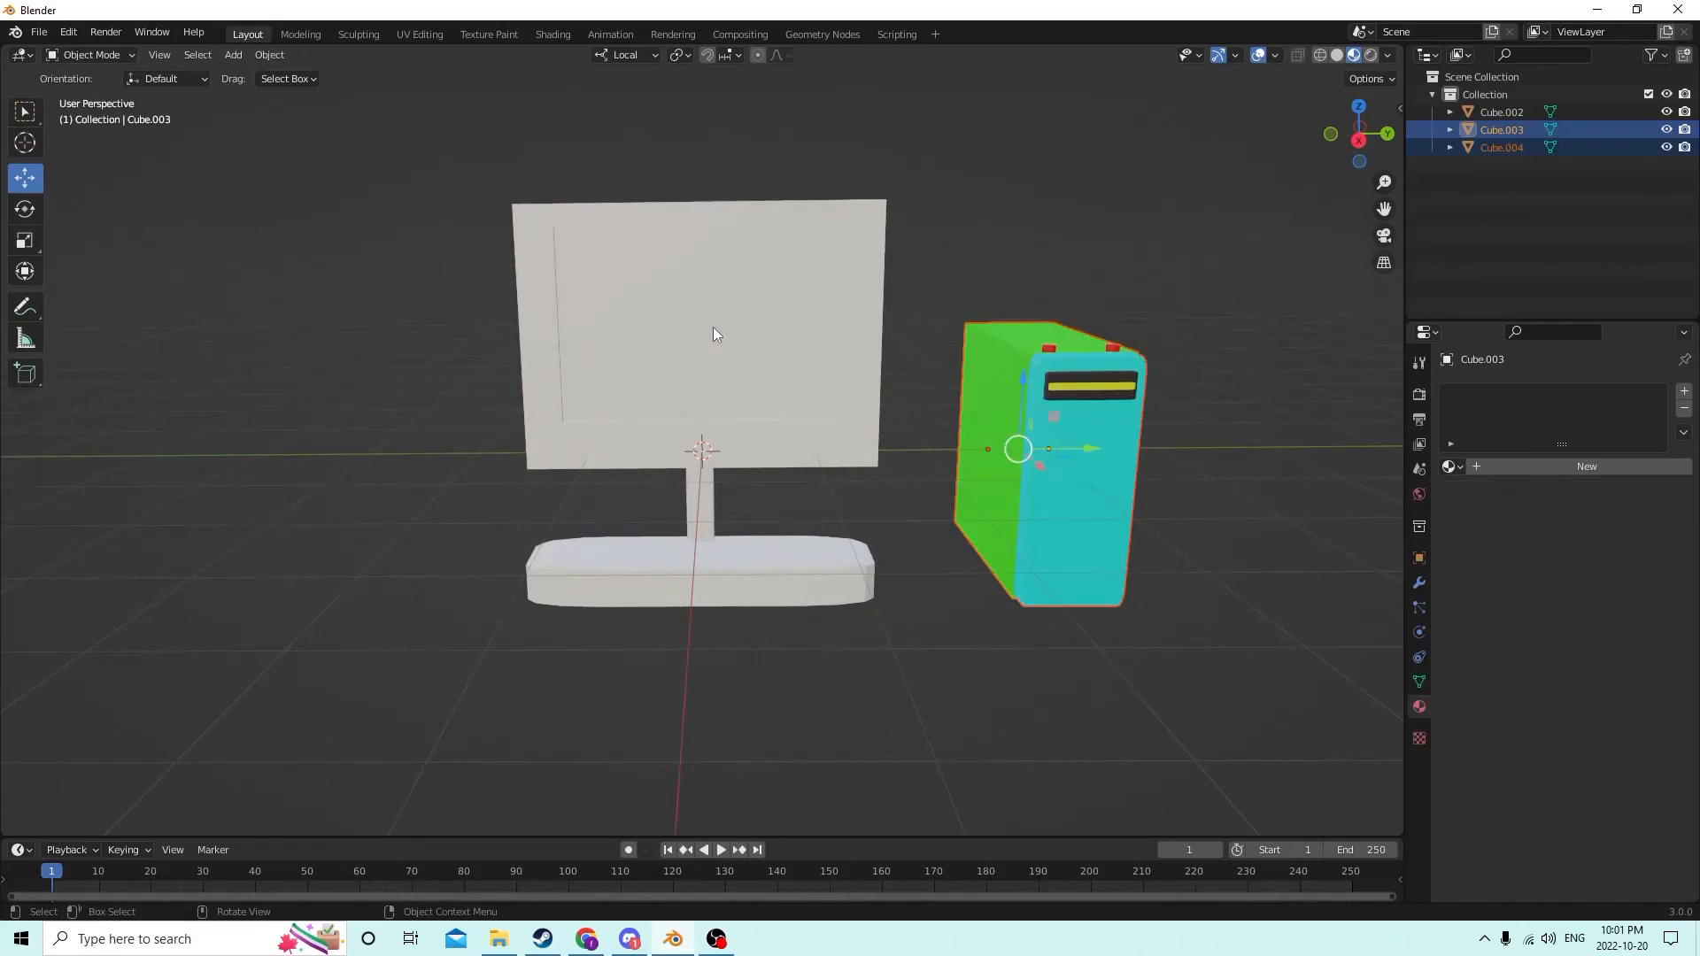
left_click(707, 333)
key("Tab")
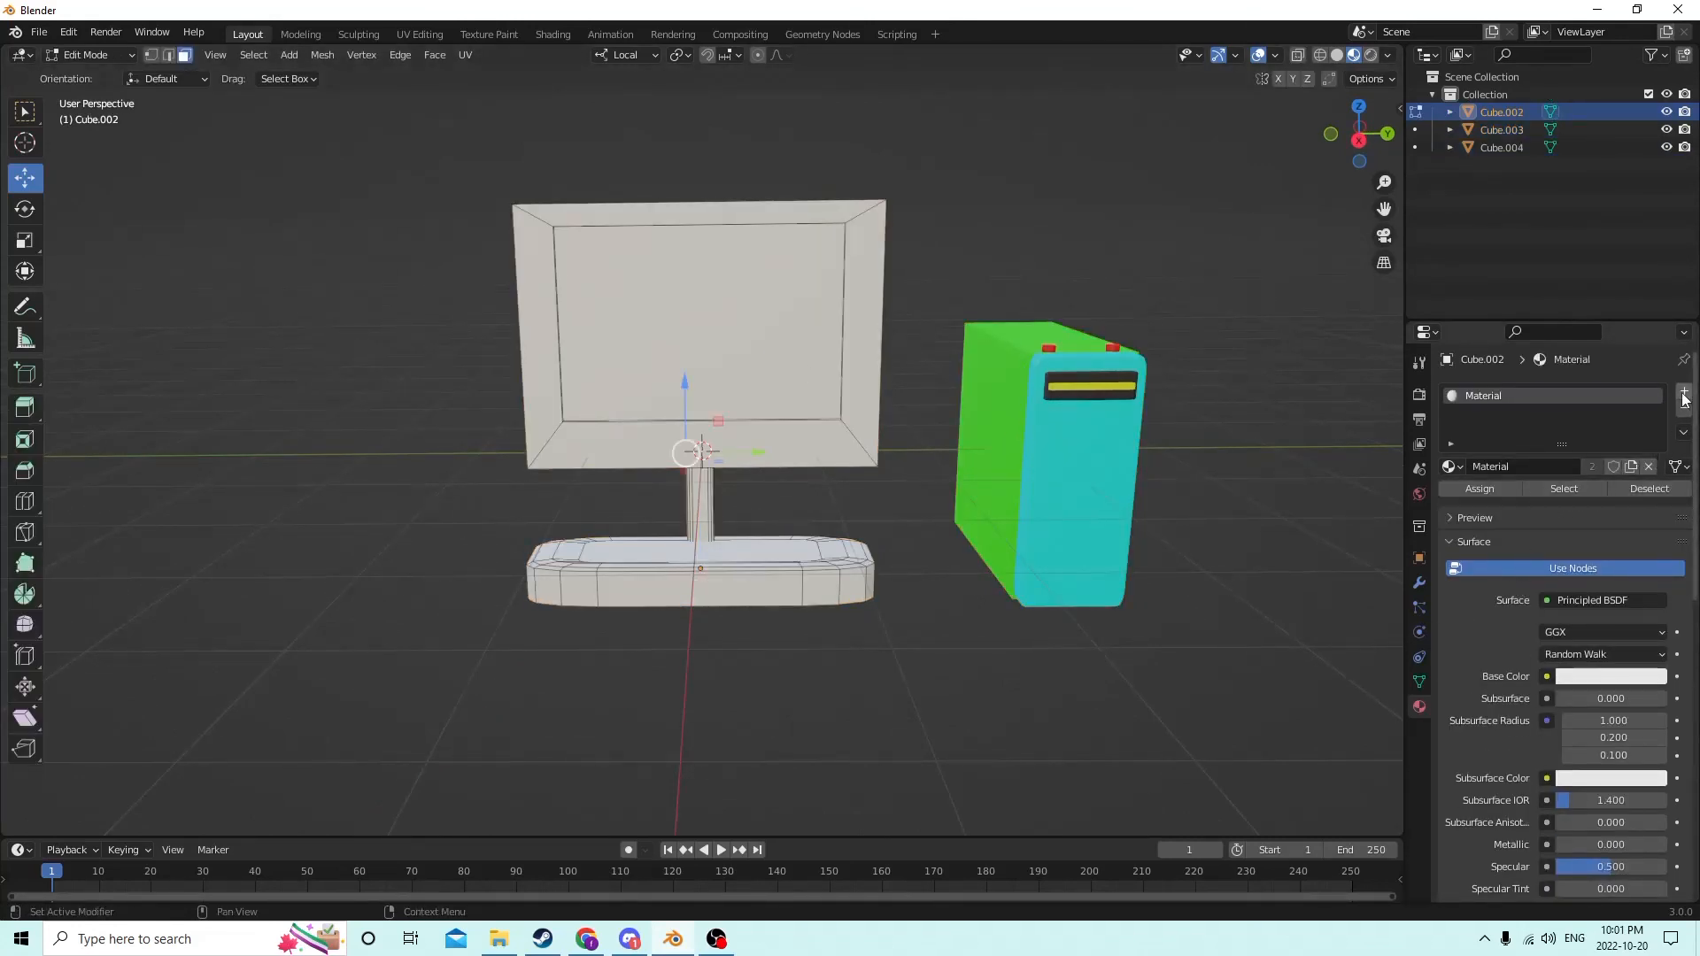
left_click(1579, 678)
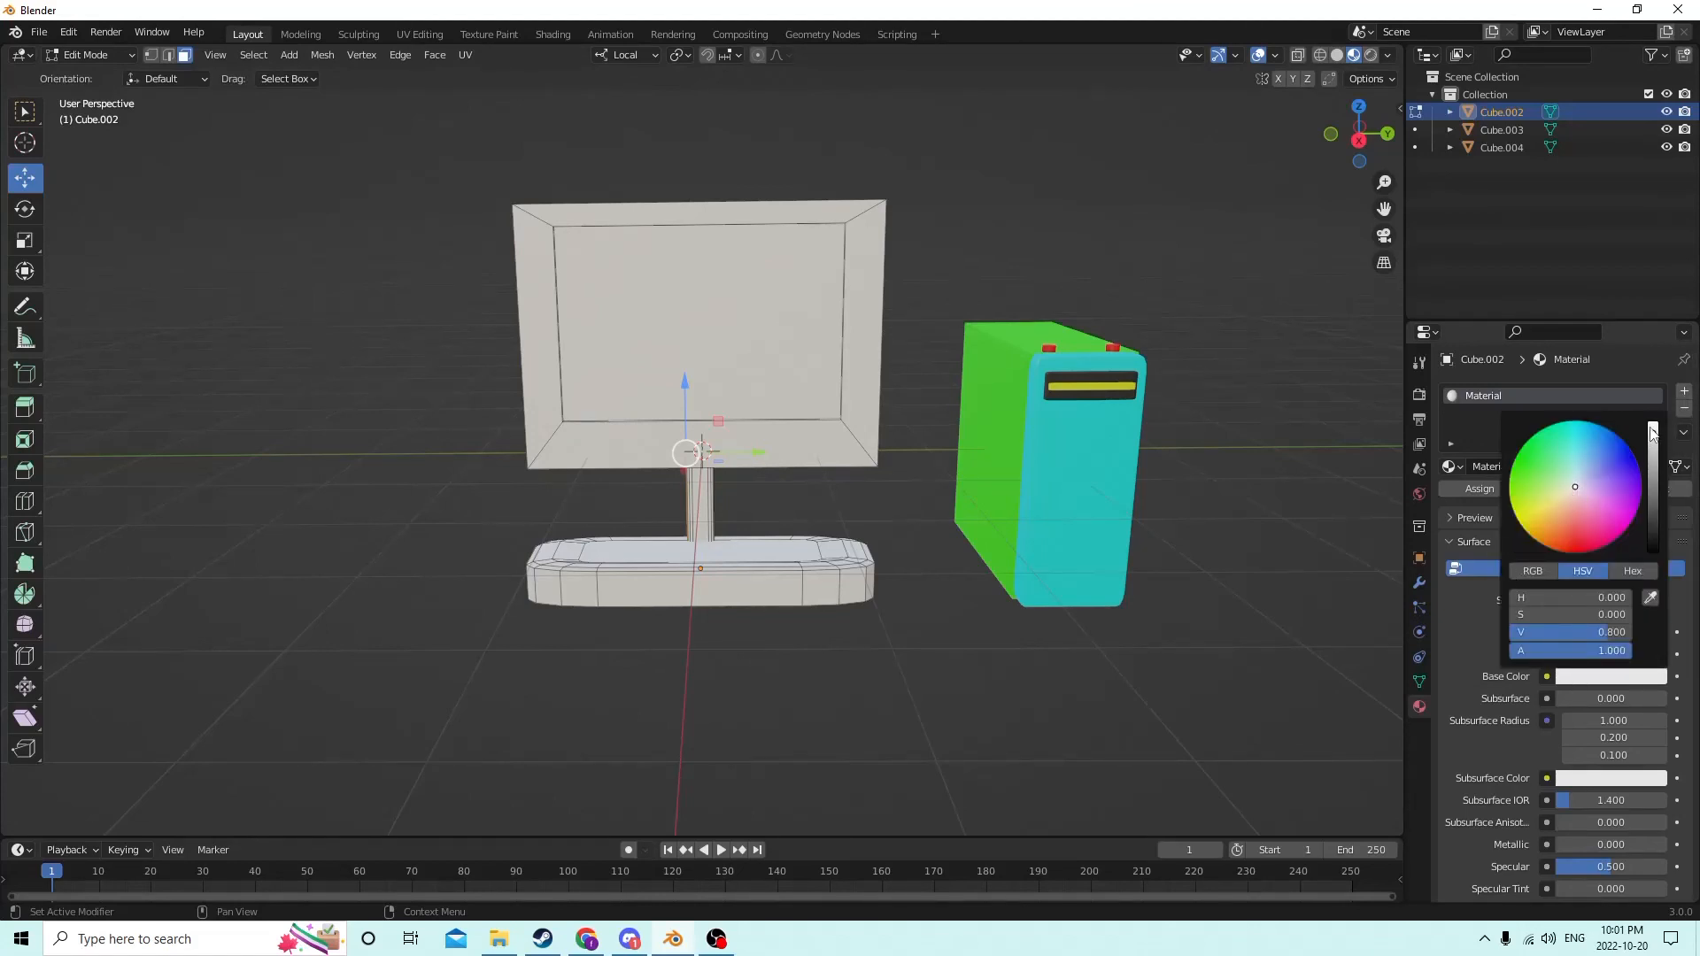
left_click_drag(1654, 441, 1659, 520)
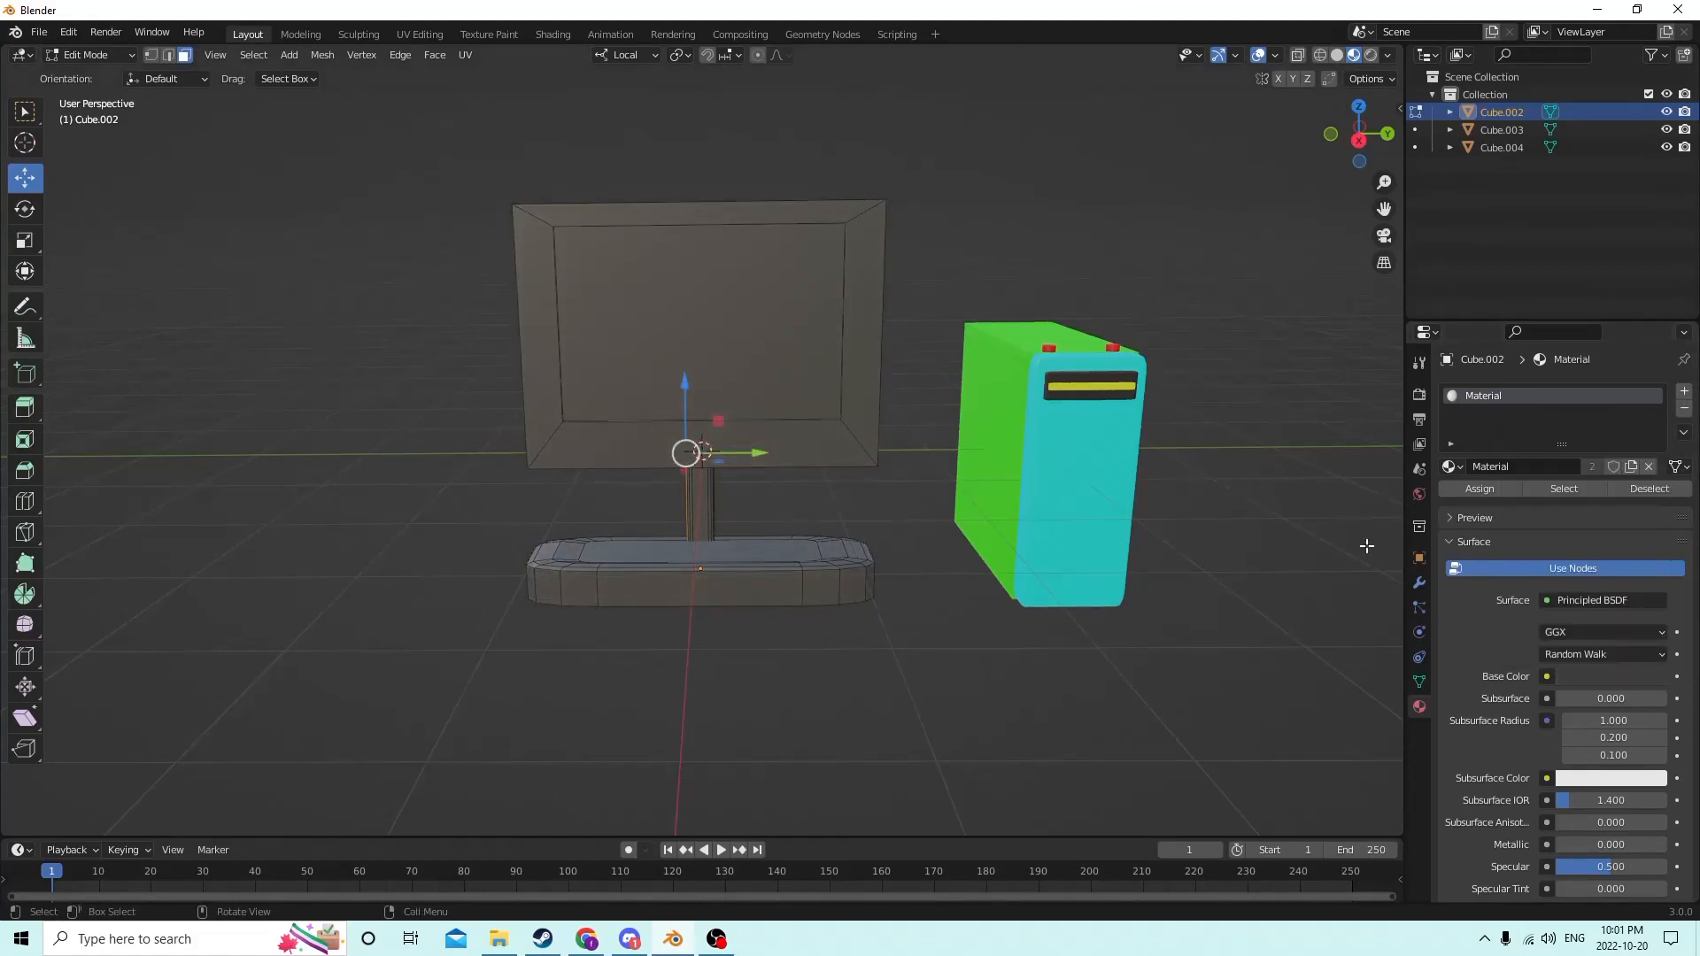
left_click(1481, 489)
left_click(1256, 394)
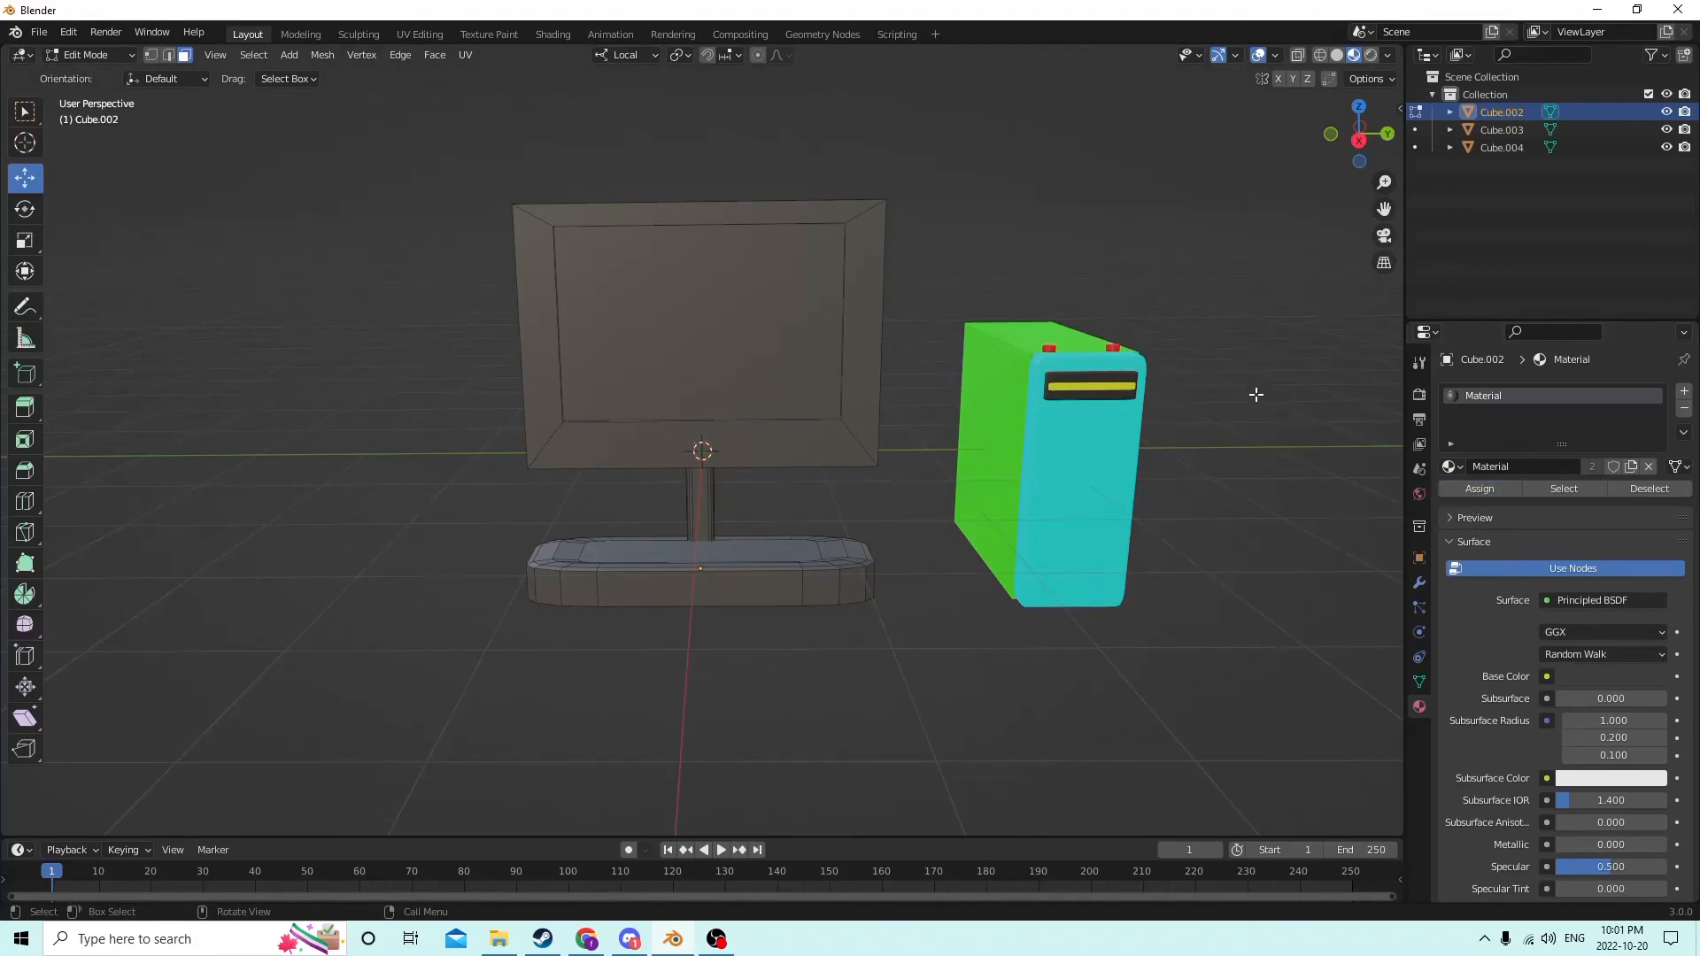
Step: Select the whole linked neck of the monitor stand and assign it a new material with a mid-grey base color
middle_click_drag(1168, 386, 1214, 376)
scroll(1072, 380, "up", 2)
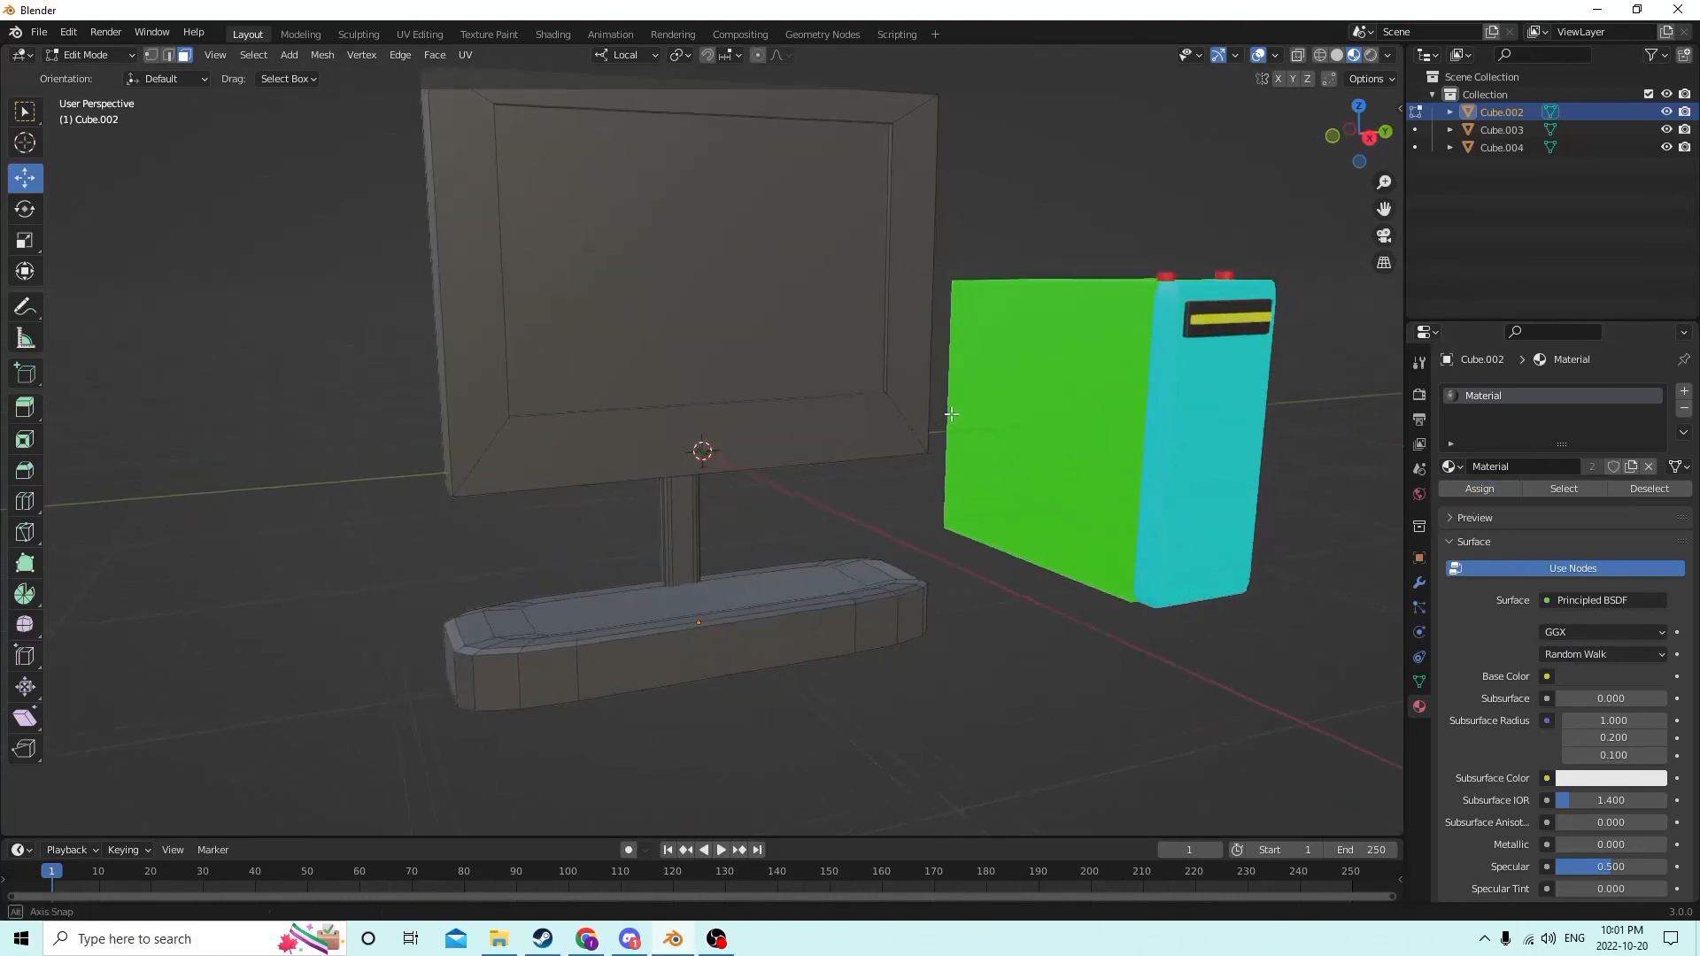
key("l")
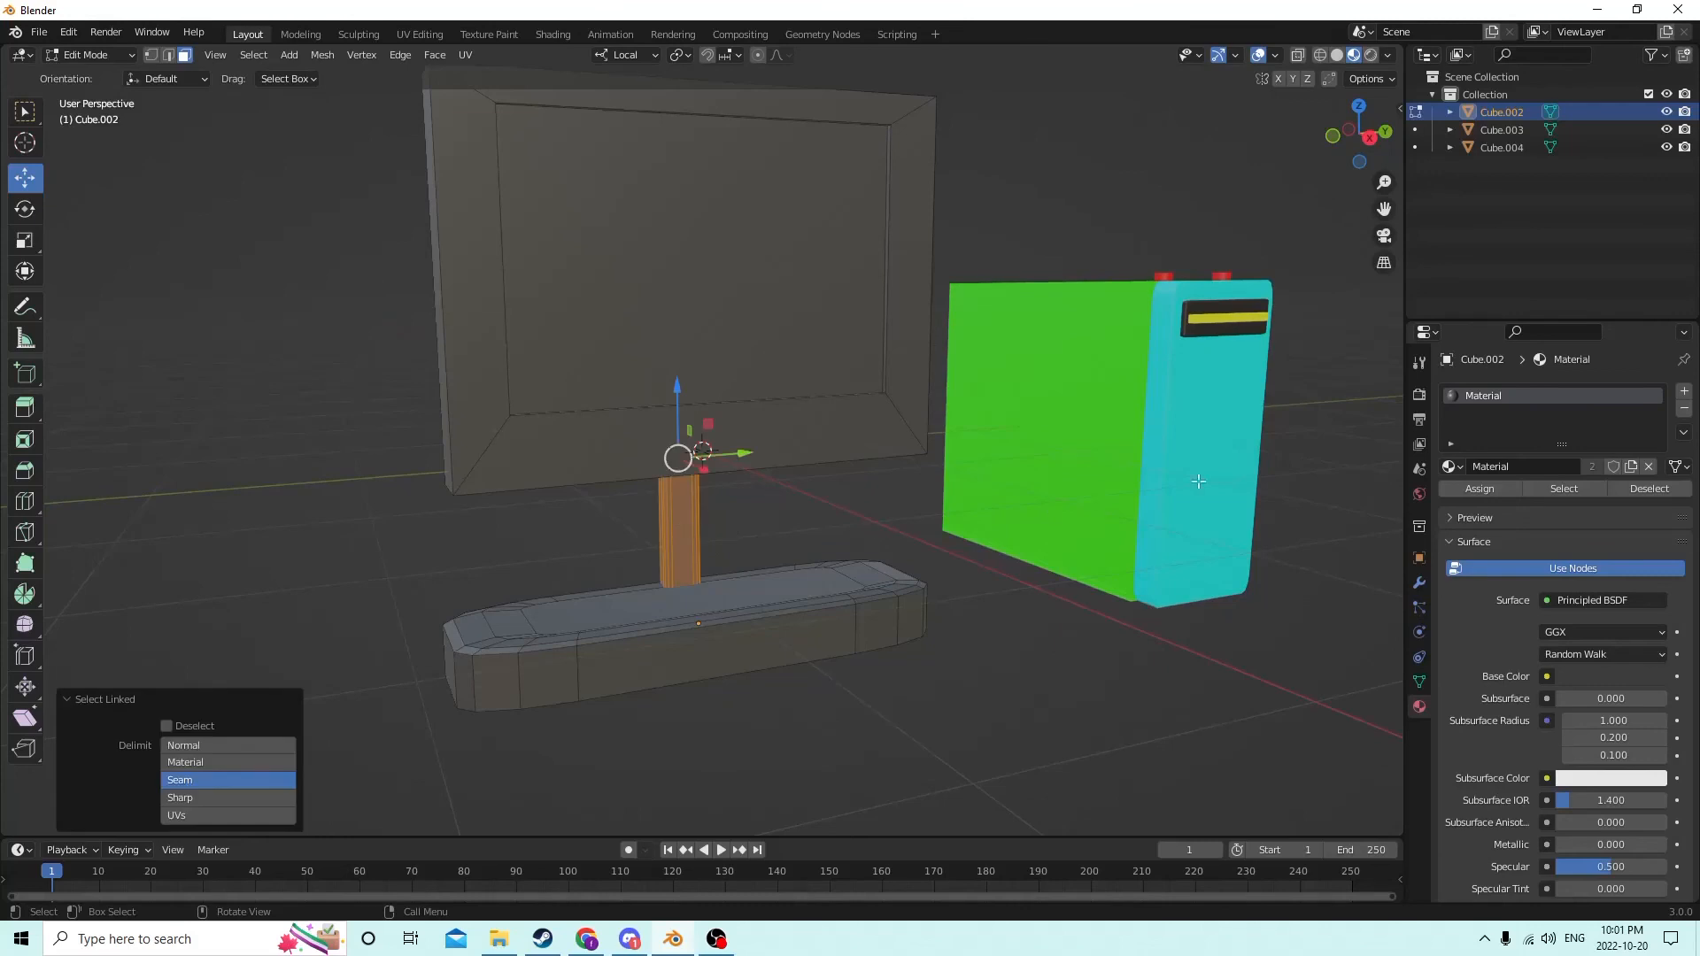
left_click(1684, 390)
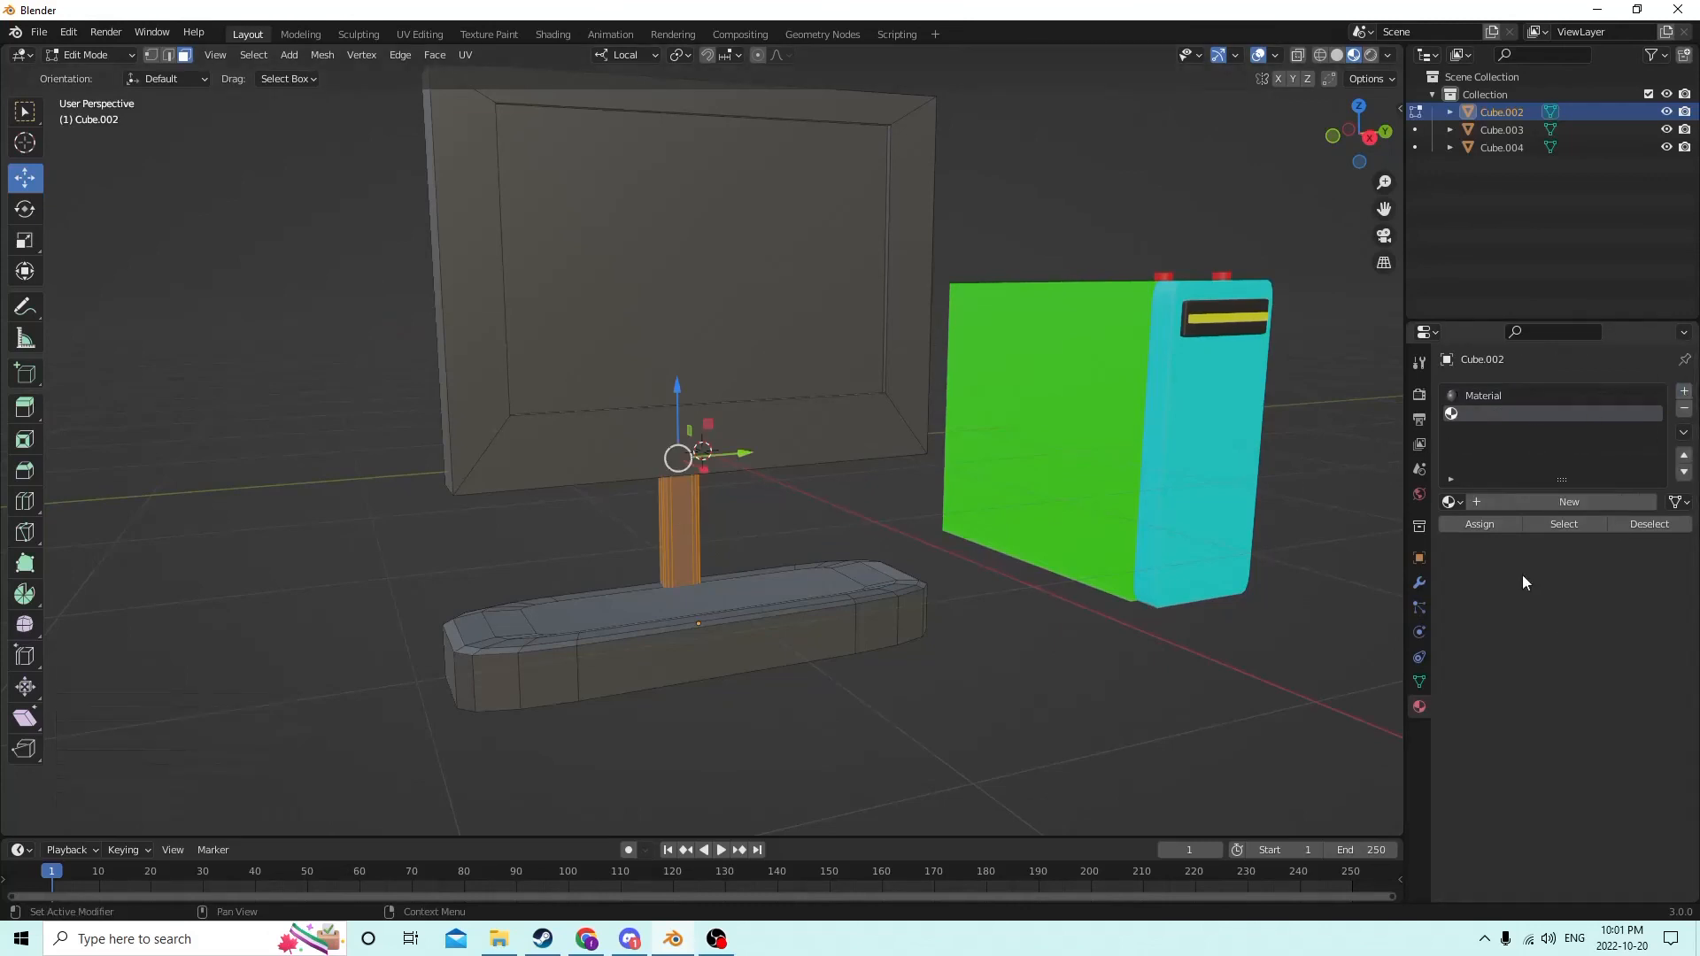
left_click(1500, 505)
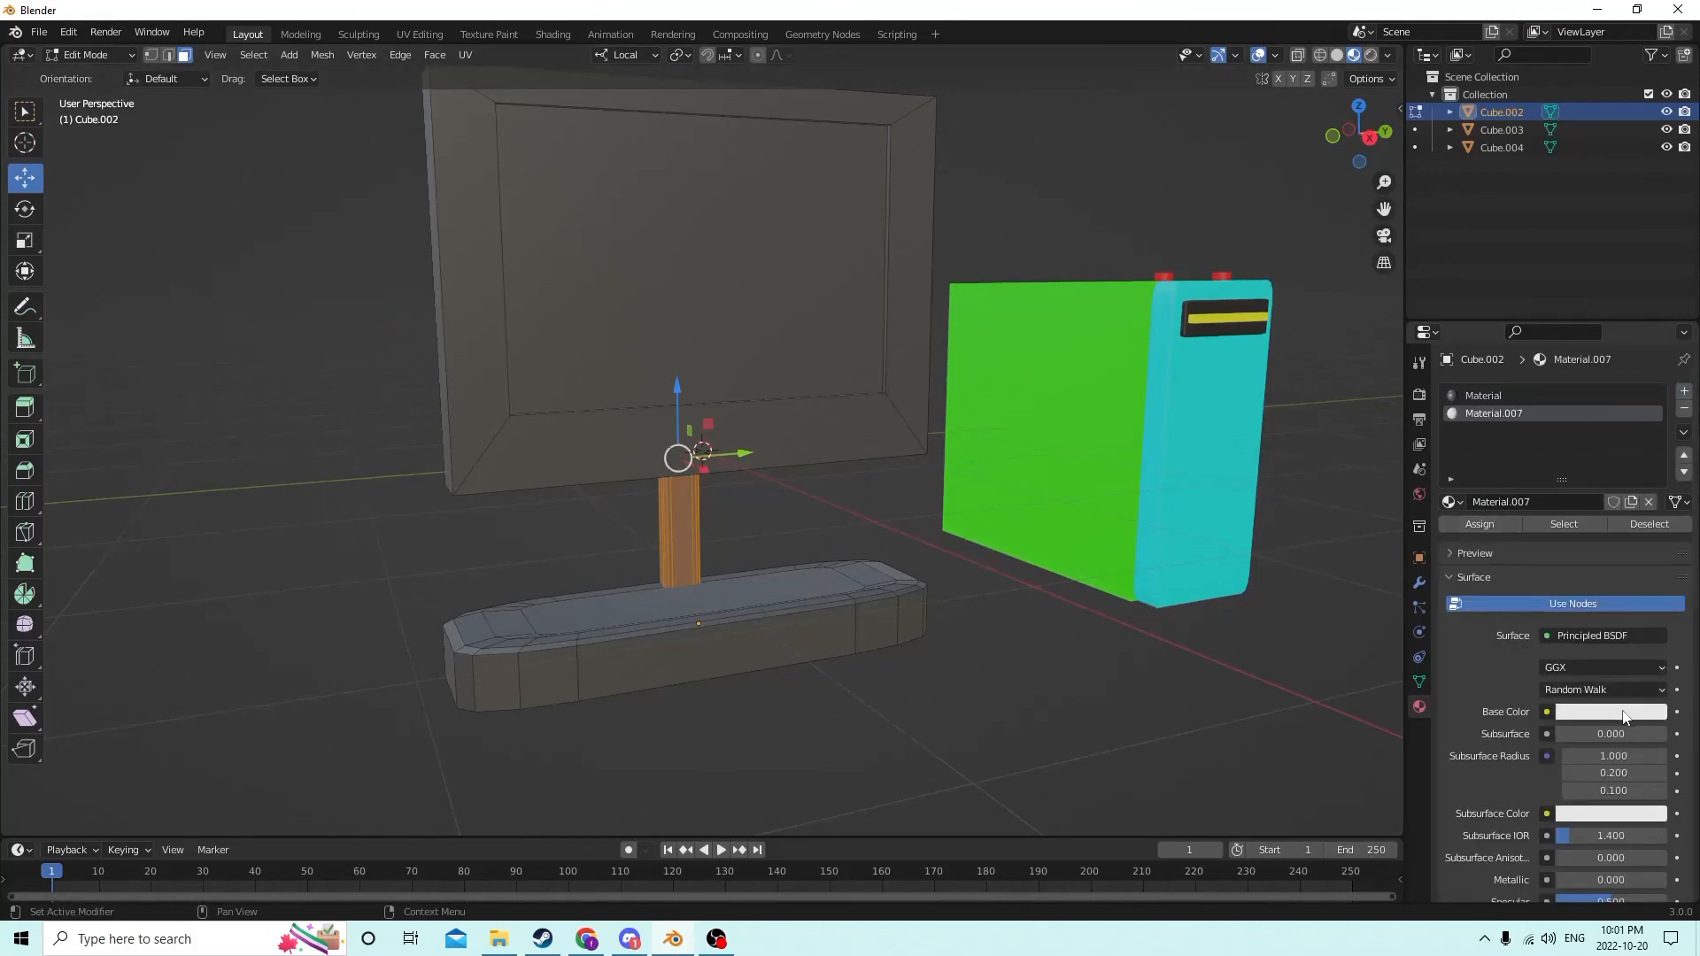
left_click(1624, 714)
left_click_drag(1653, 467, 1652, 523)
left_click(1462, 528)
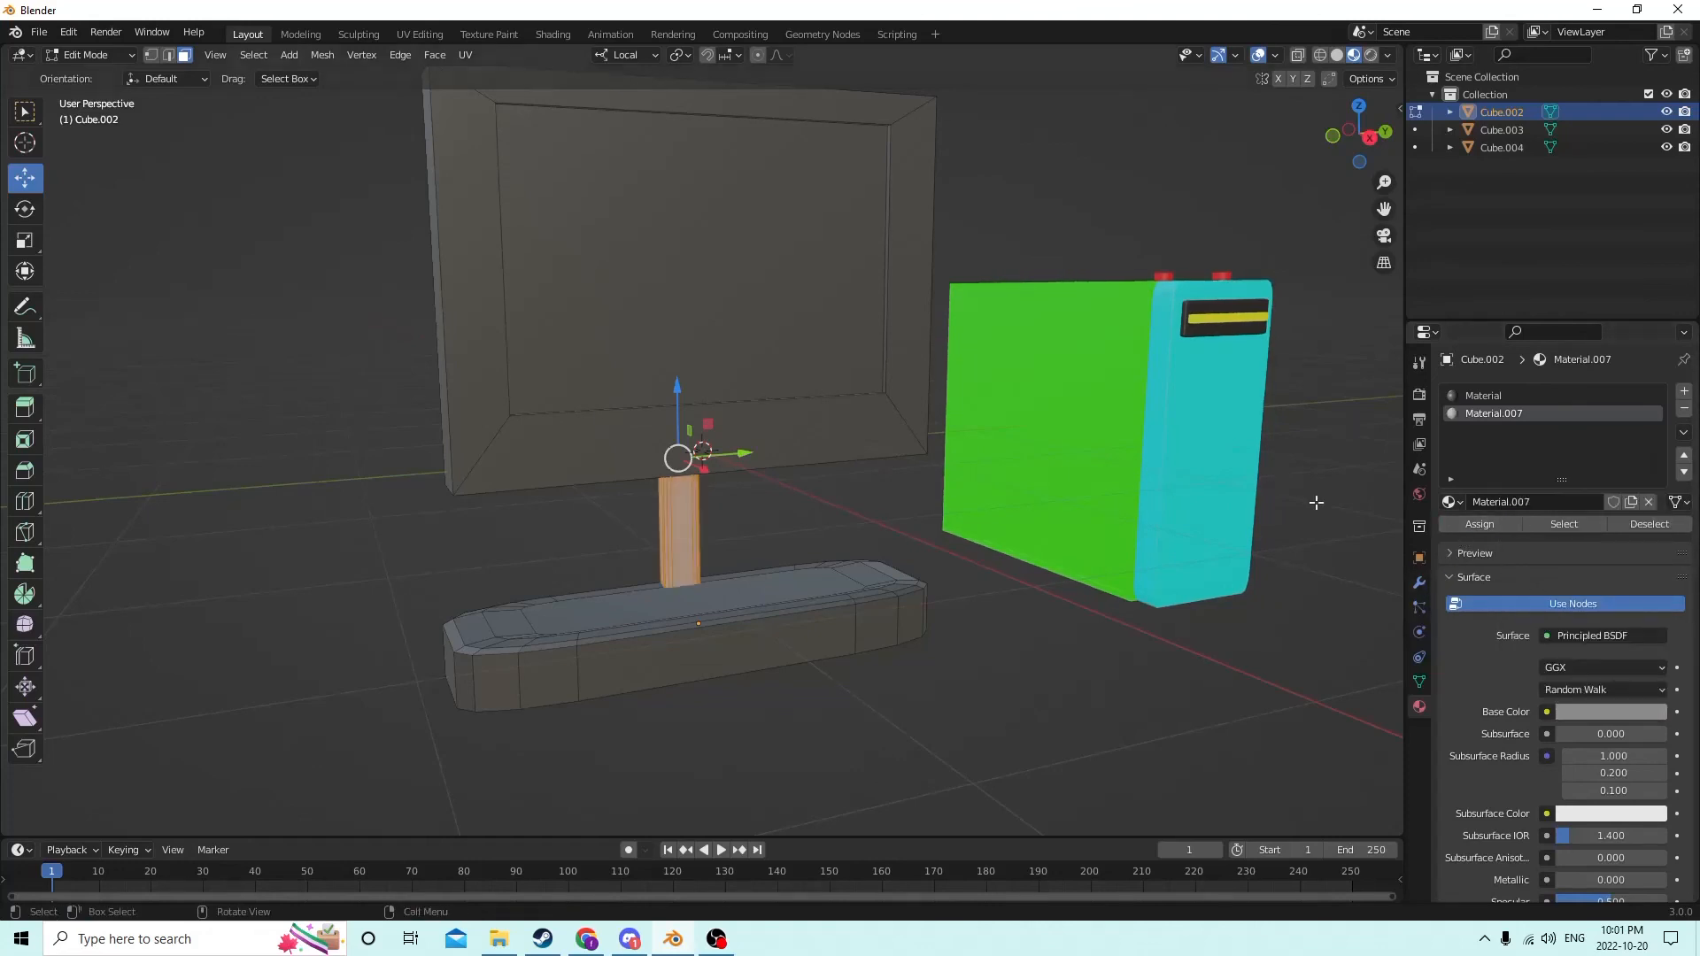
left_click(966, 630)
Step: Select the monitor's inner screen face and assign it a new material with a yellow-green base color
middle_click_drag(966, 630, 774, 440)
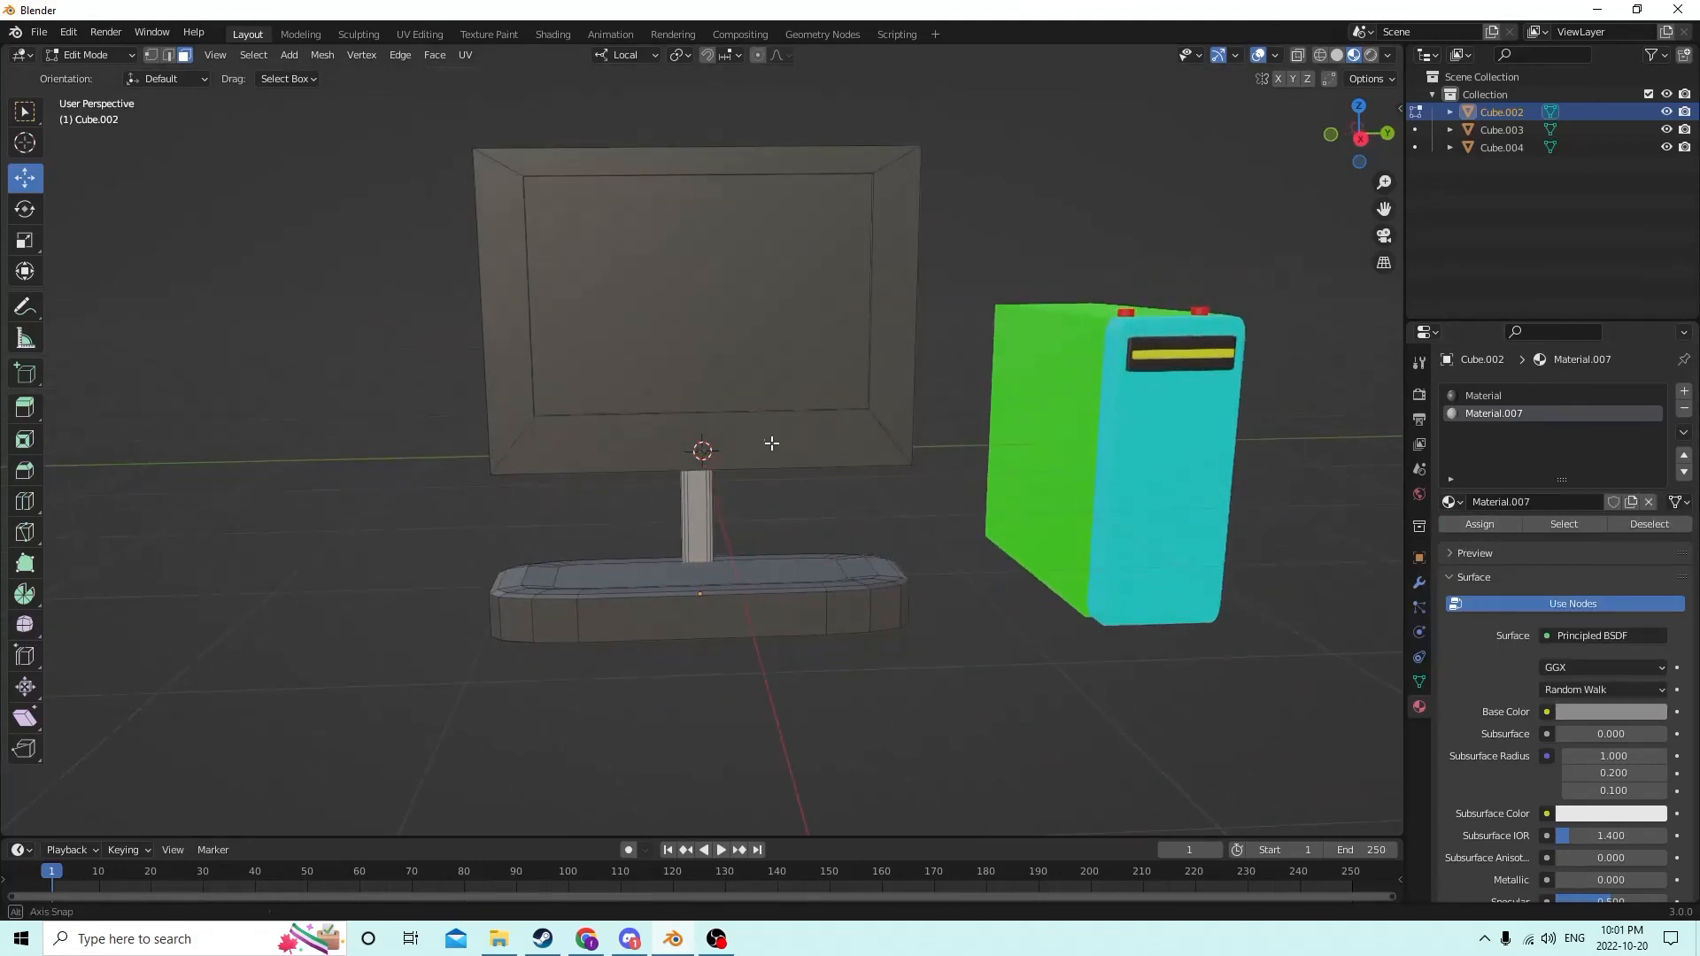
left_click(680, 301)
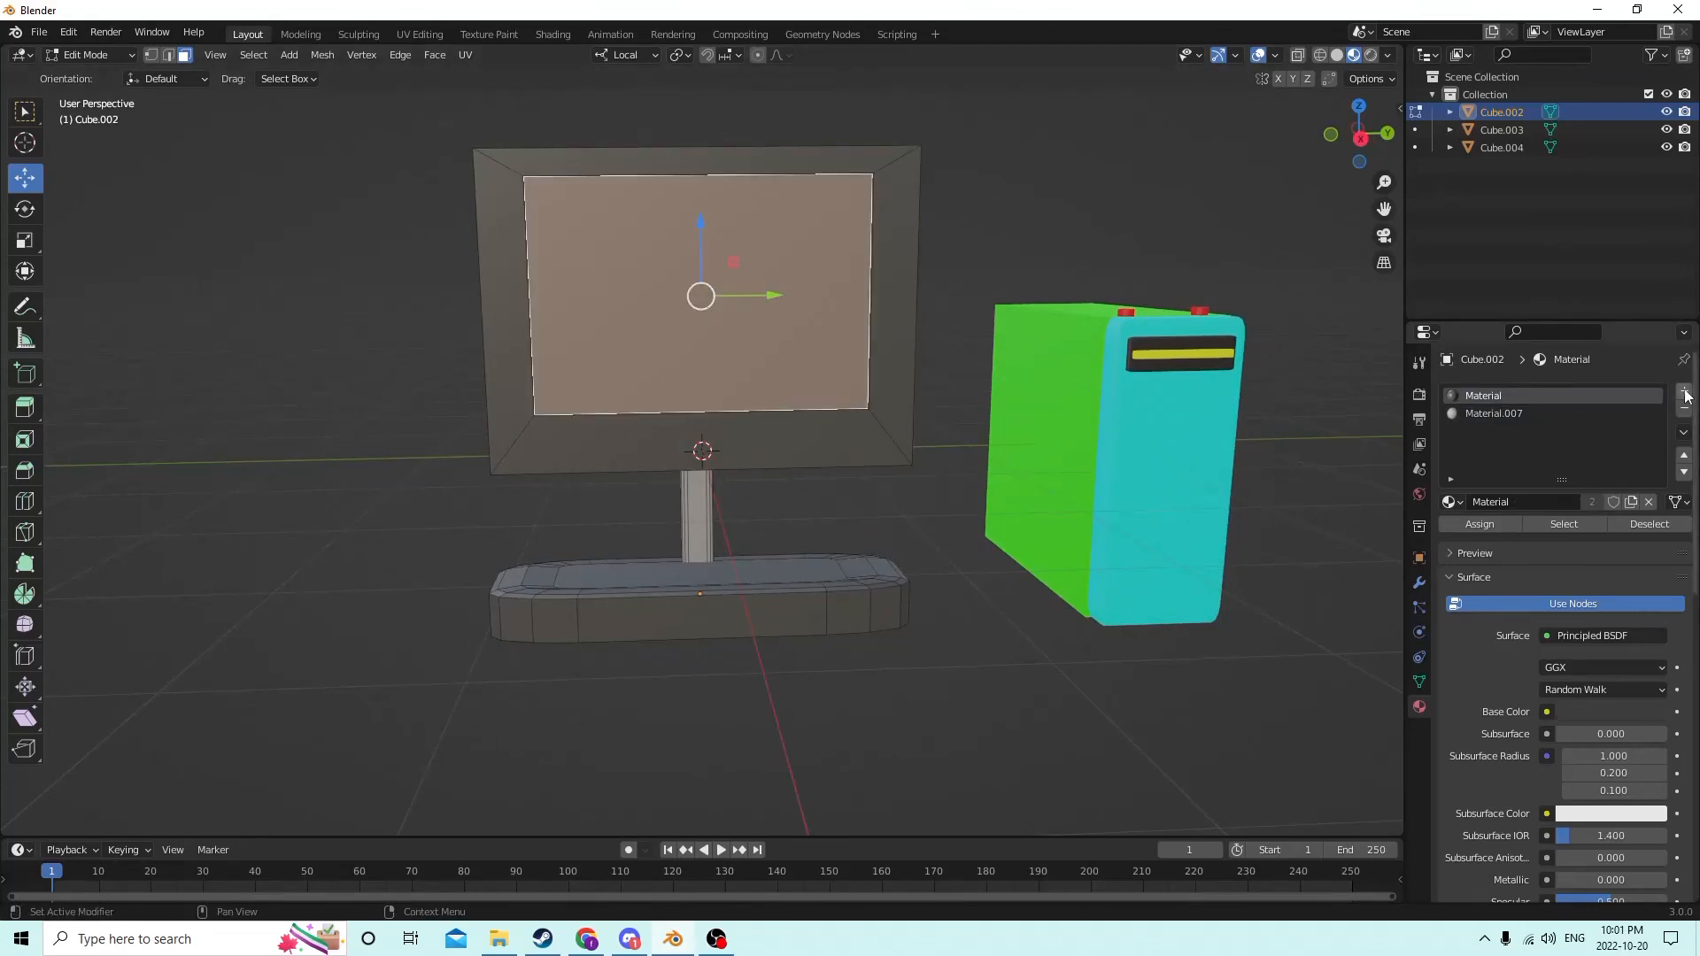
left_click(1684, 391)
left_click(1596, 504)
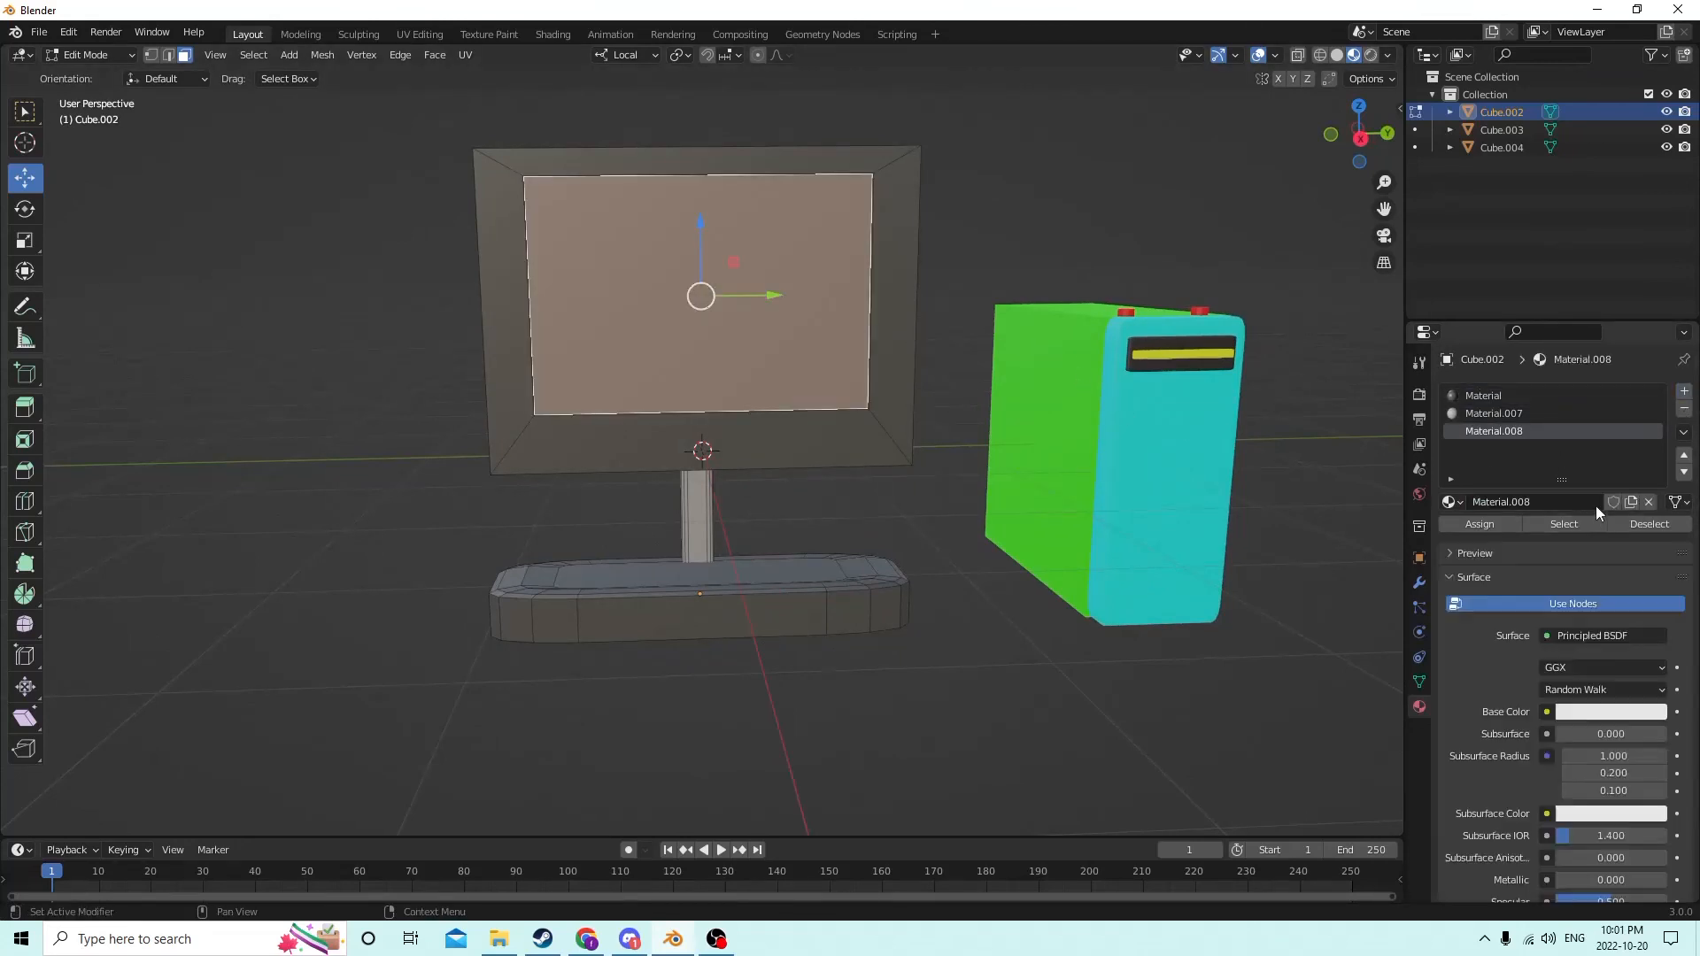
left_click(1577, 713)
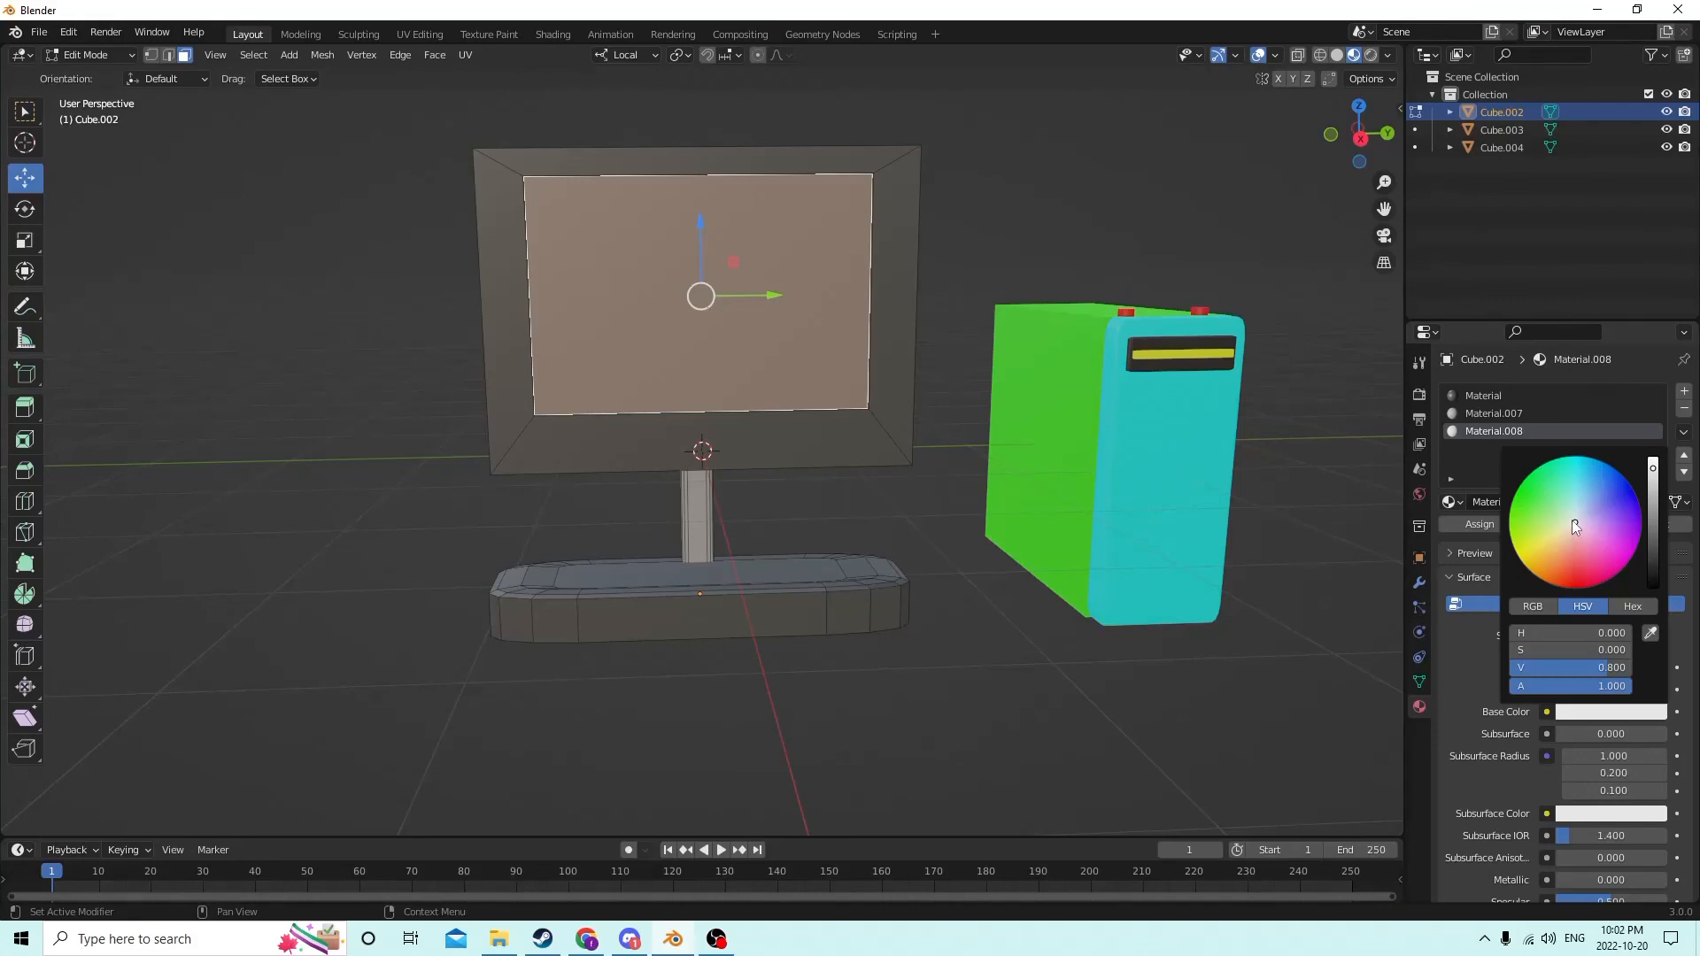
left_click_drag(1574, 527, 1517, 537)
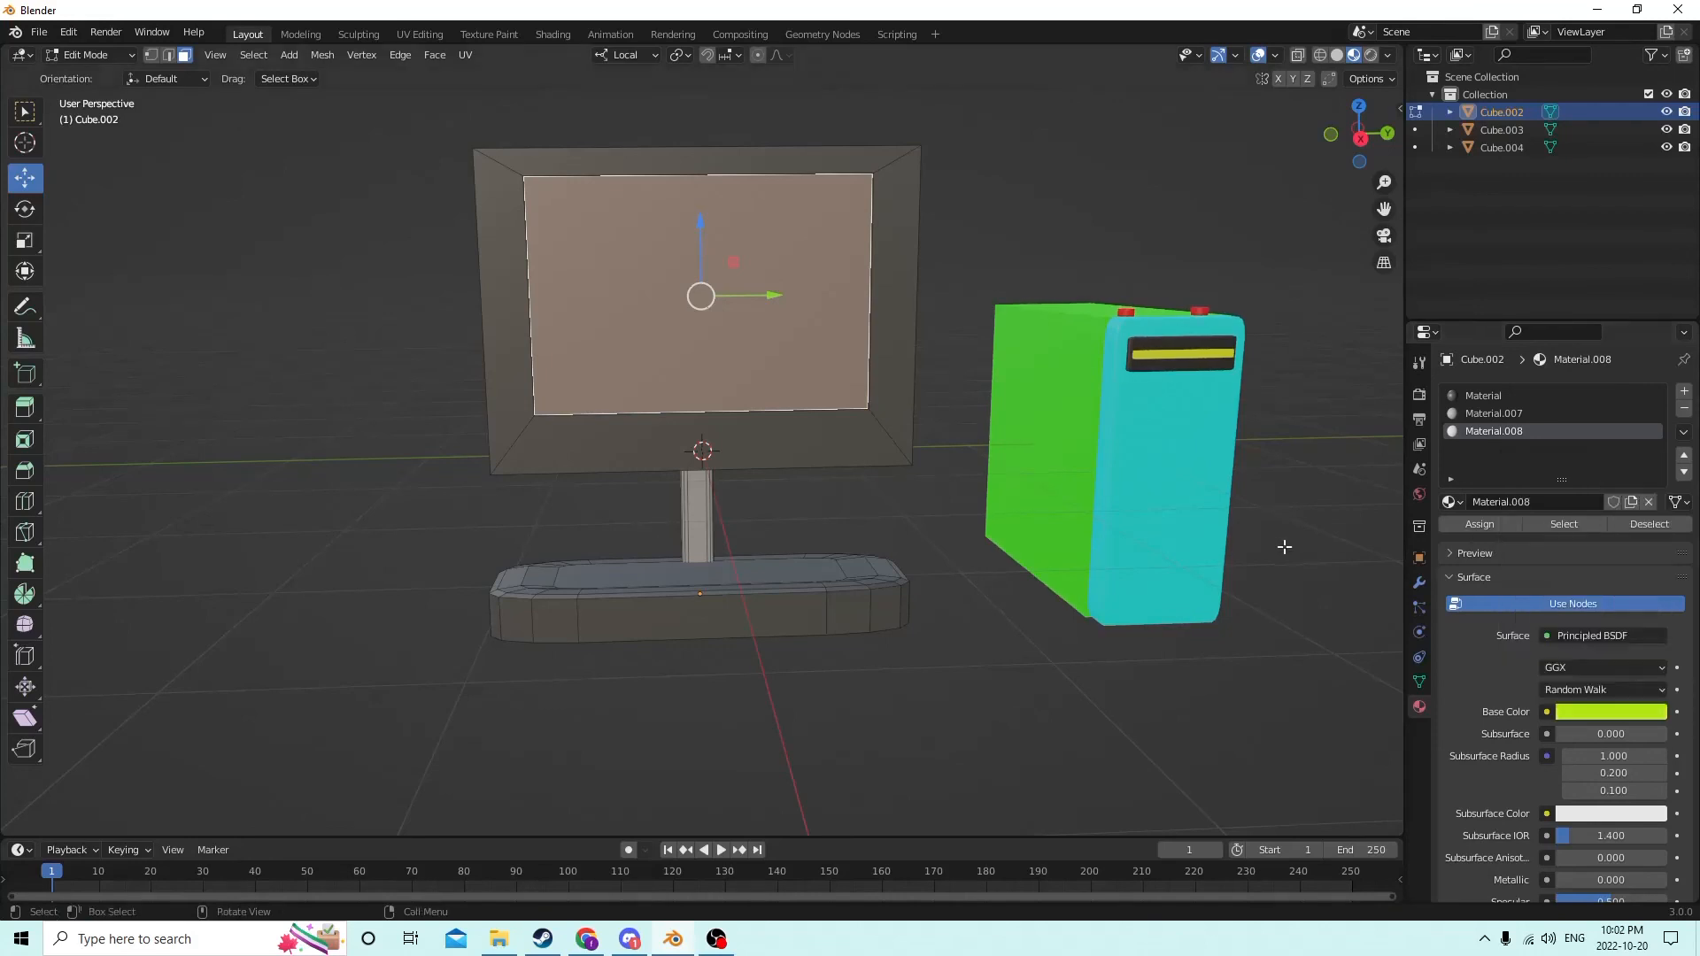
left_click(1474, 525)
left_click(1022, 214)
Step: Examine the colored monitor and tower together from several angles and distances
middle_click_drag(1021, 213, 1212, 366)
scroll(1059, 340, "up", 5)
scroll(1058, 341, "down", 3)
scroll(1078, 380, "down", 2)
scroll(1123, 375, "up", 2)
scroll(1122, 375, "down", 1)
scroll(1086, 366, "up", 4)
scroll(1154, 372, "down", 4)
left_click_drag(1383, 209, 1263, 217)
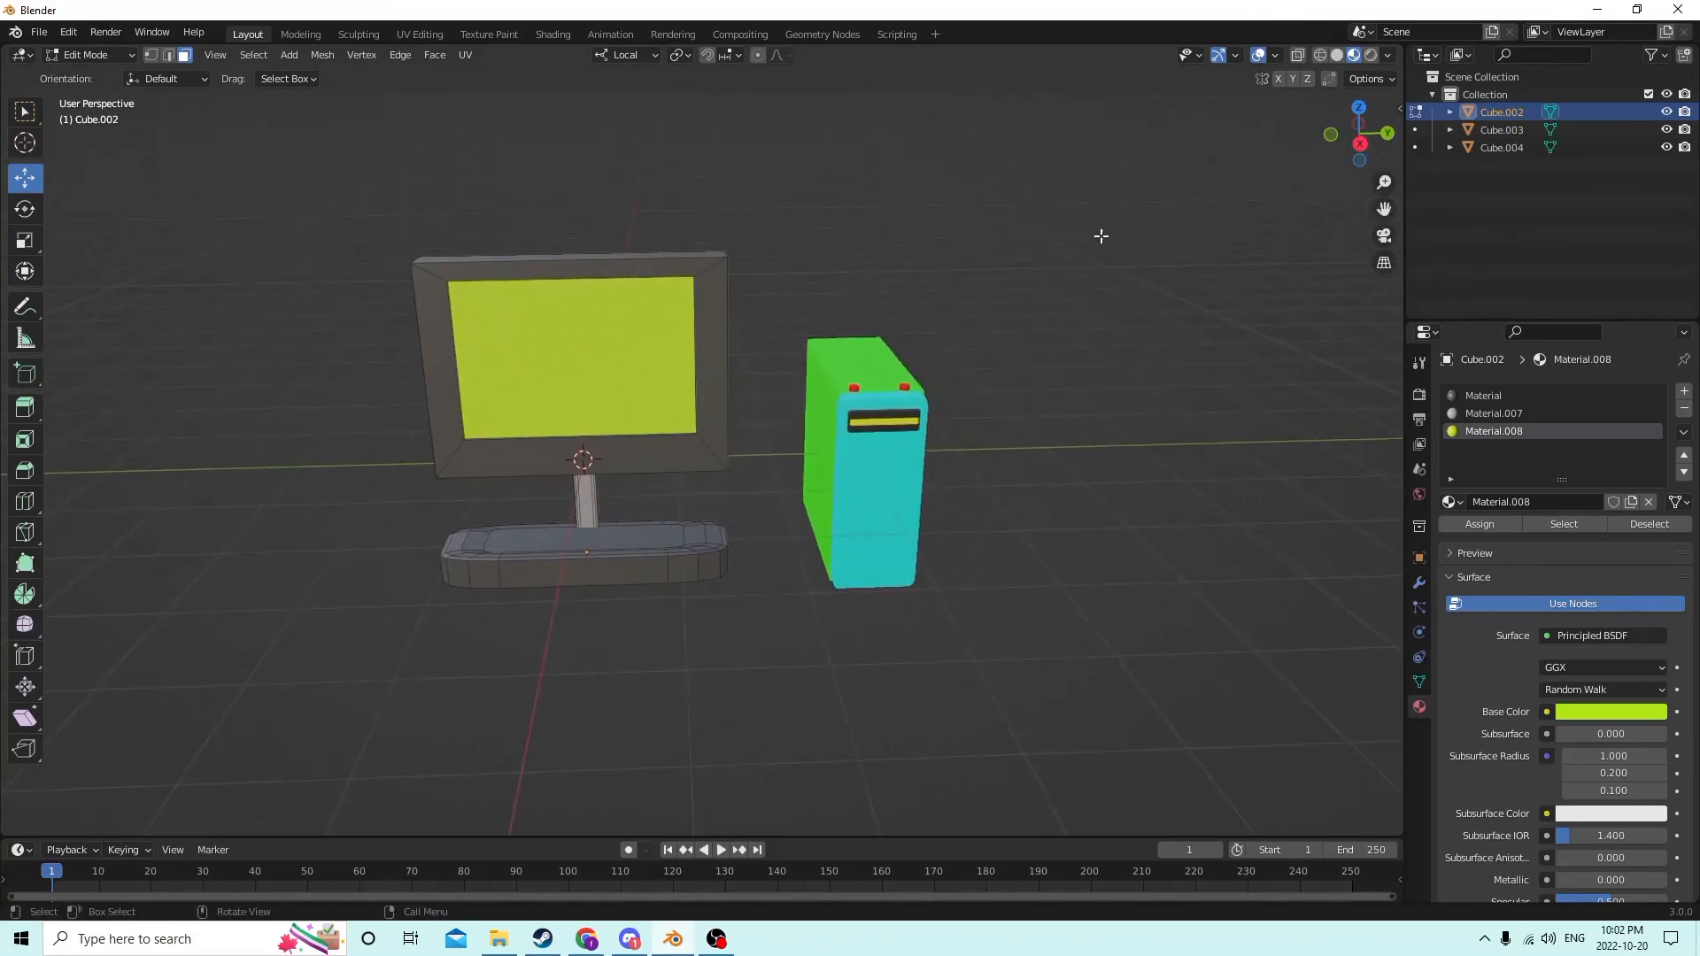
scroll(1063, 269, "up", 2)
middle_click_drag(1063, 270, 1005, 285)
scroll(1141, 284, "down", 3)
scroll(1222, 292, "up", 3)
scroll(1066, 292, "down", 3)
scroll(1077, 295, "down", 2)
scroll(1131, 303, "up", 3)
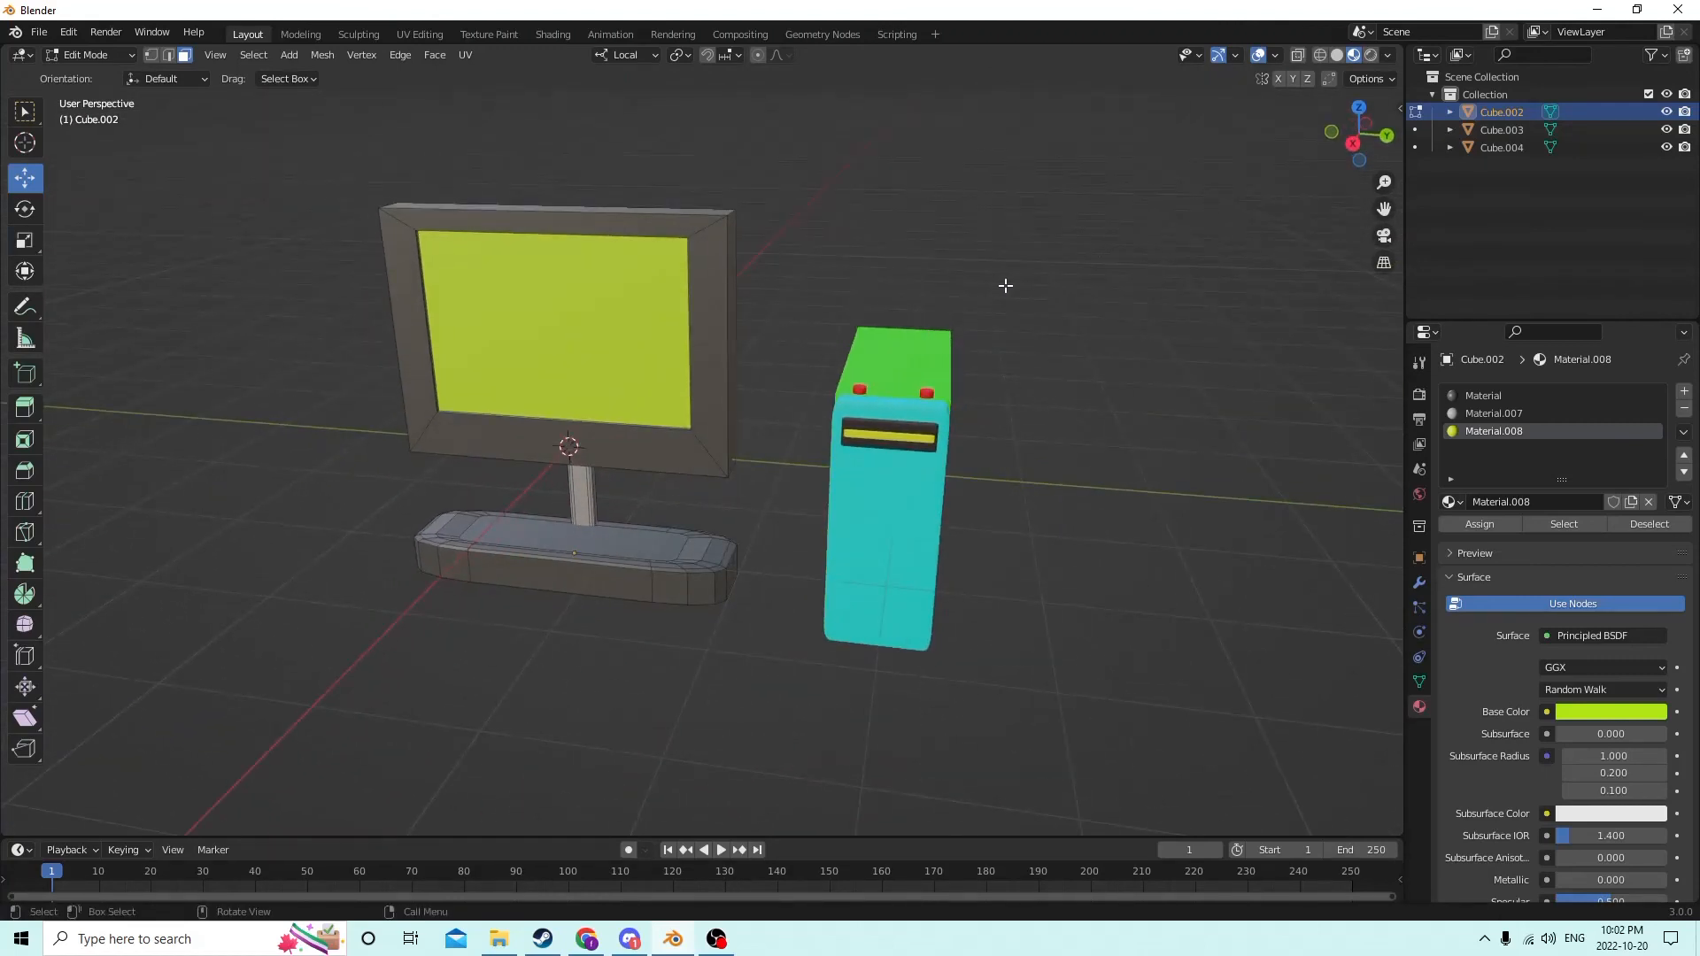